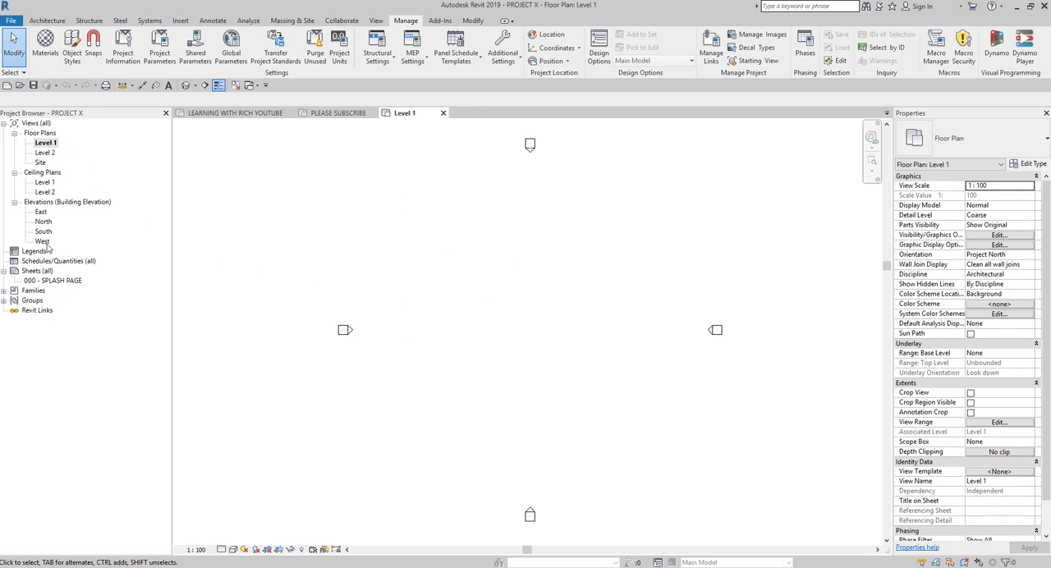
Step: Open the 000 - SPLASH PAGE sheet and examine the editable project fields in its title block
{"action": "double_click", "coordinate": [51, 281]}
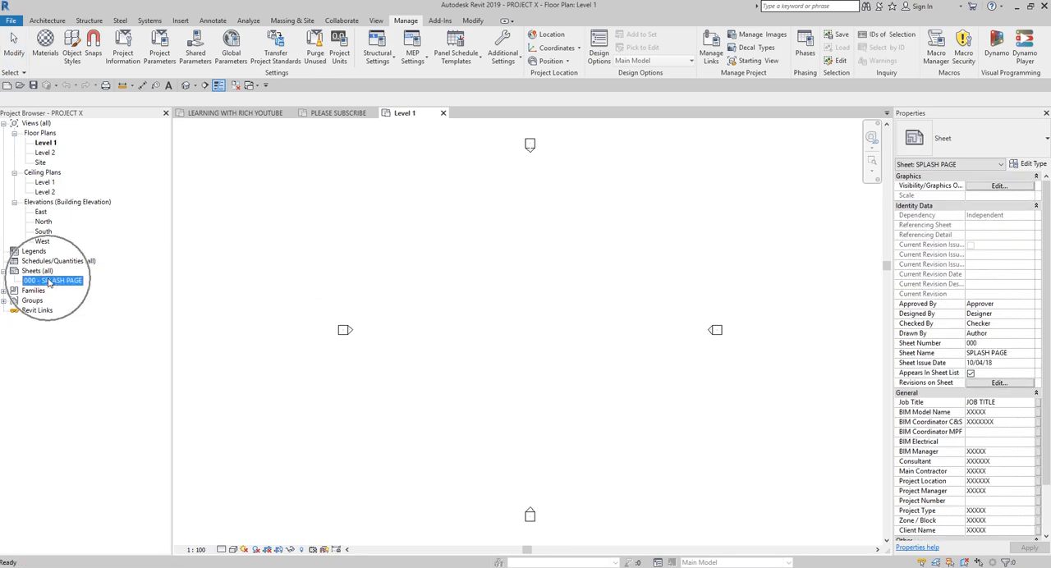
{"action": "left_click", "coordinate": [204, 164]}
{"action": "scroll", "coordinate": [472, 348], "scroll_direction": "down", "scroll_amount": 2}
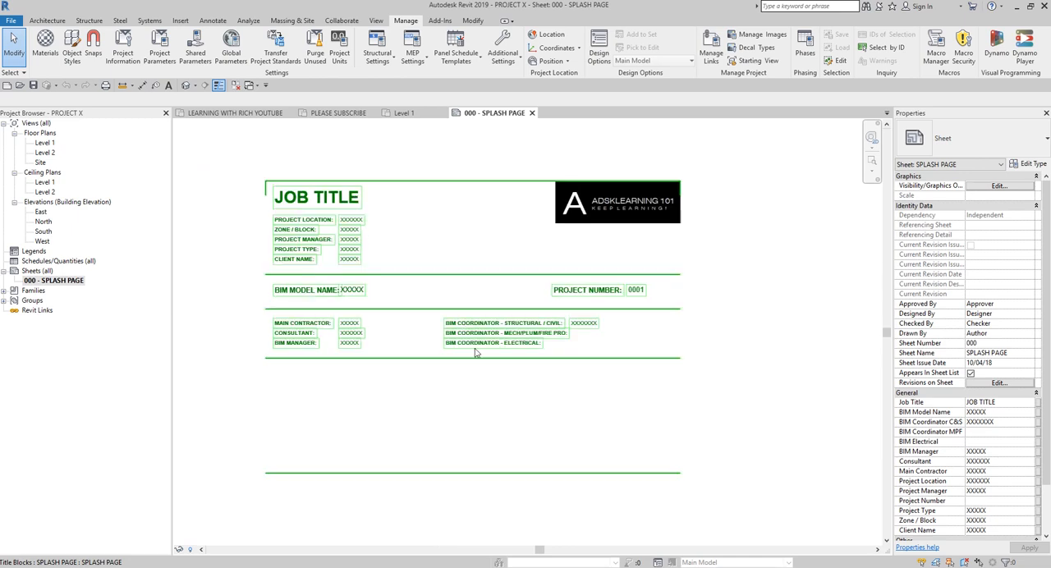
{"action": "scroll", "coordinate": [481, 382], "scroll_direction": "up", "scroll_amount": 1}
{"action": "left_click", "coordinate": [413, 155]}
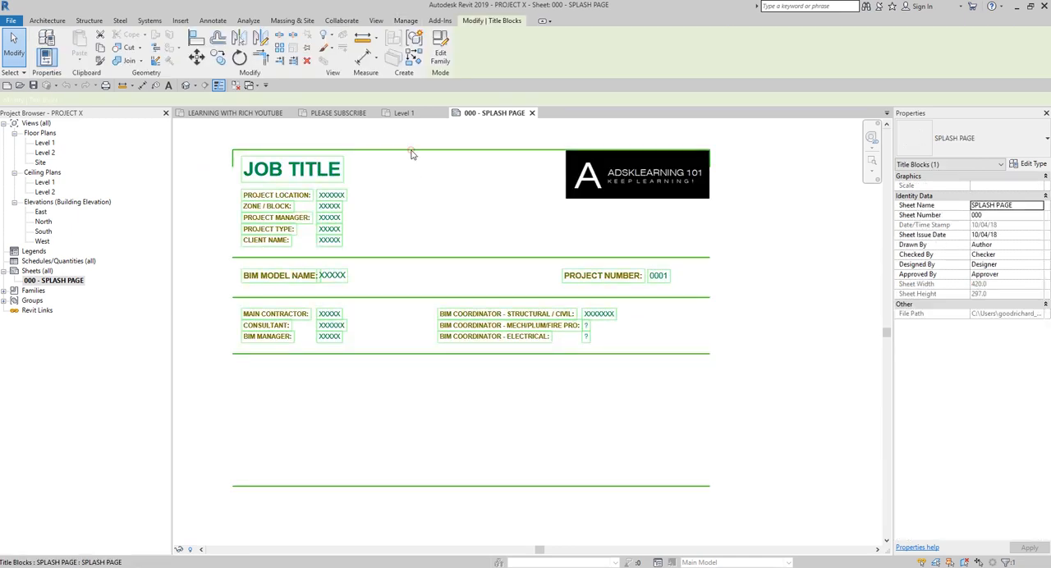
{"action": "left_click", "coordinate": [342, 195]}
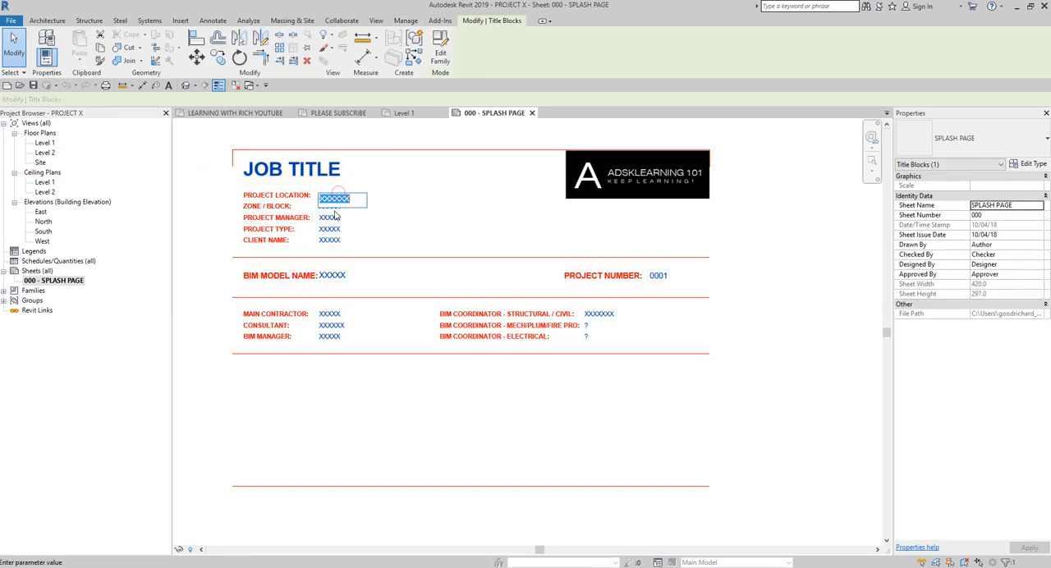
{"action": "left_click", "coordinate": [333, 218]}
{"action": "left_click", "coordinate": [333, 217]}
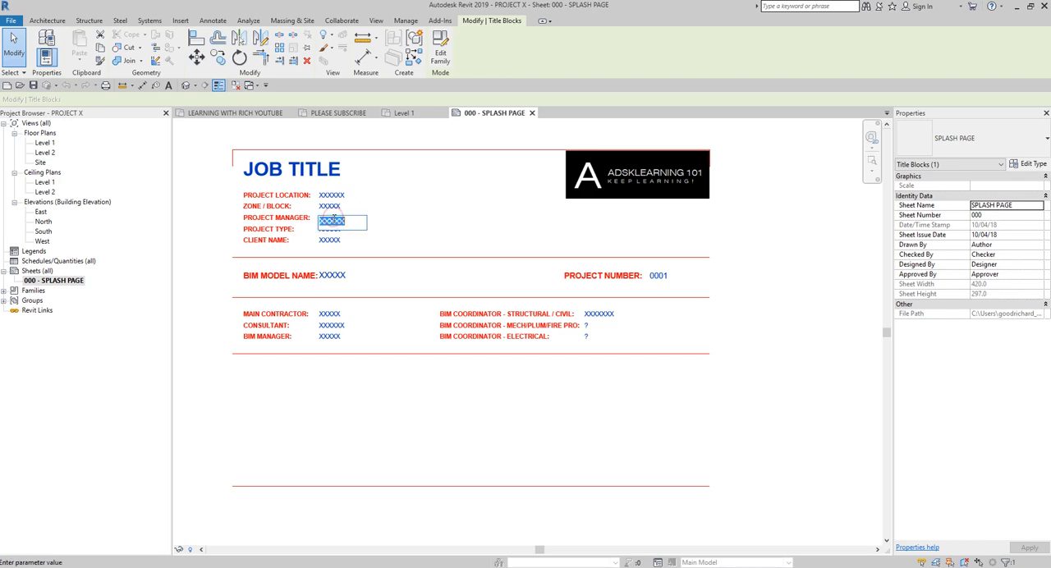
{"action": "left_click", "coordinate": [330, 239]}
{"action": "left_click", "coordinate": [657, 276]}
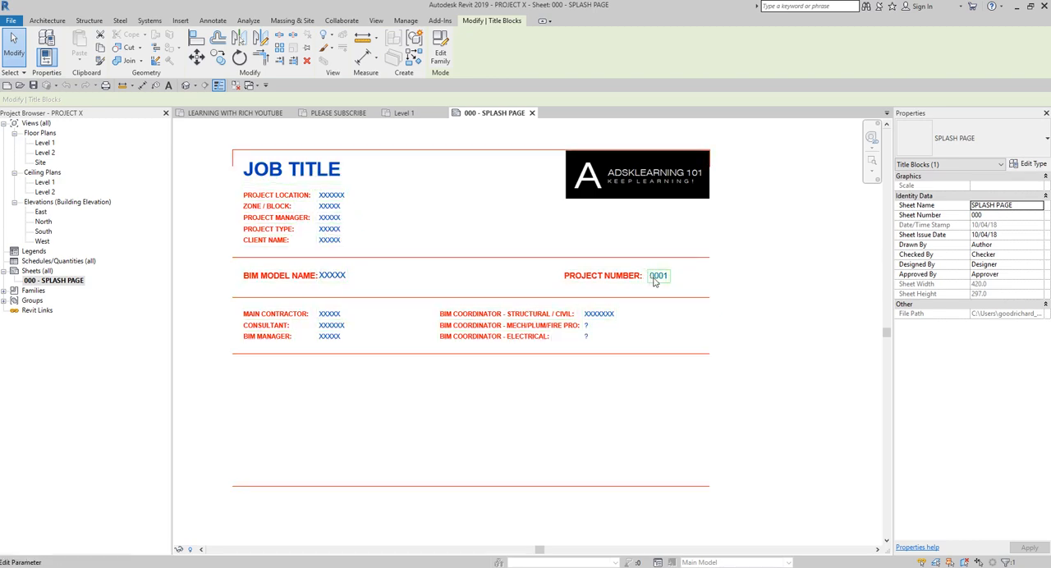
{"action": "left_click", "coordinate": [798, 388]}
{"action": "left_click", "coordinate": [209, 154]}
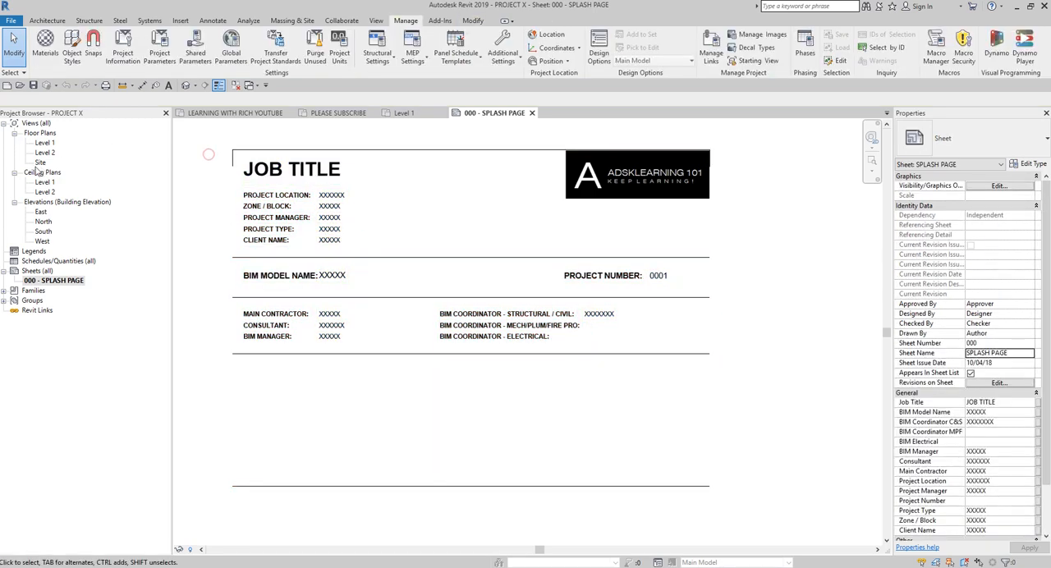
Step: Switch to the Level 1 floor plan, save the project and close it
{"action": "double_click", "coordinate": [45, 144]}
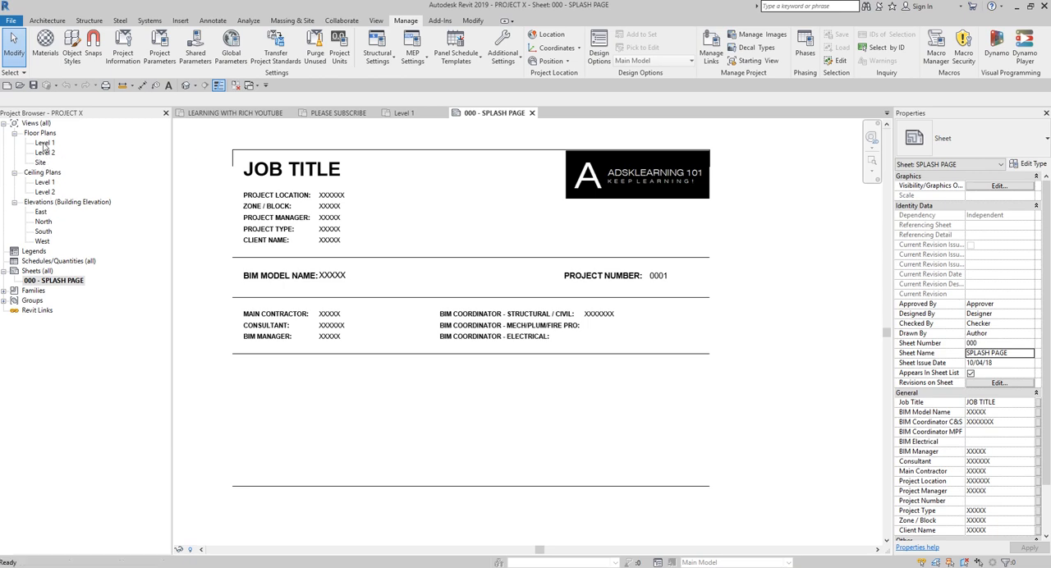
{"action": "key", "text": "ctrl"}
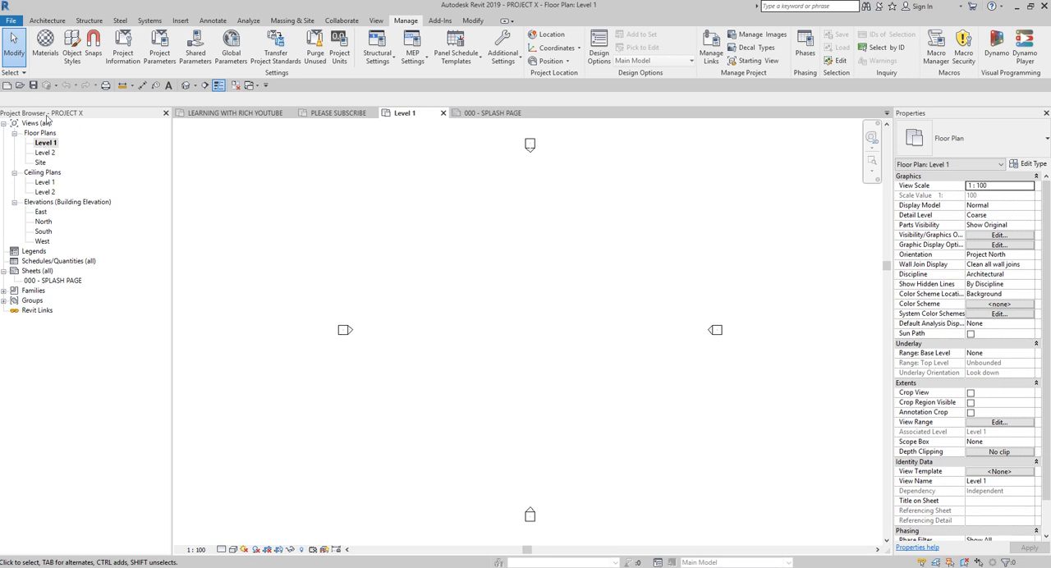
{"action": "left_click", "coordinate": [33, 86]}
{"action": "left_click", "coordinate": [11, 20]}
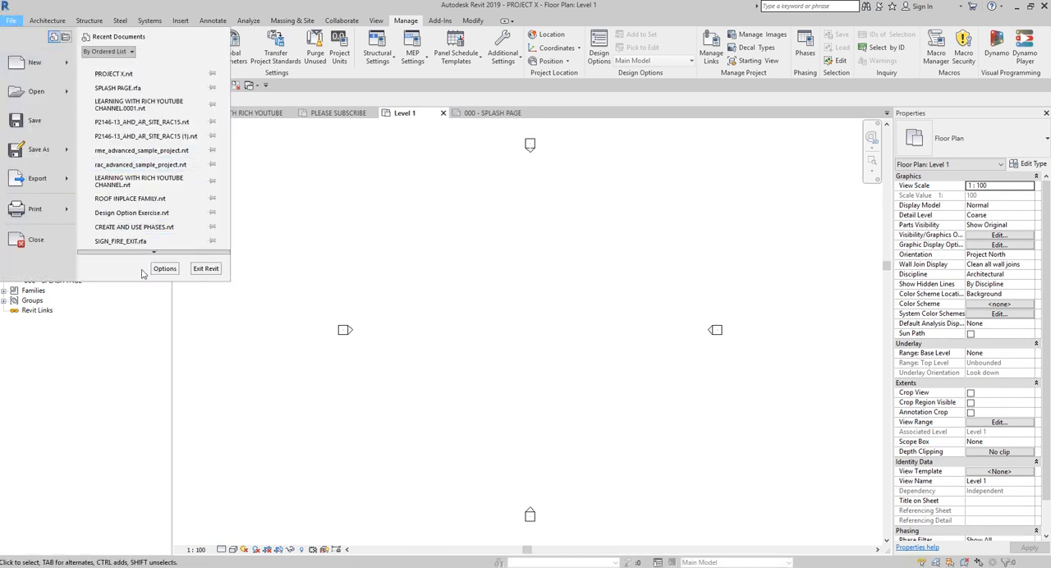
{"action": "left_click", "coordinate": [36, 239]}
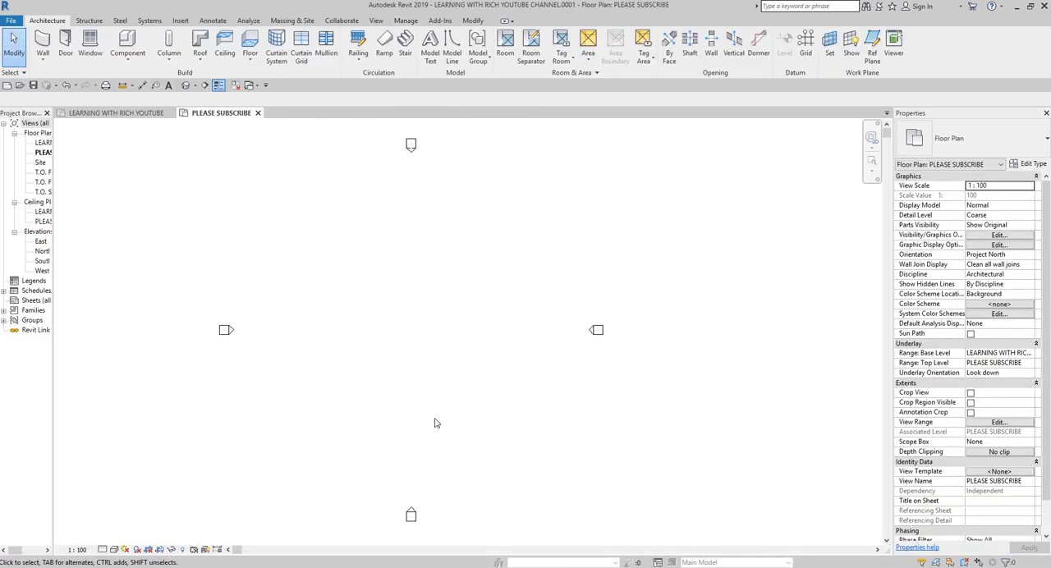
Step: Reopen PROJECT X.rvt from the Documents folder and widen the Project Browser to show full view names
{"action": "left_click", "coordinate": [19, 86]}
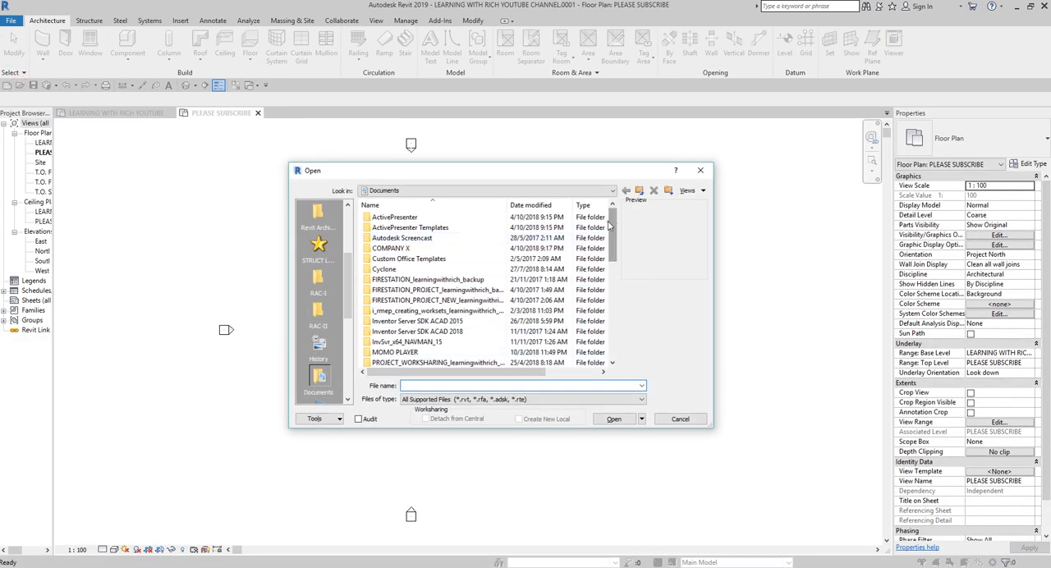
{"action": "left_click_drag", "start_coordinate": [614, 229], "coordinate": [613, 326]}
{"action": "left_click", "coordinate": [397, 291]}
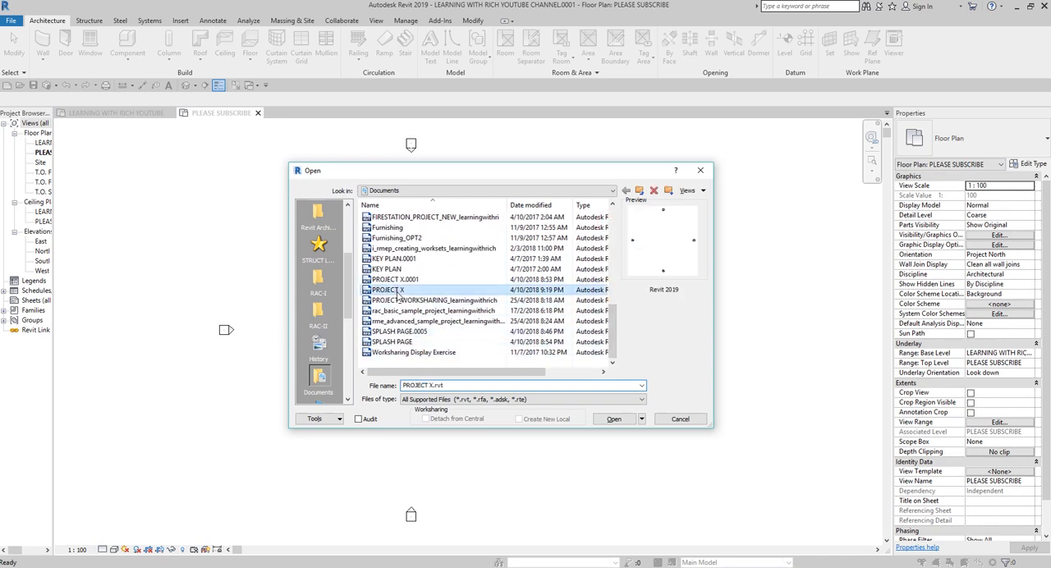
{"action": "left_click", "coordinate": [613, 420]}
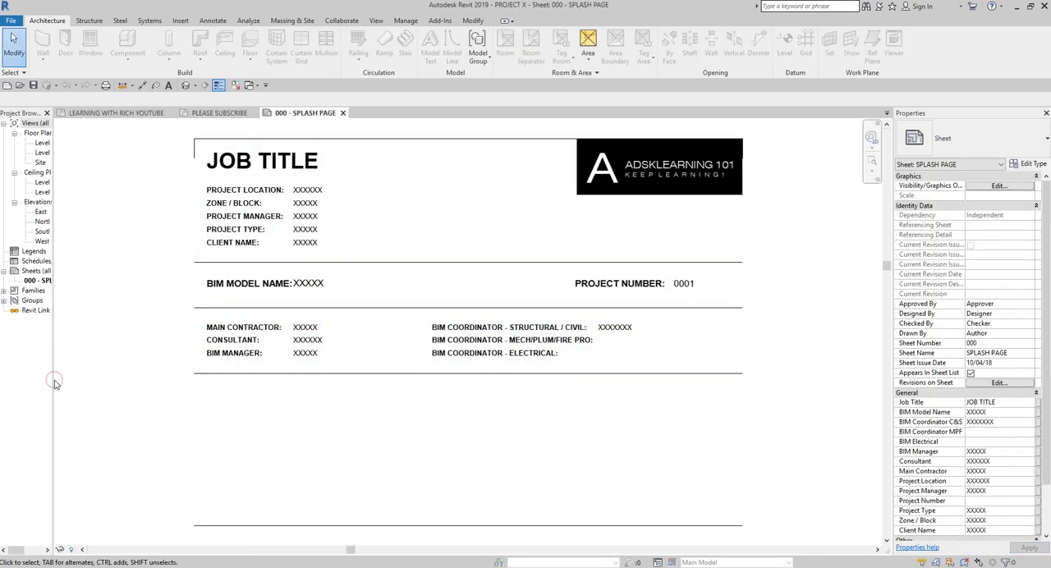
{"action": "left_click_drag", "start_coordinate": [54, 384], "coordinate": [163, 383]}
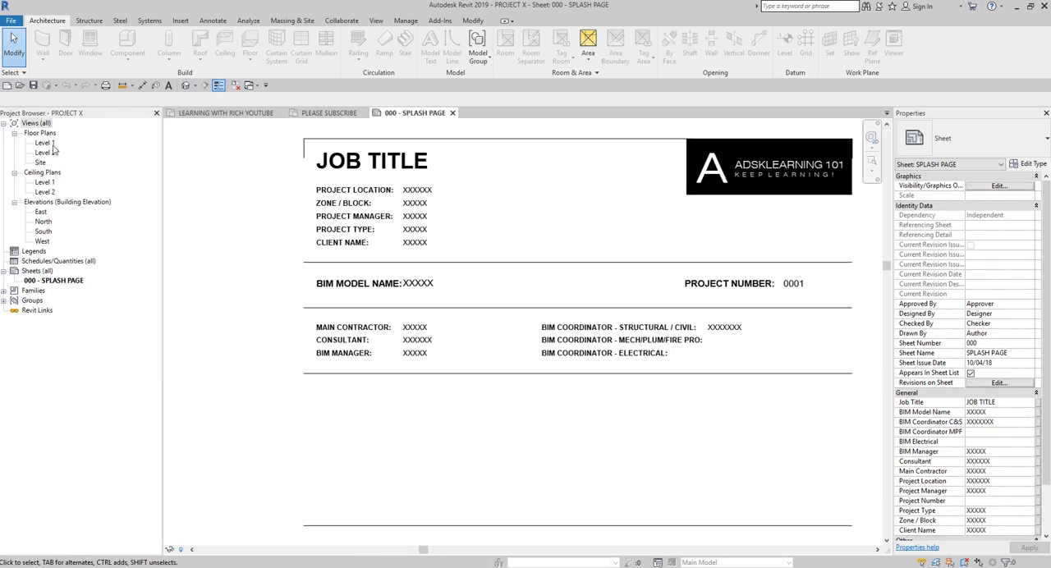
{"action": "key", "text": "ctrl"}
{"action": "key", "text": "ctrl"}
{"action": "key", "text": "ctrl"}
{"action": "scroll", "coordinate": [413, 402], "scroll_direction": "right", "scroll_amount": 1, "text": "shift"}
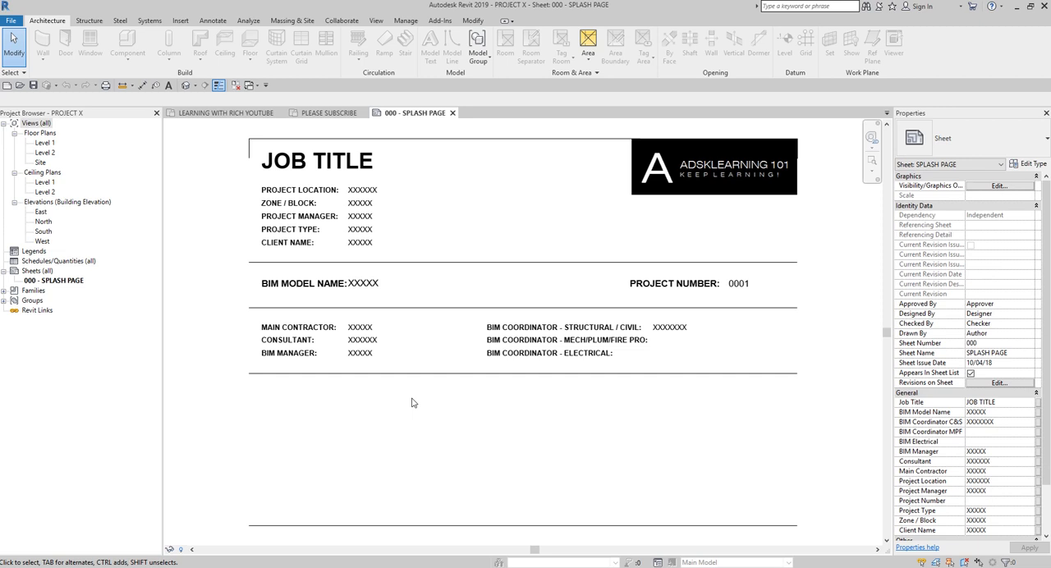
Step: Open the South building elevation and close the project from that view
{"action": "left_click", "coordinate": [452, 113]}
{"action": "double_click", "coordinate": [47, 233]}
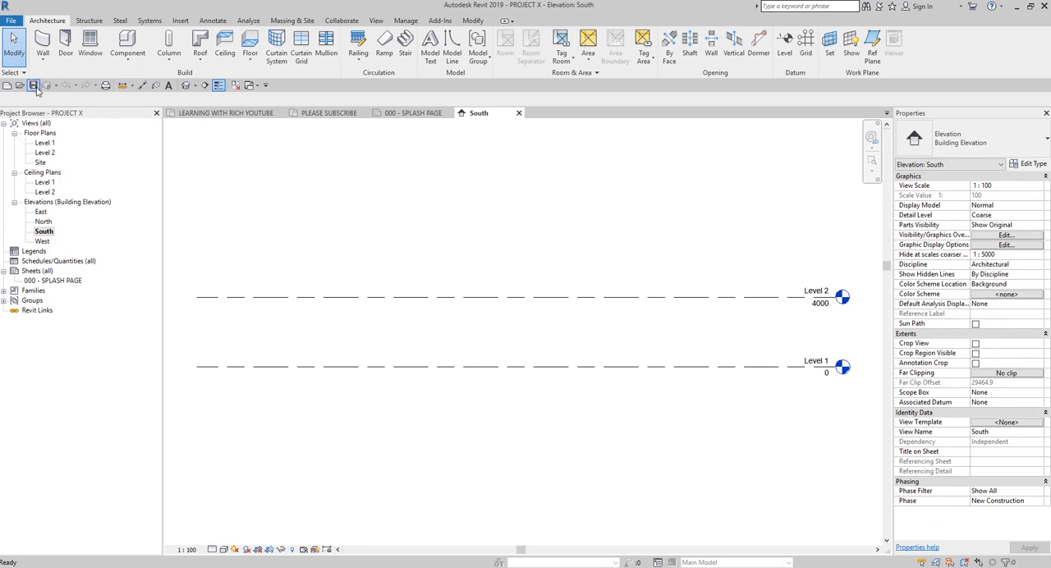
{"action": "left_click", "coordinate": [11, 20]}
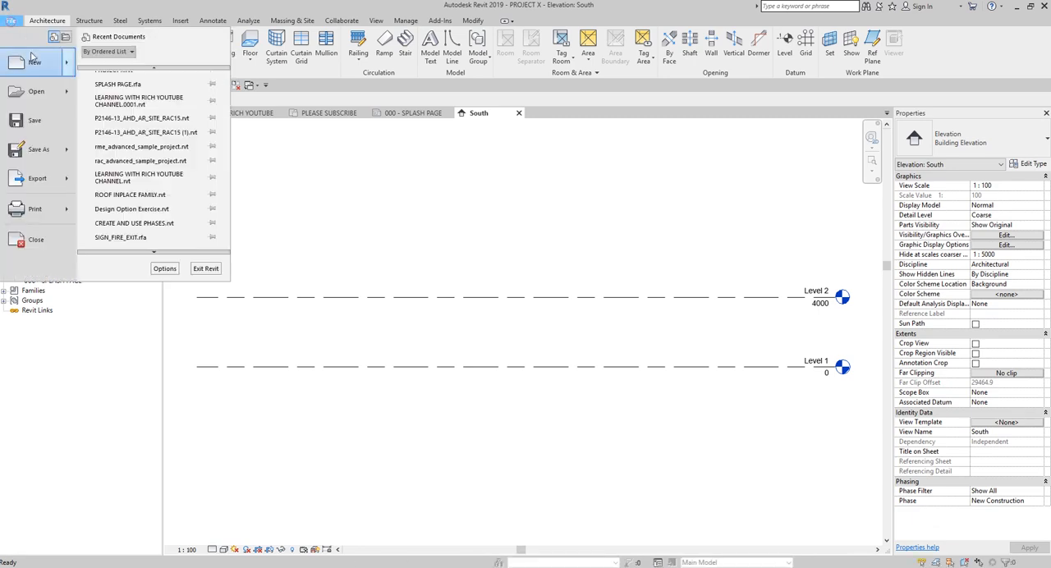
{"action": "left_click", "coordinate": [53, 239]}
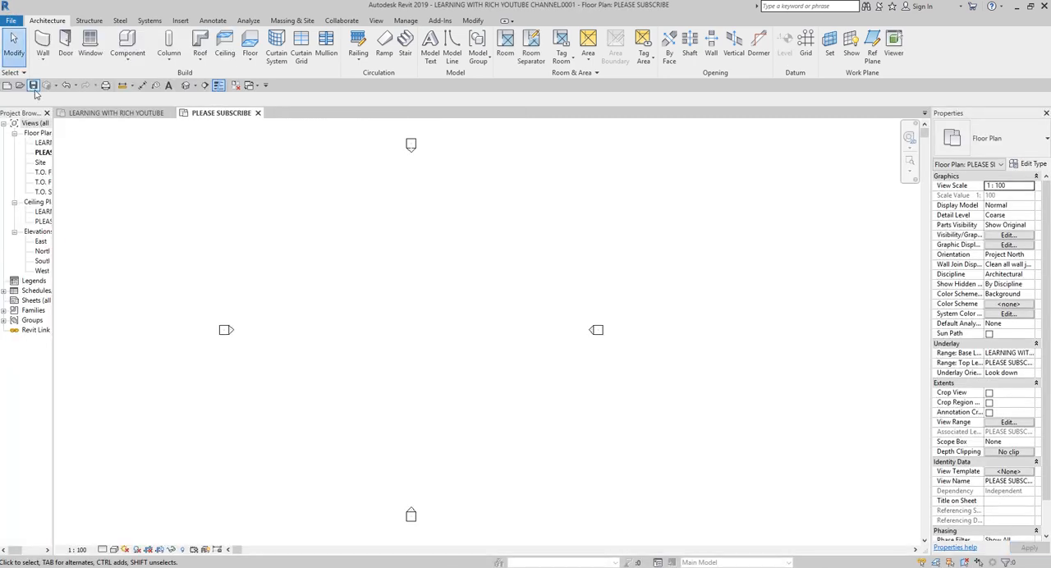
Step: Reopen PROJECT X from the Documents folder to check its starting view, and close it
{"action": "left_click", "coordinate": [20, 86]}
{"action": "scroll", "coordinate": [415, 341], "scroll_direction": "down", "scroll_amount": 5}
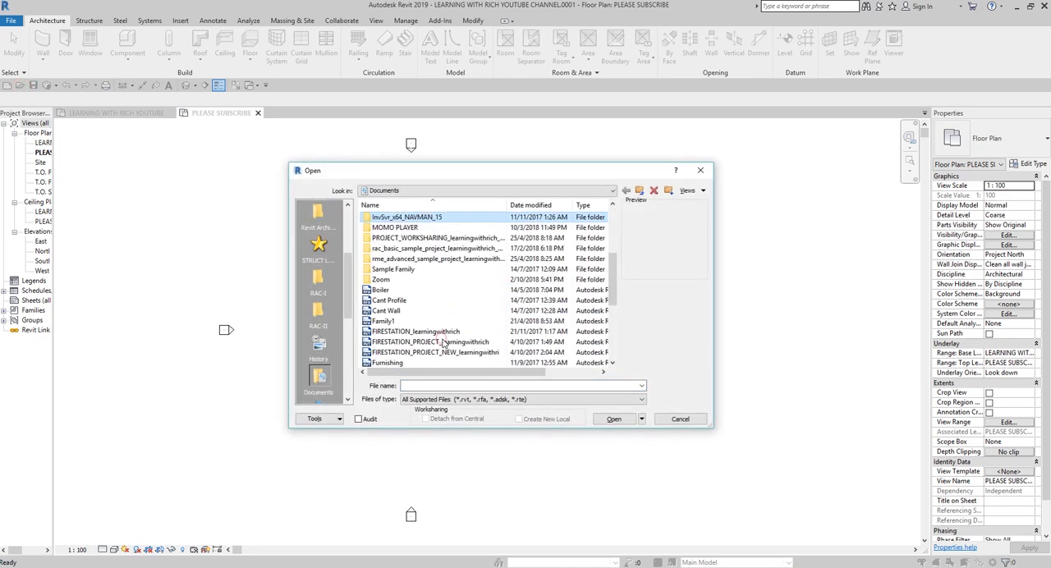
{"action": "double_click", "coordinate": [415, 341]}
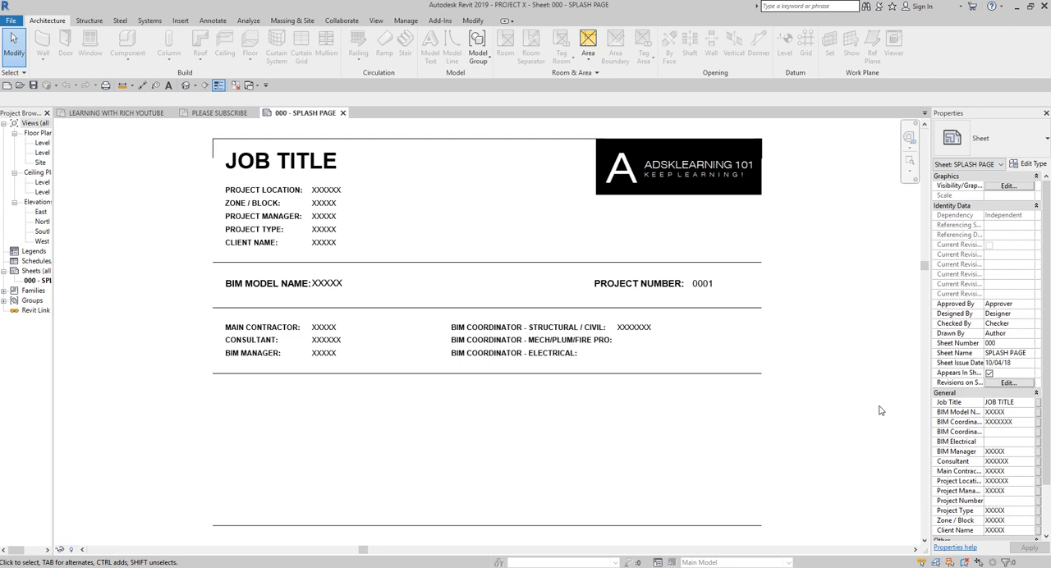
{"action": "left_click", "coordinate": [344, 114]}
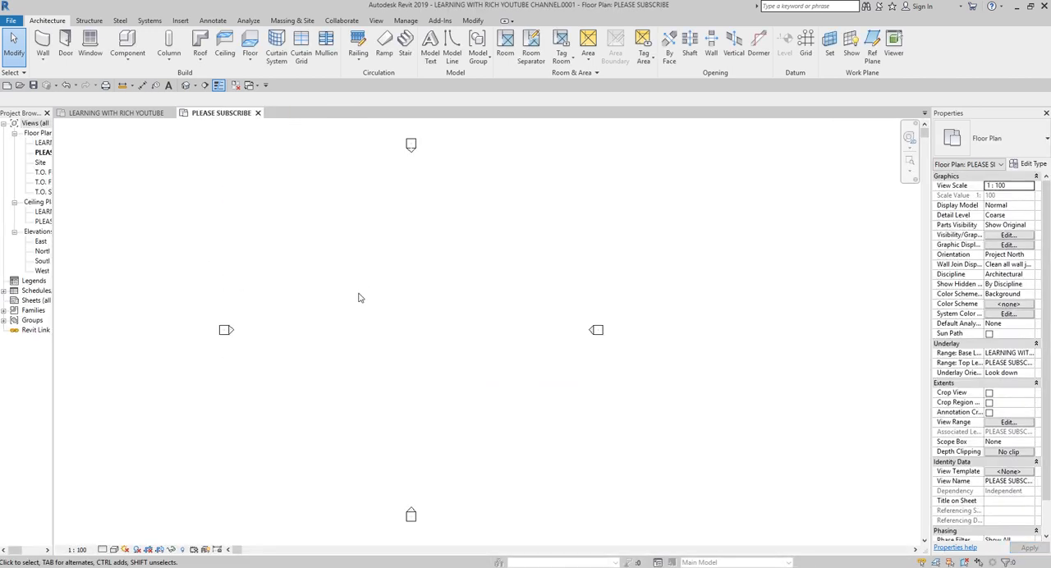
Step: Create a new title block family from the A3 metric template
{"action": "left_click", "coordinate": [118, 113]}
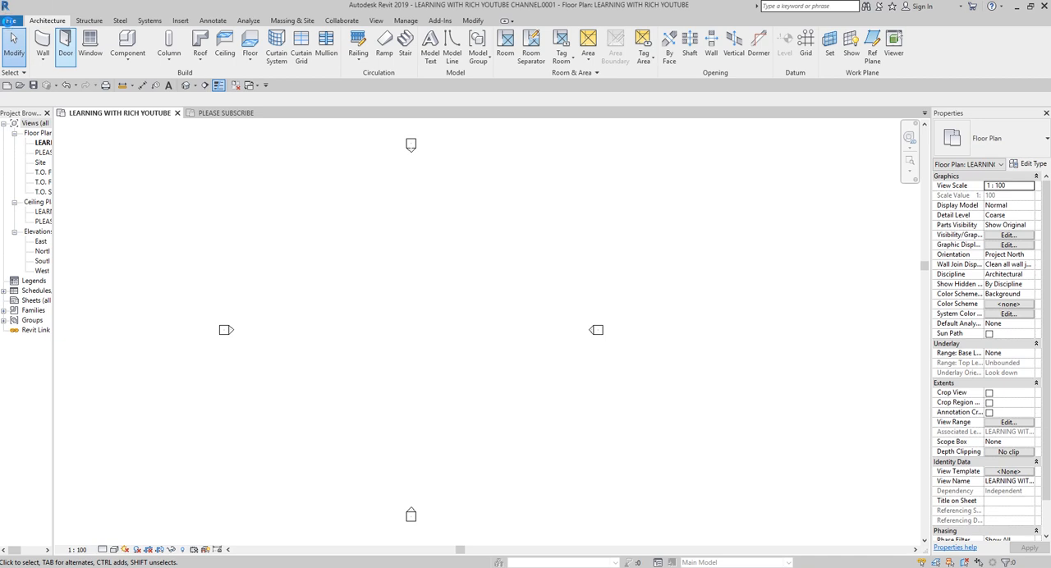
{"action": "left_click", "coordinate": [10, 20]}
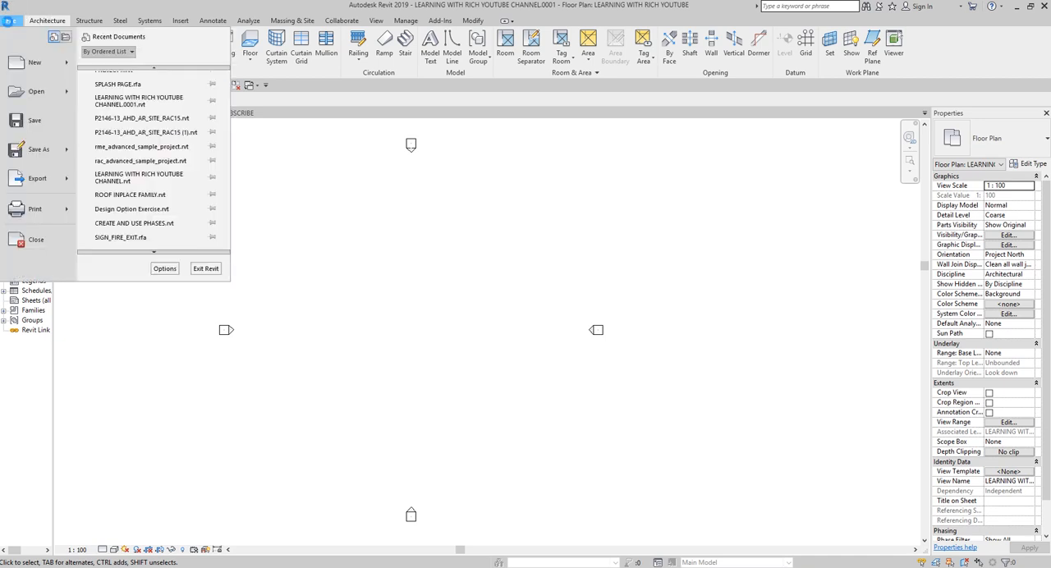
{"action": "left_click", "coordinate": [68, 64]}
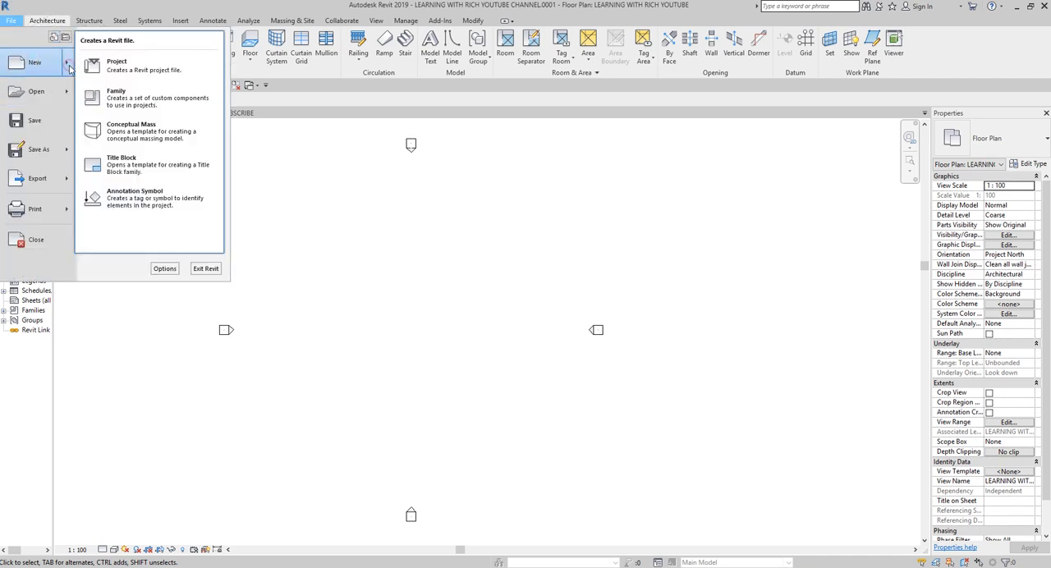
{"action": "left_click", "coordinate": [148, 168]}
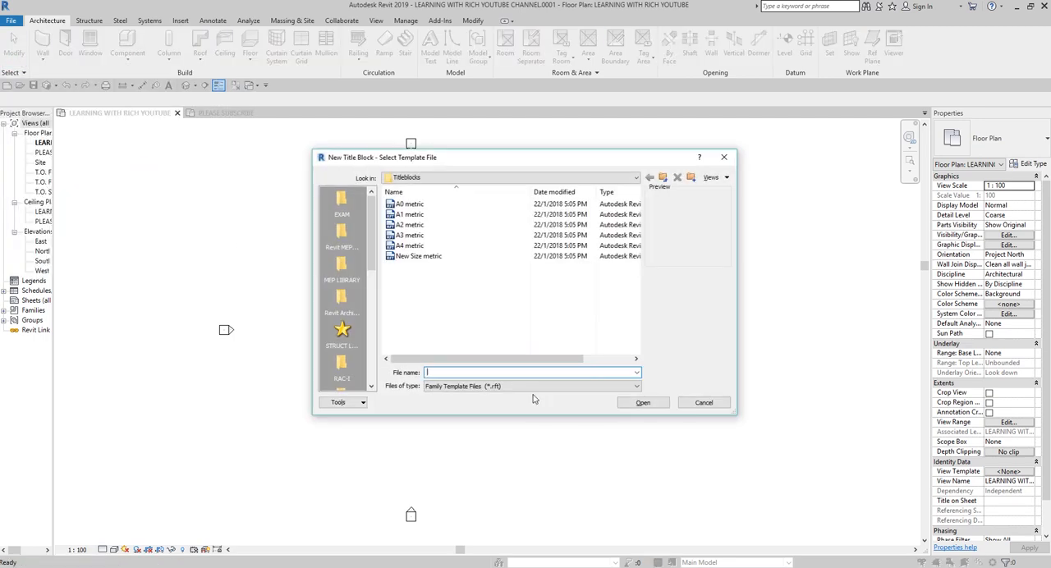
{"action": "left_click", "coordinate": [412, 237]}
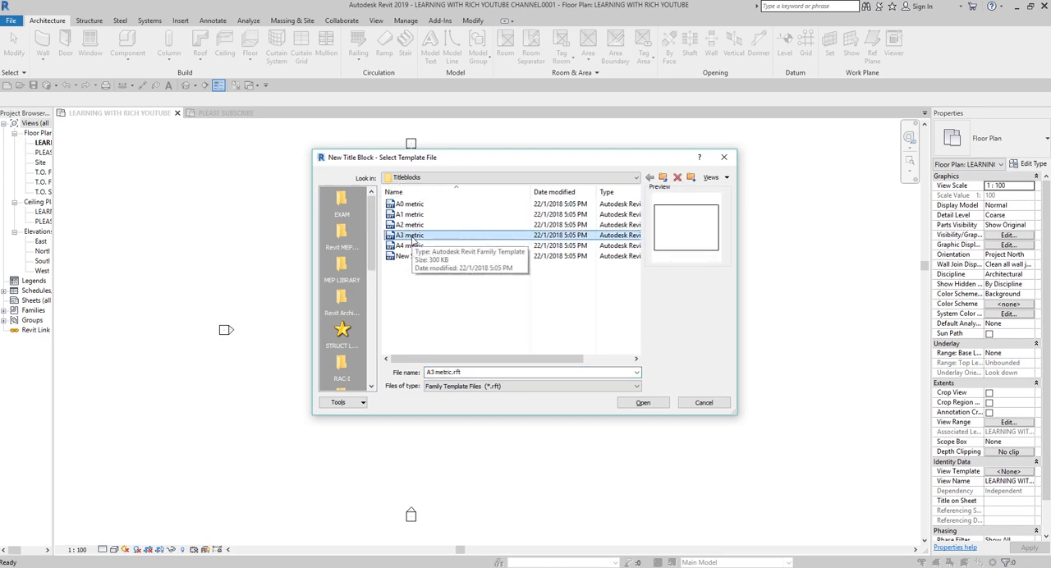
{"action": "left_click", "coordinate": [630, 403]}
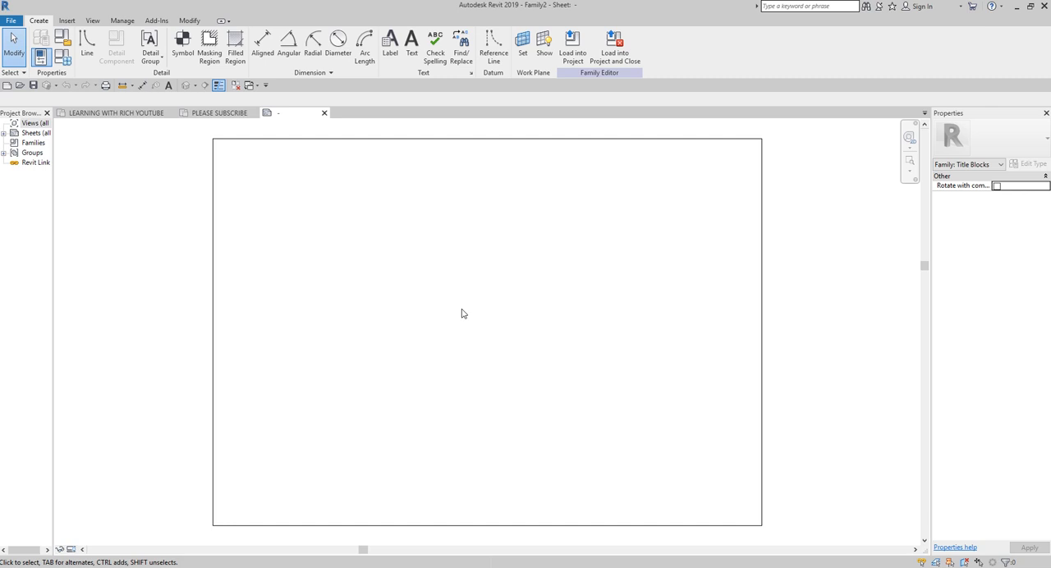
Step: Shorten the sheet's left border line to a small stub below the upper-left corner
{"action": "left_click", "coordinate": [413, 256]}
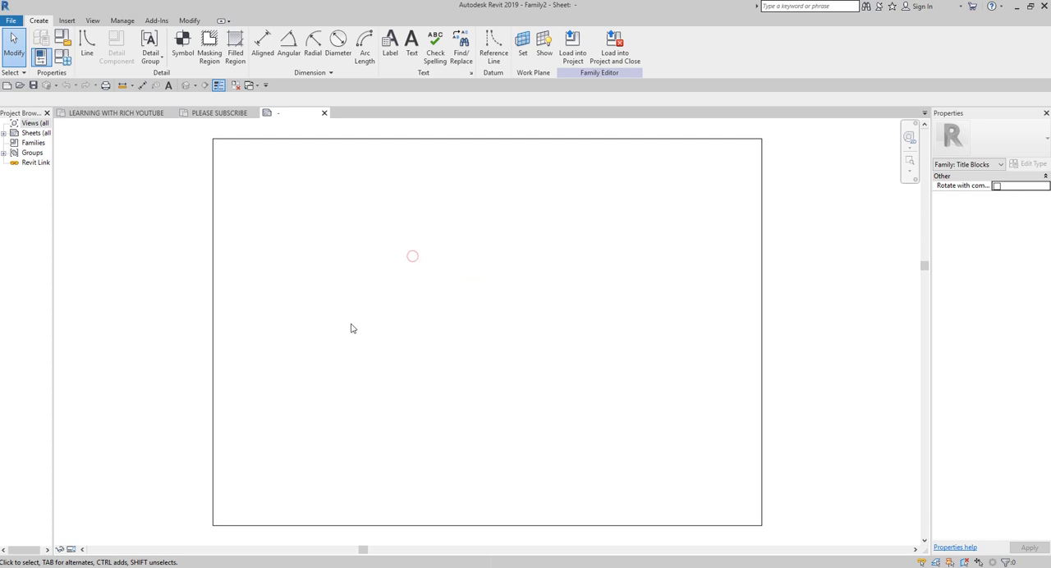
{"action": "left_click", "coordinate": [216, 337]}
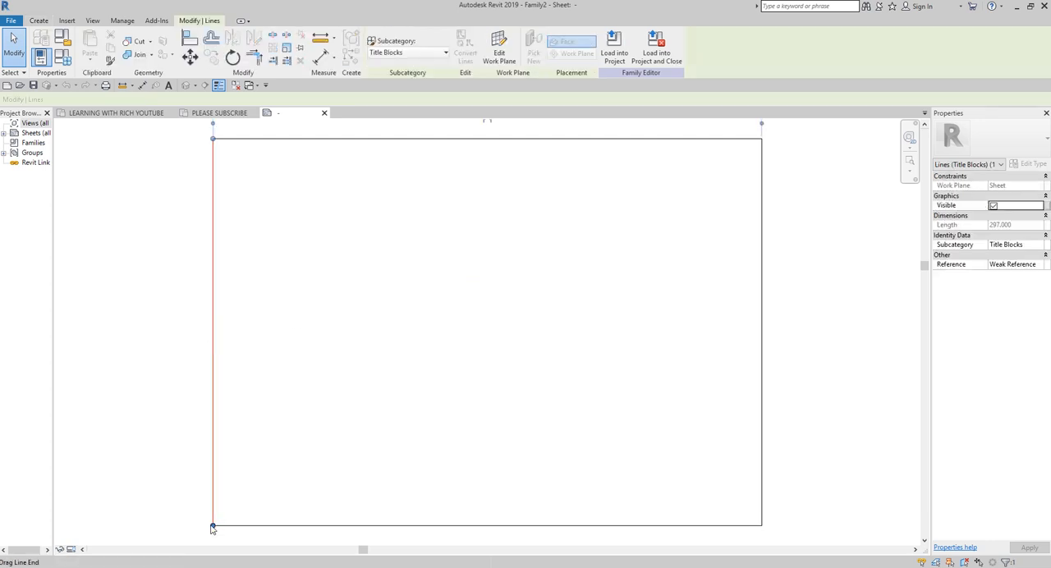
{"action": "left_click_drag", "start_coordinate": [212, 527], "coordinate": [211, 153]}
{"action": "left_click", "coordinate": [468, 336]}
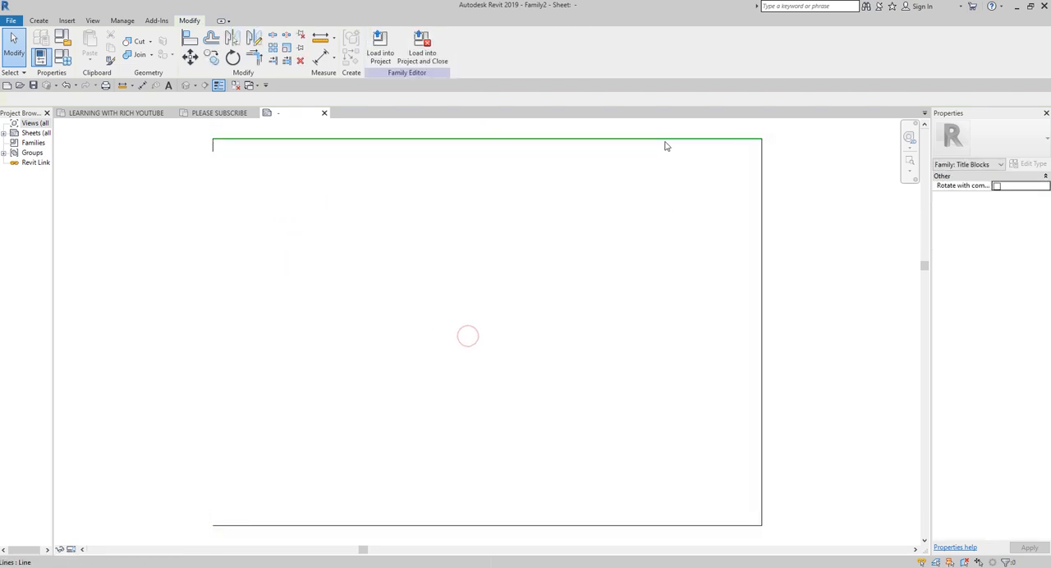
Step: Shorten the right border line to a small stub below the upper-right corner, matching the left one
{"action": "left_click", "coordinate": [760, 342]}
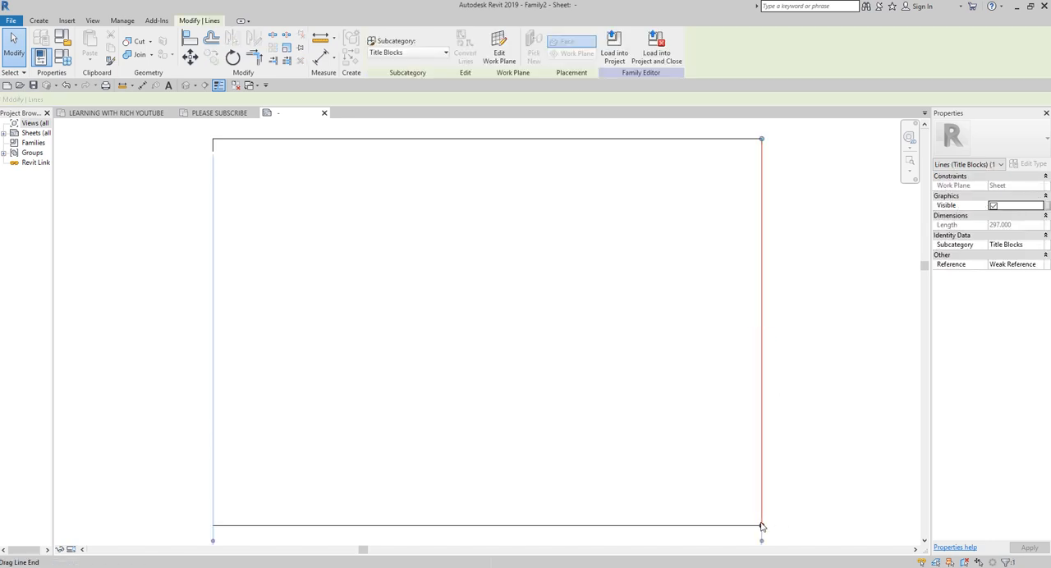
{"action": "left_click_drag", "start_coordinate": [762, 526], "coordinate": [763, 154]}
{"action": "left_click", "coordinate": [643, 279]}
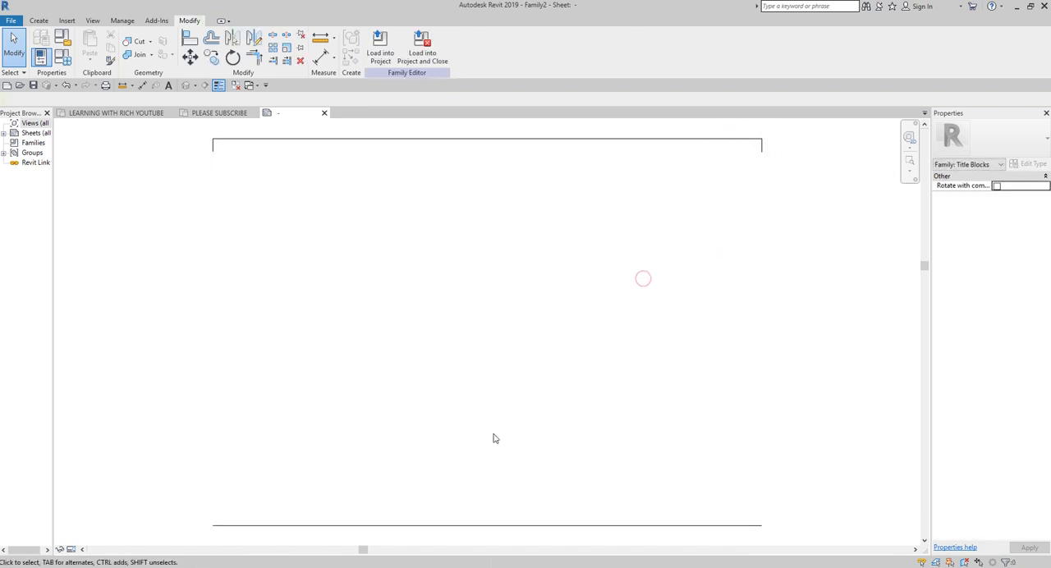
{"action": "scroll", "coordinate": [577, 353], "scroll_direction": "down", "scroll_amount": 2}
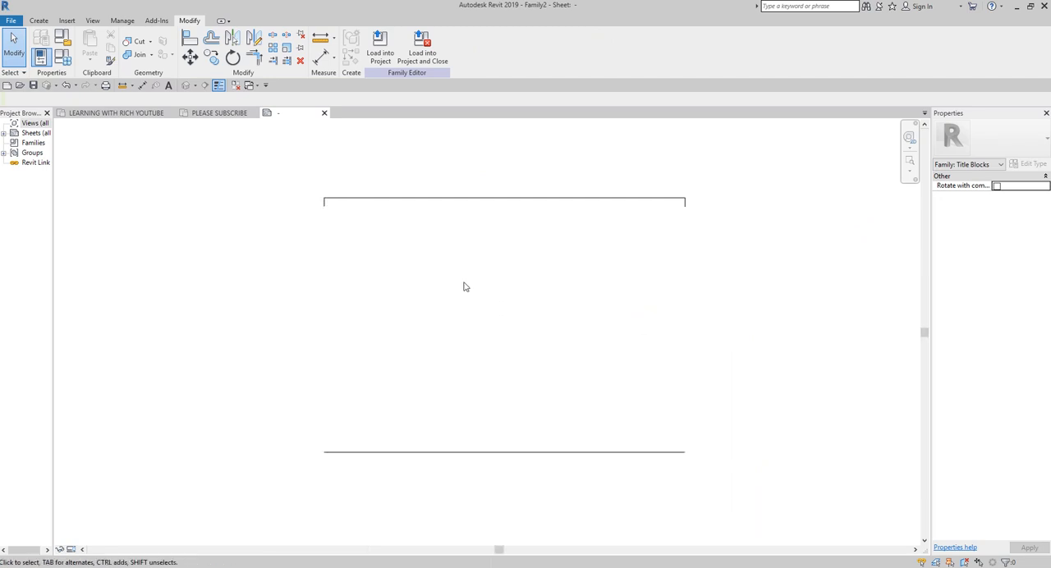
Step: Place a label just inside the sheet's upper-left corner and look through the sheet parameters available for it
{"action": "scroll", "coordinate": [453, 260], "scroll_direction": "up", "scroll_amount": 2}
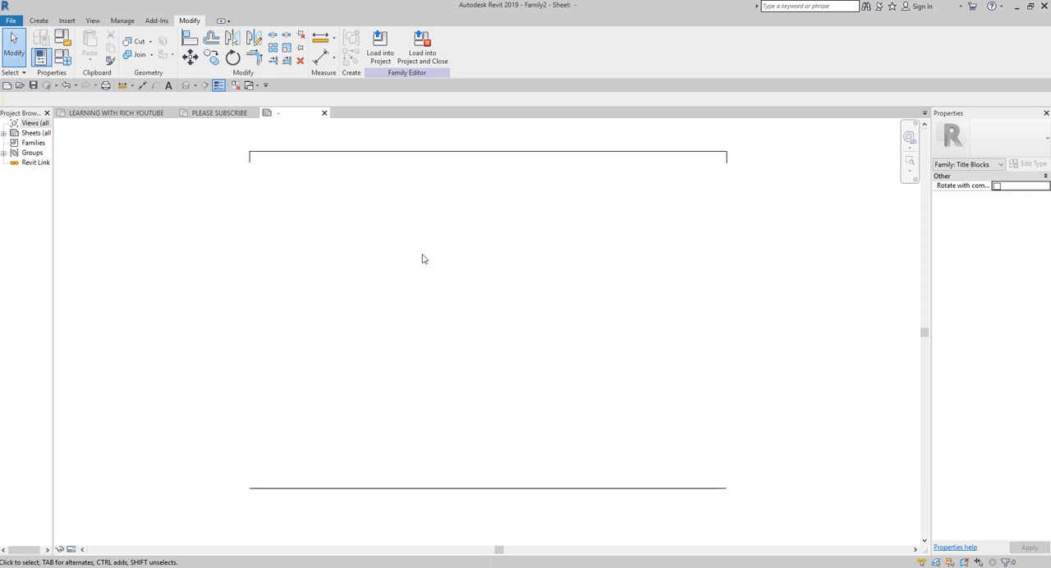
{"action": "left_click", "coordinate": [39, 21]}
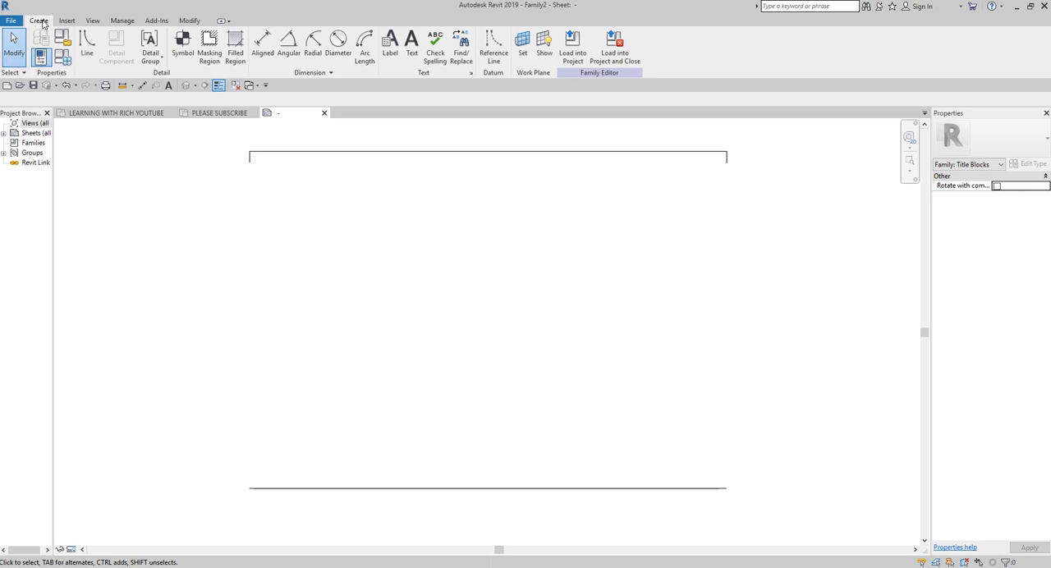
{"action": "left_click", "coordinate": [391, 46]}
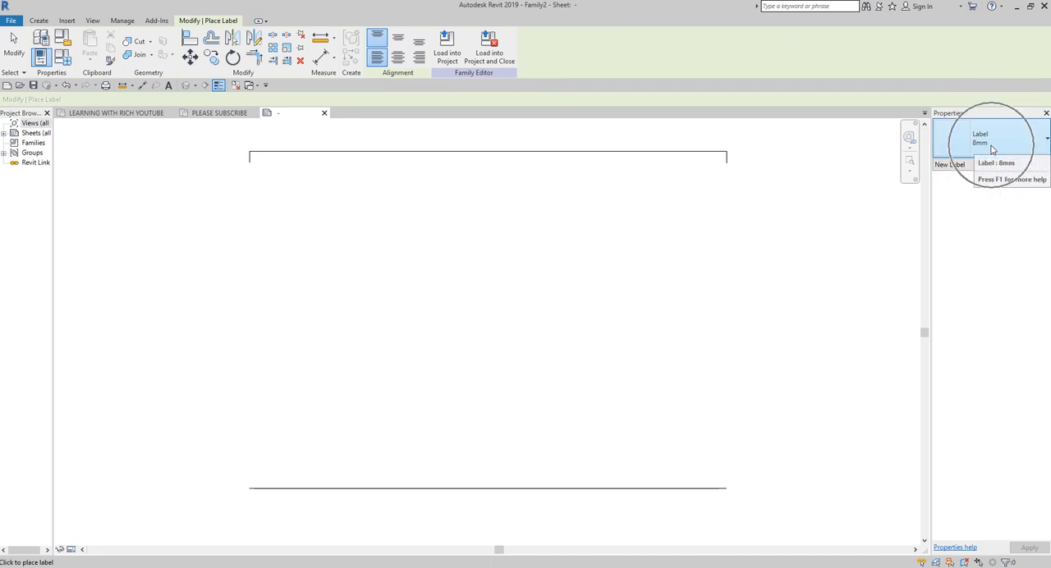
{"action": "left_click", "coordinate": [261, 162]}
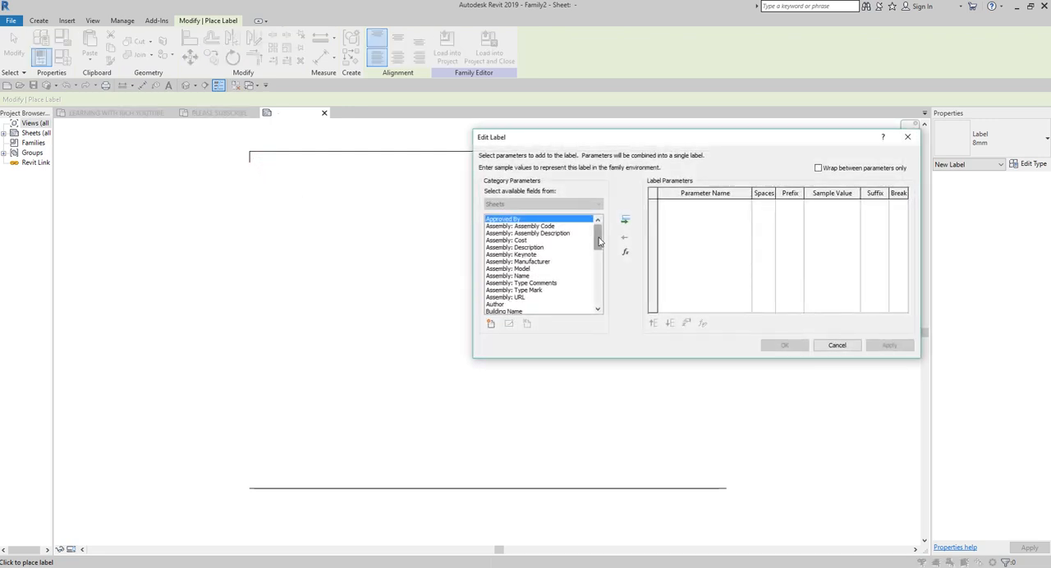
{"action": "left_click_drag", "start_coordinate": [599, 240], "coordinate": [600, 302]}
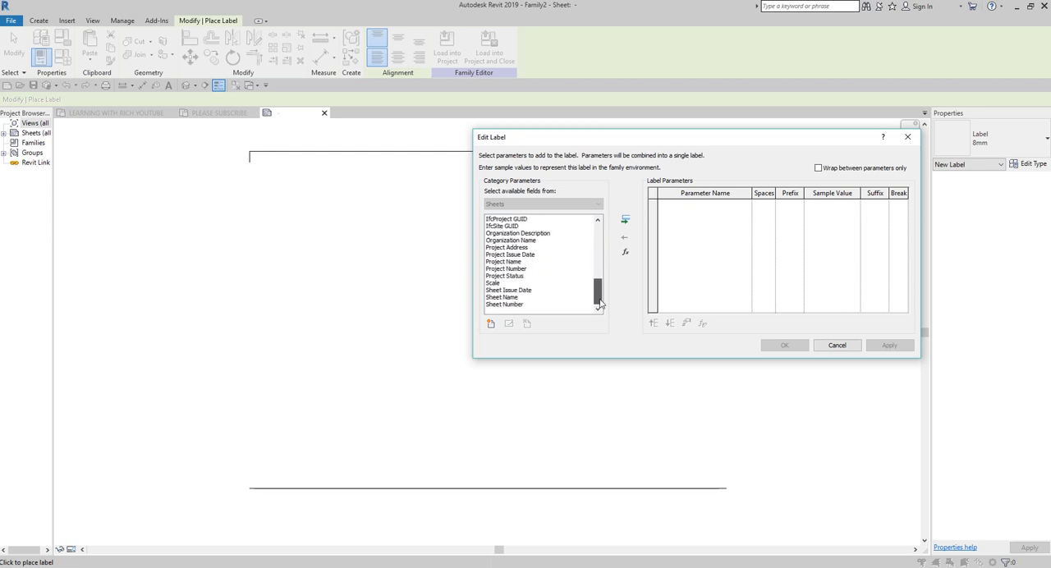
{"action": "left_click_drag", "start_coordinate": [599, 302], "coordinate": [597, 234]}
{"action": "left_click_drag", "start_coordinate": [616, 136], "coordinate": [418, 204]}
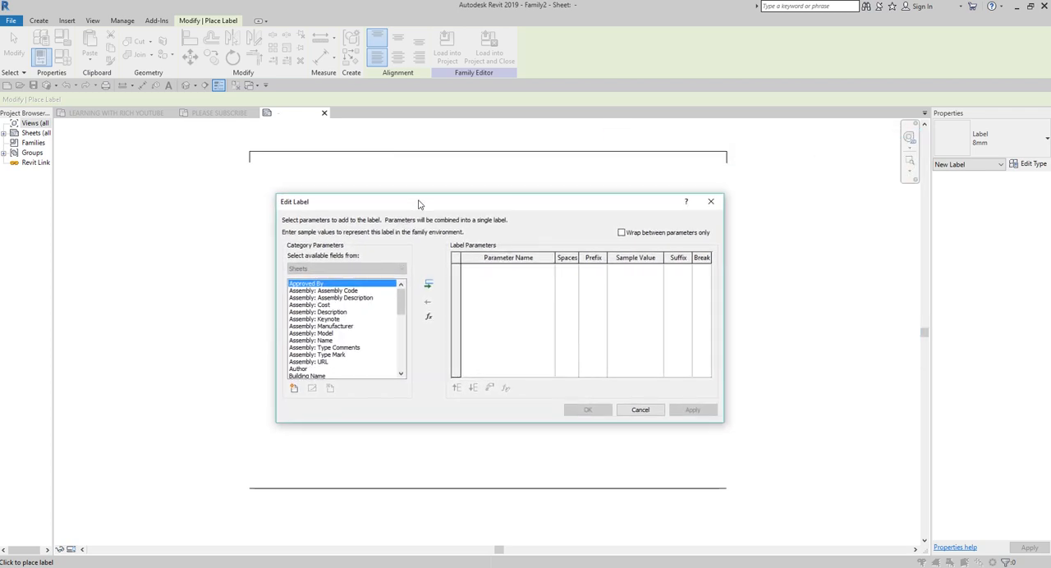
Step: Start adding a new shared parameter for the label and open the shared parameter file for editing
{"action": "left_click", "coordinate": [295, 391]}
{"action": "left_click", "coordinate": [295, 390]}
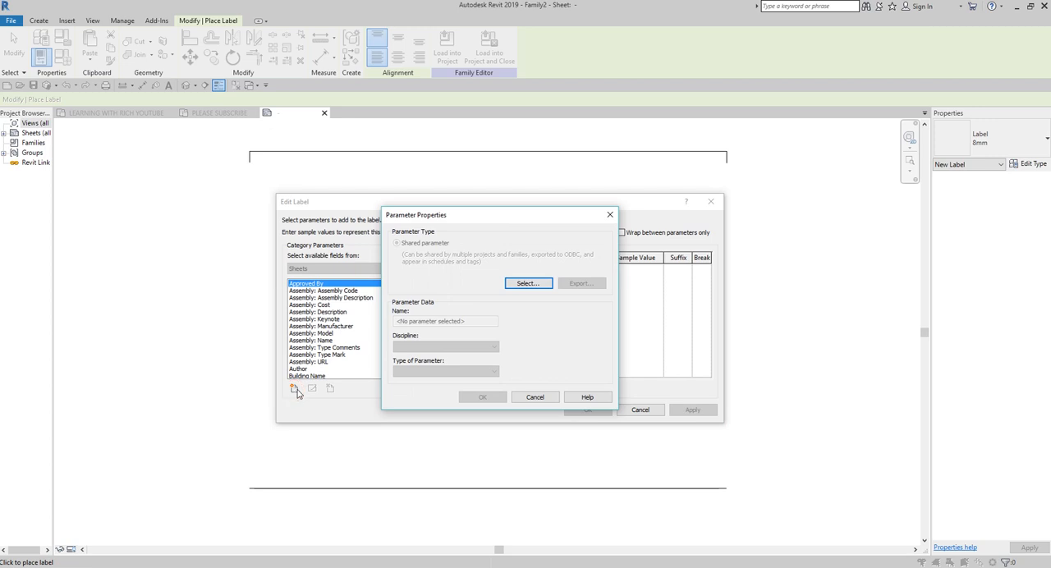
{"action": "key", "text": "ctrl"}
{"action": "left_click", "coordinate": [528, 284]}
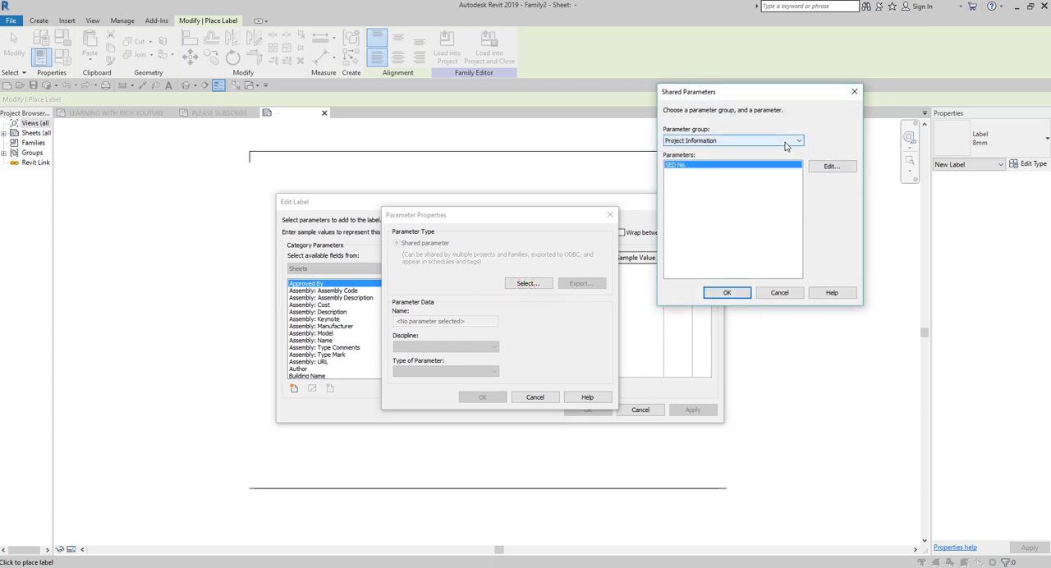
{"action": "left_click", "coordinate": [755, 141]}
{"action": "left_click", "coordinate": [757, 141]}
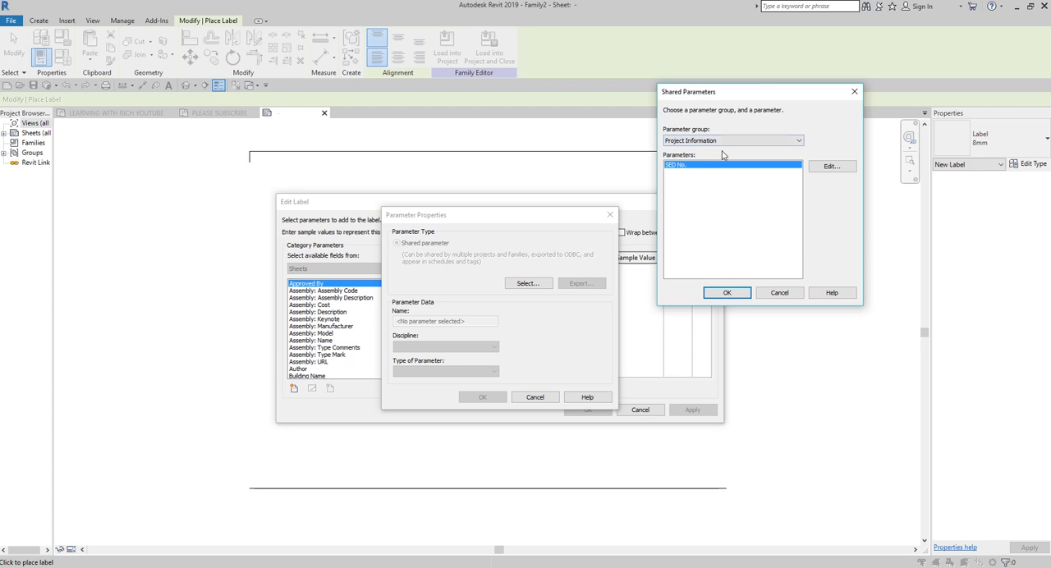
{"action": "left_click", "coordinate": [828, 168]}
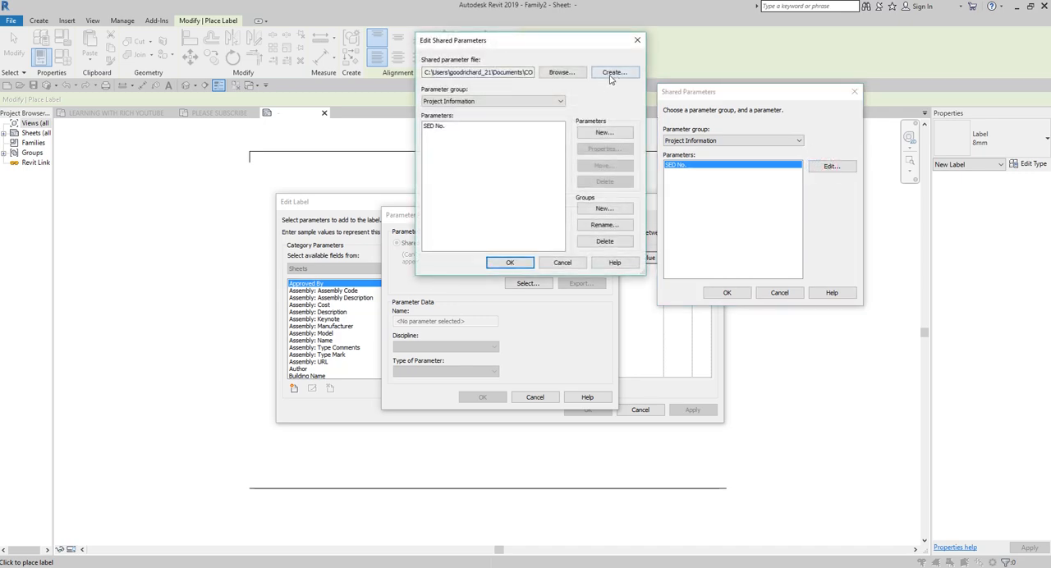
Step: Create a shared parameter file named COMPANY SHARED PARAMETER.txt in the COMPANY X folder under Documents, and check its path
{"action": "left_click", "coordinate": [612, 73]}
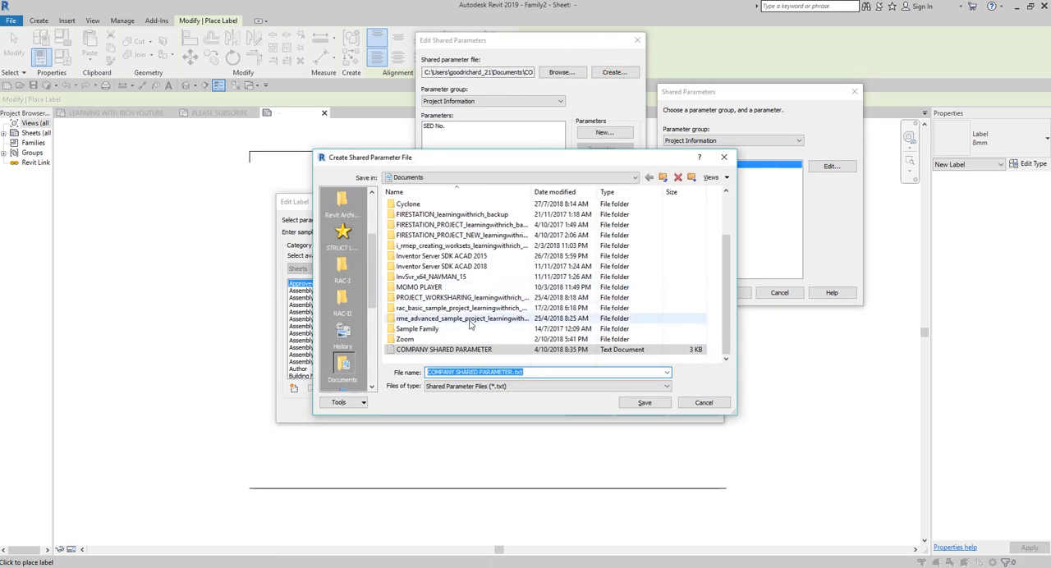
{"action": "left_click", "coordinate": [433, 278]}
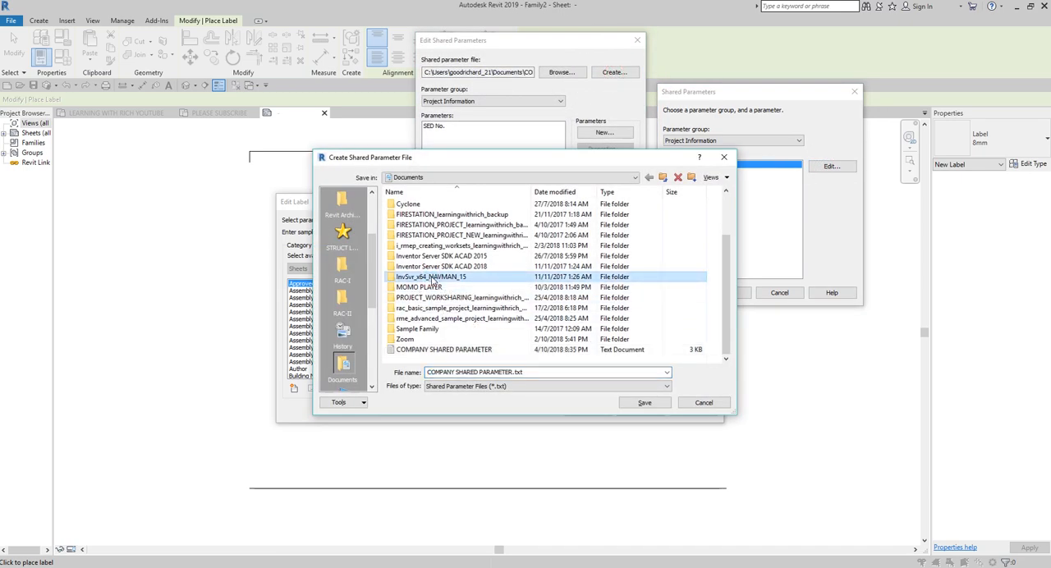
{"action": "scroll", "coordinate": [432, 279], "scroll_direction": "up", "scroll_amount": 2}
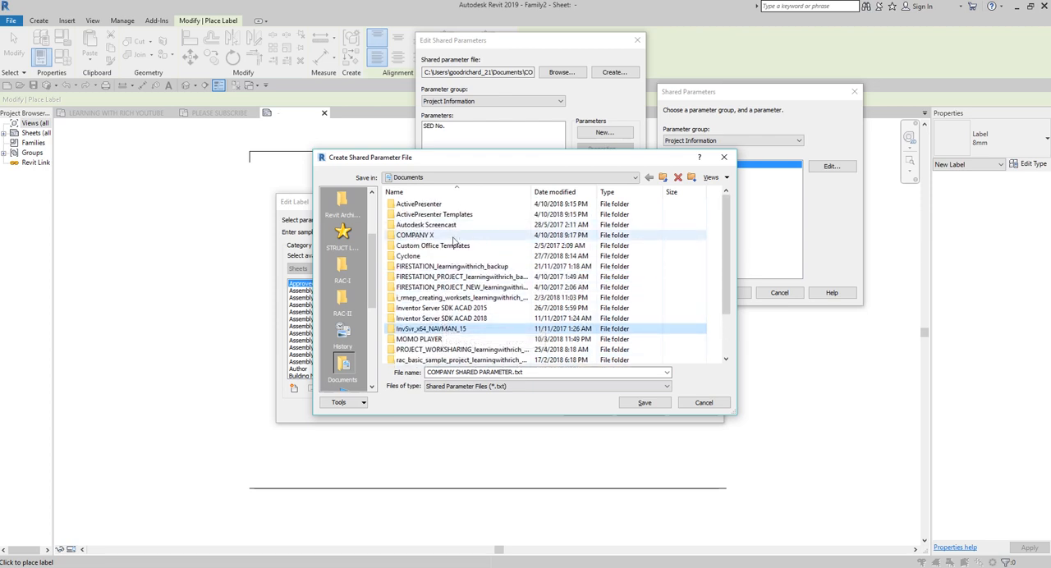
{"action": "left_click", "coordinate": [426, 239]}
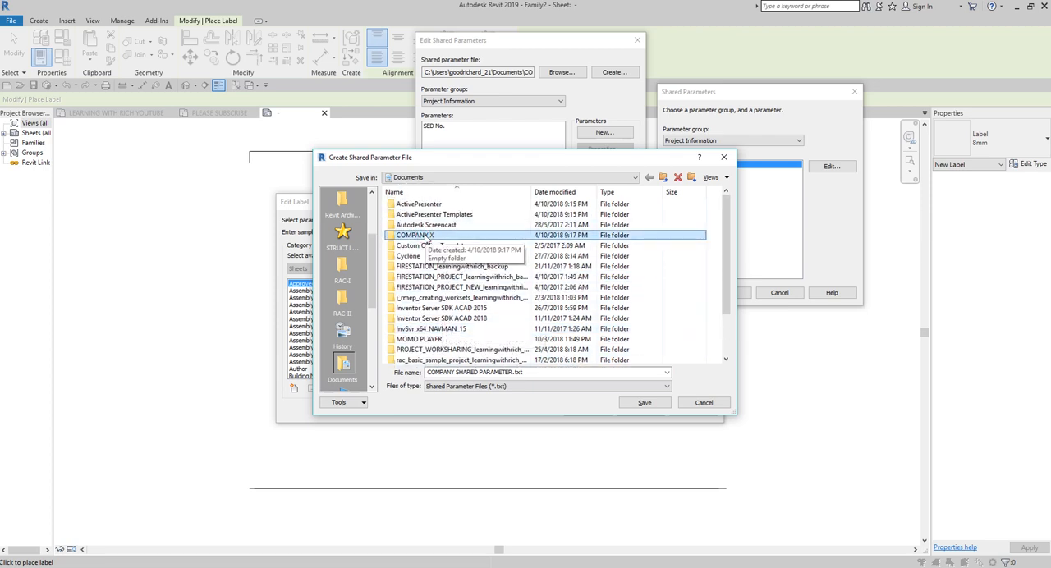
{"action": "double_click", "coordinate": [423, 237]}
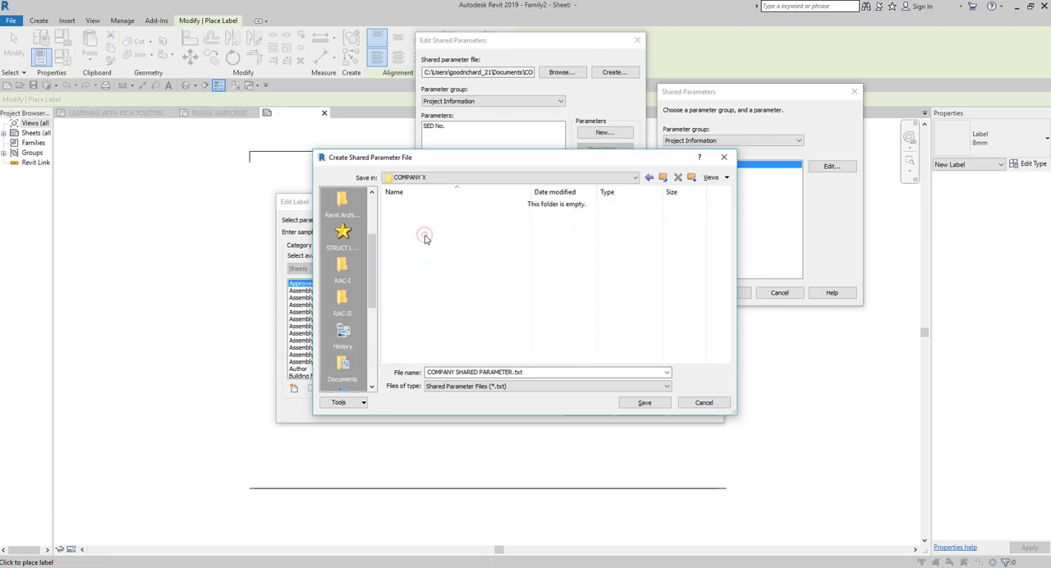
{"action": "left_click", "coordinate": [464, 373]}
{"action": "left_click", "coordinate": [459, 372]}
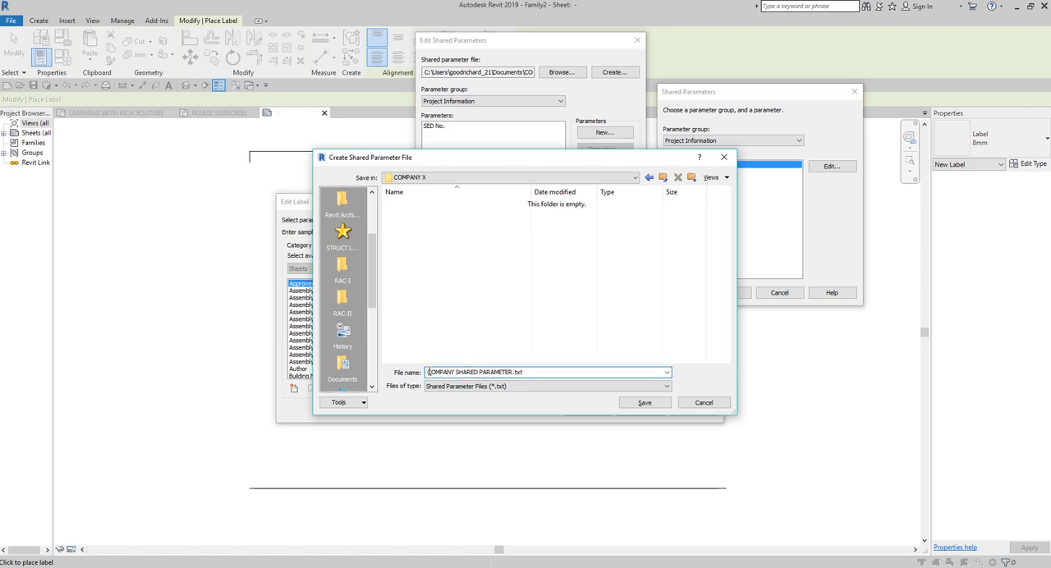
{"action": "left_click", "coordinate": [500, 372]}
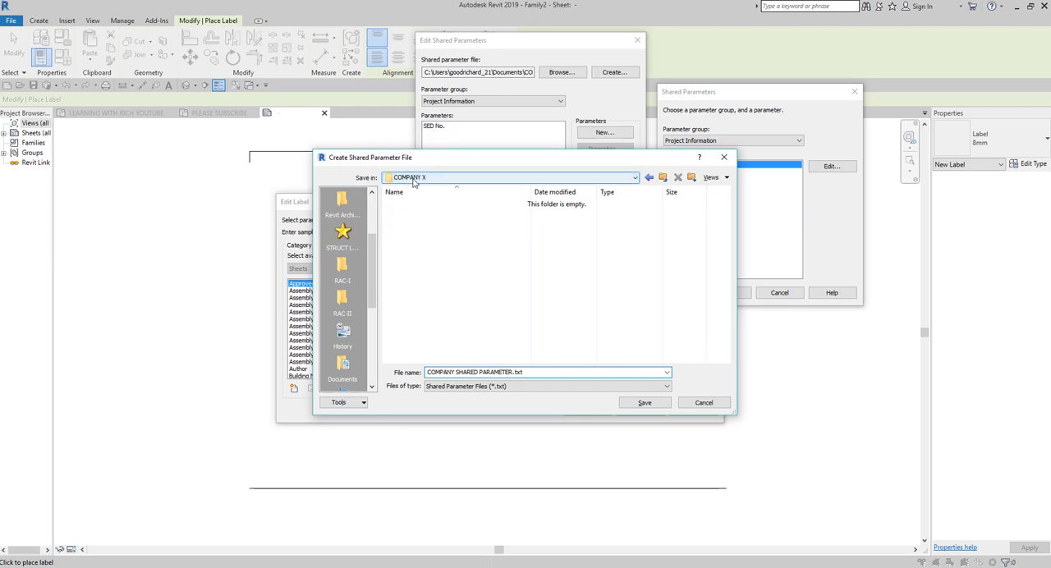
{"action": "left_click", "coordinate": [463, 373]}
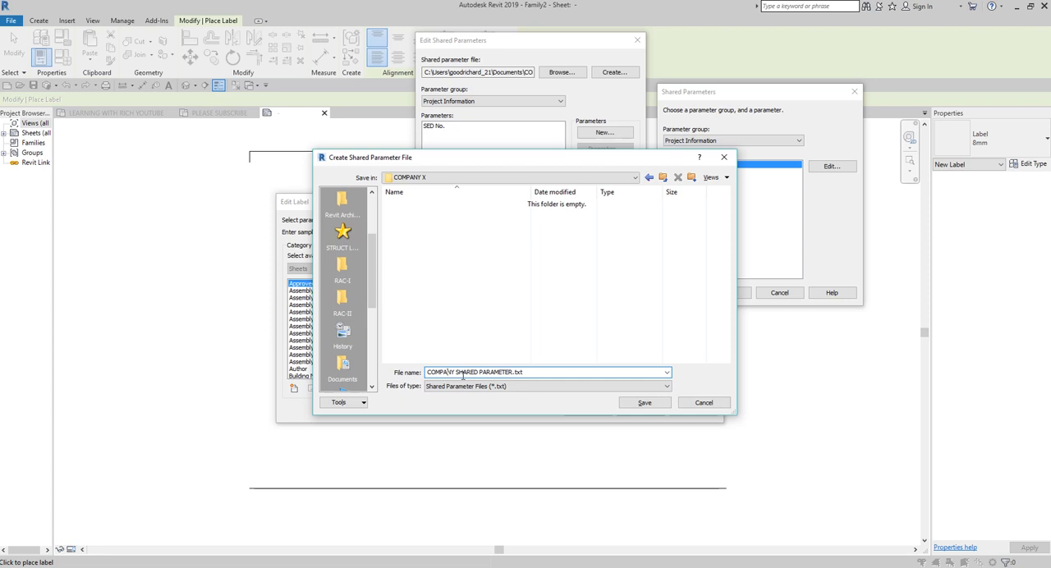
{"action": "key", "text": "ctrl"}
{"action": "key", "text": "ctrl"}
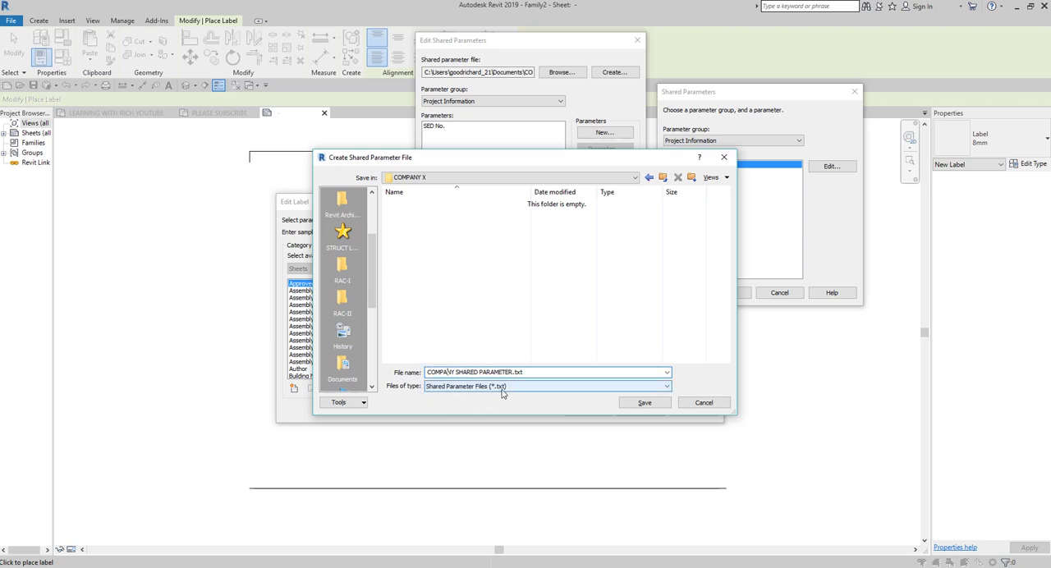
{"action": "left_click", "coordinate": [645, 403]}
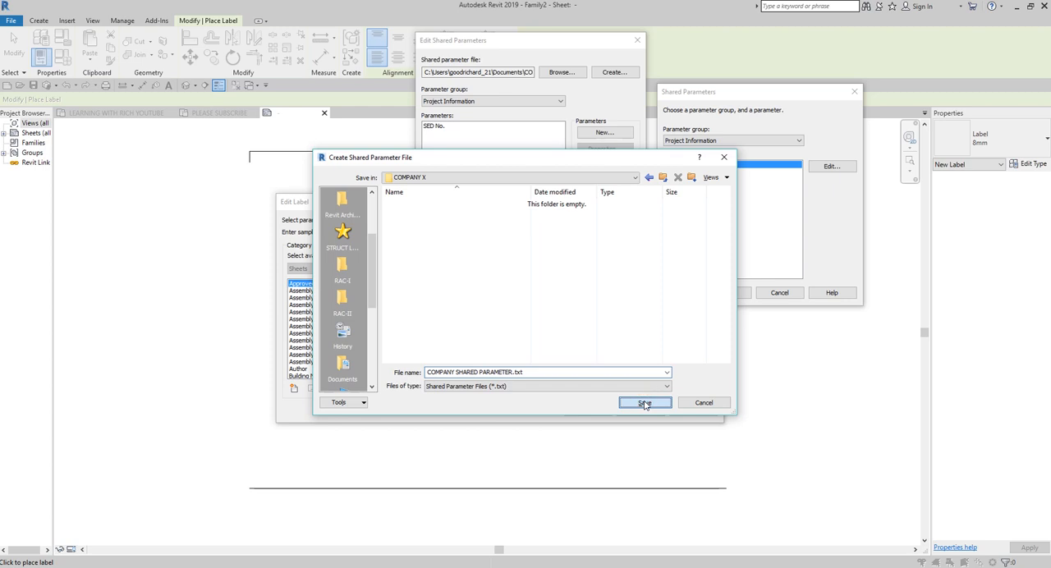
{"action": "left_click", "coordinate": [644, 403]}
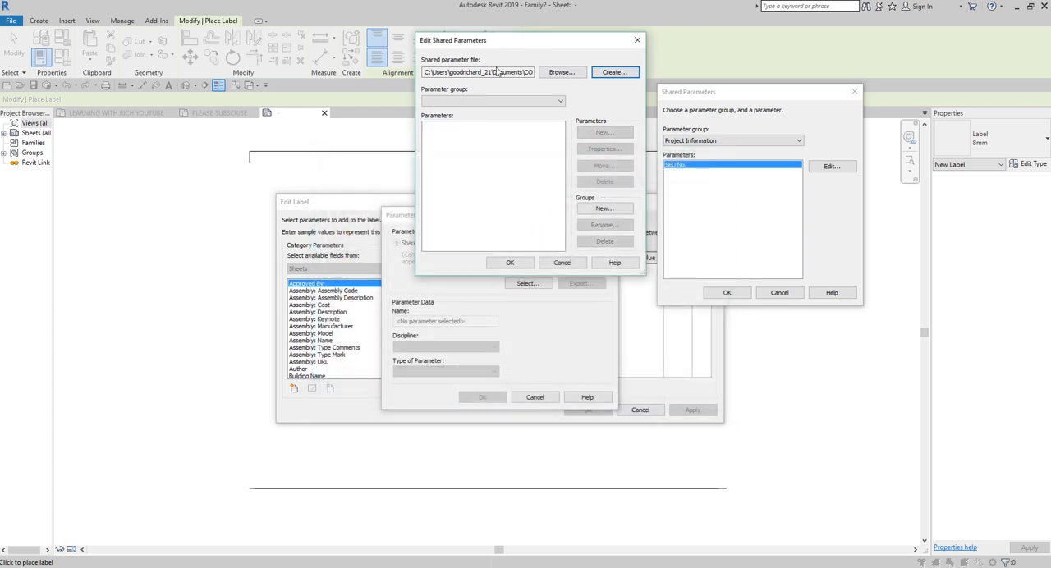
{"action": "left_click", "coordinate": [495, 75]}
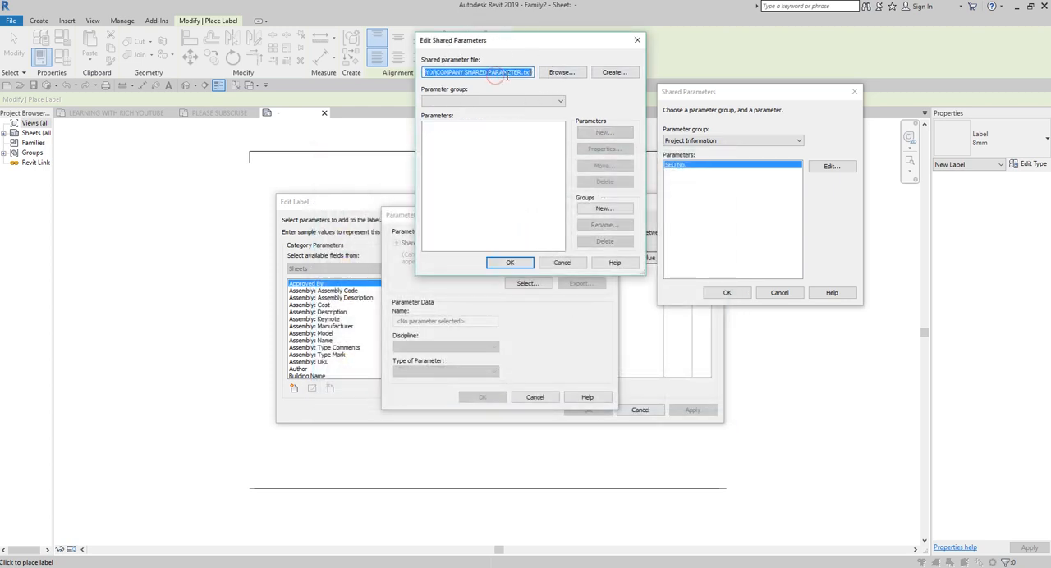
{"action": "left_click", "coordinate": [491, 224]}
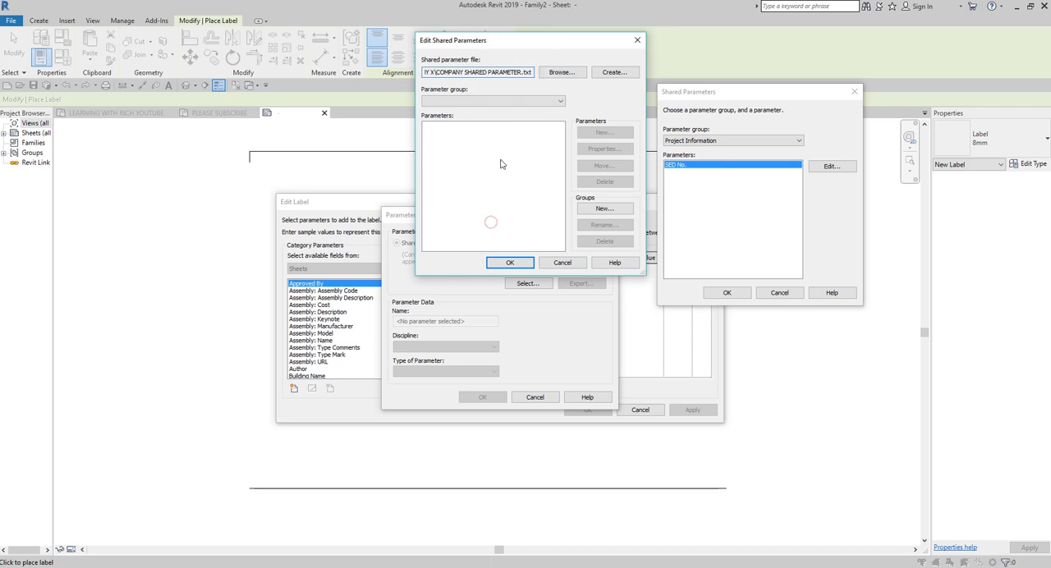
Step: Create a parameter group named TITLEBLOCK in the new shared parameter file
{"action": "left_click", "coordinate": [597, 210]}
{"action": "left_click", "coordinate": [595, 209]}
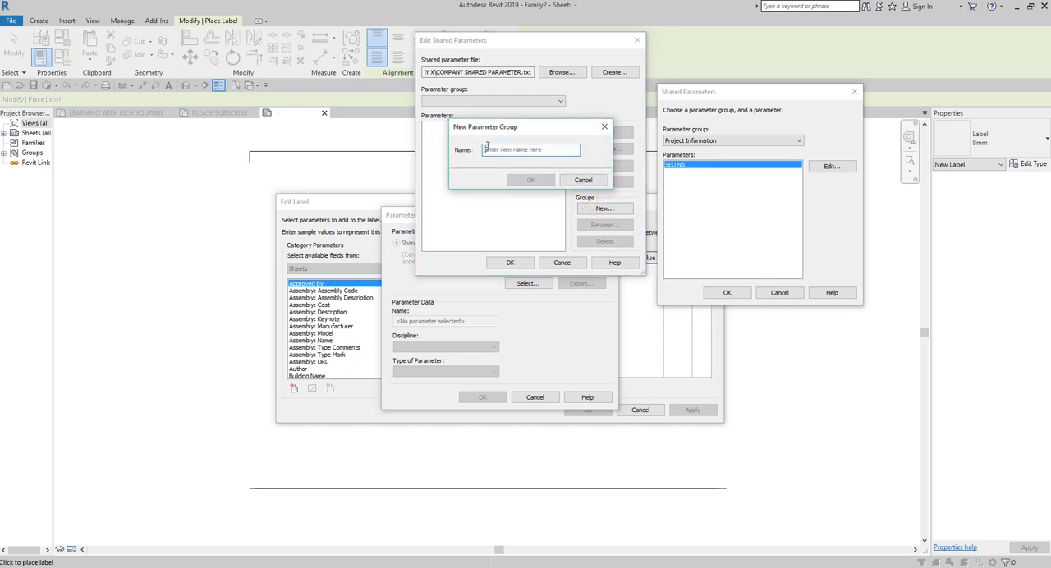
{"action": "left_click", "coordinate": [486, 148]}
{"action": "type", "text": "Sh"}
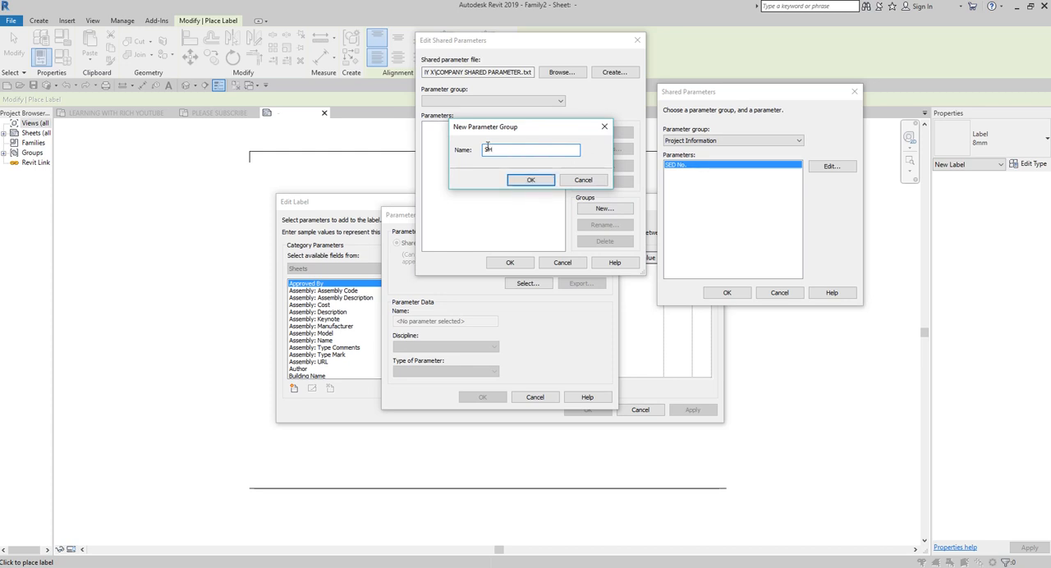
{"action": "key", "text": "BackSpace"}
{"action": "key", "text": "BackSpace"}
{"action": "key", "text": "BackSpace"}
{"action": "key", "text": "BackSpace"}
{"action": "key", "text": "BackSpace"}
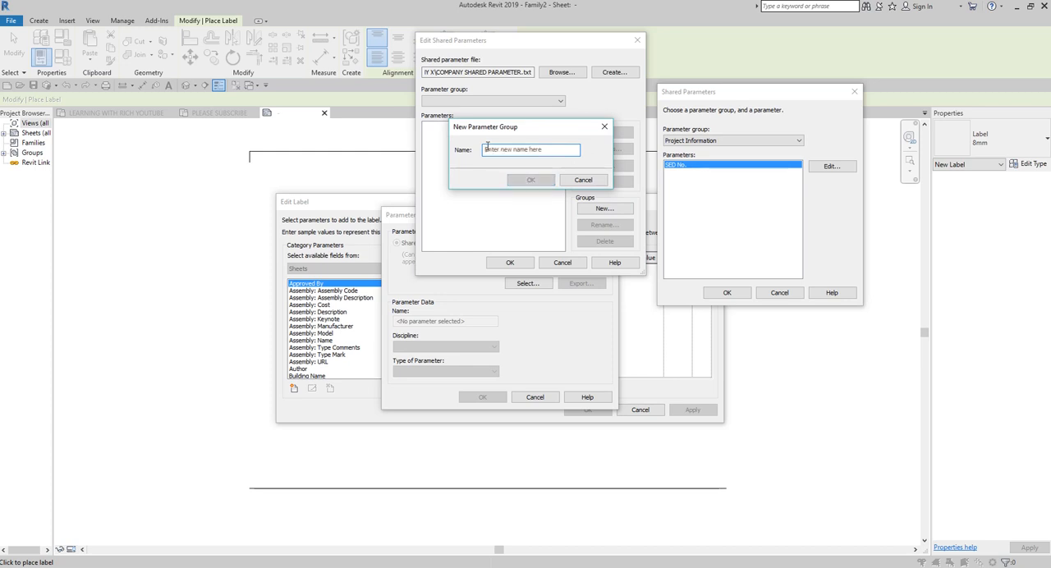
{"action": "type", "text": "TITLEBLOCK"}
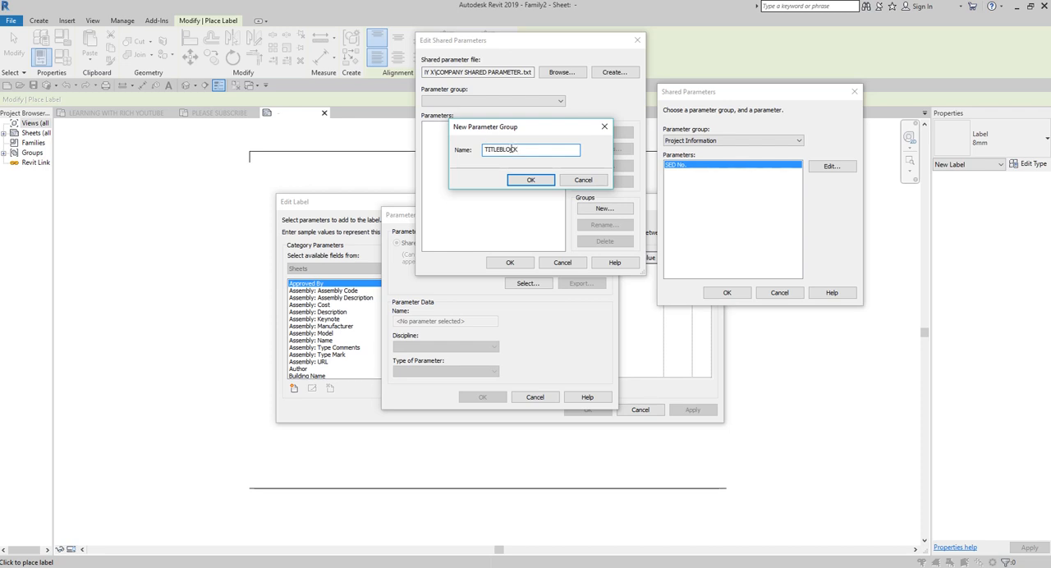
{"action": "left_click", "coordinate": [523, 181]}
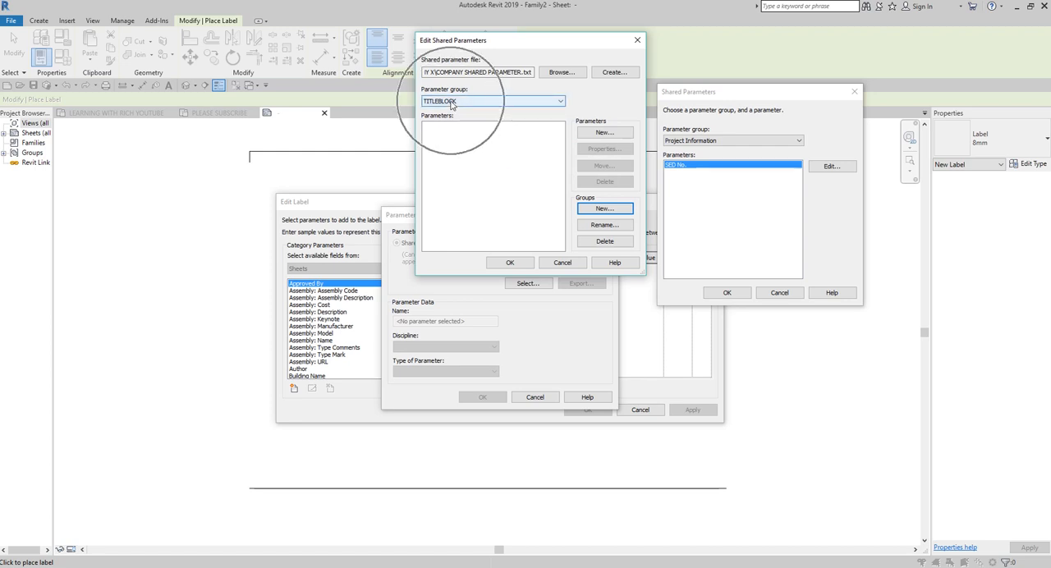
Step: Add a shared parameter named JOB TITLE of type Text to the TITLEBLOCK group
{"action": "left_click", "coordinate": [599, 137]}
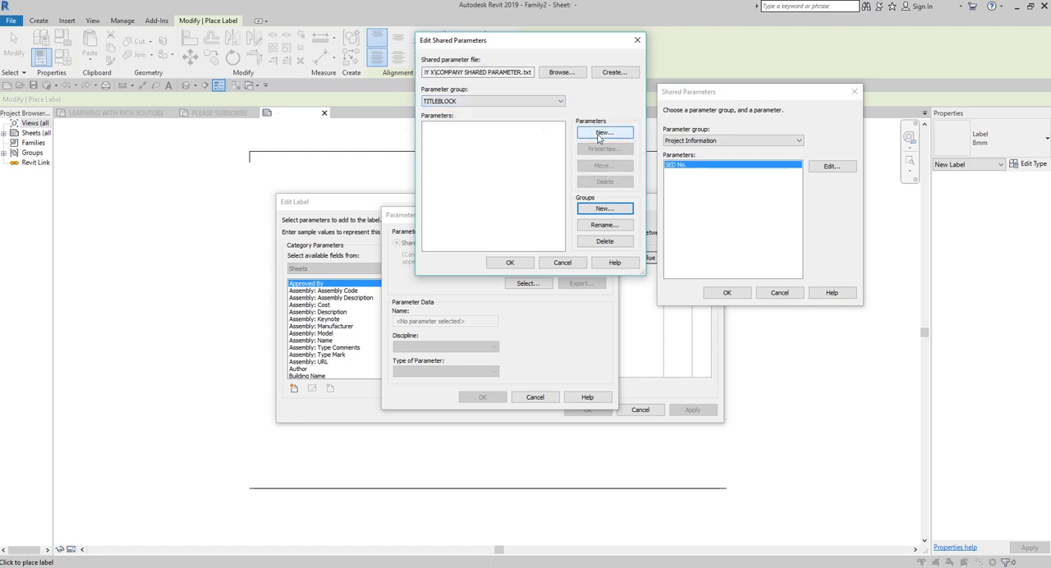
{"action": "left_click", "coordinate": [599, 135]}
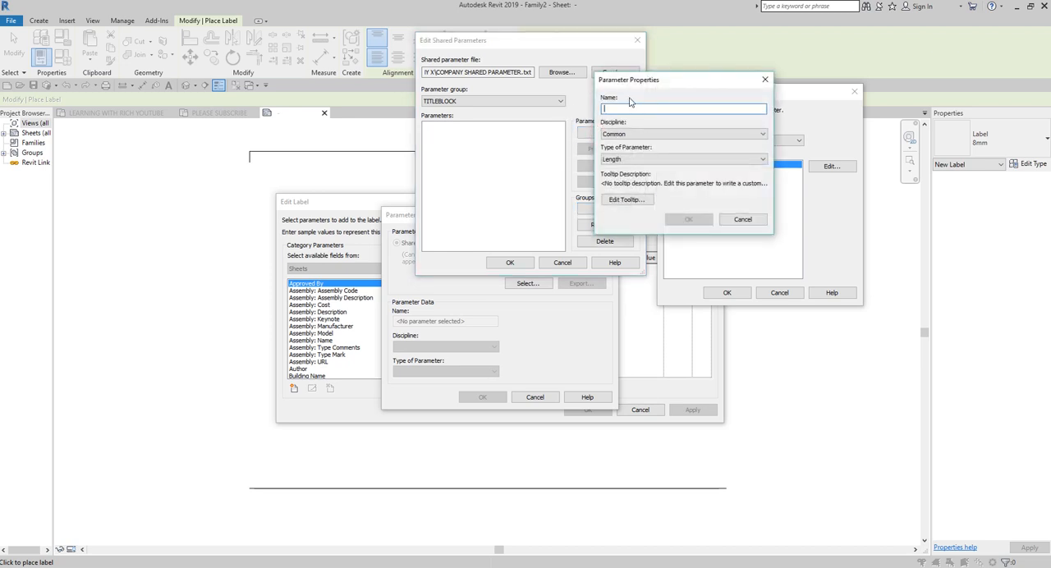
{"action": "type", "text": "job"}
{"action": "type", "text": "OB TITLE"}
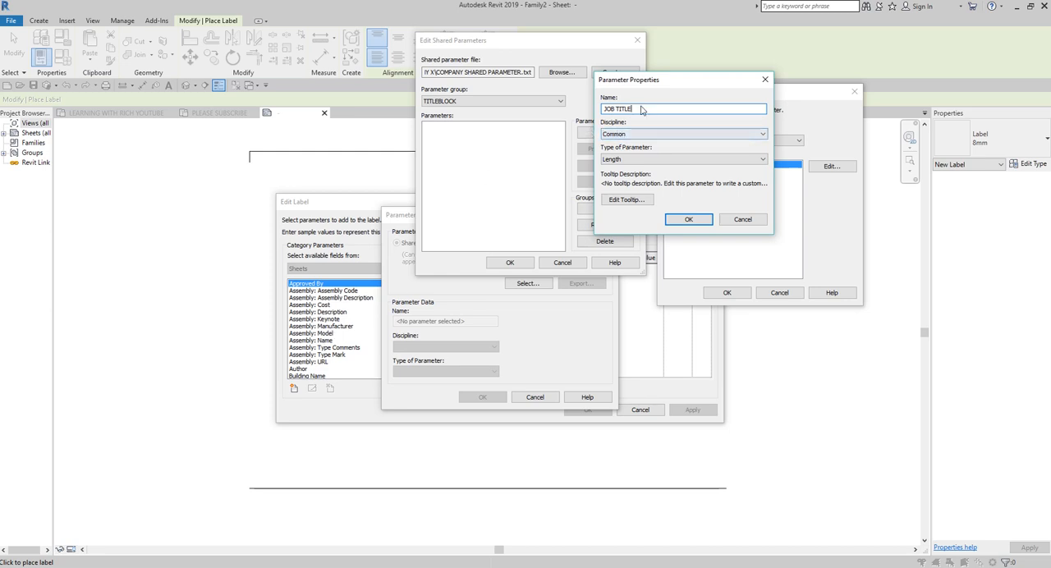
{"action": "left_click", "coordinate": [629, 161]}
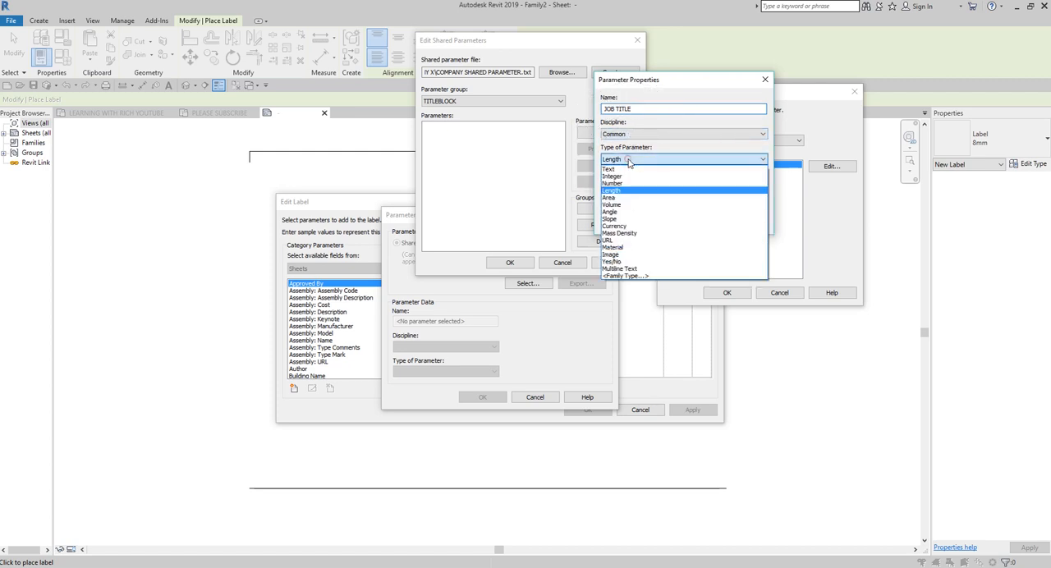
{"action": "left_click", "coordinate": [619, 172]}
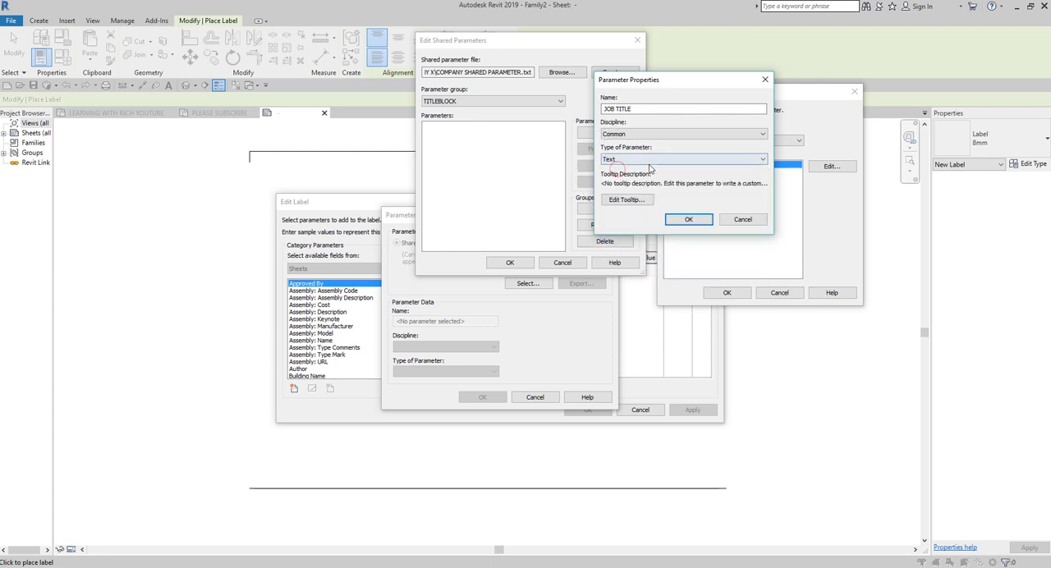
{"action": "left_click", "coordinate": [689, 218]}
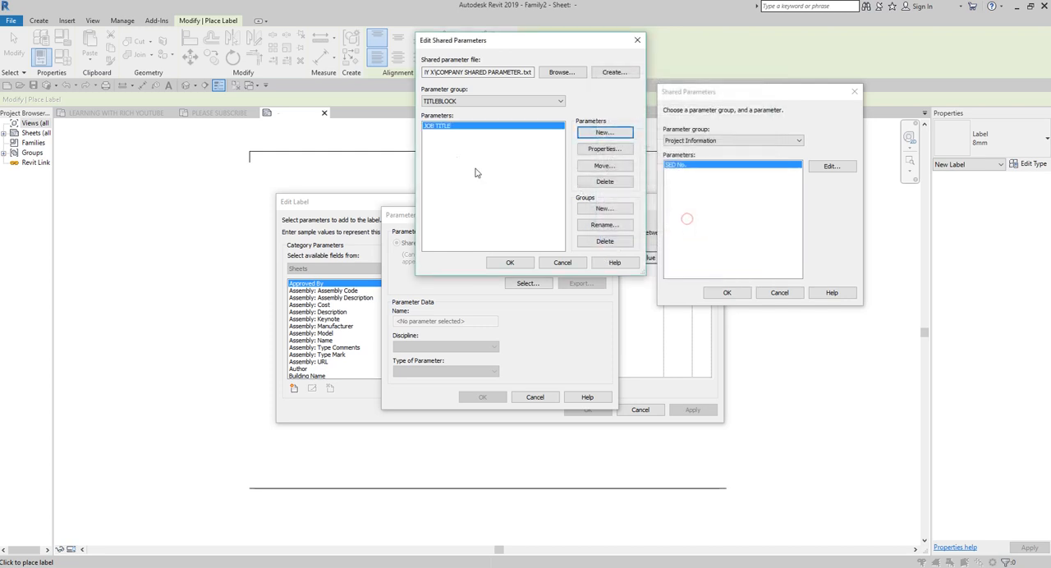
Step: Add a shared parameter named PROJECT LOCATION of type Text to the TITLEBLOCK group
{"action": "left_click", "coordinate": [445, 127]}
{"action": "left_click", "coordinate": [588, 134]}
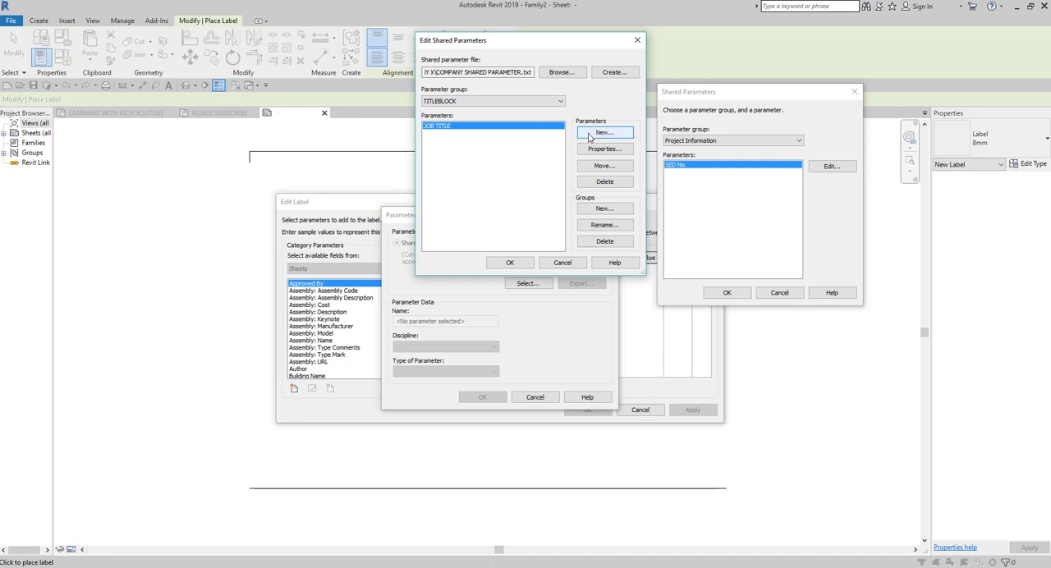
{"action": "left_click", "coordinate": [591, 134]}
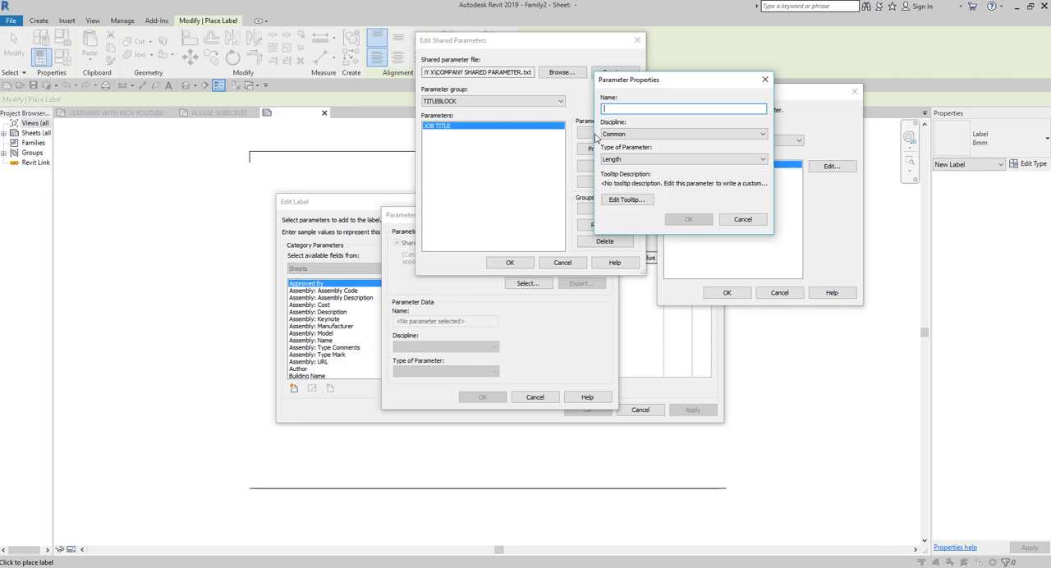
{"action": "type", "text": "PROJECT LOCATION"}
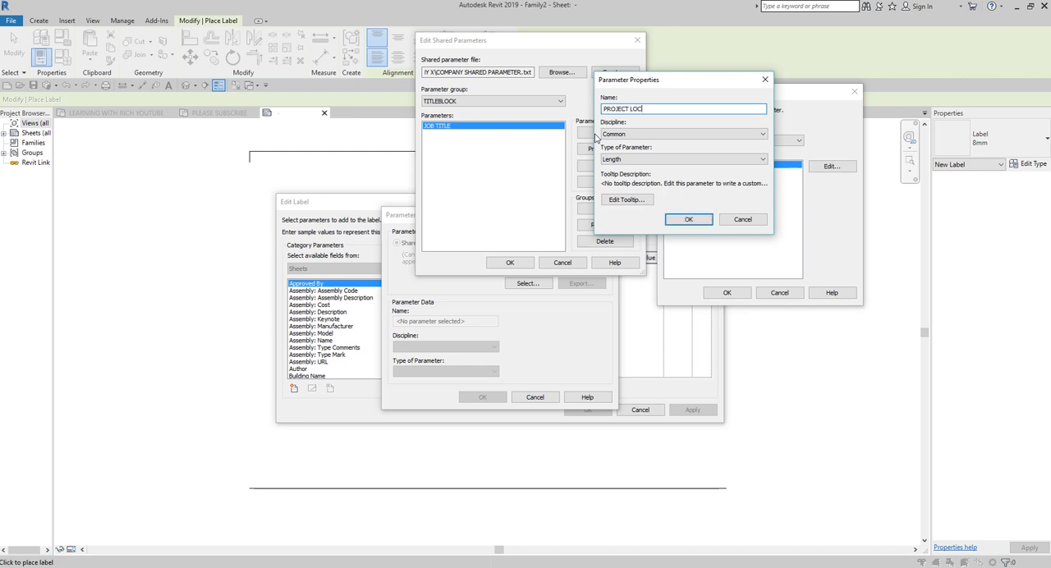
{"action": "left_click", "coordinate": [647, 158]}
{"action": "left_click", "coordinate": [642, 169]}
{"action": "left_click", "coordinate": [684, 222]}
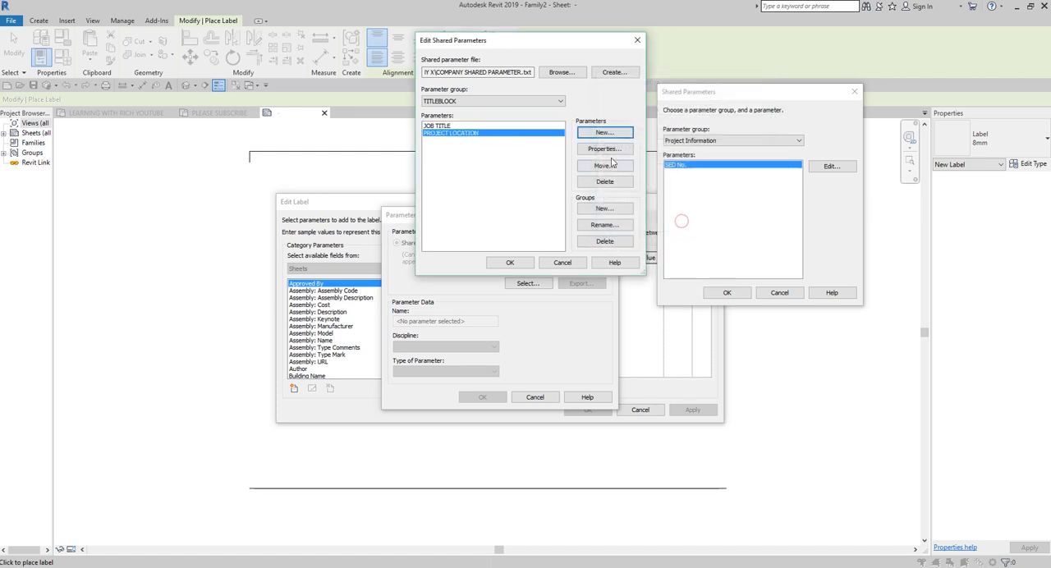
Step: Add a shared parameter named ZONE / BLOCK of type Text to the TITLEBLOCK group
{"action": "left_click", "coordinate": [603, 133]}
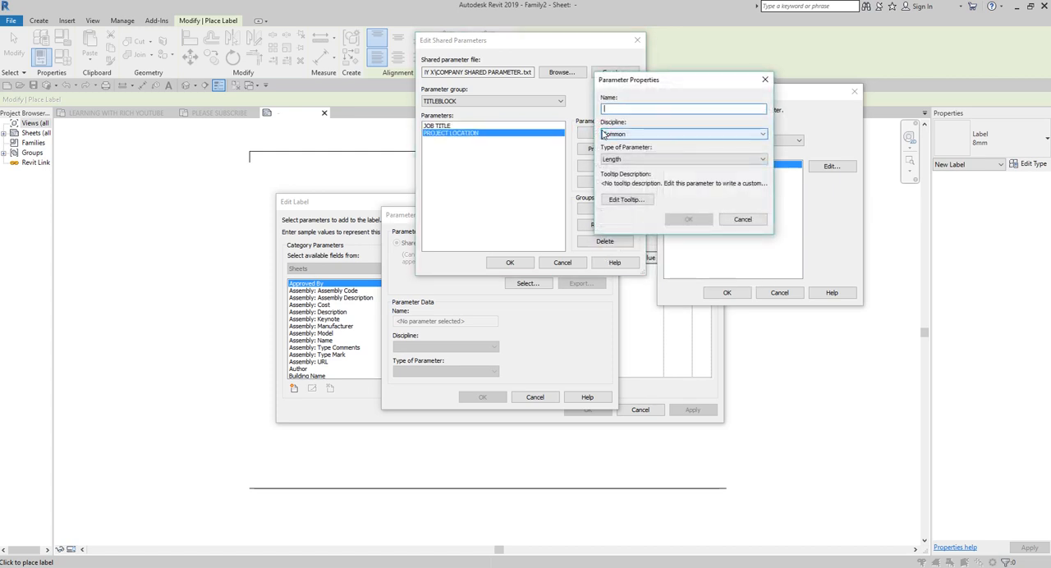
{"action": "type", "text": "ZONE / BLOCK"}
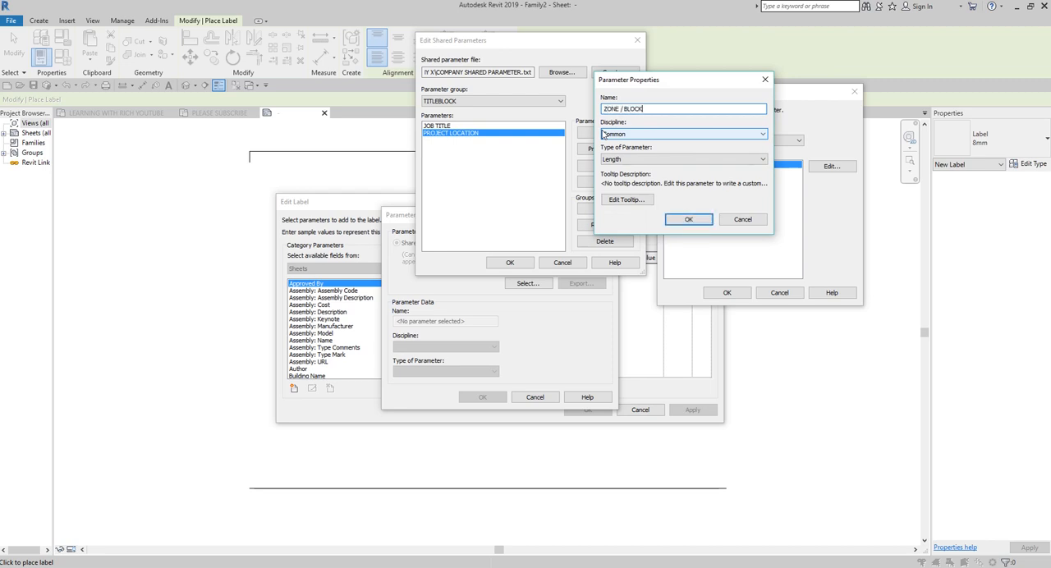
{"action": "left_click", "coordinate": [624, 158]}
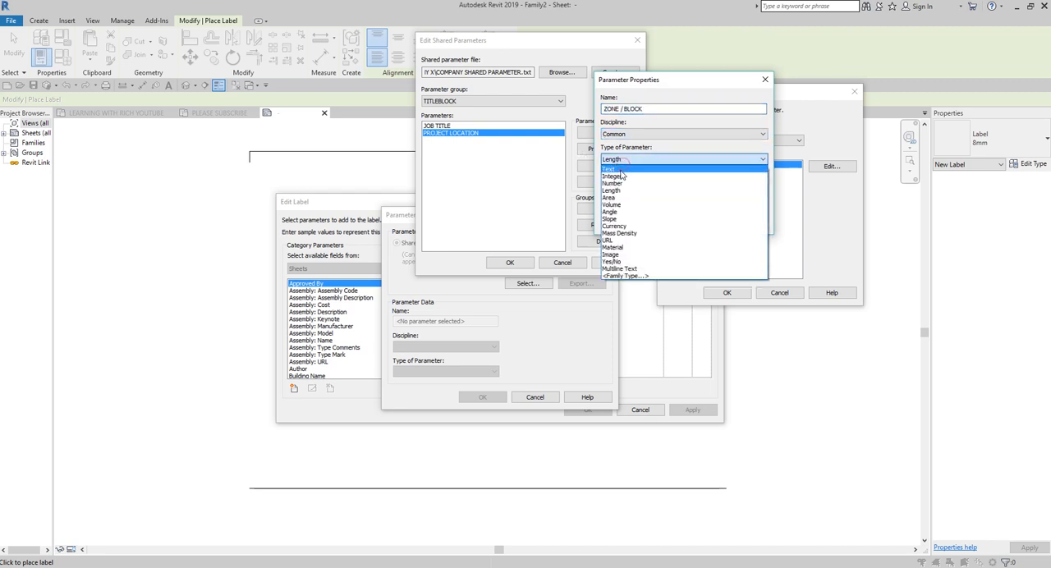
{"action": "left_click", "coordinate": [622, 168]}
{"action": "left_click", "coordinate": [686, 220]}
Step: Add a shared parameter named PROJECT MANAGER of type Text to the TITLEBLOCK group
{"action": "left_click", "coordinate": [605, 134]}
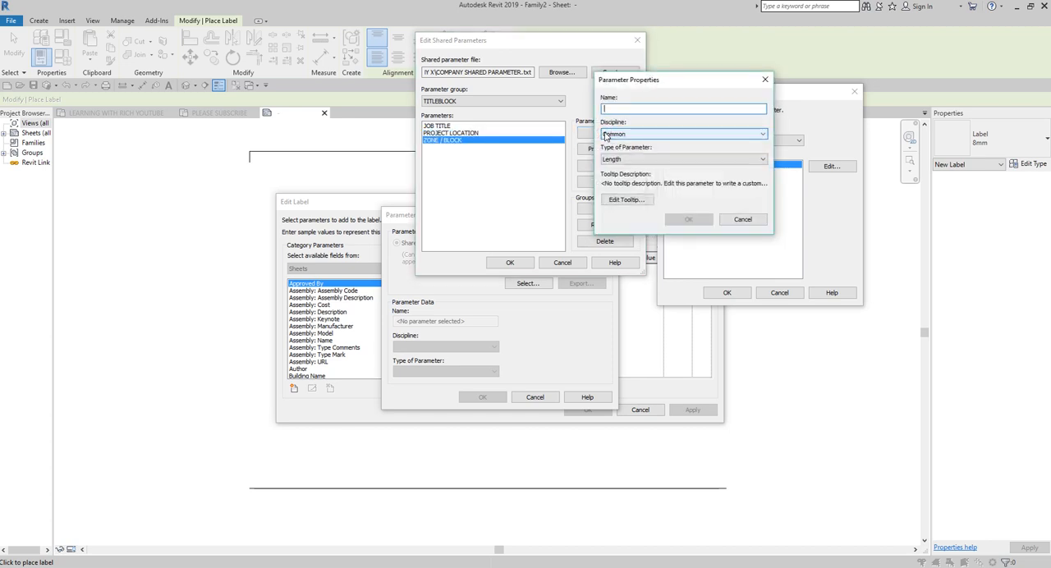
{"action": "type", "text": "PROJECT MANAGER"}
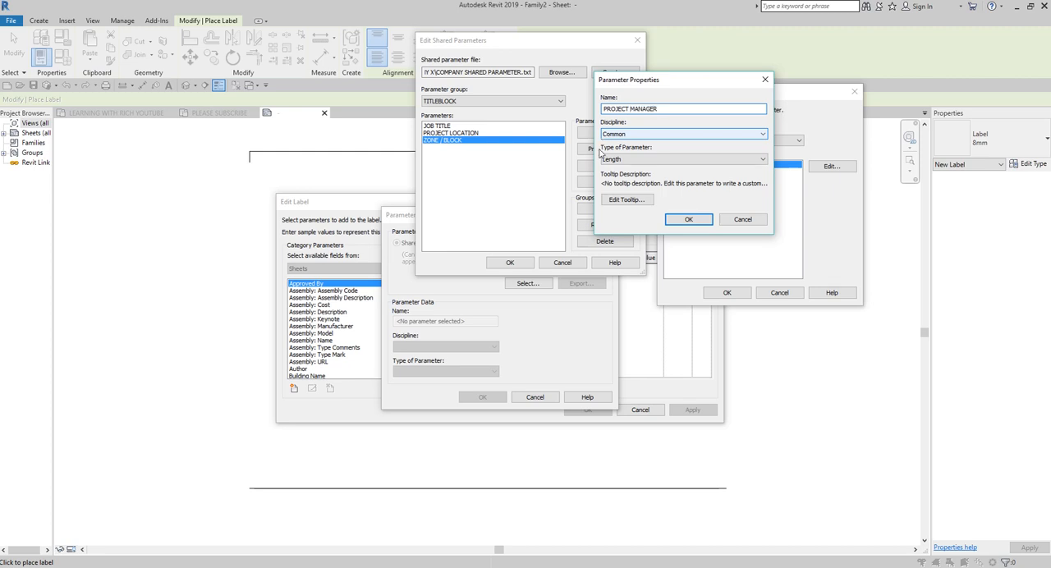
{"action": "left_click", "coordinate": [617, 158]}
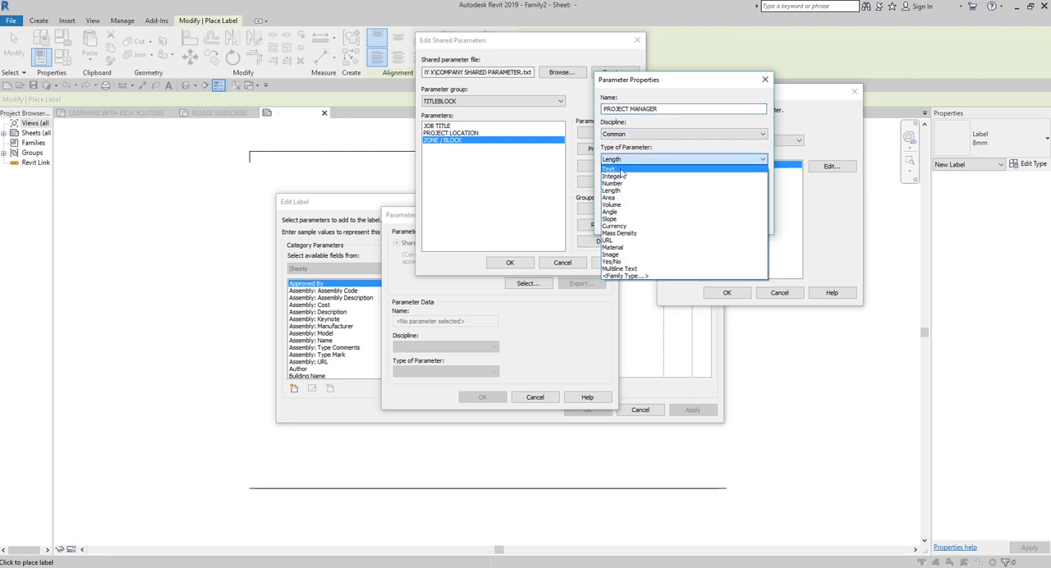
{"action": "left_click", "coordinate": [622, 169]}
{"action": "left_click", "coordinate": [676, 217]}
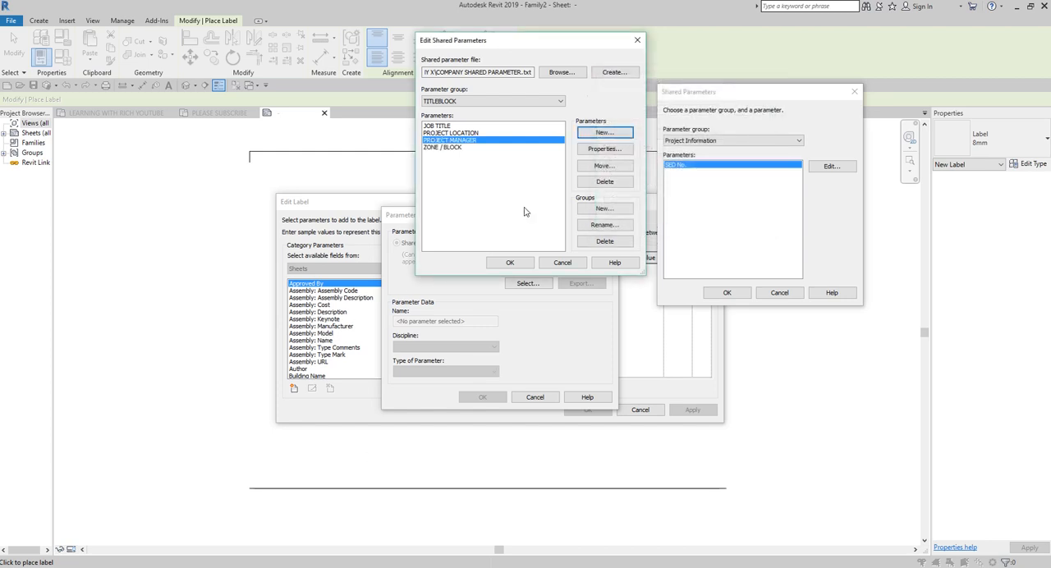
Step: Add a shared parameter named PROJECT TYPE of type Text to the TITLEBLOCK group
{"action": "left_click", "coordinate": [599, 134]}
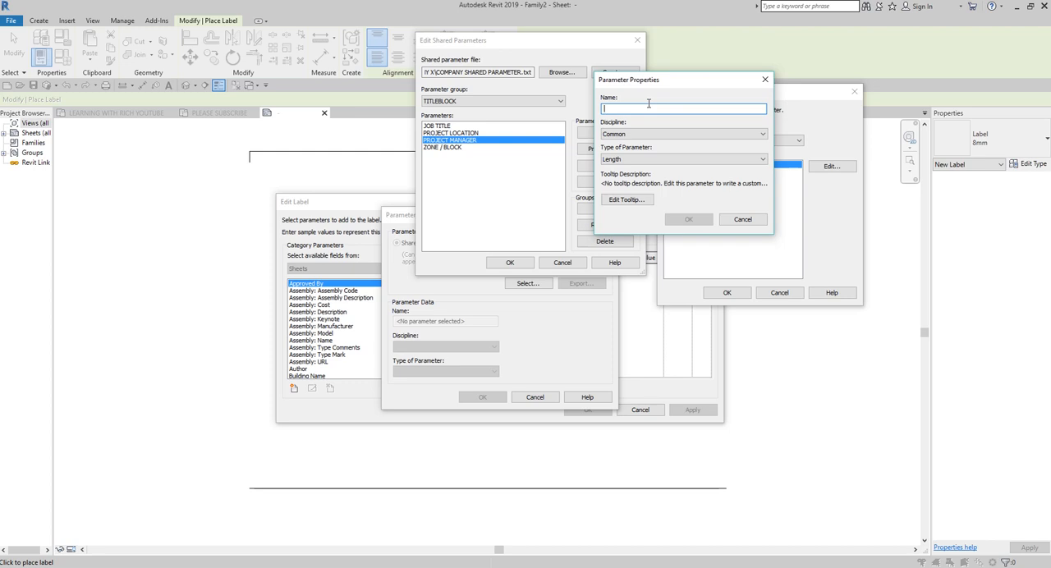
{"action": "type", "text": "PROJECT TYPE"}
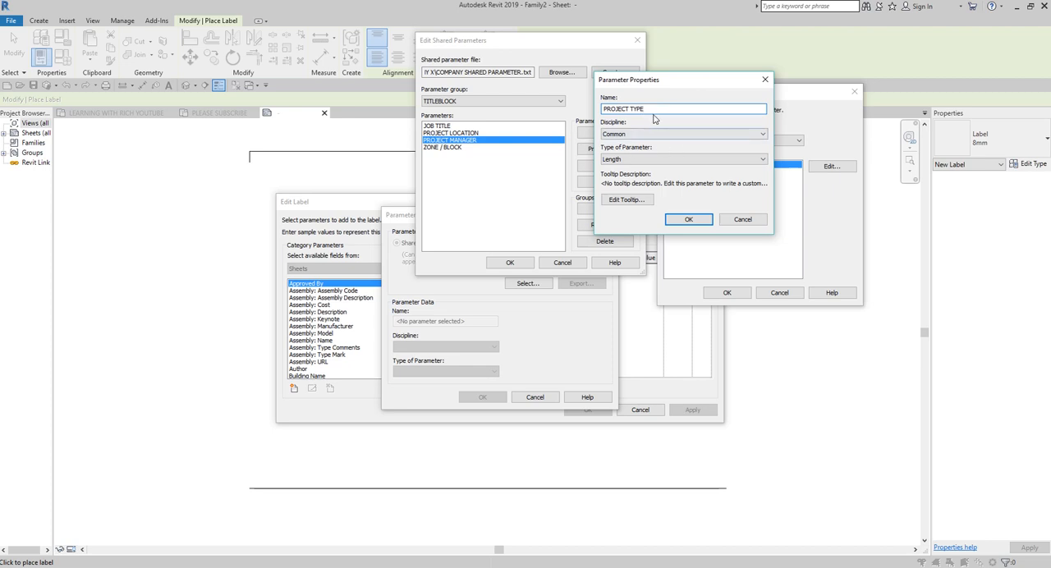
{"action": "left_click", "coordinate": [630, 163]}
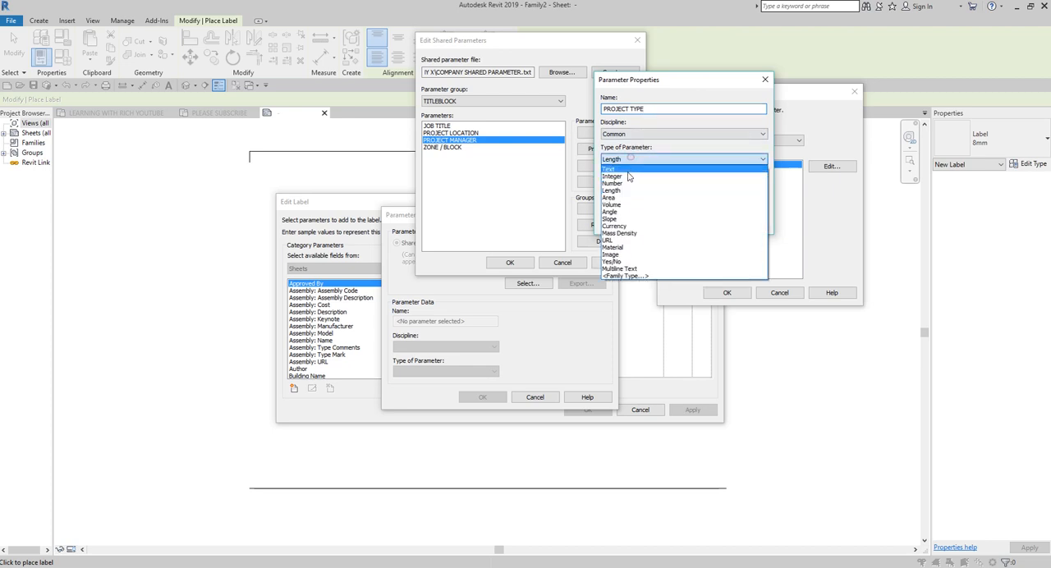
{"action": "left_click", "coordinate": [624, 168]}
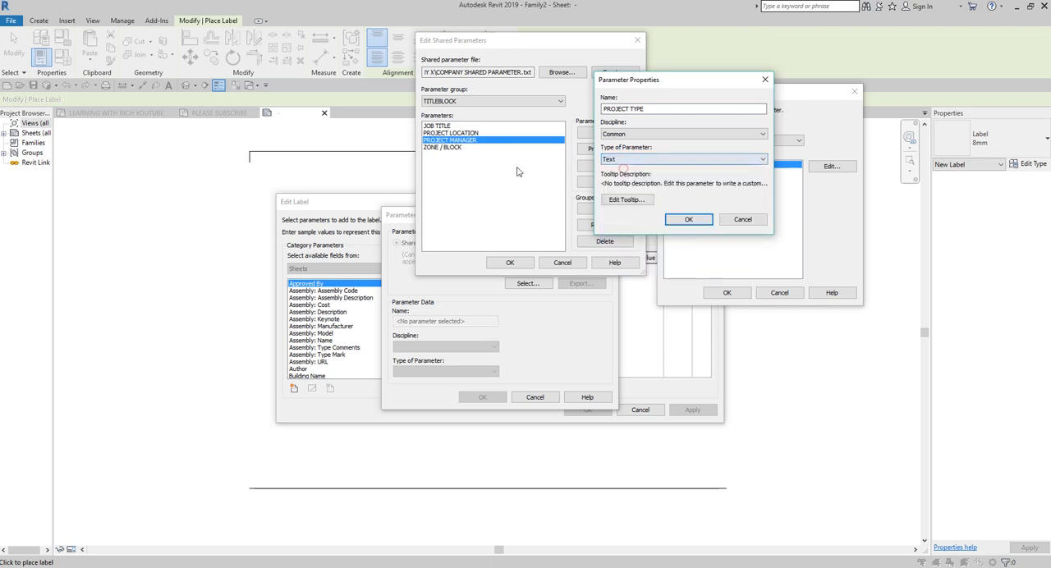
{"action": "left_click", "coordinate": [688, 221]}
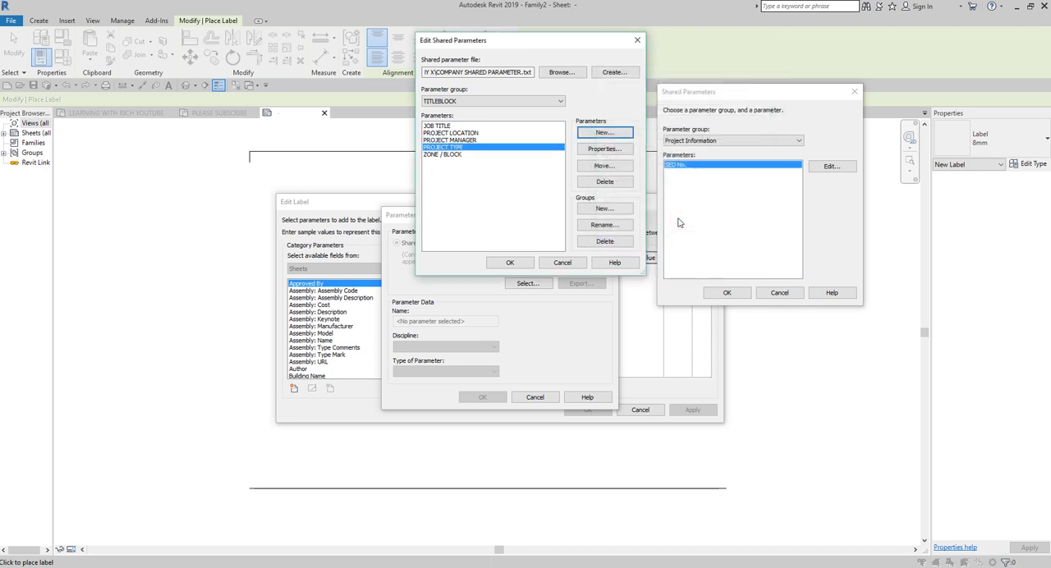
Step: Add a shared parameter named CLIENT NAME of type Text to the TITLEBLOCK group
{"action": "left_click", "coordinate": [604, 132]}
{"action": "type", "text": "PCL"}
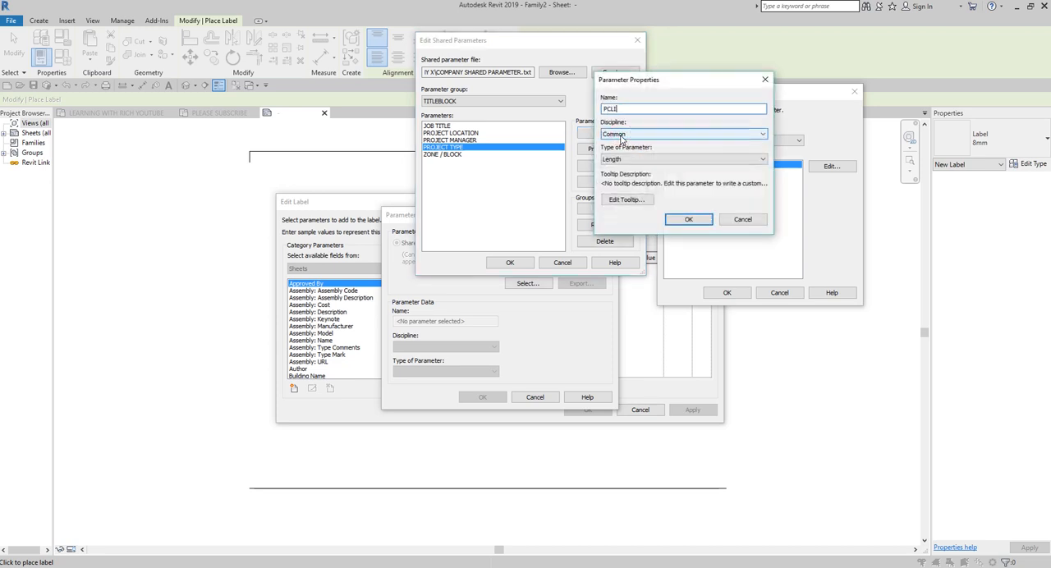
{"action": "key", "text": "BackSpace"}
{"action": "type", "text": "CLIENT NAME"}
{"action": "left_click", "coordinate": [621, 158]}
{"action": "left_click", "coordinate": [624, 166]}
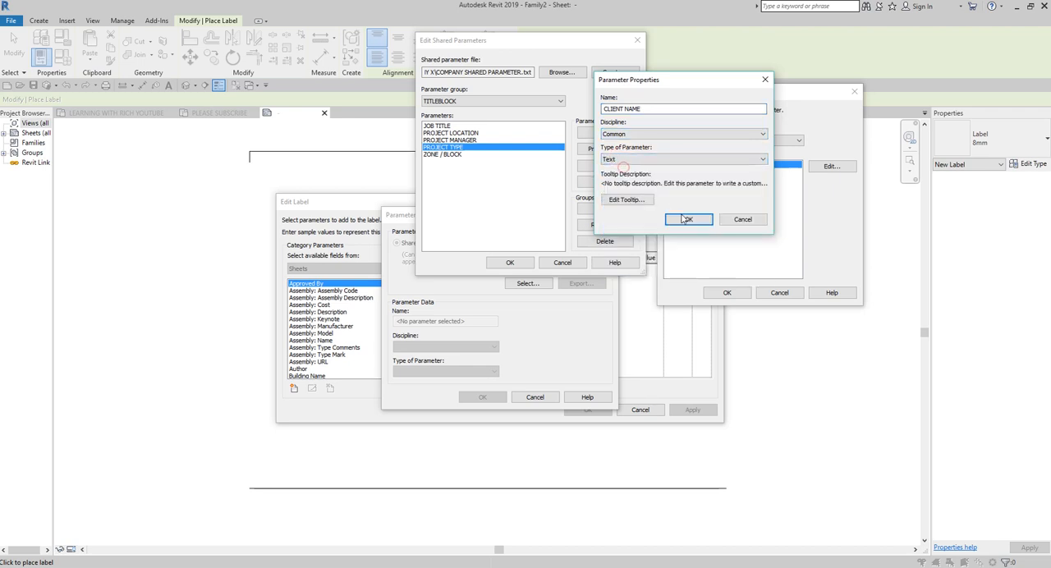
{"action": "left_click", "coordinate": [688, 219]}
Step: Add a shared parameter named BIM MODEL NAME of type Text to the TITLEBLOCK group
{"action": "left_click", "coordinate": [611, 133]}
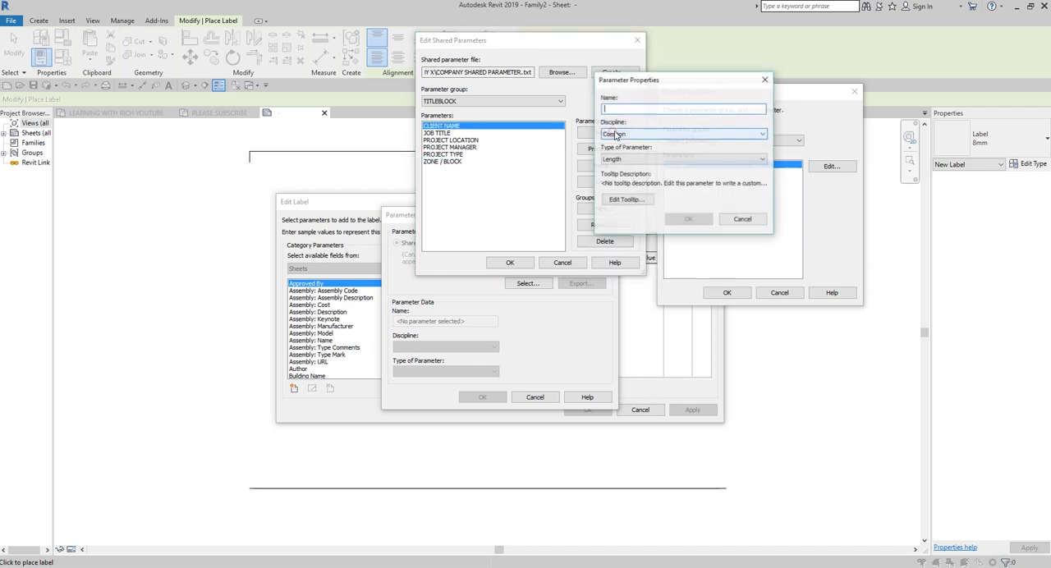
{"action": "type", "text": "BIM MODEL NAME"}
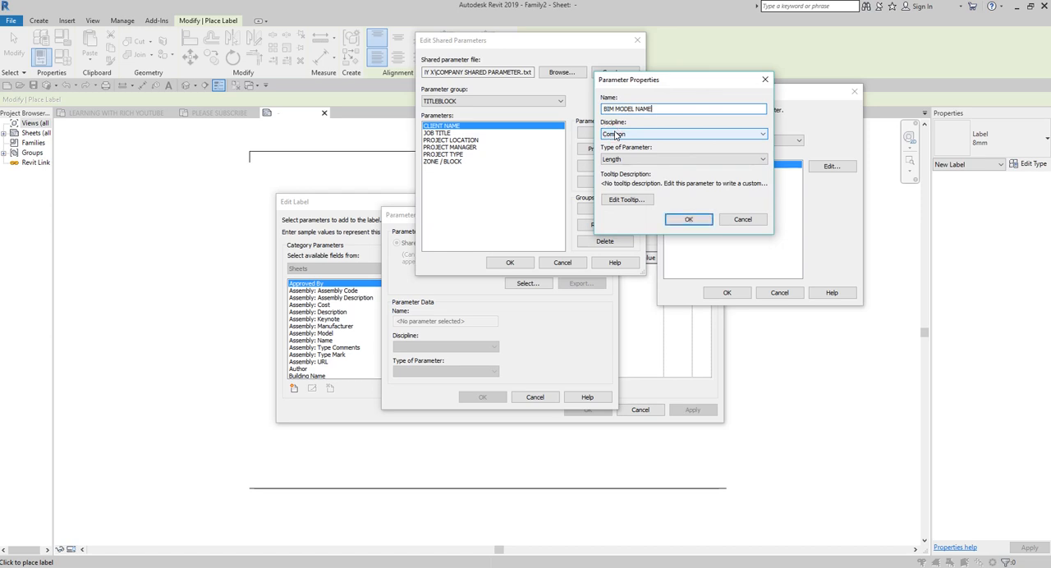
{"action": "left_click", "coordinate": [650, 159]}
{"action": "left_click", "coordinate": [633, 165]}
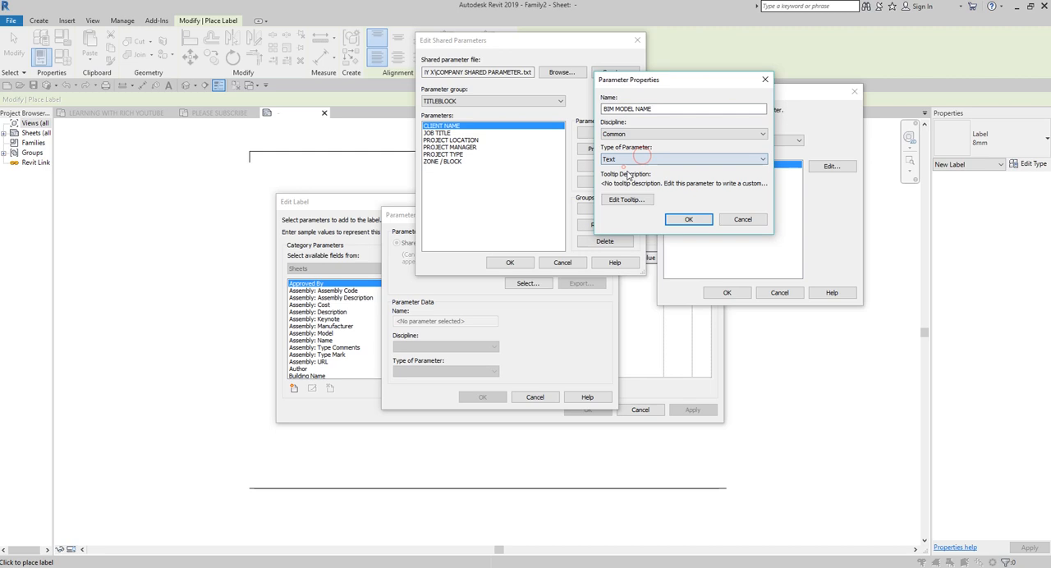
{"action": "left_click", "coordinate": [683, 219]}
Step: Add a shared parameter named MAIN CONTRACTOR of type Text to the TITLEBLOCK group
{"action": "left_click", "coordinate": [609, 133]}
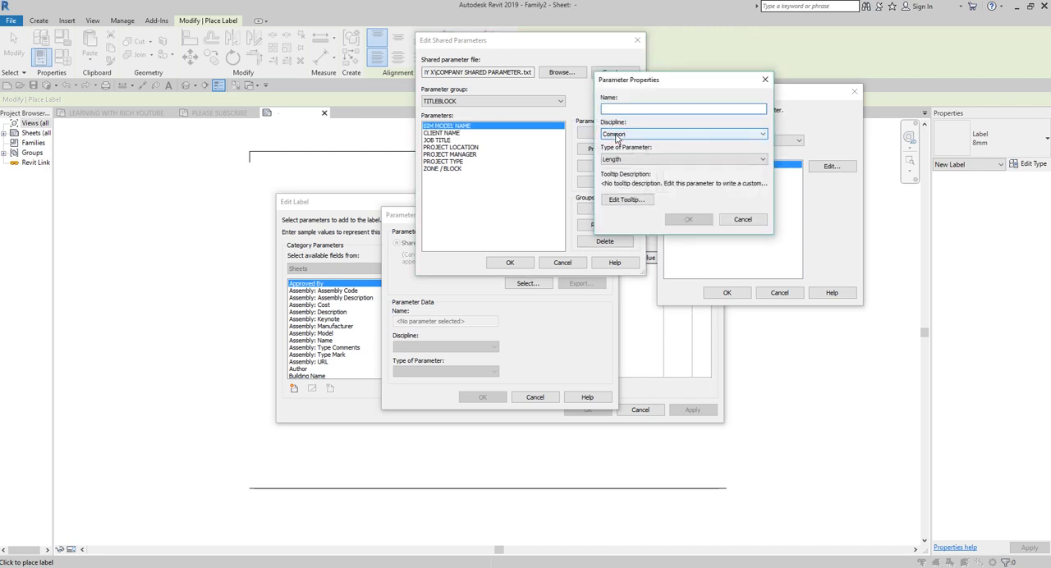
{"action": "type", "text": "MAIN CONTRACTOR"}
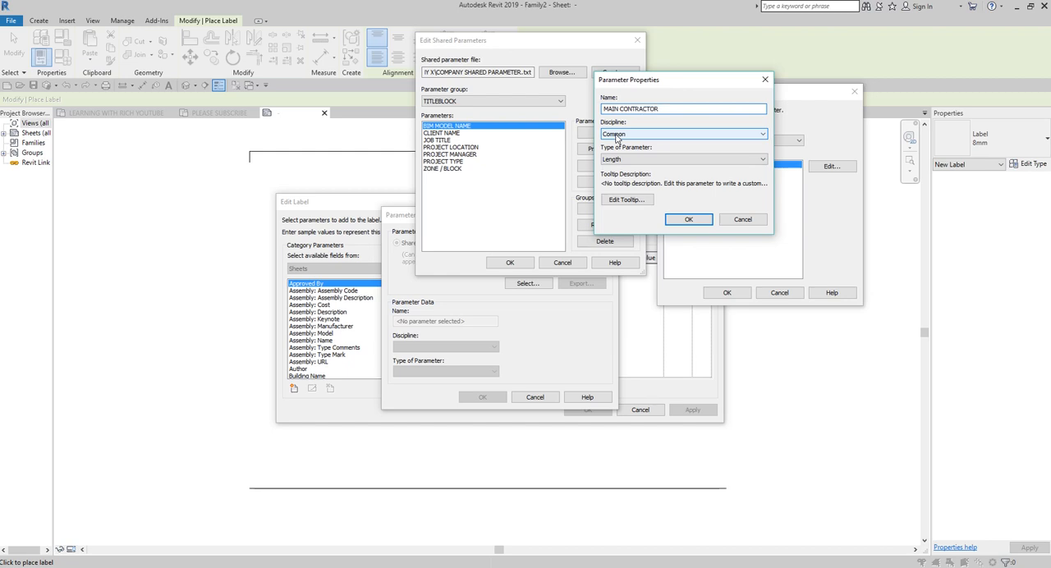
{"action": "left_click", "coordinate": [650, 159]}
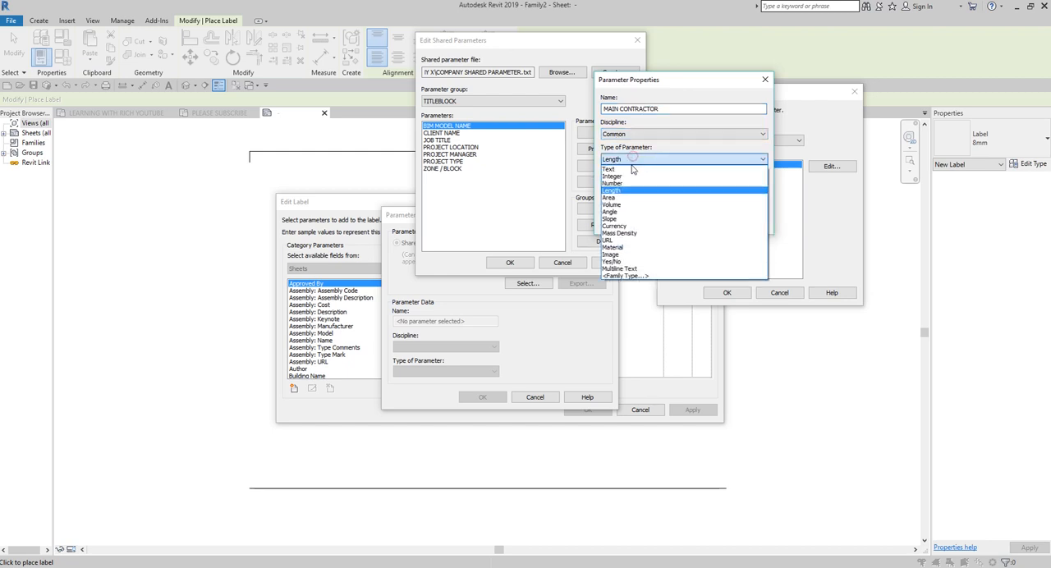
{"action": "left_click", "coordinate": [633, 166]}
{"action": "left_click", "coordinate": [686, 220]}
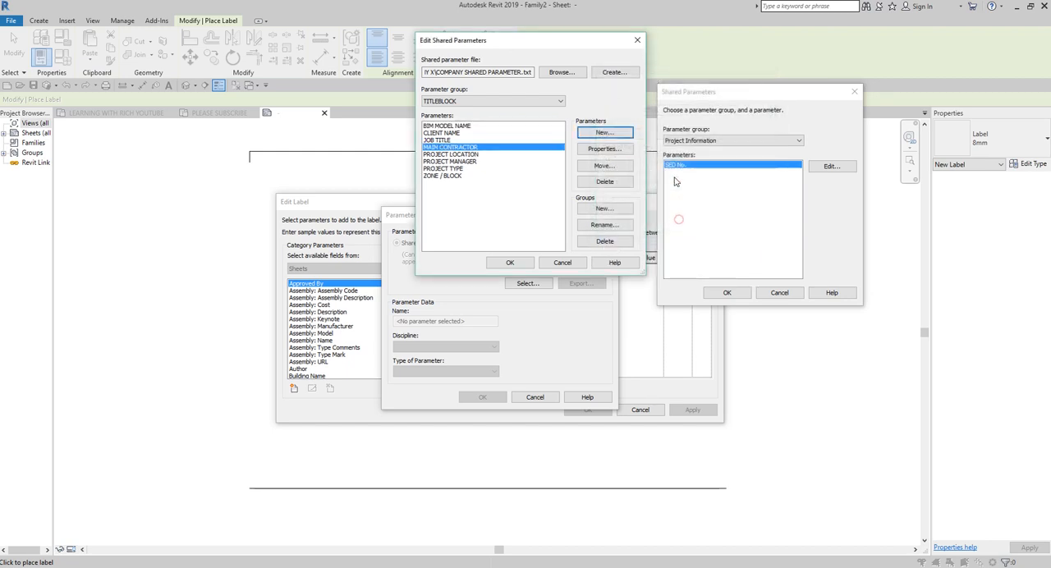
Step: Add a shared parameter named CONSULTANT of type Text to the TITLEBLOCK group
{"action": "left_click", "coordinate": [610, 133]}
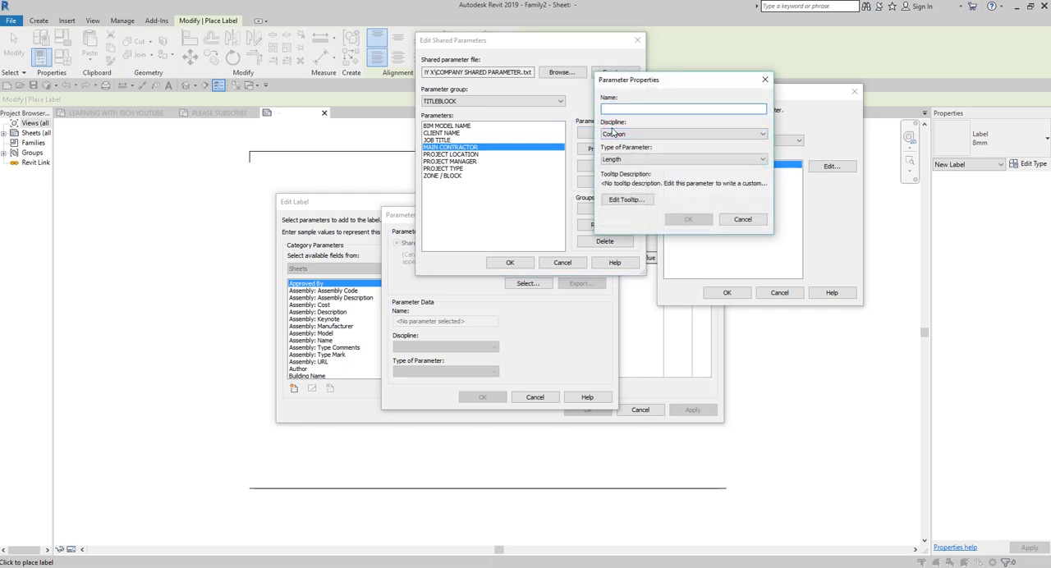
{"action": "type", "text": "CONSULTANT"}
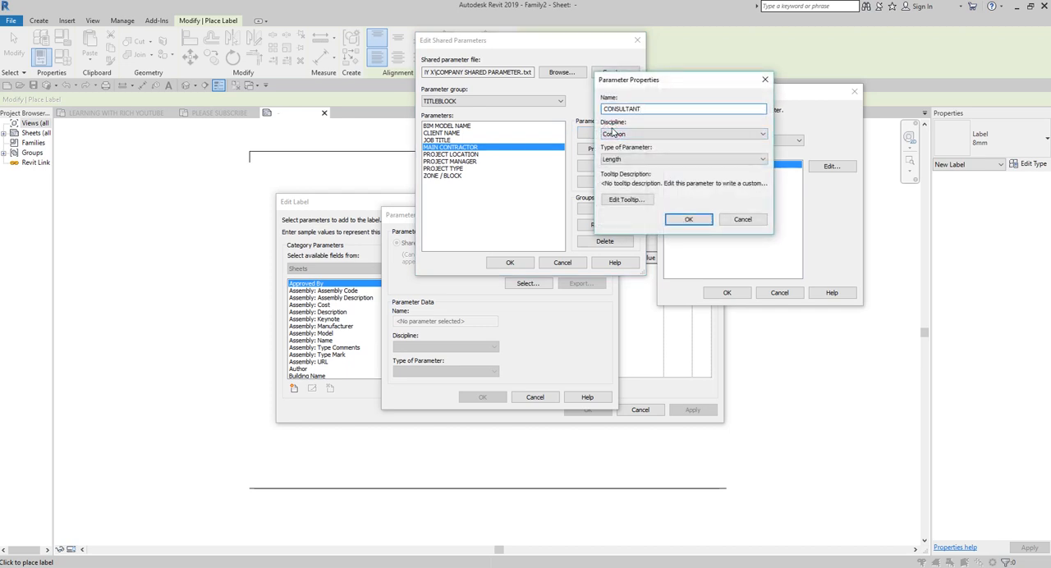
{"action": "left_click", "coordinate": [644, 158]}
{"action": "left_click", "coordinate": [620, 168]}
{"action": "left_click", "coordinate": [688, 220]}
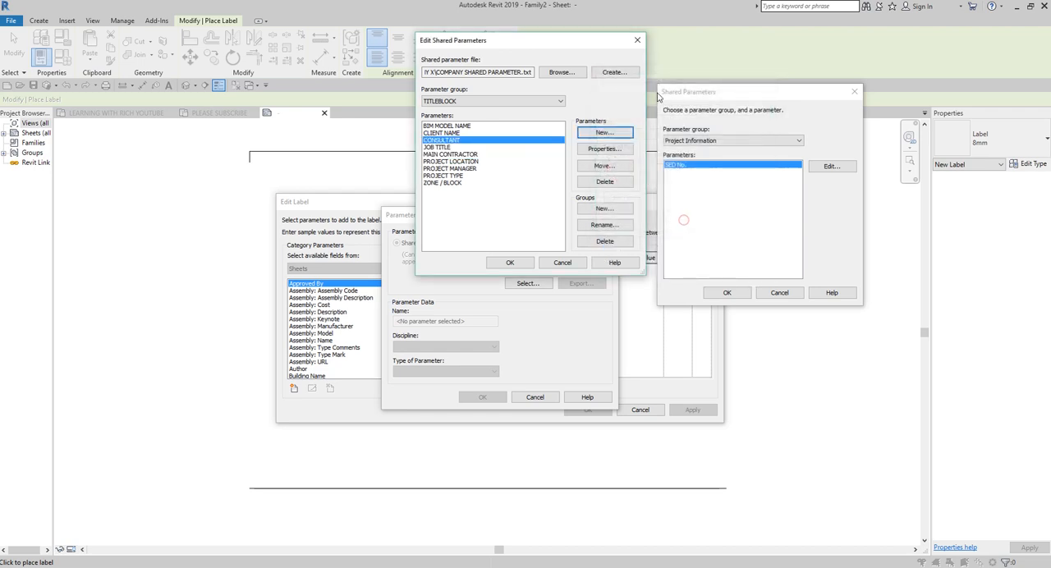
Step: Add a shared parameter named BIM MANAGER of type Text to the TITLEBLOCK group
{"action": "left_click", "coordinate": [601, 133]}
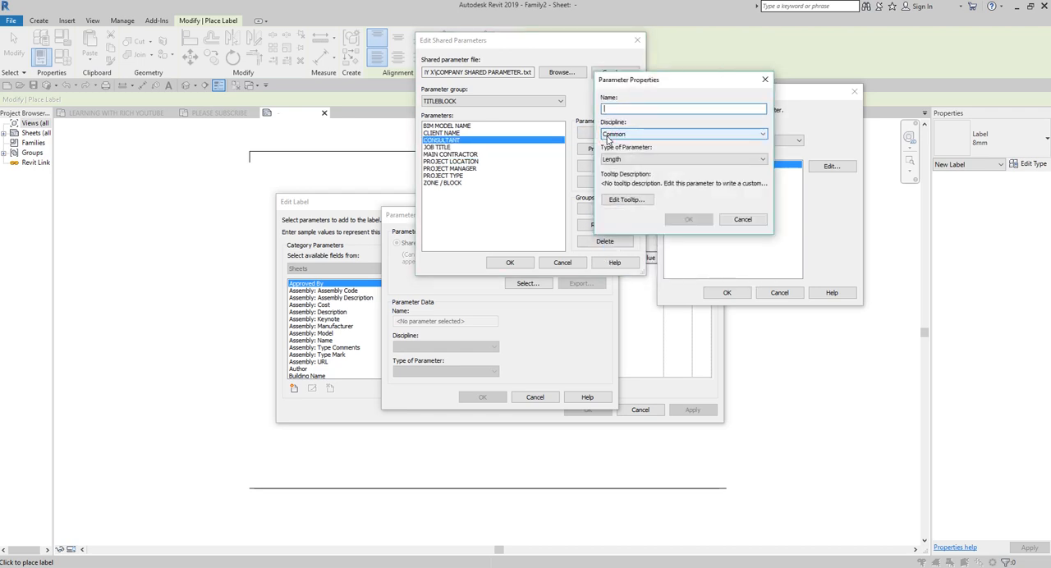
{"action": "type", "text": "BIM MANAGER"}
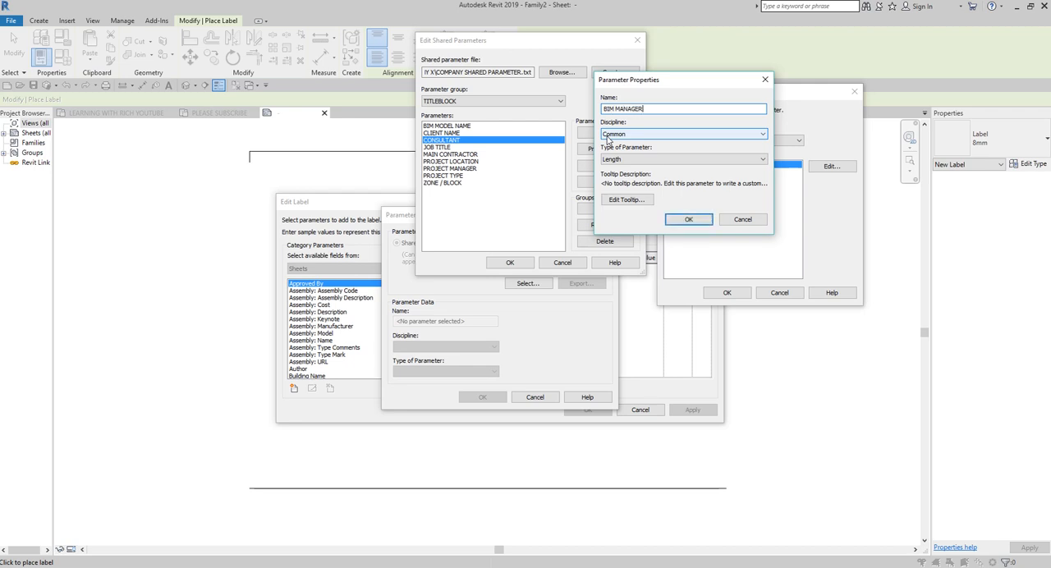
{"action": "left_click", "coordinate": [681, 159]}
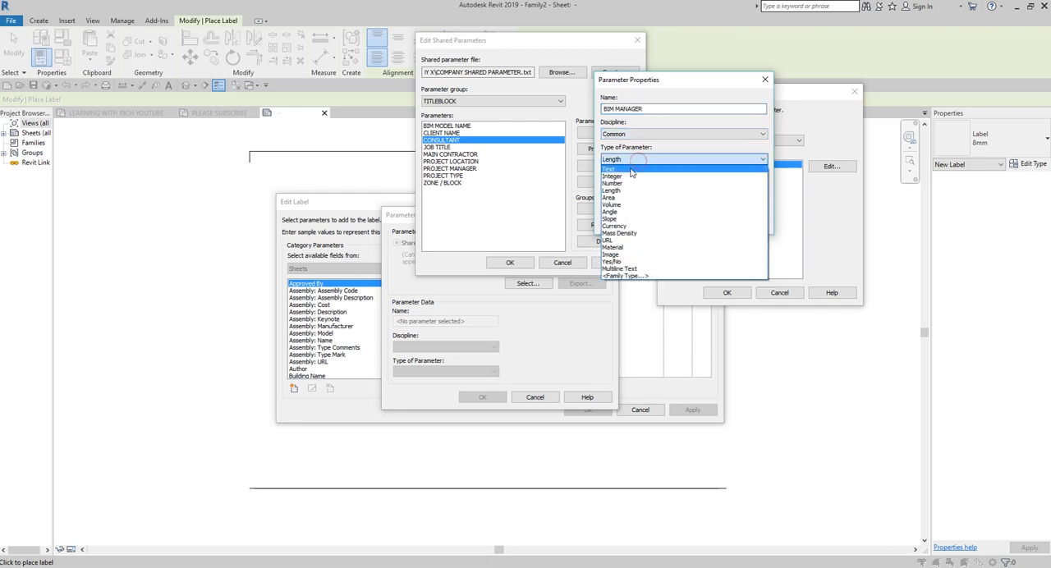
{"action": "left_click", "coordinate": [649, 168]}
{"action": "left_click", "coordinate": [685, 218]}
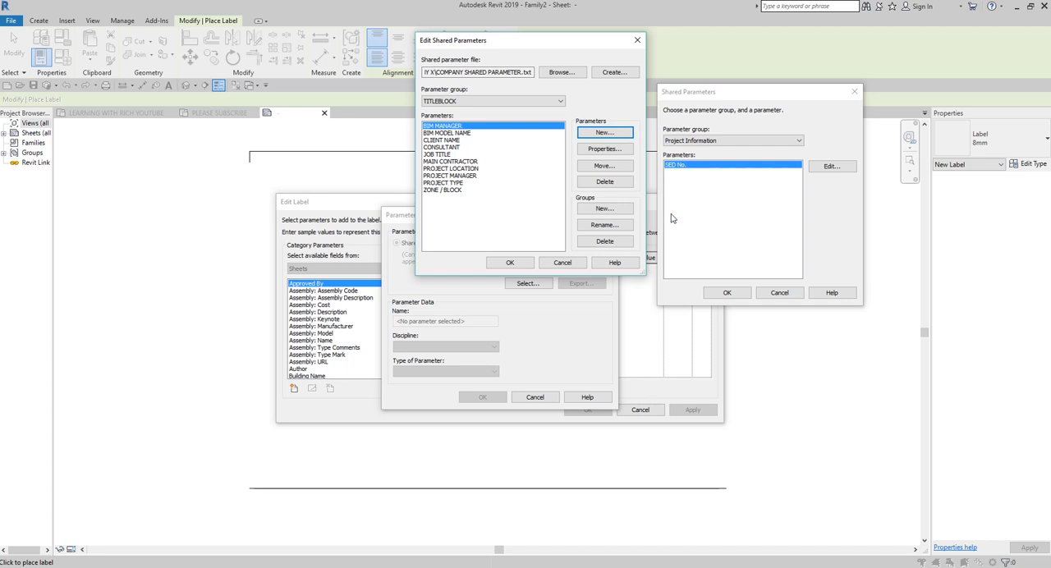
Step: Add a shared parameter named BIM COORDINATOR of type Text to the TITLEBLOCK group
{"action": "left_click", "coordinate": [617, 132]}
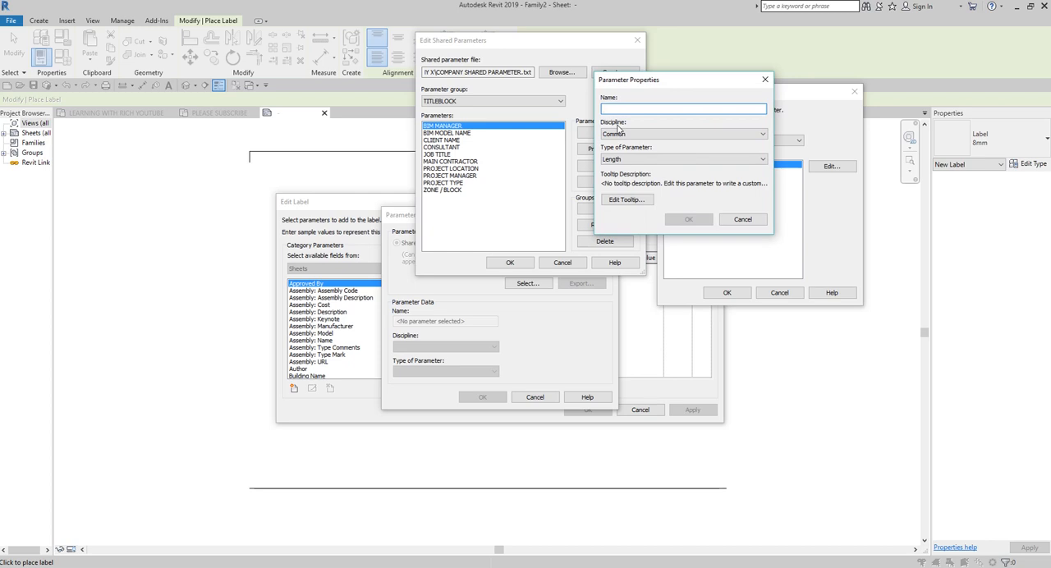
{"action": "type", "text": "BIM COORDINATOR"}
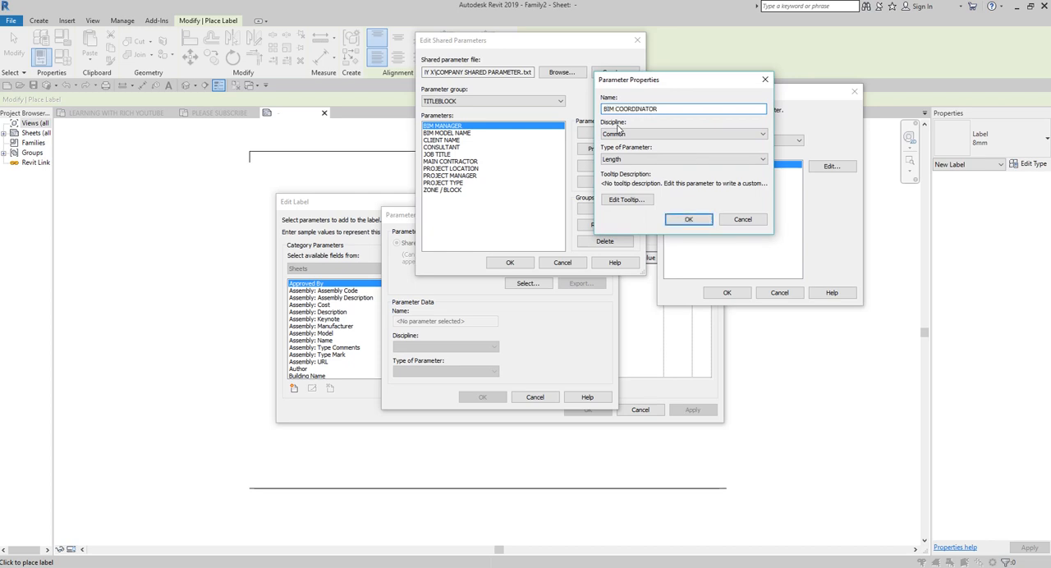
{"action": "left_click", "coordinate": [637, 159]}
{"action": "left_click", "coordinate": [627, 171]}
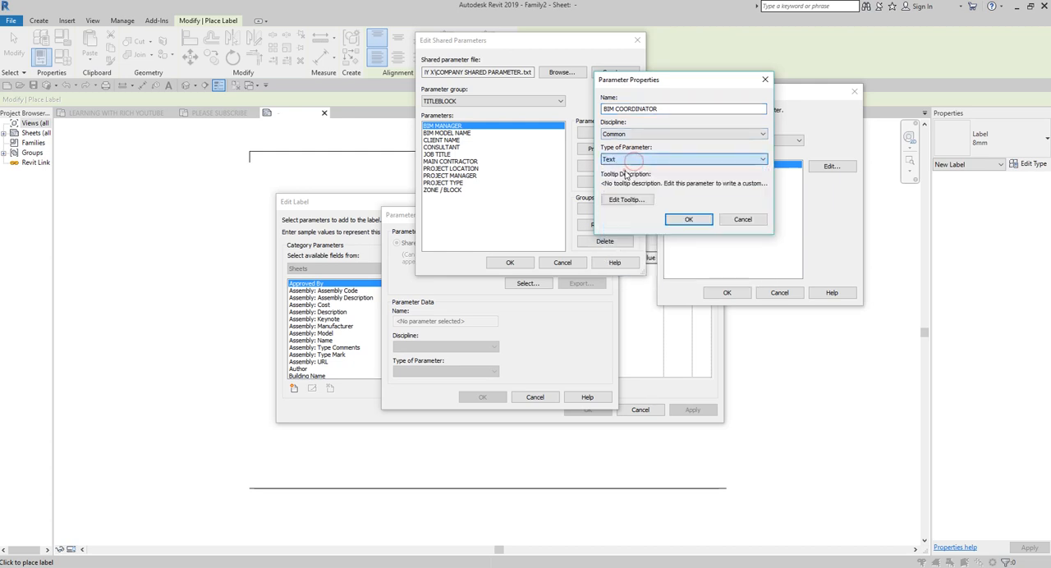
{"action": "left_click", "coordinate": [688, 219]}
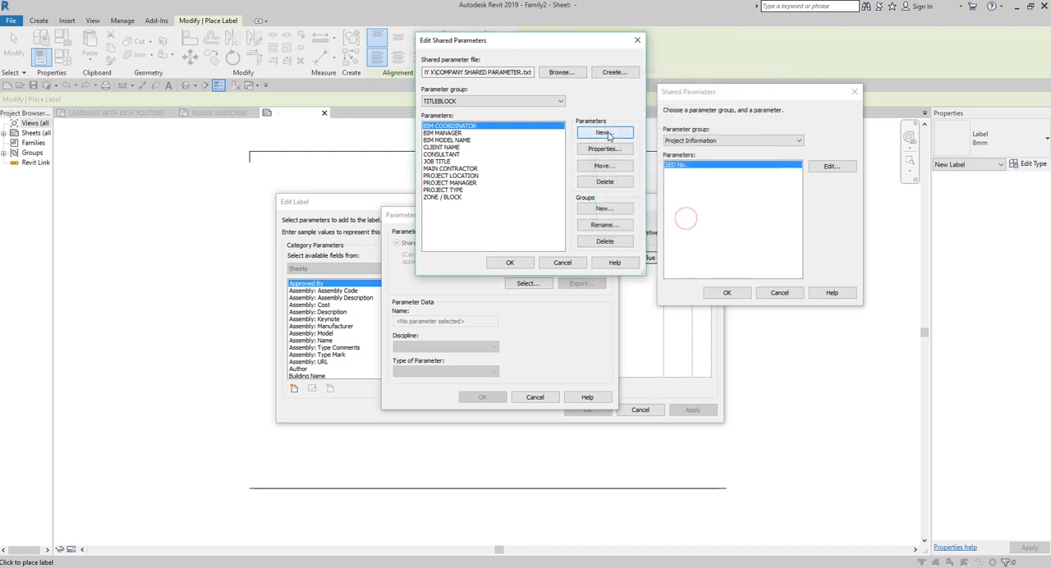
{"action": "left_click", "coordinate": [604, 133]}
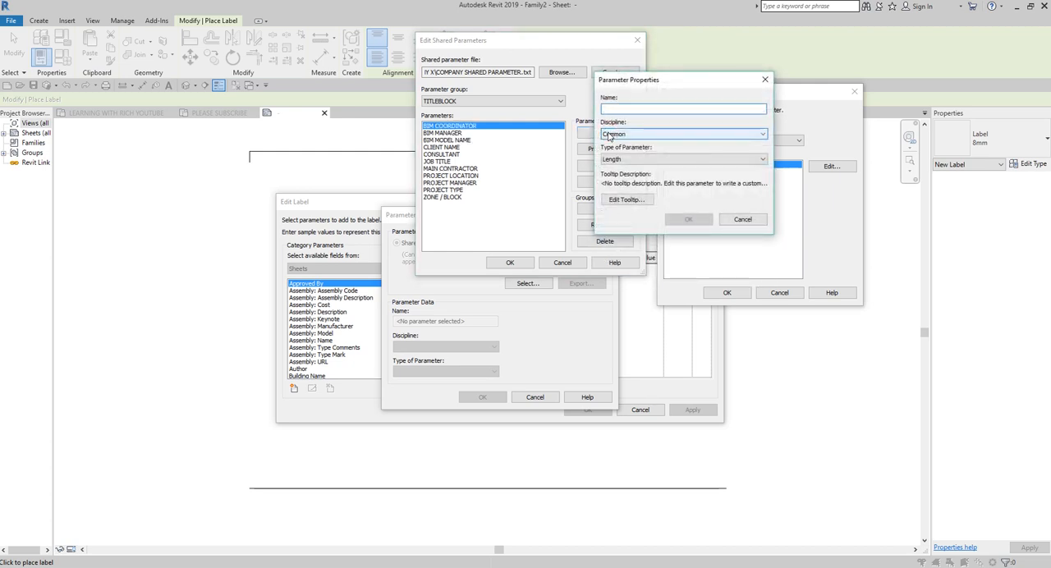
{"action": "left_click", "coordinate": [742, 219]}
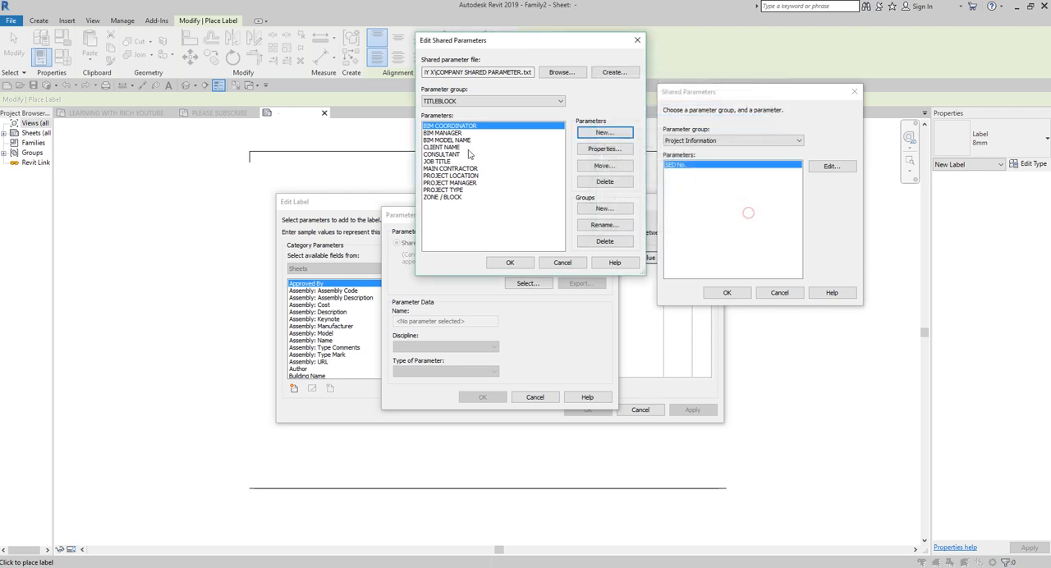
Step: Delete the BIM COORDINATOR shared parameter from the TITLEBLOCK group
{"action": "left_click", "coordinate": [452, 126]}
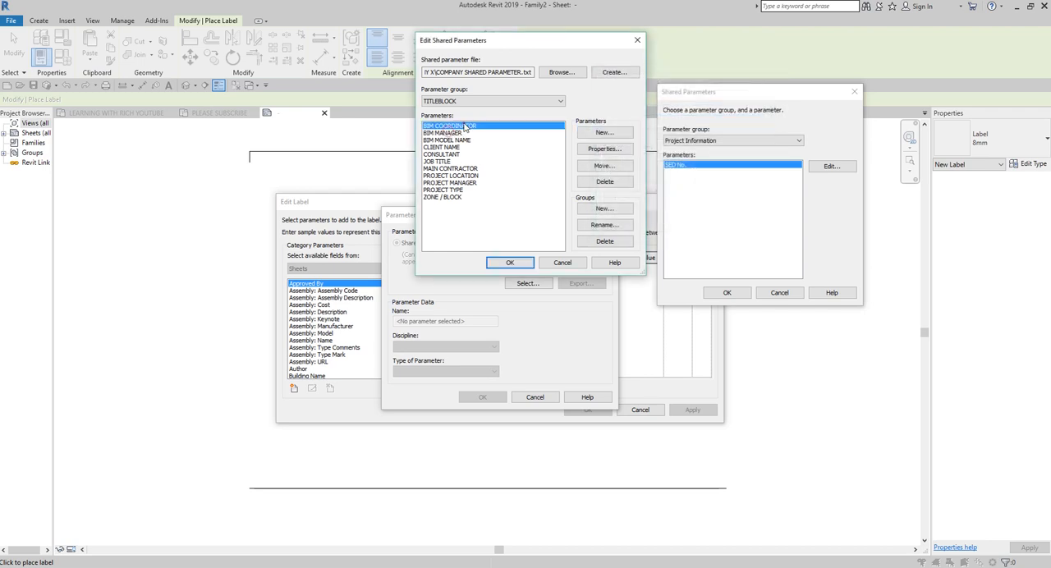
{"action": "left_click", "coordinate": [610, 149]}
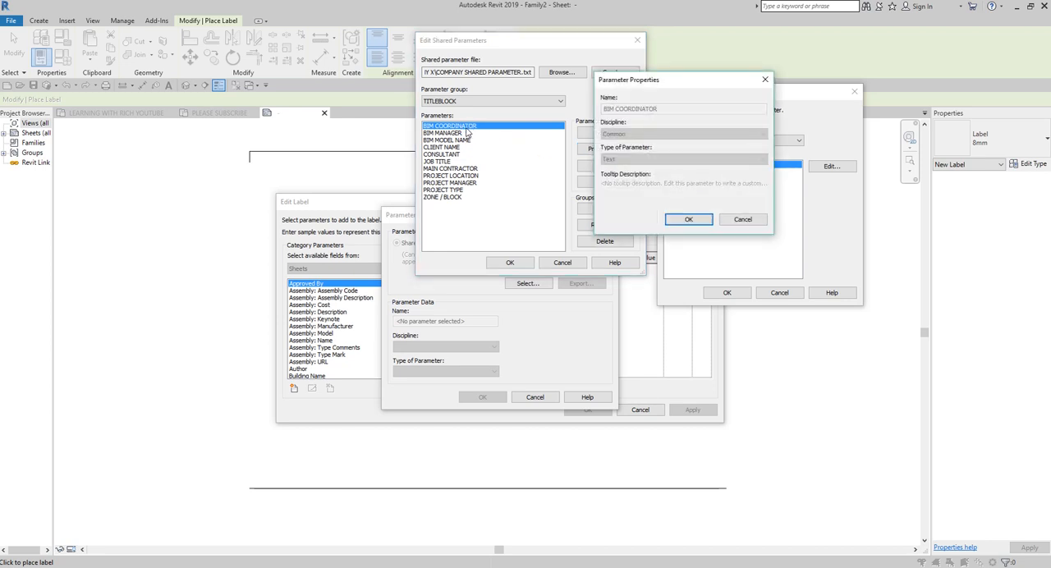
{"action": "left_click", "coordinate": [741, 220]}
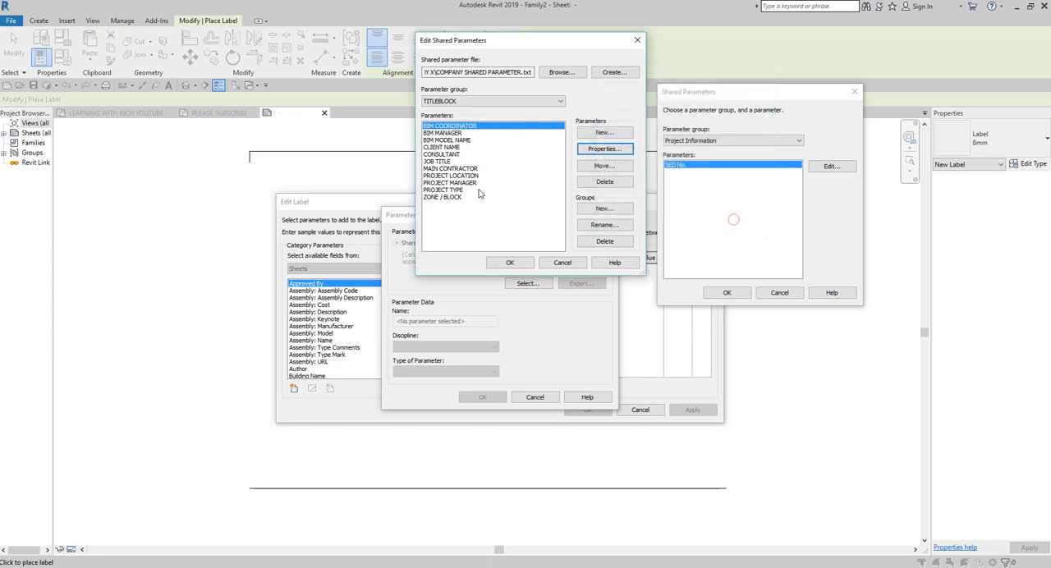
{"action": "left_click", "coordinate": [460, 139]}
{"action": "left_click", "coordinate": [459, 133]}
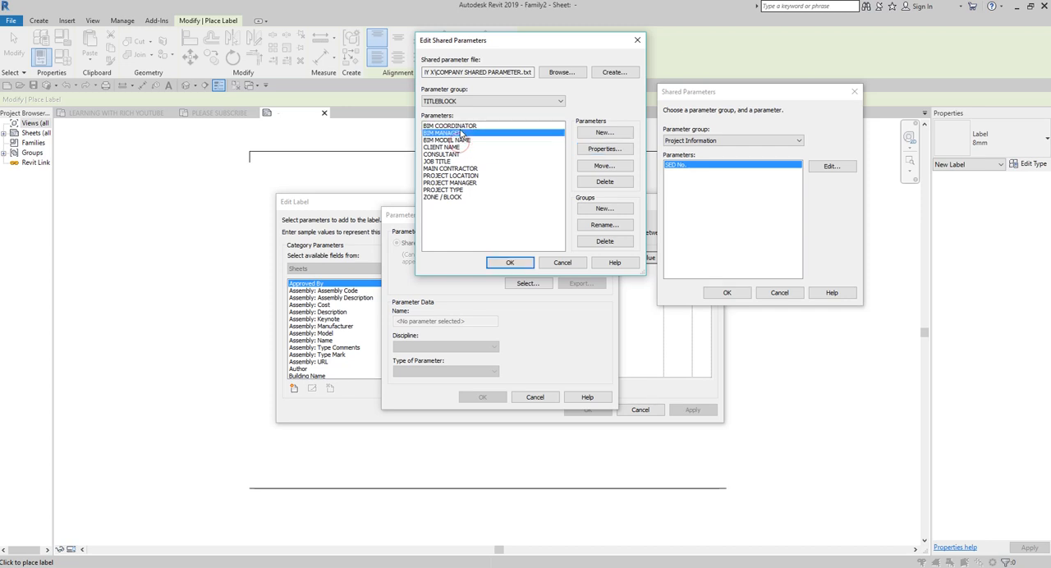
{"action": "left_click", "coordinate": [469, 126]}
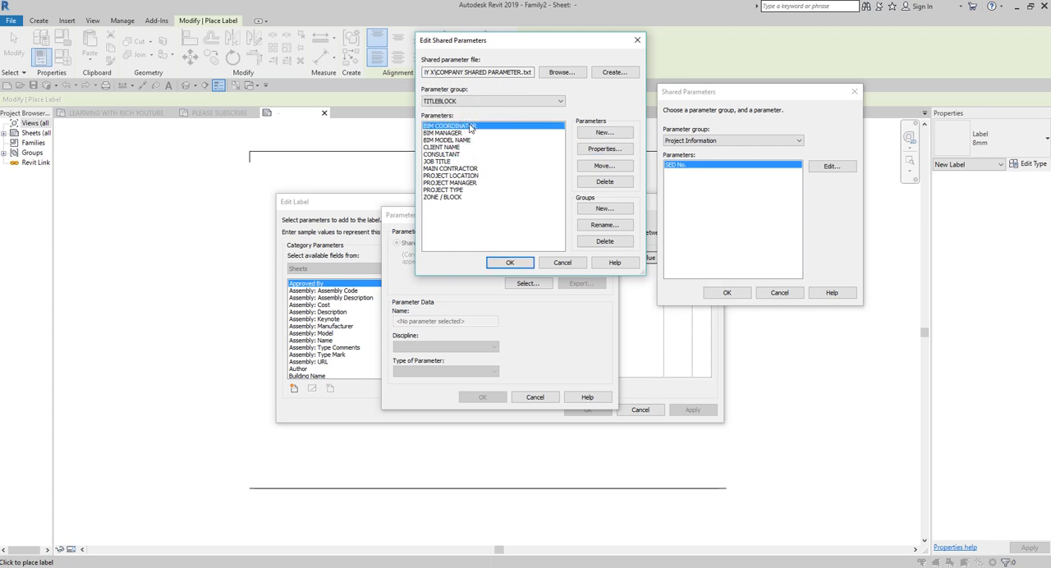
{"action": "left_click", "coordinate": [615, 180]}
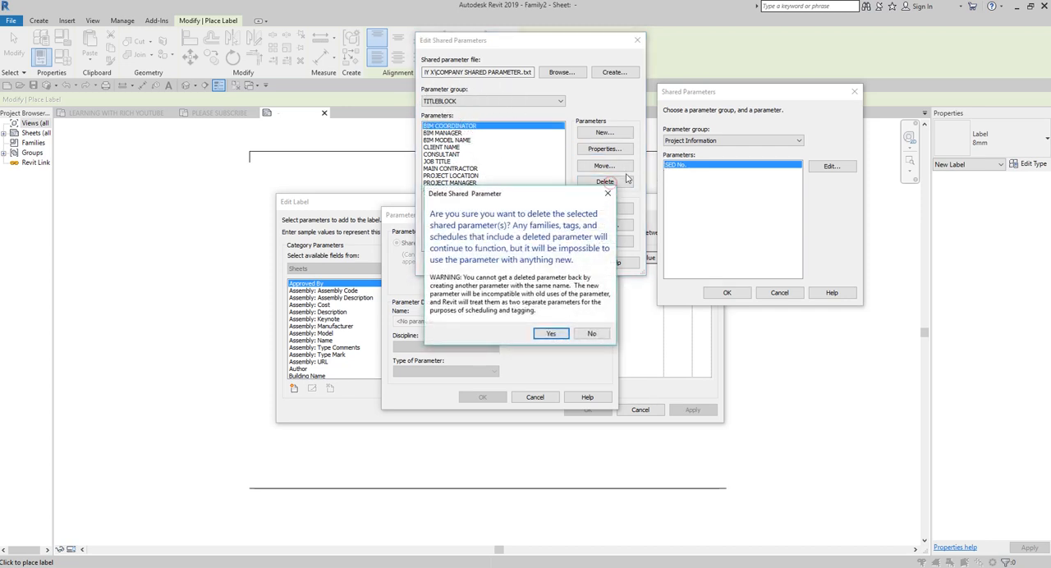
{"action": "left_click", "coordinate": [551, 333]}
Step: Add a shared parameter named BIM COORDINATOR_C&S of type Text to the TITLEBLOCK group
{"action": "left_click", "coordinate": [602, 132]}
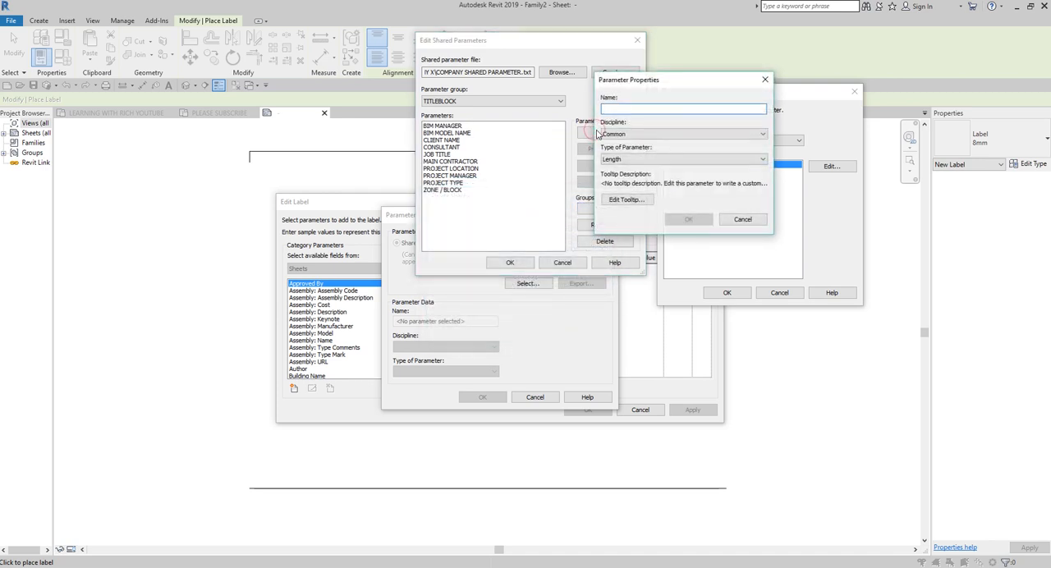
{"action": "type", "text": "BIM COORDINATOR_C&S"}
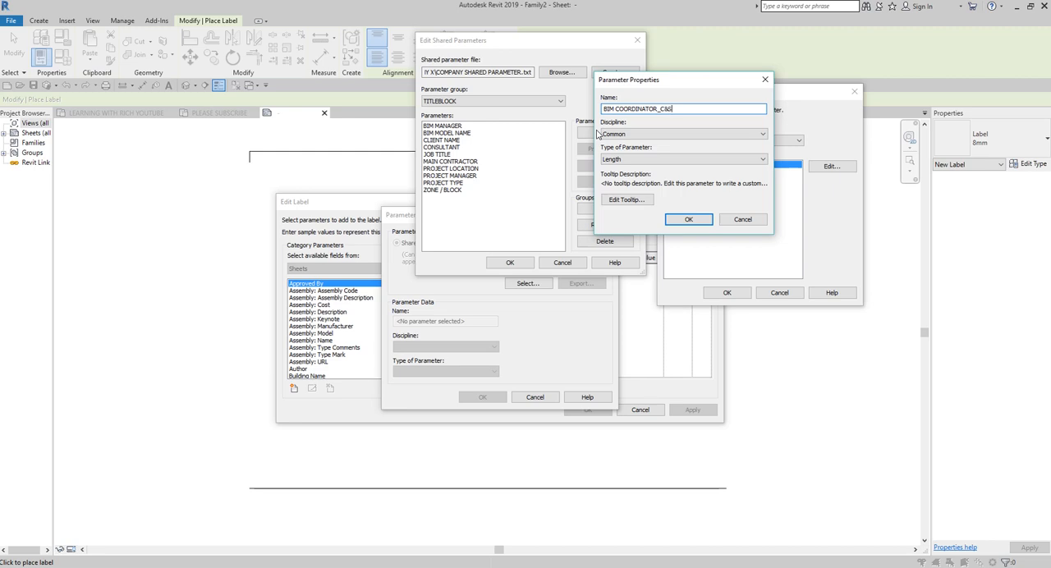
{"action": "left_click", "coordinate": [673, 159]}
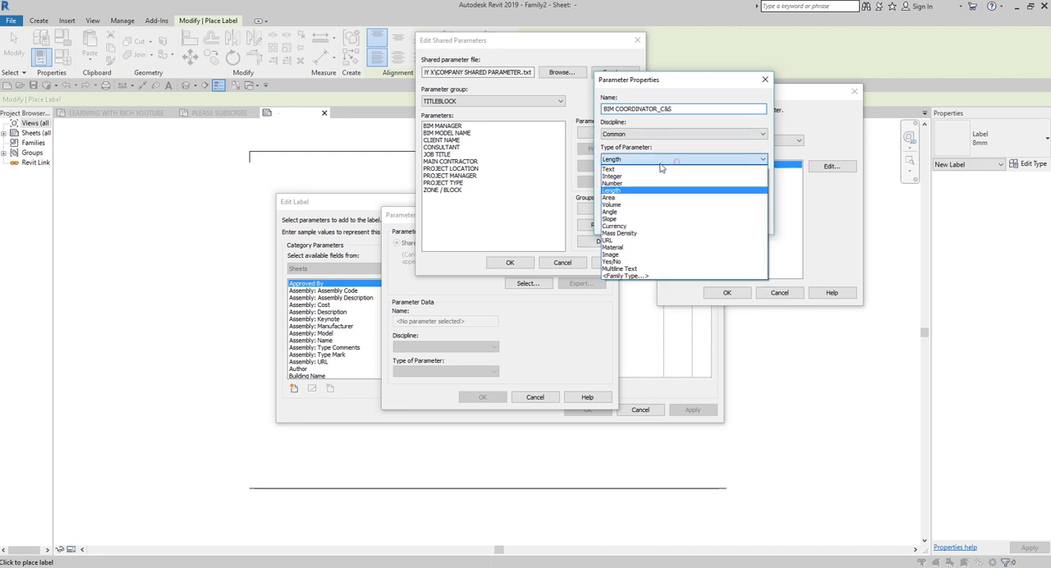
{"action": "left_click", "coordinate": [632, 168]}
{"action": "left_click", "coordinate": [687, 218]}
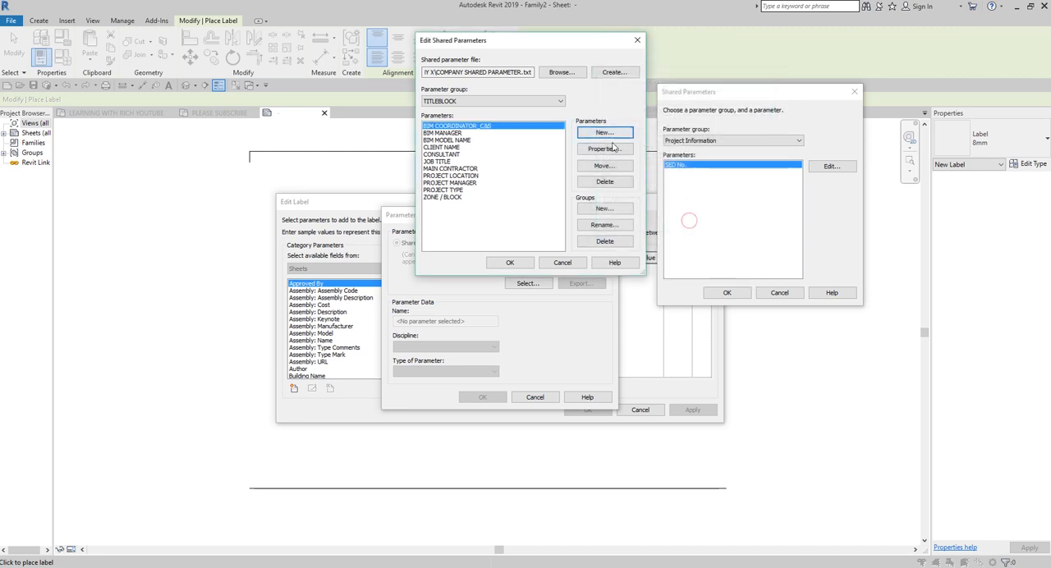
Step: Add a shared parameter named BIM COORDINATOR_MPF of type Text to the TITLEBLOCK group
{"action": "left_click", "coordinate": [612, 133]}
{"action": "type", "text": "BIM COORDINATOR"}
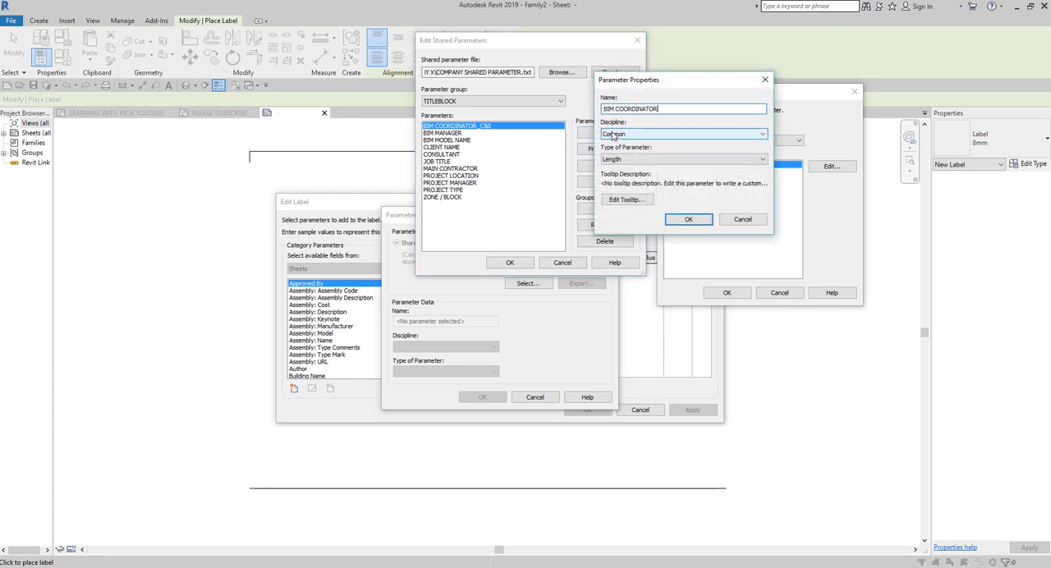
{"action": "type", "text": "_MPF"}
{"action": "left_click", "coordinate": [666, 159]}
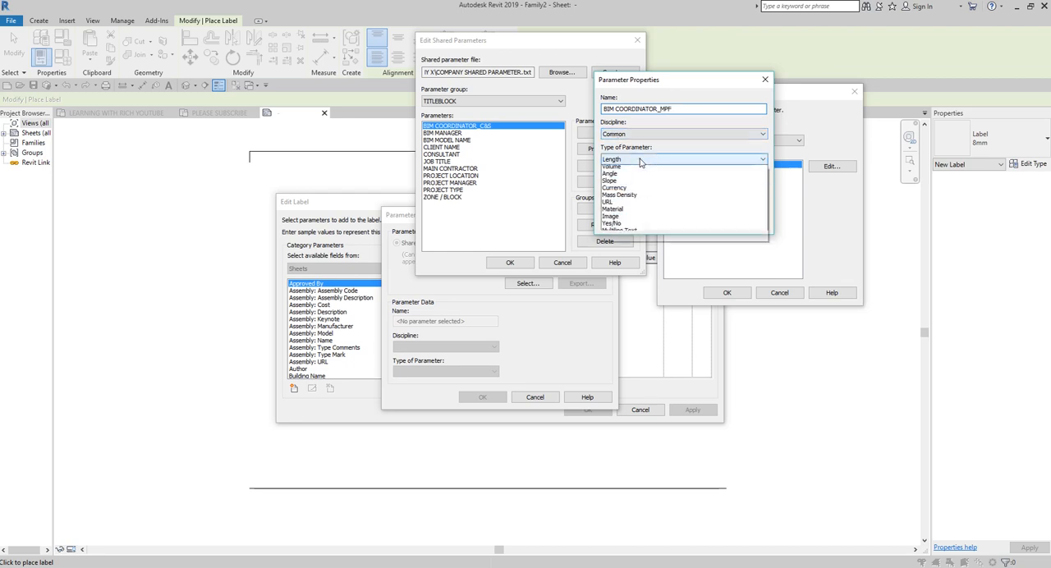
{"action": "left_click", "coordinate": [625, 170]}
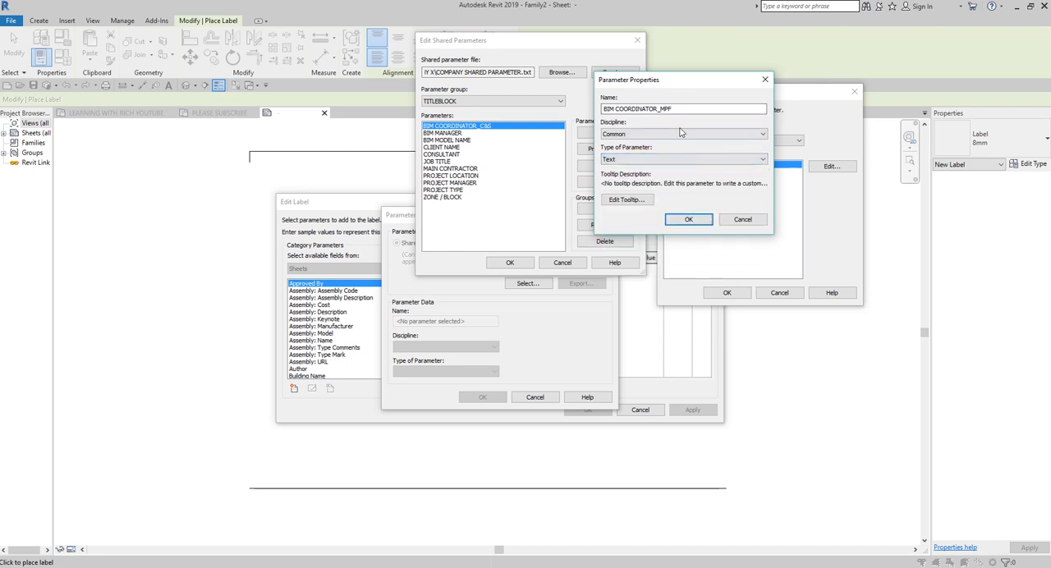
{"action": "left_click", "coordinate": [688, 220]}
Step: Add a shared parameter named BIM COORDINATOR_ELECTRICAL to the TITLEBLOCK group and finish editing the shared parameter file
{"action": "left_click", "coordinate": [608, 133]}
{"action": "type", "text": "BIM C"}
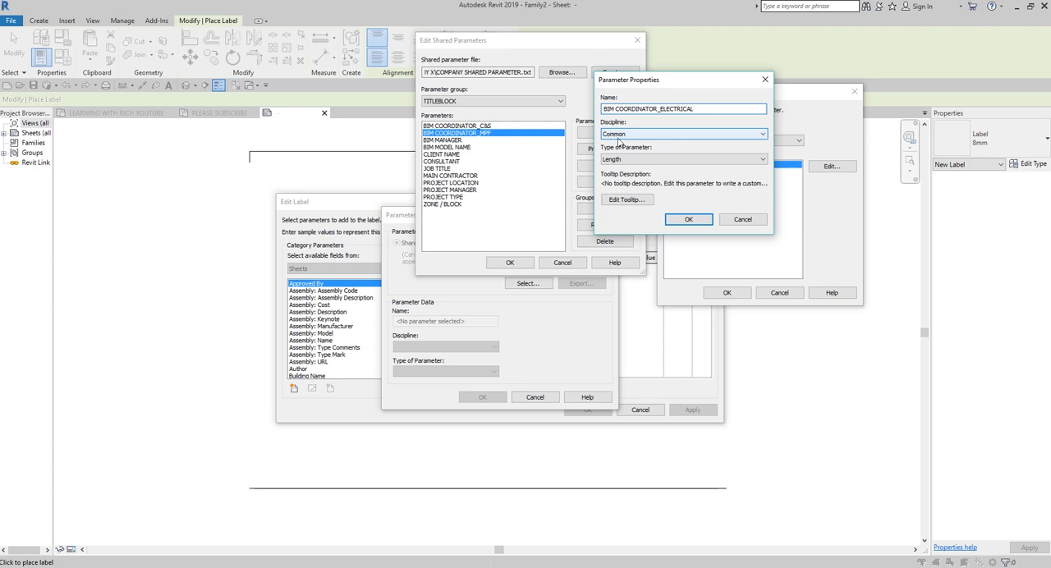
{"action": "left_click", "coordinate": [688, 219]}
{"action": "left_click", "coordinate": [606, 129]}
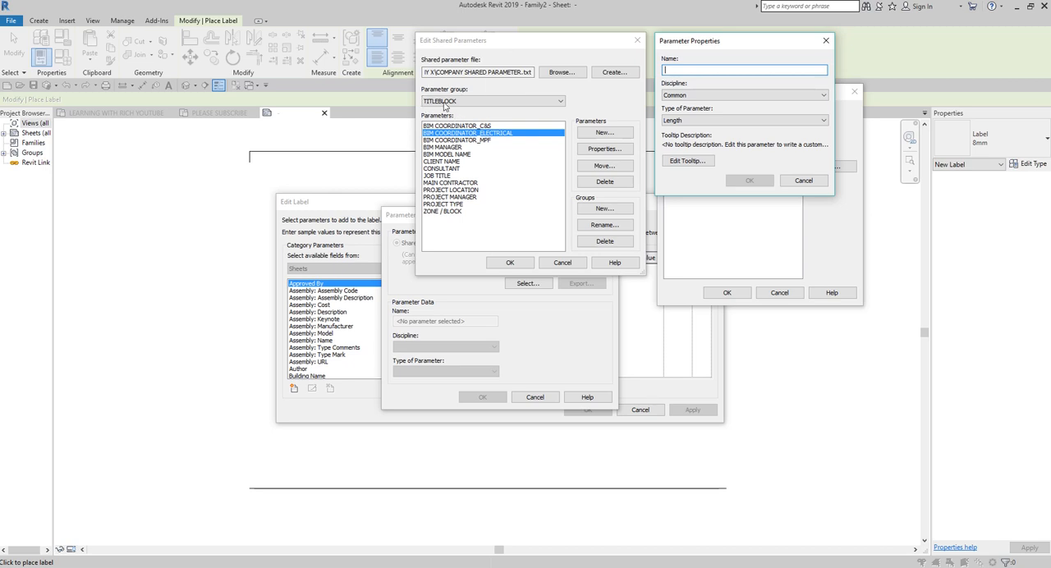
{"action": "left_click", "coordinate": [826, 41]}
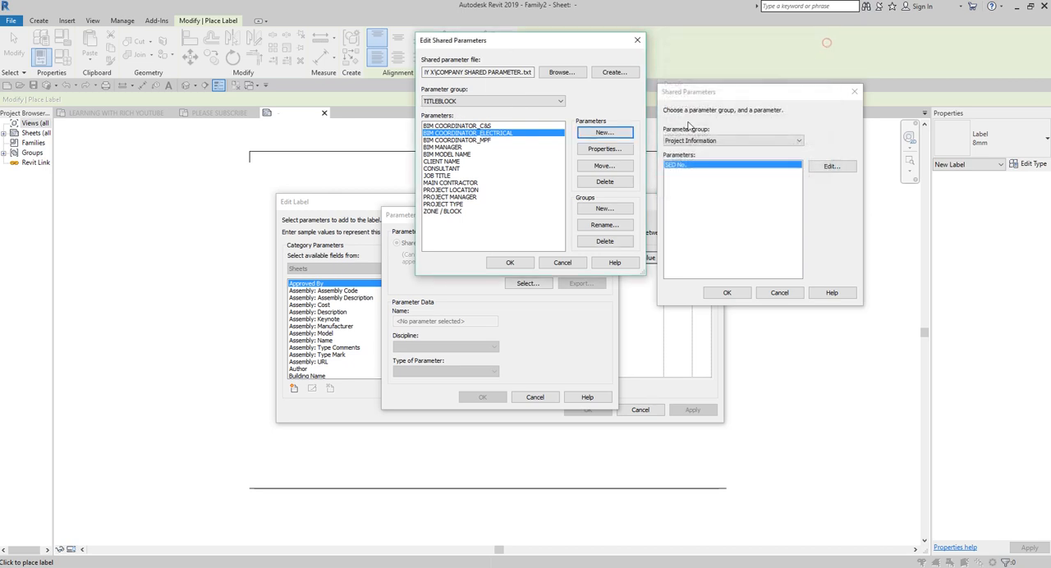
{"action": "left_click", "coordinate": [510, 263]}
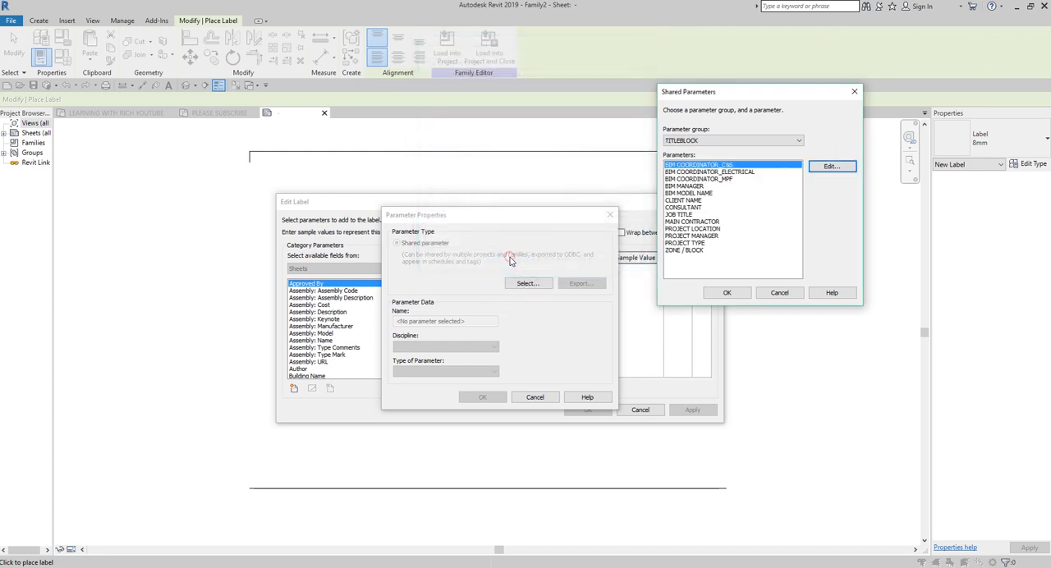
Step: Add the BIM COORDINATOR_C&S shared parameter from the TITLEBLOCK group to the label's available fields
{"action": "left_click", "coordinate": [706, 145]}
{"action": "left_click", "coordinate": [727, 293]}
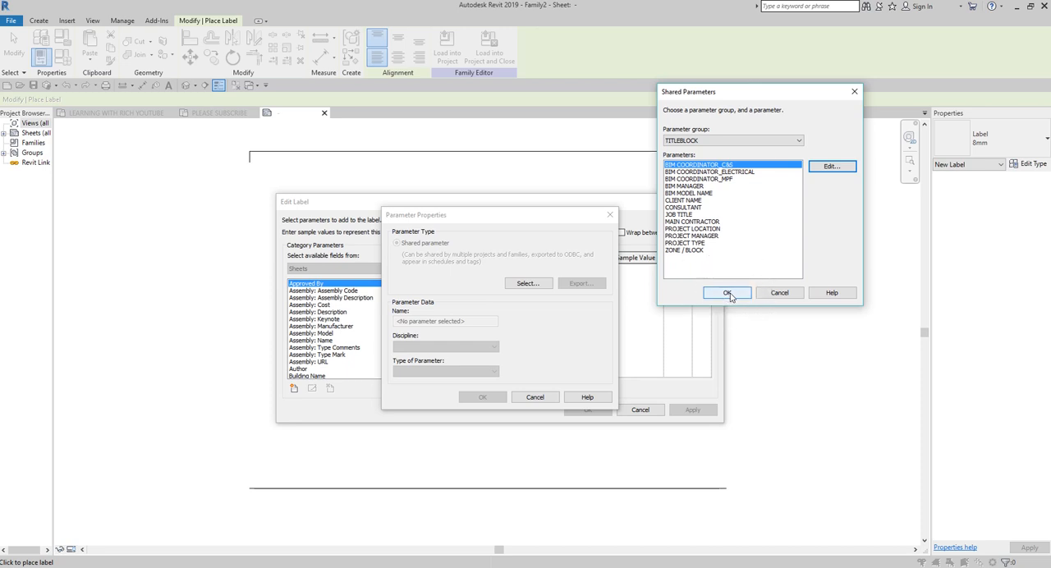
{"action": "left_click", "coordinate": [441, 326]}
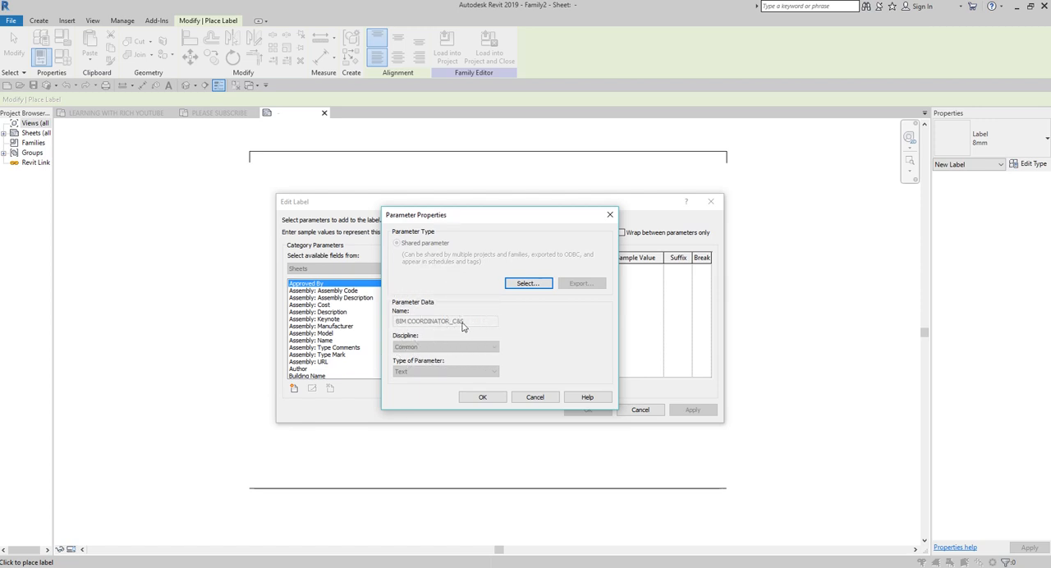
{"action": "left_click", "coordinate": [488, 398]}
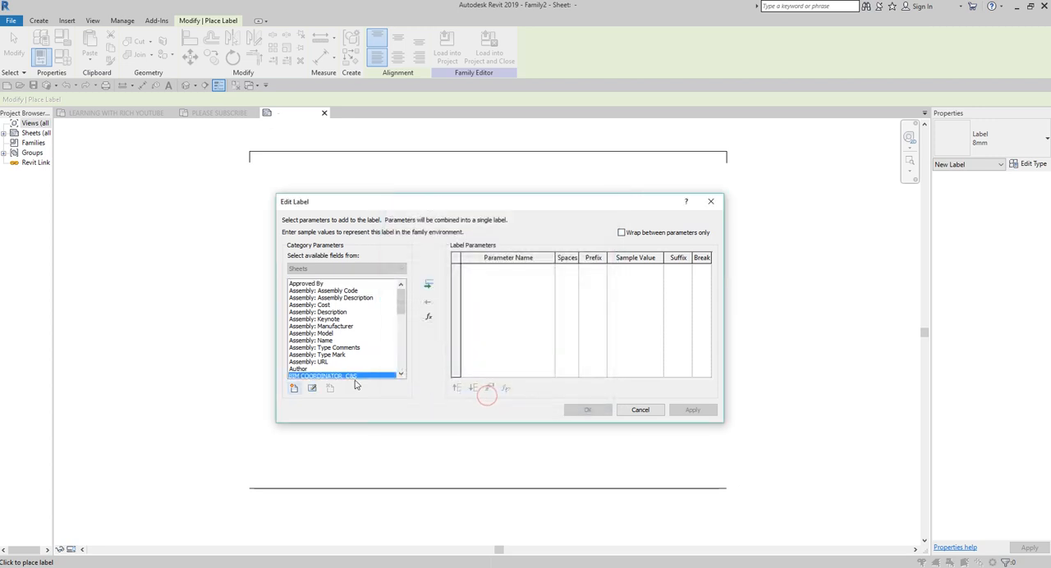
{"action": "scroll", "coordinate": [356, 381], "scroll_direction": "down", "scroll_amount": 2}
{"action": "left_click", "coordinate": [337, 336]}
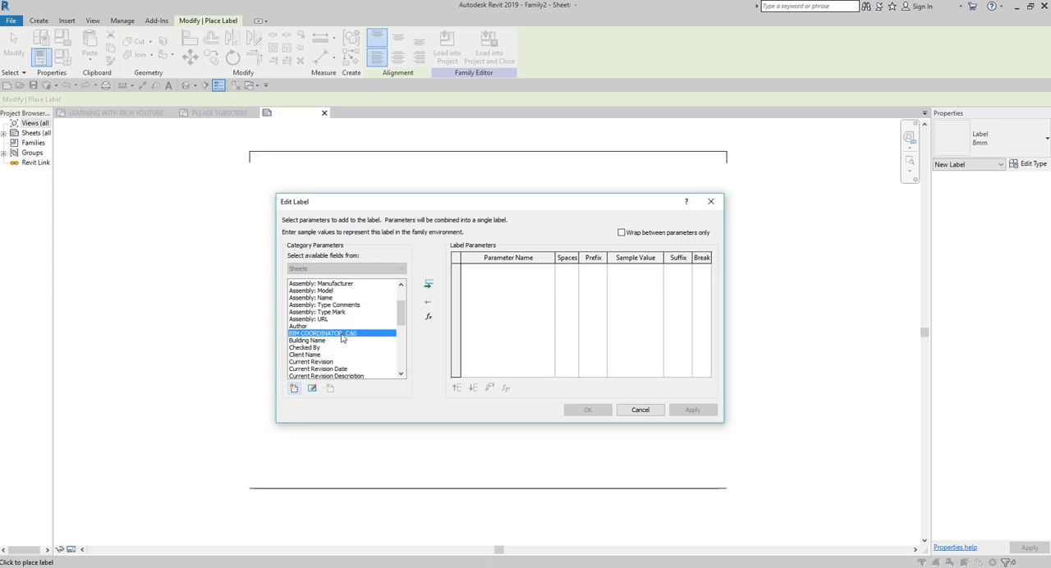
Step: Add the JOB TITLE shared parameter from the TITLEBLOCK group to the label's available fields
{"action": "left_click", "coordinate": [294, 389]}
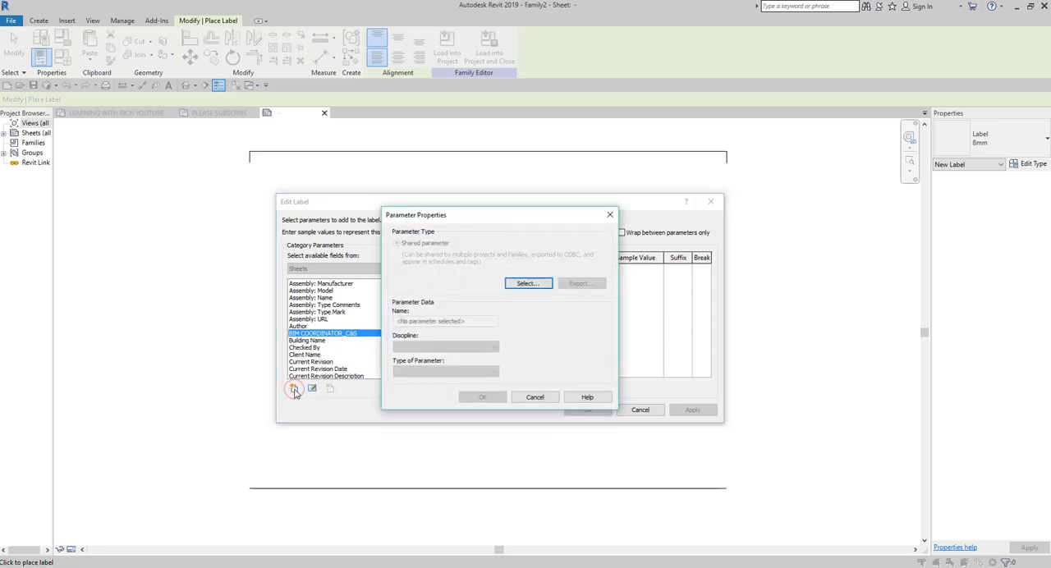
{"action": "left_click", "coordinate": [526, 284]}
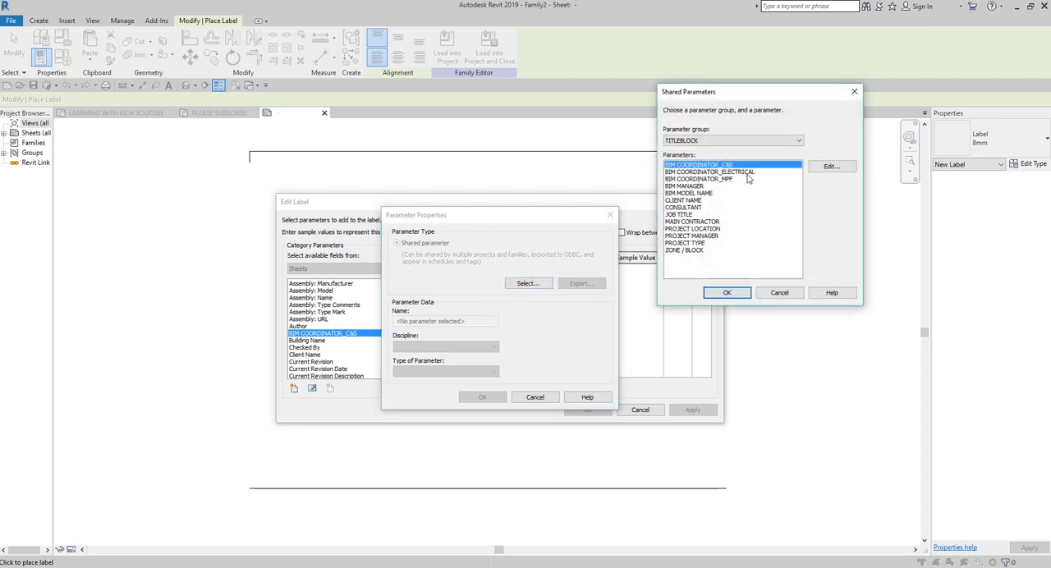
{"action": "left_click", "coordinate": [680, 215]}
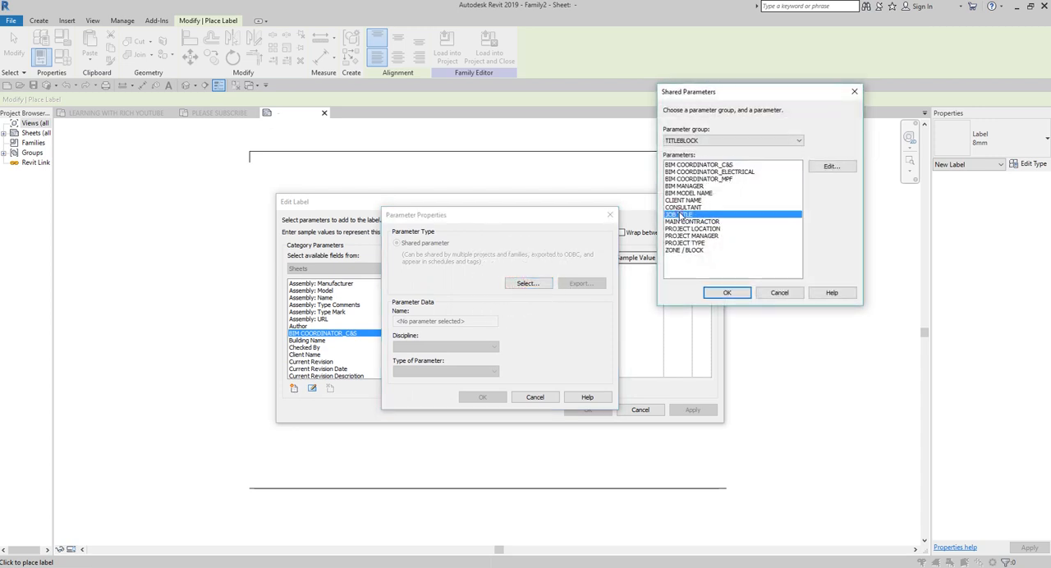
{"action": "left_click", "coordinate": [718, 294]}
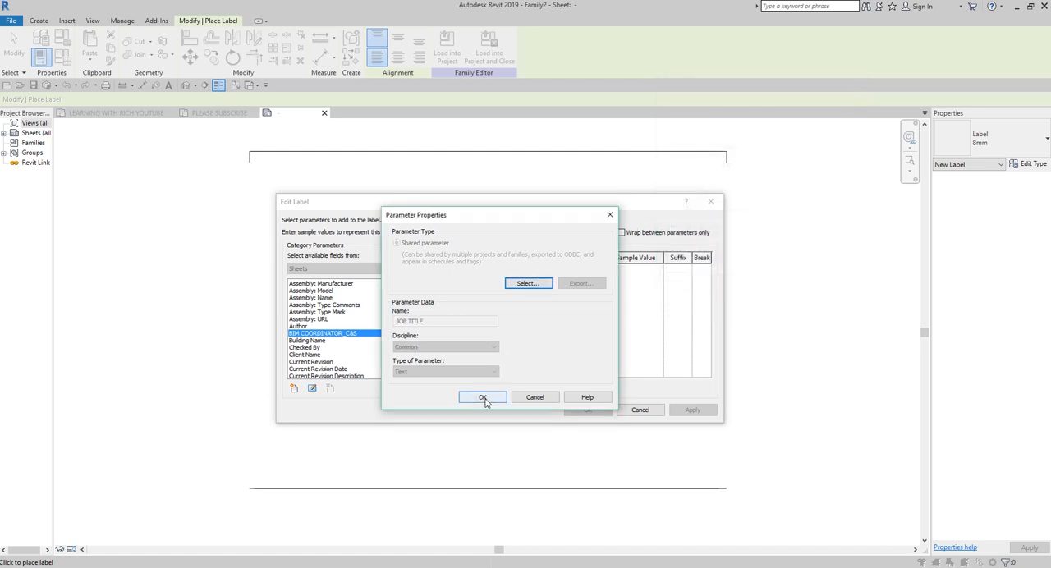
{"action": "left_click", "coordinate": [482, 397]}
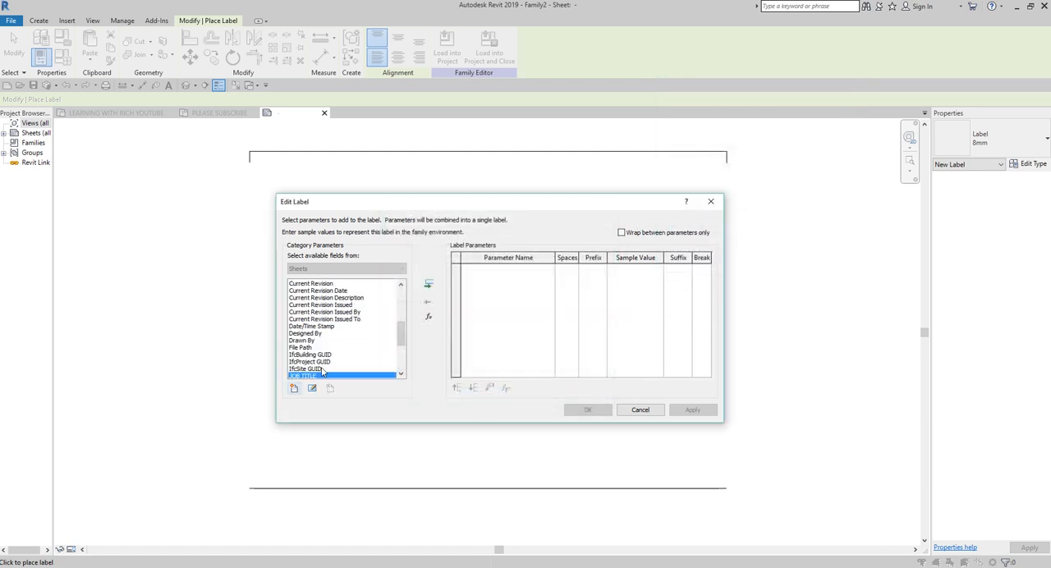
Step: Assign the JOB TITLE parameter to the new label and place it in the sheet's upper-left corner
{"action": "scroll", "coordinate": [368, 349], "scroll_direction": "down", "scroll_amount": 4}
{"action": "scroll", "coordinate": [332, 316], "scroll_direction": "up", "scroll_amount": 1}
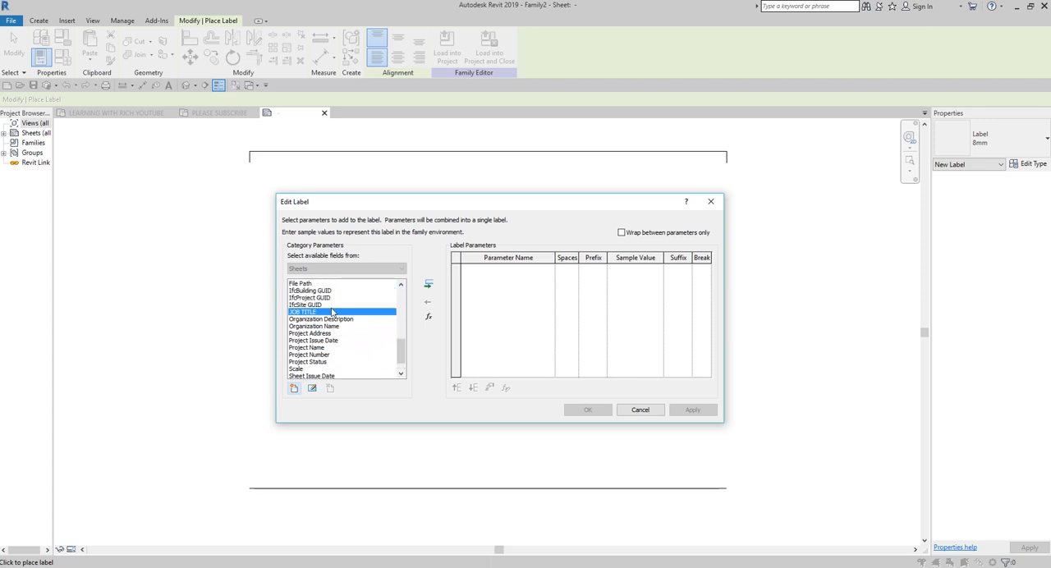
{"action": "double_click", "coordinate": [307, 317]}
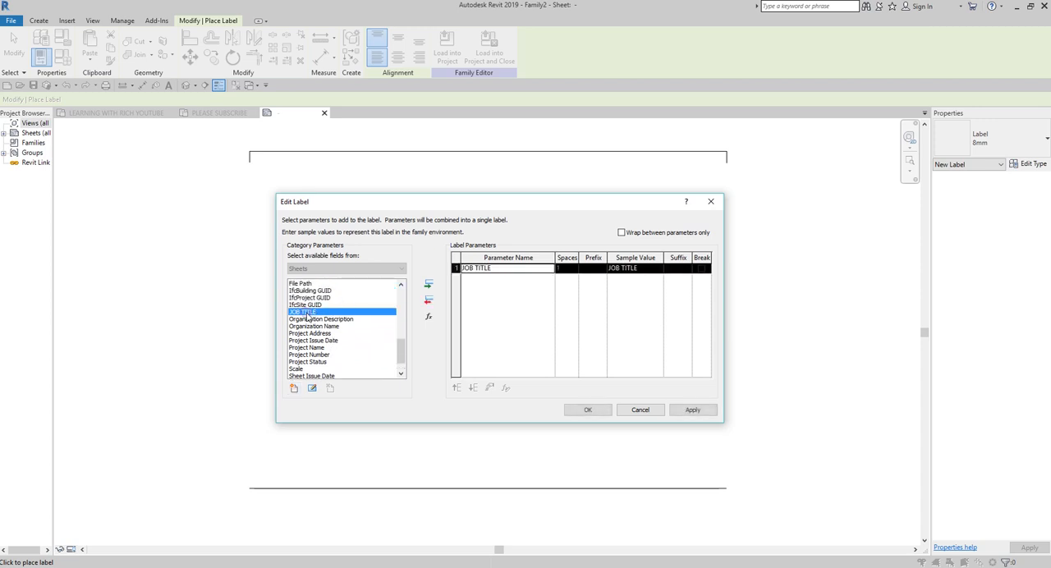
{"action": "left_click", "coordinate": [521, 270]}
{"action": "left_click", "coordinate": [635, 275]}
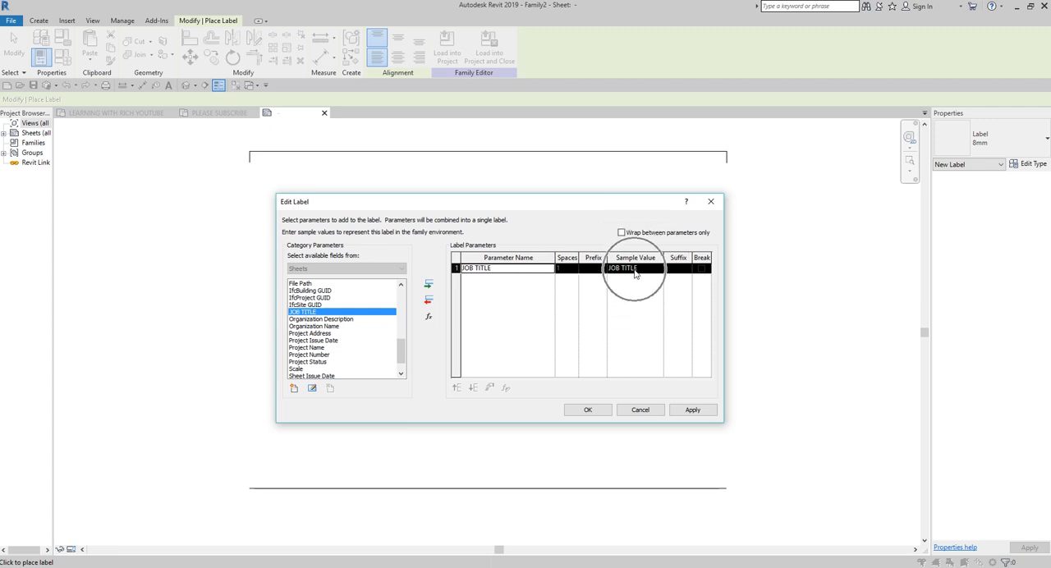
{"action": "left_click", "coordinate": [586, 410]}
{"action": "left_click", "coordinate": [283, 174]}
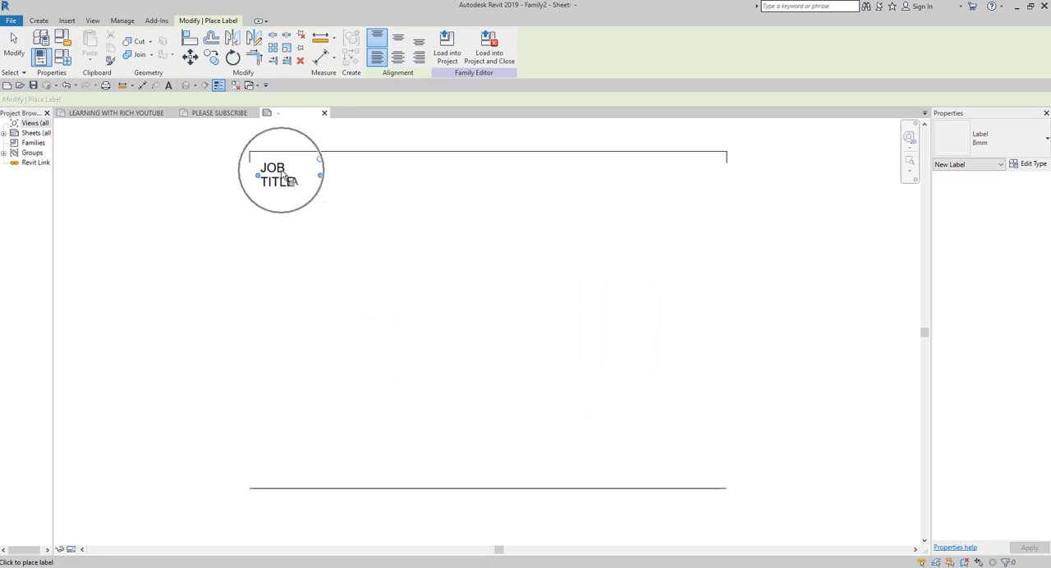
Step: Finish label placement, dismiss the save reminder, then widen the JOB TITLE label onto one line and nudge it slightly upward
{"action": "left_click", "coordinate": [14, 41]}
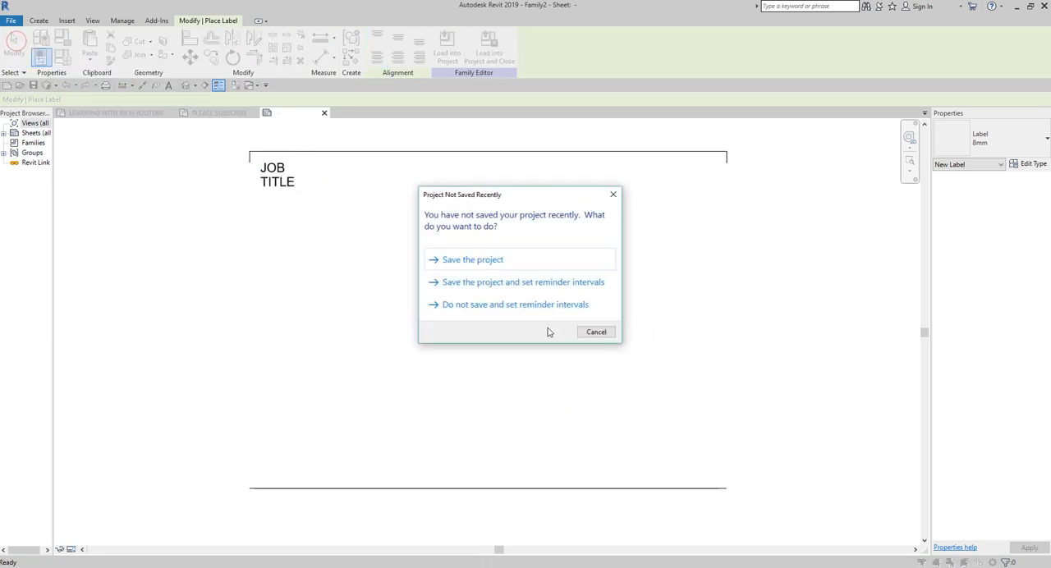
{"action": "left_click", "coordinate": [596, 332]}
{"action": "scroll", "coordinate": [302, 199], "scroll_direction": "up", "scroll_amount": 2}
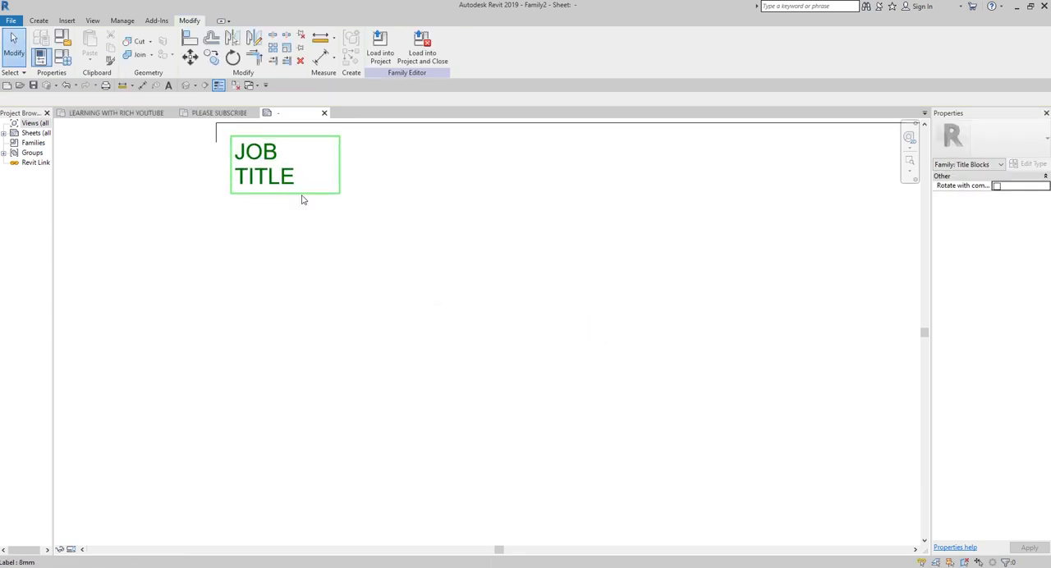
{"action": "left_click", "coordinate": [340, 250]}
{"action": "left_click_drag", "start_coordinate": [350, 258], "coordinate": [578, 258]}
{"action": "scroll", "coordinate": [605, 293], "scroll_direction": "down", "scroll_amount": 2}
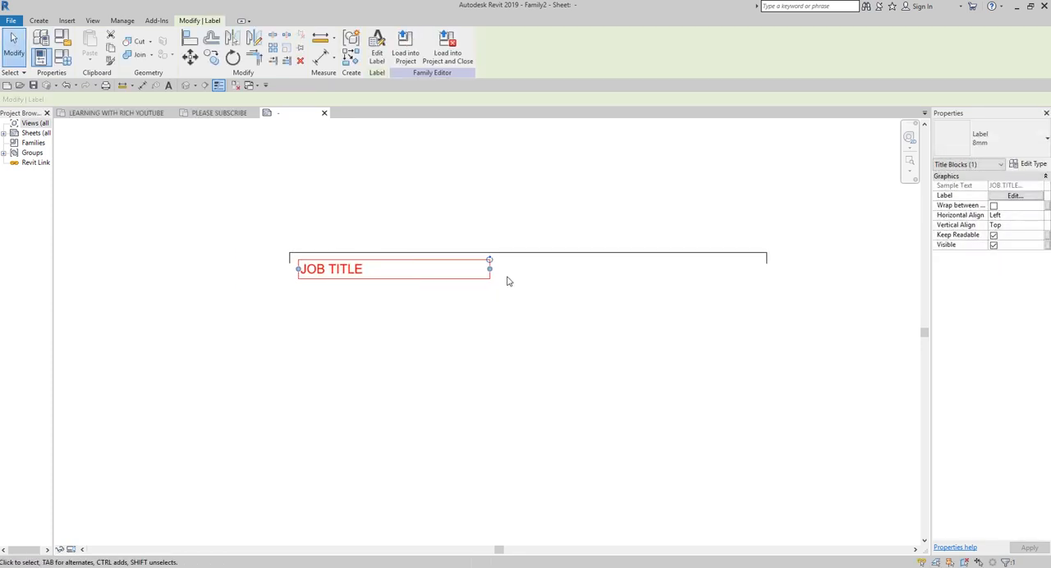
{"action": "left_click_drag", "start_coordinate": [489, 269], "coordinate": [615, 271]}
{"action": "left_click", "coordinate": [481, 346]}
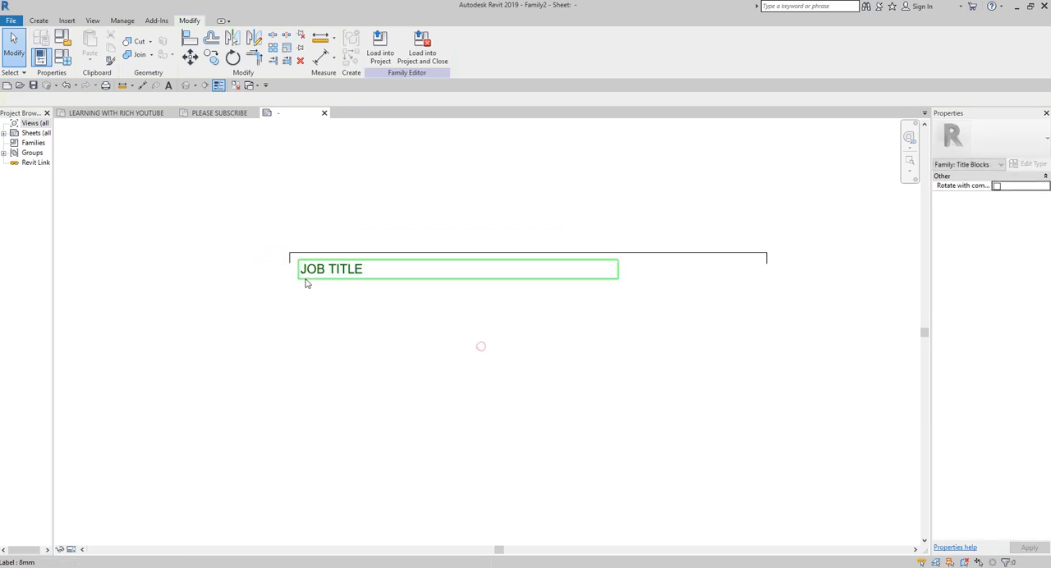
{"action": "left_click", "coordinate": [306, 281]}
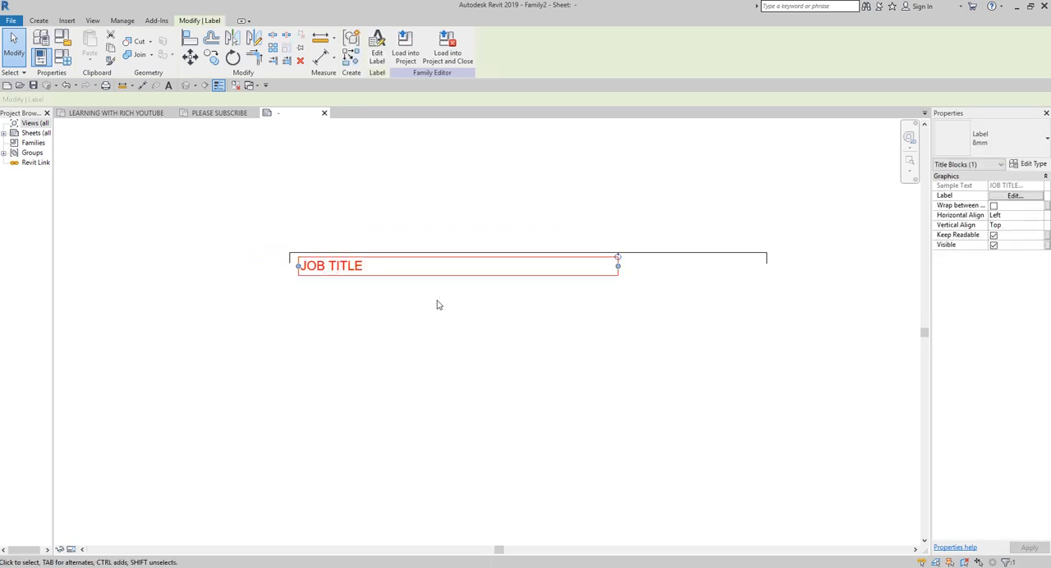
{"action": "left_click", "coordinate": [354, 156]}
Step: Make the 8mm label type used by the JOB TITLE label bold
{"action": "left_click", "coordinate": [359, 267]}
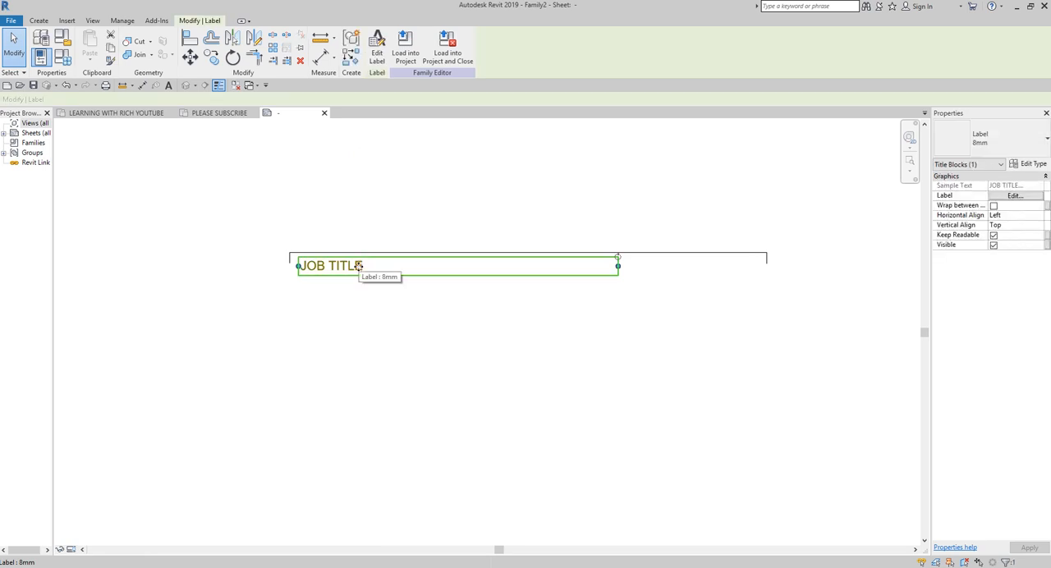
{"action": "left_click", "coordinate": [1038, 164]}
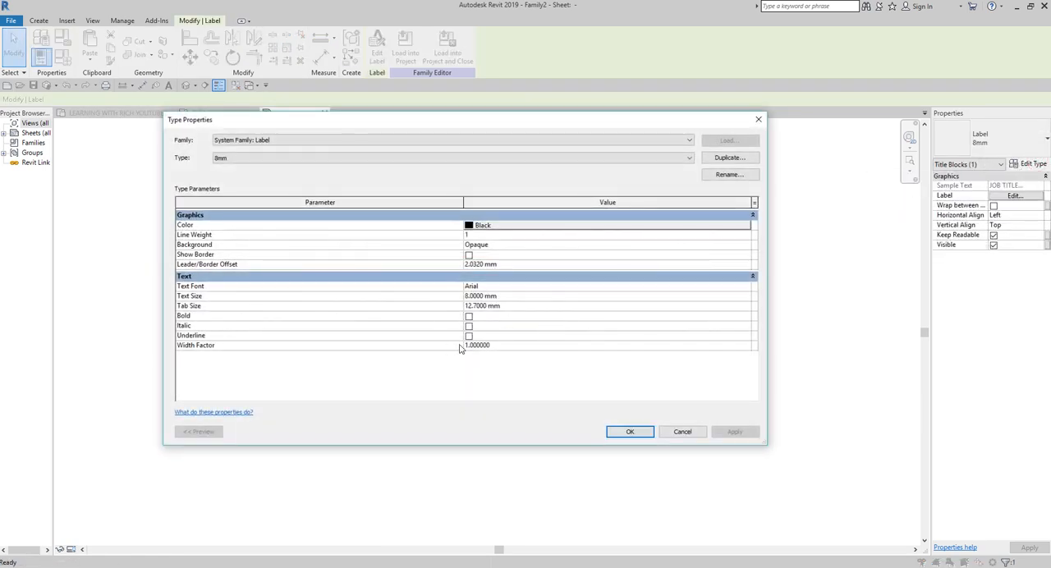
{"action": "left_click", "coordinate": [469, 318]}
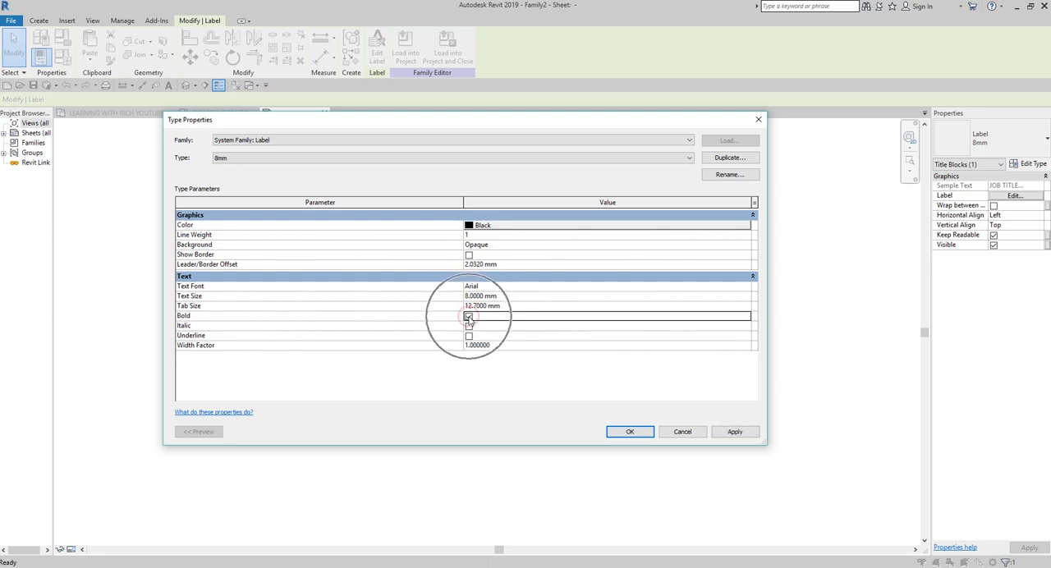
{"action": "left_click", "coordinate": [624, 433]}
{"action": "left_click", "coordinate": [375, 351]}
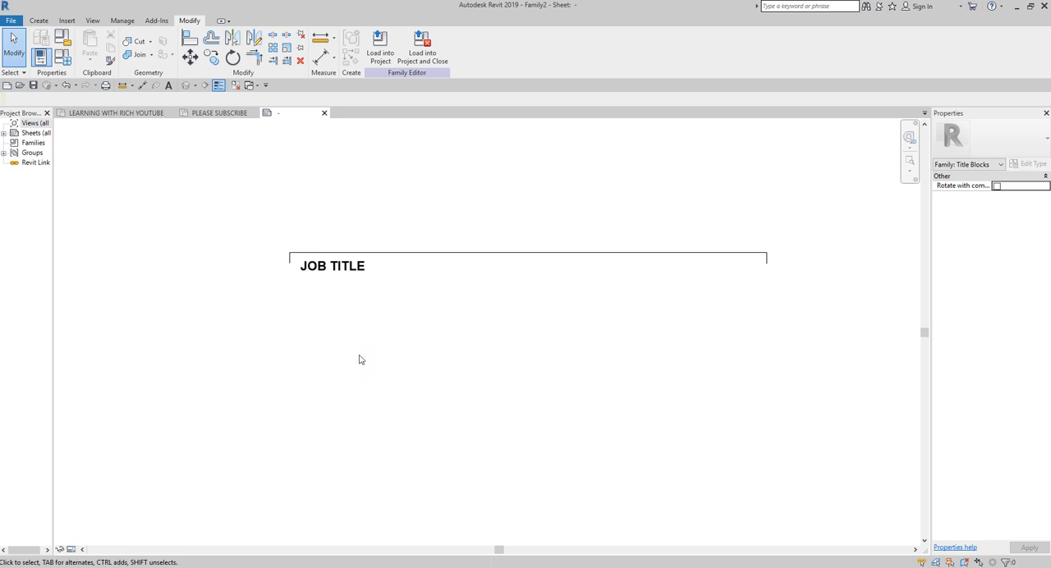
Step: Start the Text command and duplicate the 8mm text type as 4MM
{"action": "scroll", "coordinate": [365, 357], "scroll_direction": "down", "scroll_amount": 2}
{"action": "left_click", "coordinate": [270, 230]}
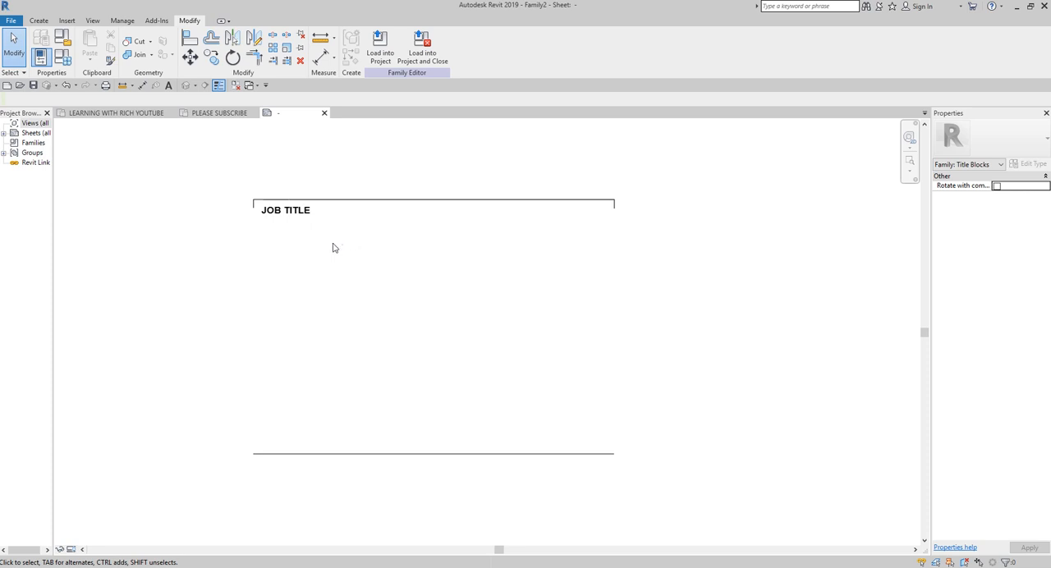
{"action": "scroll", "coordinate": [280, 217], "scroll_direction": "up", "scroll_amount": 3}
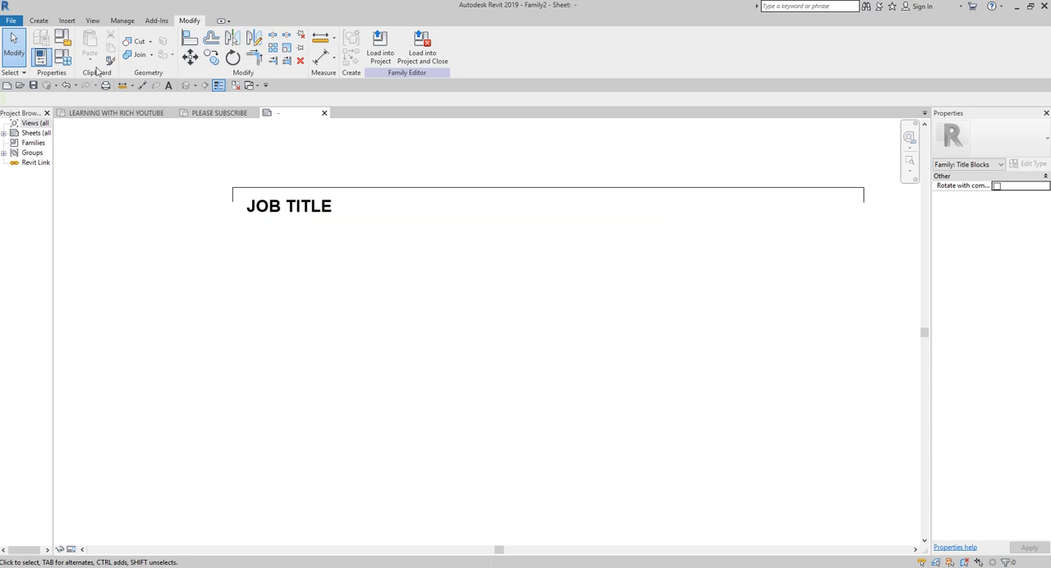
{"action": "left_click", "coordinate": [38, 22]}
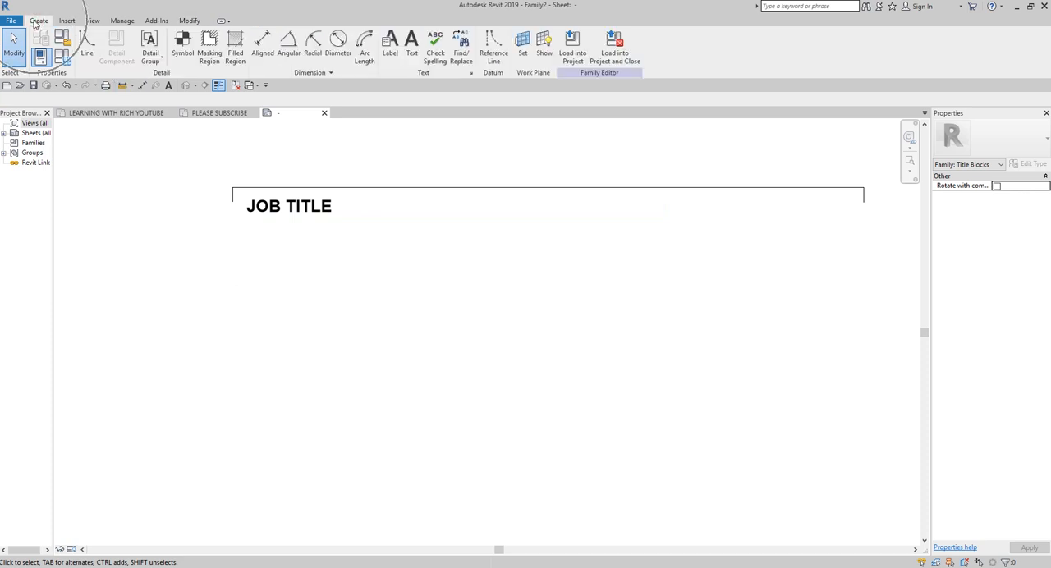
{"action": "left_click", "coordinate": [410, 41]}
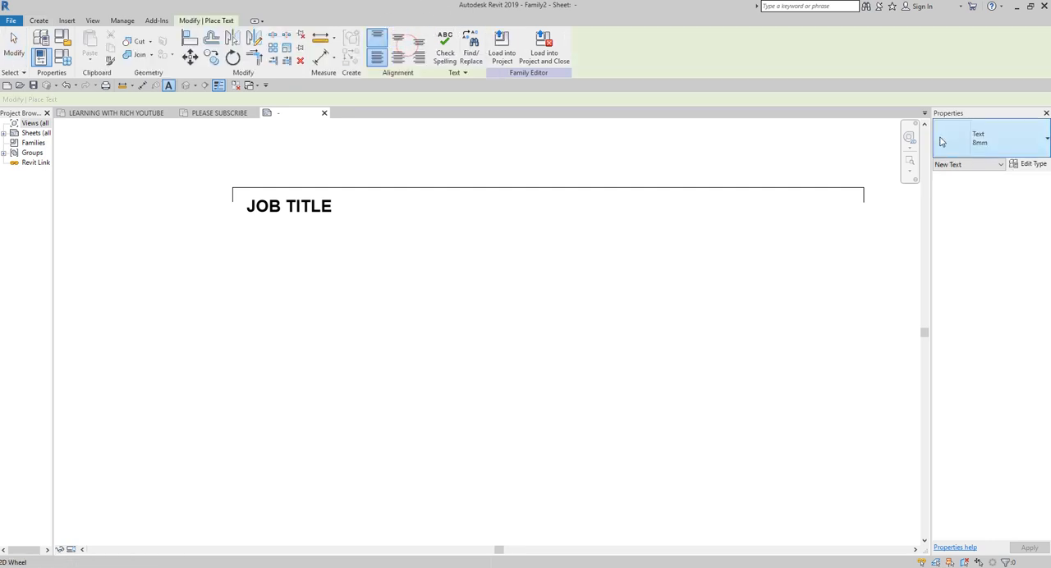
{"action": "left_click", "coordinate": [1000, 146]}
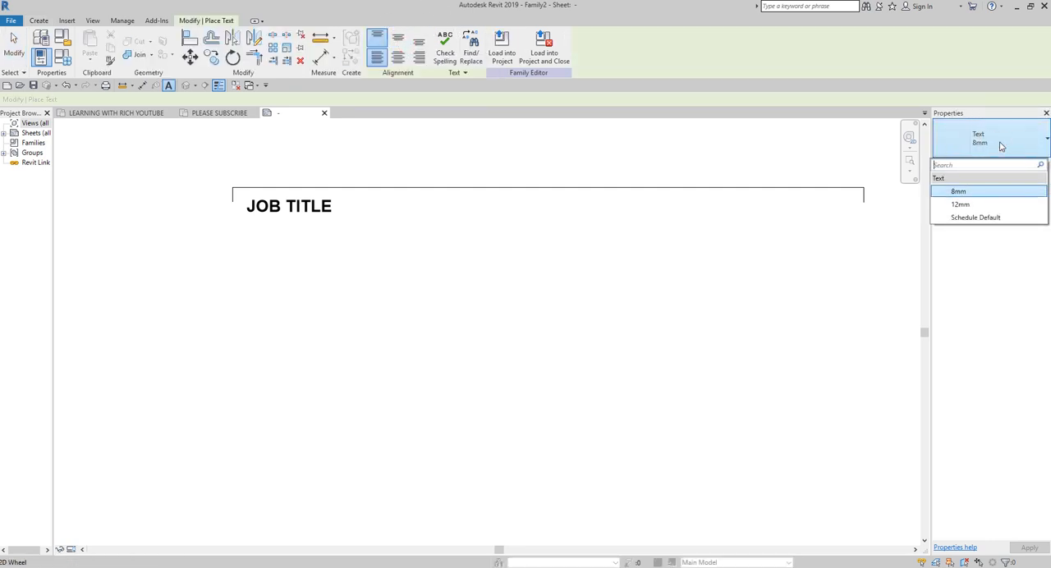
{"action": "left_click", "coordinate": [1000, 146]}
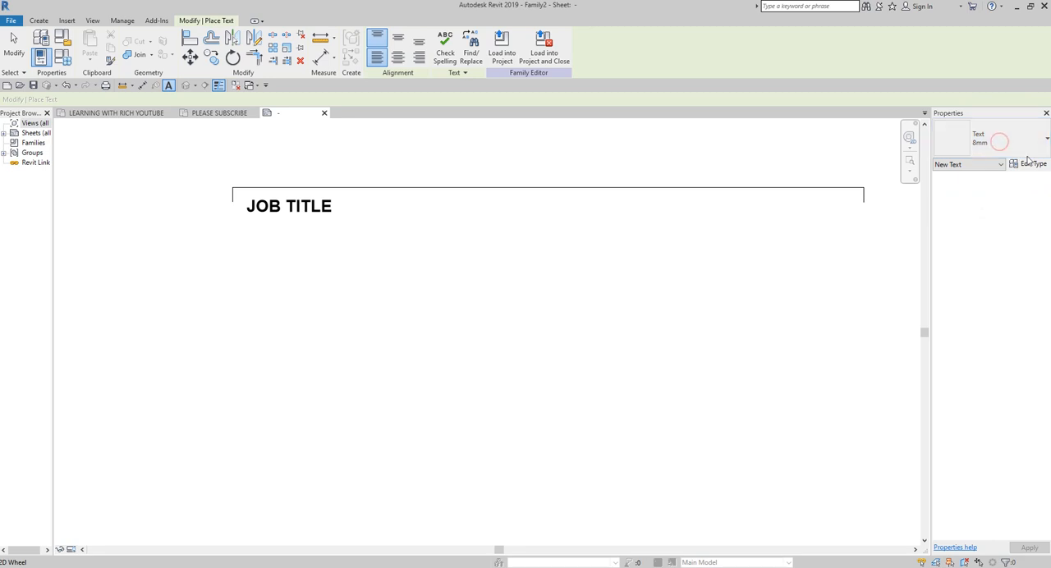
{"action": "left_click", "coordinate": [1026, 165]}
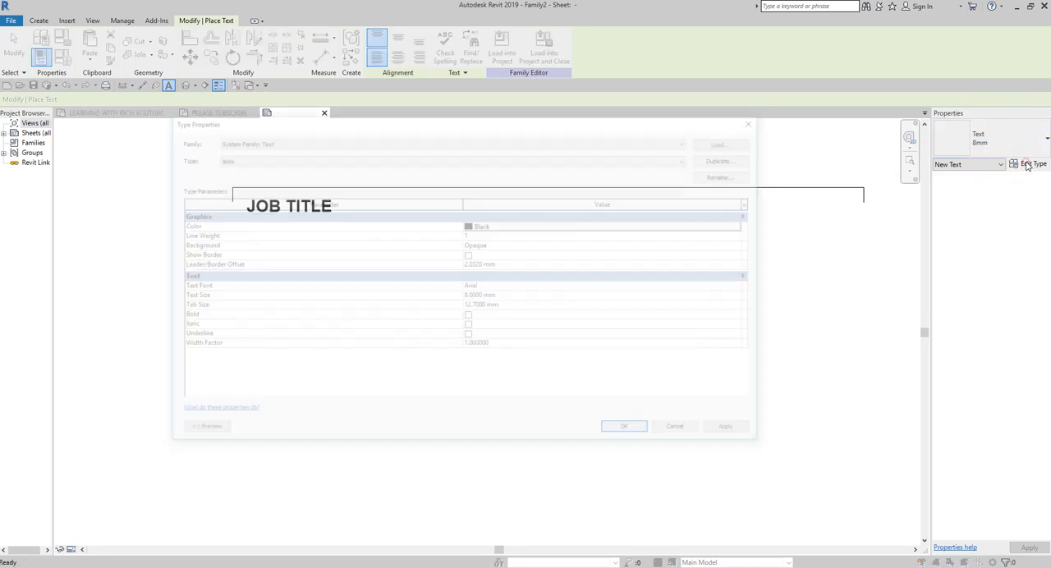
{"action": "left_click", "coordinate": [730, 158]}
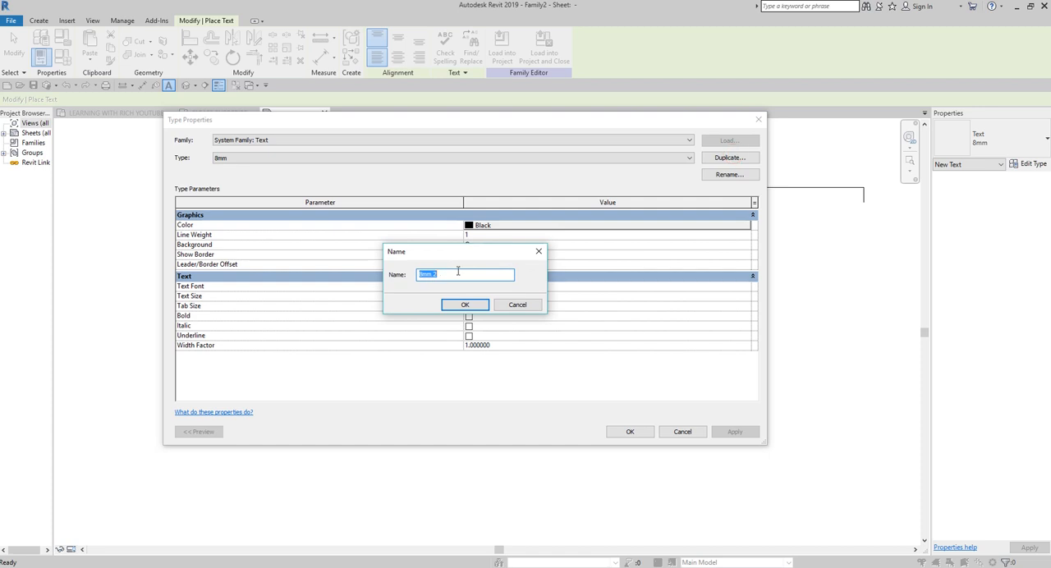
{"action": "type", "text": "4MM"}
{"action": "left_click", "coordinate": [465, 305]}
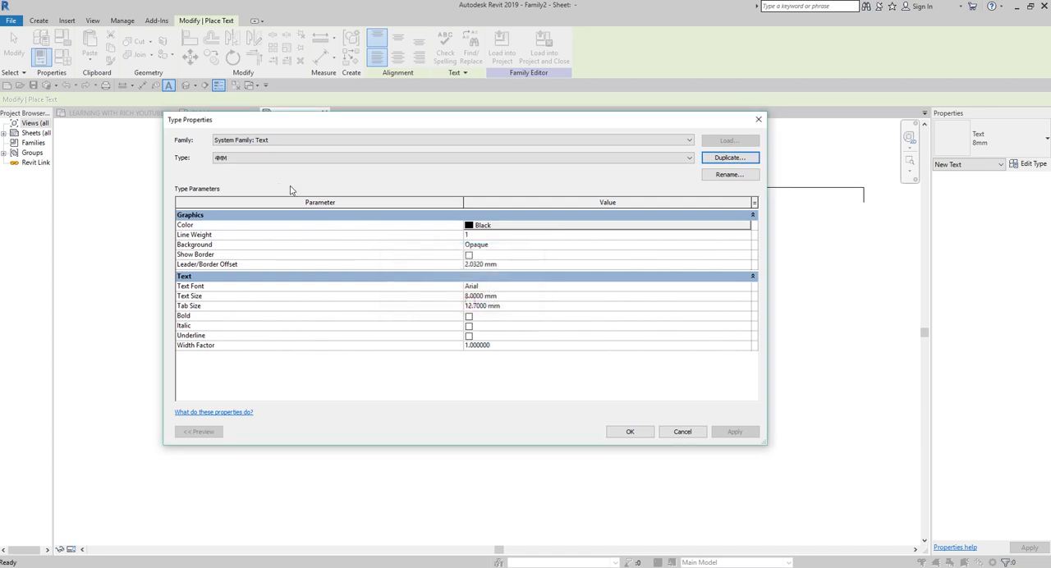
Step: Set the 4MM text type's text size to 4 mm and make it bold
{"action": "left_click", "coordinate": [234, 161]}
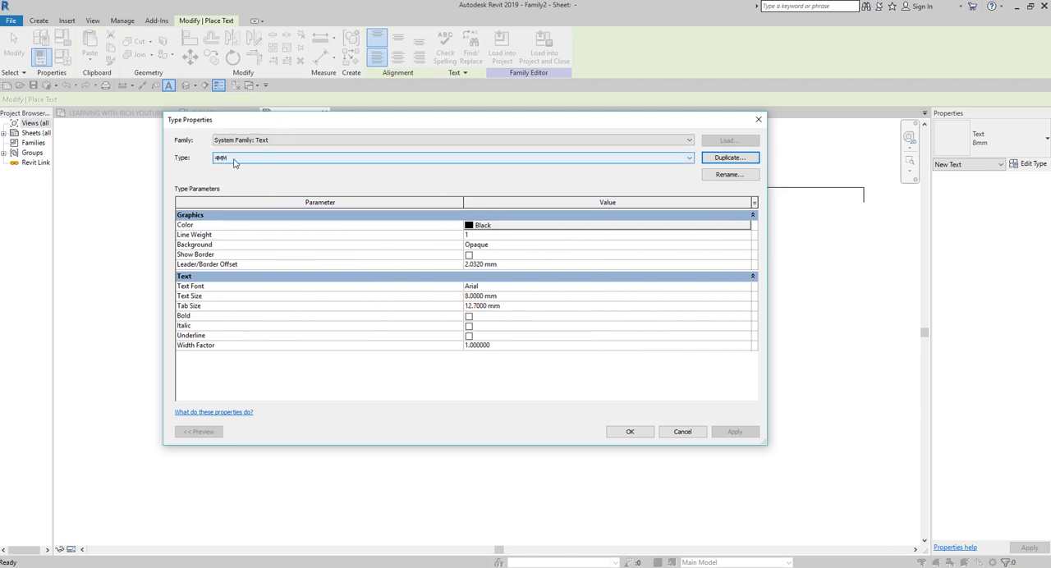
{"action": "left_click", "coordinate": [509, 298]}
{"action": "left_click", "coordinate": [509, 297]}
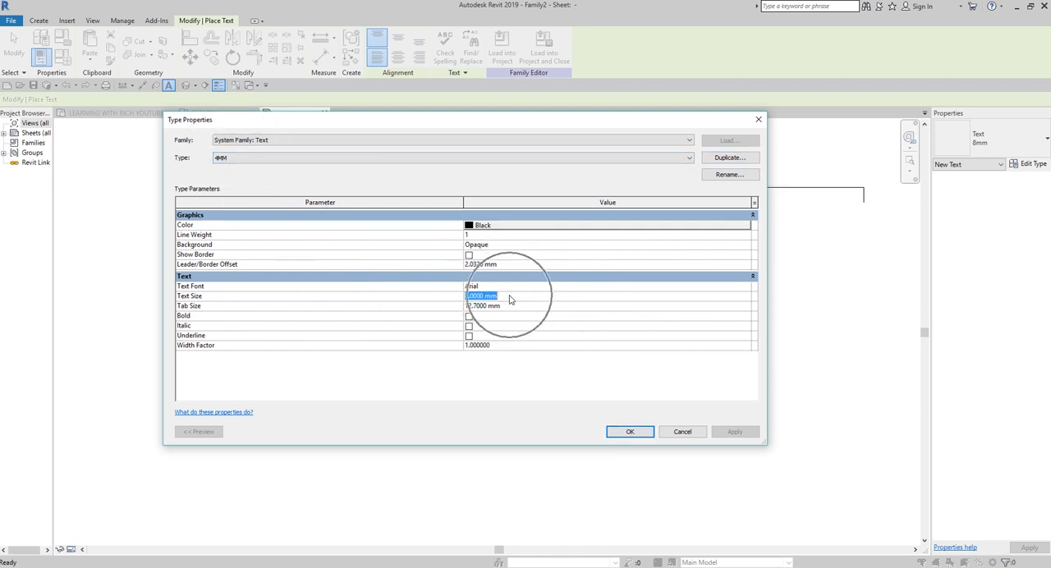
{"action": "type", "text": "4"}
{"action": "left_click", "coordinate": [510, 296]}
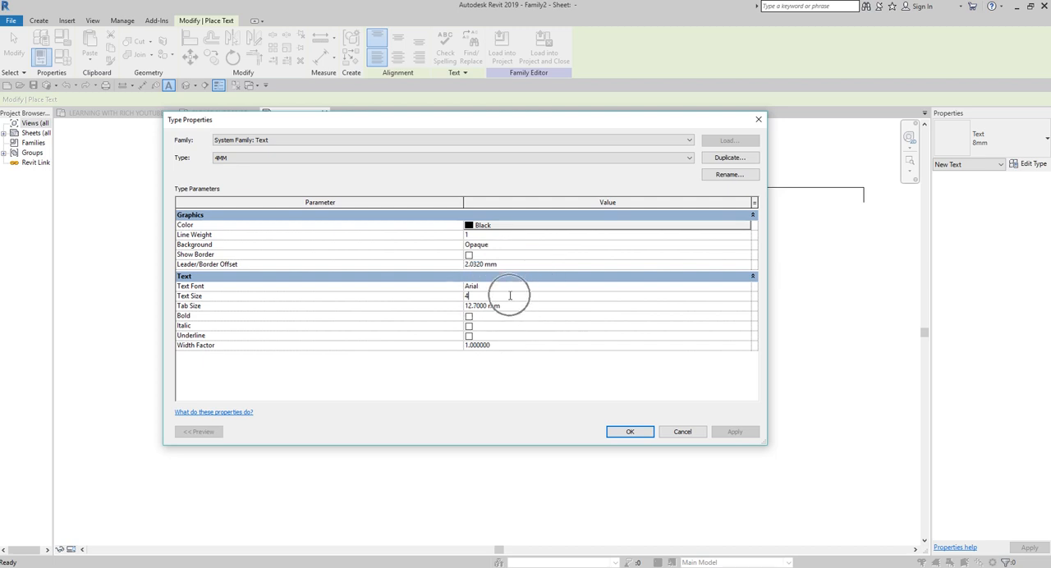
{"action": "left_click", "coordinate": [468, 317]}
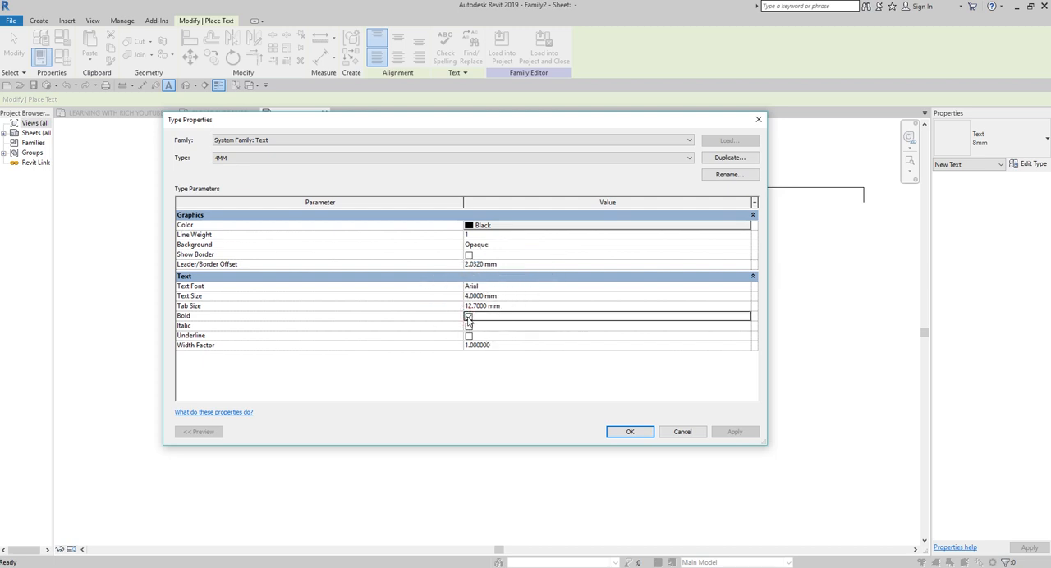
{"action": "left_click", "coordinate": [621, 431]}
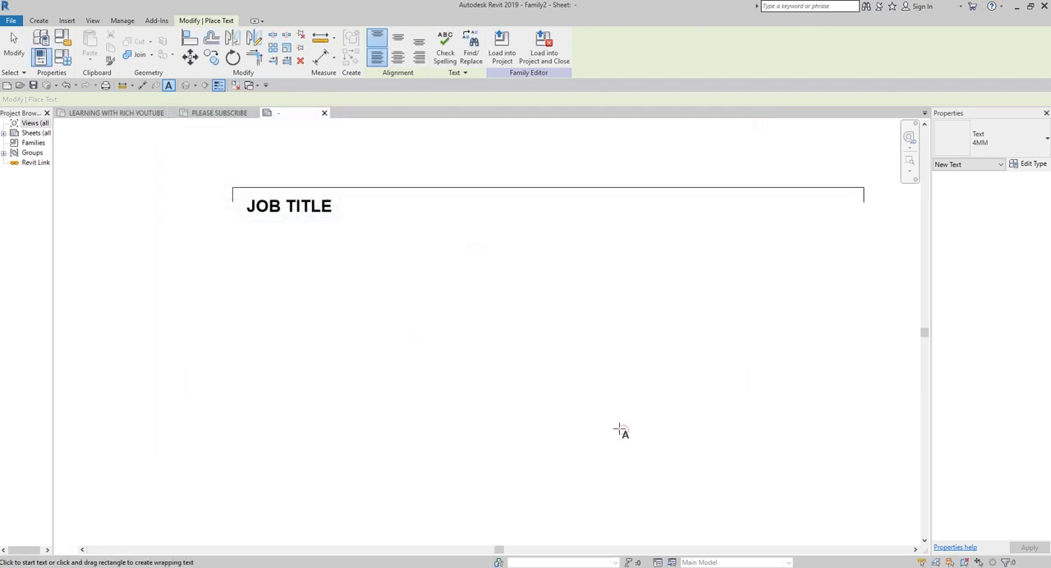
Step: Place the text "PROJECT LOCATION:" below the JOB TITLE label, aligned with its left edge
{"action": "left_click", "coordinate": [248, 236]}
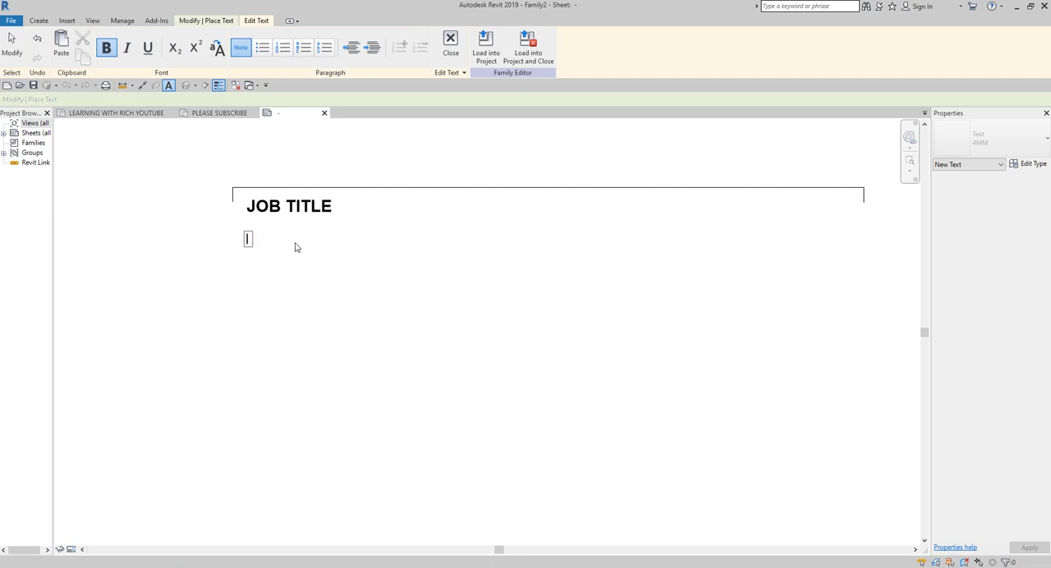
{"action": "type", "text": "PROJECT LOCATION:"}
{"action": "left_click", "coordinate": [328, 277]}
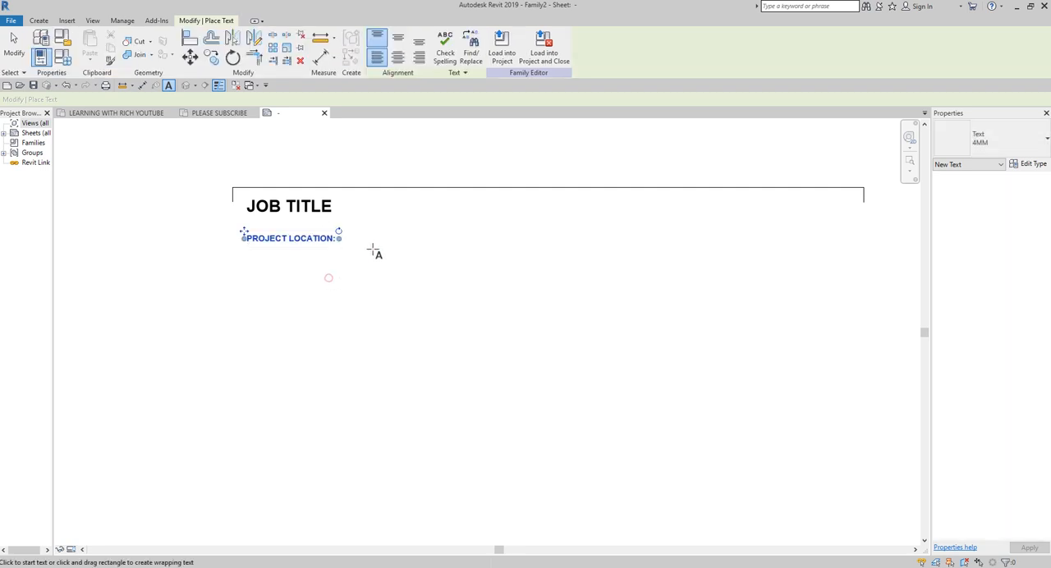
{"action": "left_click", "coordinate": [14, 45]}
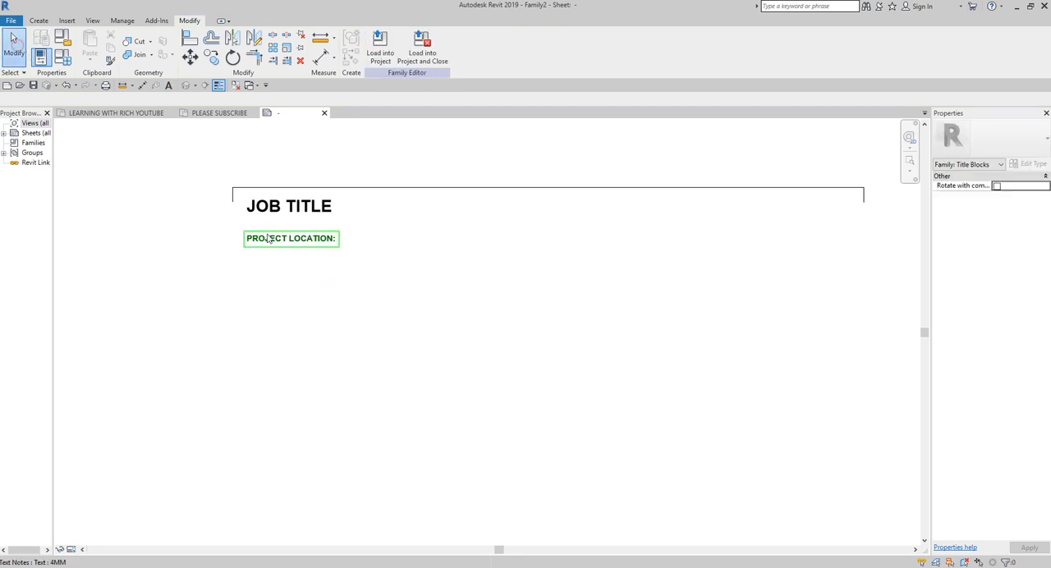
Step: Copy the PROJECT LOCATION: text 10 mm straight down
{"action": "left_click", "coordinate": [292, 238]}
{"action": "left_click", "coordinate": [212, 58]}
{"action": "left_click", "coordinate": [368, 233]}
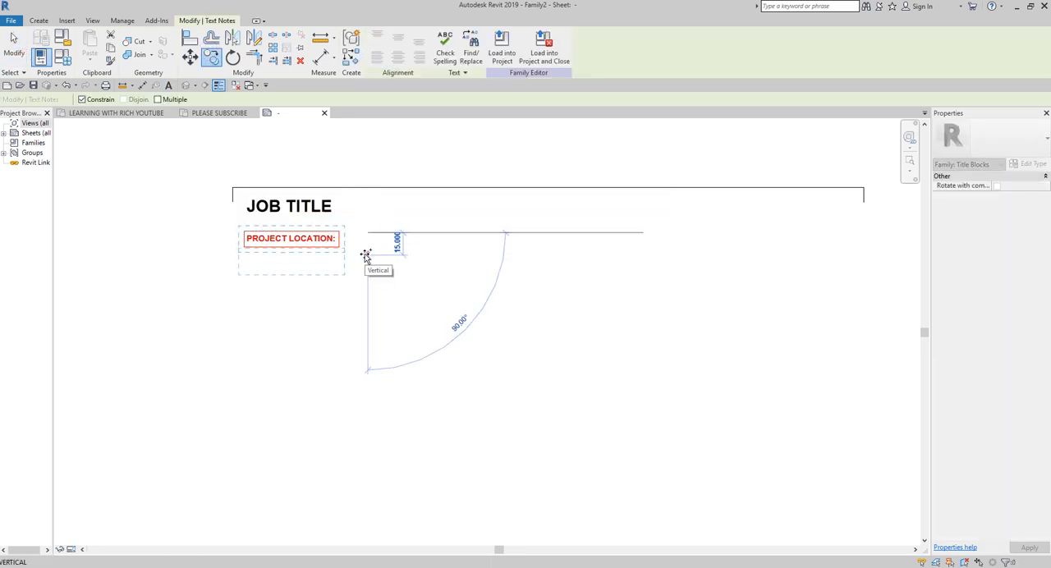
{"action": "type", "text": "10"}
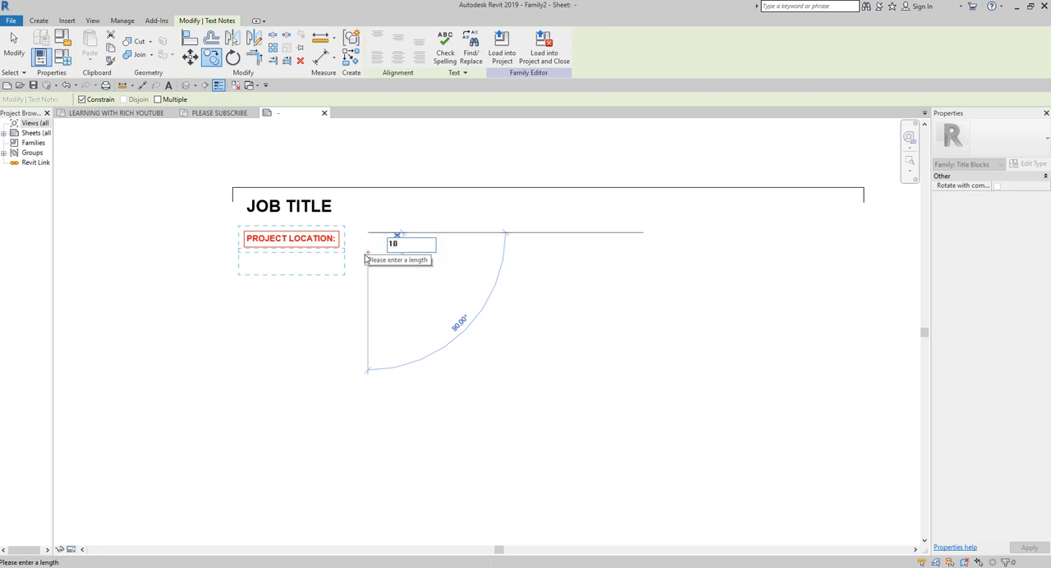
{"action": "key", "text": "Return"}
{"action": "left_click", "coordinate": [343, 301]}
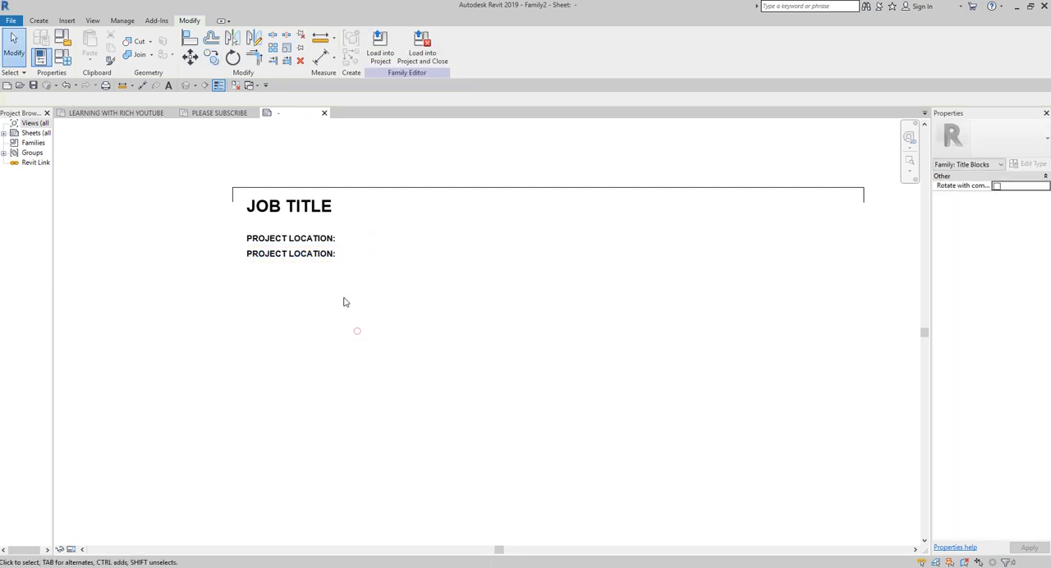
Step: Change the lower PROJECT LOCATION: copy to read "ZONE / BLOCK:"
{"action": "left_click", "coordinate": [306, 257]}
{"action": "double_click", "coordinate": [308, 257]}
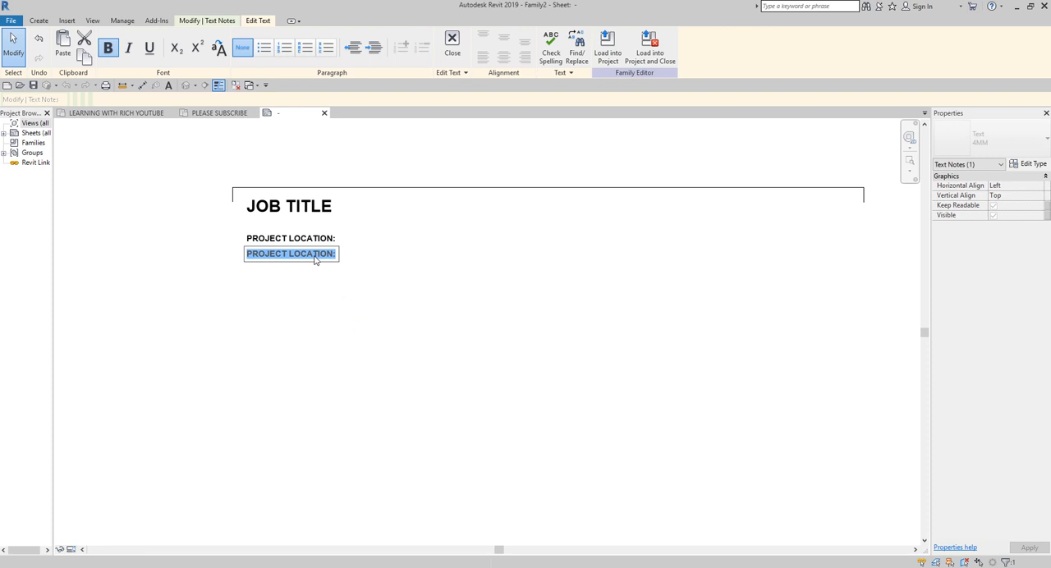
{"action": "type", "text": "ZO"}
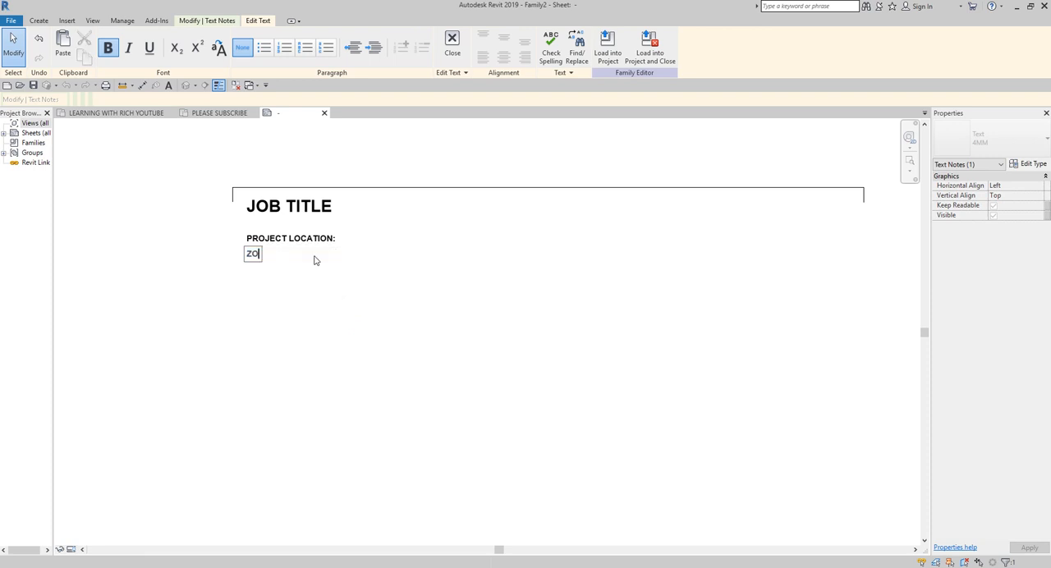
{"action": "type", "text": "NE / BLOCK:"}
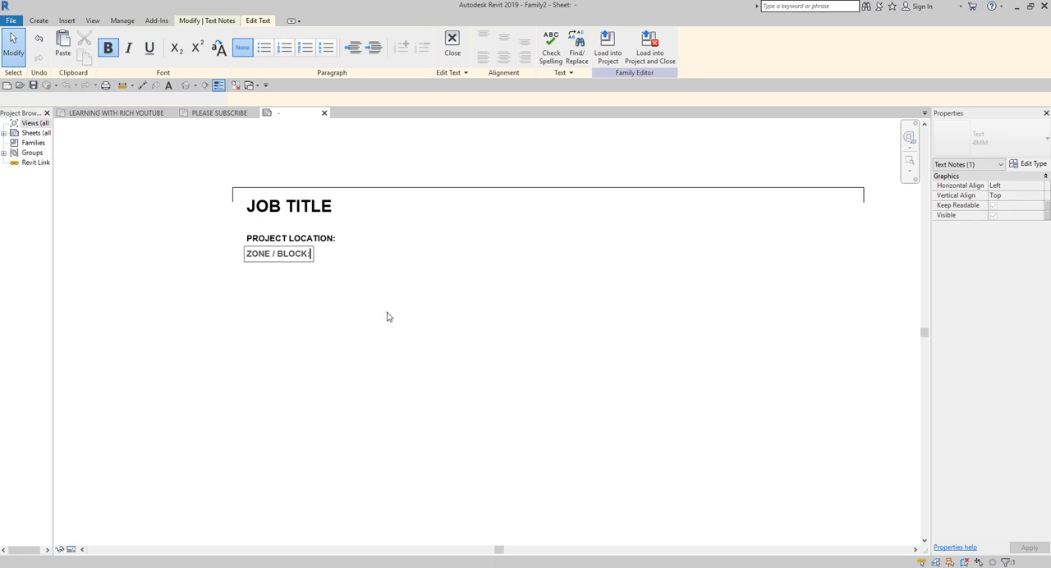
{"action": "left_click", "coordinate": [387, 312]}
Step: Copy the ZONE / BLOCK: text 10 mm straight down
{"action": "left_click", "coordinate": [220, 63]}
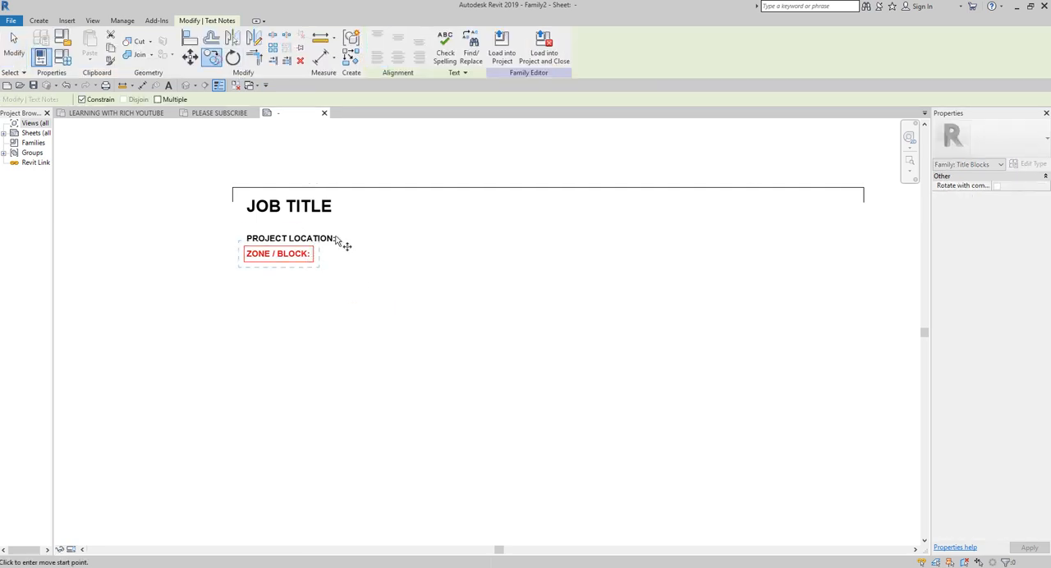
{"action": "left_click", "coordinate": [362, 254]}
{"action": "type", "text": "10"}
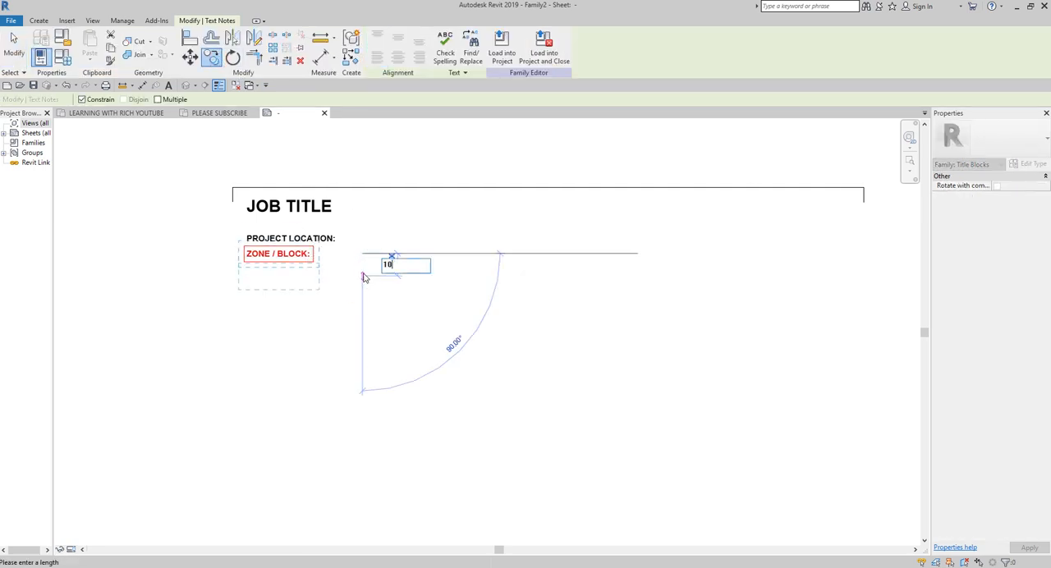
{"action": "key", "text": "Return"}
{"action": "left_click", "coordinate": [293, 321]}
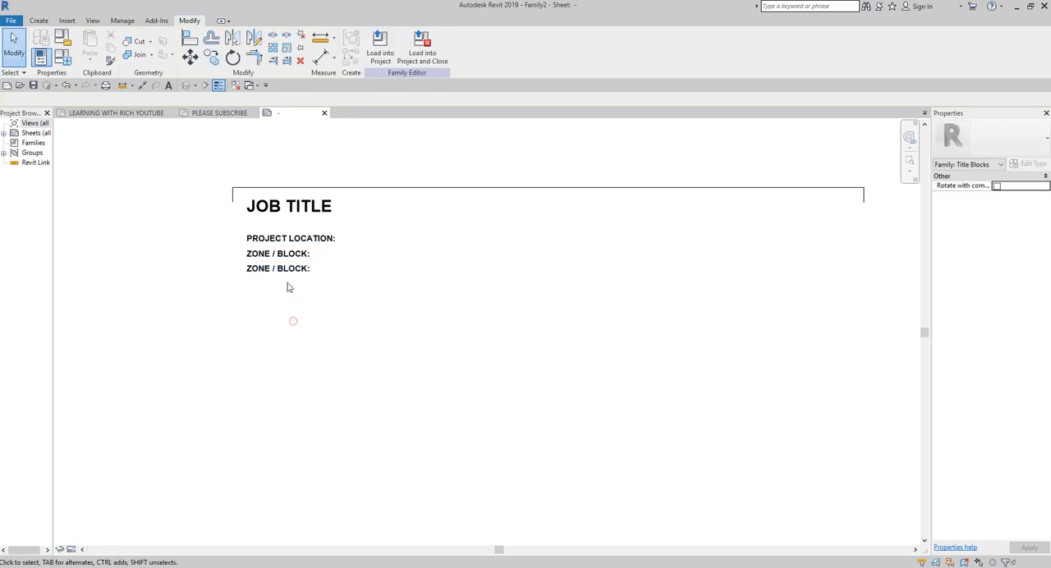
Step: Change the lower ZONE / BLOCK: copy to read "PROJECT MANAGER:"
{"action": "left_click", "coordinate": [283, 255]}
{"action": "left_click", "coordinate": [285, 269]}
{"action": "left_click", "coordinate": [284, 269]}
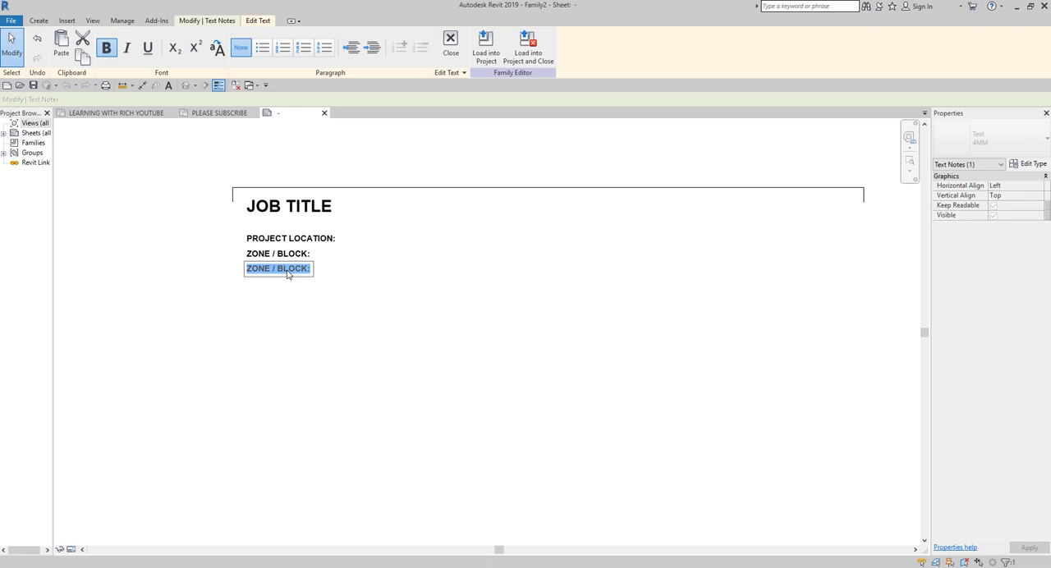
{"action": "type", "text": "PROJECT MANAGER:"}
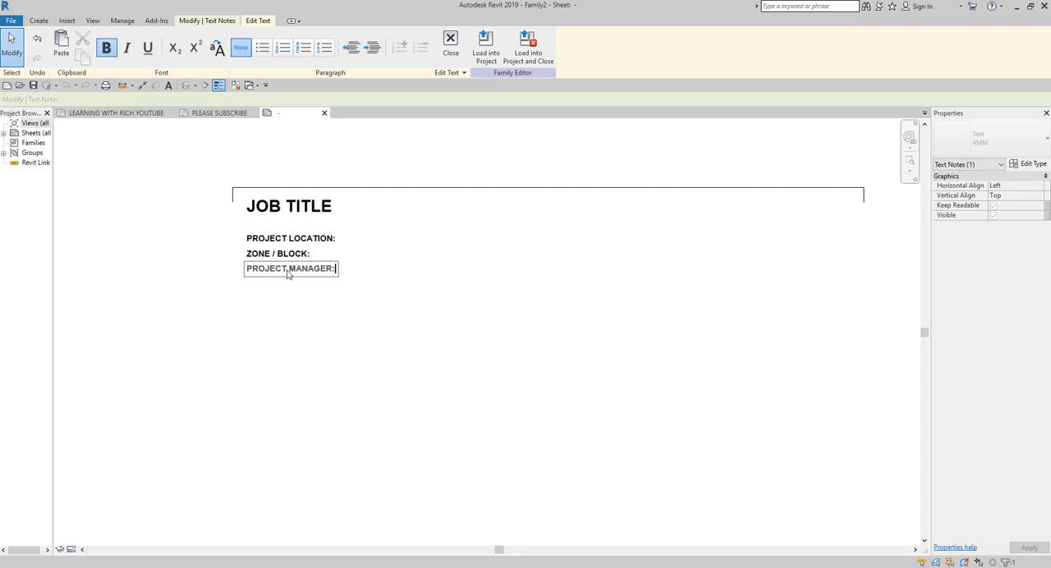
{"action": "left_click", "coordinate": [313, 299]}
Step: Copy the PROJECT MANAGER: text 10 mm straight down
{"action": "left_click", "coordinate": [211, 56]}
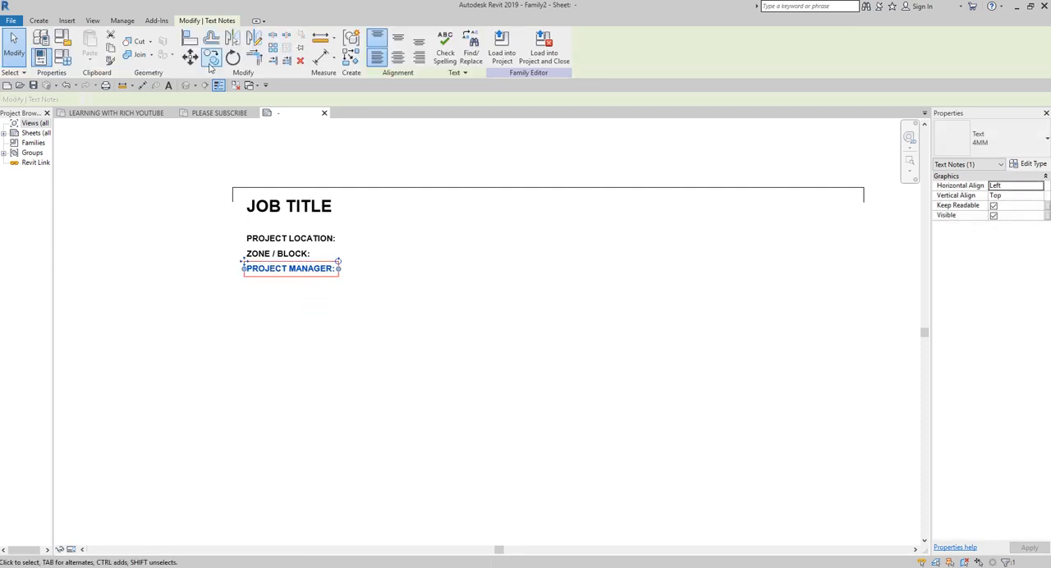
{"action": "left_click", "coordinate": [382, 269]}
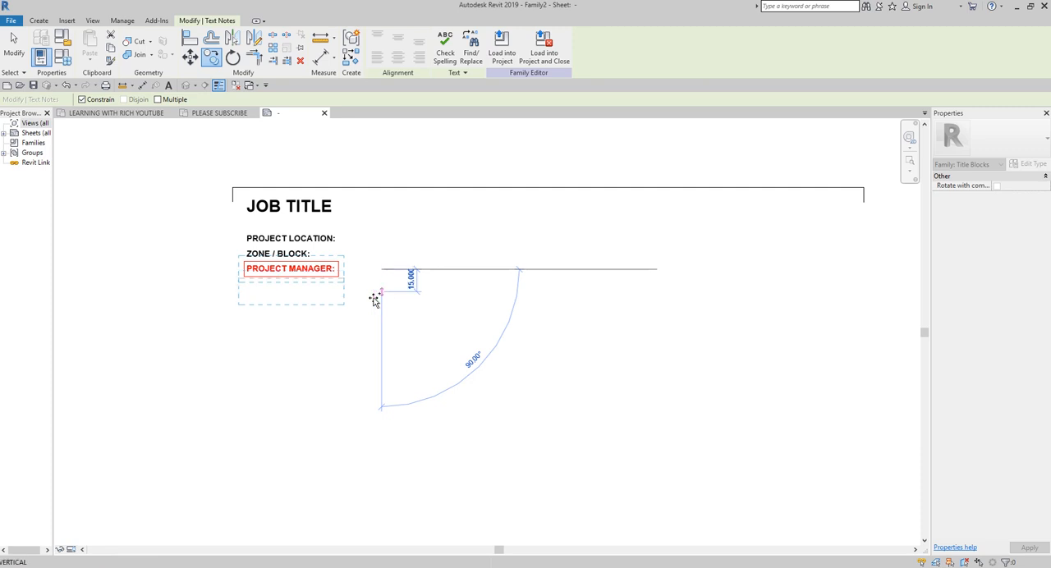
{"action": "type", "text": "10"}
{"action": "key", "text": "Return"}
Step: Change the lower PROJECT MANAGER: copy to read "PROJECT TYPE:"
{"action": "double_click", "coordinate": [317, 284]}
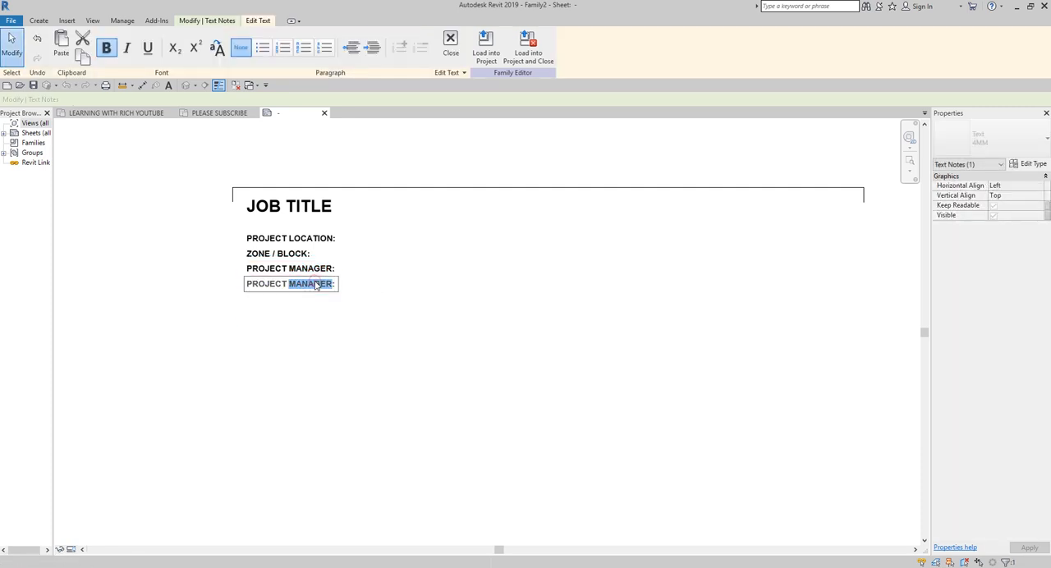
{"action": "type", "text": "TYP"}
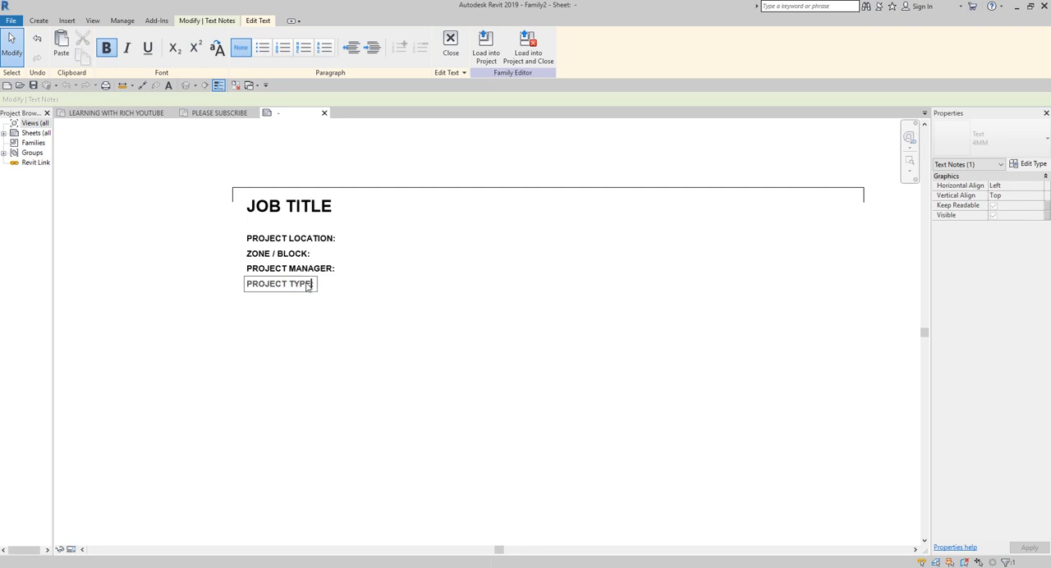
{"action": "type", "text": "E:"}
{"action": "left_click", "coordinate": [436, 355]}
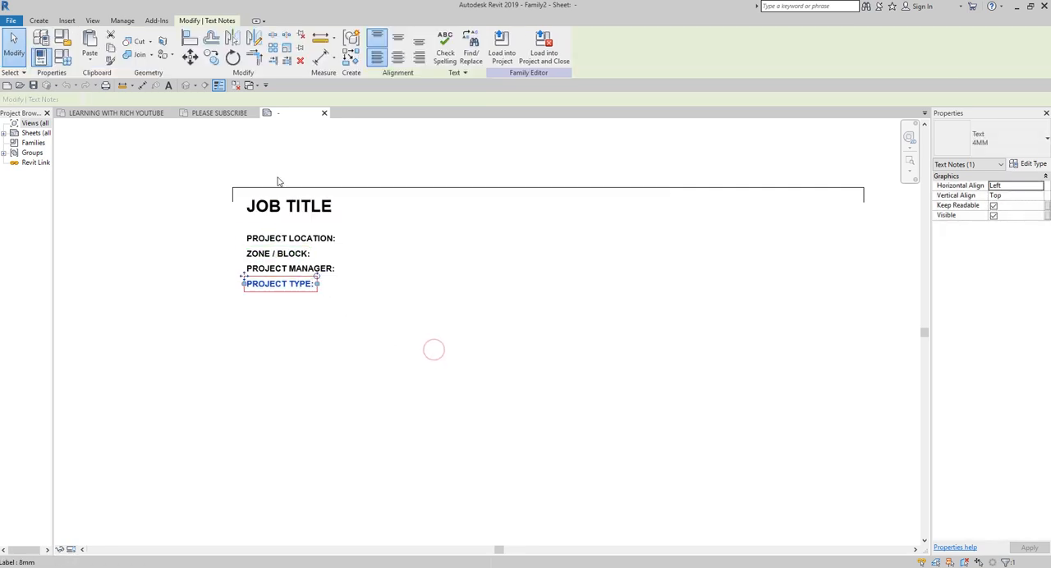
Step: Copy the PROJECT TYPE: text 10 mm straight down
{"action": "left_click", "coordinate": [211, 56]}
{"action": "left_click", "coordinate": [384, 289]}
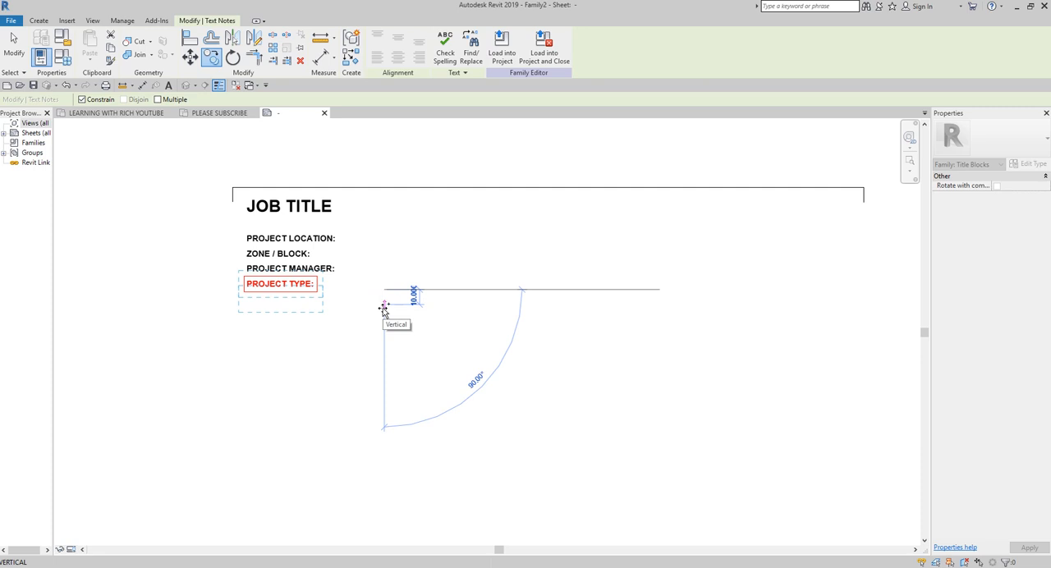
{"action": "type", "text": "10"}
{"action": "key", "text": "Return"}
{"action": "left_click", "coordinate": [364, 357]}
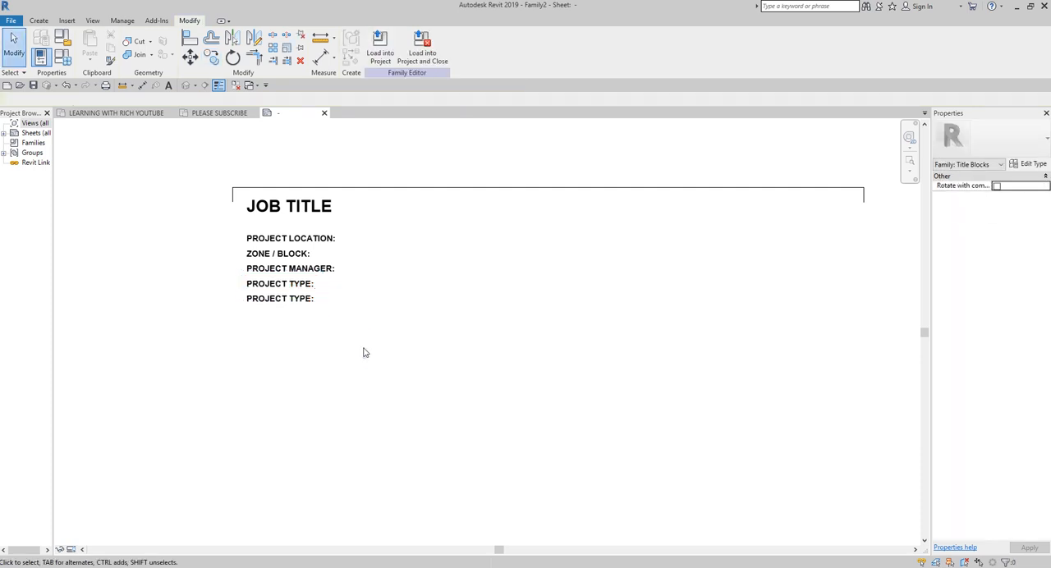
Step: Change the lower PROJECT TYPE: copy to read "CLIENT NAME:"
{"action": "left_click", "coordinate": [281, 301]}
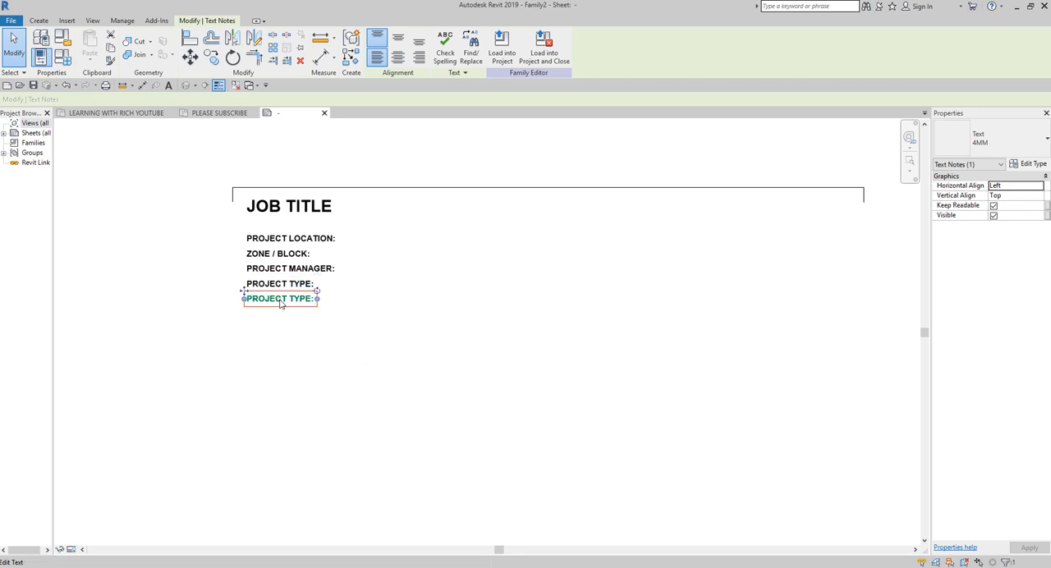
{"action": "double_click", "coordinate": [283, 301]}
{"action": "key", "text": "ctrl+a"}
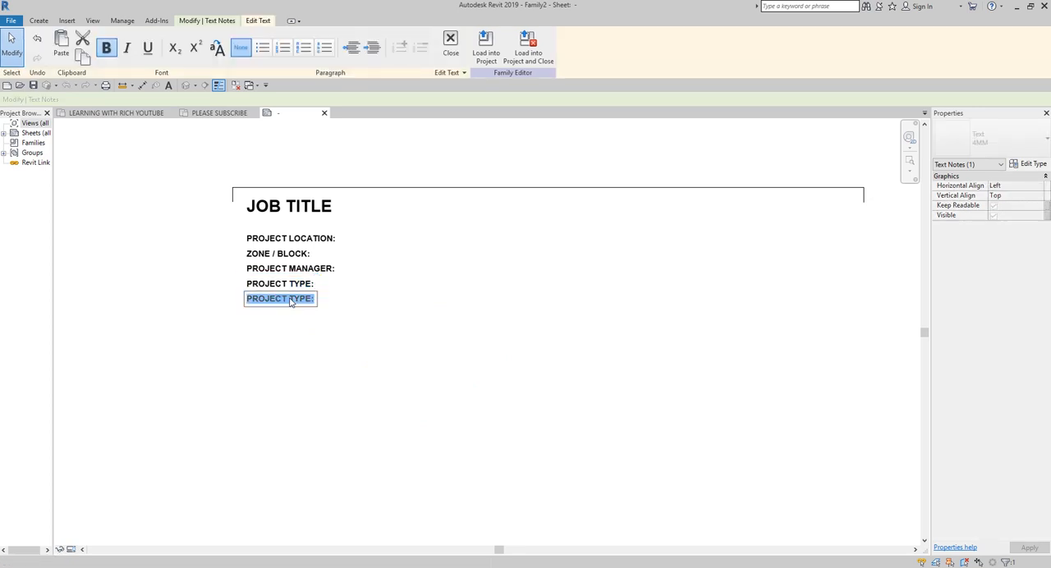
{"action": "type", "text": "CLIENT NAME:"}
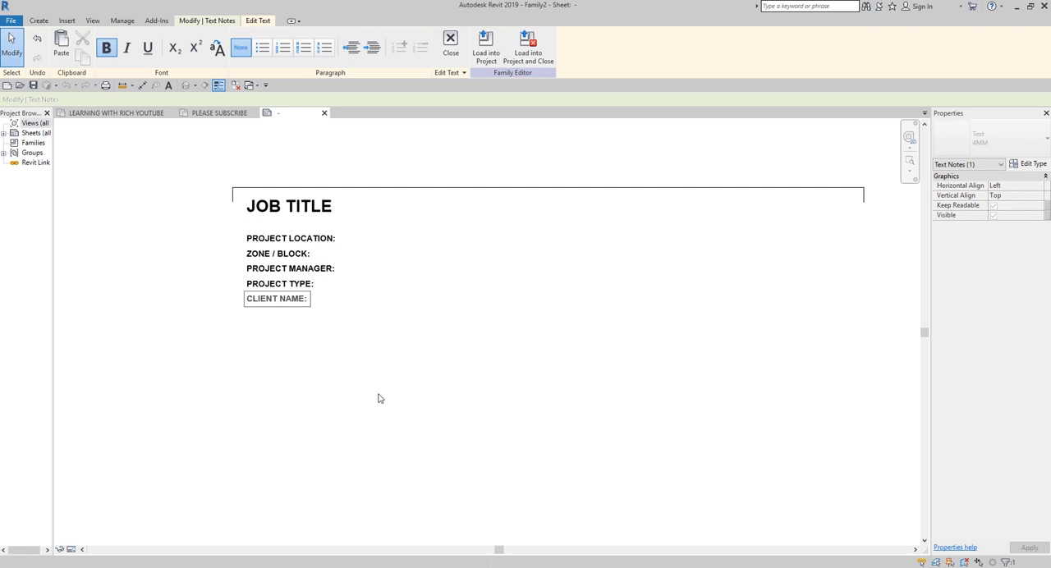
{"action": "left_click", "coordinate": [378, 397]}
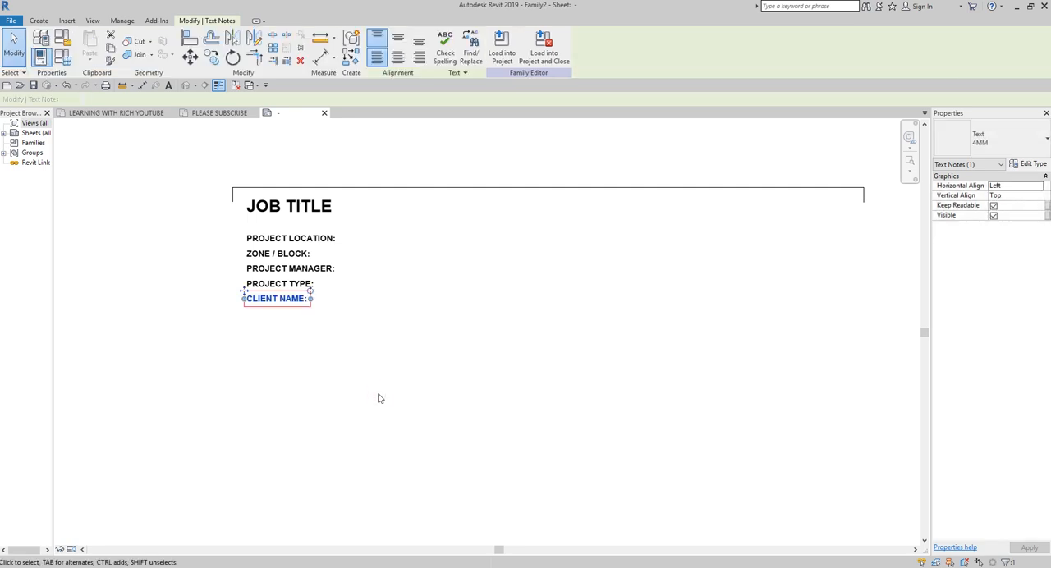
{"action": "left_click", "coordinate": [447, 427]}
Step: Widen the Project Browser enough to show its full entry names
{"action": "scroll", "coordinate": [427, 414], "scroll_direction": "down", "scroll_amount": 2}
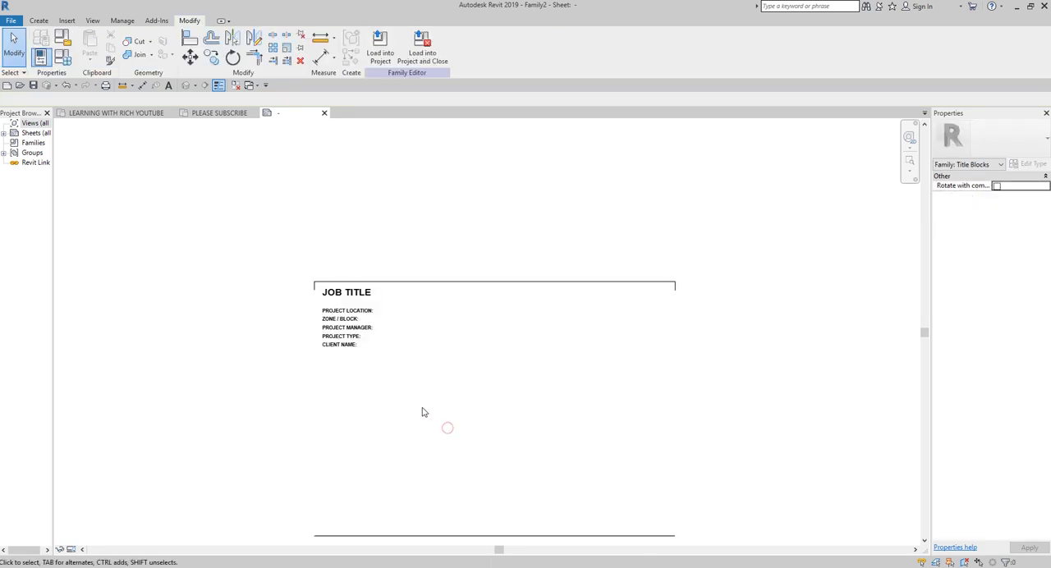
{"action": "scroll", "coordinate": [352, 291], "scroll_direction": "up", "scroll_amount": 5}
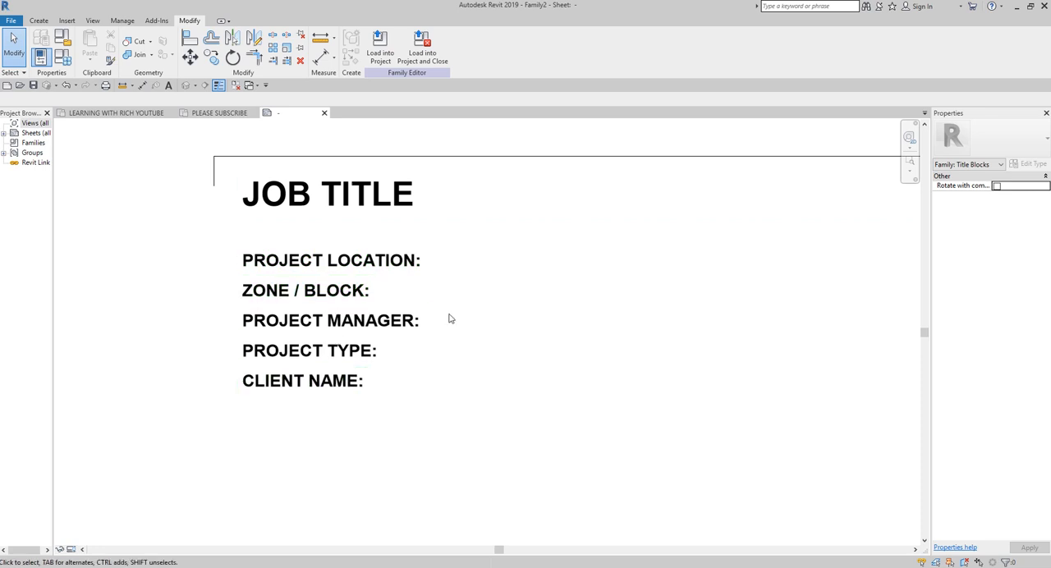
{"action": "left_click", "coordinate": [472, 262]}
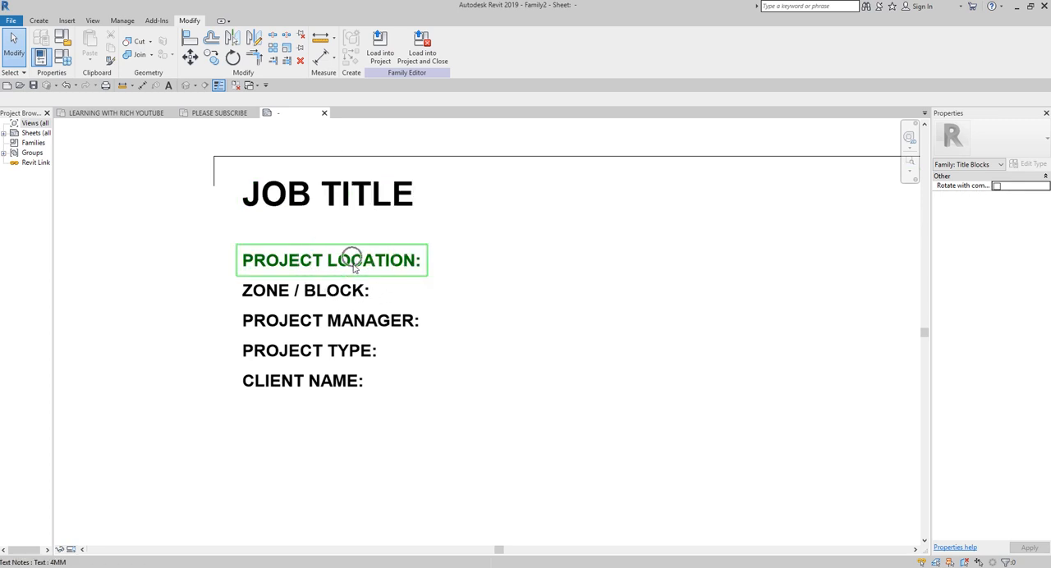
{"action": "scroll", "coordinate": [379, 340], "scroll_direction": "down", "scroll_amount": 3}
{"action": "scroll", "coordinate": [379, 339], "scroll_direction": "down", "scroll_amount": 3}
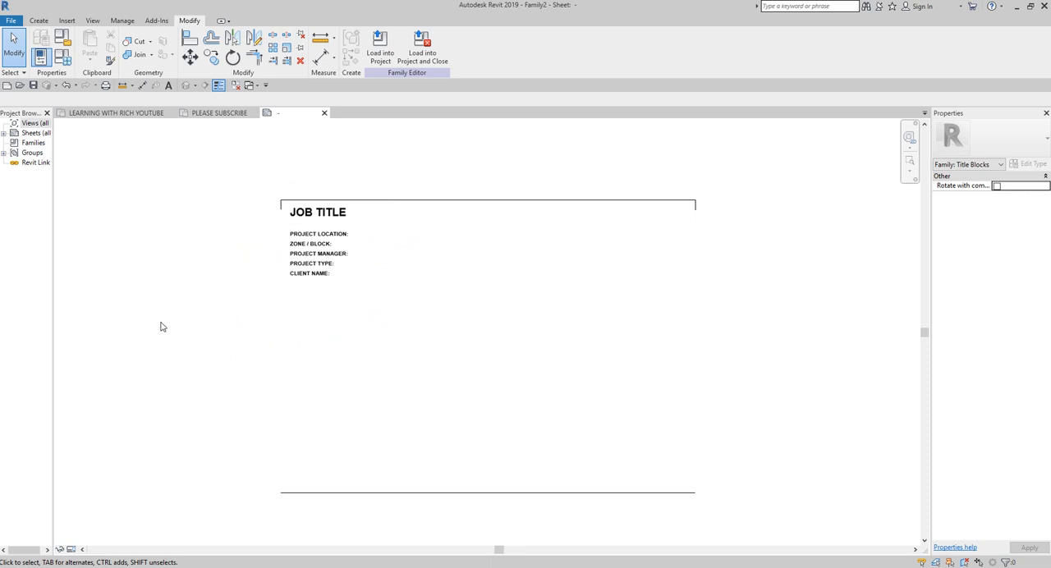
{"action": "left_click_drag", "start_coordinate": [51, 307], "coordinate": [113, 307]}
{"action": "scroll", "coordinate": [384, 272], "scroll_direction": "up", "scroll_amount": 5}
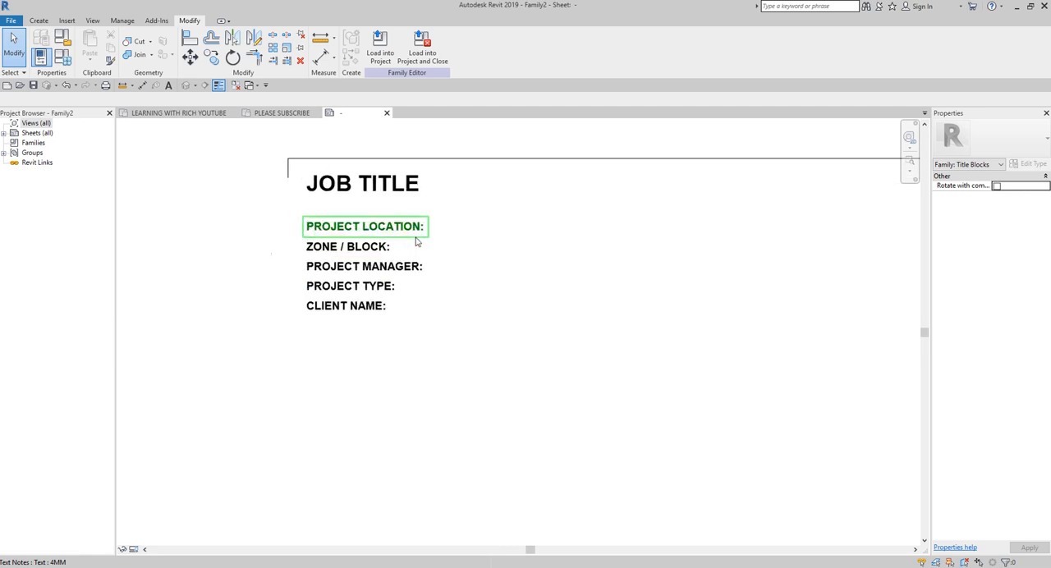
{"action": "middle_click_drag", "start_coordinate": [399, 312], "coordinate": [398, 311]}
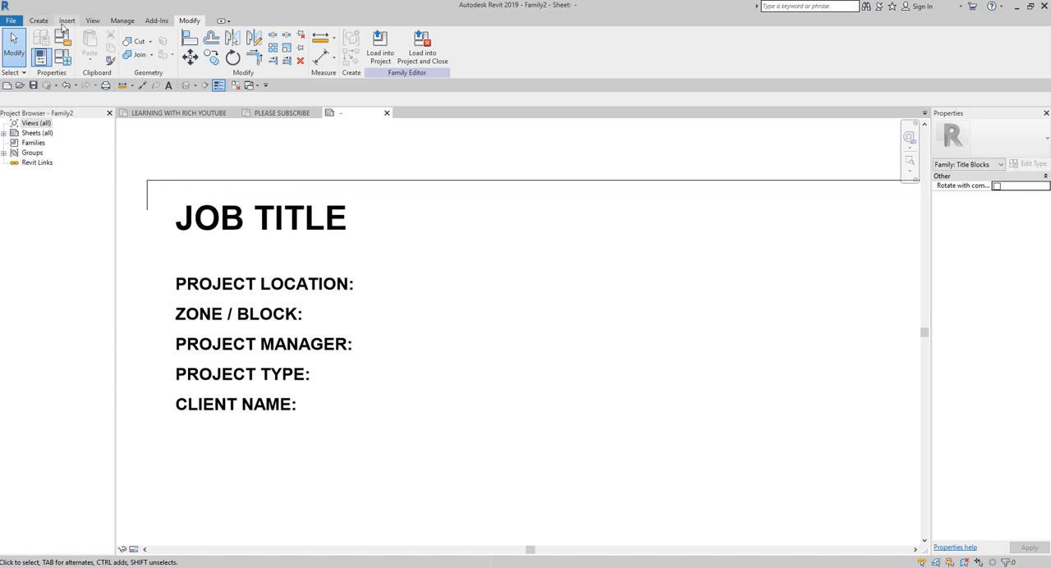
Step: Review the shared parameters in the TITLEBLOCK group, checking for PROJECT LOCATION, and close the list
{"action": "left_click", "coordinate": [42, 22]}
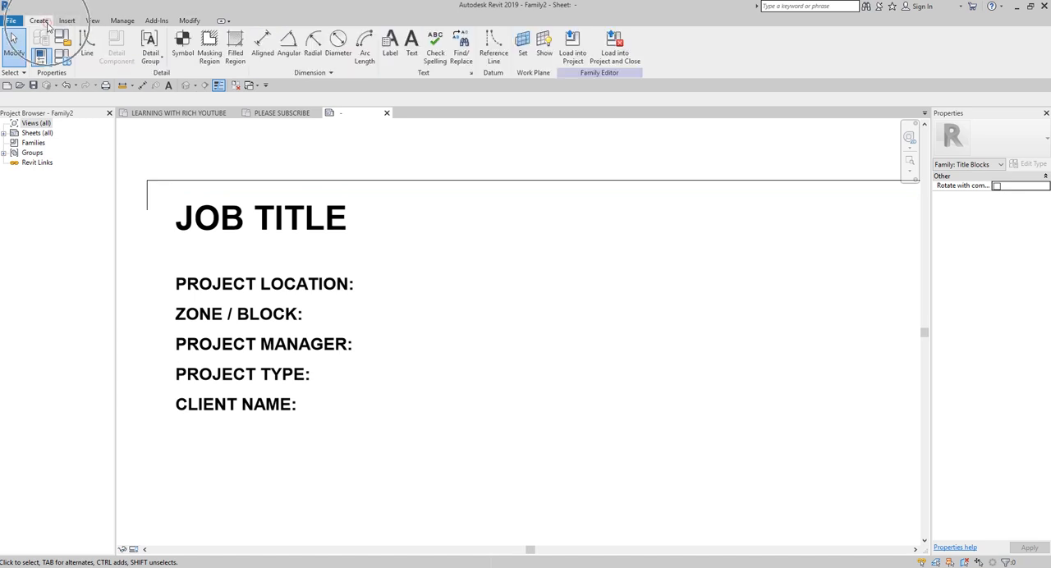
{"action": "left_click", "coordinate": [122, 23]}
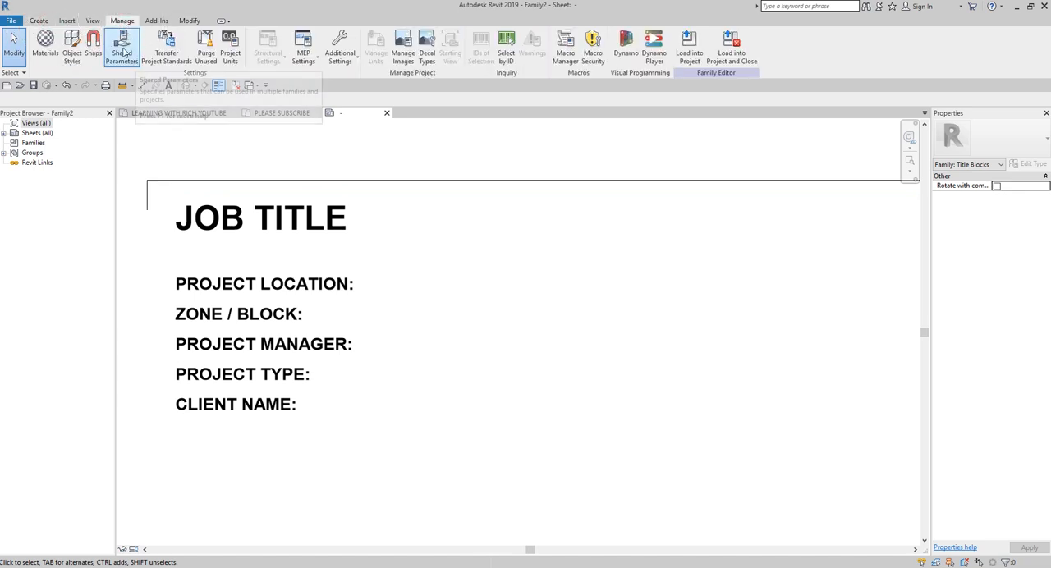
{"action": "left_click", "coordinate": [123, 52]}
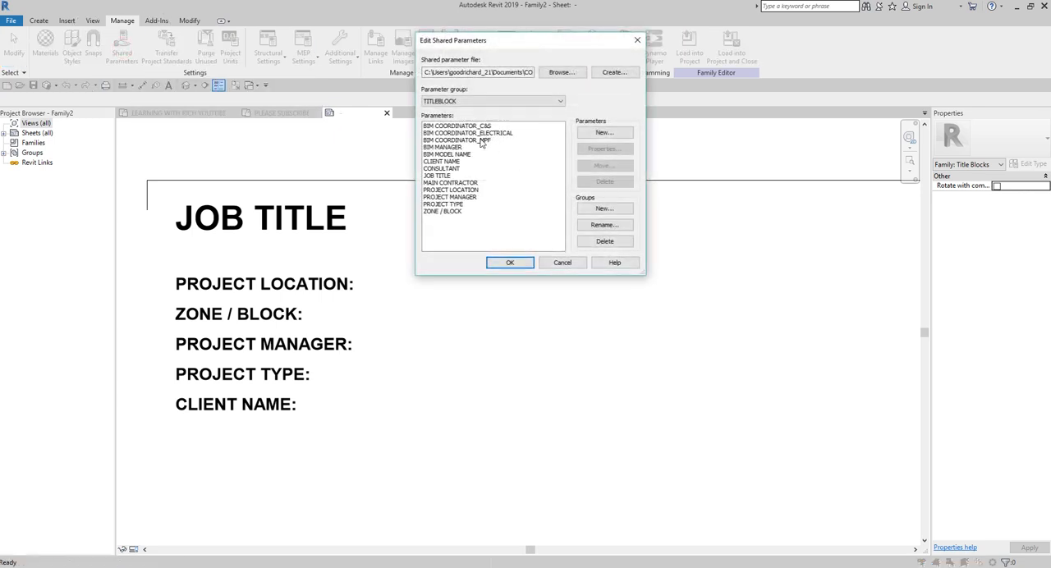
{"action": "left_click", "coordinate": [464, 190]}
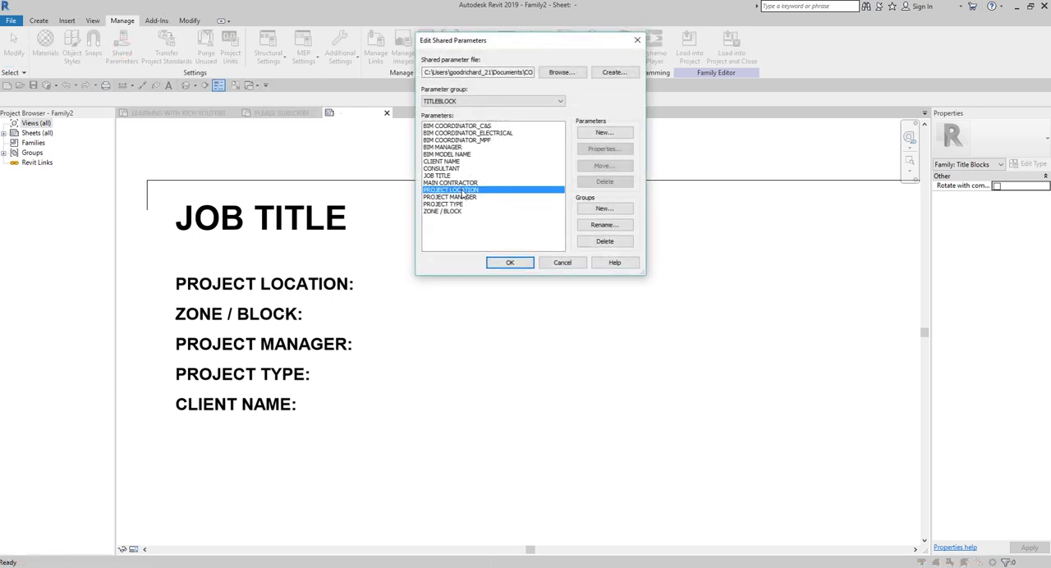
{"action": "left_click", "coordinate": [511, 262]}
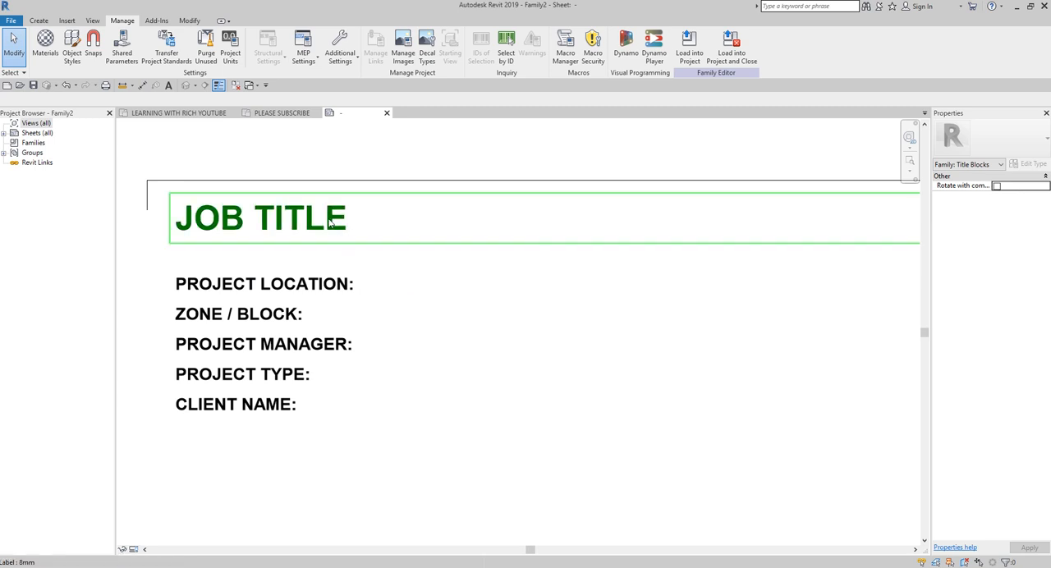
{"action": "left_click", "coordinate": [39, 21]}
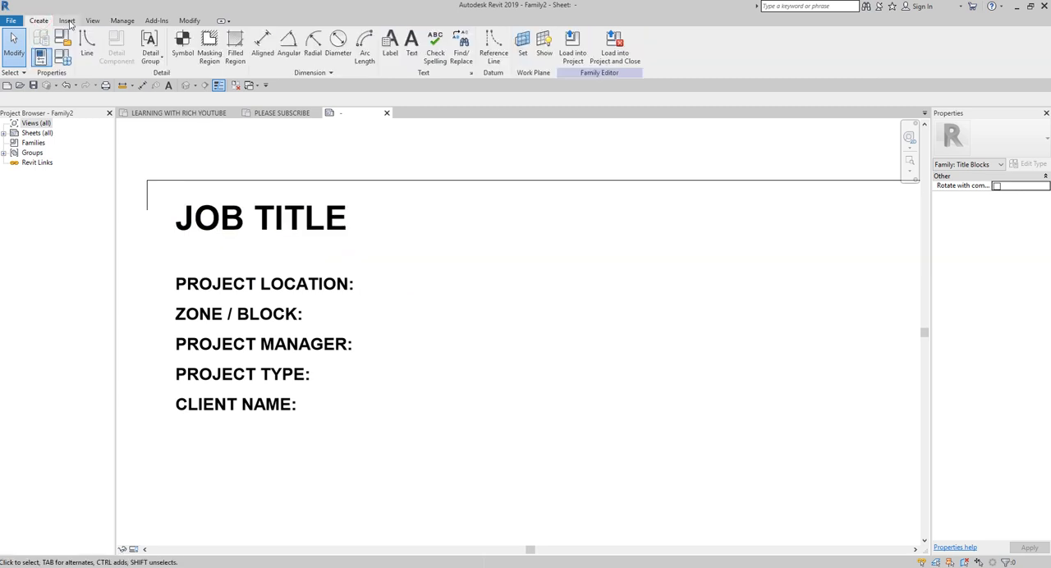
{"action": "left_click", "coordinate": [67, 21]}
{"action": "left_click", "coordinate": [121, 20]}
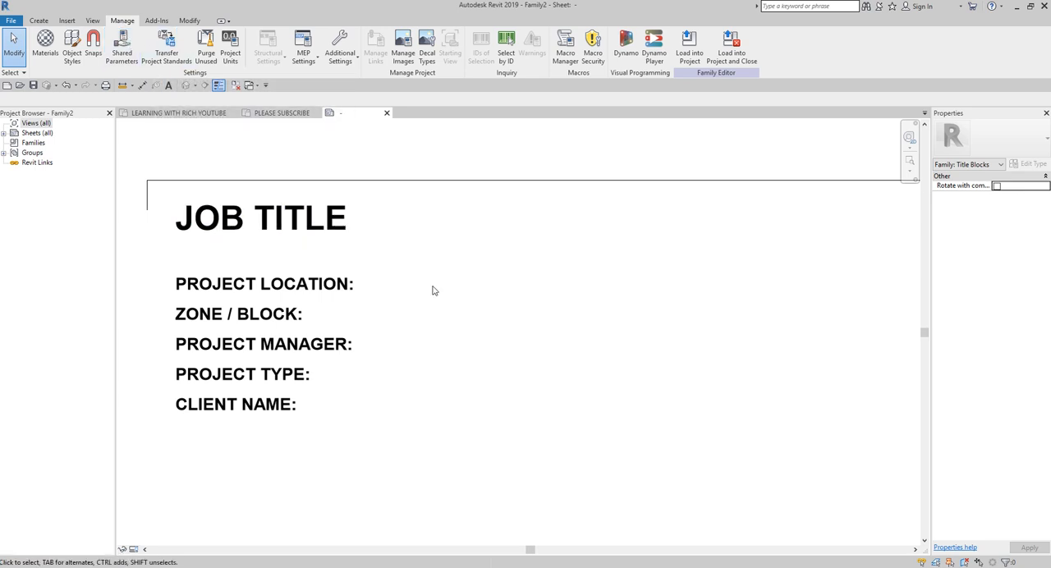
Step: Start a new label and duplicate its 8mm type as "4MM" with a text size of 4 mm
{"action": "left_click", "coordinate": [39, 21]}
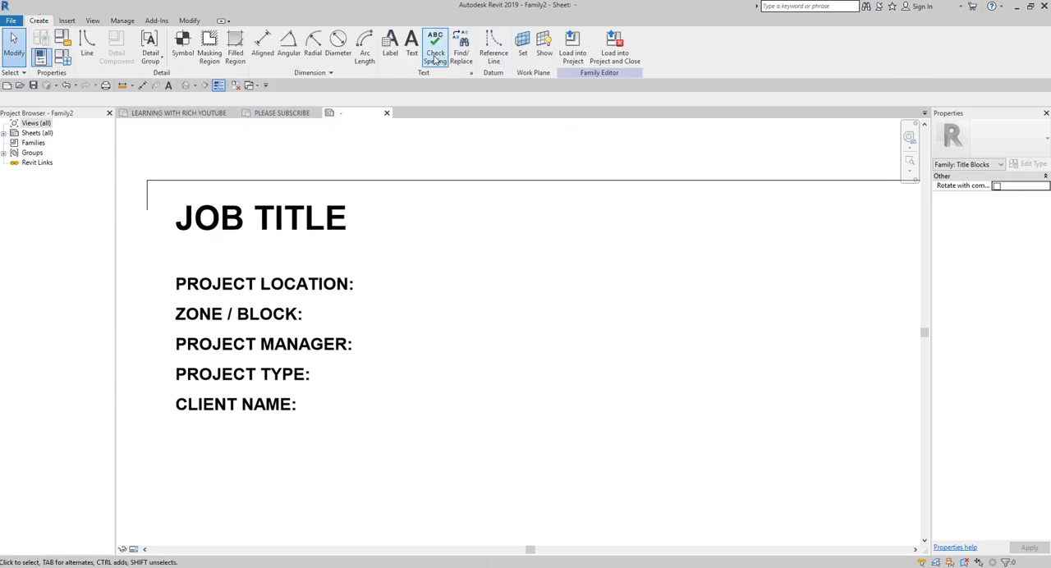
{"action": "left_click", "coordinate": [391, 51]}
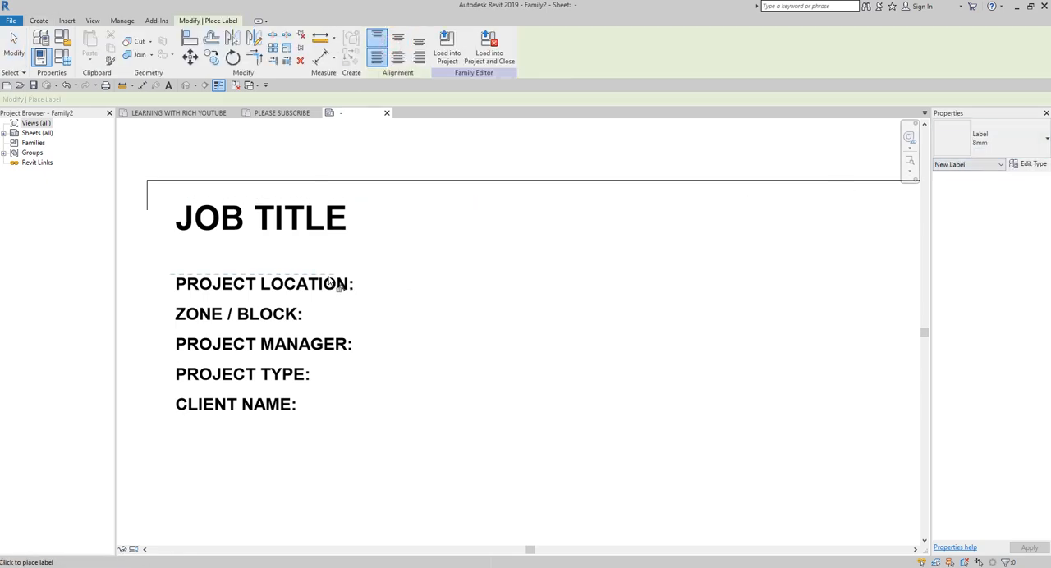
{"action": "left_click", "coordinate": [1033, 164]}
{"action": "left_click", "coordinate": [709, 158]}
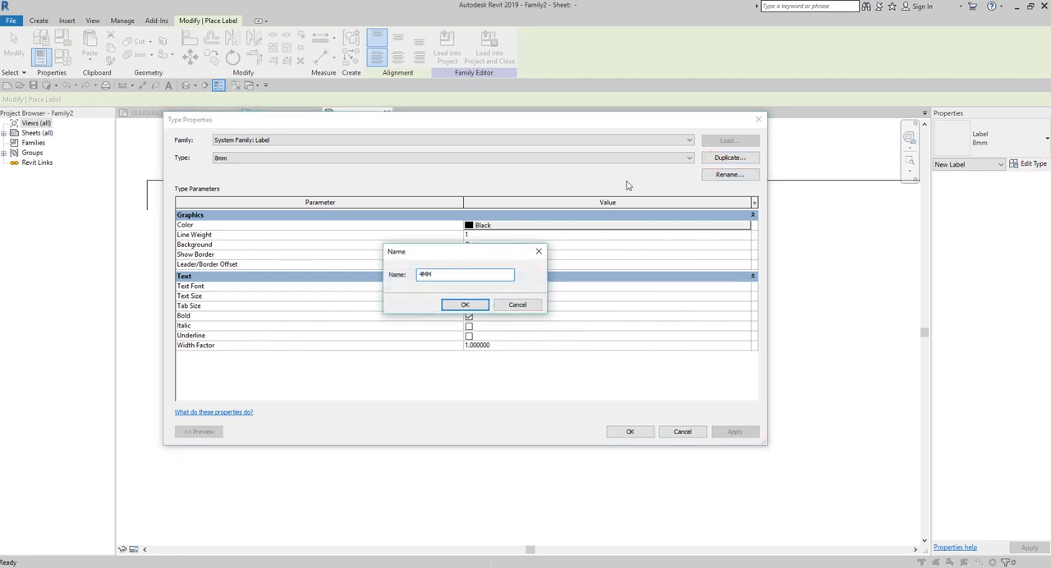
{"action": "type", "text": "4MM"}
{"action": "left_click", "coordinate": [465, 305]}
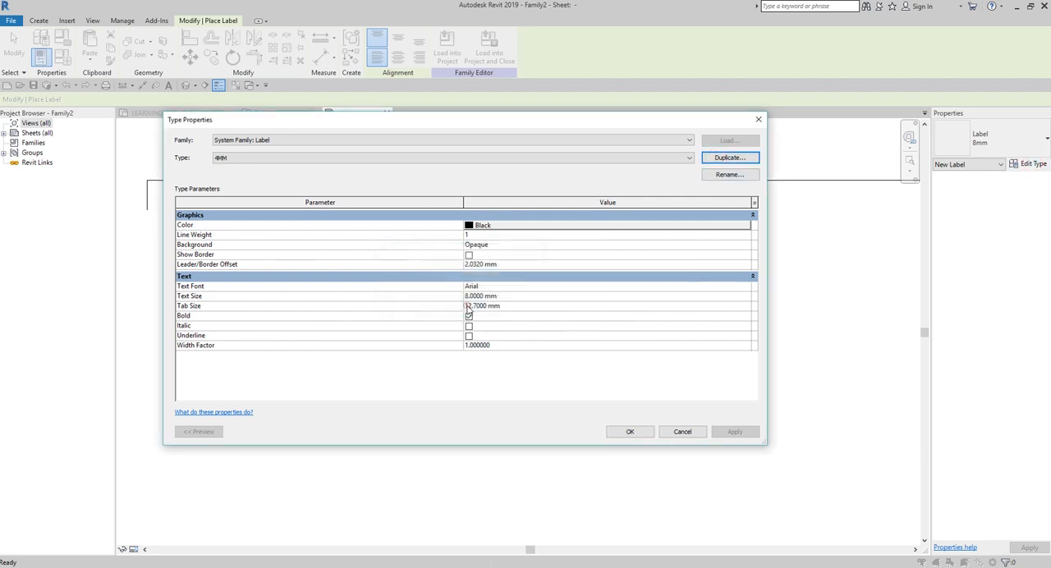
{"action": "left_click", "coordinate": [518, 299]}
{"action": "type", "text": "4"}
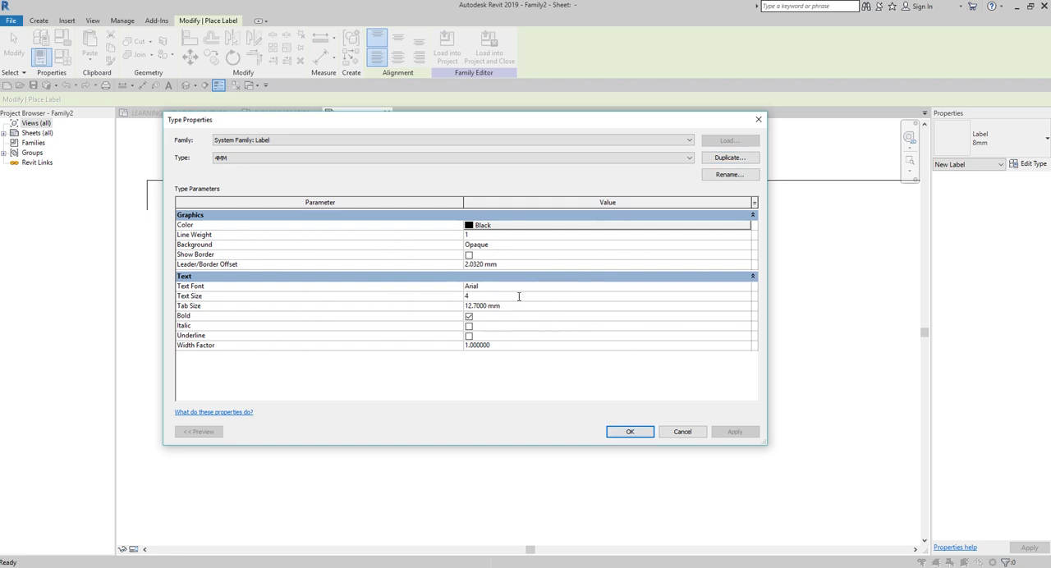
{"action": "left_click", "coordinate": [629, 432]}
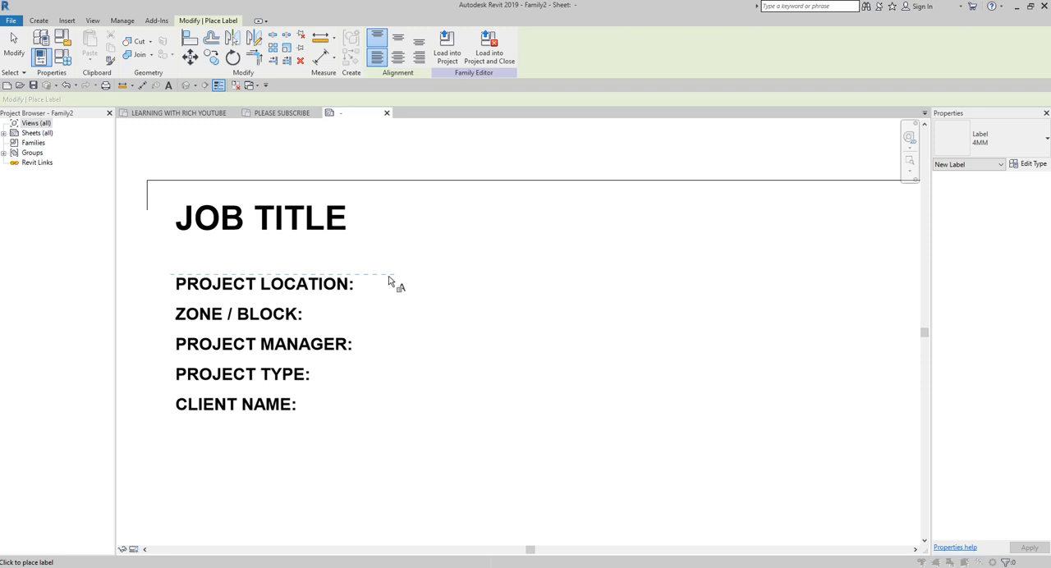
Step: Place a 4MM label beside the PROJECT LOCATION: text and begin choosing a shared parameter to add to its available fields
{"action": "left_click", "coordinate": [390, 281]}
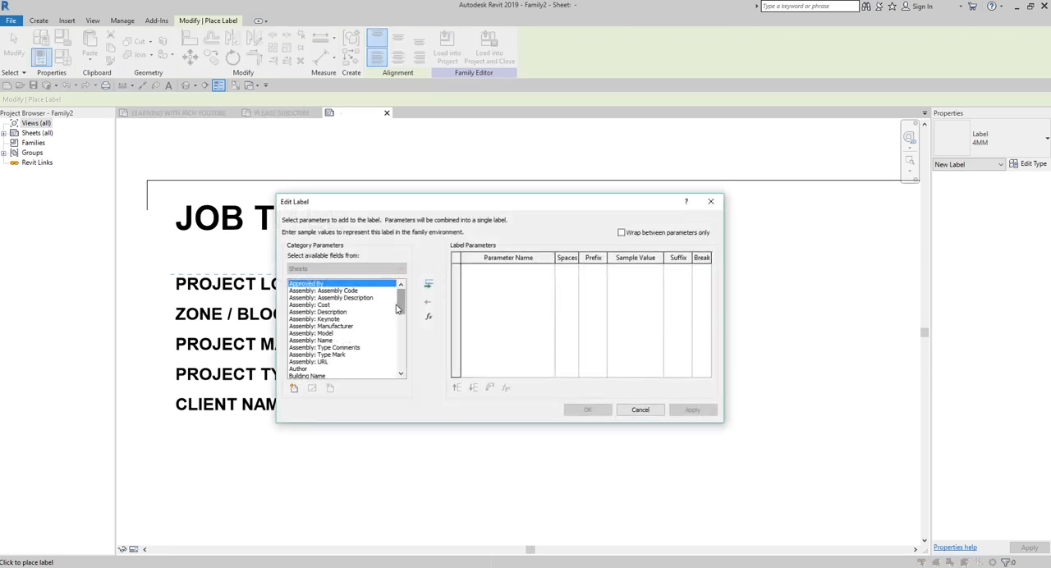
{"action": "left_click_drag", "start_coordinate": [400, 300], "coordinate": [398, 359]}
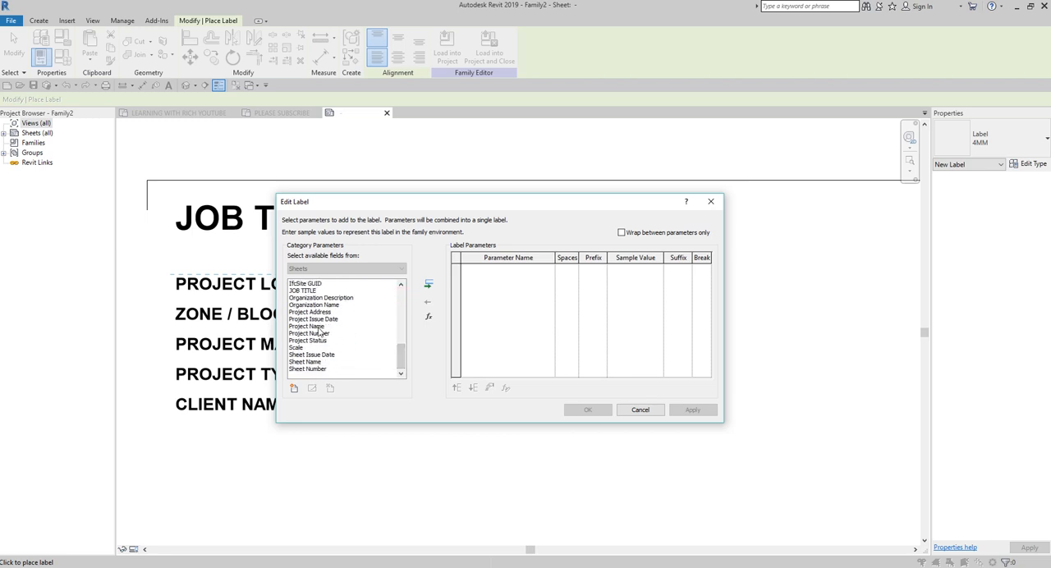
{"action": "left_click", "coordinate": [294, 388]}
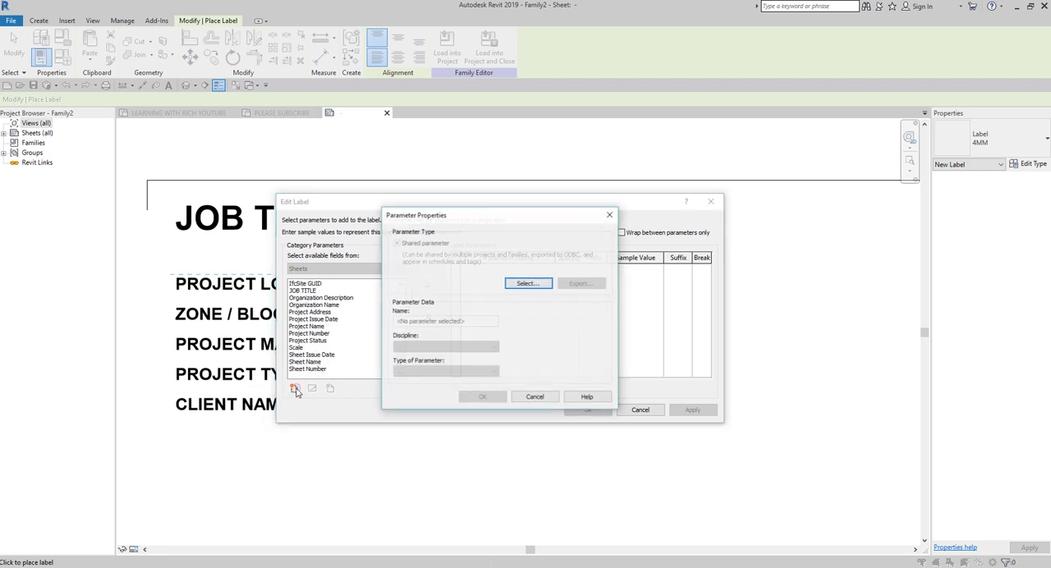
{"action": "left_click", "coordinate": [528, 284]}
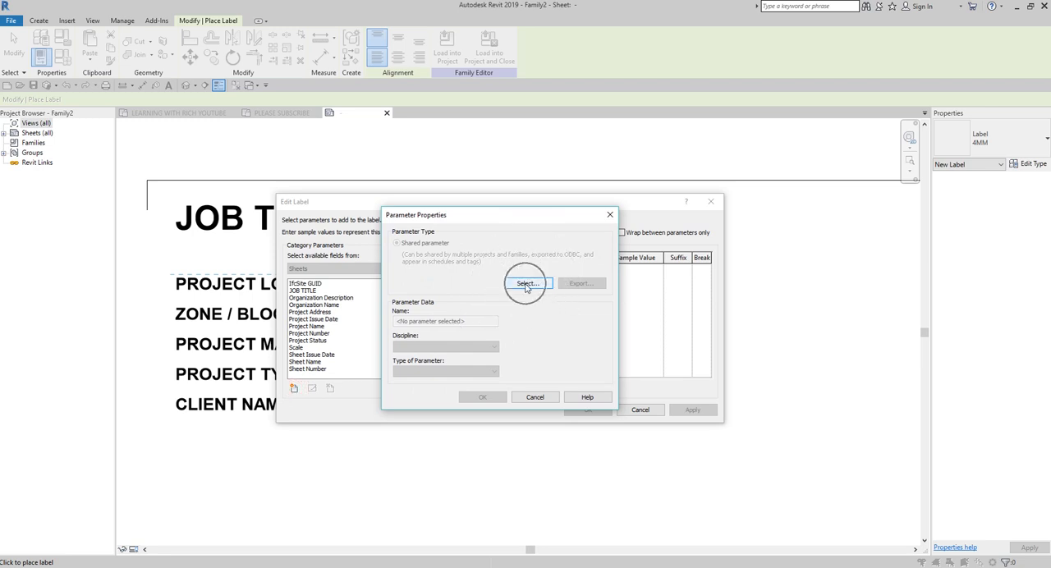
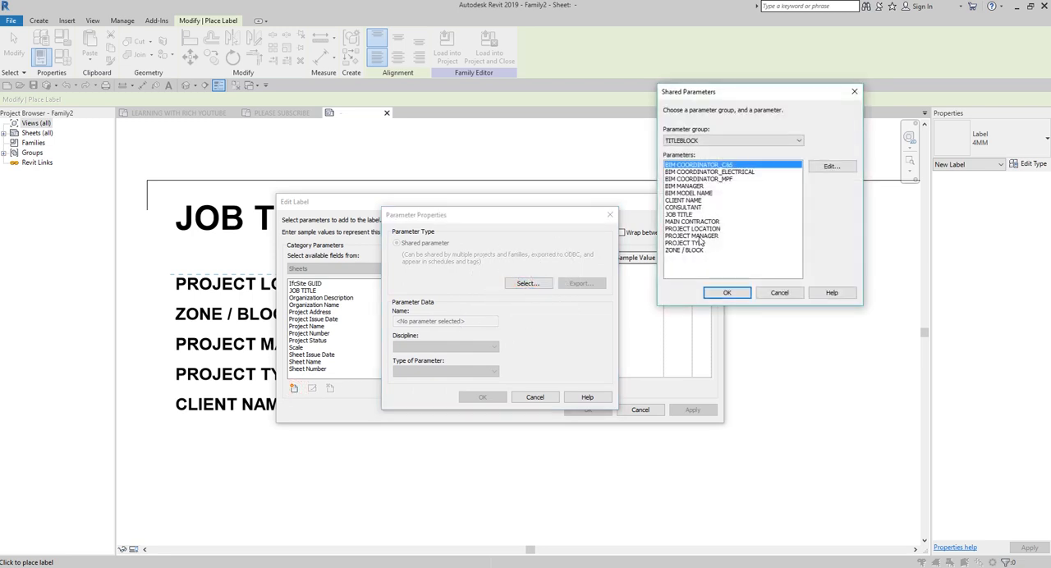
Step: Add the shared parameter PROJECT LOCATION to the available fields, assign it to the new label and accept the label
{"action": "left_click", "coordinate": [697, 229]}
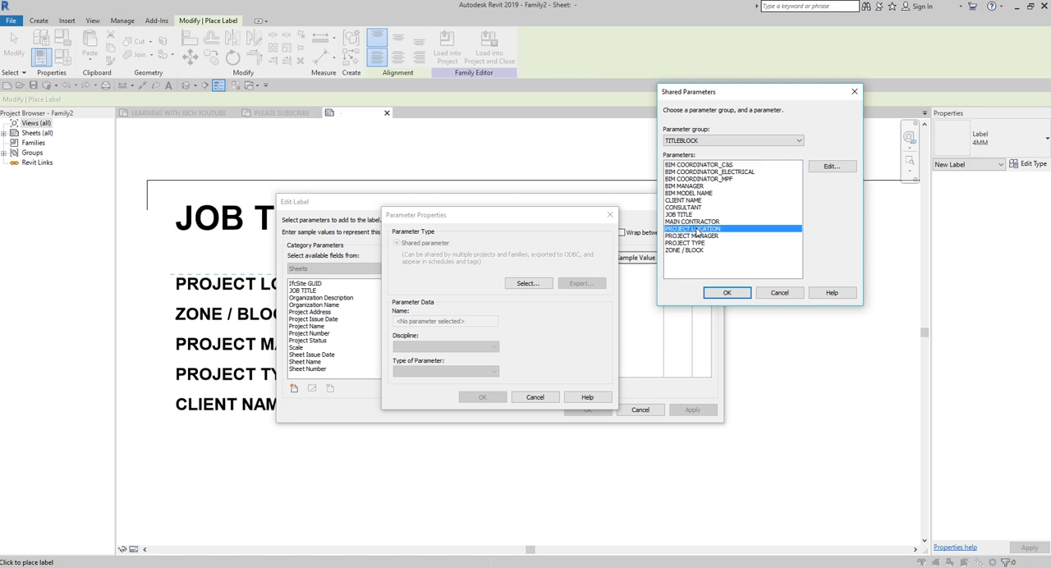
{"action": "left_click", "coordinate": [726, 292]}
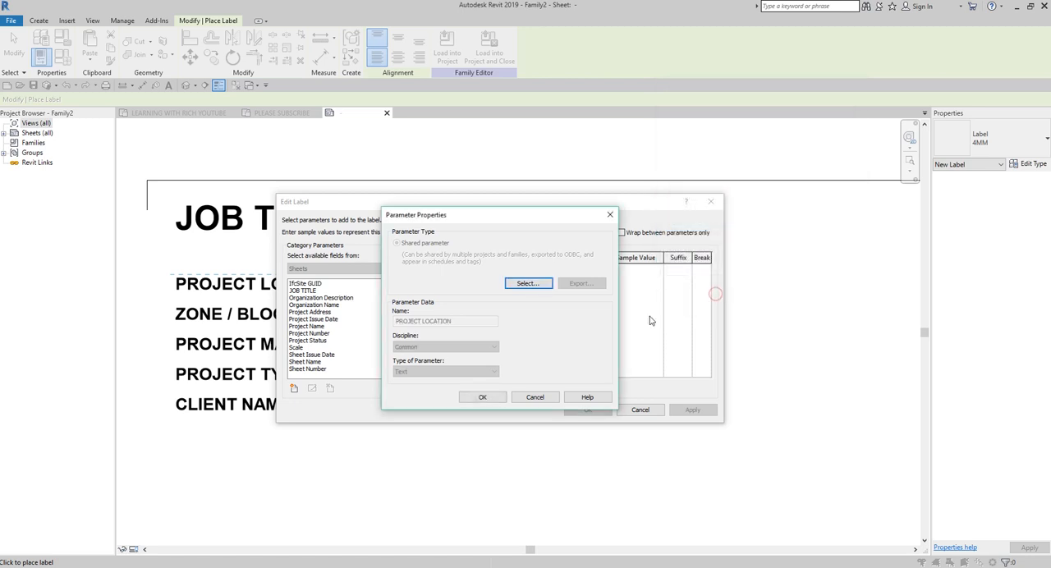
{"action": "left_click", "coordinate": [478, 398]}
{"action": "key", "text": "ctrl"}
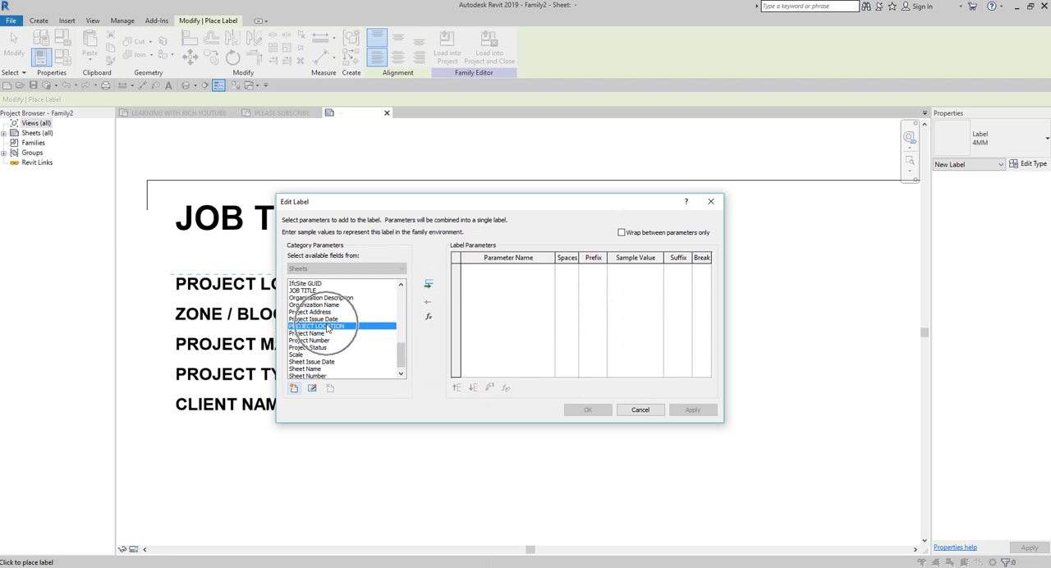
{"action": "left_click", "coordinate": [429, 285]}
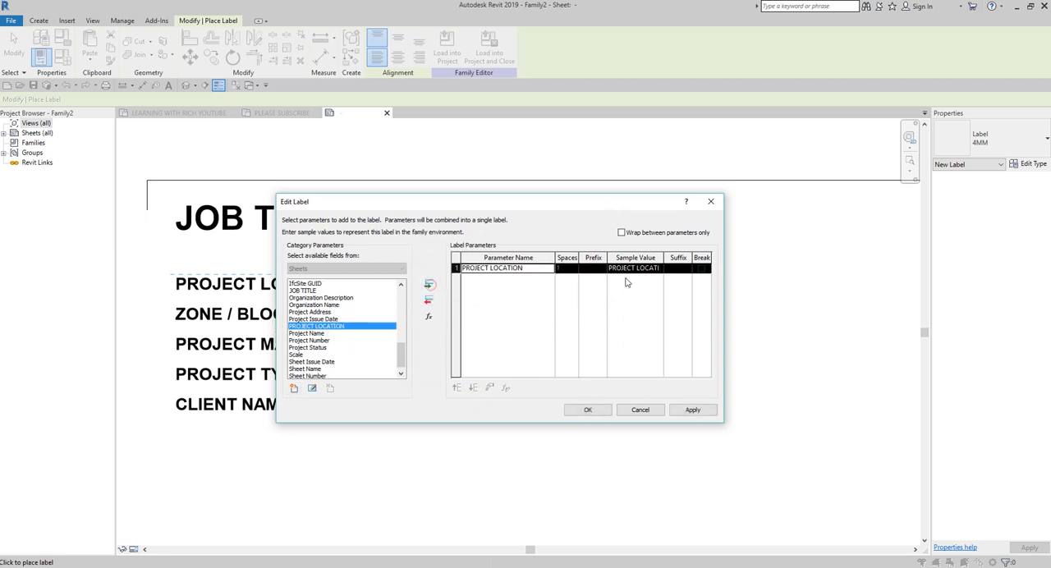
{"action": "key", "text": "ctrl"}
{"action": "left_click", "coordinate": [608, 411]}
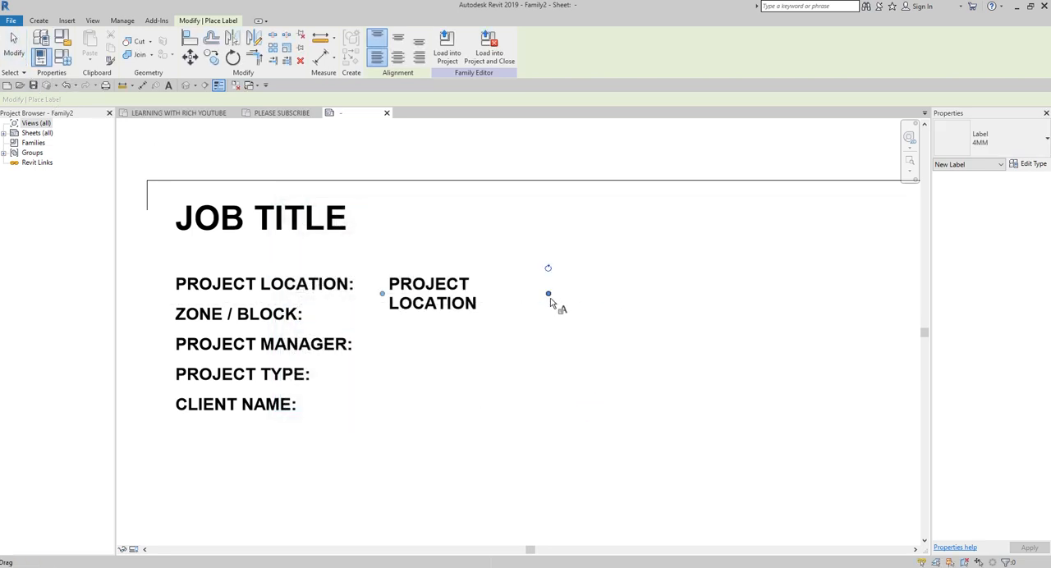
Step: Widen the PROJECT LOCATION label well past its text so it fits on one line, and end label placement
{"action": "left_click_drag", "start_coordinate": [549, 294], "coordinate": [698, 293]}
{"action": "scroll", "coordinate": [627, 314], "scroll_direction": "down", "scroll_amount": 2}
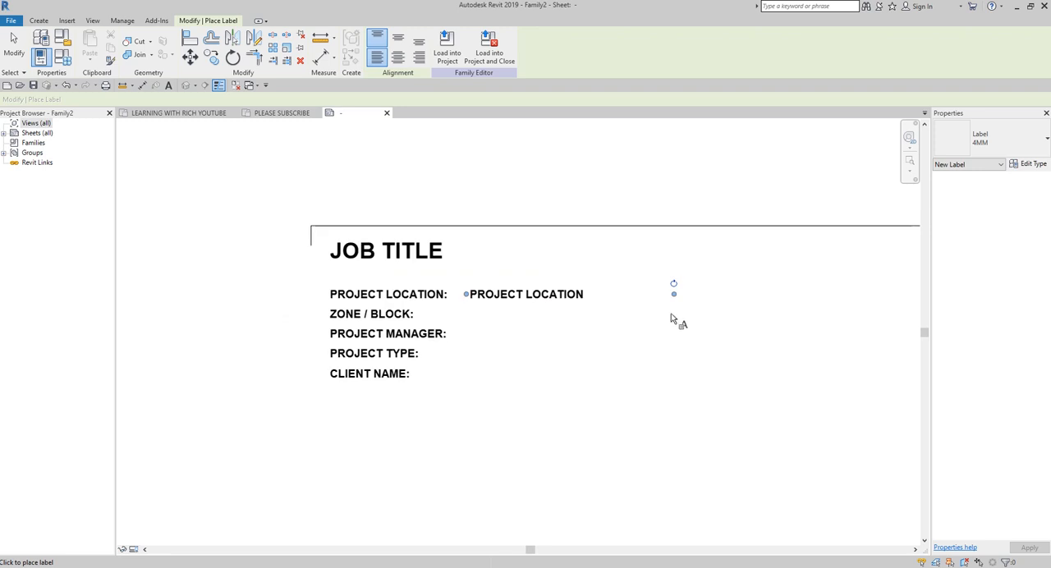
{"action": "scroll", "coordinate": [715, 336], "scroll_direction": "down", "scroll_amount": 3}
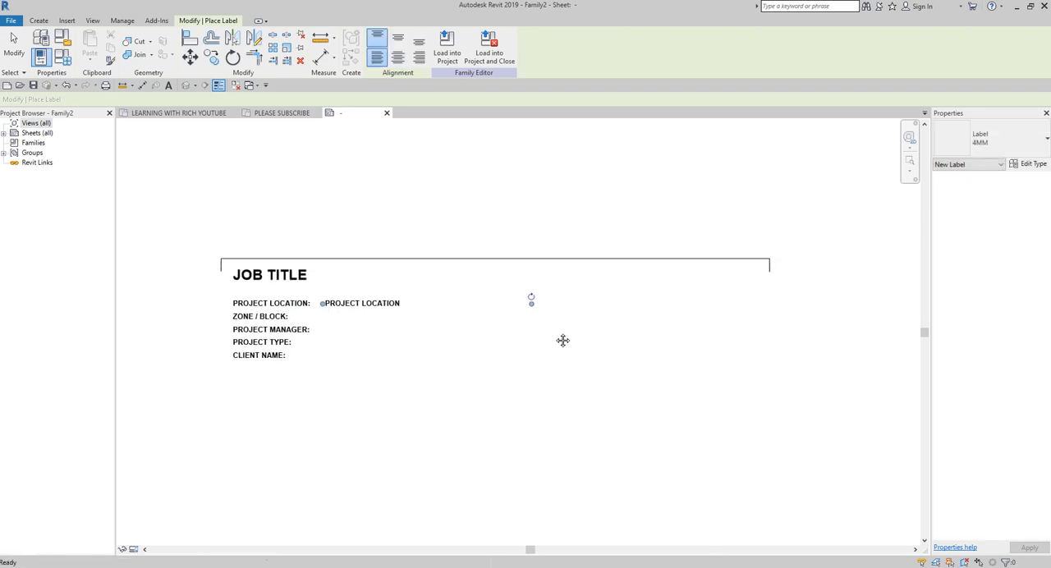
{"action": "left_click_drag", "start_coordinate": [534, 307], "coordinate": [634, 303]}
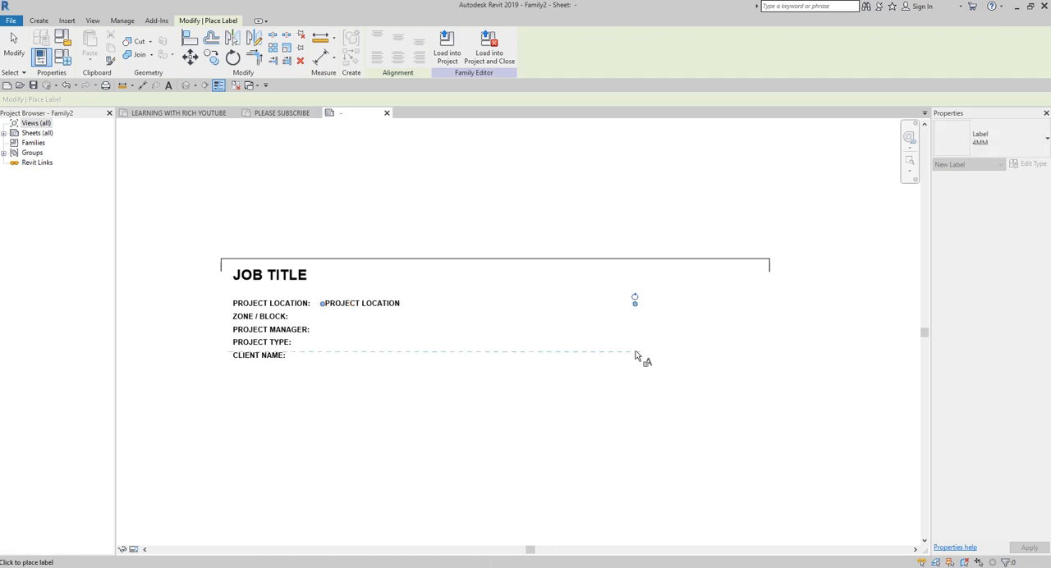
{"action": "scroll", "coordinate": [271, 342], "scroll_direction": "up", "scroll_amount": 3}
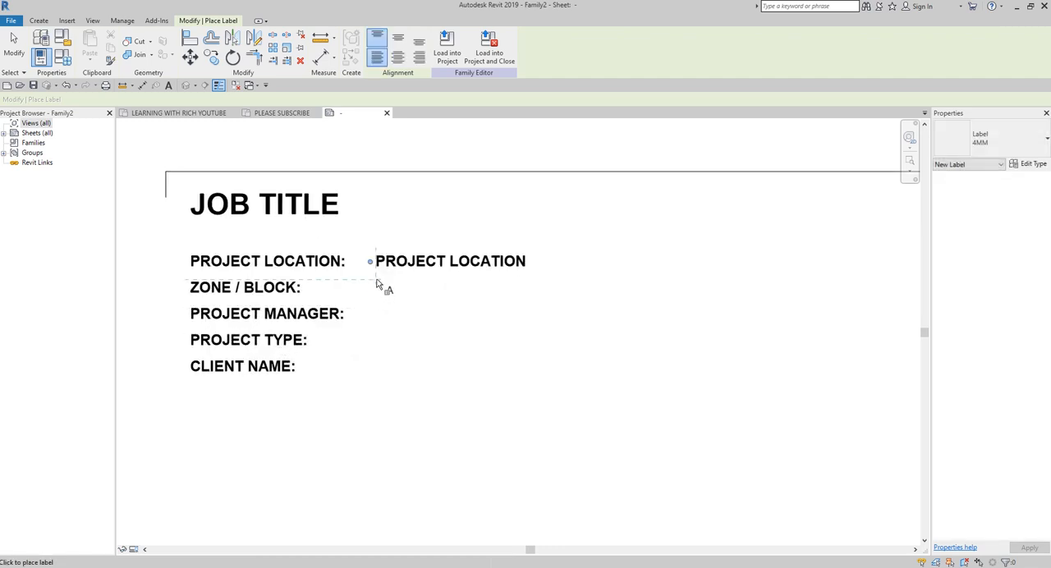
{"action": "left_click", "coordinate": [376, 282]}
{"action": "left_click", "coordinate": [14, 44]}
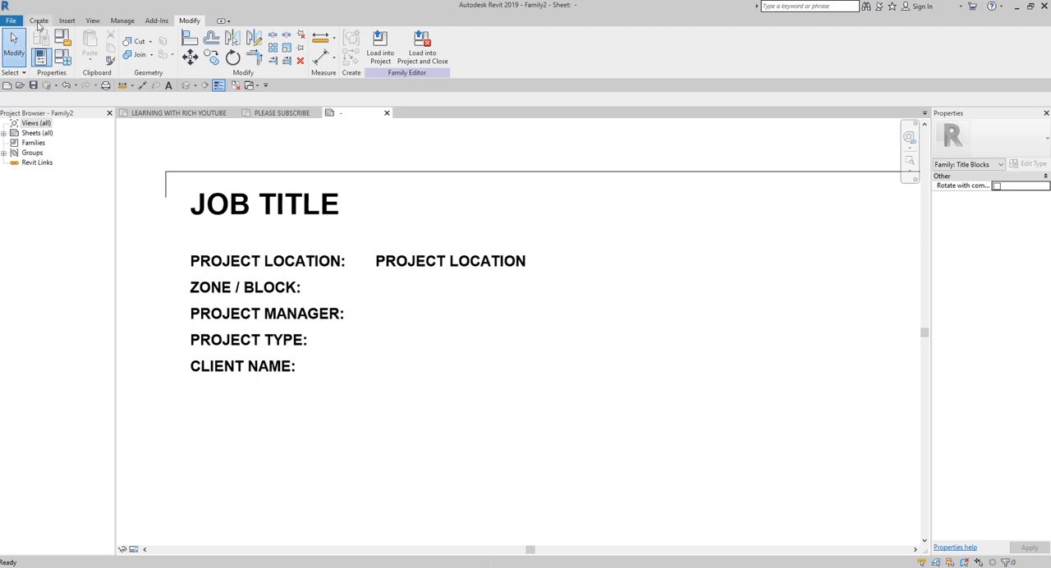
Step: Place a 4MM label beside the ZONE / BLOCK: text, aligned under PROJECT LOCATION, and add the shared parameter ZONE / BLOCK to its available fields
{"action": "left_click", "coordinate": [38, 21]}
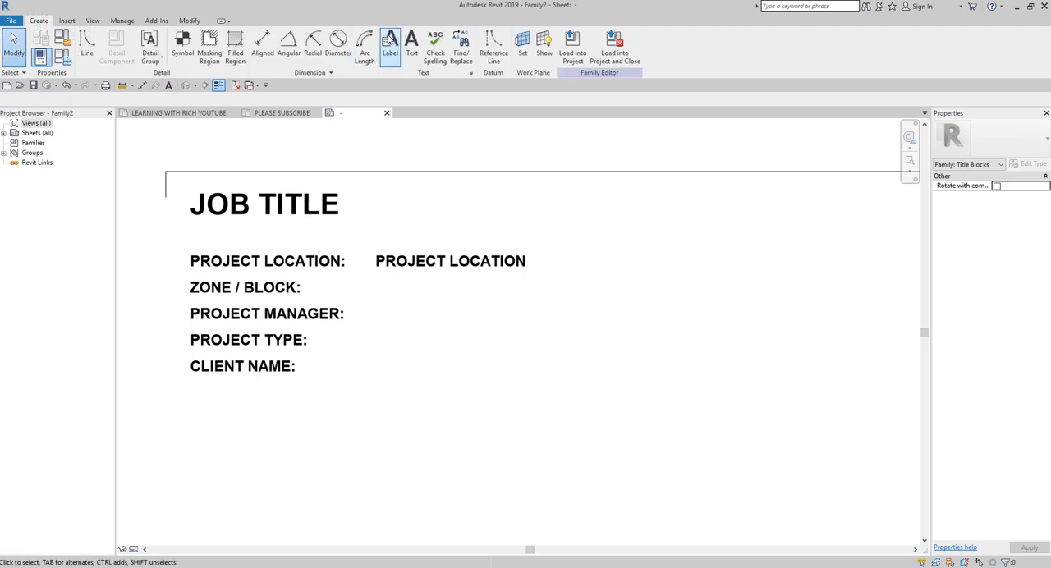
{"action": "left_click", "coordinate": [390, 43]}
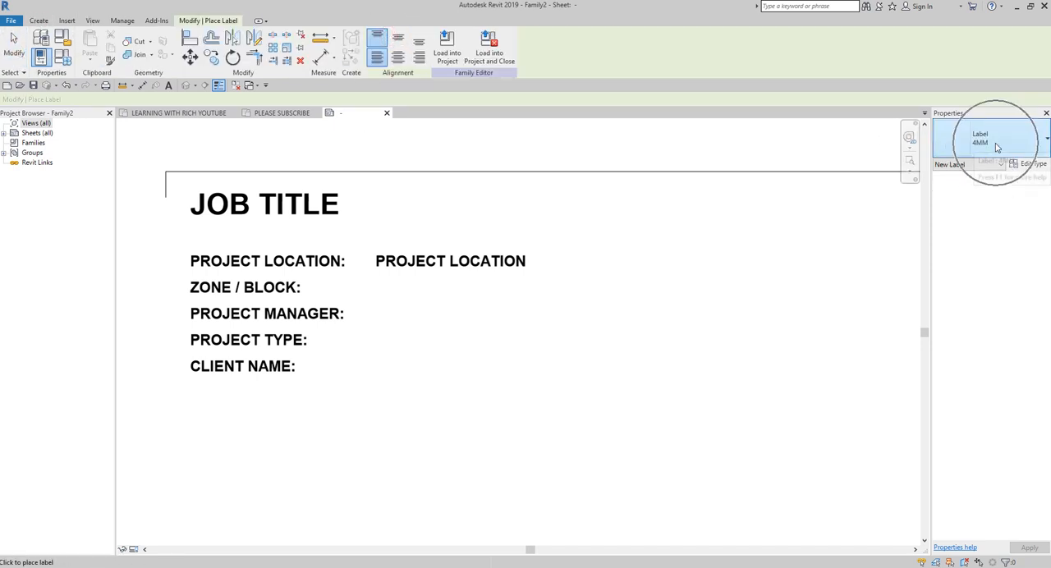
{"action": "left_click", "coordinate": [314, 286]}
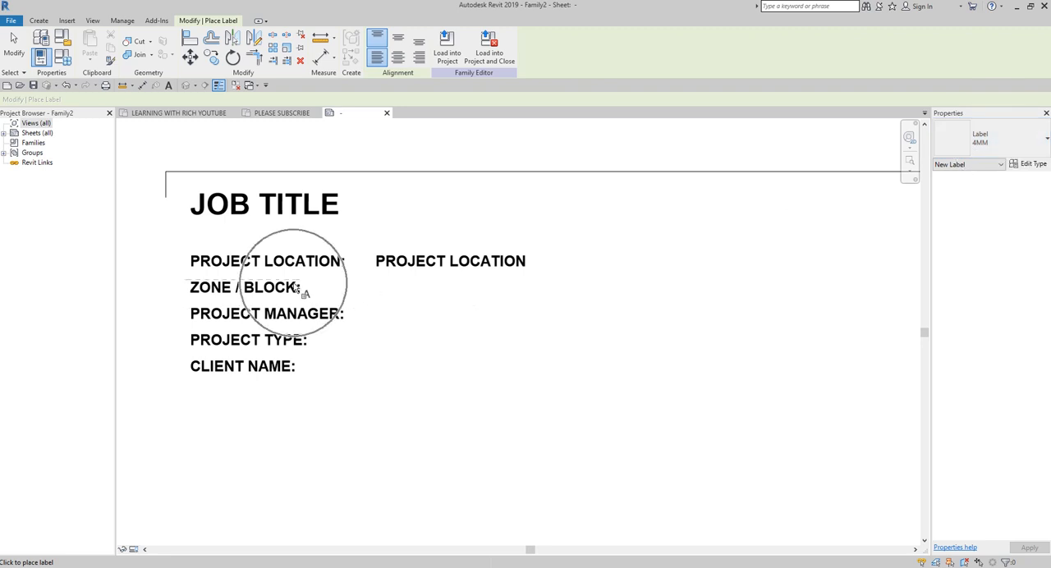
{"action": "left_click", "coordinate": [376, 284]}
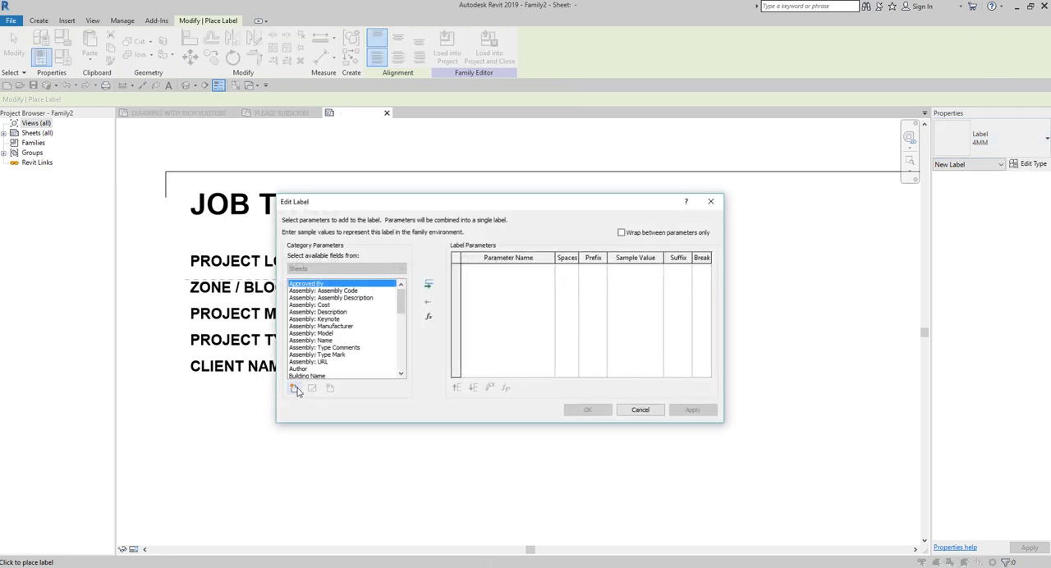
{"action": "left_click", "coordinate": [295, 389]}
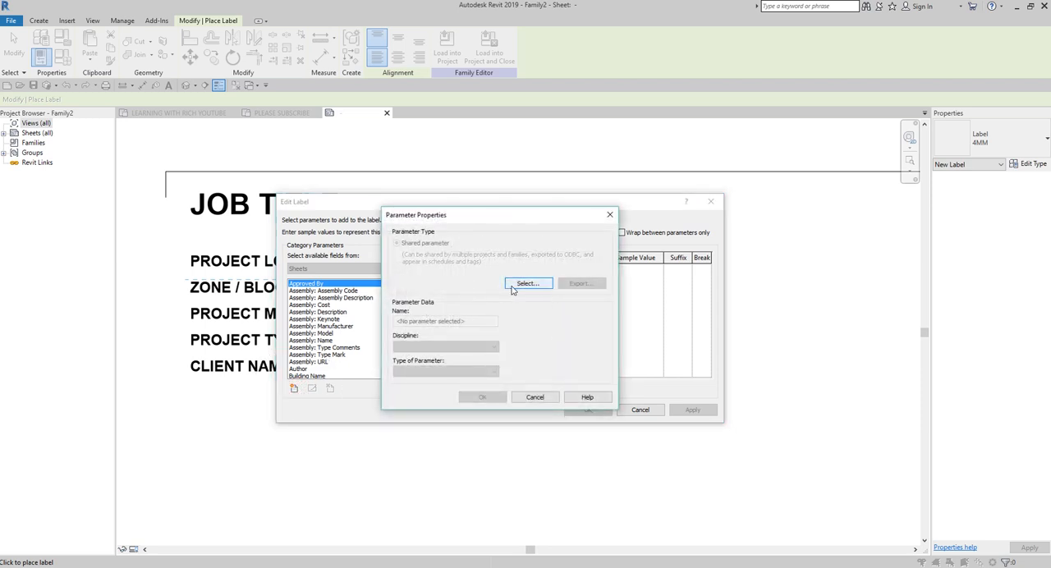
{"action": "left_click", "coordinate": [526, 284]}
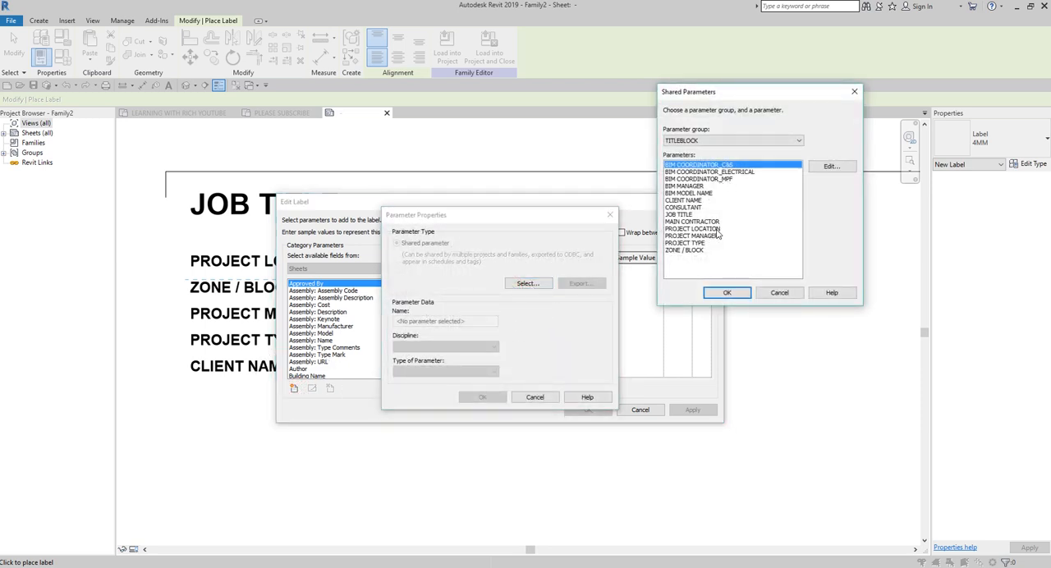
{"action": "left_click", "coordinate": [696, 251]}
{"action": "left_click", "coordinate": [727, 292]}
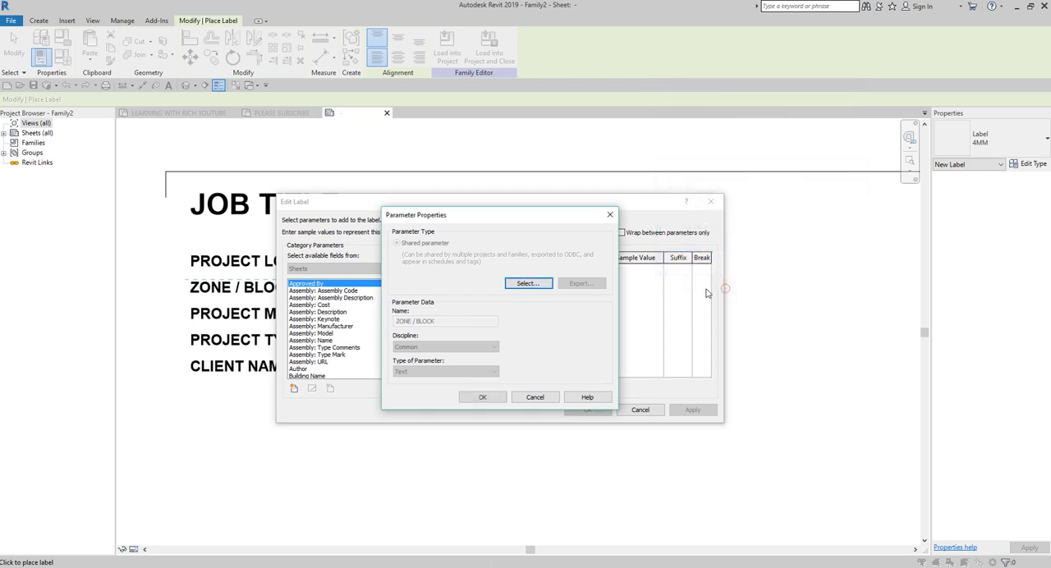
{"action": "left_click", "coordinate": [492, 398]}
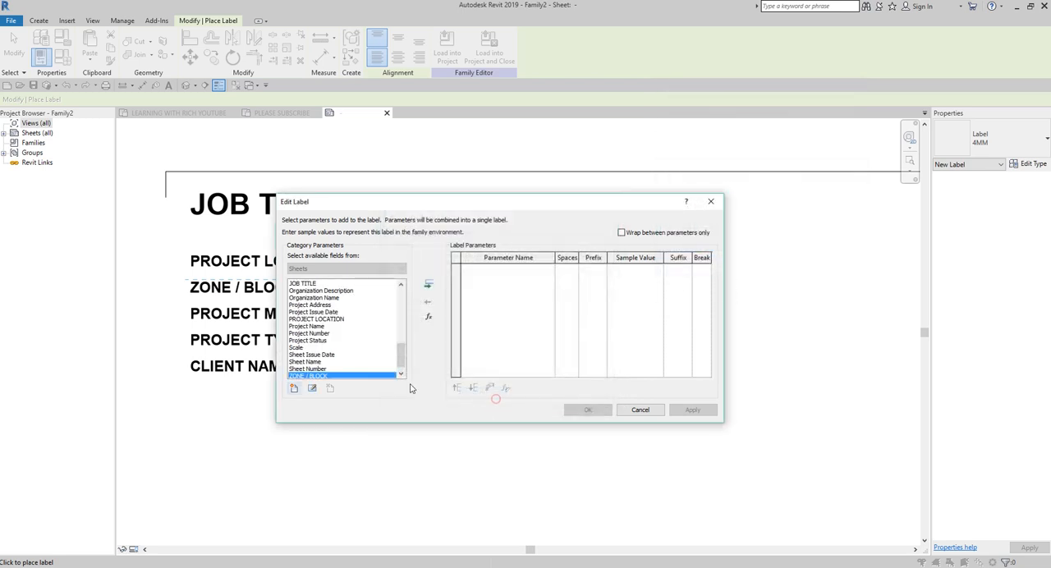
Step: Assign the ZONE / BLOCK parameter to the label, accept it and widen the label well past its text
{"action": "key", "text": "ctrl"}
{"action": "double_click", "coordinate": [321, 375]}
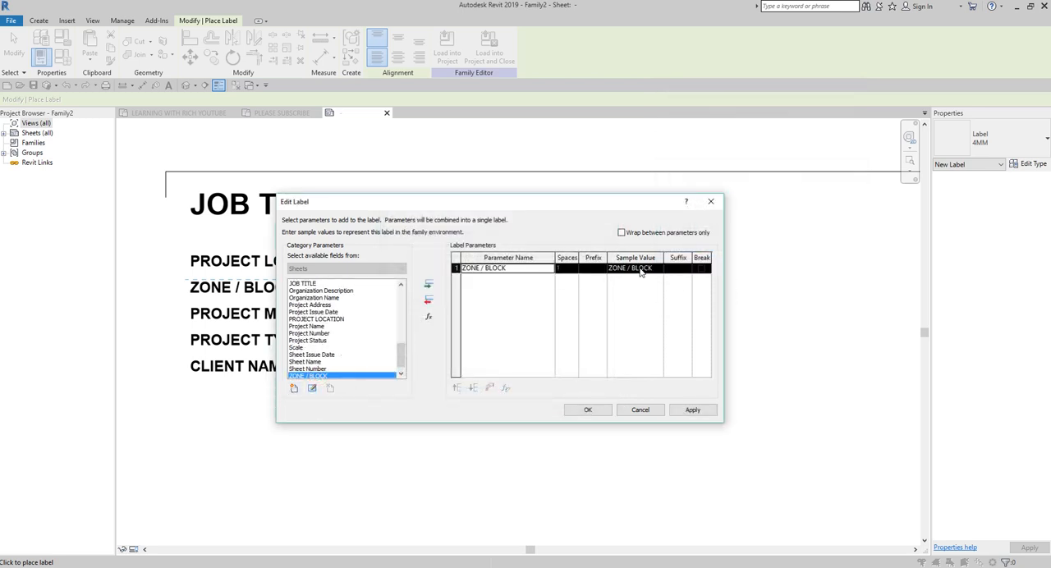
{"action": "key", "text": "ctrl"}
{"action": "left_click", "coordinate": [590, 410]}
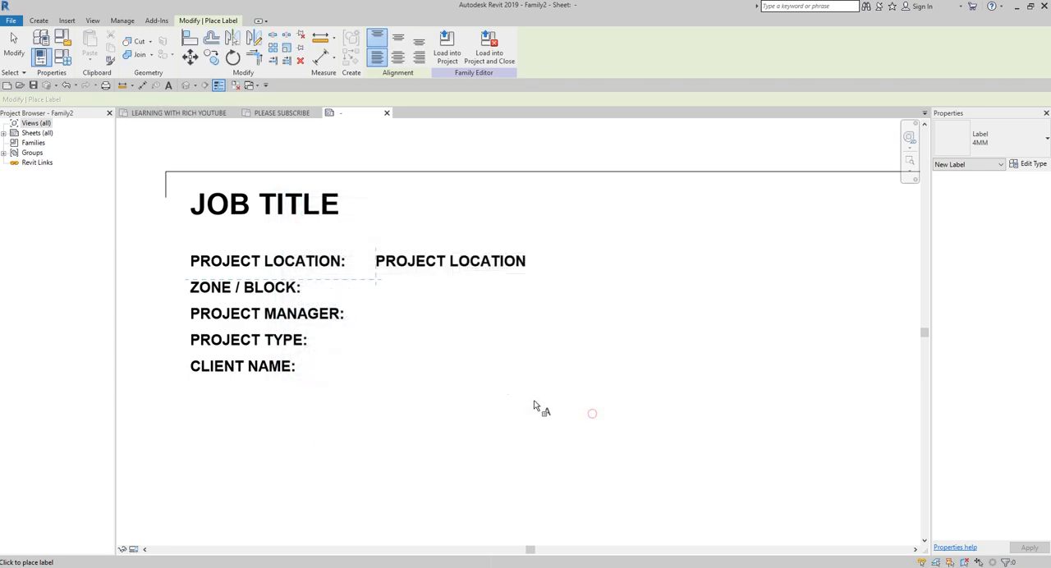
{"action": "left_click_drag", "start_coordinate": [514, 289], "coordinate": [807, 296]}
Step: Place an aligned 4MM label beside the PROJECT MANAGER: text using the shared parameter PROJECT MANAGER, and widen it to fit on one line
{"action": "left_click", "coordinate": [376, 306]}
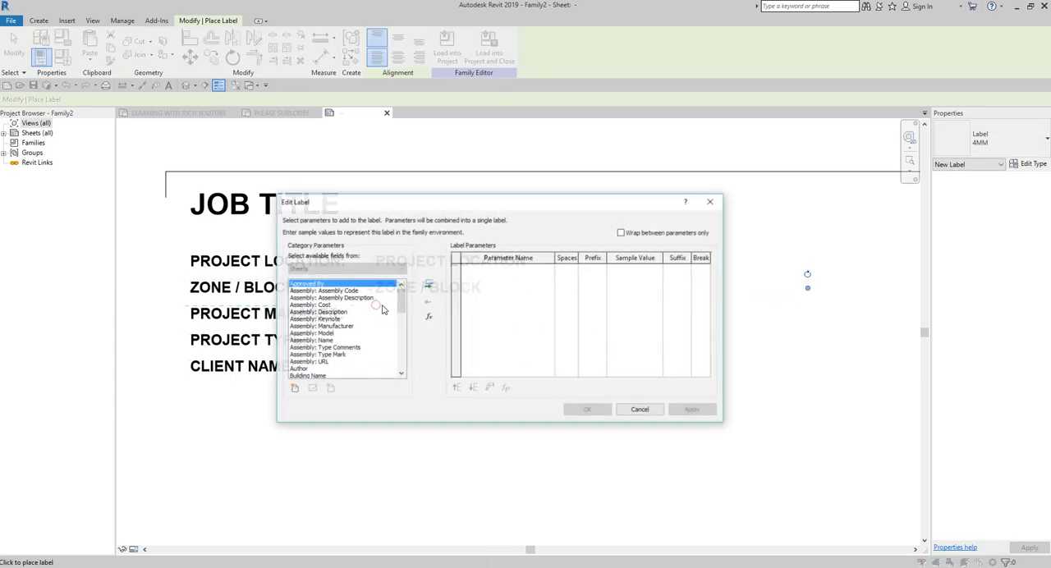
{"action": "left_click", "coordinate": [294, 389]}
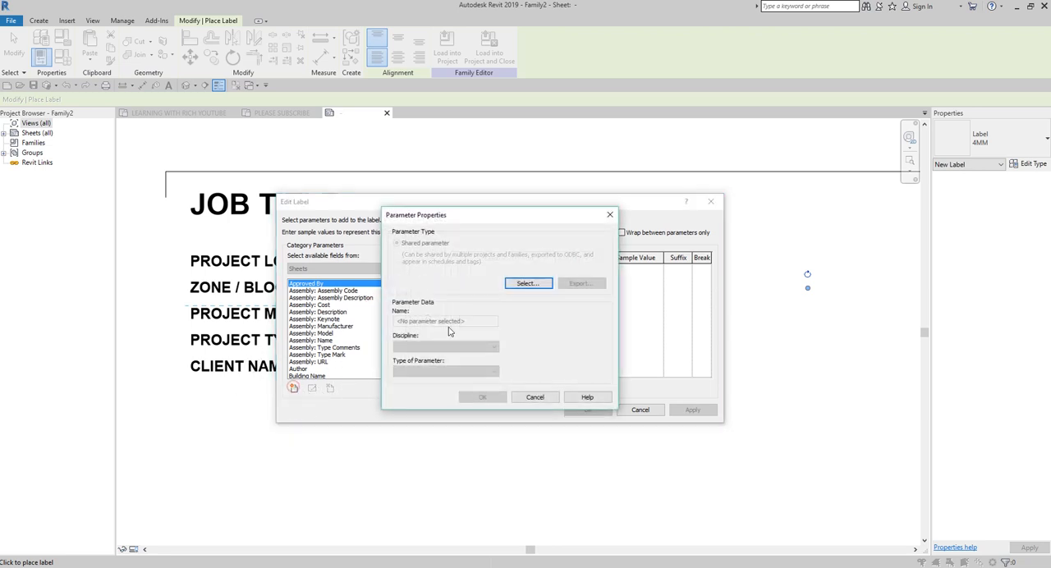
{"action": "left_click", "coordinate": [526, 284]}
{"action": "double_click", "coordinate": [707, 234]}
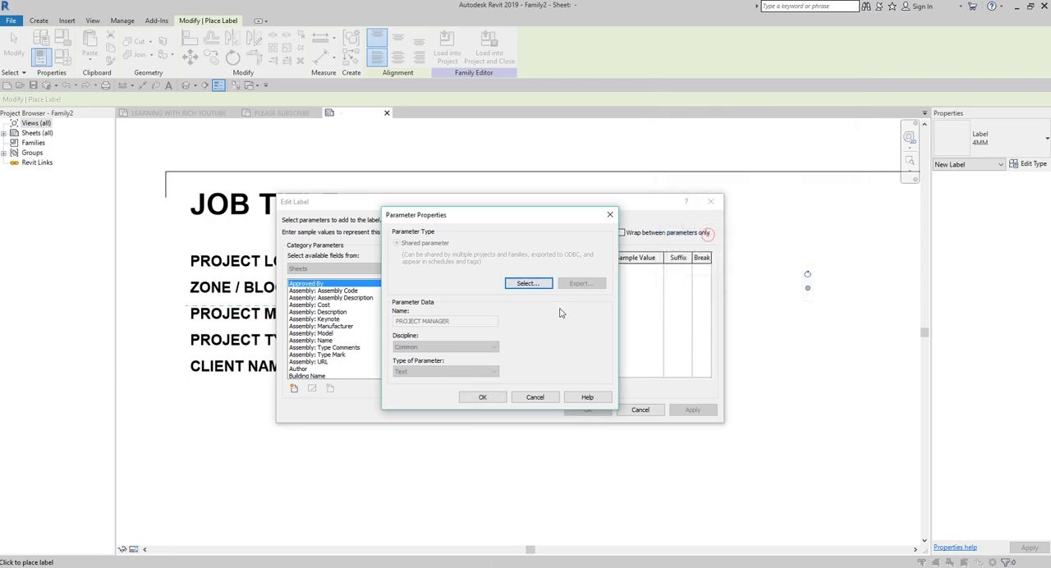
{"action": "left_click", "coordinate": [482, 397]}
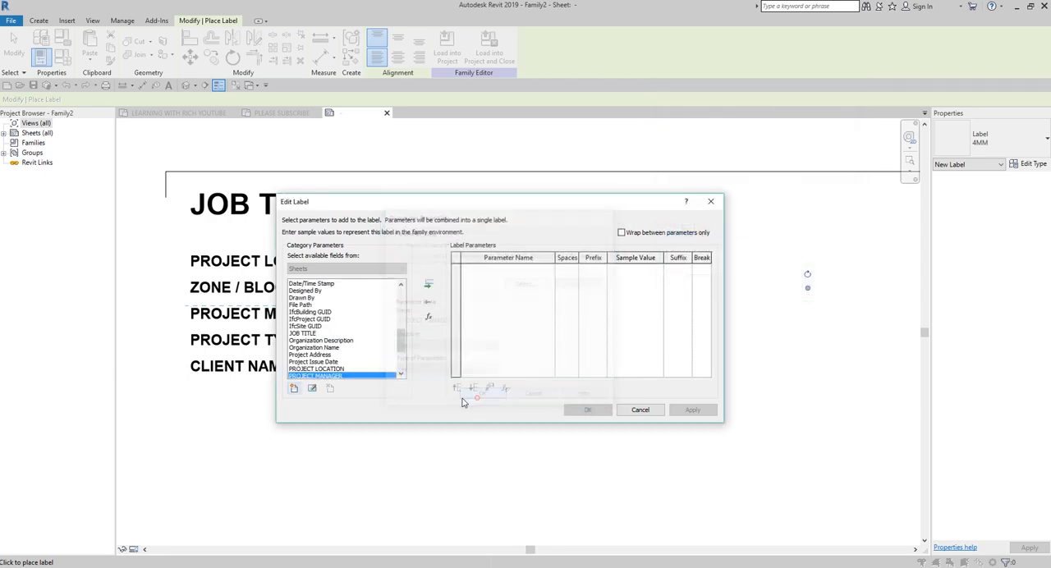
{"action": "double_click", "coordinate": [317, 376]}
{"action": "left_click", "coordinate": [587, 409]}
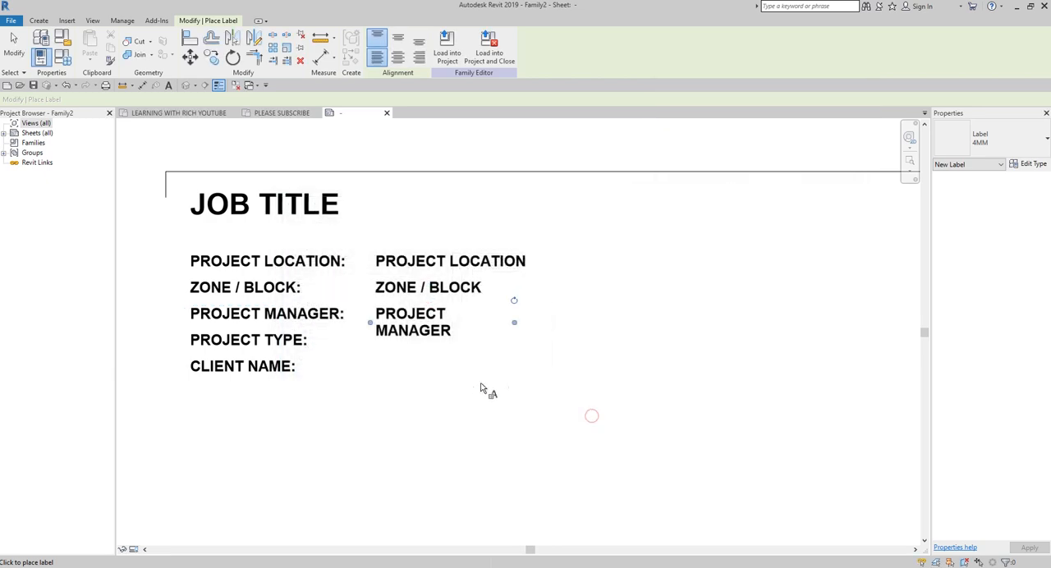
{"action": "left_click_drag", "start_coordinate": [515, 323], "coordinate": [828, 327]}
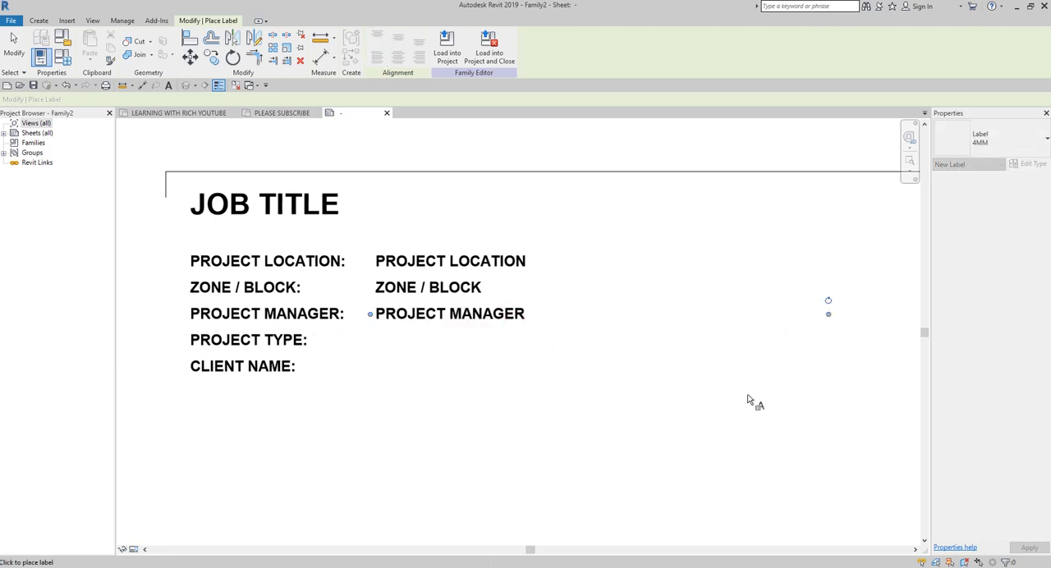
Step: Place an aligned 4MM label beside the PROJECT TYPE: text using the shared parameter PROJECT TYPE, and widen it well past its text
{"action": "left_click", "coordinate": [378, 338]}
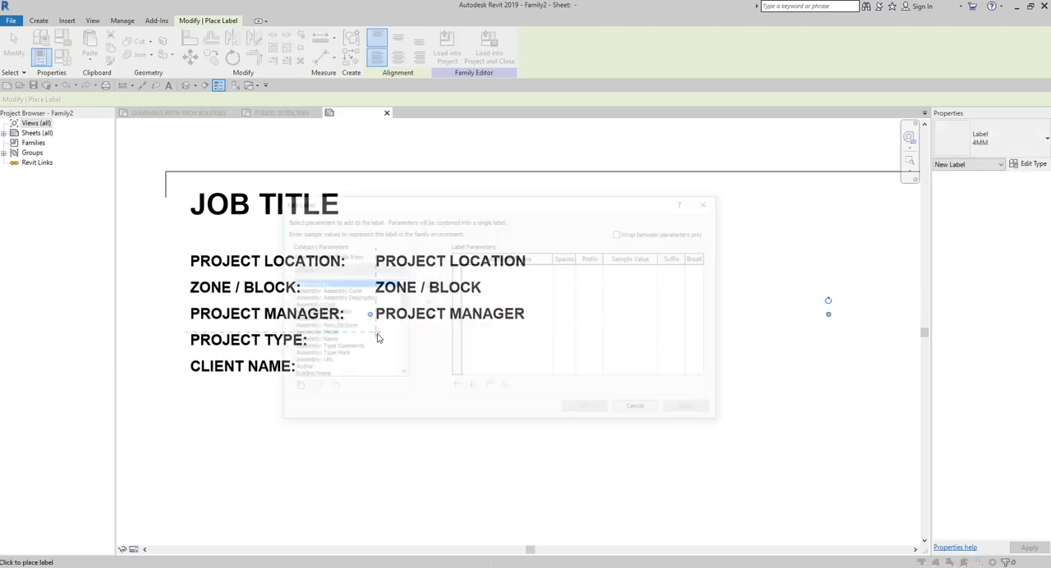
{"action": "left_click", "coordinate": [295, 388]}
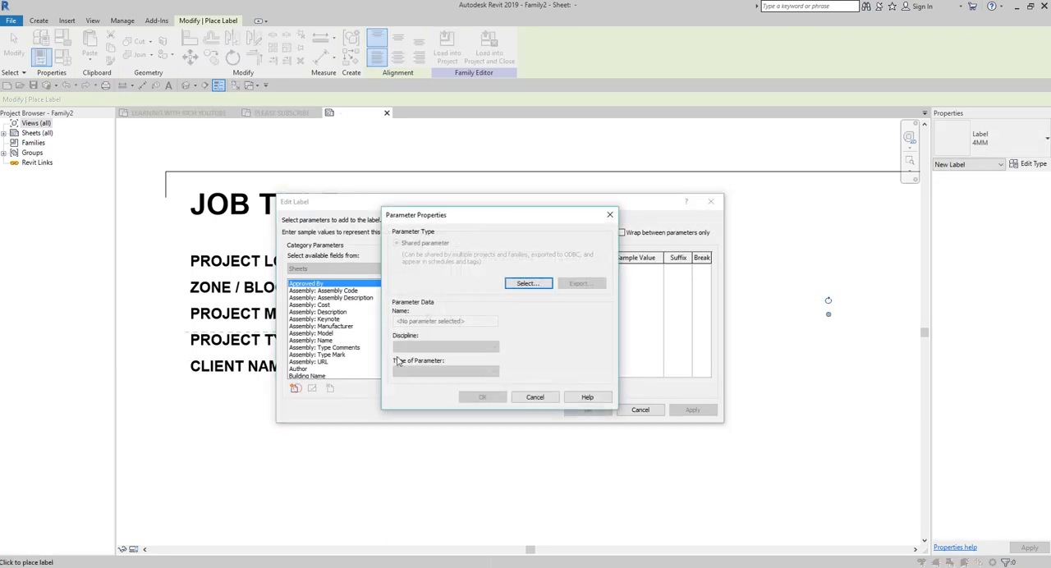
{"action": "left_click", "coordinate": [527, 284]}
{"action": "double_click", "coordinate": [695, 245]}
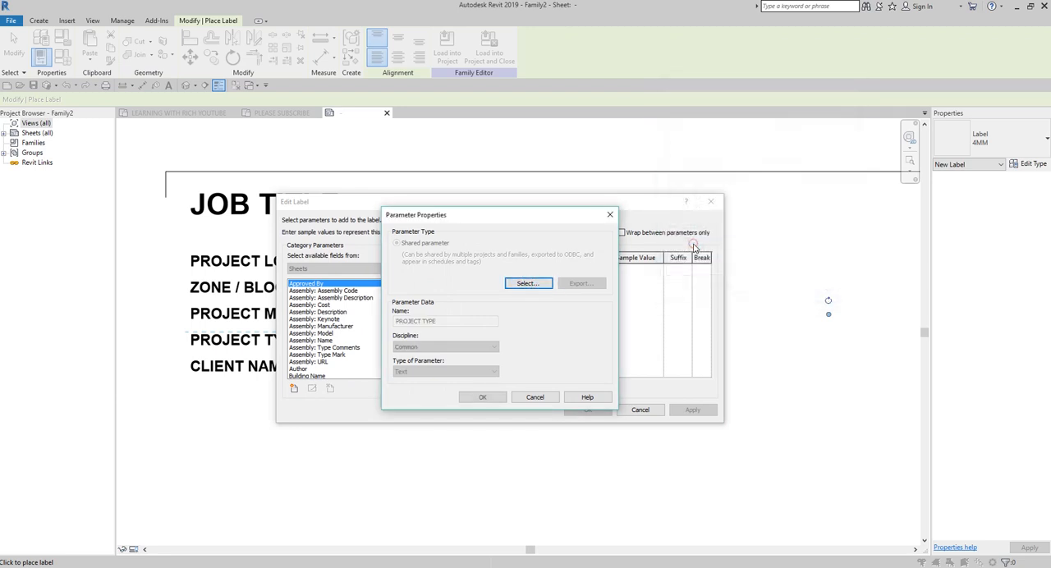
{"action": "left_click", "coordinate": [478, 398]}
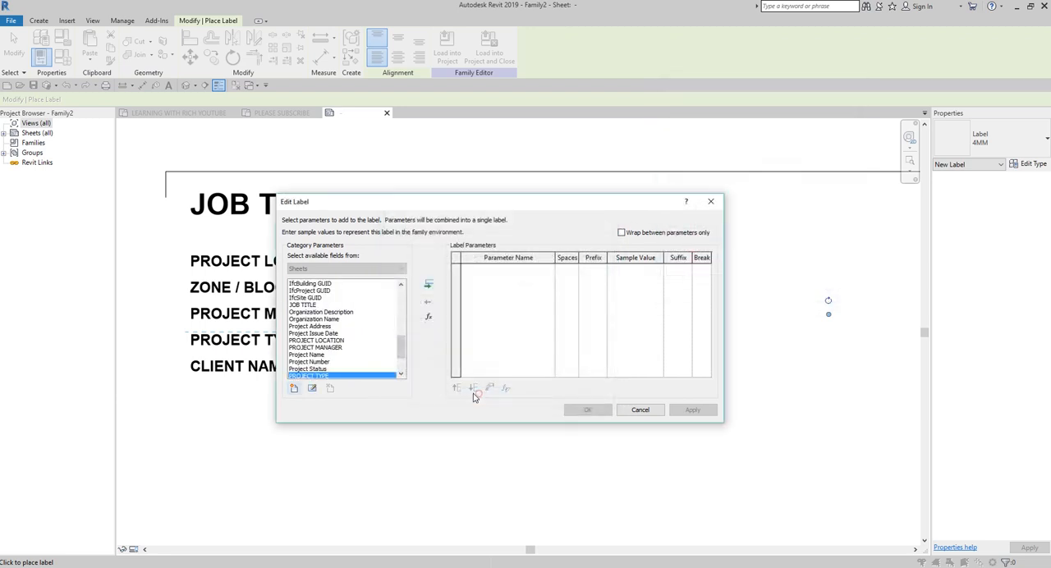
{"action": "double_click", "coordinate": [331, 377]}
{"action": "left_click", "coordinate": [589, 411]}
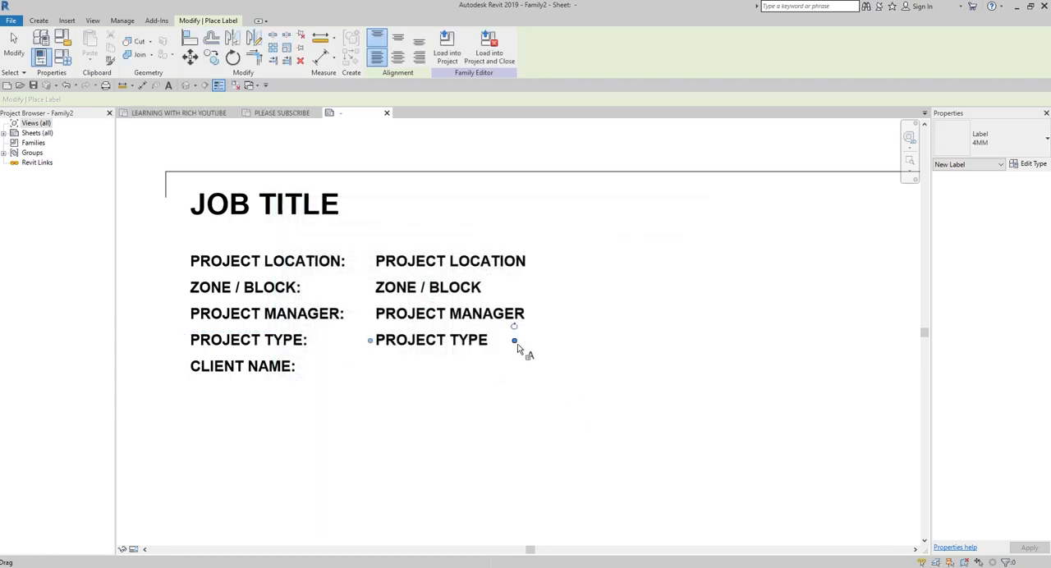
{"action": "left_click_drag", "start_coordinate": [517, 352], "coordinate": [862, 357]}
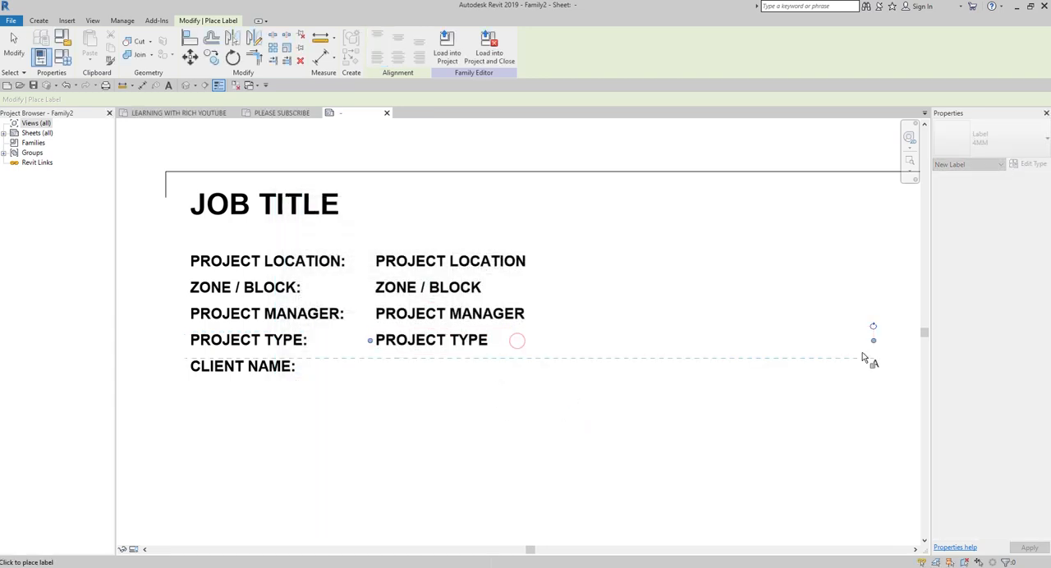
Step: Place an aligned 4MM label beside the CLIENT NAME: text using the shared parameter CLIENT NAME, and widen it well past its text
{"action": "left_click", "coordinate": [376, 363]}
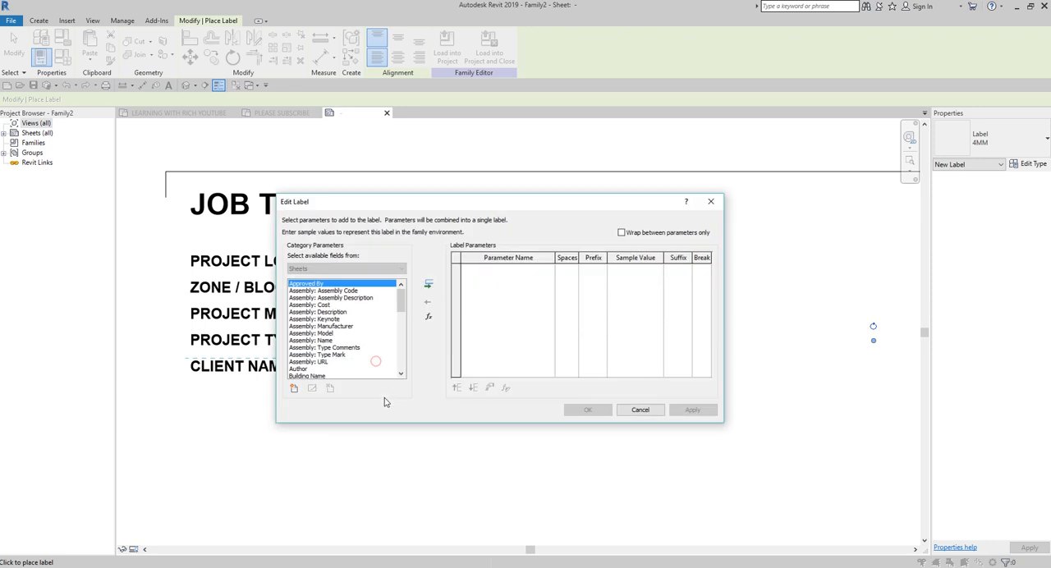
{"action": "left_click", "coordinate": [295, 389]}
{"action": "left_click", "coordinate": [528, 284]}
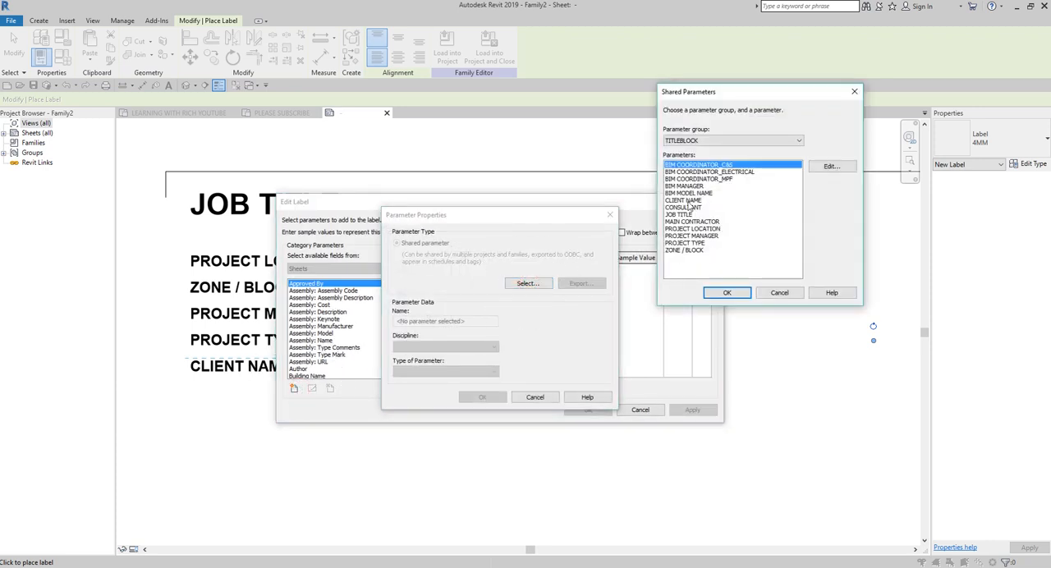
{"action": "double_click", "coordinate": [687, 202]}
{"action": "left_click", "coordinate": [484, 397]}
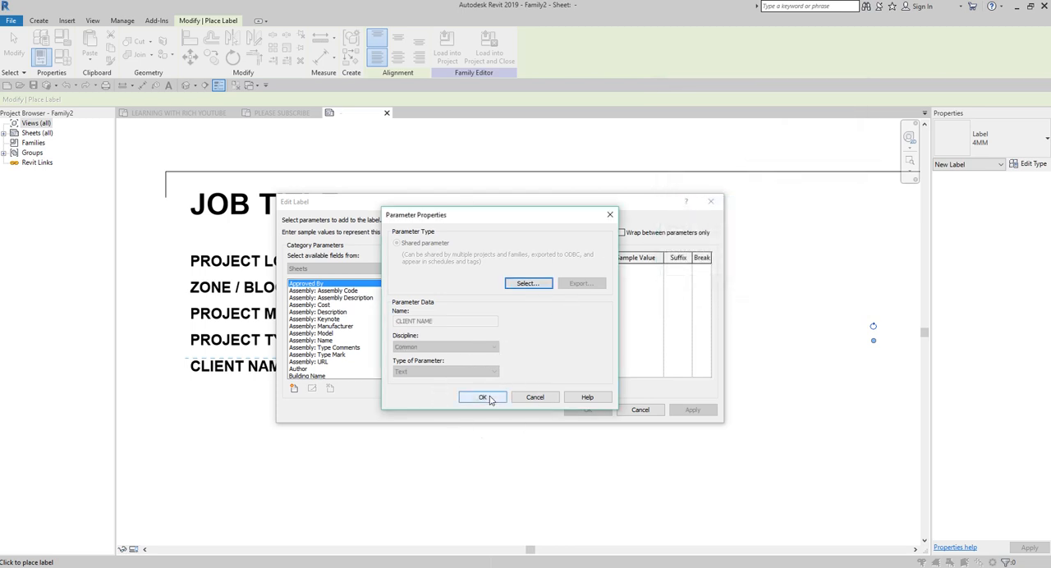
{"action": "double_click", "coordinate": [302, 376]}
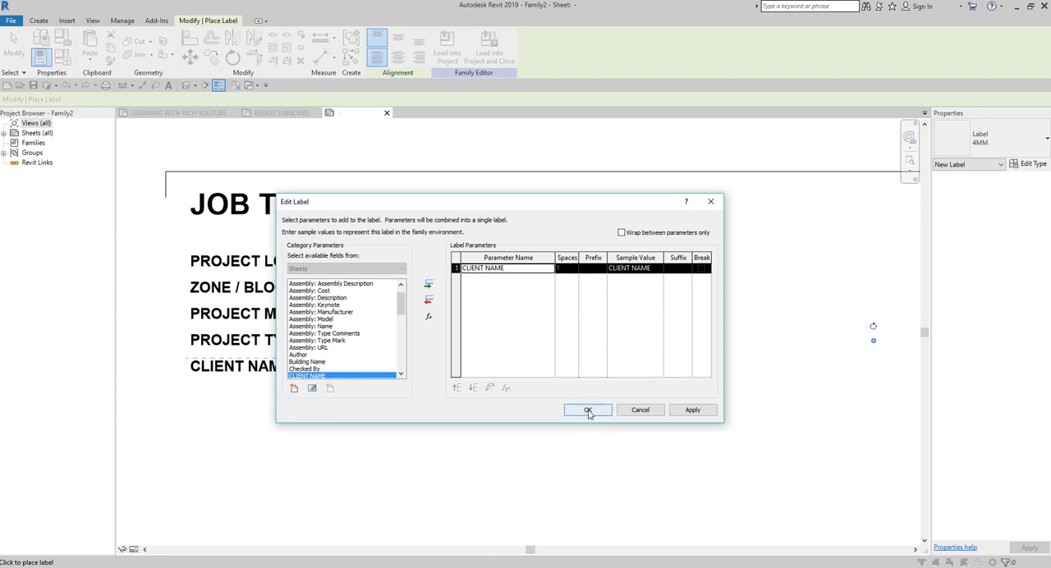
{"action": "left_click", "coordinate": [588, 411]}
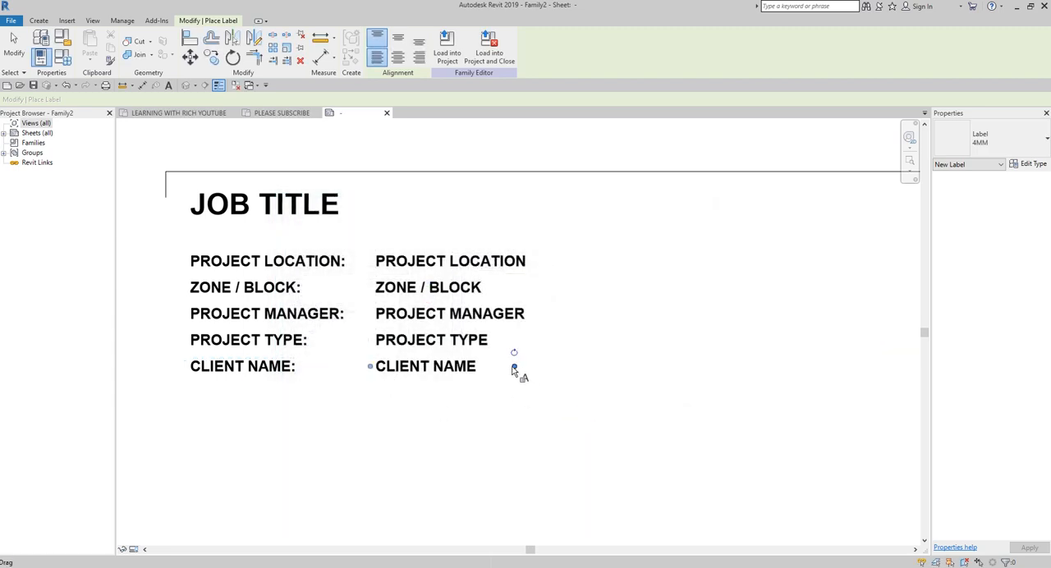
{"action": "left_click_drag", "start_coordinate": [514, 368], "coordinate": [859, 369]}
{"action": "scroll", "coordinate": [542, 427], "scroll_direction": "down", "scroll_amount": 2}
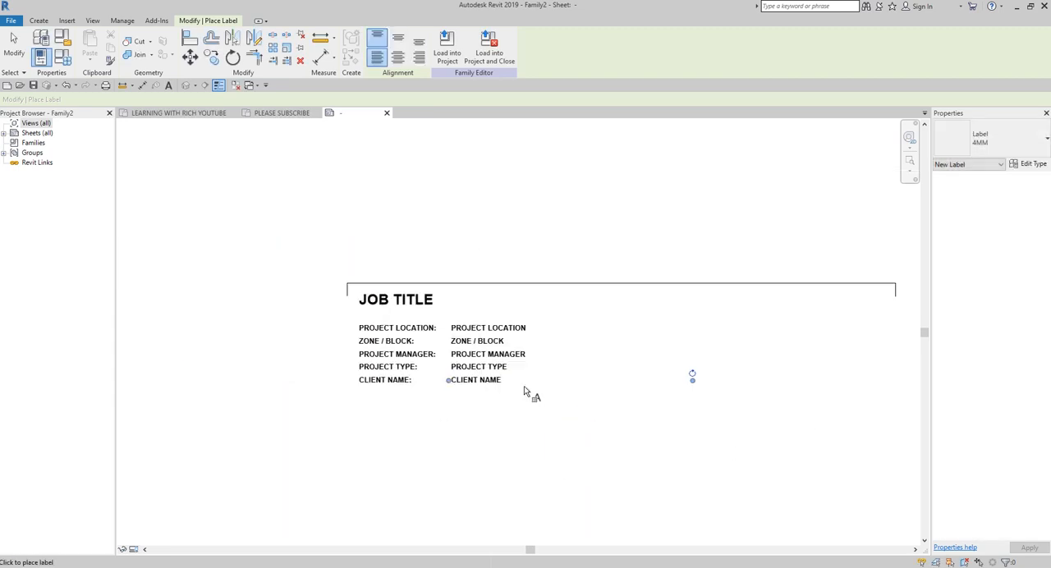
{"action": "middle_click_drag", "start_coordinate": [627, 428], "coordinate": [556, 391]}
{"action": "left_click", "coordinate": [15, 47]}
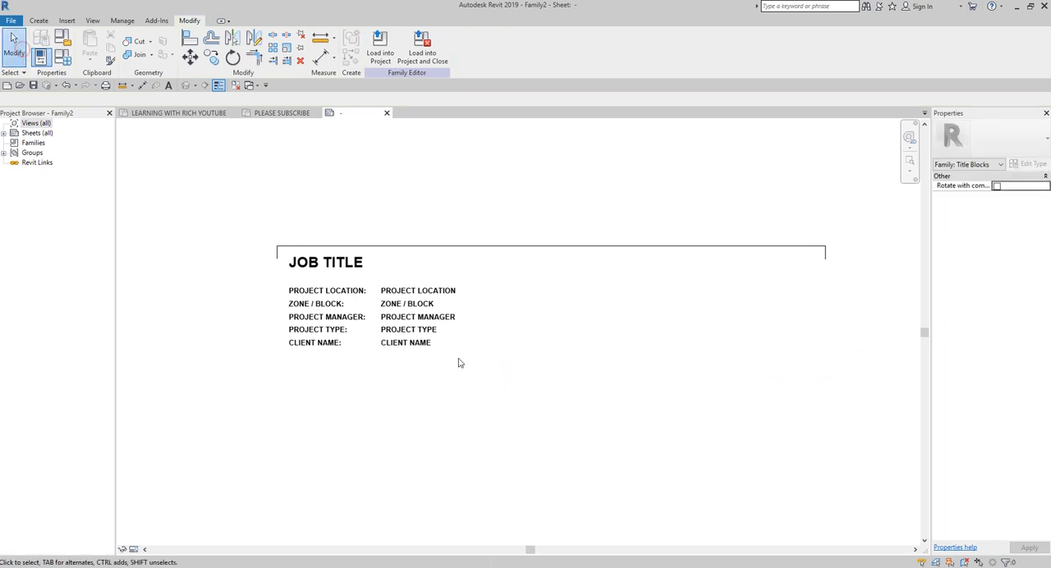
Step: Import the image logo.PNG from the Documents folder and place it just inside the title block's upper right corner
{"action": "scroll", "coordinate": [482, 403], "scroll_direction": "down", "scroll_amount": 1}
{"action": "middle_click_drag", "start_coordinate": [630, 416], "coordinate": [525, 399]}
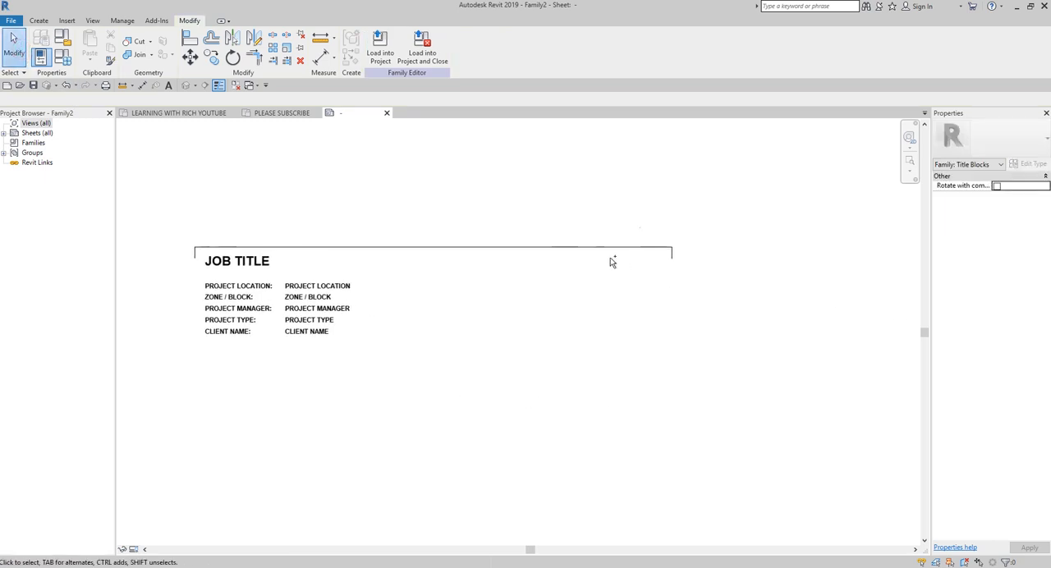
{"action": "left_click", "coordinate": [612, 261]}
{"action": "left_click", "coordinate": [217, 86]}
{"action": "left_click", "coordinate": [66, 20]}
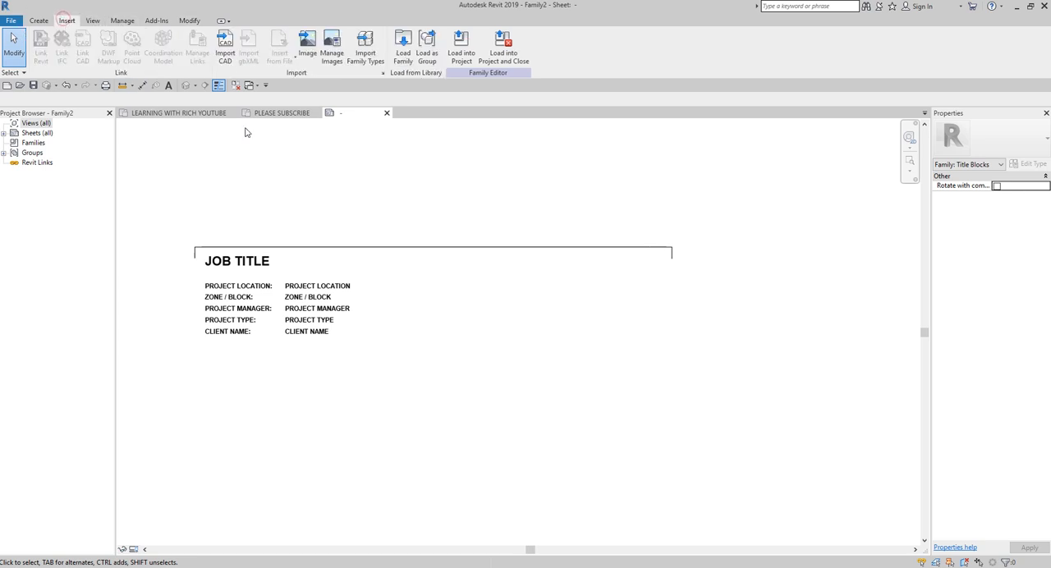
{"action": "left_click", "coordinate": [306, 45]}
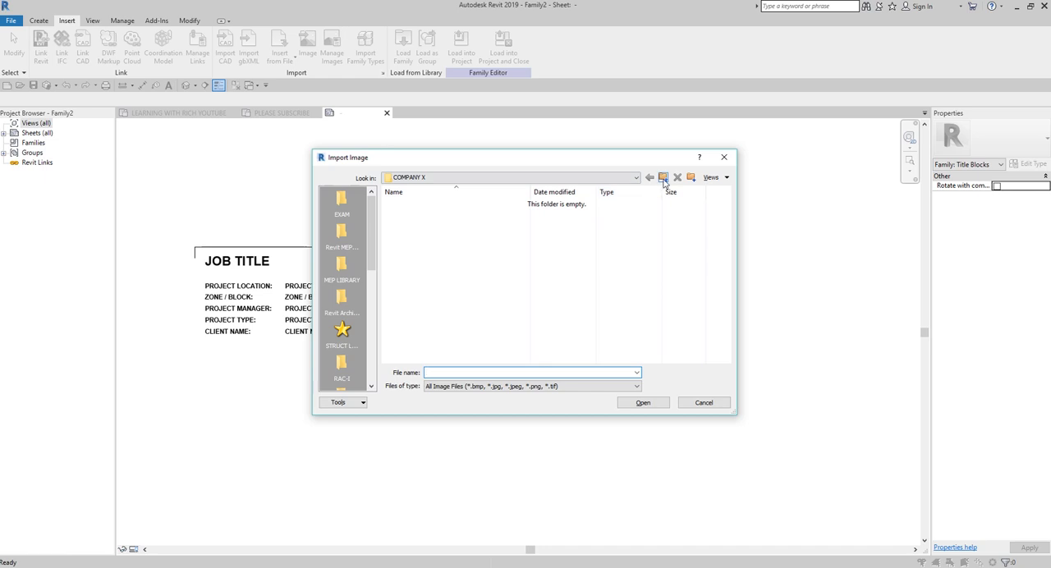
{"action": "left_click", "coordinate": [485, 296]}
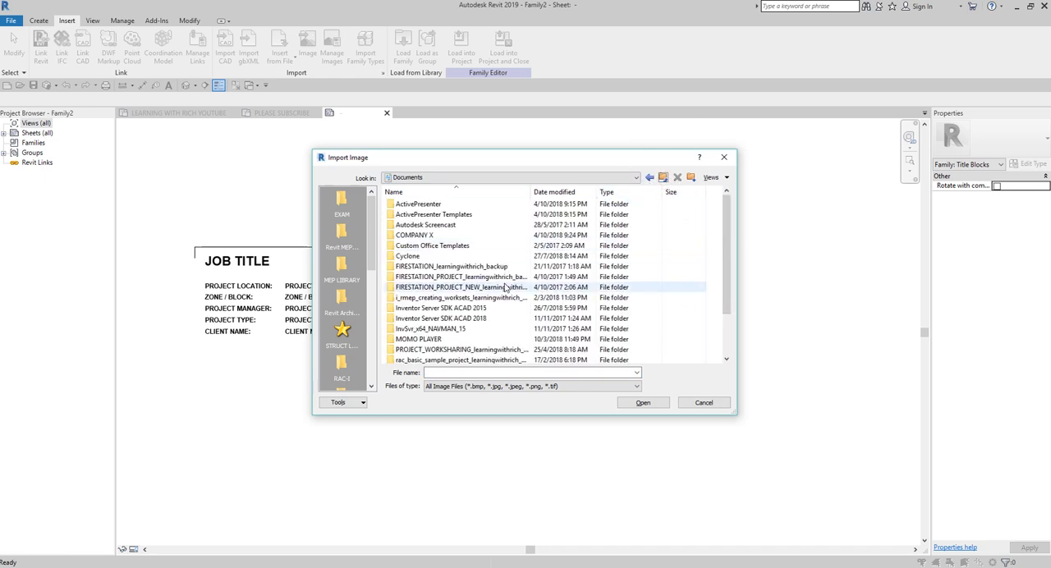
{"action": "scroll", "coordinate": [485, 297], "scroll_direction": "down", "scroll_amount": 2}
{"action": "left_click", "coordinate": [402, 350]}
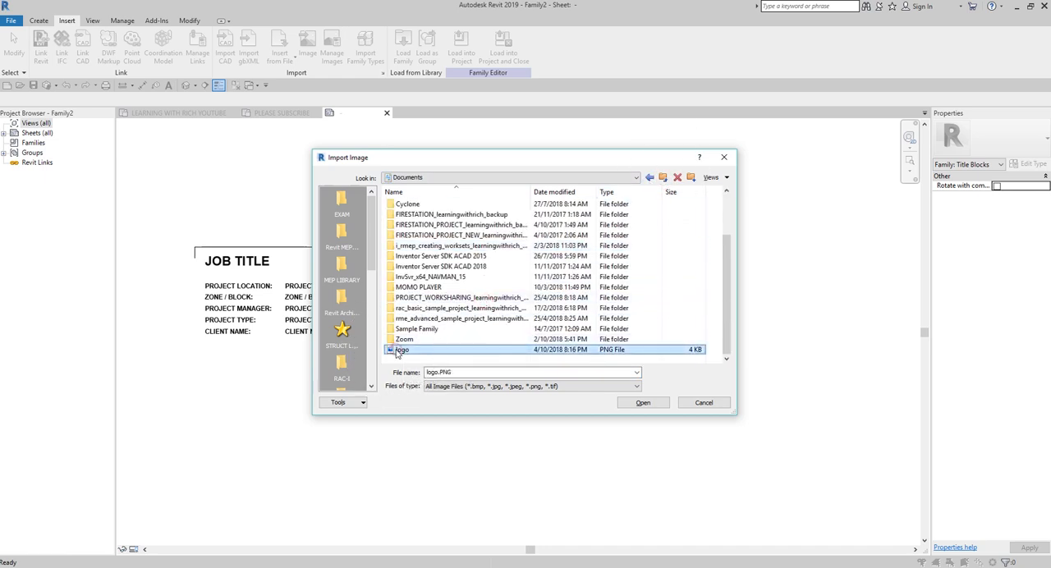
{"action": "left_click", "coordinate": [643, 403]}
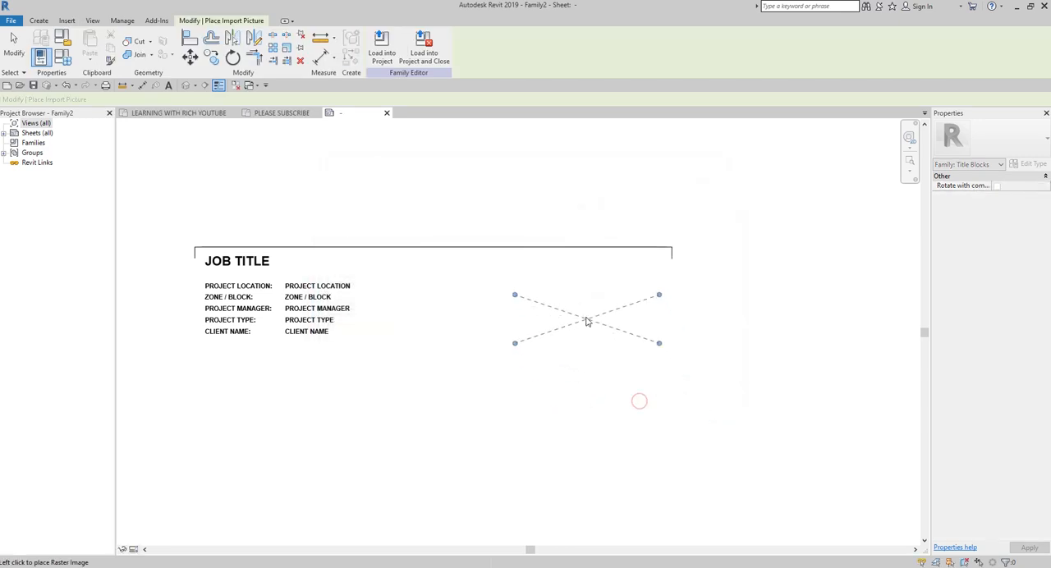
{"action": "left_click", "coordinate": [598, 281]}
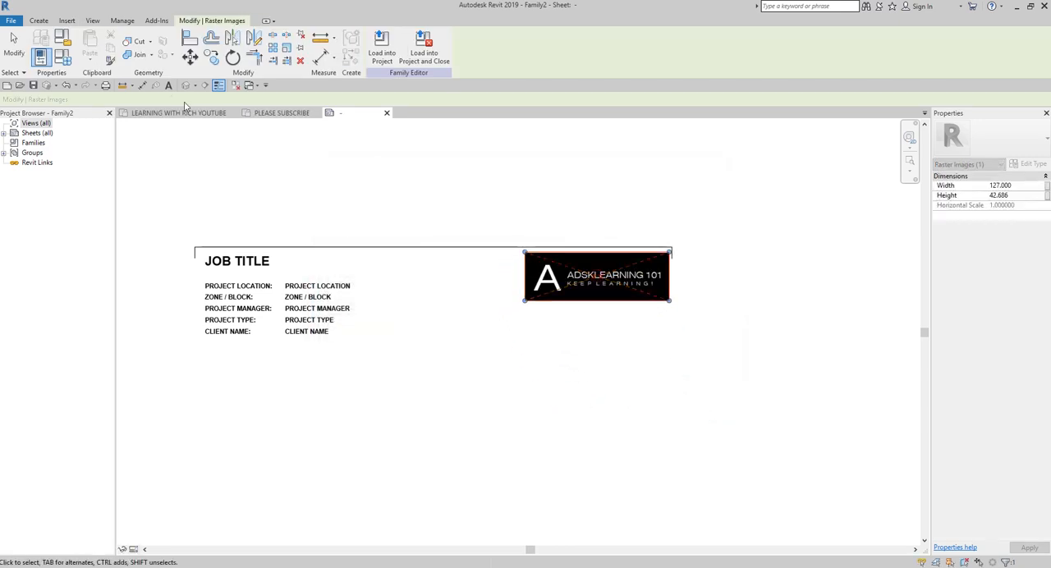
Step: Move the logo image straight up by its upper right corner onto the top border line
{"action": "left_click", "coordinate": [19, 41]}
{"action": "scroll", "coordinate": [683, 247], "scroll_direction": "up", "scroll_amount": 3}
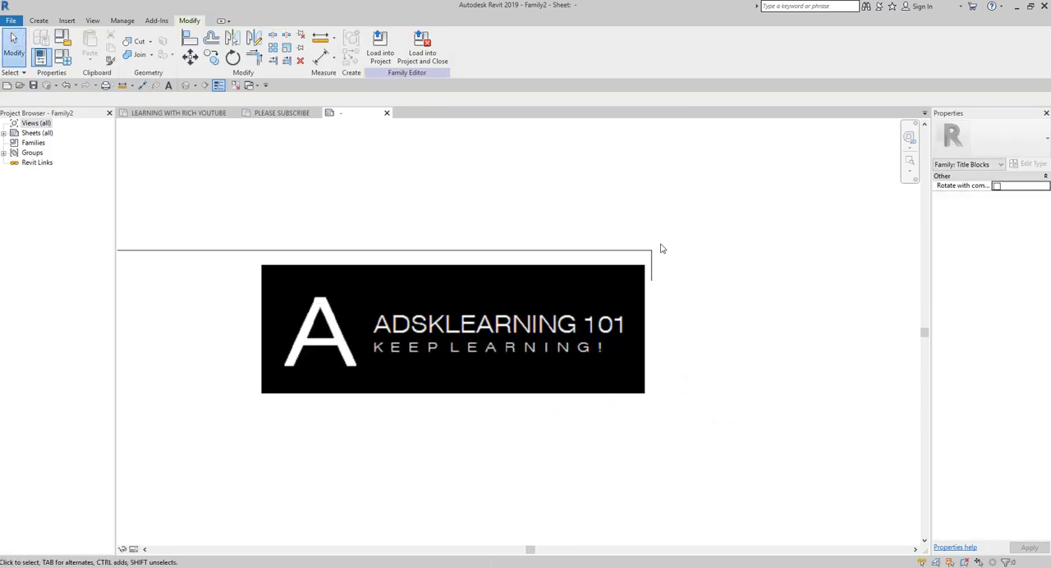
{"action": "left_click", "coordinate": [537, 320]}
{"action": "left_click", "coordinate": [189, 56]}
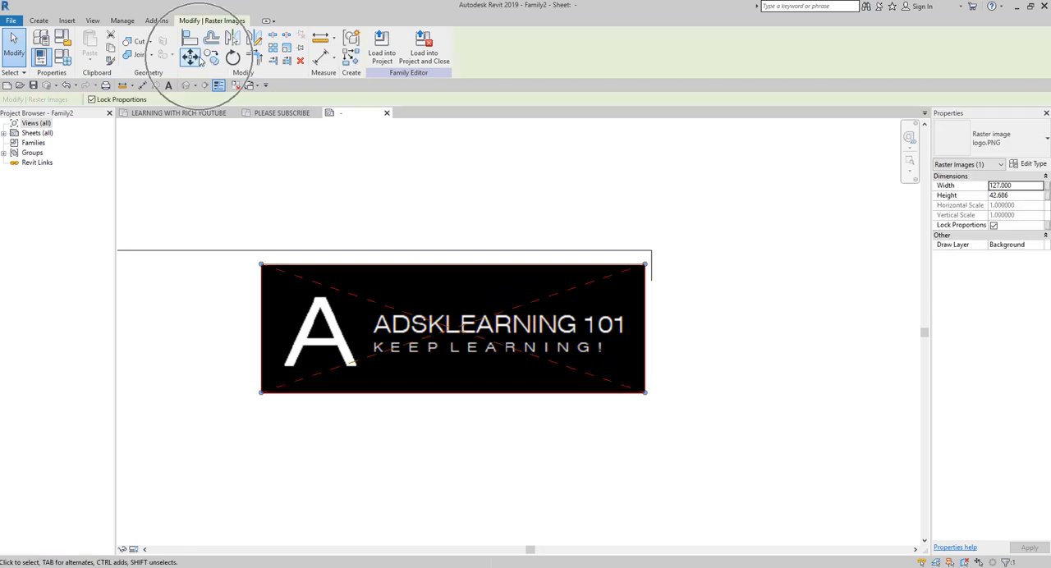
{"action": "left_click", "coordinate": [645, 266]}
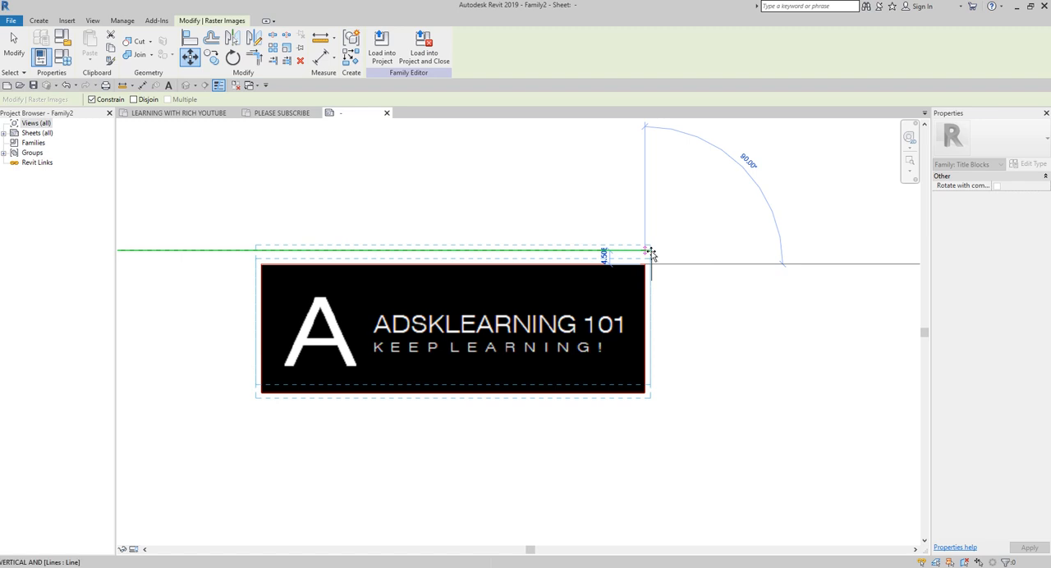
{"action": "scroll", "coordinate": [649, 253], "scroll_direction": "up", "scroll_amount": 2}
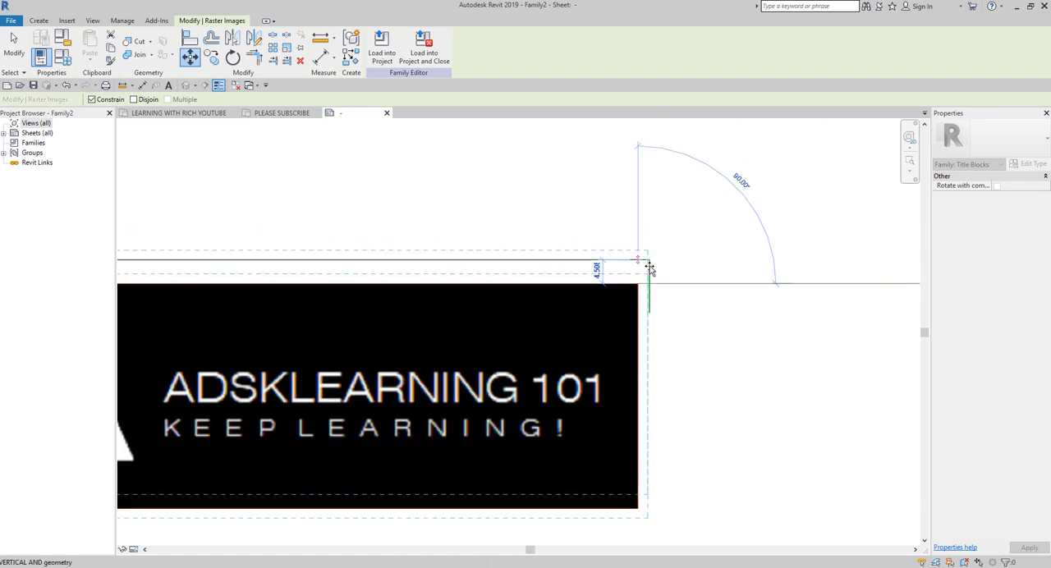
{"action": "left_click", "coordinate": [648, 263]}
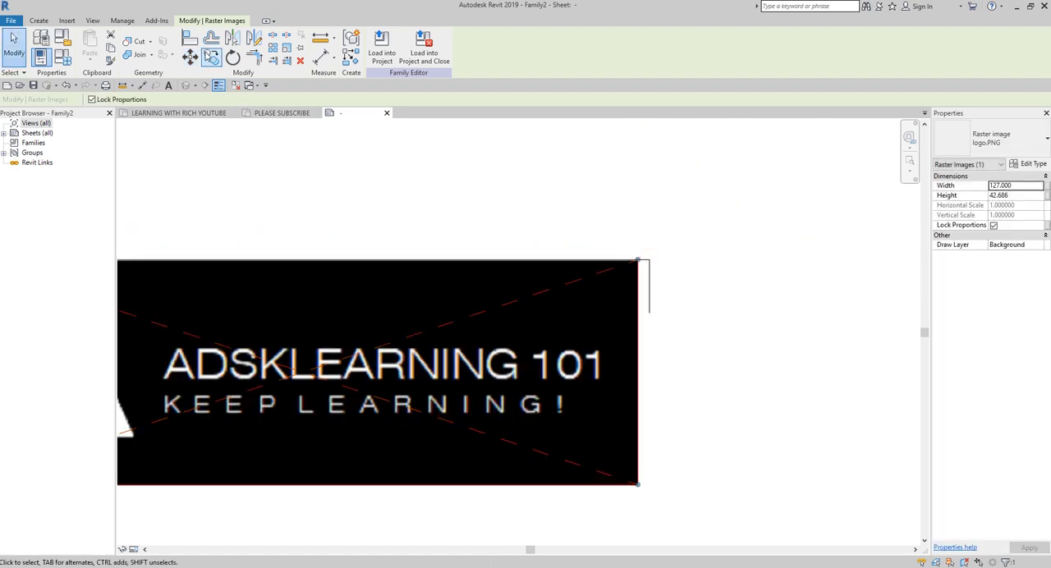
Step: Align the logo's right edge to the short right border line and its top edge to the top border line
{"action": "left_click", "coordinate": [190, 38]}
{"action": "left_click", "coordinate": [649, 285]}
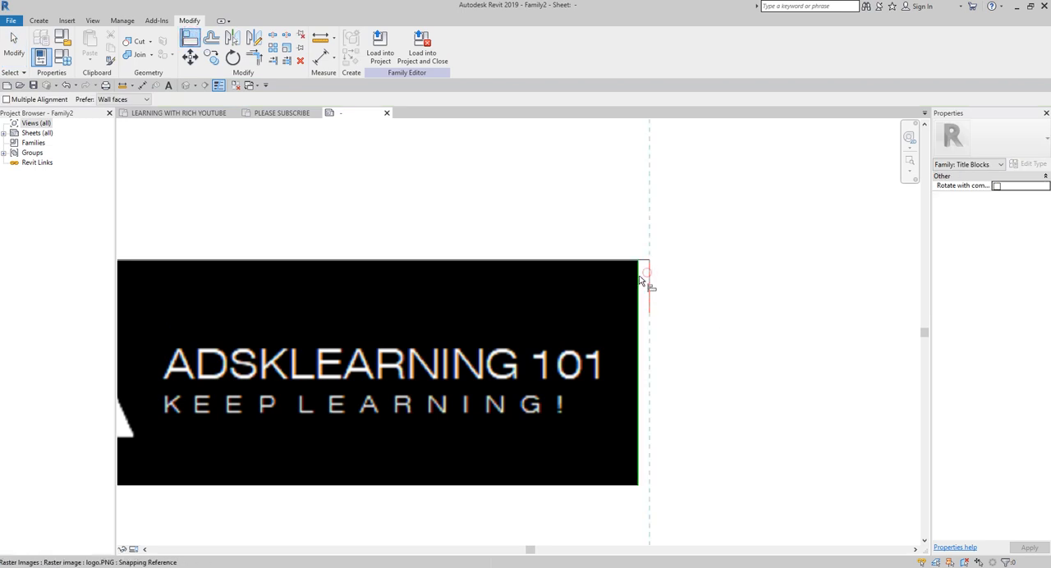
{"action": "left_click", "coordinate": [638, 280]}
{"action": "scroll", "coordinate": [332, 209], "scroll_direction": "down", "scroll_amount": 2}
{"action": "middle_click_drag", "start_coordinate": [353, 240], "coordinate": [583, 293]}
{"action": "left_click", "coordinate": [312, 297]}
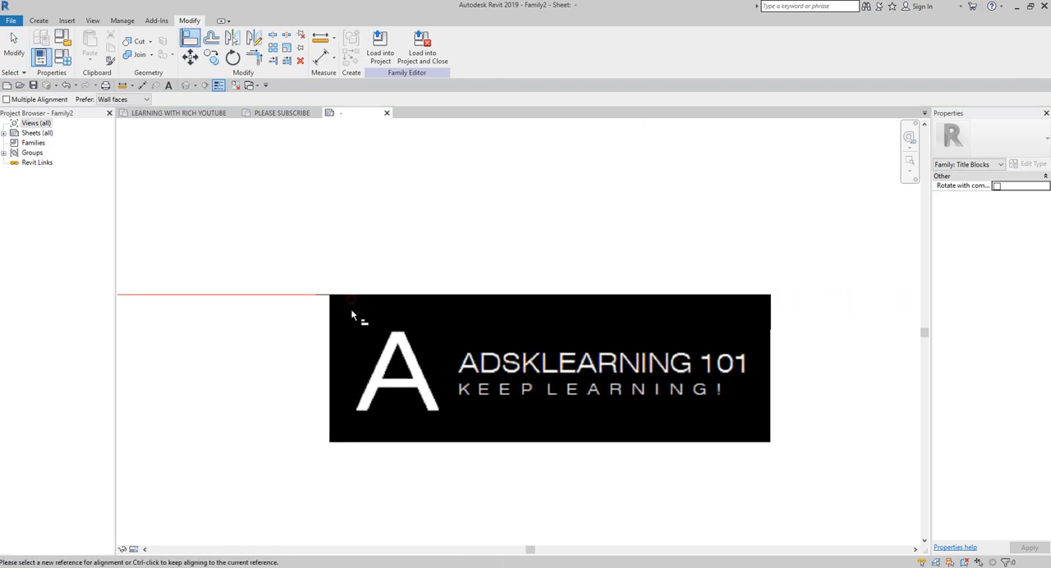
{"action": "left_click", "coordinate": [351, 300]}
{"action": "left_click", "coordinate": [14, 43]}
Step: Draw a horizontal line below the CLIENT NAME row, spanning from the left border to the right border
{"action": "scroll", "coordinate": [528, 244], "scroll_direction": "down", "scroll_amount": 4}
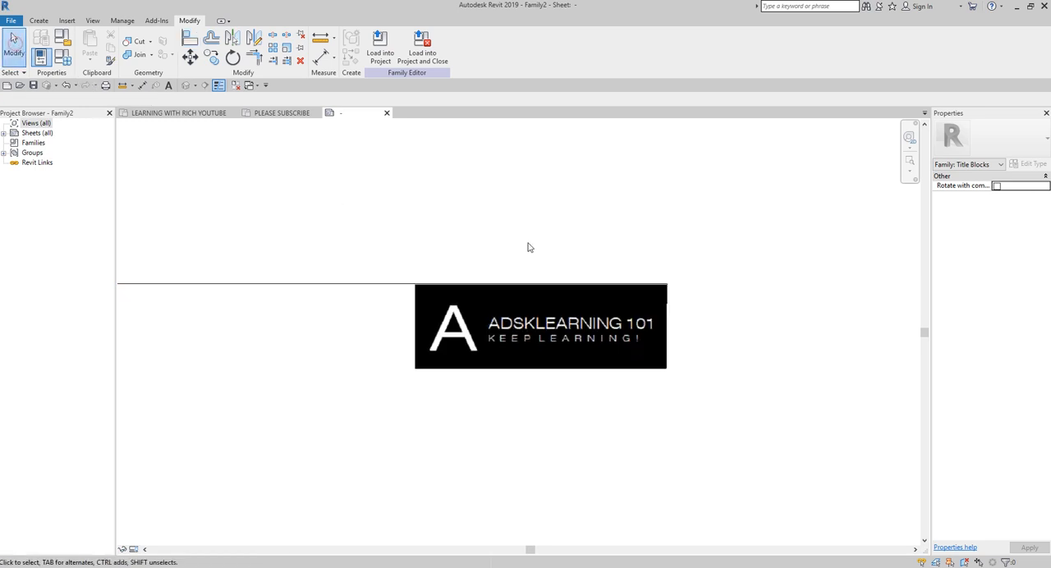
{"action": "middle_click_drag", "start_coordinate": [415, 320], "coordinate": [537, 272]}
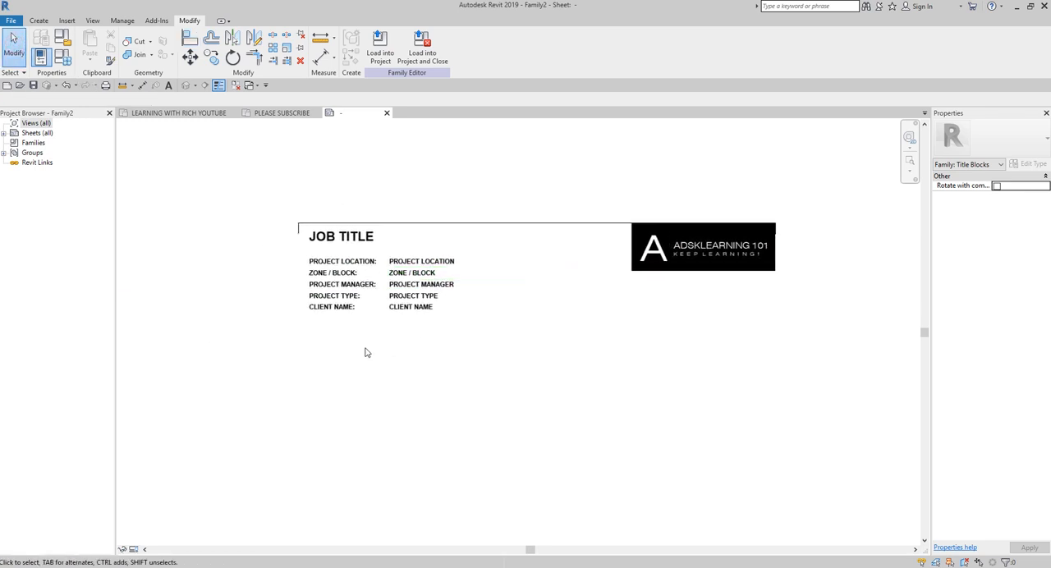
{"action": "scroll", "coordinate": [444, 370], "scroll_direction": "down", "scroll_amount": 1}
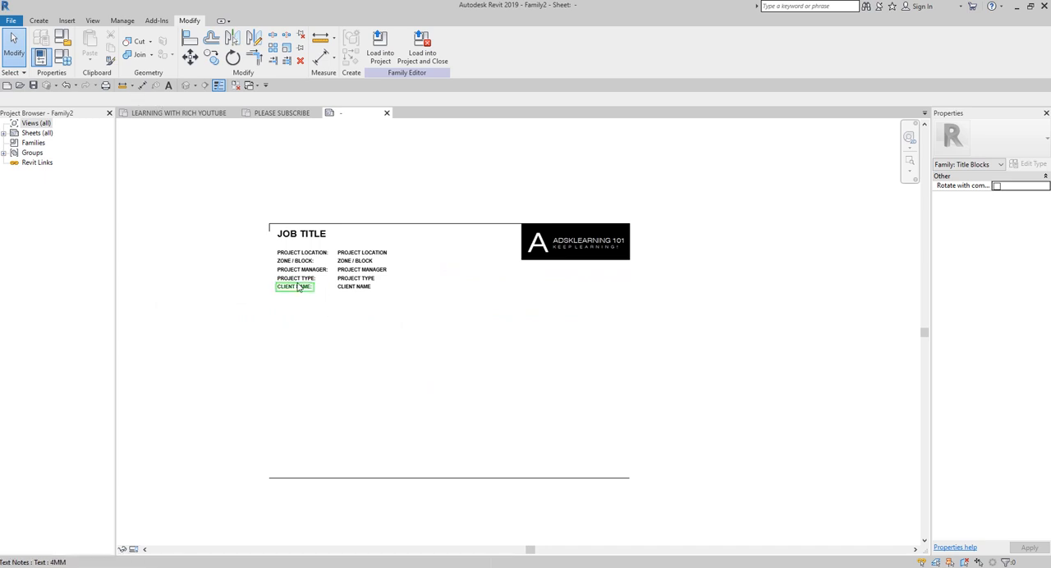
{"action": "left_click", "coordinate": [41, 21]}
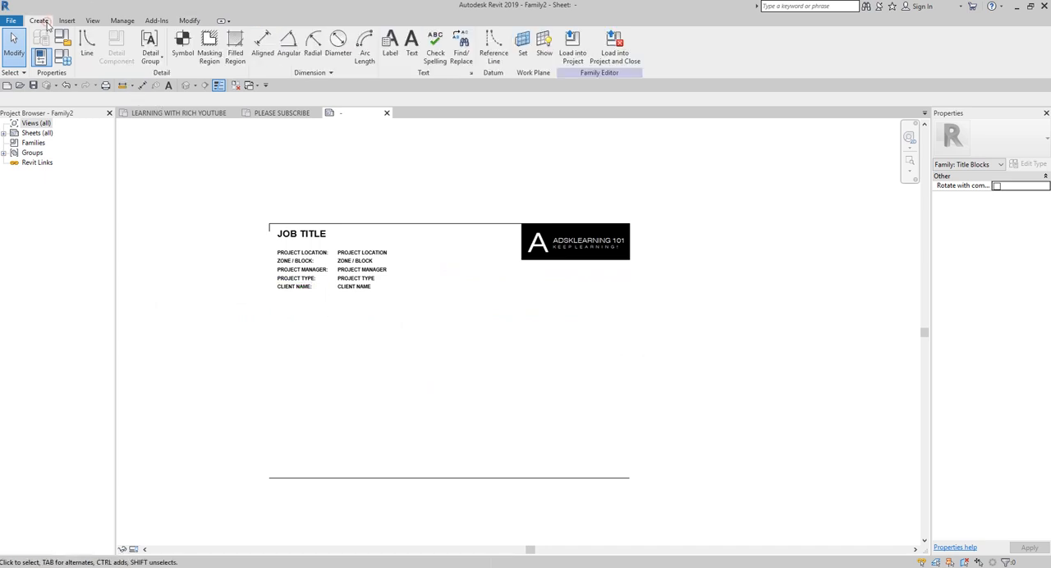
{"action": "left_click", "coordinate": [86, 45]}
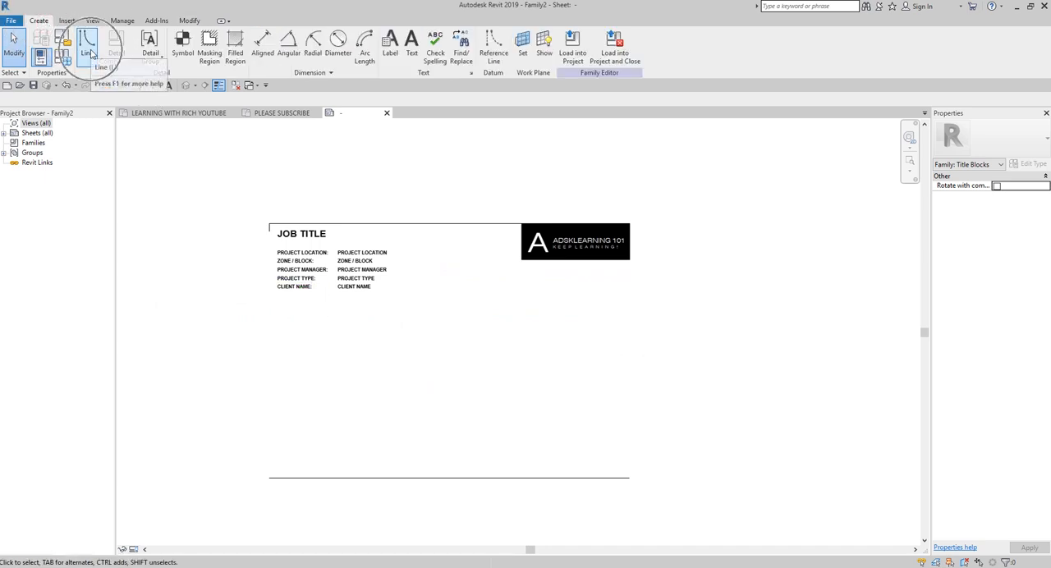
{"action": "scroll", "coordinate": [283, 298], "scroll_direction": "up", "scroll_amount": 2}
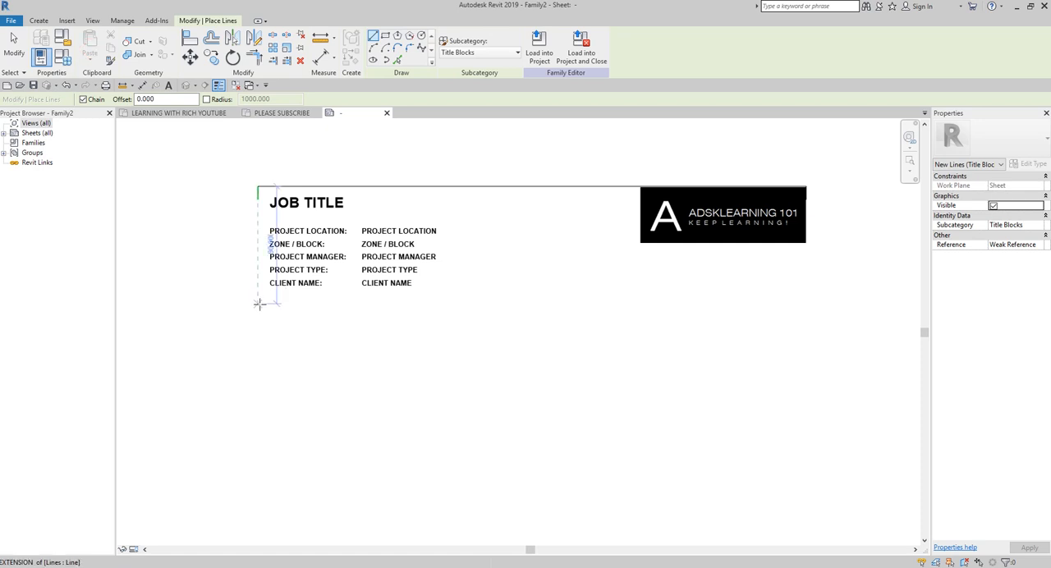
{"action": "left_click", "coordinate": [259, 304]}
{"action": "scroll", "coordinate": [532, 312], "scroll_direction": "down", "scroll_amount": 1}
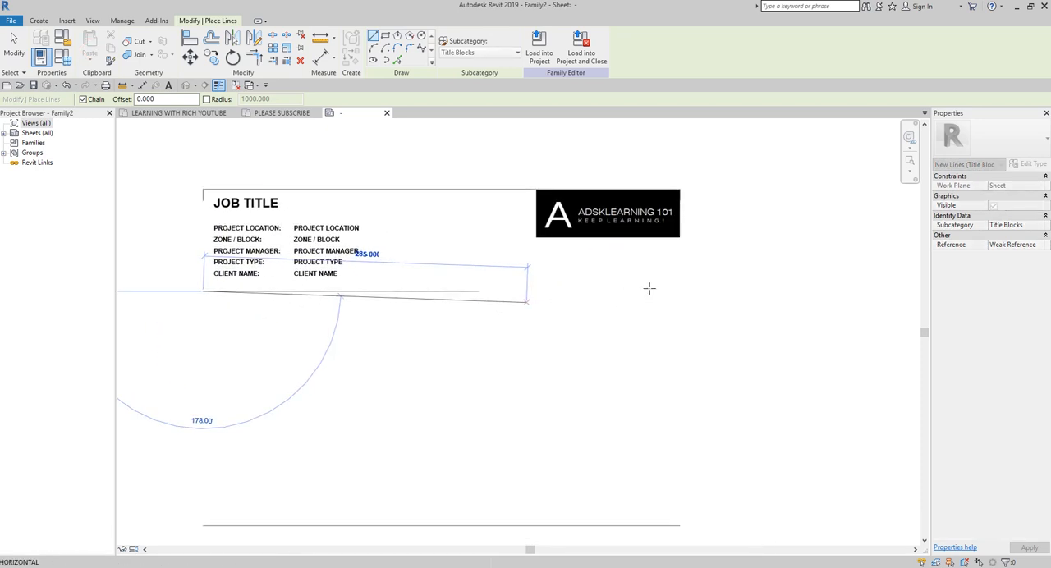
{"action": "left_click", "coordinate": [677, 289]}
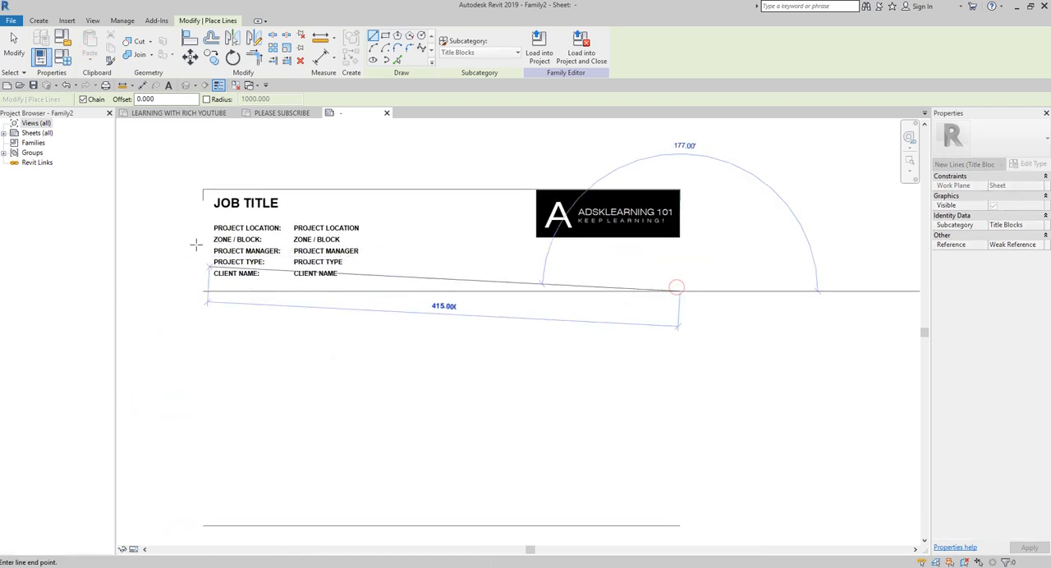
{"action": "left_click", "coordinate": [14, 45]}
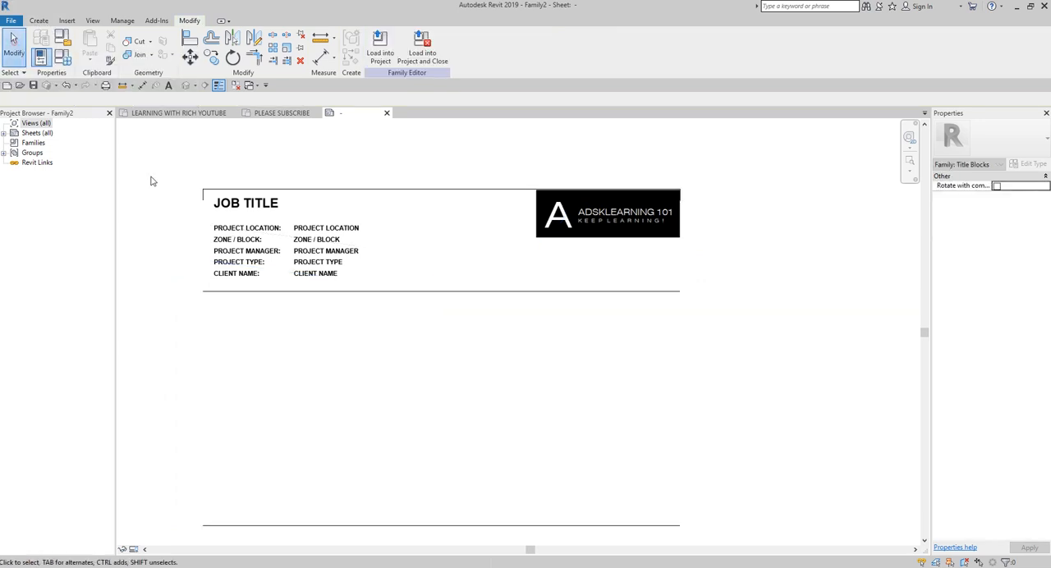
Step: Duplicate the 4MM text type as 5MM and set its text size to 5 mm
{"action": "scroll", "coordinate": [284, 350], "scroll_direction": "down", "scroll_amount": 1}
{"action": "middle_click_drag", "start_coordinate": [284, 350], "coordinate": [396, 404]}
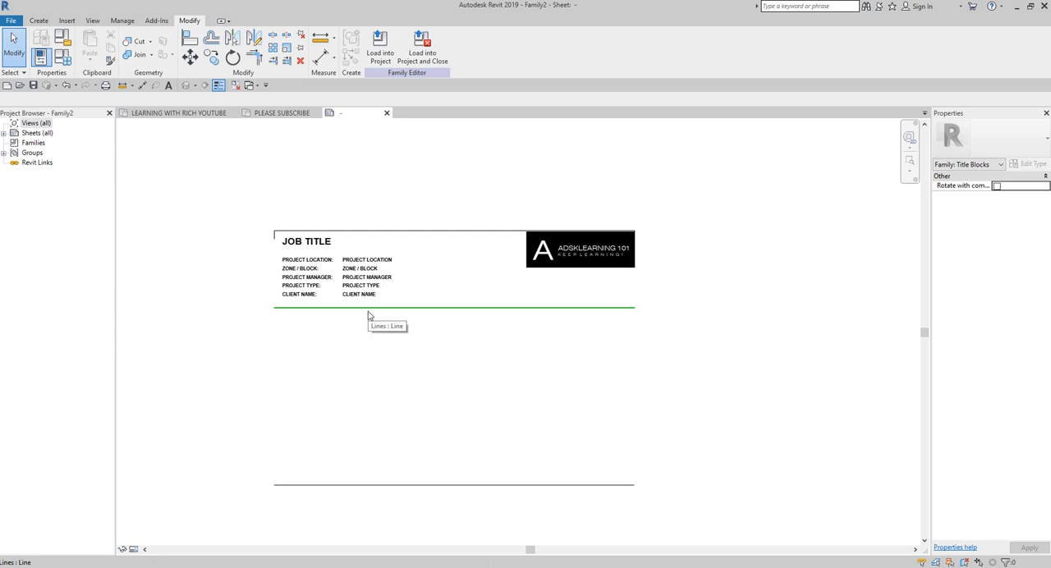
{"action": "scroll", "coordinate": [317, 293], "scroll_direction": "up", "scroll_amount": 3}
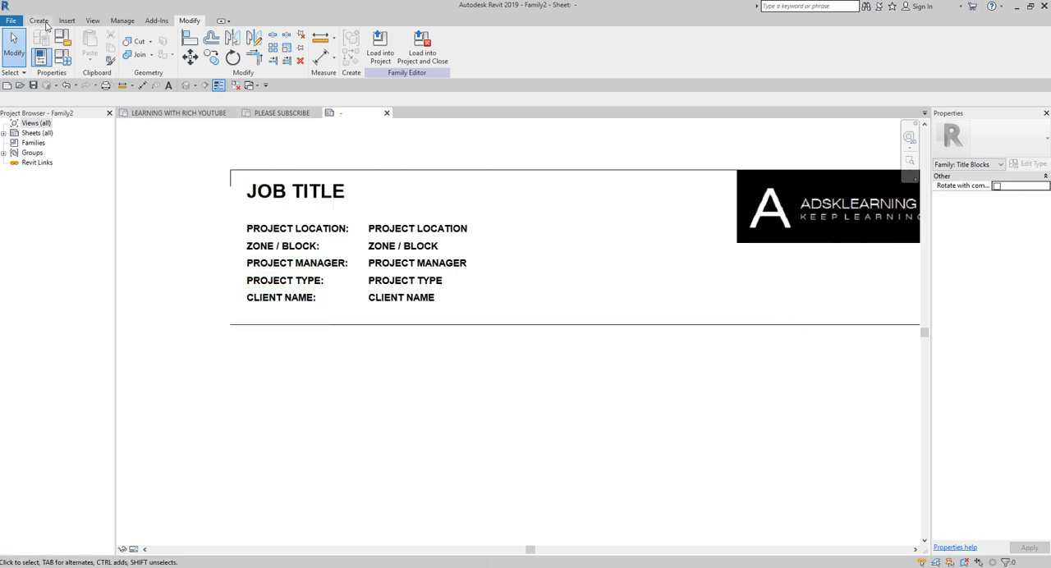
{"action": "left_click", "coordinate": [40, 21]}
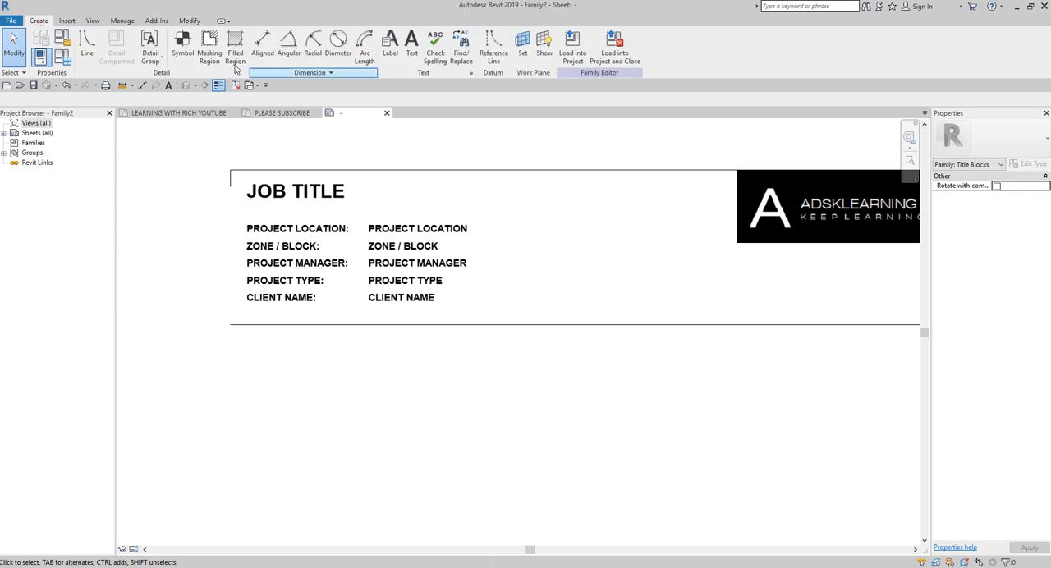
{"action": "left_click", "coordinate": [405, 45]}
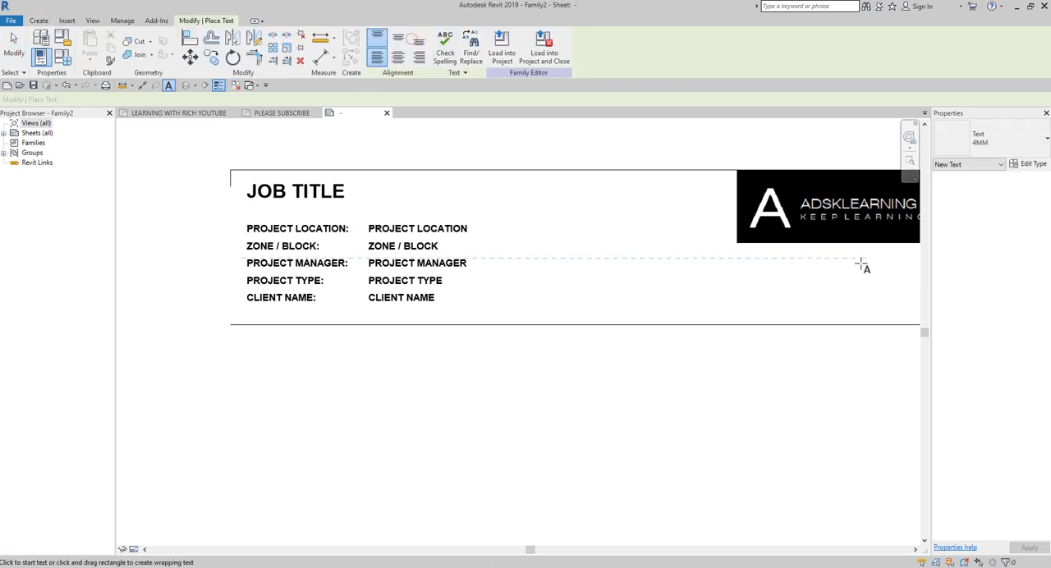
{"action": "left_click", "coordinate": [997, 140]}
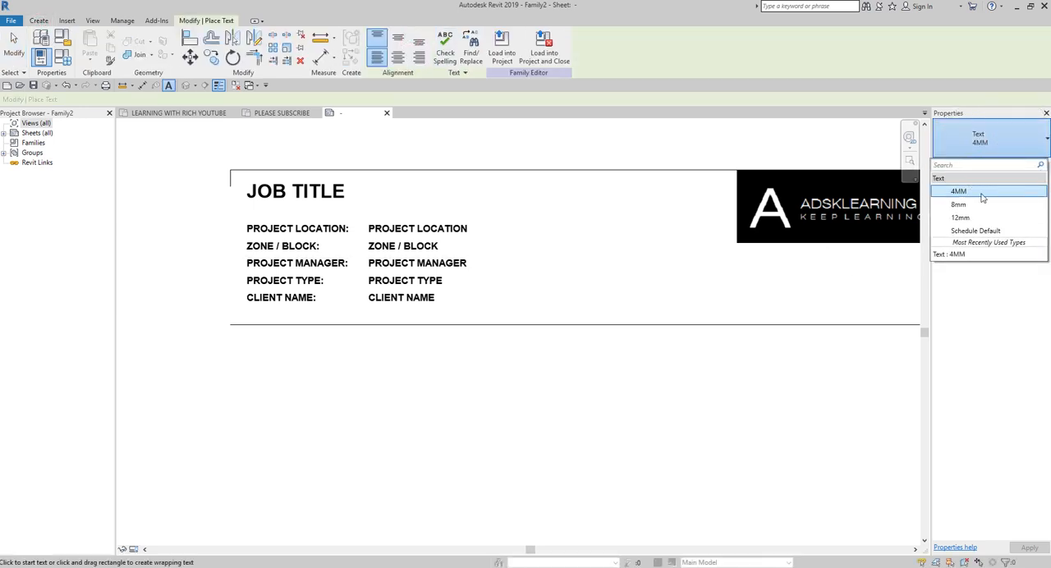
{"action": "left_click", "coordinate": [1001, 144]}
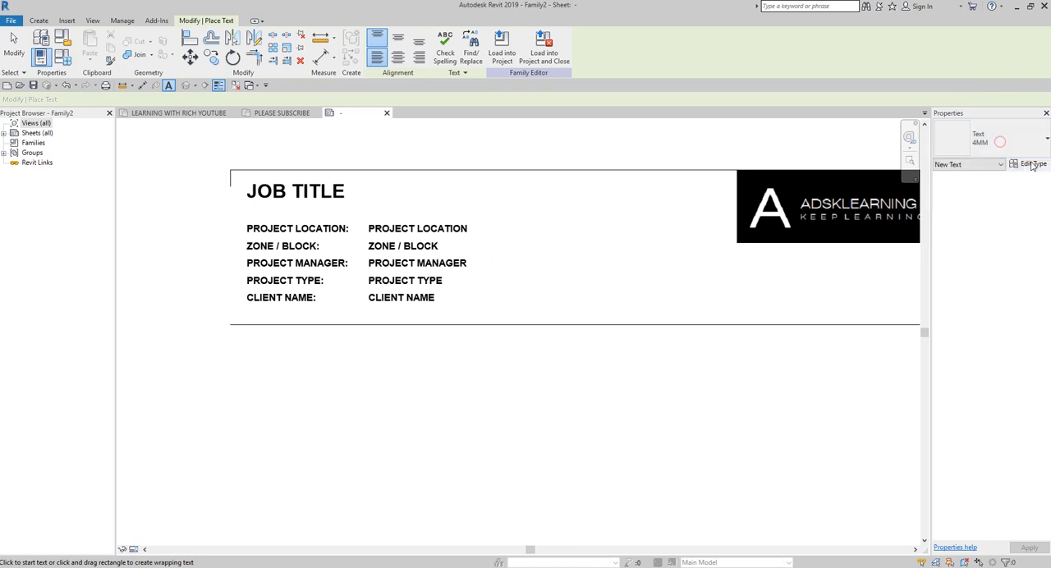
{"action": "left_click", "coordinate": [1033, 164]}
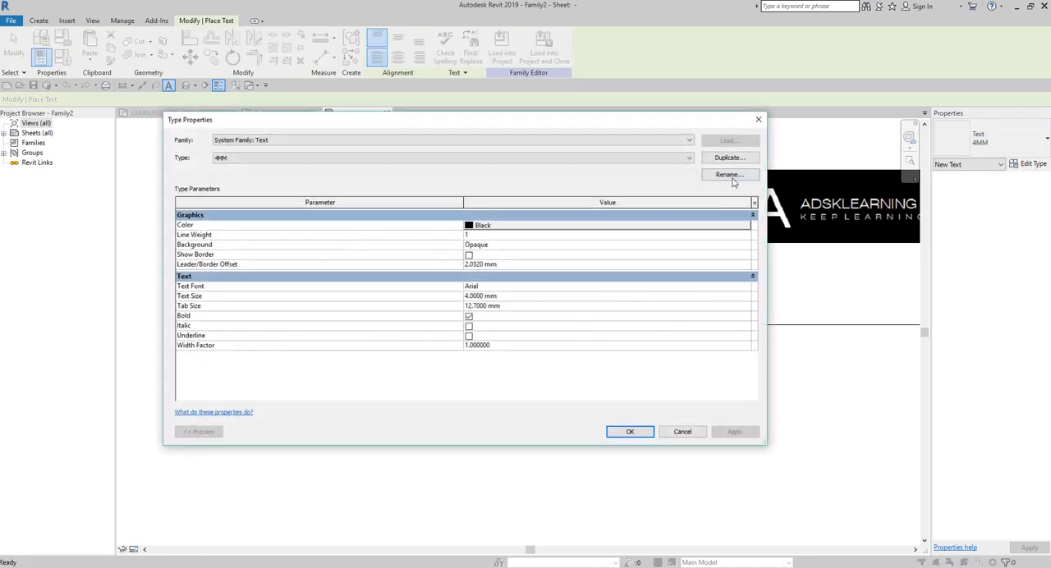
{"action": "left_click", "coordinate": [729, 158]}
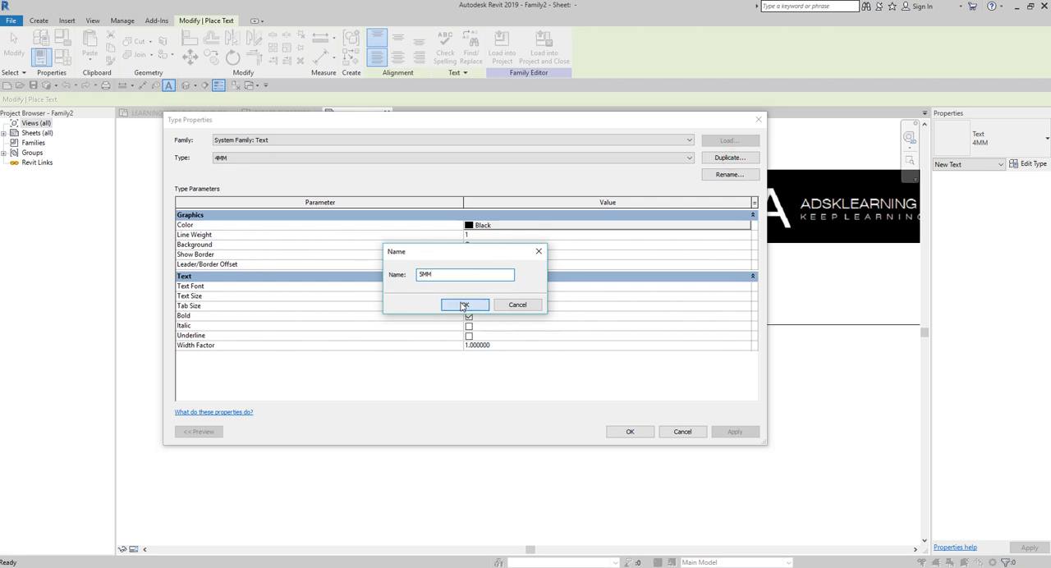
{"action": "left_click", "coordinate": [464, 305]}
{"action": "left_click", "coordinate": [503, 297]}
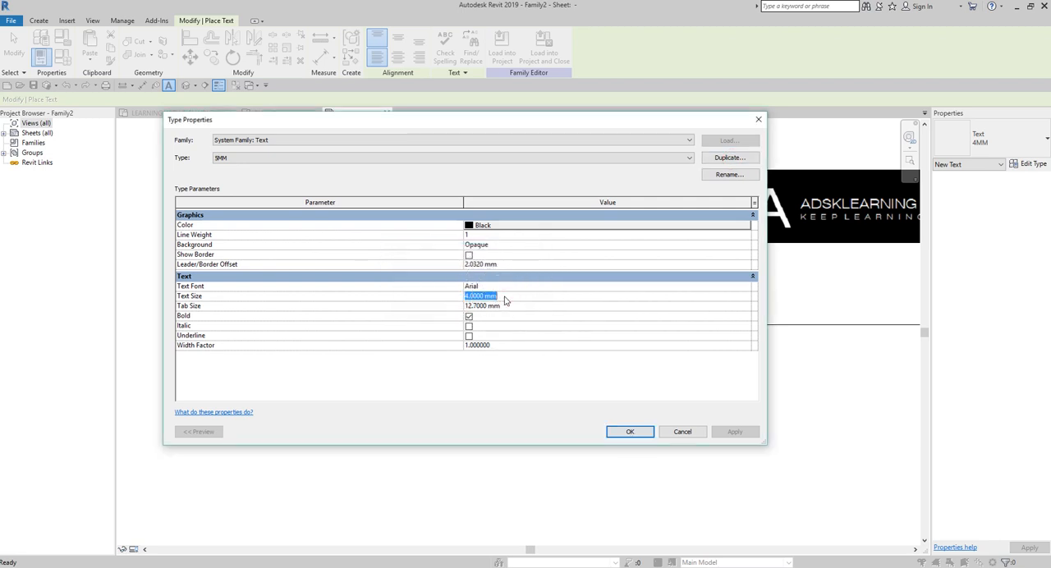
{"action": "left_click", "coordinate": [626, 432]}
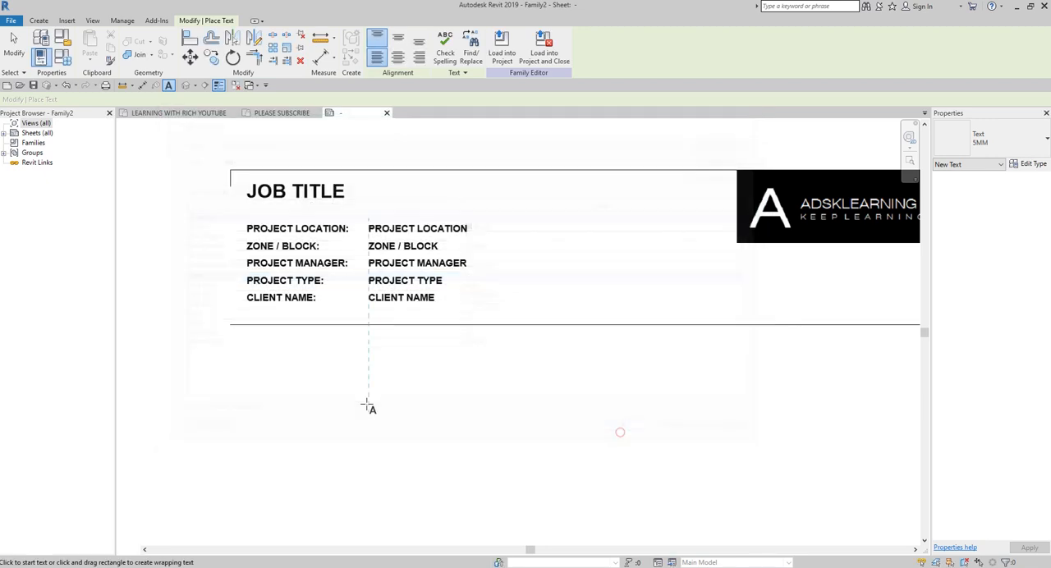
Step: Place 5MM captions BIM MODEL NAME: and PROJECT NUMBER: in one row below the divider line, the first aligned with the captions above, the second below the logo
{"action": "left_click", "coordinate": [246, 351]}
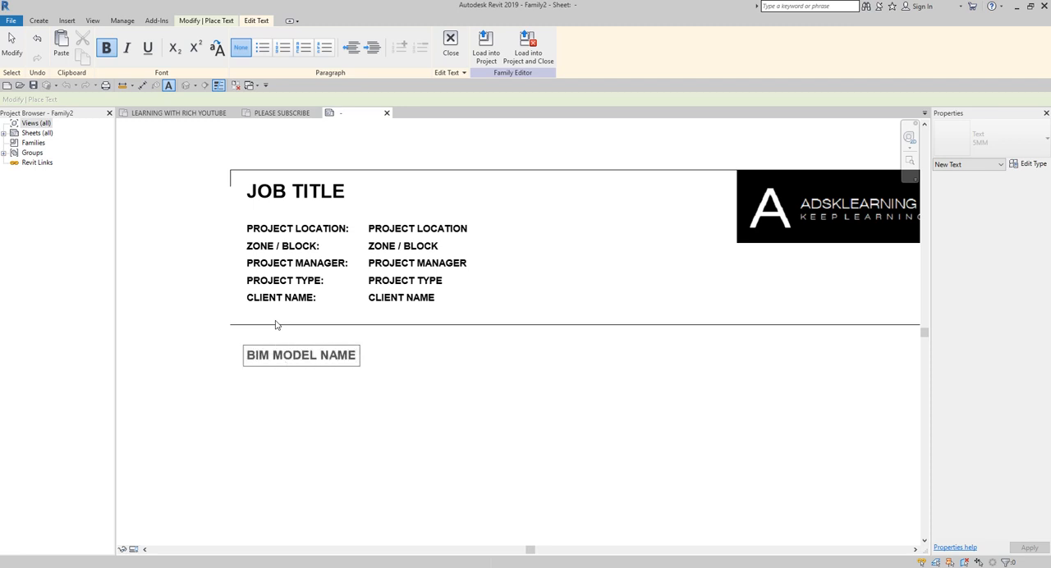
{"action": "left_click", "coordinate": [376, 436]}
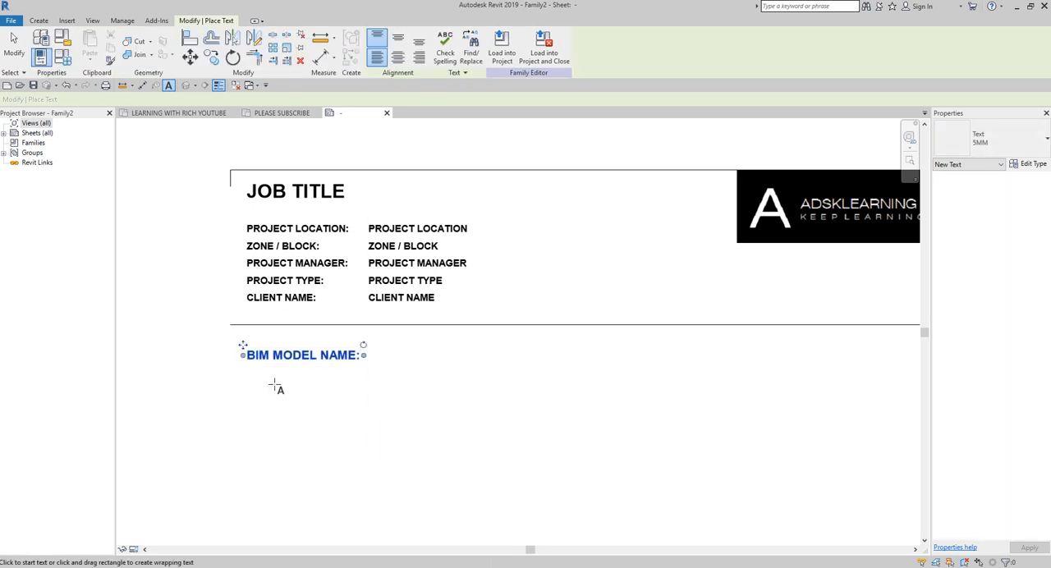
{"action": "middle_click_drag", "start_coordinate": [723, 353], "coordinate": [548, 340]}
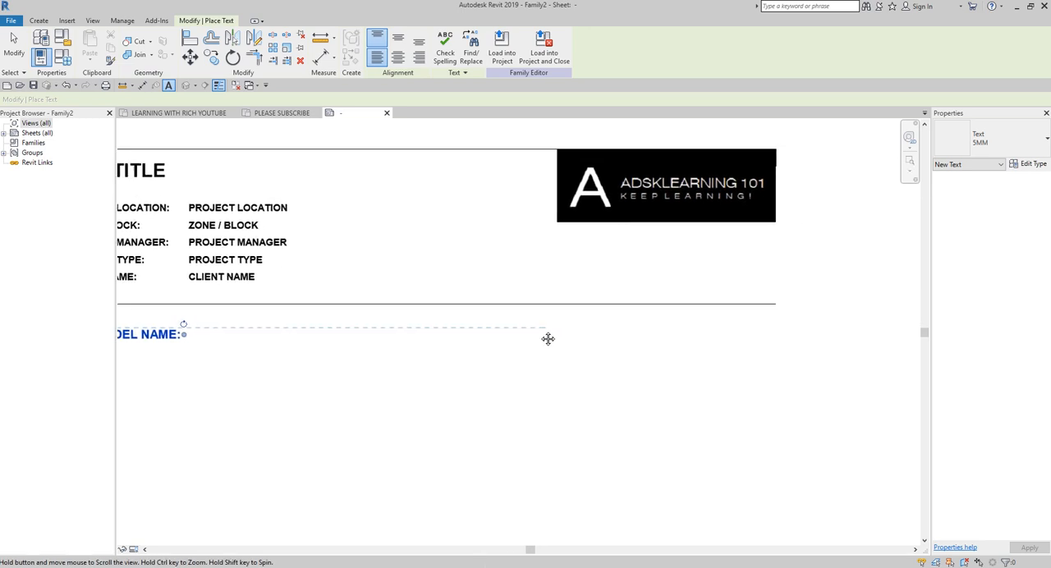
{"action": "left_click", "coordinate": [554, 331]}
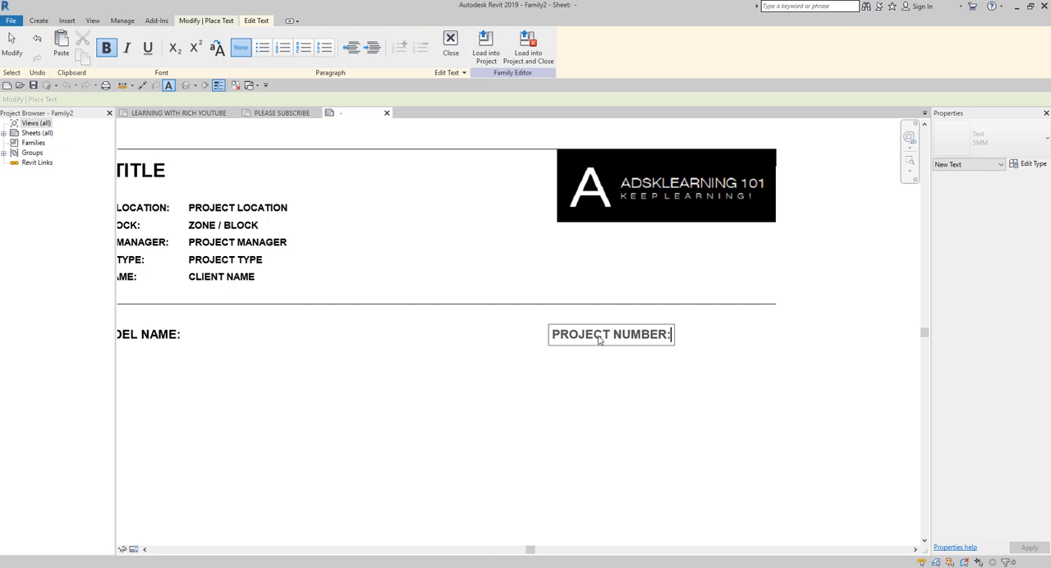
{"action": "left_click", "coordinate": [12, 45]}
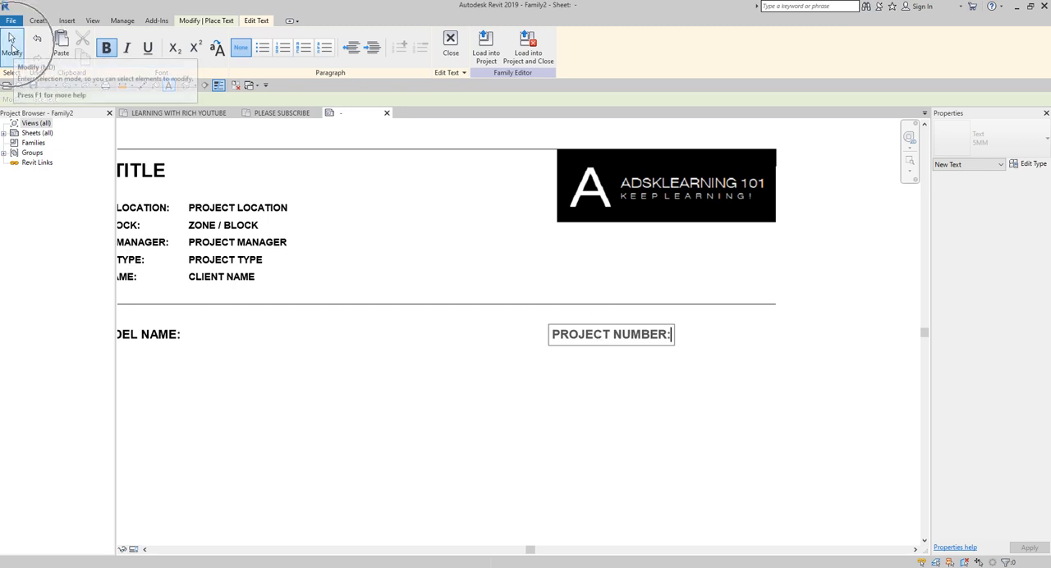
{"action": "scroll", "coordinate": [312, 387], "scroll_direction": "up", "scroll_amount": 2}
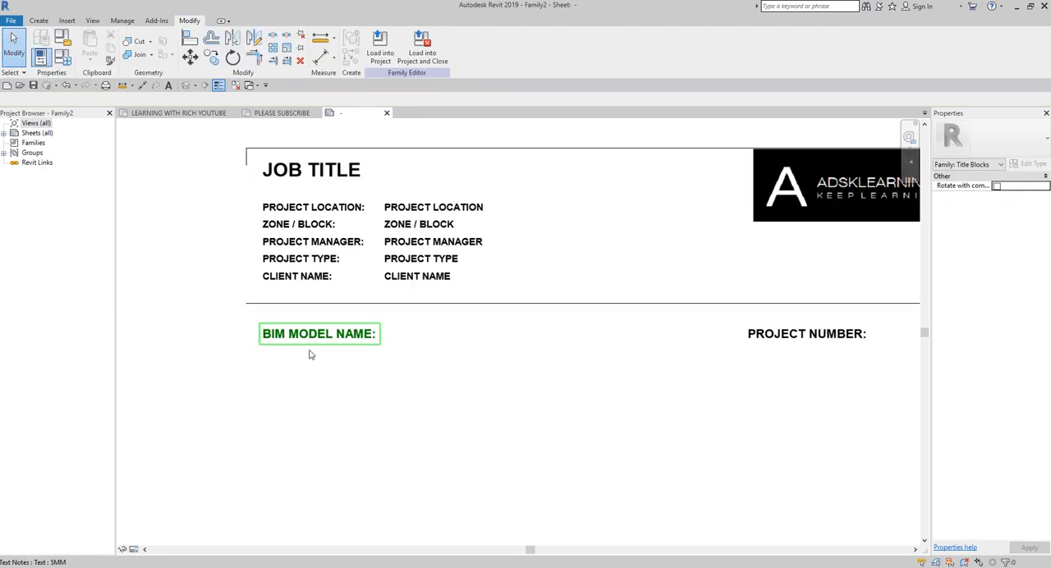
{"action": "left_click", "coordinate": [323, 339]}
{"action": "left_click", "coordinate": [394, 333]}
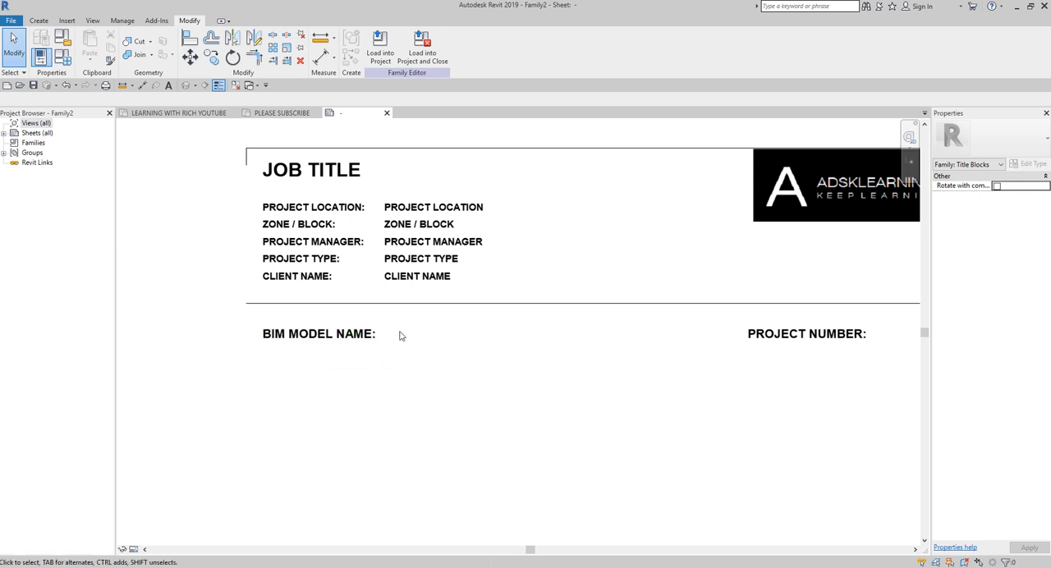
{"action": "left_click", "coordinate": [400, 332]}
Step: Duplicate the 4MM label type as 5MM and set its text size to 5 mm
{"action": "left_click", "coordinate": [38, 21]}
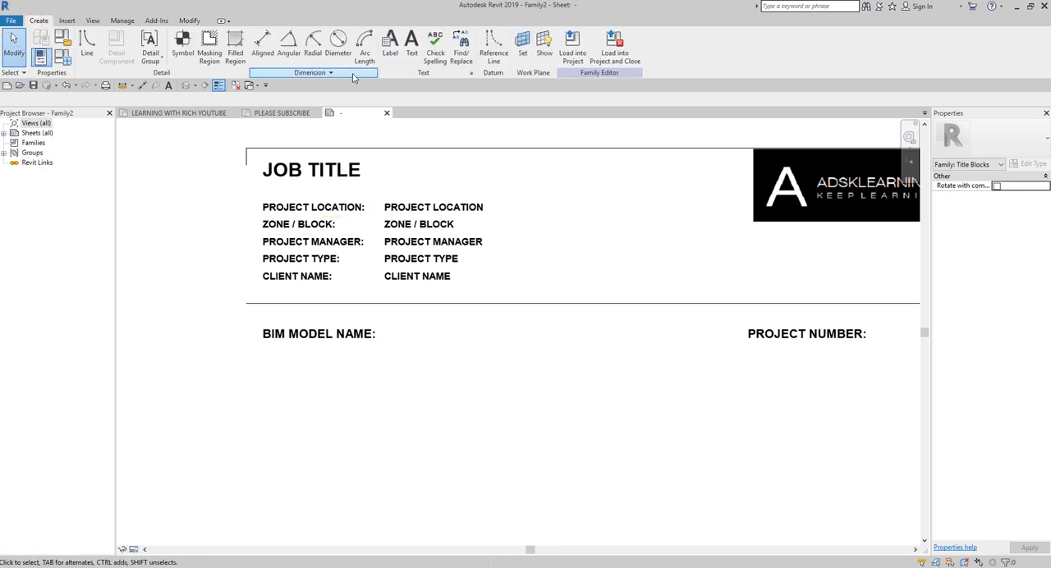
{"action": "left_click", "coordinate": [390, 41]}
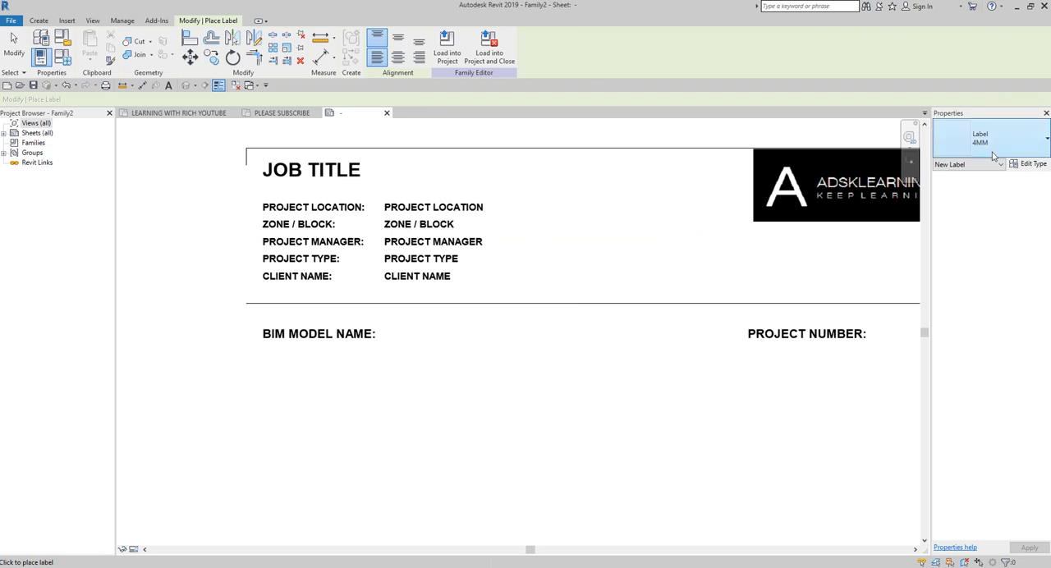
{"action": "left_click", "coordinate": [1022, 138]}
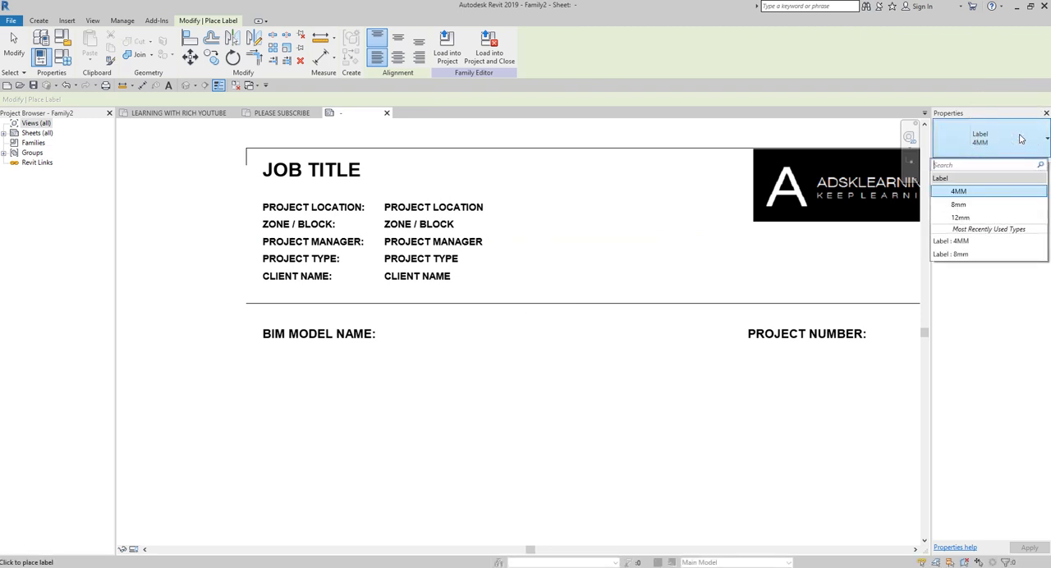
{"action": "left_click", "coordinate": [1020, 138]}
{"action": "left_click", "coordinate": [1035, 165]}
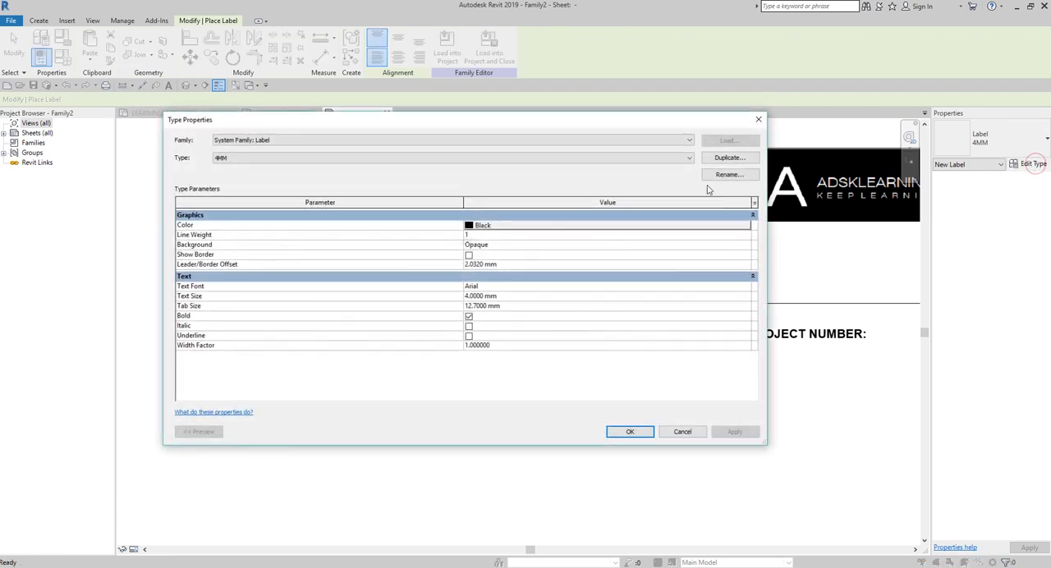
{"action": "left_click", "coordinate": [729, 158]}
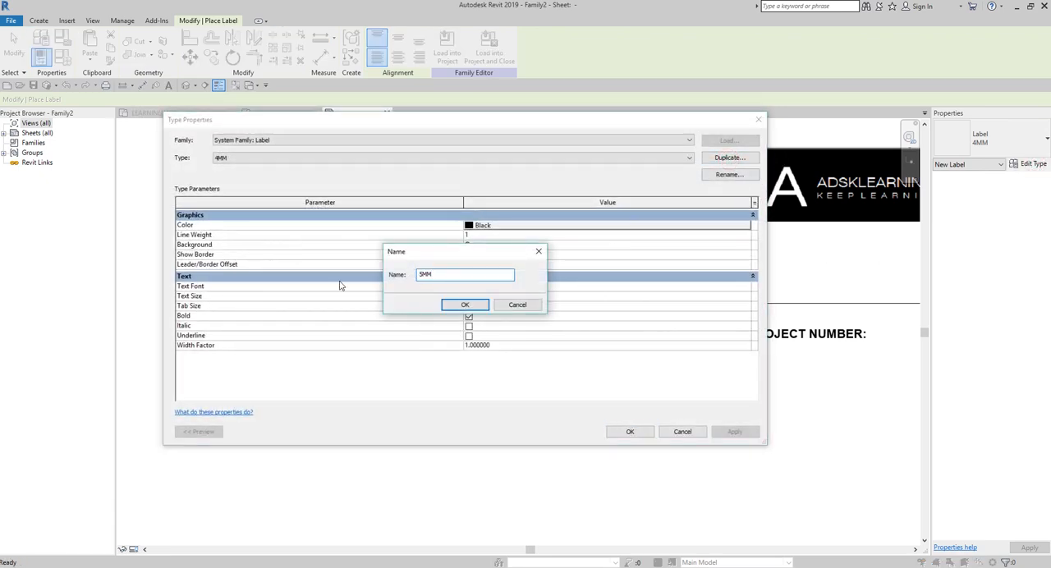
{"action": "type", "text": "5MM"}
{"action": "left_click", "coordinate": [465, 306]}
{"action": "left_click", "coordinate": [499, 296]}
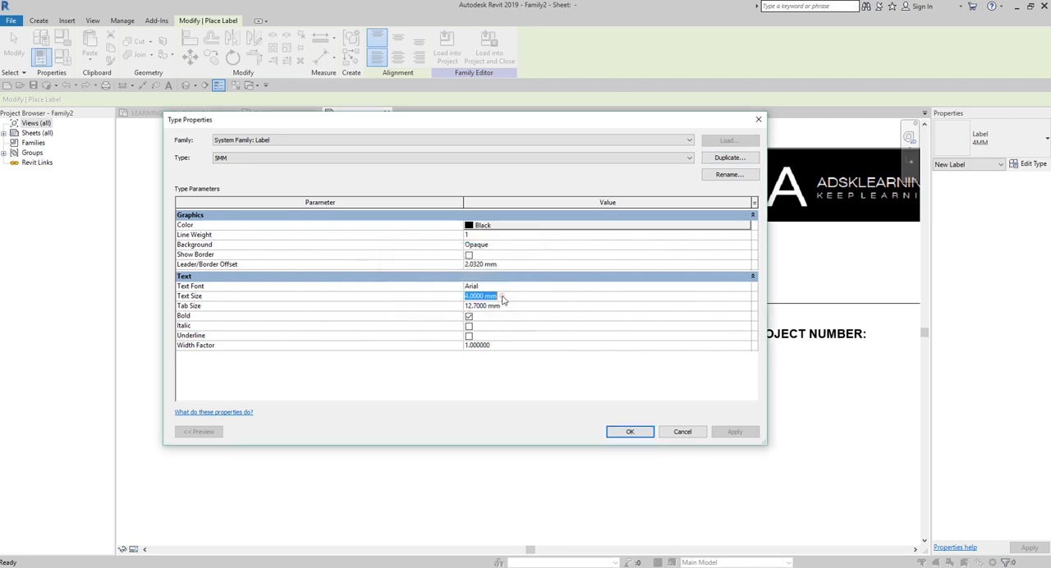
{"action": "type", "text": "5"}
{"action": "left_click", "coordinate": [499, 295]}
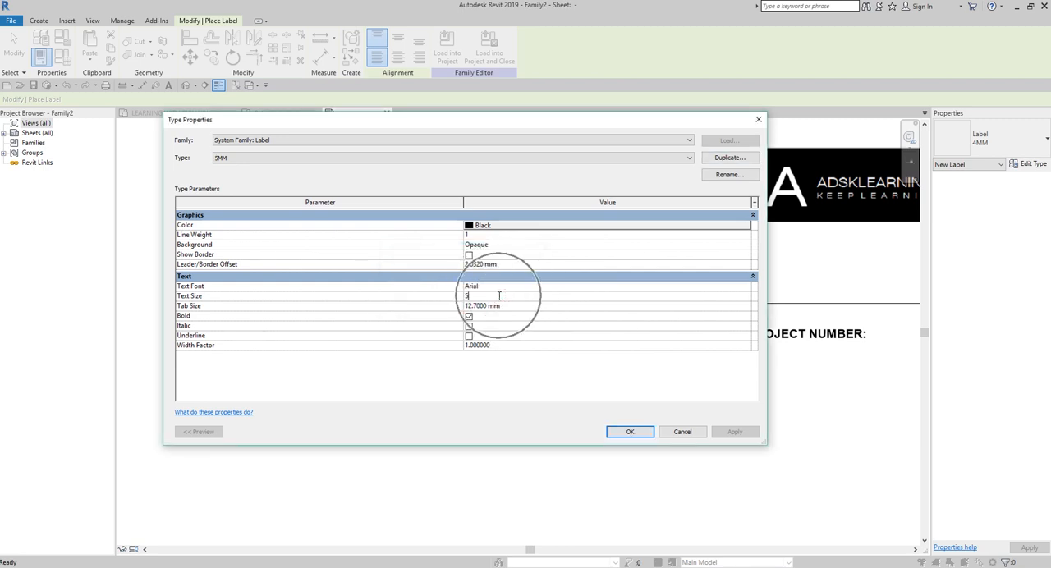
{"action": "left_click", "coordinate": [630, 431]}
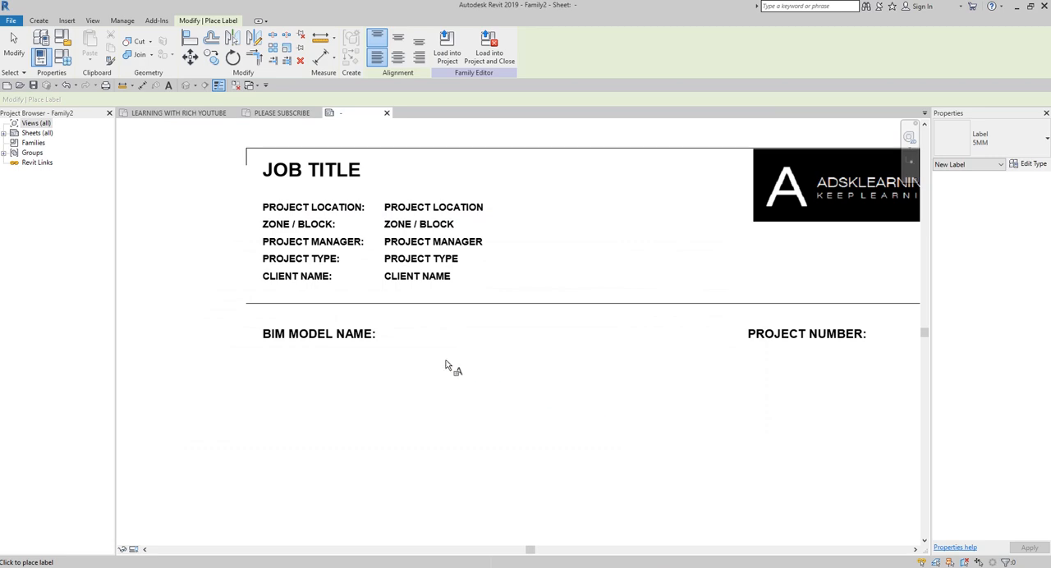
Step: Place a 5MM label beside the BIM MODEL NAME: caption, using the shared parameter BIM MODEL NAME from the TITLEBLOCK group
{"action": "left_click", "coordinate": [385, 332]}
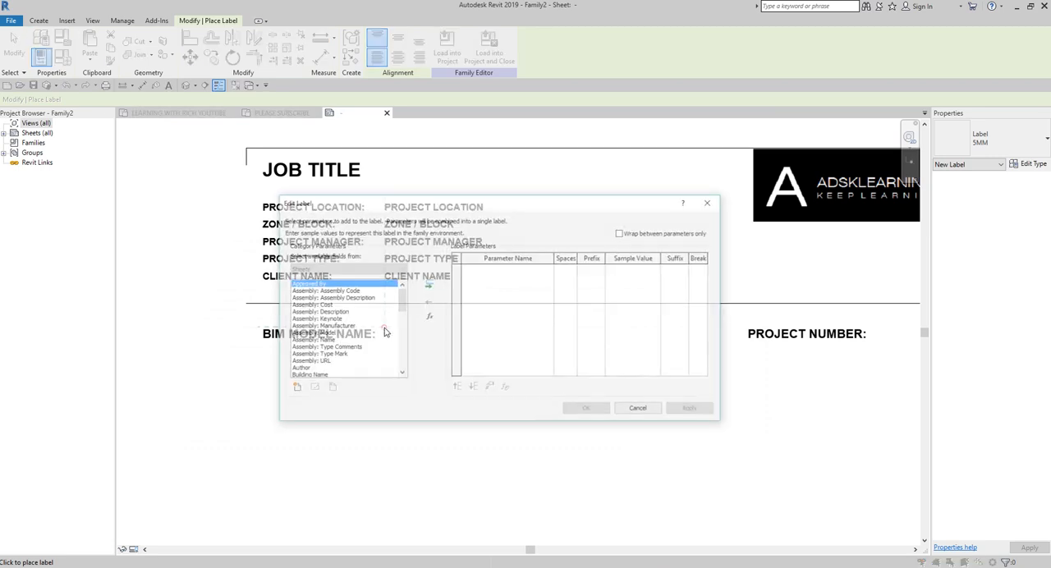
{"action": "left_click_drag", "start_coordinate": [417, 206], "coordinate": [502, 80]}
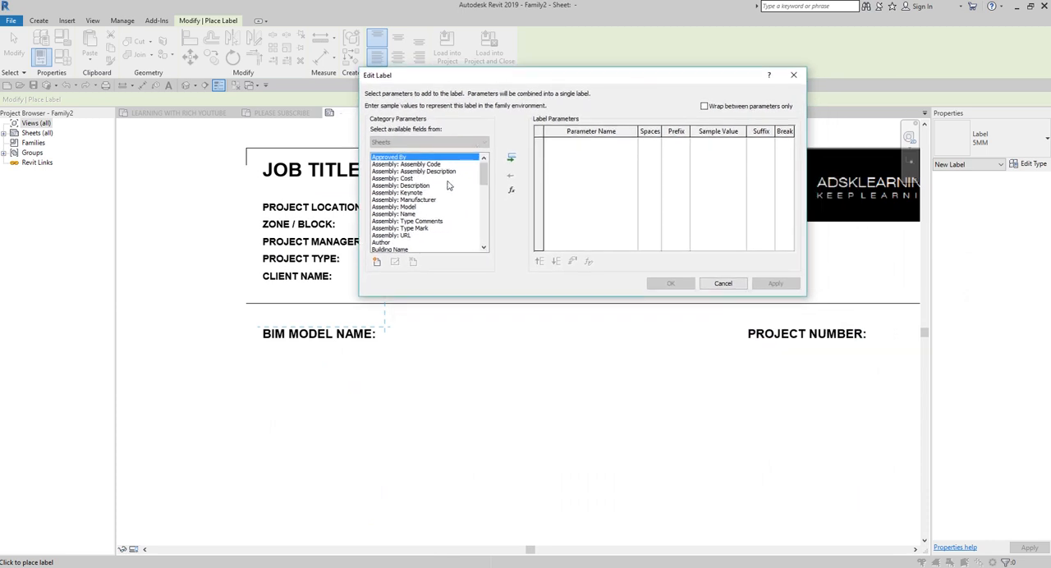
{"action": "left_click", "coordinate": [407, 222]}
{"action": "scroll", "coordinate": [411, 213], "scroll_direction": "down", "scroll_amount": 2}
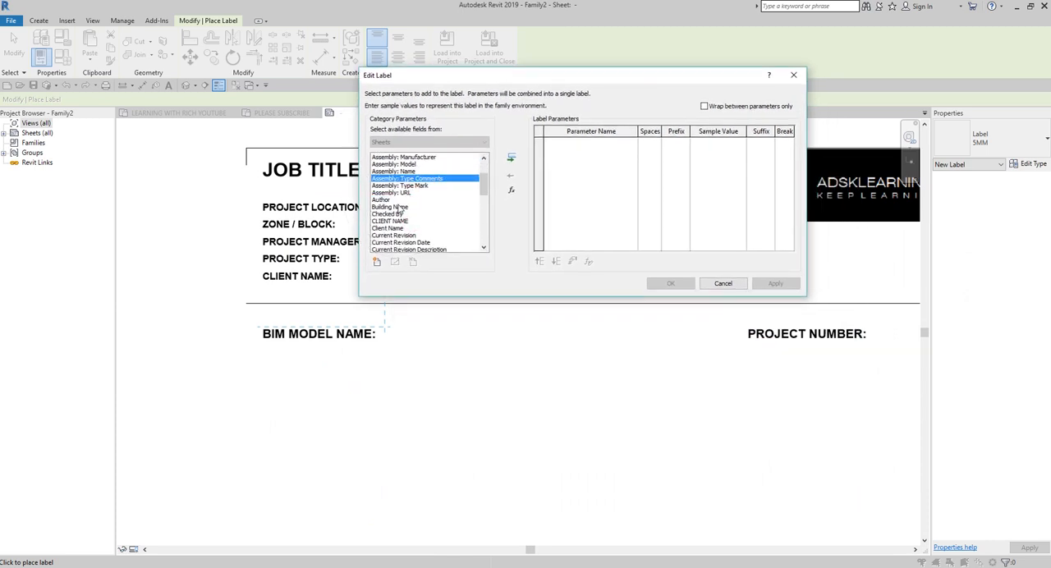
{"action": "left_click", "coordinate": [378, 264]}
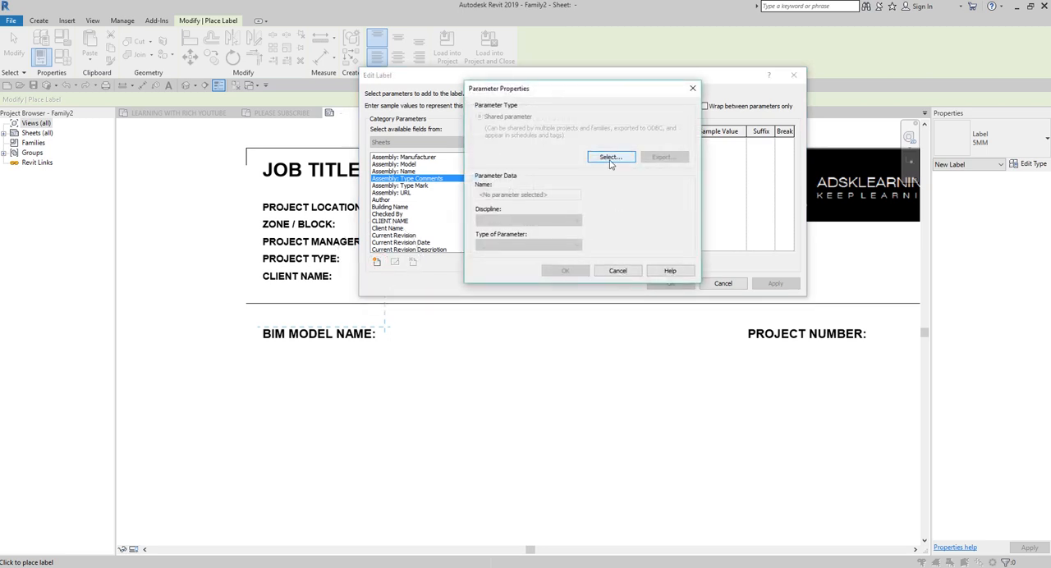
{"action": "left_click", "coordinate": [610, 160]}
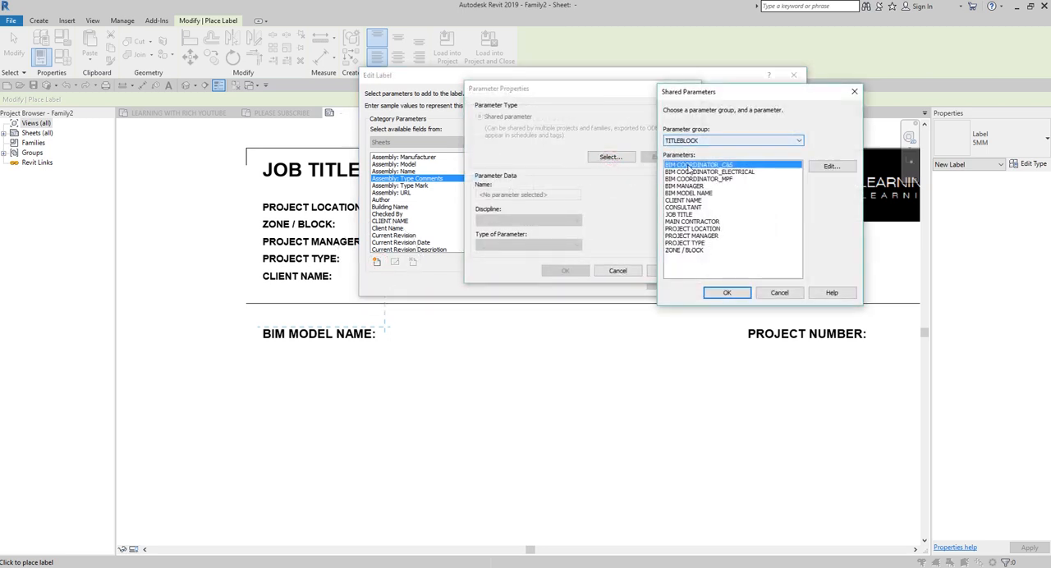
{"action": "left_click", "coordinate": [689, 194]}
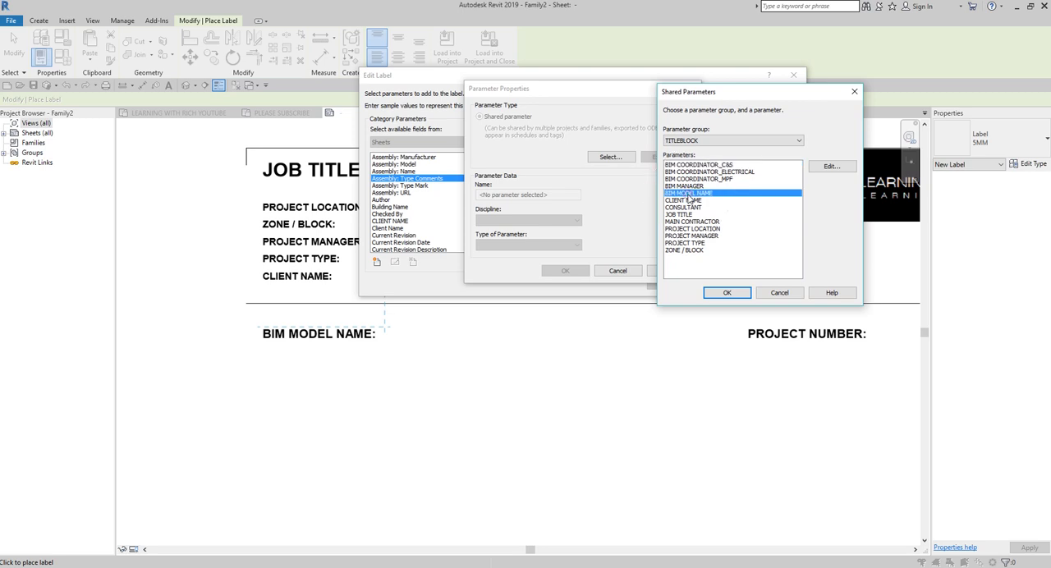
{"action": "left_click", "coordinate": [721, 293]}
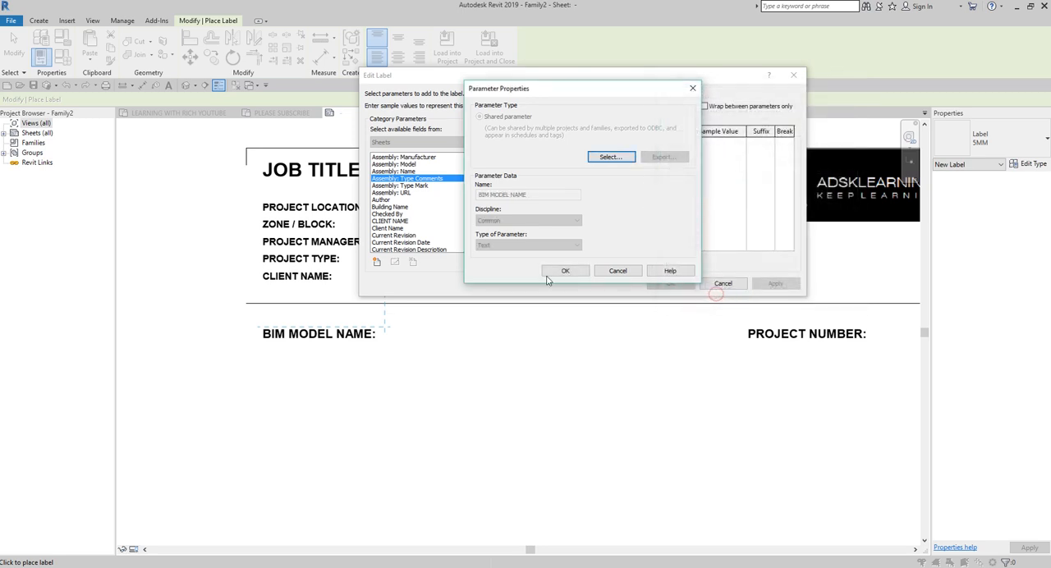
{"action": "left_click", "coordinate": [563, 272]}
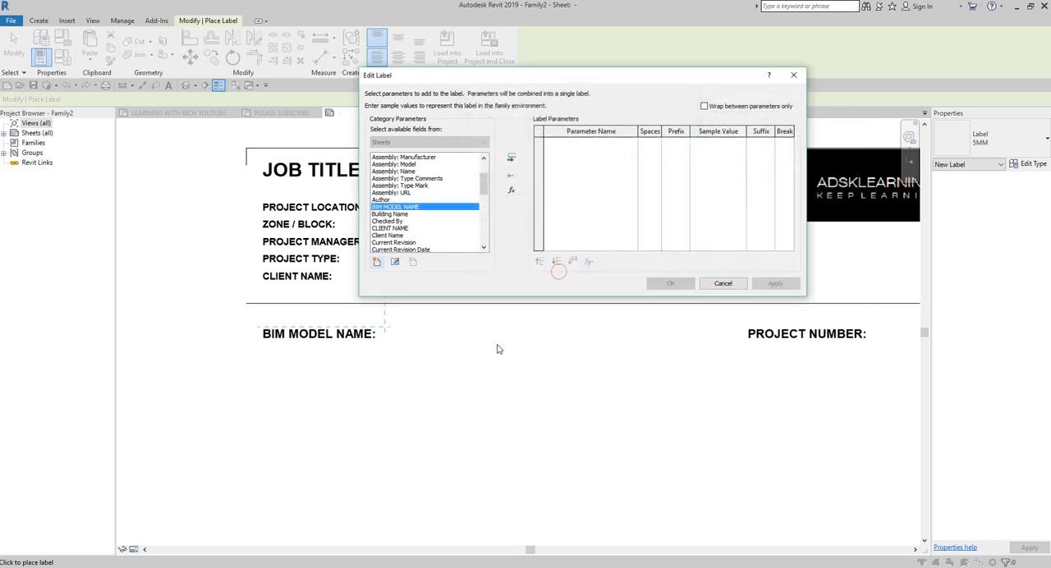
{"action": "double_click", "coordinate": [396, 207]}
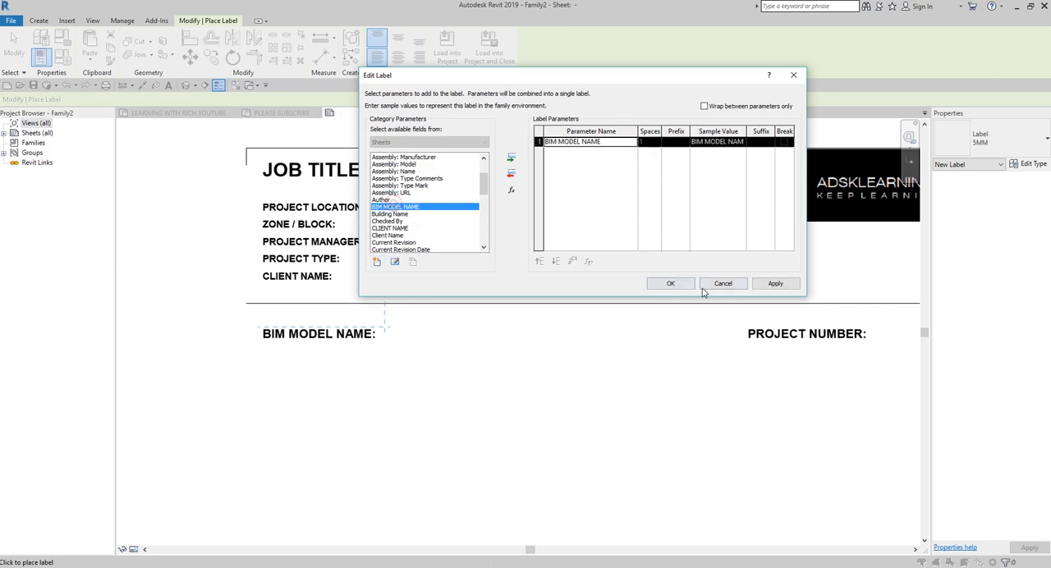
{"action": "left_click", "coordinate": [669, 284]}
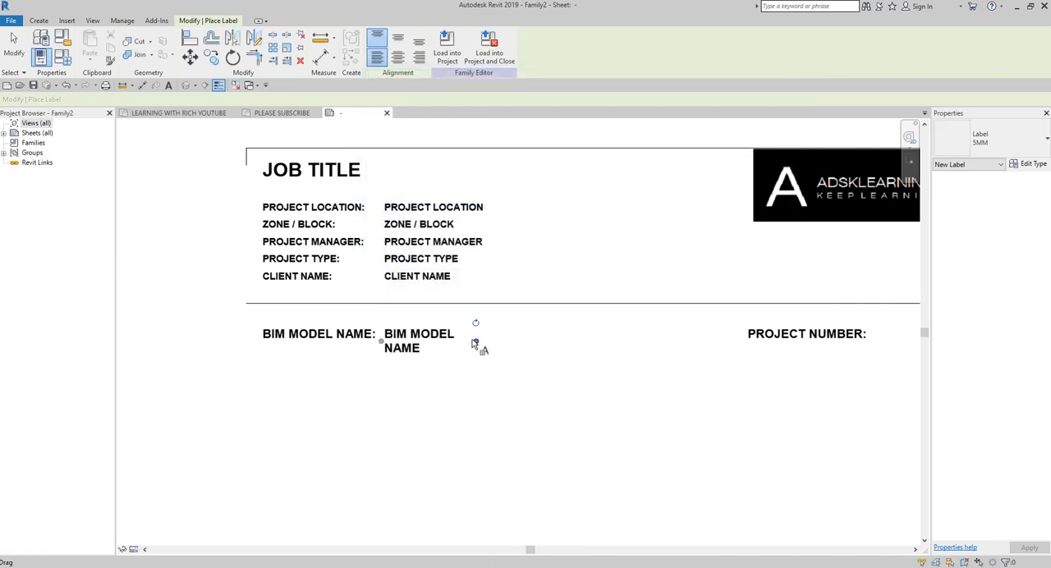
Step: Widen the BIM MODEL NAME label to one line and place an equally single-line 5MM Project Number label beside the PROJECT NUMBER: caption
{"action": "left_click_drag", "start_coordinate": [475, 341], "coordinate": [744, 346]}
{"action": "middle_click_drag", "start_coordinate": [752, 423], "coordinate": [421, 409]}
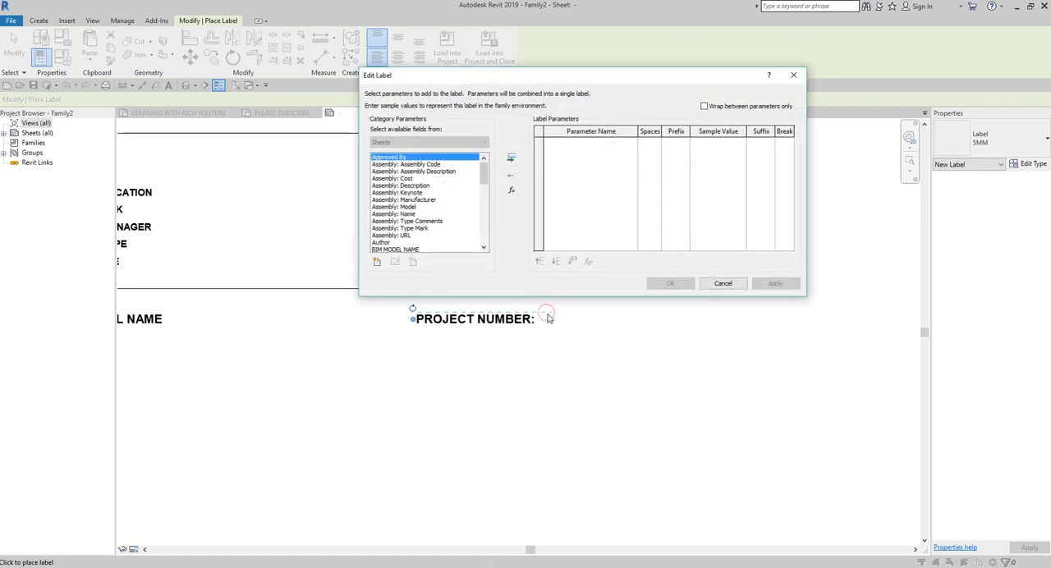
{"action": "left_click_drag", "start_coordinate": [484, 182], "coordinate": [491, 229]}
{"action": "left_click", "coordinate": [398, 221]}
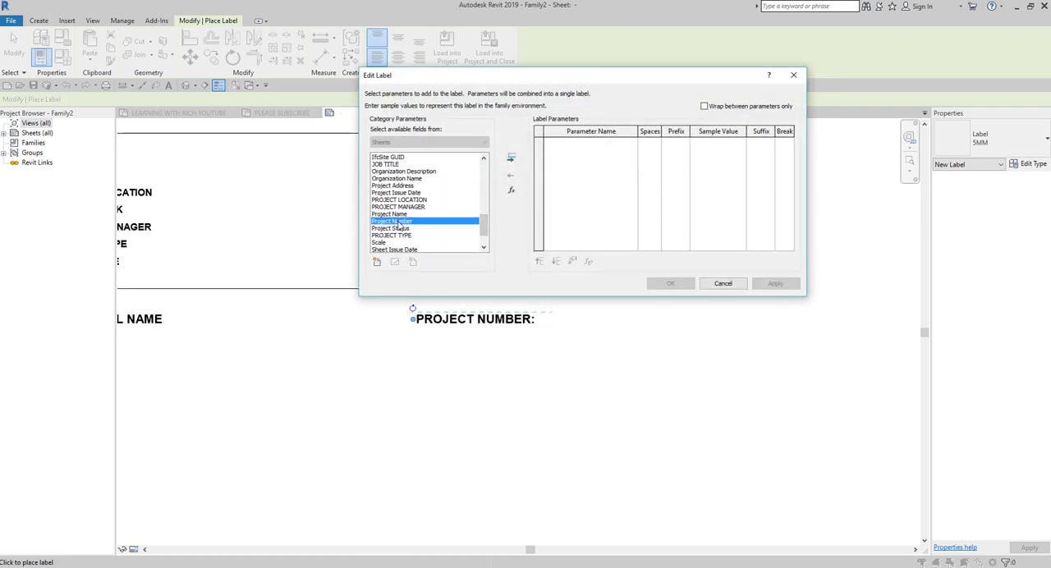
{"action": "double_click", "coordinate": [398, 222]}
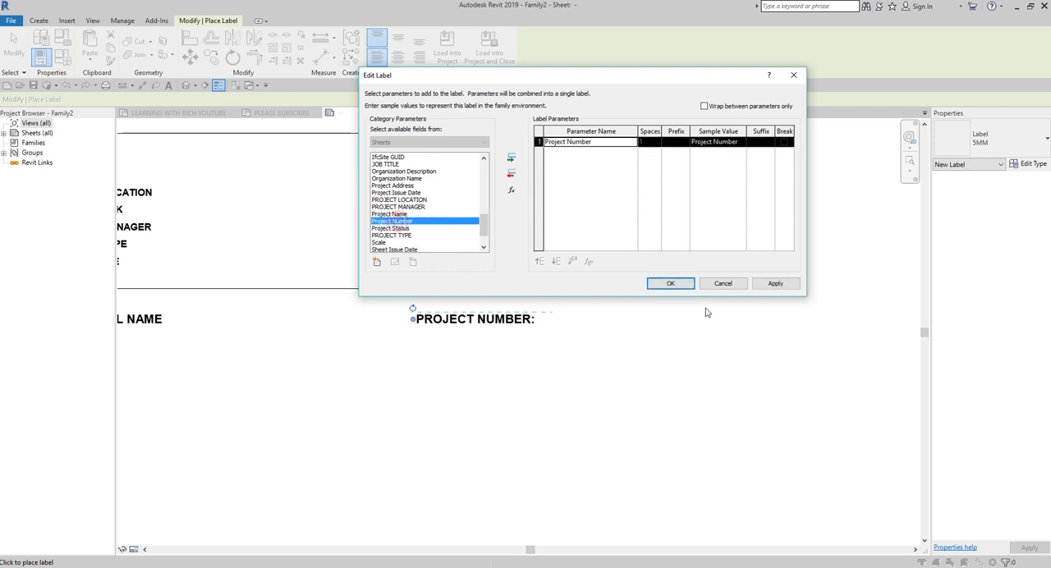
{"action": "left_click", "coordinate": [670, 285]}
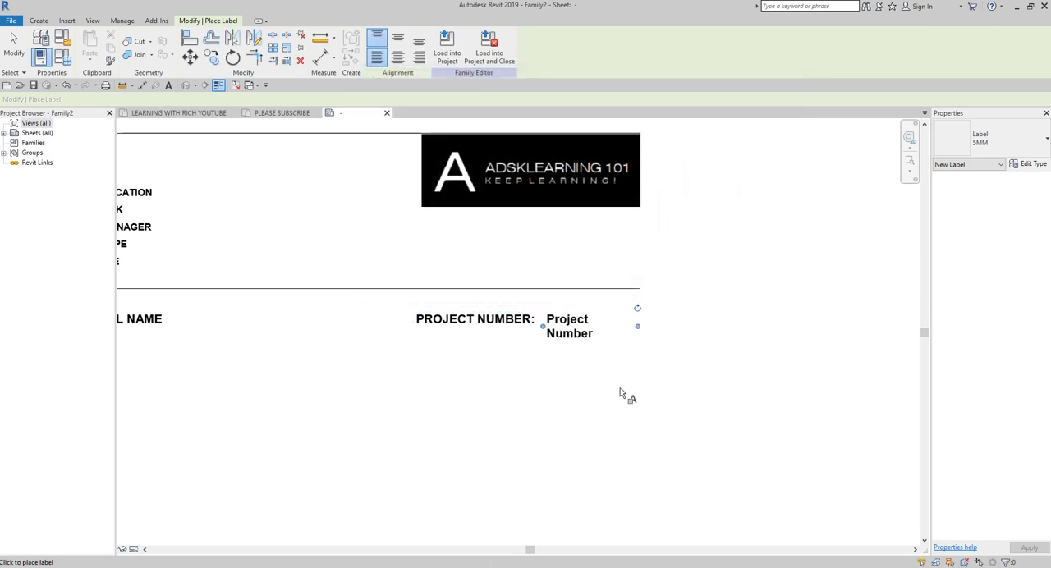
{"action": "mouse_move", "coordinate": [637, 328]}
{"action": "left_mouse_down"}
{"action": "mouse_move", "coordinate": [682, 326]}
{"action": "mouse_move", "coordinate": [640, 319]}
{"action": "left_mouse_up"}
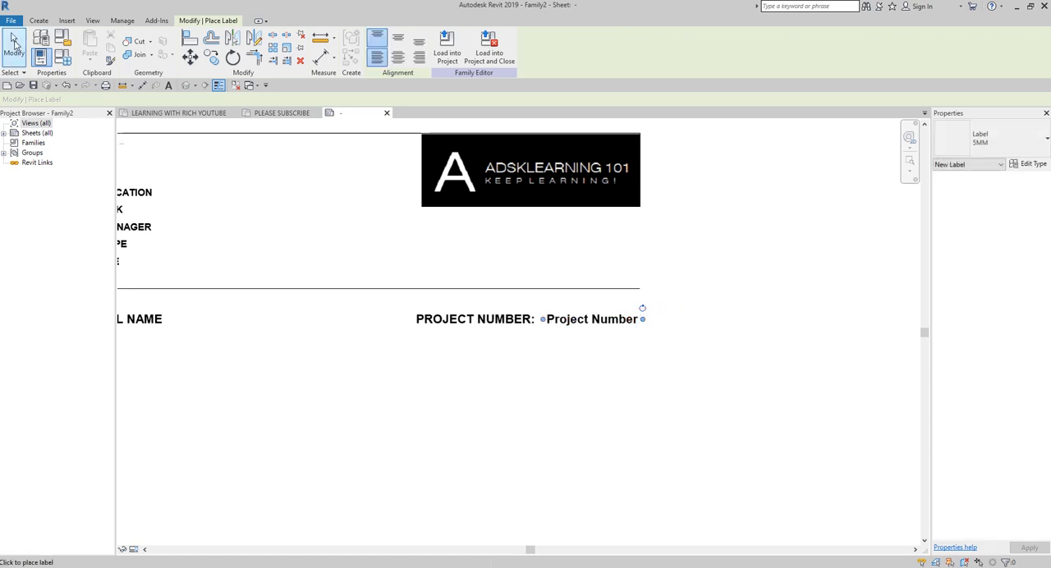
{"action": "left_click", "coordinate": [17, 52]}
Step: Draw a 420 mm horizontal divider line across the full sheet width below the BIM MODEL NAME row
{"action": "scroll", "coordinate": [369, 361], "scroll_direction": "down", "scroll_amount": 2}
{"action": "middle_click_drag", "start_coordinate": [366, 384], "coordinate": [451, 307]}
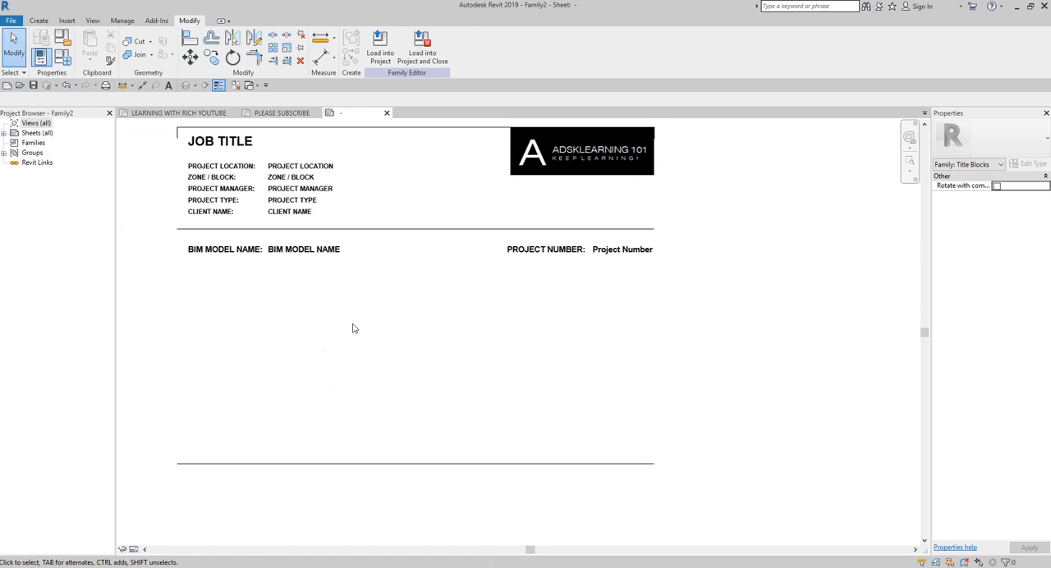
{"action": "left_click", "coordinate": [39, 21]}
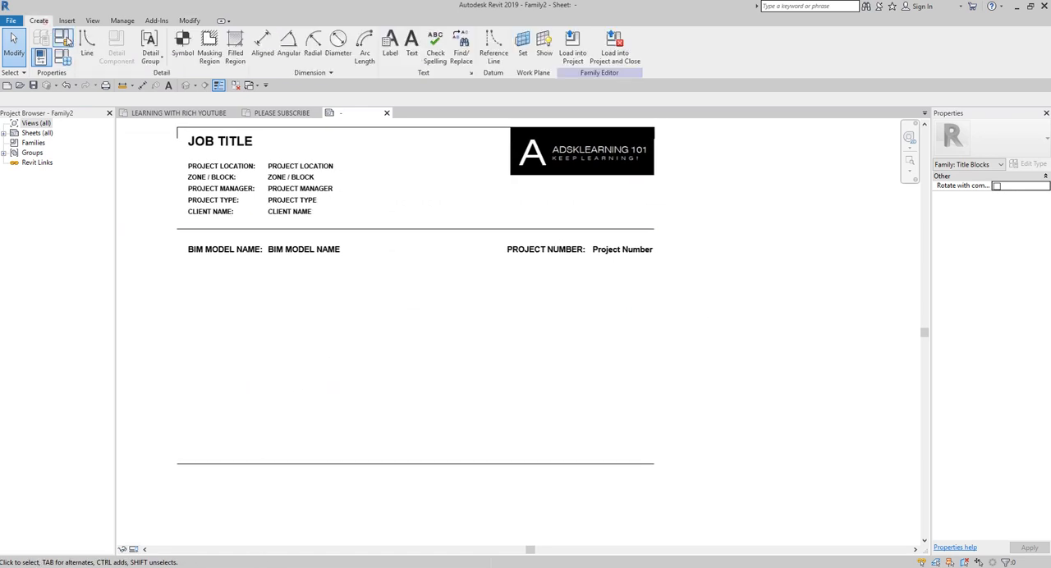
{"action": "left_click", "coordinate": [85, 45]}
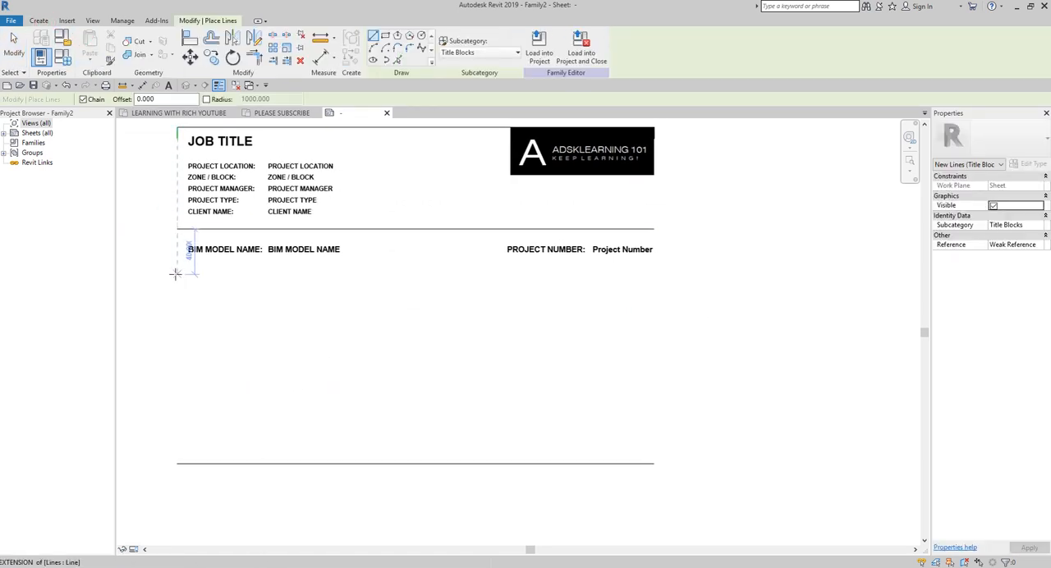
{"action": "left_click", "coordinate": [177, 273]}
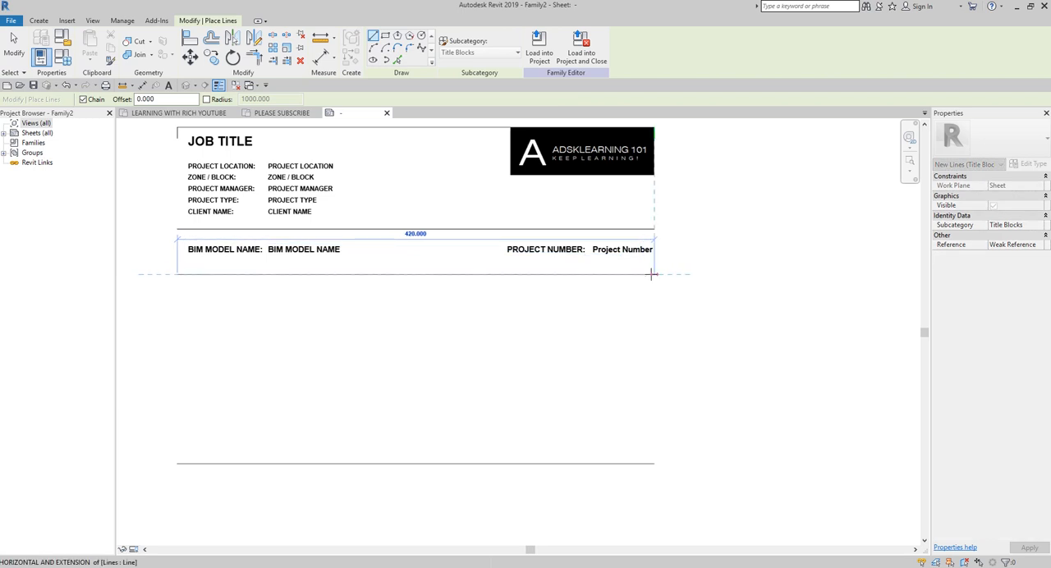
{"action": "left_click", "coordinate": [653, 274]}
{"action": "left_click", "coordinate": [15, 45]}
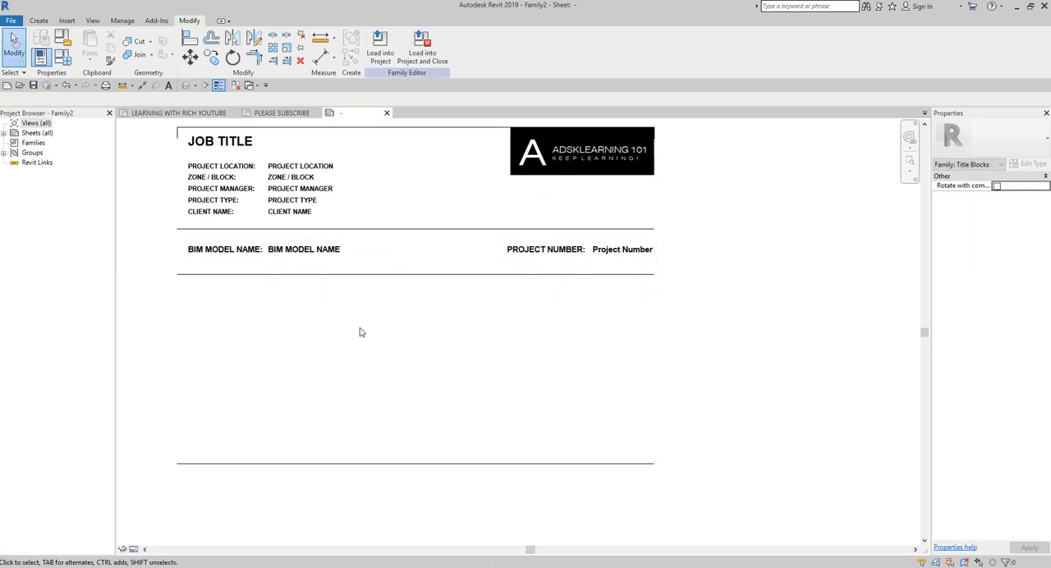
Step: Nudge the divider line below the BIM MODEL NAME row slightly upward
{"action": "scroll", "coordinate": [403, 347], "scroll_direction": "down", "scroll_amount": 2}
{"action": "scroll", "coordinate": [427, 332], "scroll_direction": "up", "scroll_amount": 2}
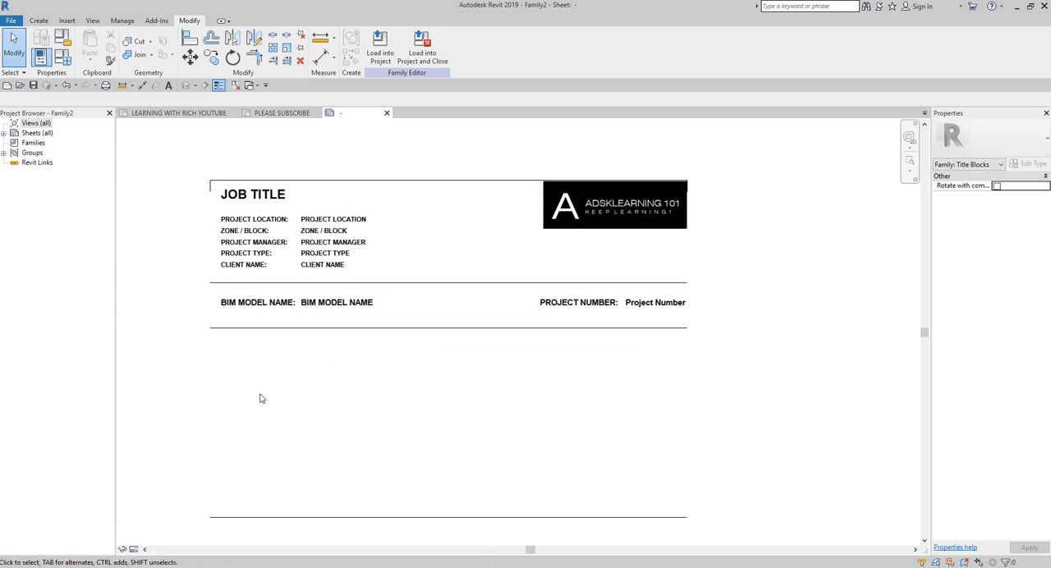
{"action": "left_click", "coordinate": [384, 329]}
{"action": "scroll", "coordinate": [442, 404], "scroll_direction": "up", "scroll_amount": 2}
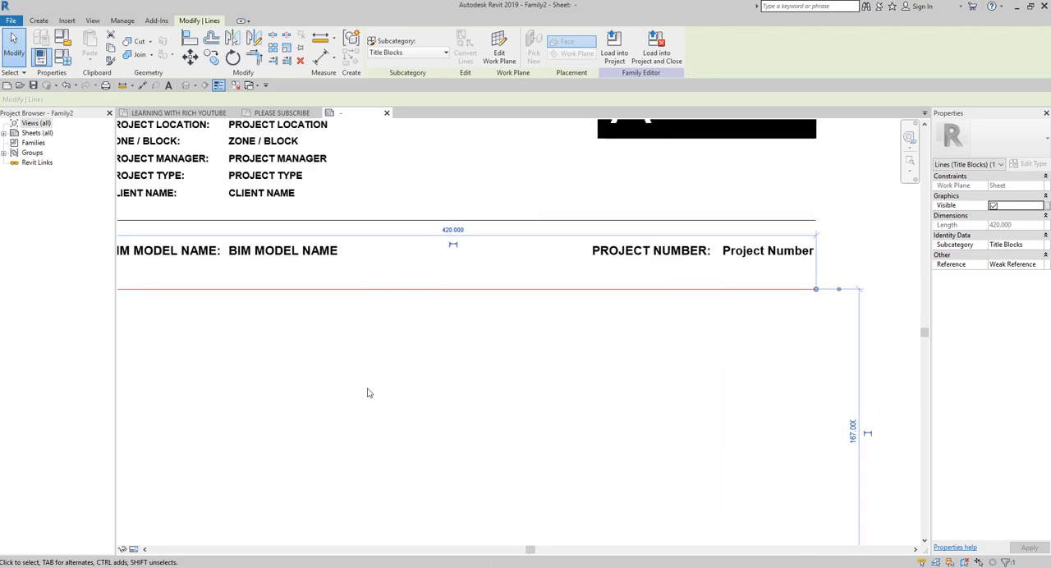
{"action": "middle_click_drag", "start_coordinate": [329, 381], "coordinate": [513, 426]}
{"action": "key", "text": "Up"}
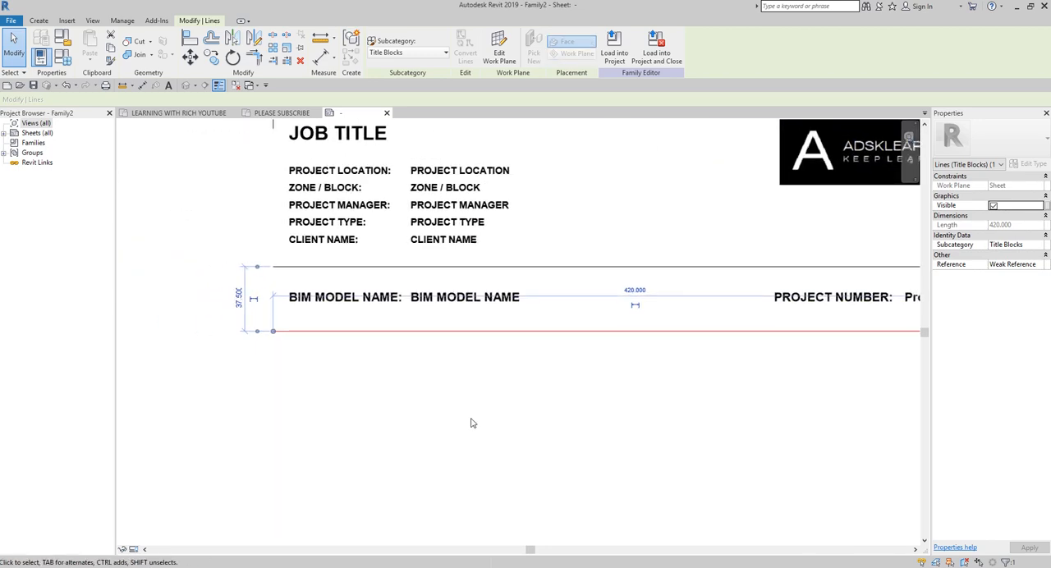
{"action": "left_click", "coordinate": [415, 413]}
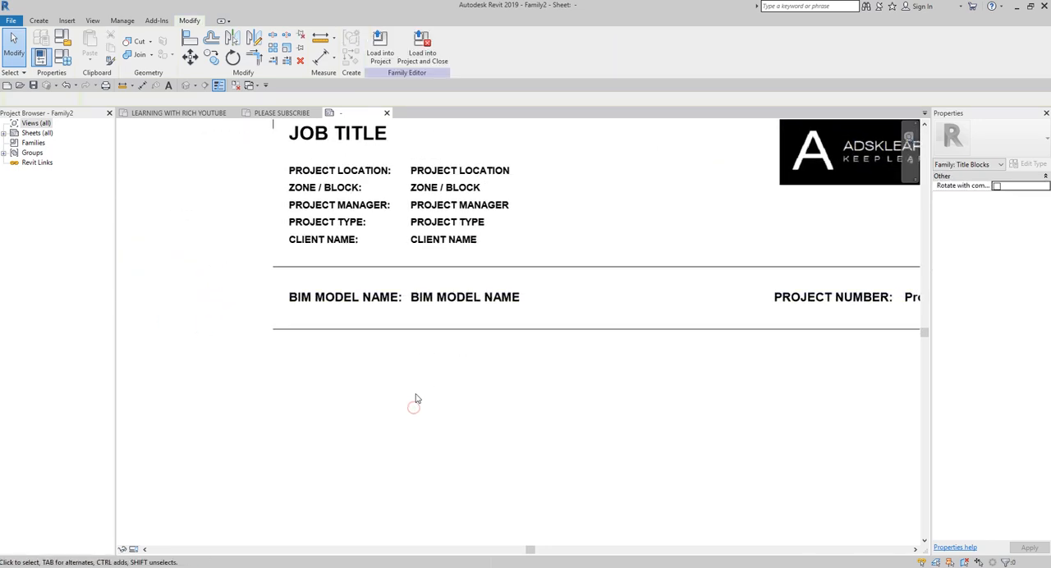
Step: Copy the CLIENT NAME: caption straight down to just below the divider line under the BIM MODEL NAME row
{"action": "scroll", "coordinate": [414, 401], "scroll_direction": "down", "scroll_amount": 1}
{"action": "middle_click_drag", "start_coordinate": [530, 429], "coordinate": [387, 377]}
{"action": "scroll", "coordinate": [390, 424], "scroll_direction": "down", "scroll_amount": 1}
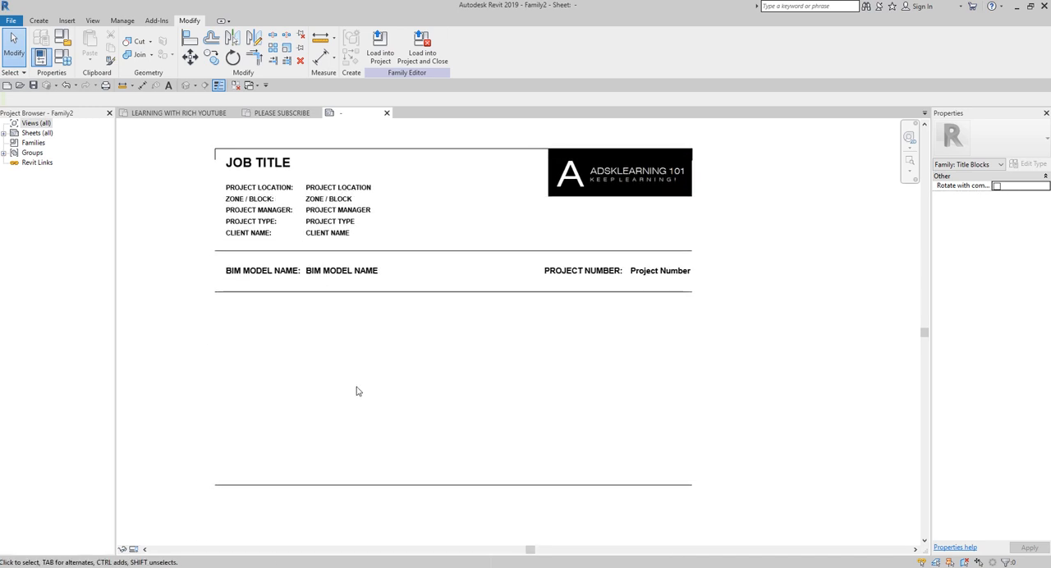
{"action": "scroll", "coordinate": [246, 252], "scroll_direction": "up", "scroll_amount": 1}
{"action": "left_click", "coordinate": [240, 233]}
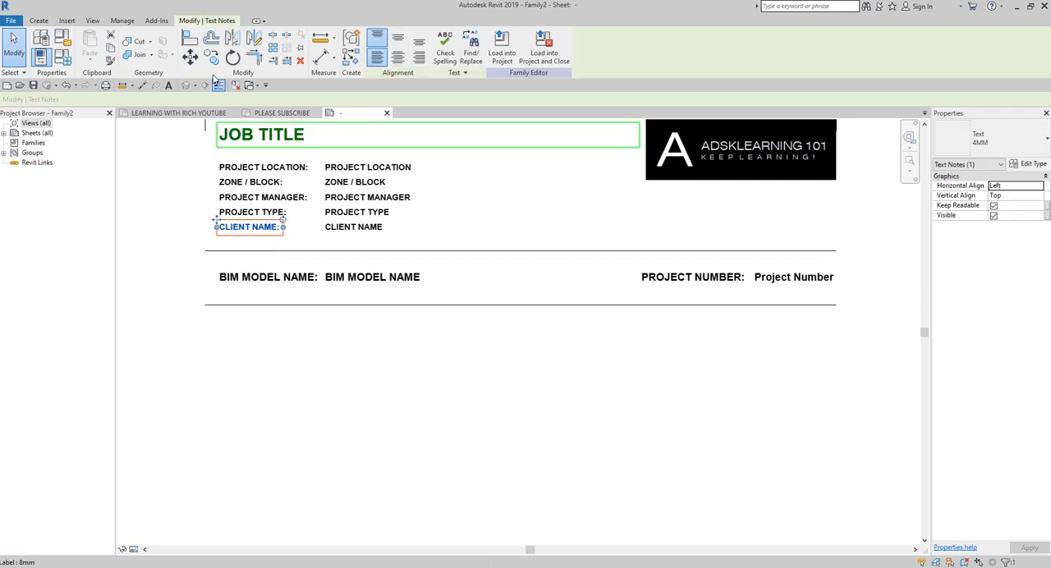
{"action": "left_click", "coordinate": [211, 58]}
{"action": "left_click", "coordinate": [258, 230]}
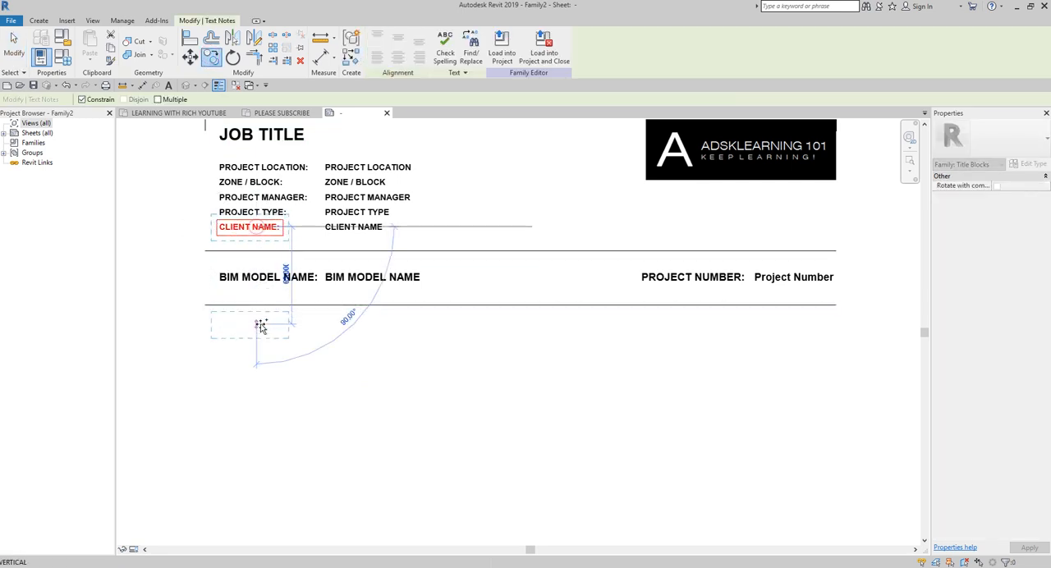
{"action": "left_click", "coordinate": [258, 335]}
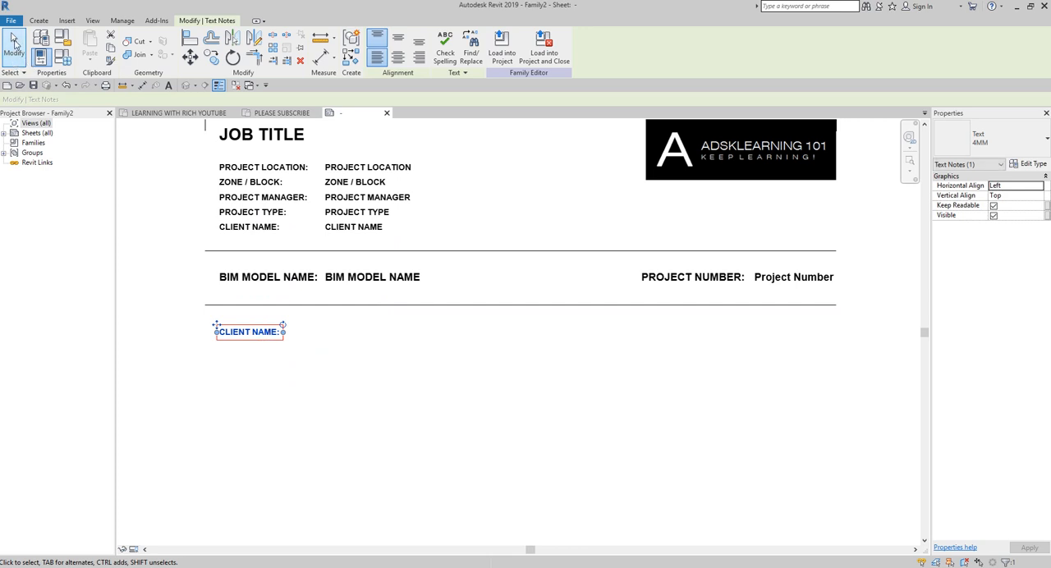
{"action": "left_click", "coordinate": [15, 46]}
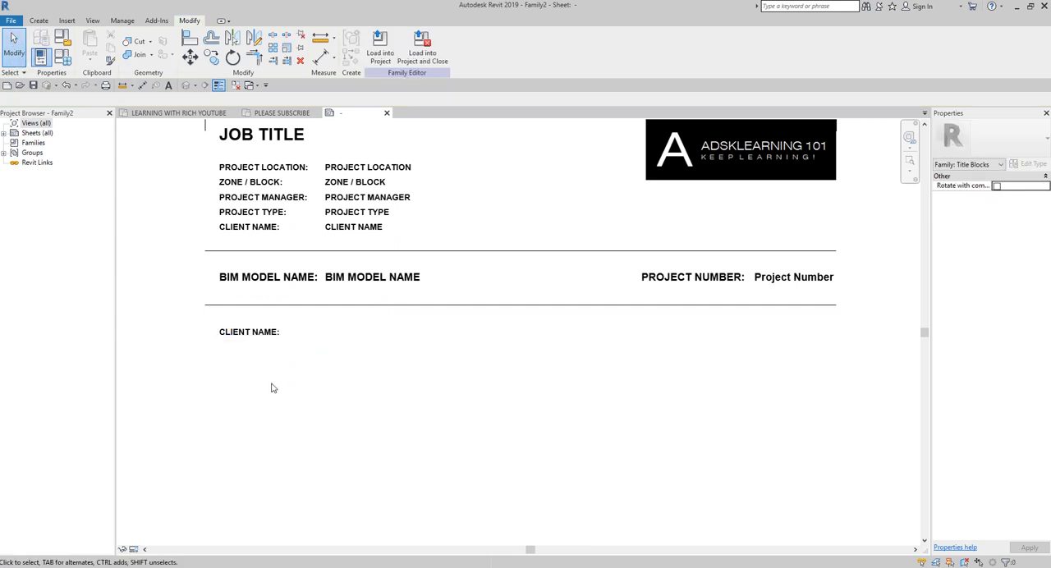
Step: Change the text of the copied CLIENT NAME: caption to MAIN CONTRACTOR:
{"action": "scroll", "coordinate": [250, 337], "scroll_direction": "up", "scroll_amount": 3}
{"action": "double_click", "coordinate": [257, 340]}
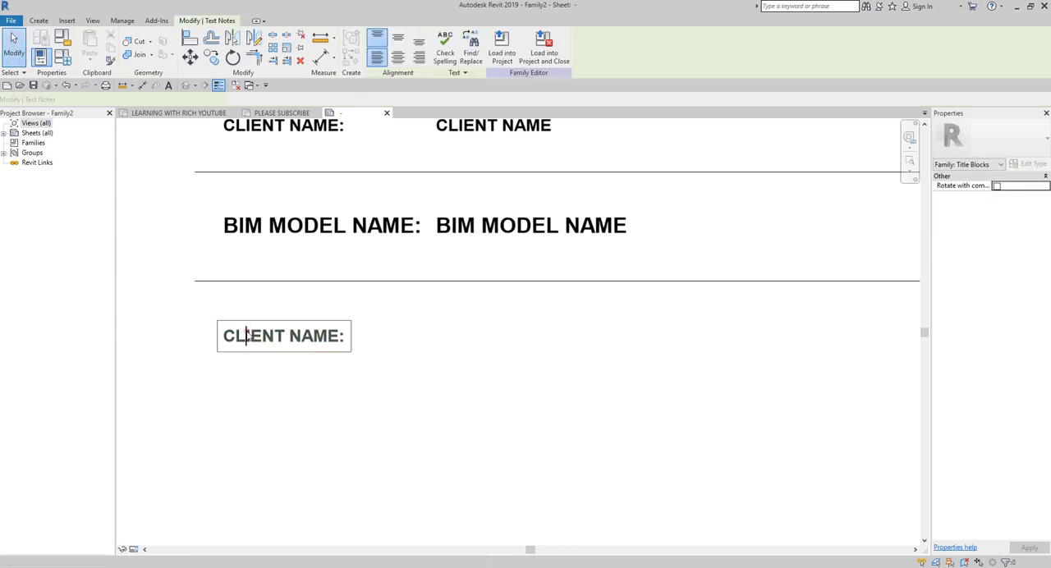
{"action": "triple_click", "coordinate": [243, 344]}
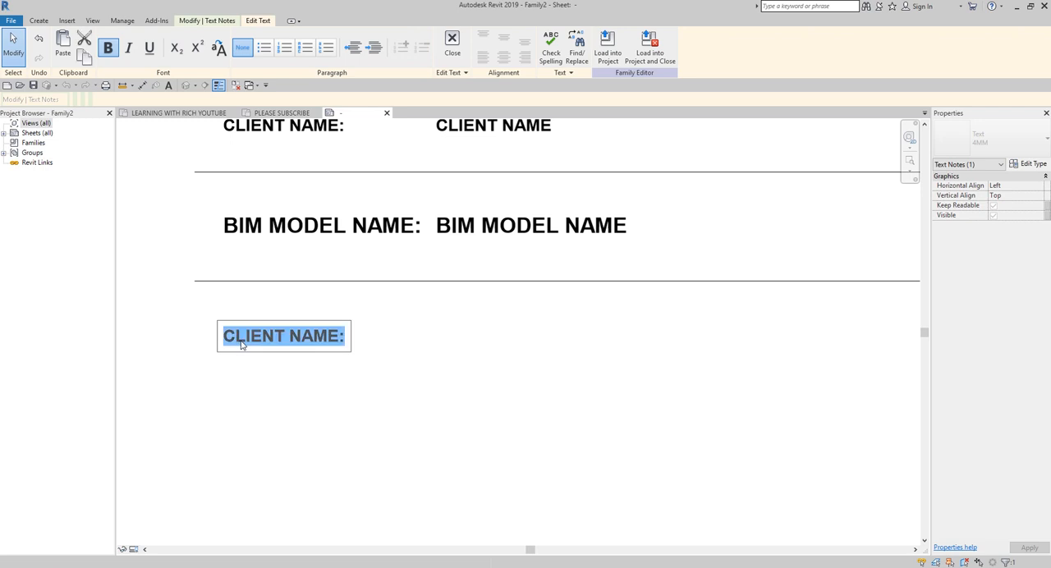
{"action": "type", "text": "MAIN CONTRACTOR:"}
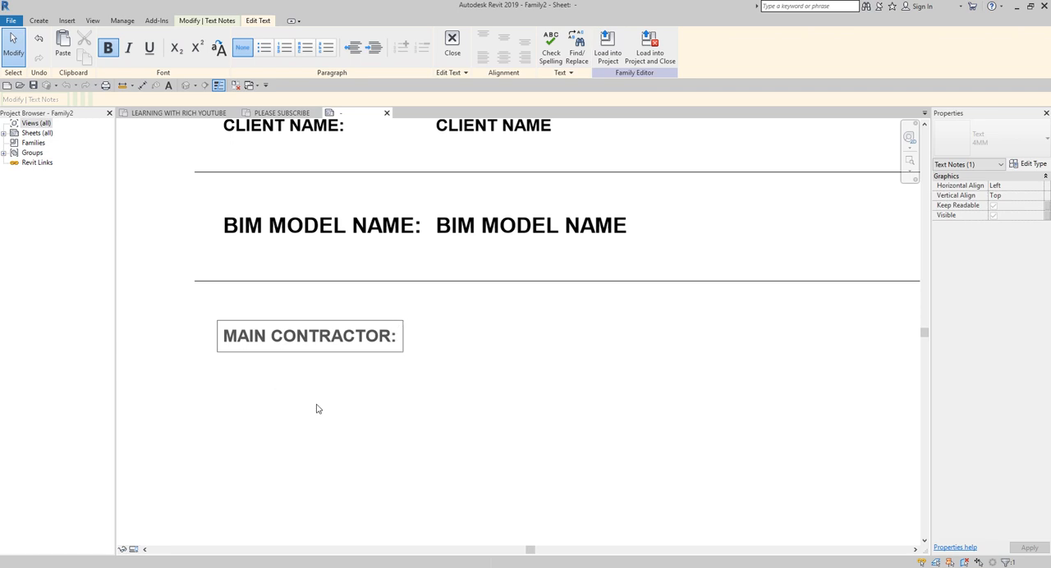
{"action": "left_click", "coordinate": [312, 402]}
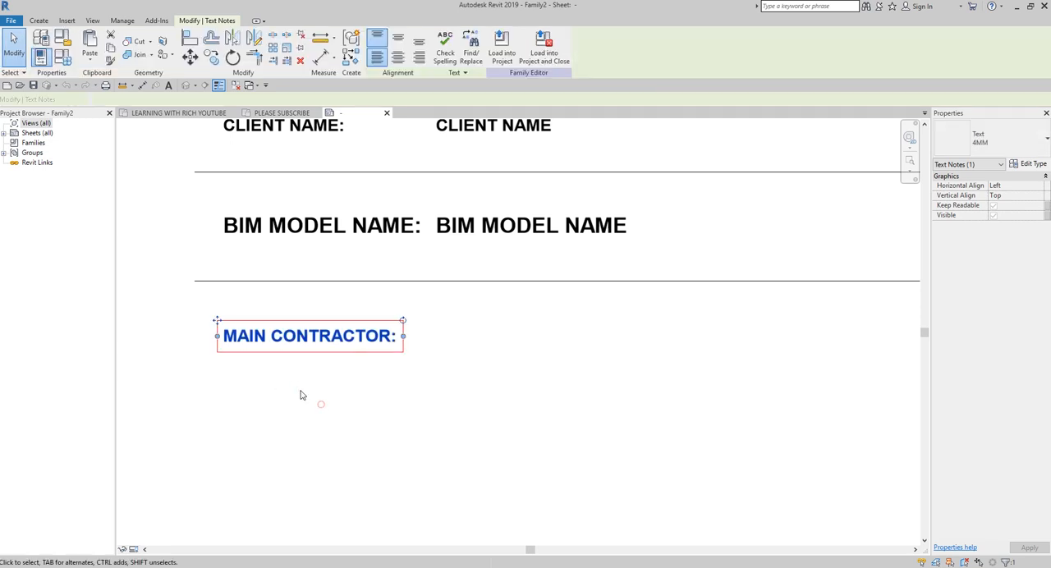
Step: Copy the MAIN CONTRACTOR: caption 10 mm straight down and change the copy's text to CONSULTANT:
{"action": "key", "text": "c"}
{"action": "key", "text": "o"}
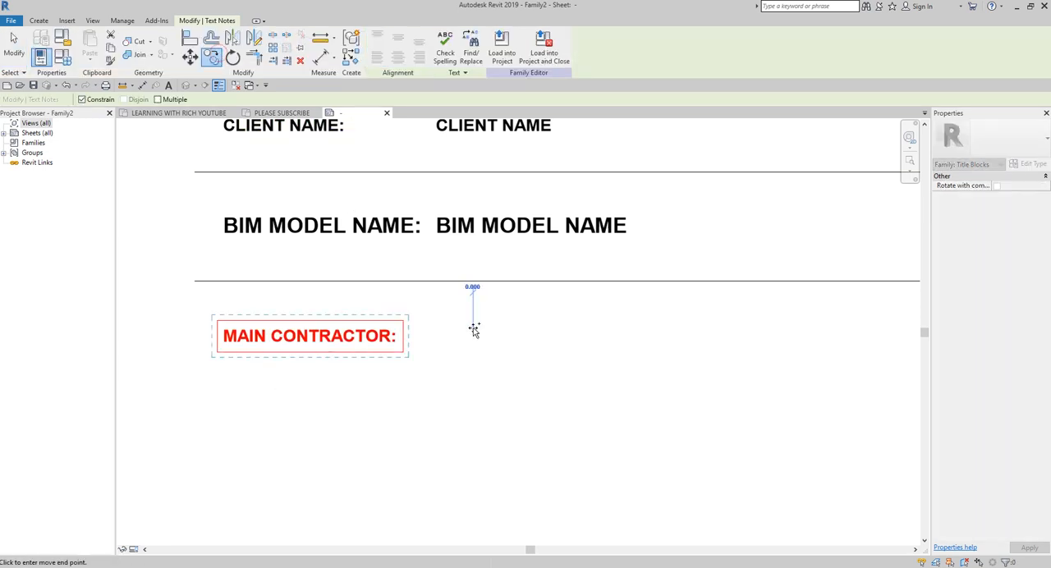
{"action": "left_click", "coordinate": [473, 328]}
{"action": "type", "text": "10"}
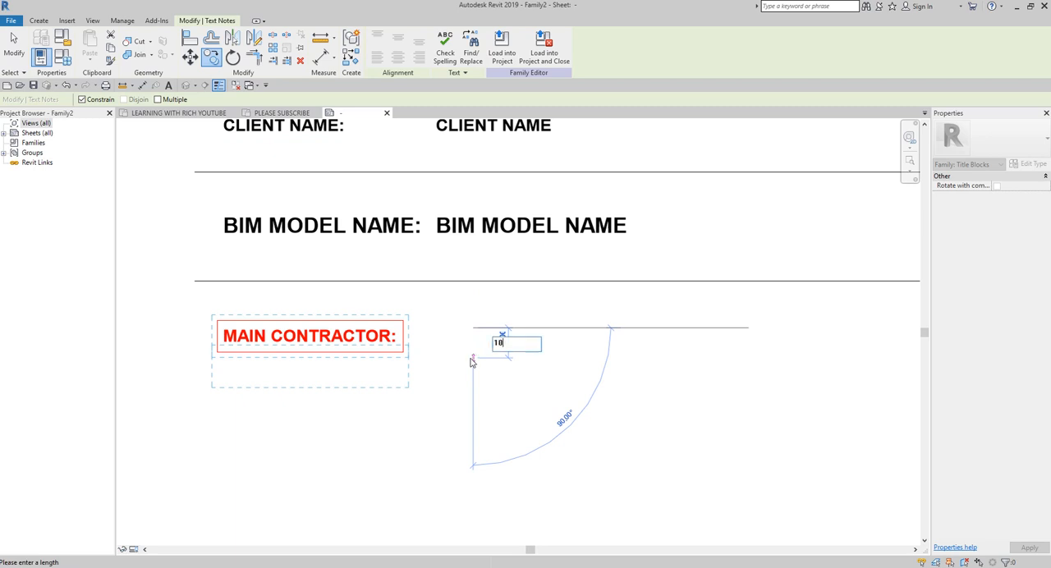
{"action": "key", "text": "Return"}
{"action": "left_click", "coordinate": [330, 369]}
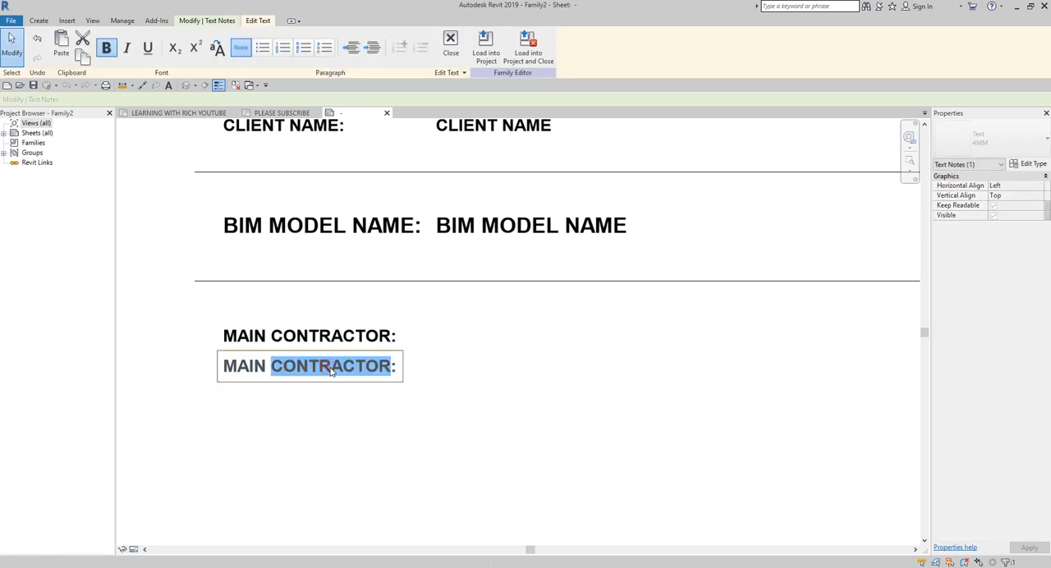
{"action": "triple_click", "coordinate": [329, 369]}
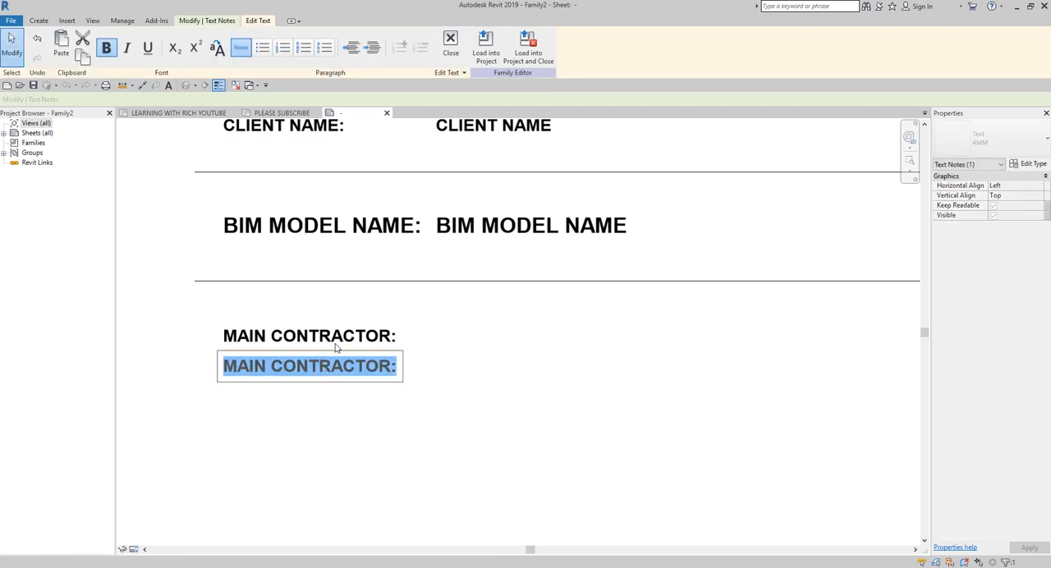
{"action": "type", "text": "CONSULTANT:"}
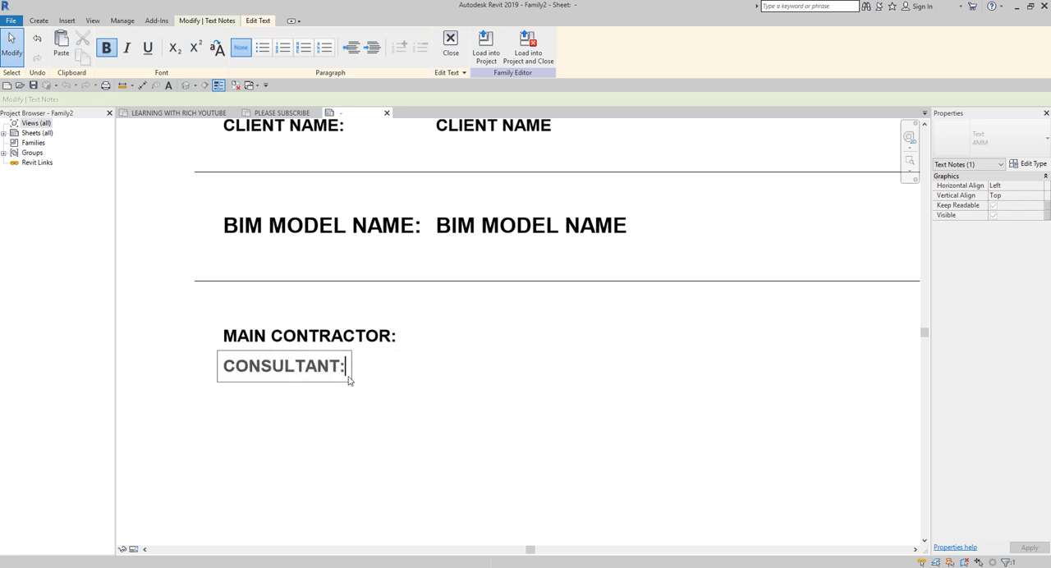
{"action": "left_click", "coordinate": [377, 425]}
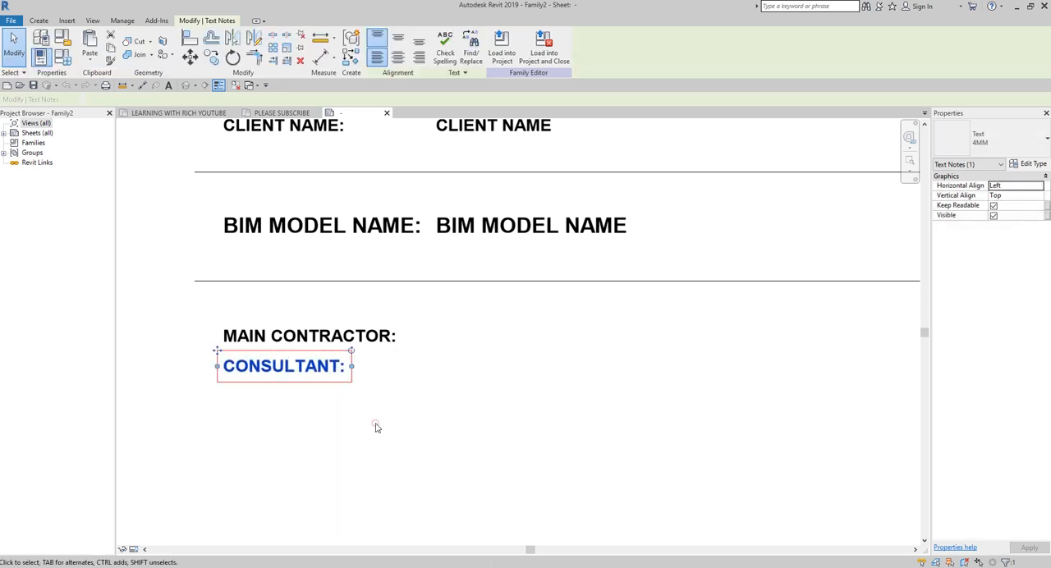
Step: Copy the CONSULTANT: caption 10 mm straight down and change the copy's text to BIM MANAGER:
{"action": "key", "text": "m"}
{"action": "key", "text": "v"}
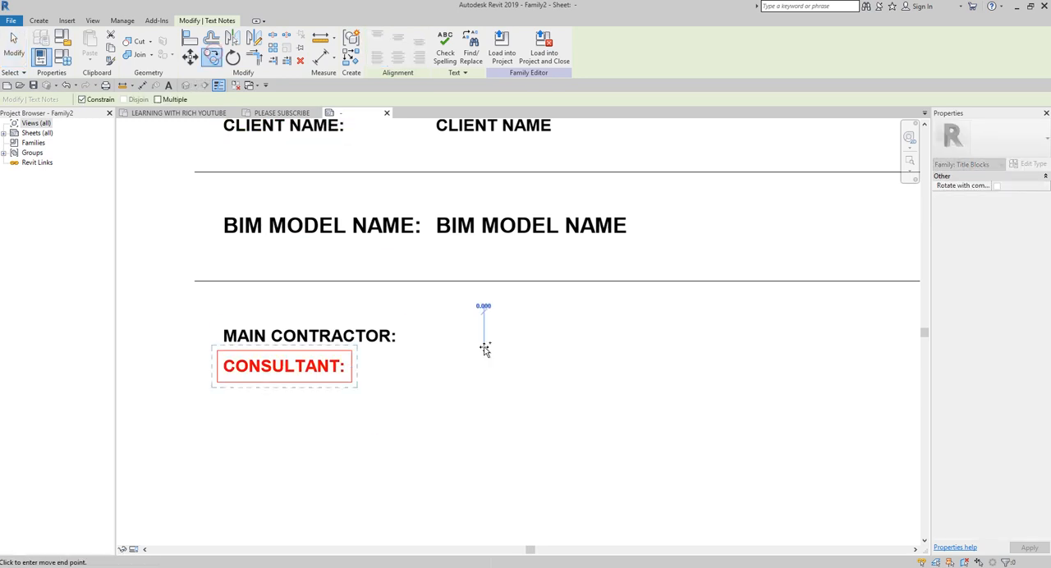
{"action": "left_click", "coordinate": [484, 347]}
{"action": "type", "text": "10"}
{"action": "key", "text": "Return"}
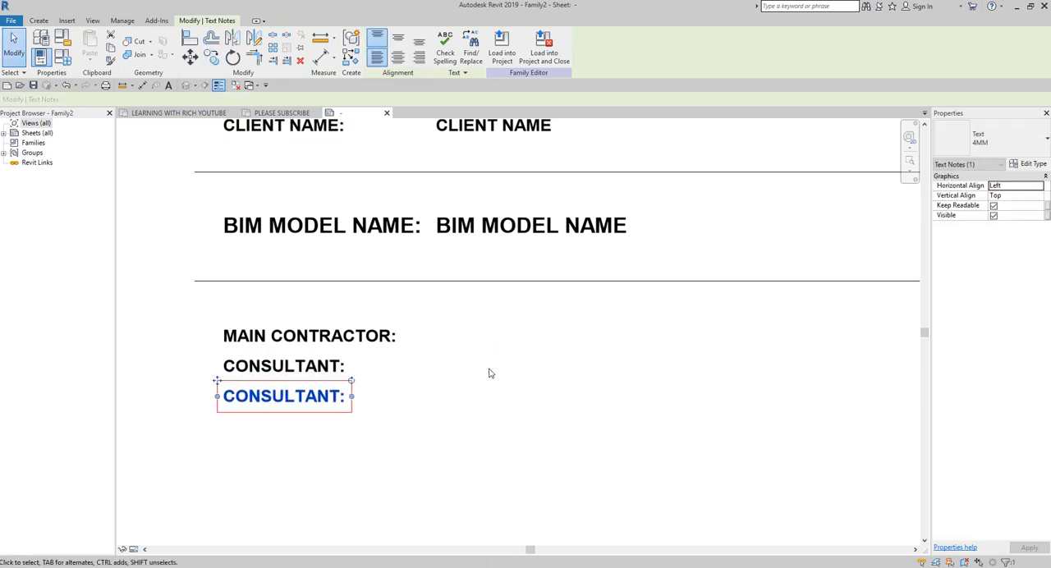
{"action": "double_click", "coordinate": [316, 396]}
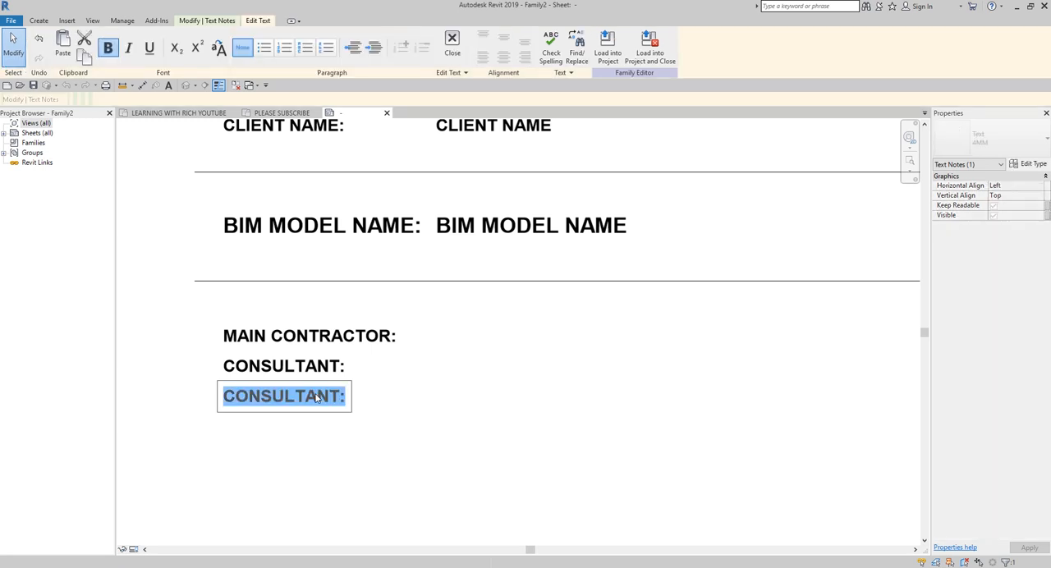
{"action": "type", "text": "BIN"}
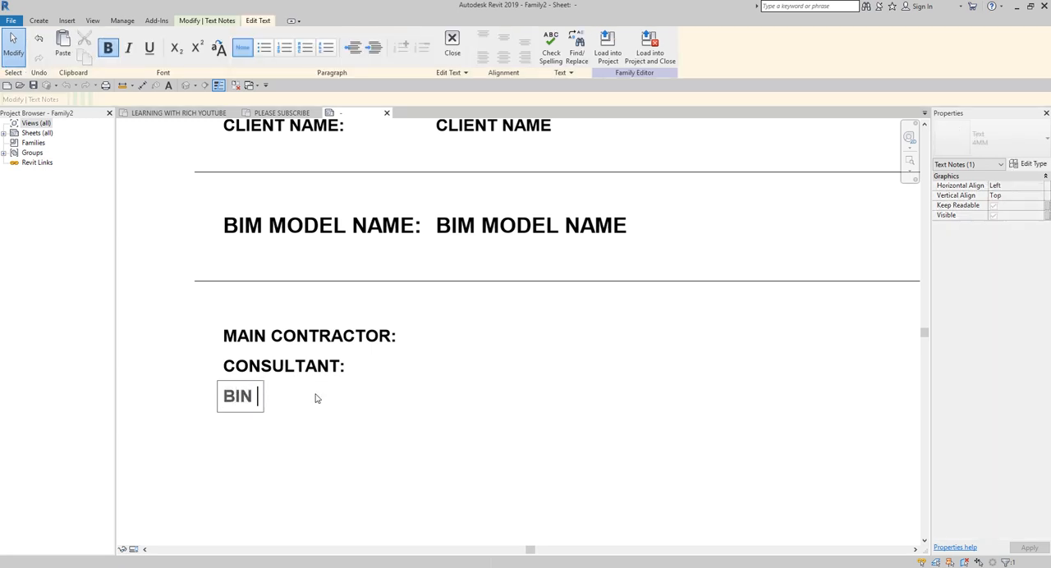
{"action": "type", "text": "M MANAGER:"}
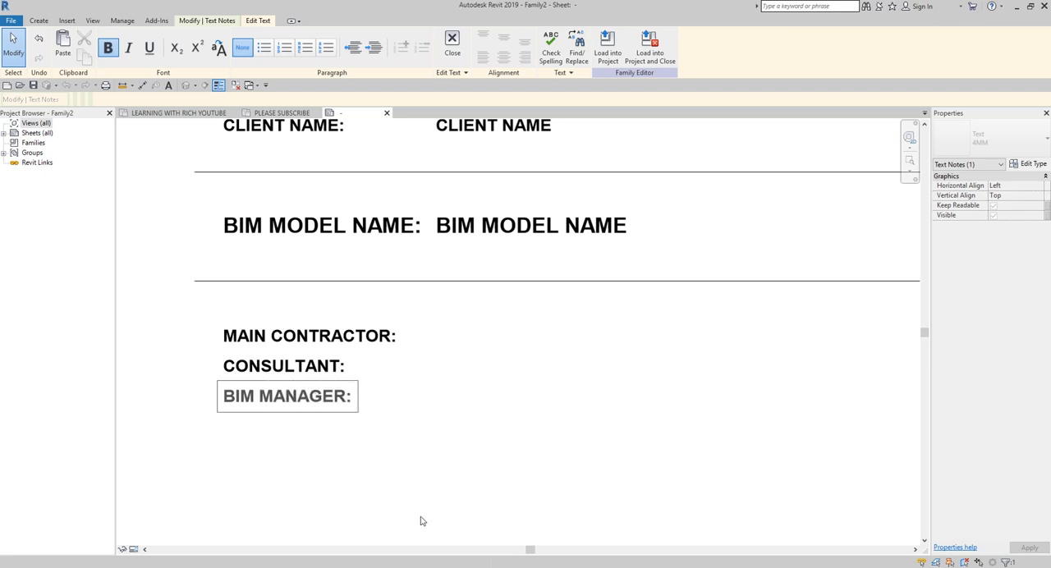
{"action": "left_click", "coordinate": [390, 474]}
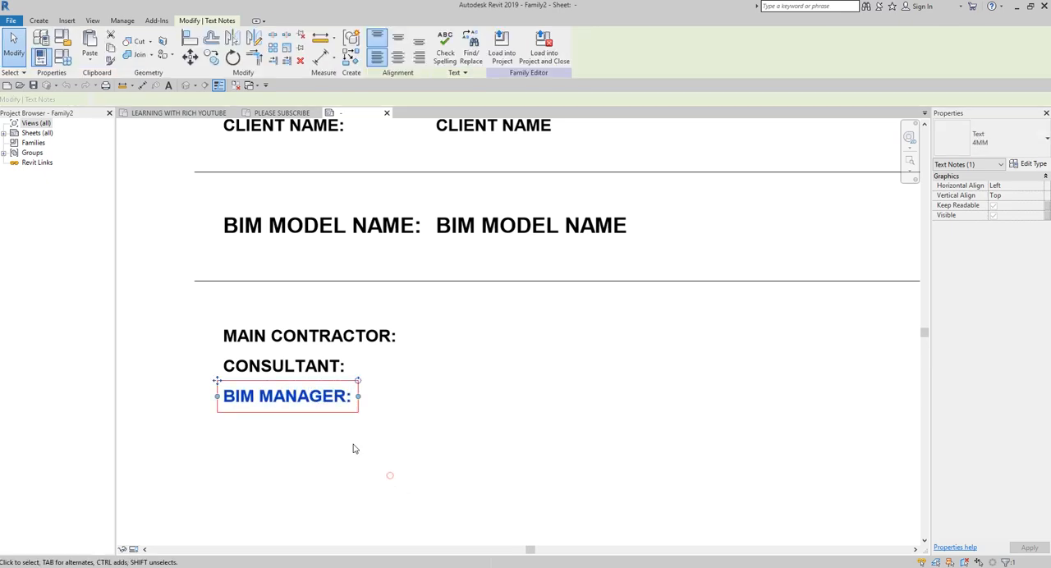
Step: Copy the MAIN CONTRACTOR: caption horizontally to the area below the PROJECT NUMBER: caption, under the divider line
{"action": "scroll", "coordinate": [354, 446], "scroll_direction": "down", "scroll_amount": 4}
{"action": "left_click", "coordinate": [526, 463]}
{"action": "scroll", "coordinate": [466, 449], "scroll_direction": "down", "scroll_amount": 3}
{"action": "middle_click_drag", "start_coordinate": [565, 505], "coordinate": [387, 466]}
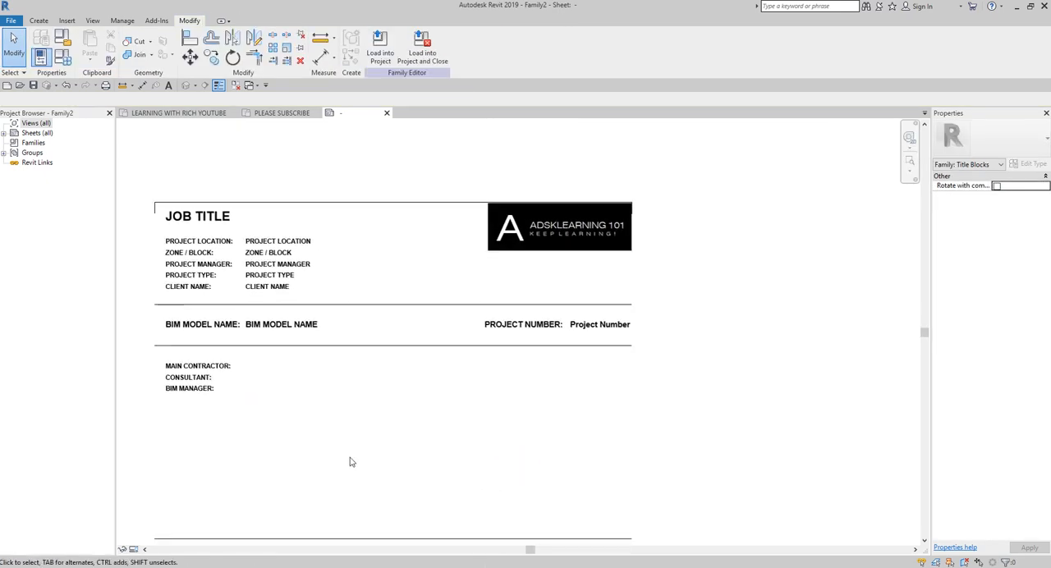
{"action": "left_click", "coordinate": [197, 366]}
{"action": "key", "text": "m"}
{"action": "key", "text": "v"}
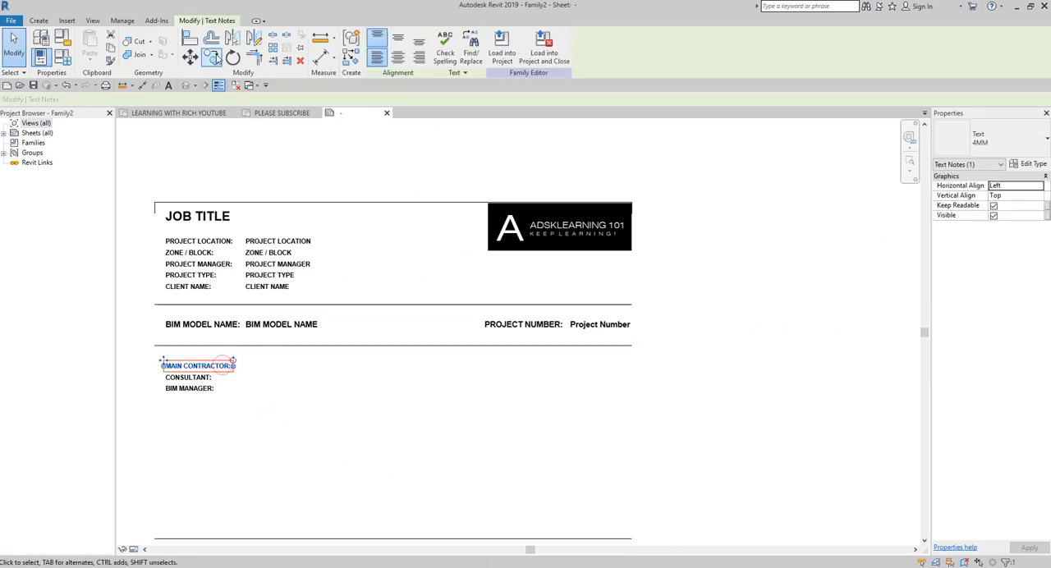
{"action": "left_click", "coordinate": [212, 368]}
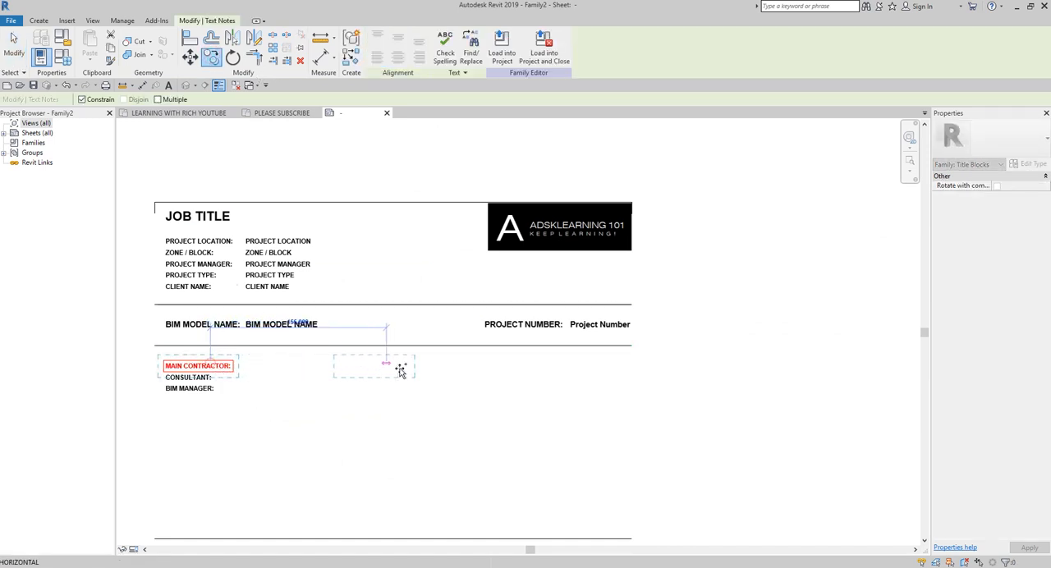
{"action": "left_click", "coordinate": [532, 371]}
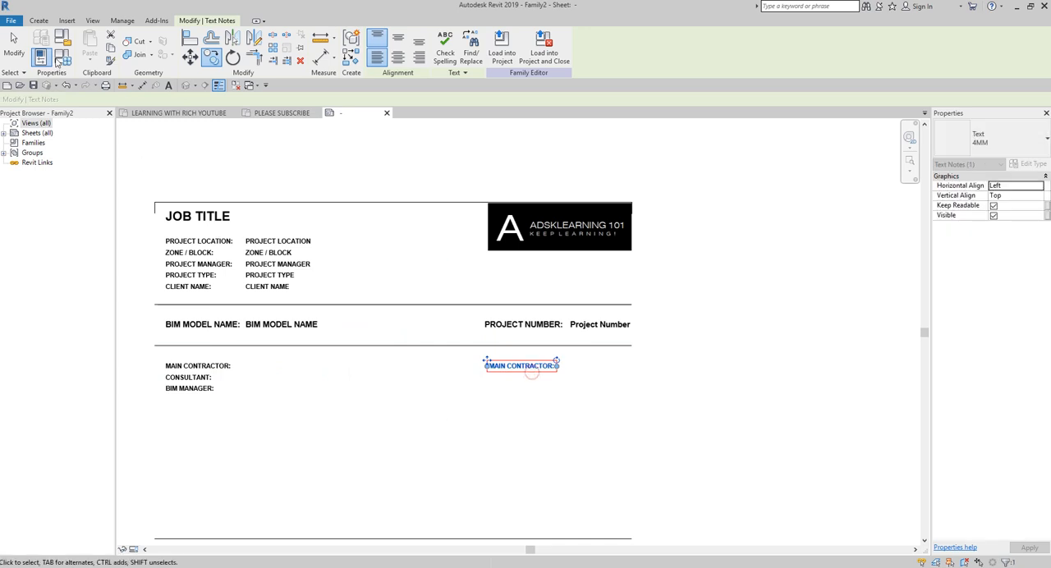
{"action": "key", "text": "Escape"}
Step: Shift the copied MAIN CONTRACTOR: caption slightly left so its text lines up with the start of PROJECT NUMBER: above
{"action": "scroll", "coordinate": [530, 386], "scroll_direction": "up", "scroll_amount": 3}
{"action": "left_click", "coordinate": [530, 388]}
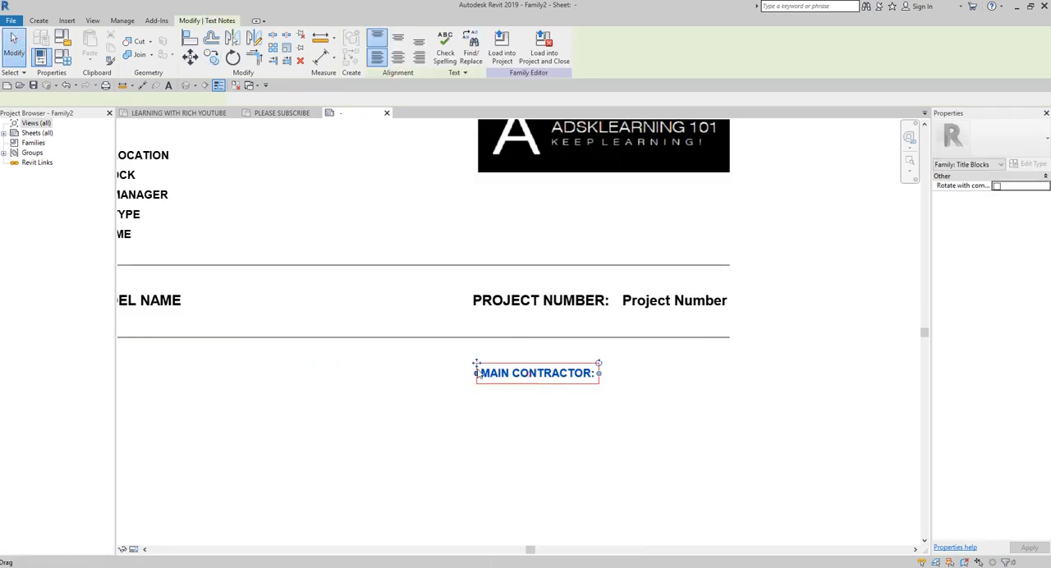
{"action": "scroll", "coordinate": [480, 365], "scroll_direction": "up", "scroll_amount": 2}
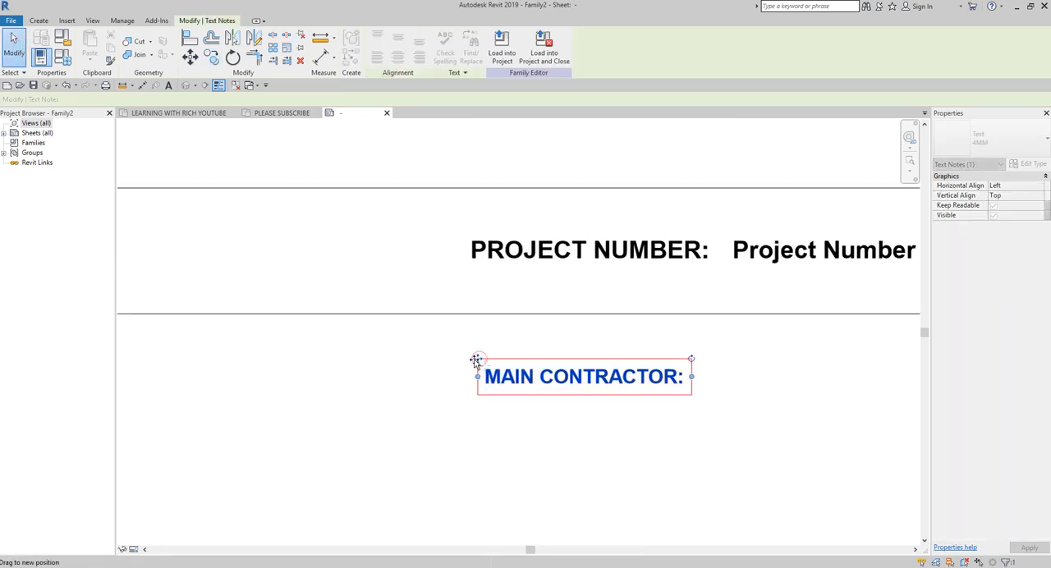
{"action": "left_click_drag", "start_coordinate": [476, 361], "coordinate": [462, 361]}
{"action": "left_click", "coordinate": [532, 416]}
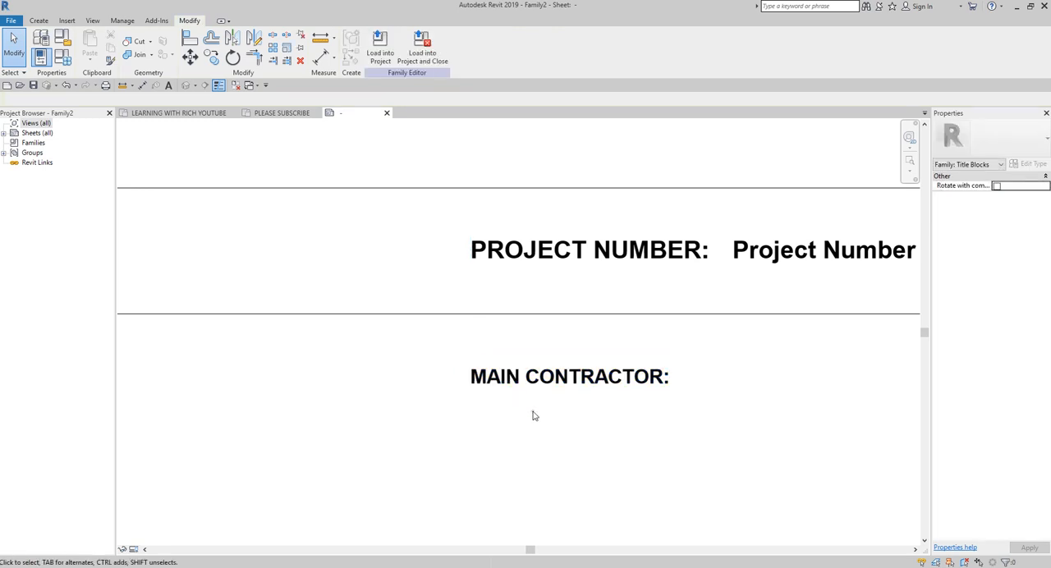
Step: Change the text of the copied MAIN CONTRACTOR: caption under PROJECT NUMBER: to BIM COORDINATOR_C&S:
{"action": "left_click", "coordinate": [531, 402]}
{"action": "double_click", "coordinate": [518, 371]}
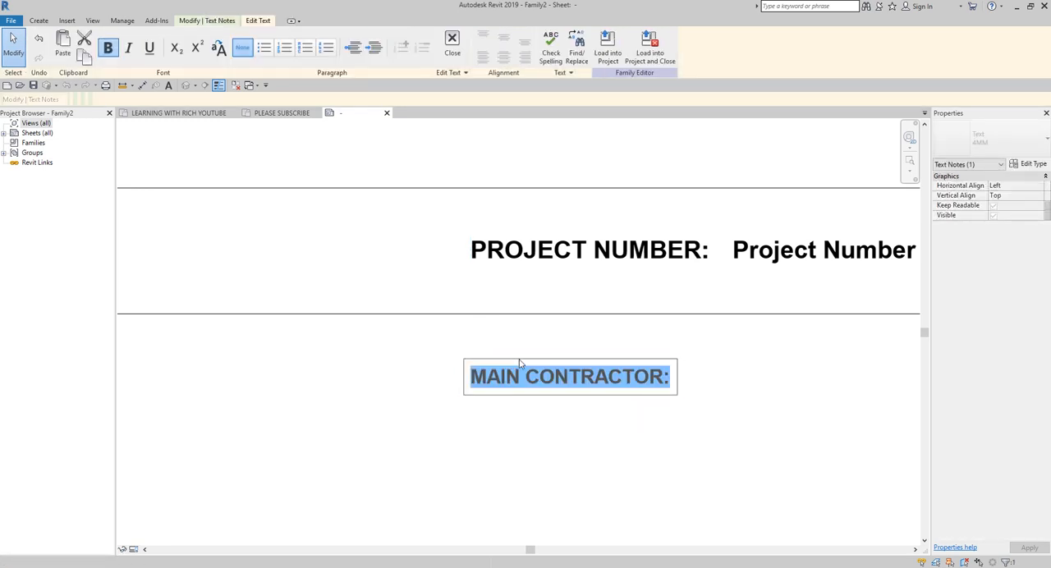
{"action": "type", "text": "BI"}
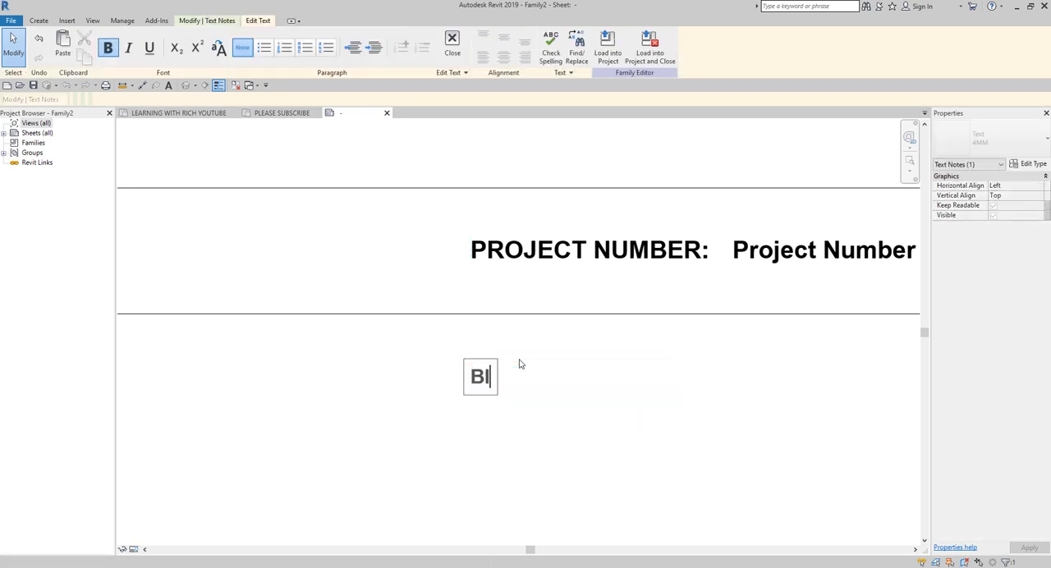
{"action": "type", "text": "M COORDINATOR"}
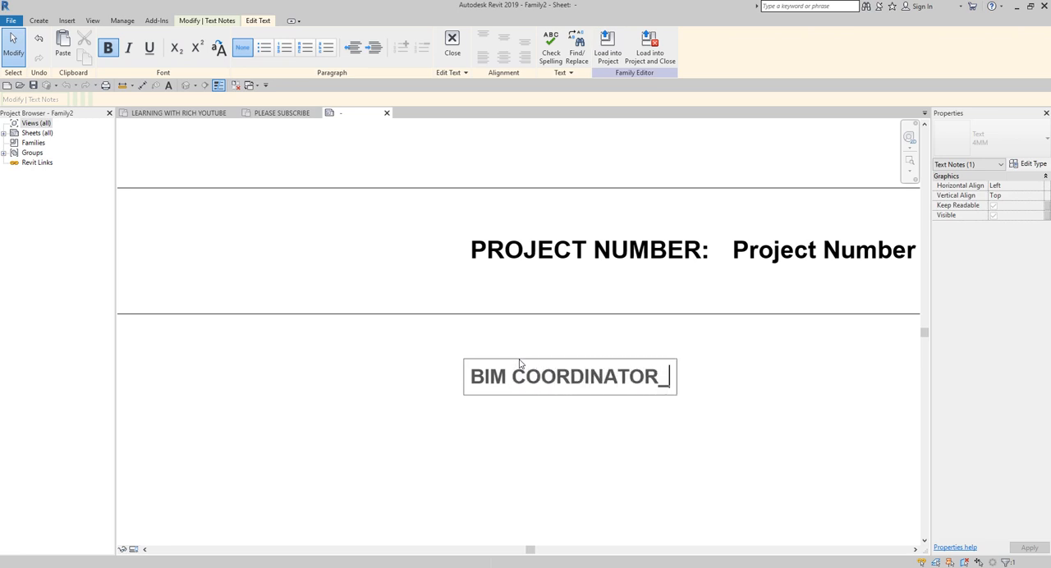
{"action": "type", "text": "_C&"}
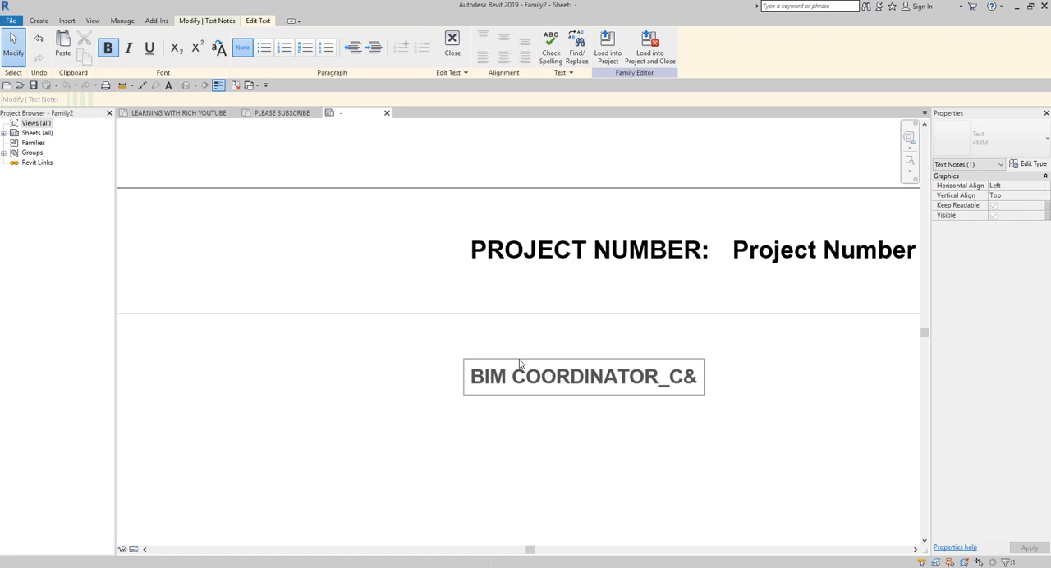
{"action": "type", "text": "S:"}
{"action": "left_click", "coordinate": [559, 414]}
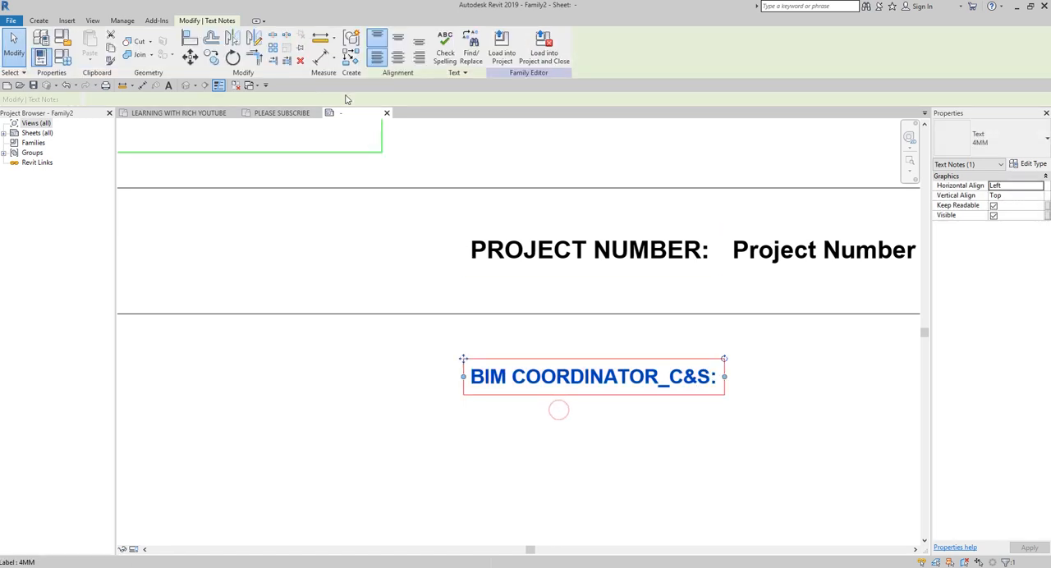
Step: Copy the BIM COORDINATOR_C&S: caption 10 mm straight down and change the copy's text to BIM COORDINATOR_MPF:
{"action": "left_click", "coordinate": [217, 63]}
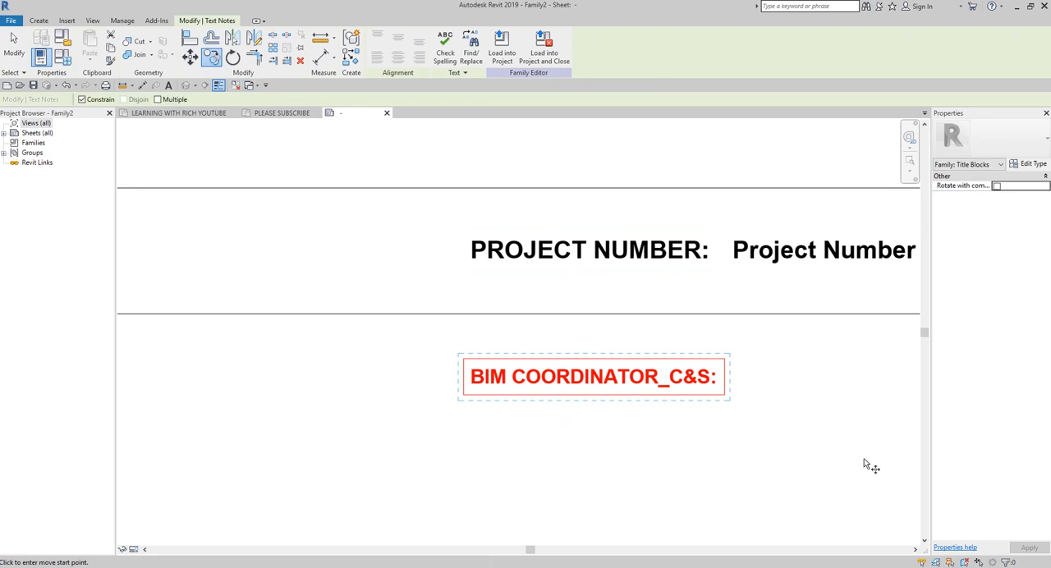
{"action": "left_click", "coordinate": [784, 403]}
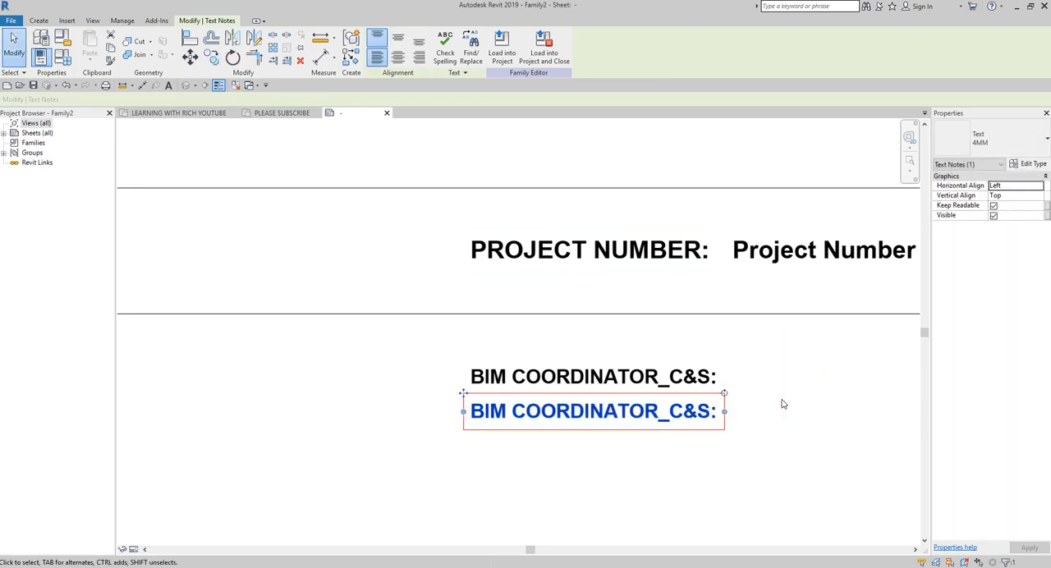
{"action": "left_click", "coordinate": [625, 429]}
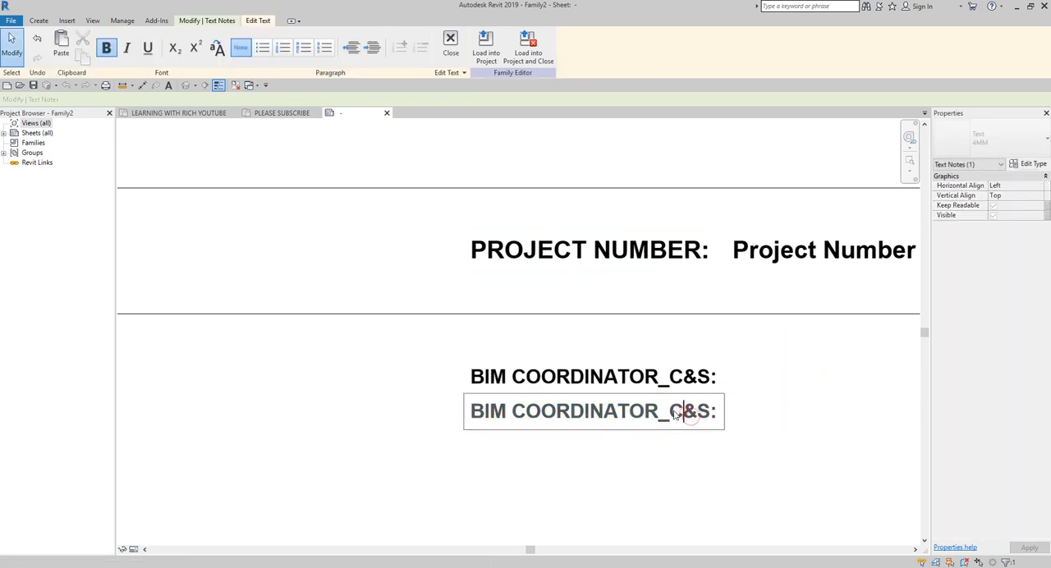
{"action": "left_click_drag", "start_coordinate": [670, 415], "coordinate": [703, 417]}
{"action": "type", "text": "MPF"}
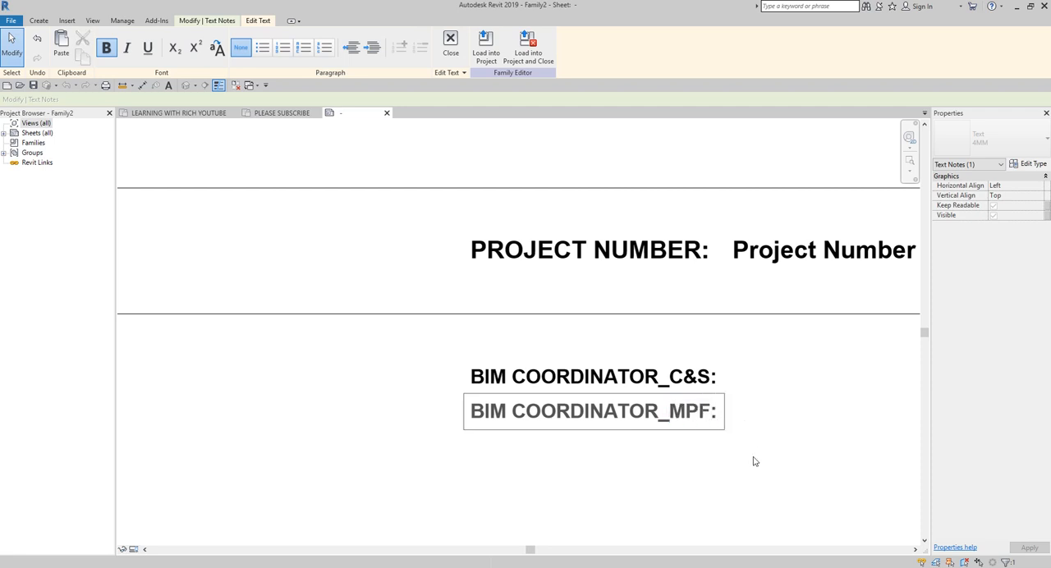
{"action": "left_click", "coordinate": [755, 461]}
{"action": "left_click", "coordinate": [690, 491]}
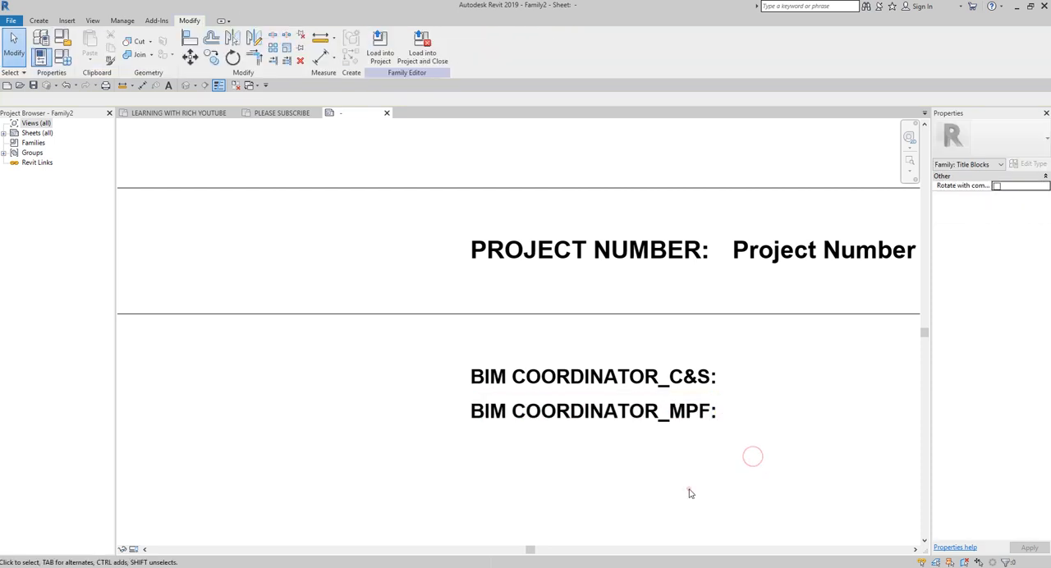
Step: Copy the BIM COORDINATOR_MPF: caption 10 mm straight down and change the copy's text to BIM COORDINATOR_ELECTRICAL:
{"action": "left_click", "coordinate": [602, 422]}
{"action": "left_click", "coordinate": [211, 56]}
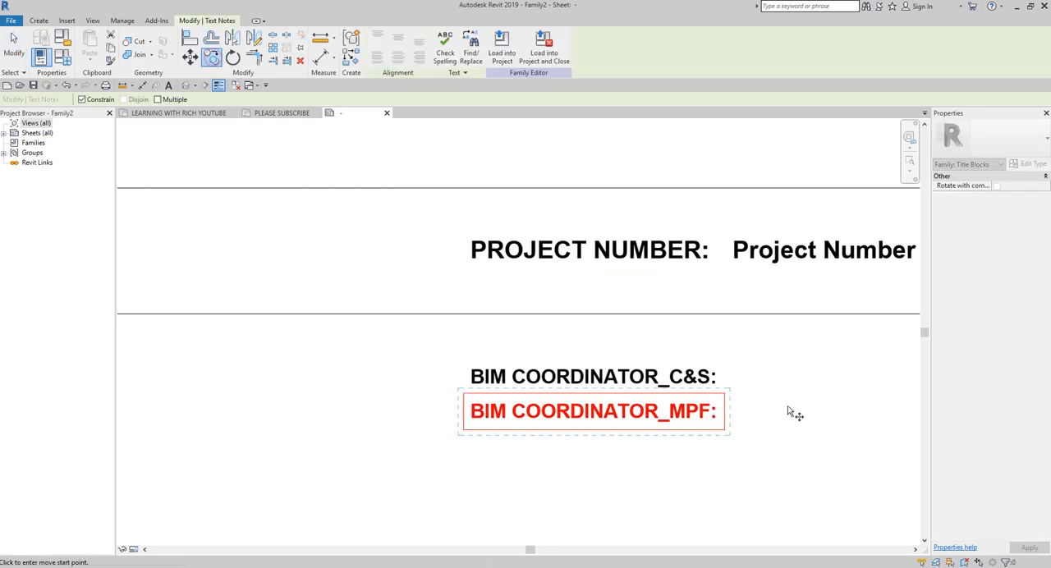
{"action": "left_click", "coordinate": [788, 406]}
{"action": "type", "text": "10"}
{"action": "key", "text": "Return"}
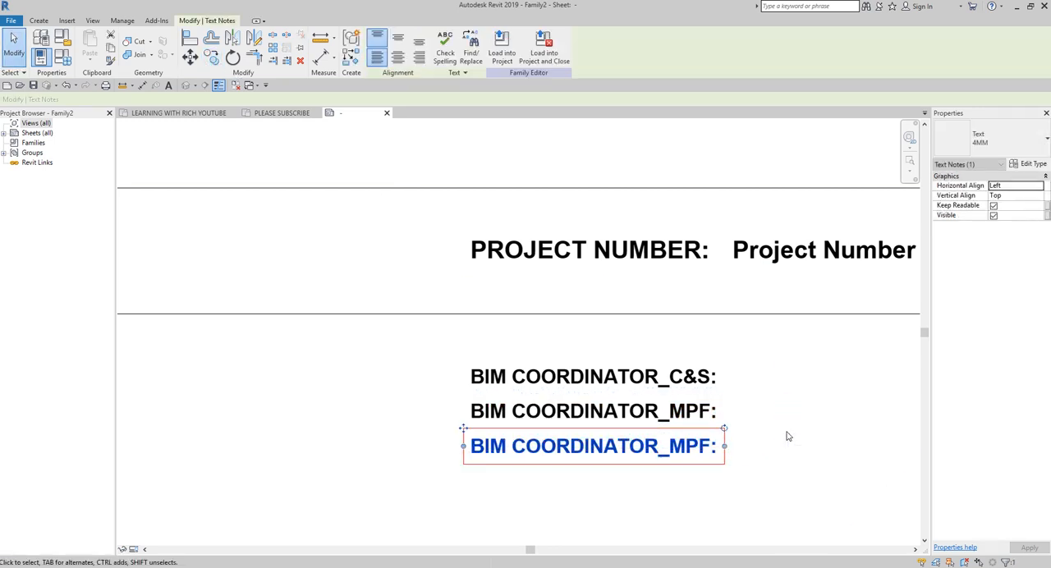
{"action": "left_click", "coordinate": [648, 497]}
{"action": "double_click", "coordinate": [692, 450]}
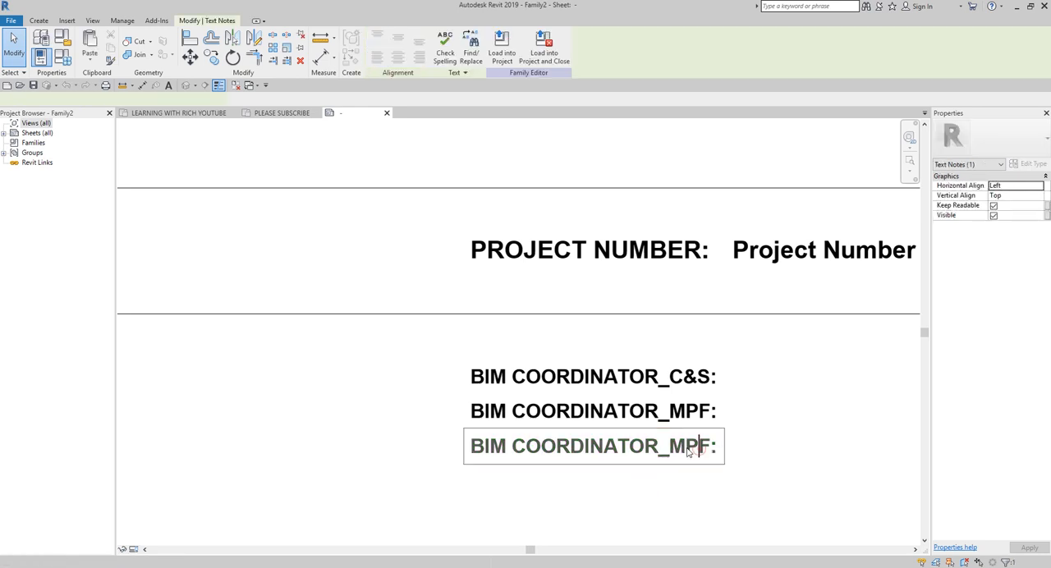
{"action": "left_click_drag", "start_coordinate": [670, 449], "coordinate": [707, 449]}
{"action": "type", "text": "ELECTRICAL"}
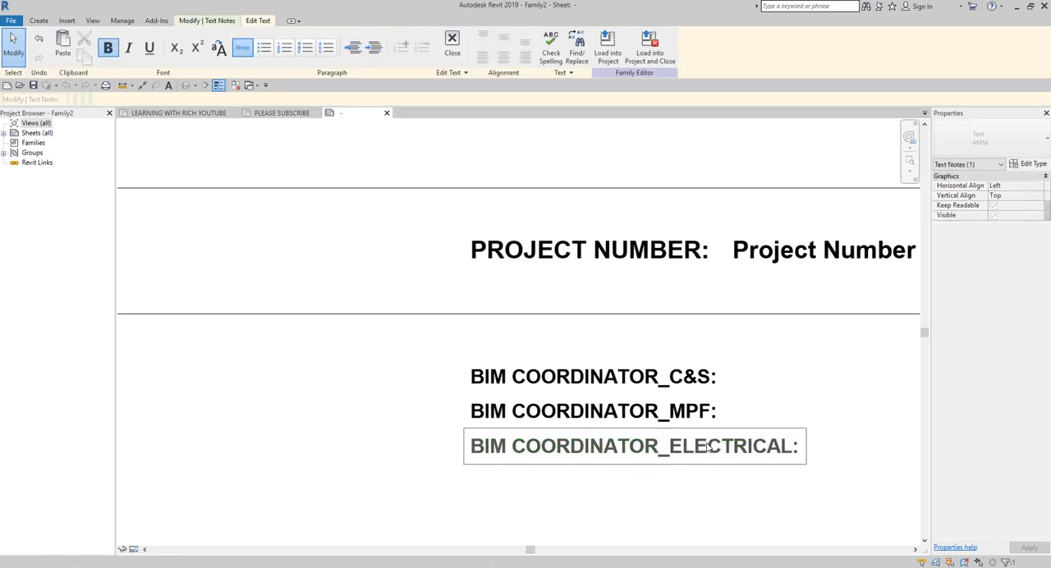
{"action": "left_click", "coordinate": [670, 499]}
{"action": "scroll", "coordinate": [666, 498], "scroll_direction": "down", "scroll_amount": 5}
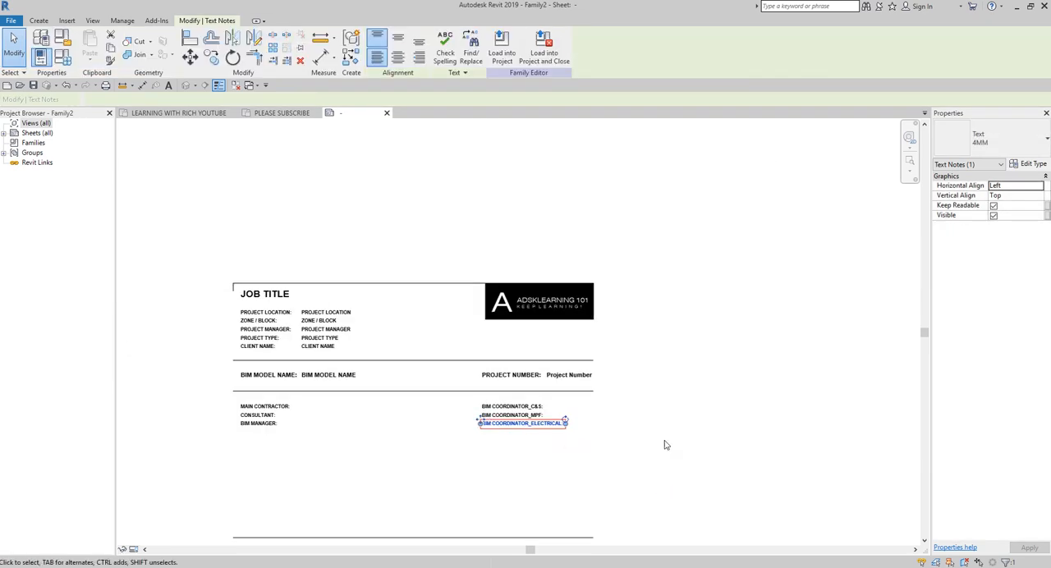
Step: Nudge the three BIM COORDINATOR captions together to the left, leaving room for labels before the sheet's edge
{"action": "scroll", "coordinate": [349, 367], "scroll_direction": "up", "scroll_amount": 2}
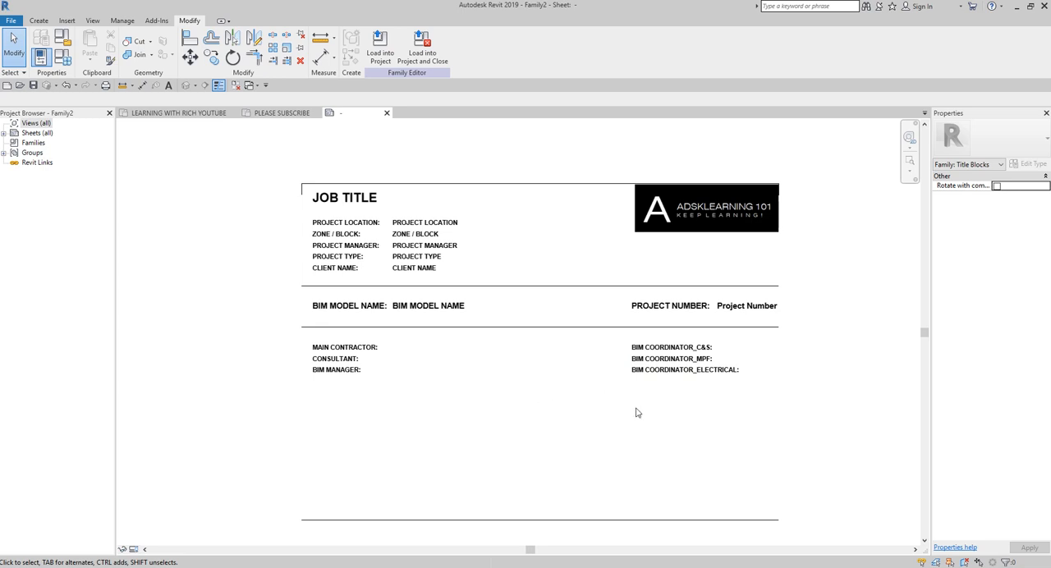
{"action": "scroll", "coordinate": [656, 339], "scroll_direction": "up", "scroll_amount": 1}
{"action": "left_click_drag", "start_coordinate": [592, 333], "coordinate": [826, 427]}
{"action": "key", "text": "Left"}
{"action": "key", "text": "Left"}
{"action": "key", "text": "Left"}
{"action": "key", "text": "Left"}
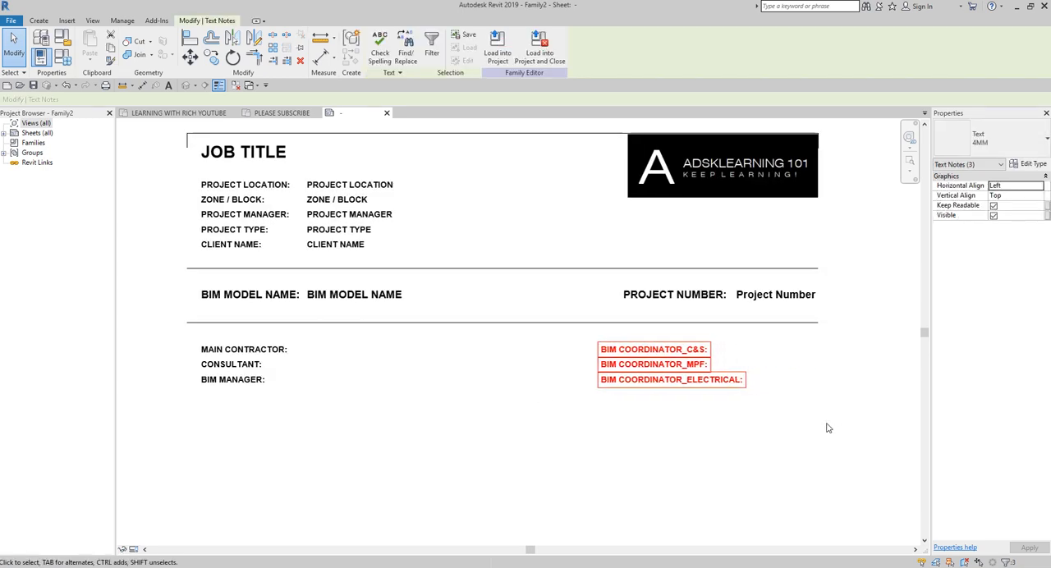
{"action": "key", "text": "Left"}
{"action": "key", "text": "Left"}
{"action": "key", "text": "Left"}
{"action": "key", "text": "Left"}
{"action": "key", "text": "Left"}
{"action": "key", "text": "Left"}
{"action": "key", "text": "Left"}
{"action": "key", "text": "Left"}
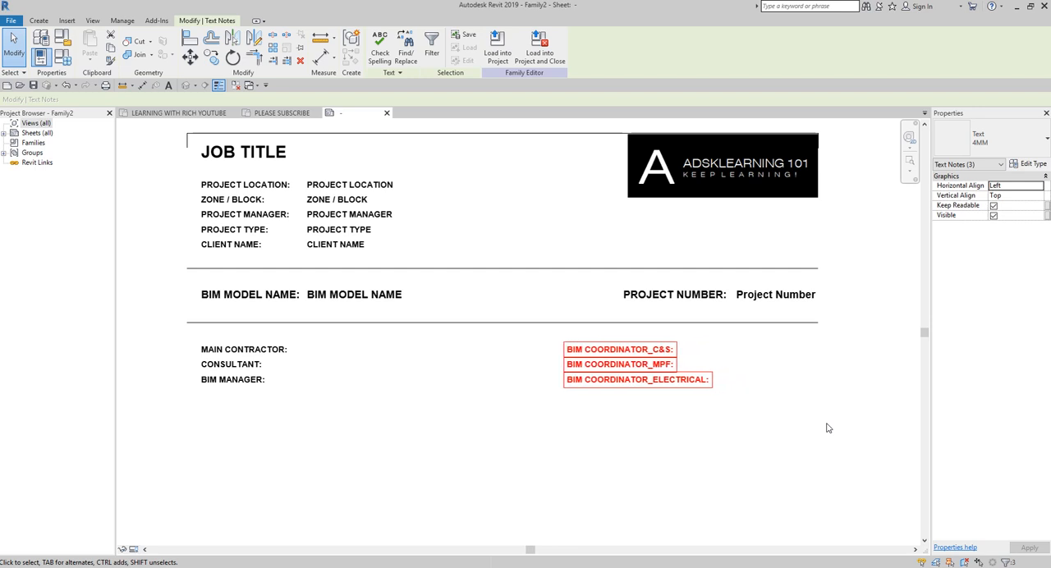
{"action": "left_click", "coordinate": [735, 439]}
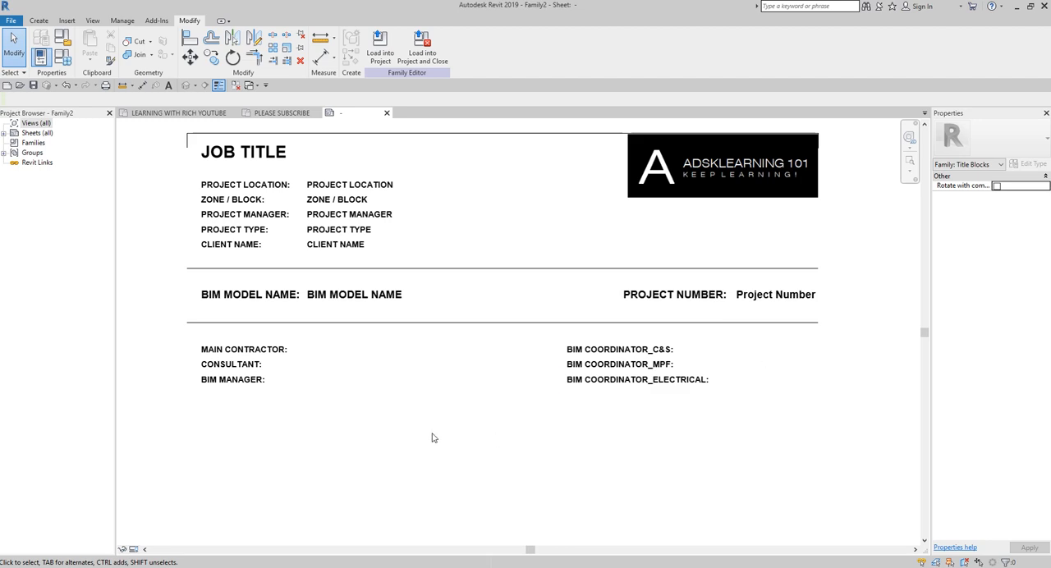
{"action": "scroll", "coordinate": [256, 356], "scroll_direction": "up", "scroll_amount": 1}
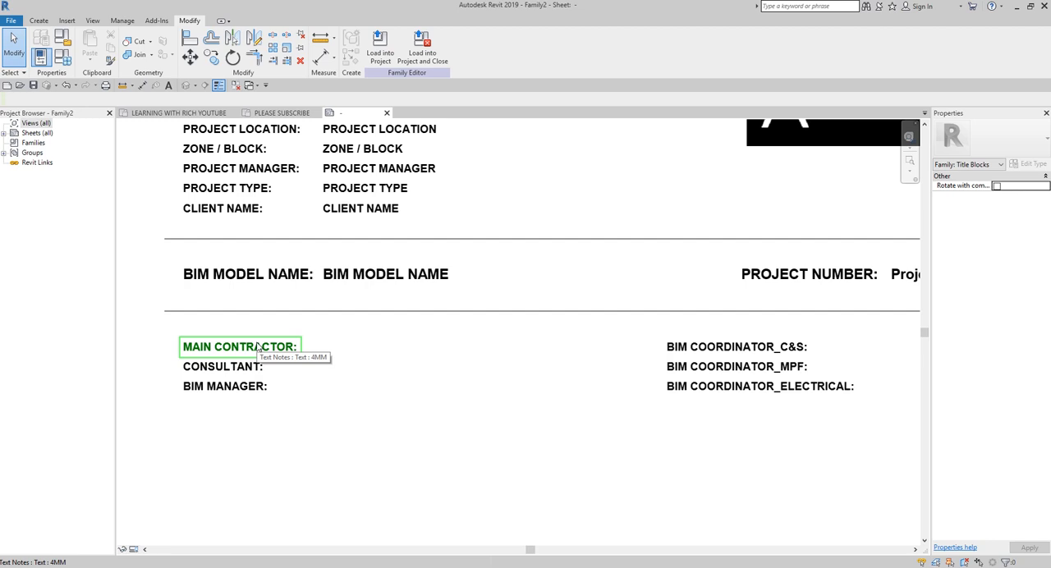
{"action": "key", "text": "ctrl"}
{"action": "scroll", "coordinate": [322, 362], "scroll_direction": "down", "scroll_amount": 1}
{"action": "middle_click_drag", "start_coordinate": [322, 364], "coordinate": [319, 413]}
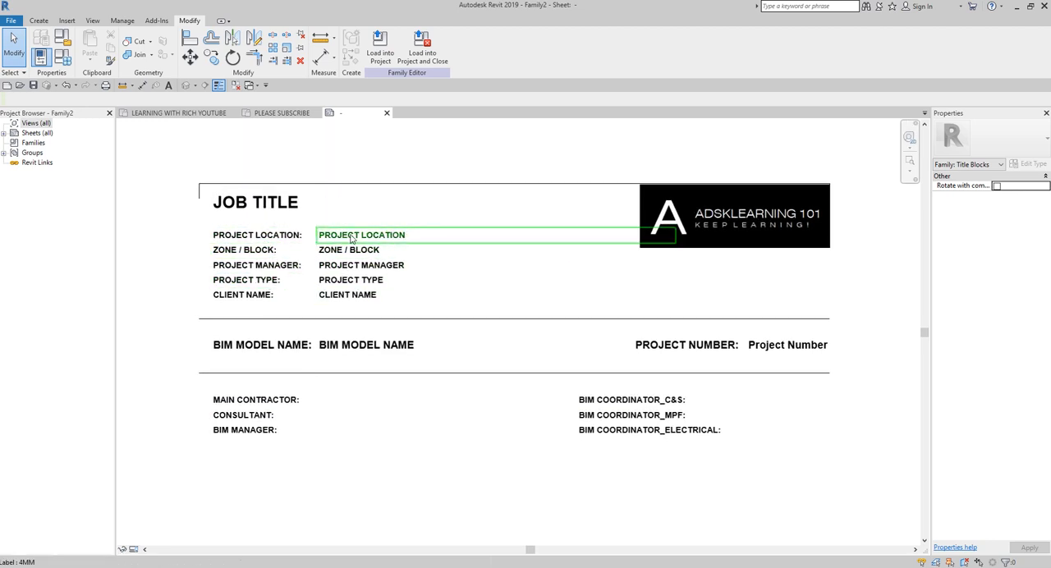
{"action": "key", "text": "ctrl"}
Step: Place a 4MM label beside the MAIN CONTRACTOR: caption, aligned with the column of labels above it
{"action": "scroll", "coordinate": [324, 404], "scroll_direction": "up", "scroll_amount": 1}
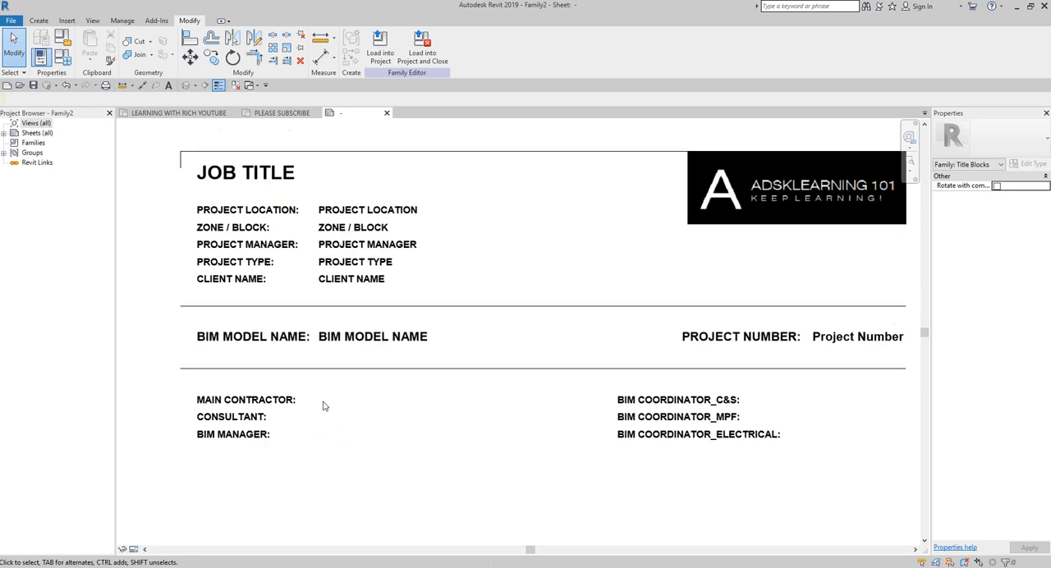
{"action": "scroll", "coordinate": [323, 405], "scroll_direction": "up", "scroll_amount": 2}
{"action": "key", "text": "ctrl"}
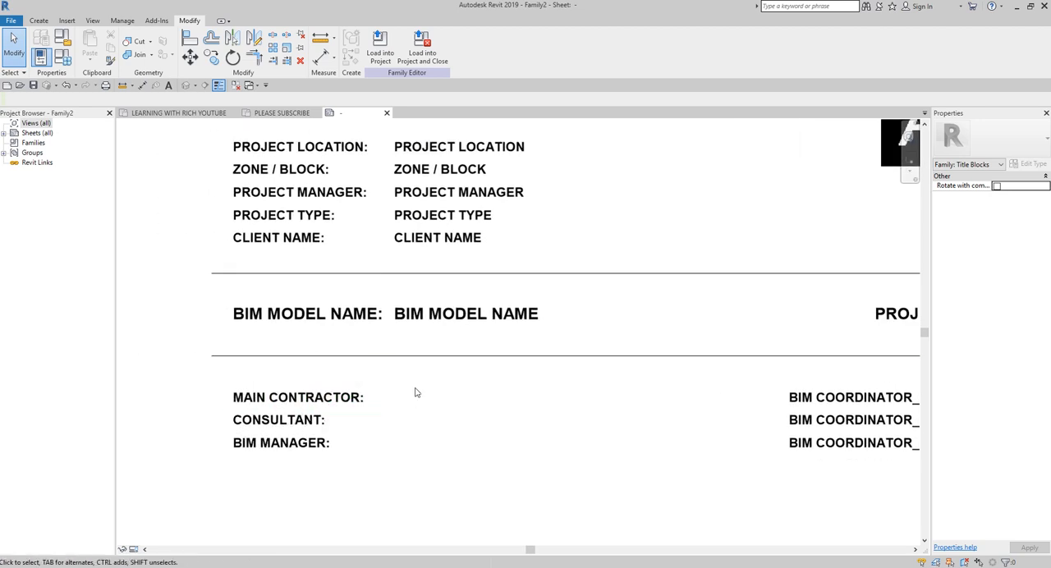
{"action": "key", "text": "ctrl"}
{"action": "left_click", "coordinate": [39, 20]}
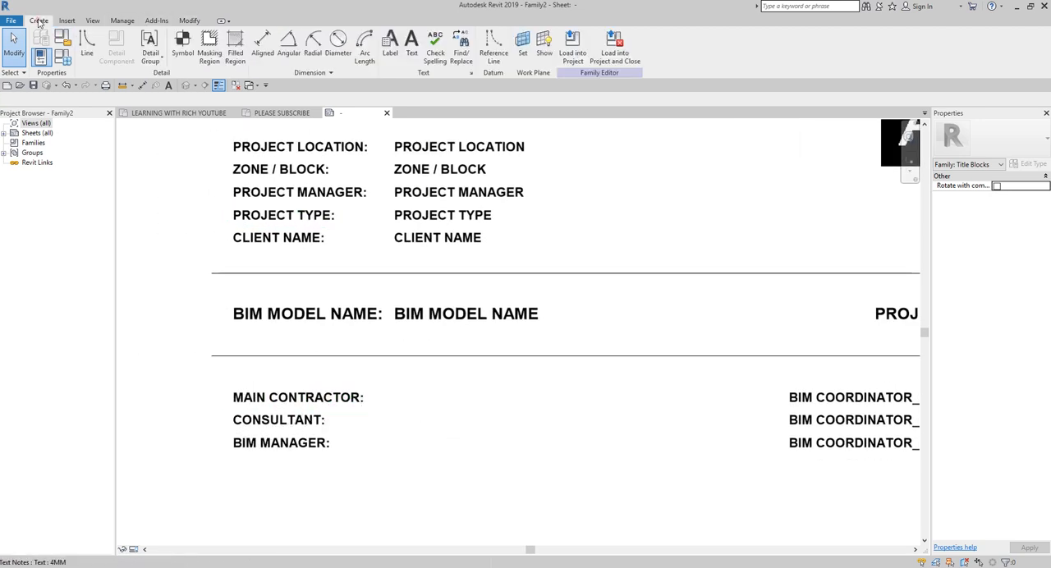
{"action": "left_click", "coordinate": [390, 54]}
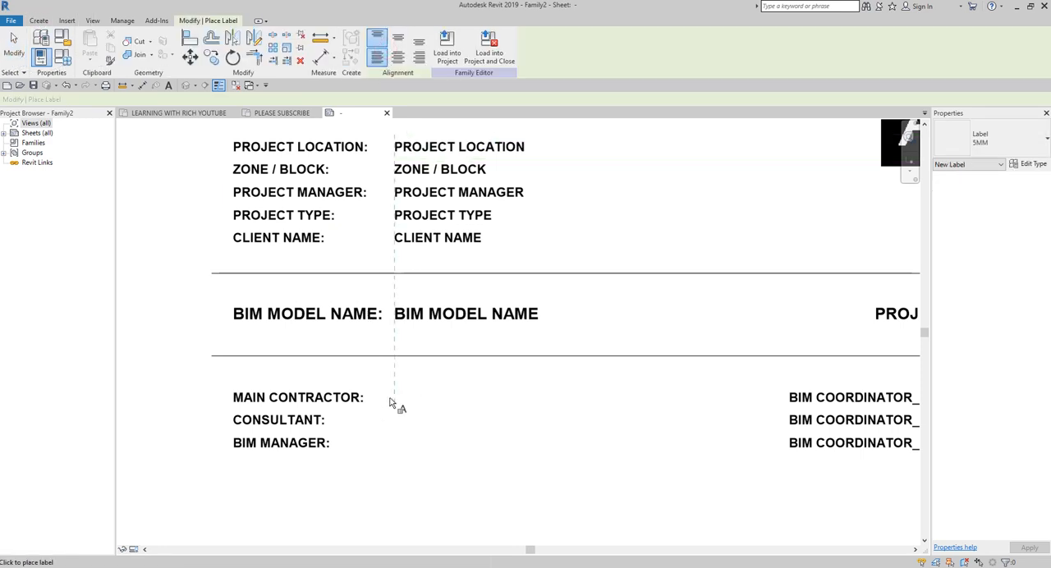
{"action": "left_click", "coordinate": [1005, 145]}
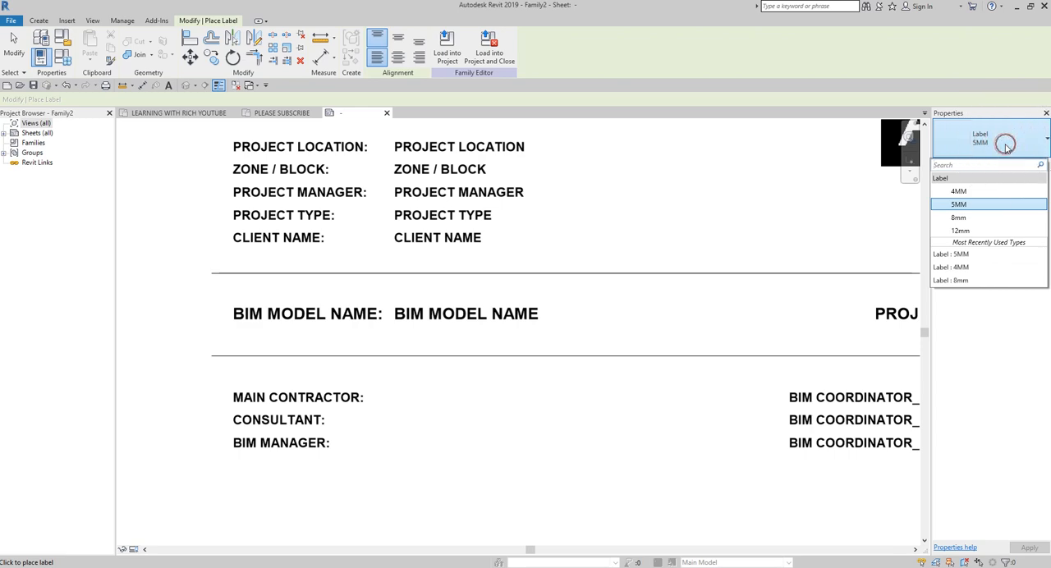
{"action": "left_click", "coordinate": [961, 192]}
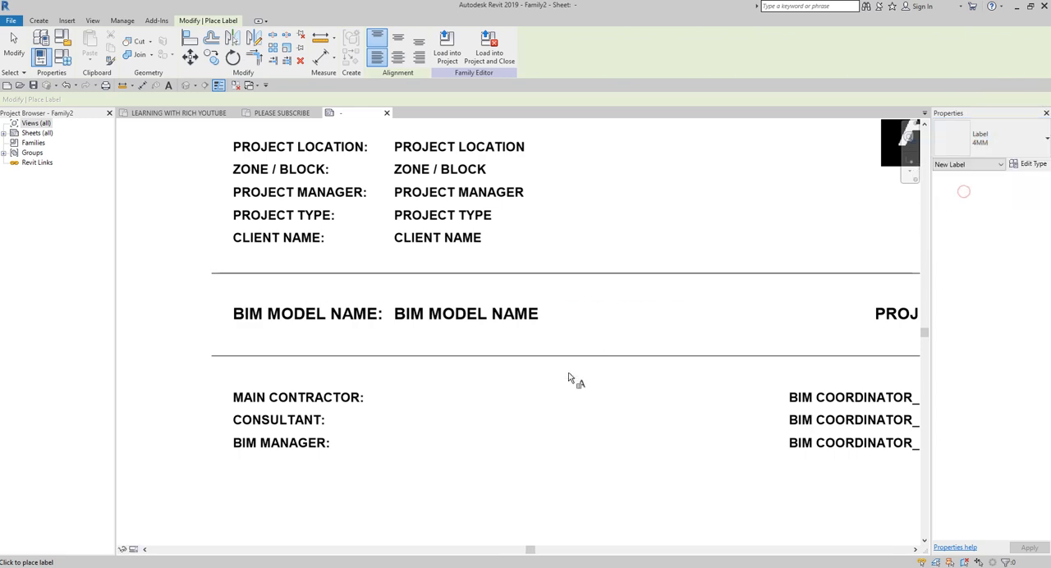
{"action": "left_click", "coordinate": [395, 402]}
Step: Fill the new label with the shared parameter MAIN CONTRACTOR from the TITLEBLOCK group and widen it to fit on one line
{"action": "left_click", "coordinate": [410, 218]}
{"action": "scroll", "coordinate": [411, 229], "scroll_direction": "down", "scroll_amount": 1}
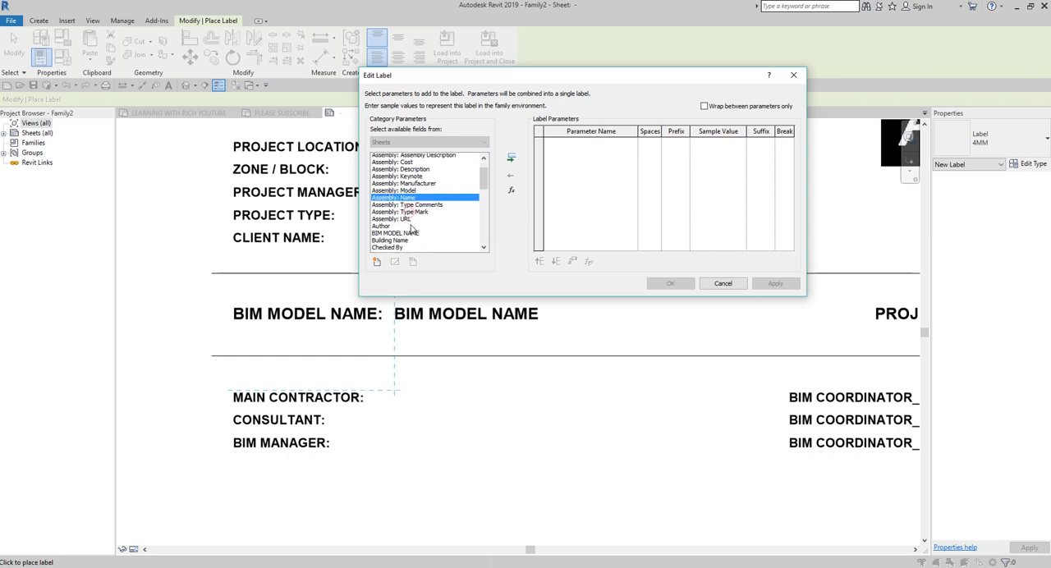
{"action": "scroll", "coordinate": [413, 232], "scroll_direction": "down", "scroll_amount": 2}
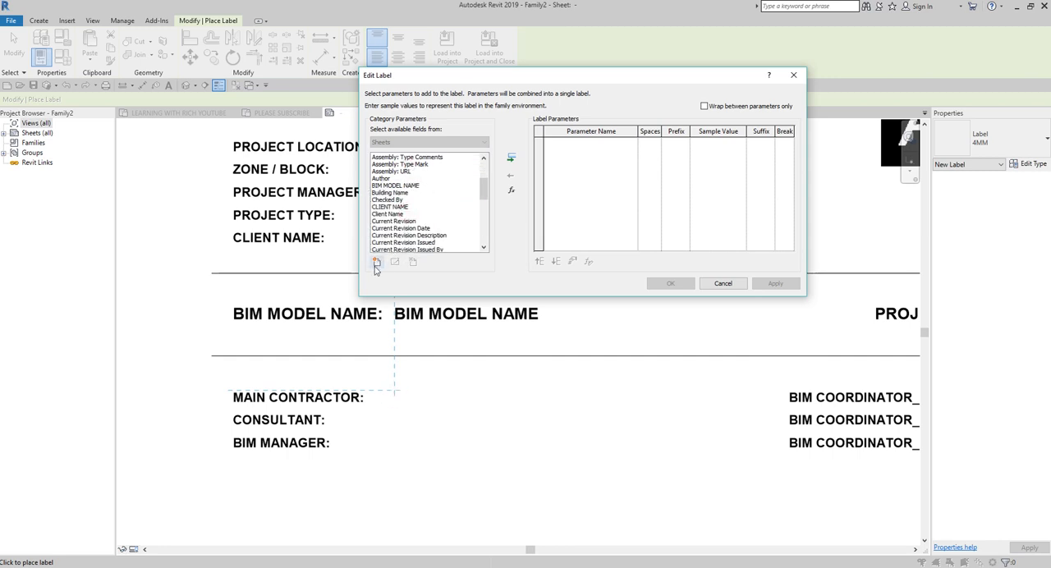
{"action": "left_click", "coordinate": [376, 264]}
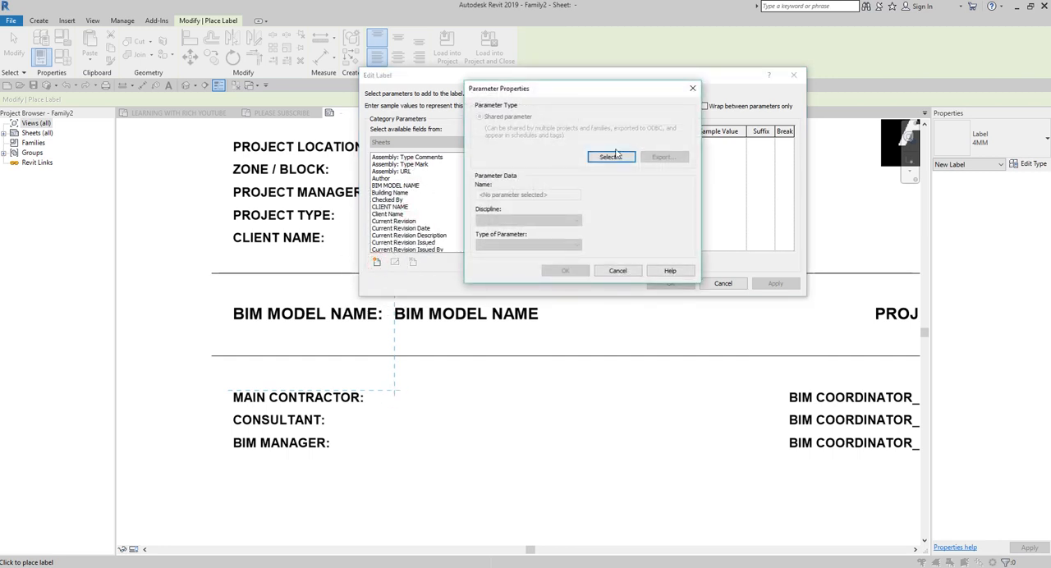
{"action": "left_click", "coordinate": [612, 156]}
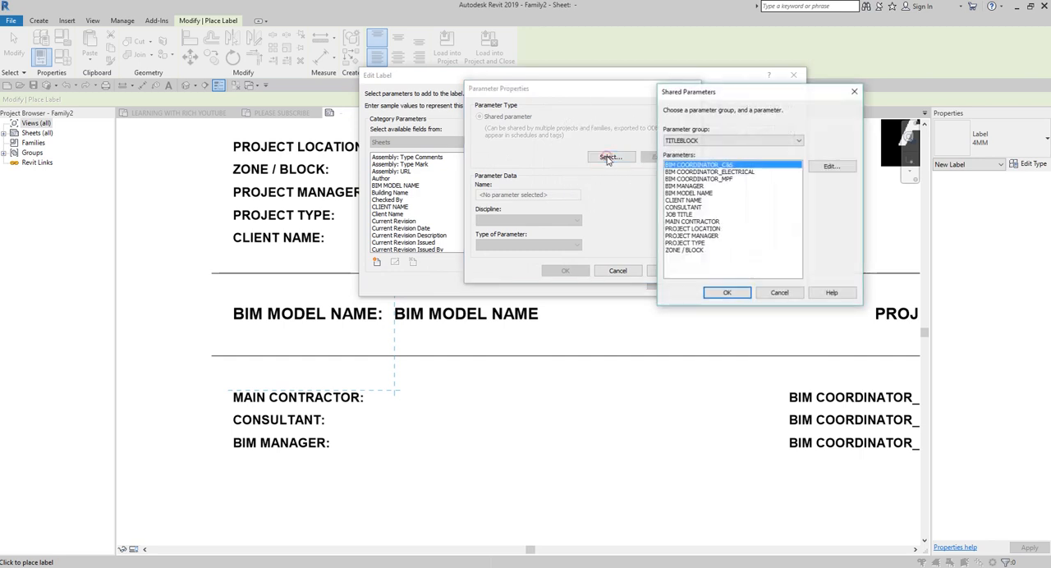
{"action": "double_click", "coordinate": [692, 222]}
{"action": "left_click", "coordinate": [564, 271]}
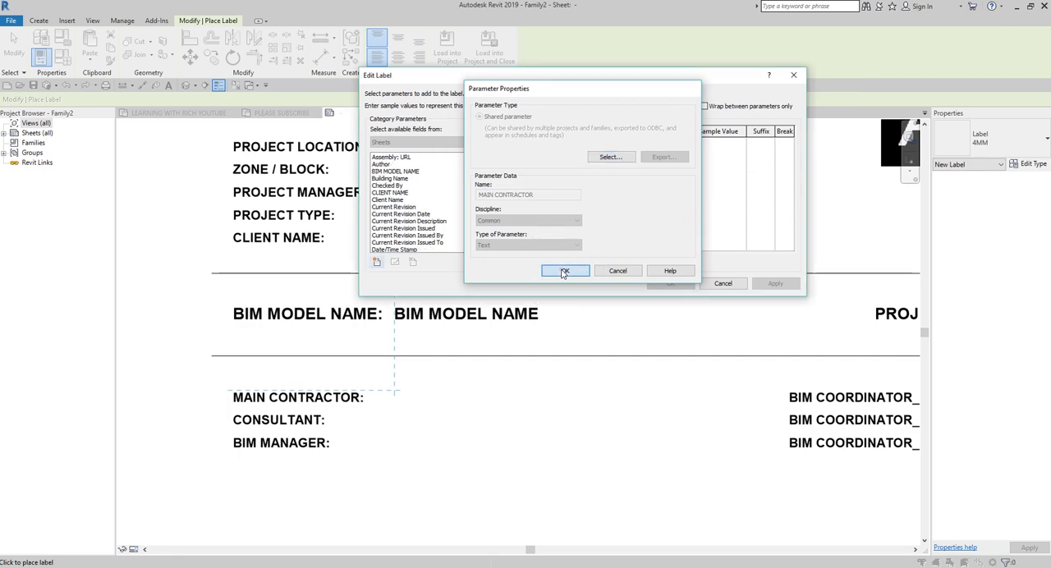
{"action": "left_click", "coordinate": [564, 271]}
{"action": "double_click", "coordinate": [420, 250]}
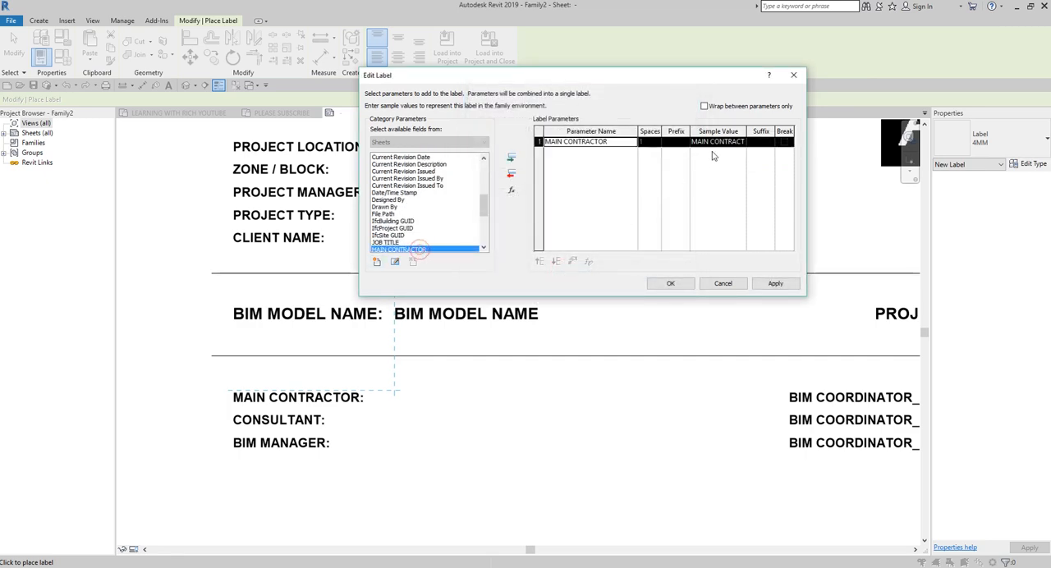
{"action": "left_click", "coordinate": [676, 285]}
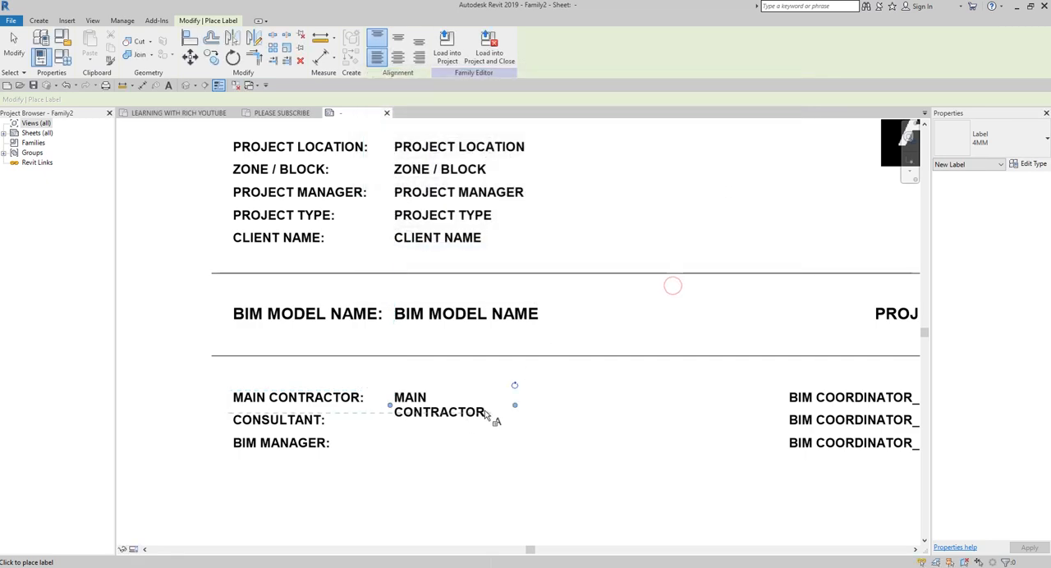
{"action": "left_click_drag", "start_coordinate": [513, 407], "coordinate": [769, 397]}
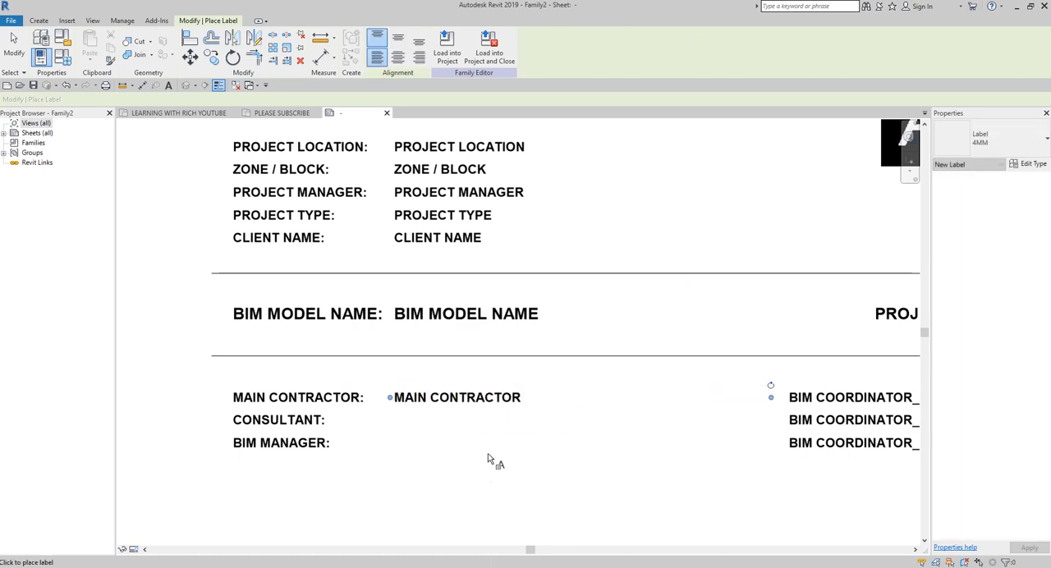
Step: Place a 4MM label beside the CONSULTANT: caption using the shared parameter CONSULTANT, and widen it towards the BIM COORDINATOR captions
{"action": "left_click", "coordinate": [393, 422]}
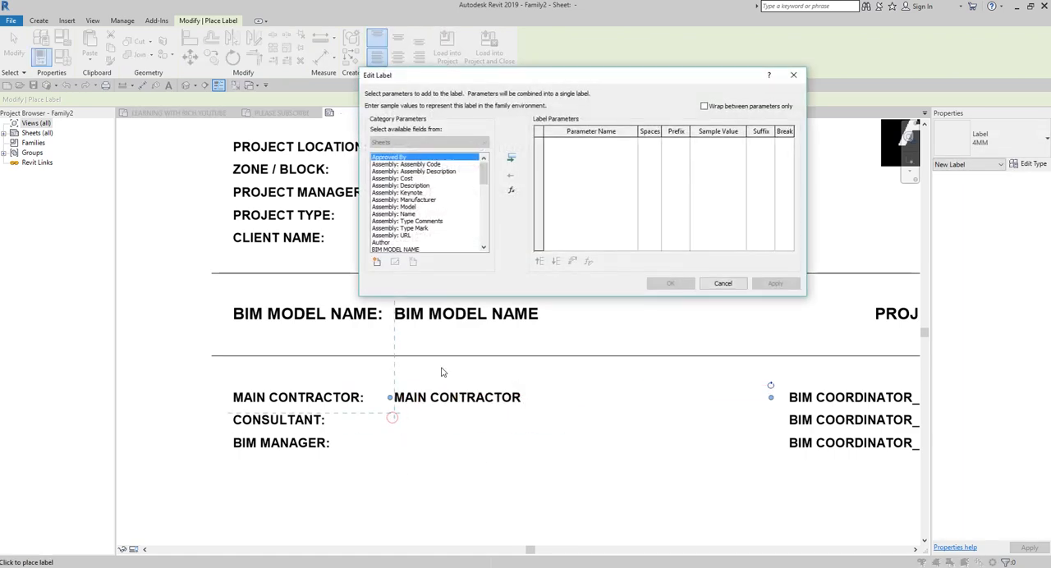
{"action": "left_click", "coordinate": [411, 207]}
{"action": "left_click", "coordinate": [377, 262]}
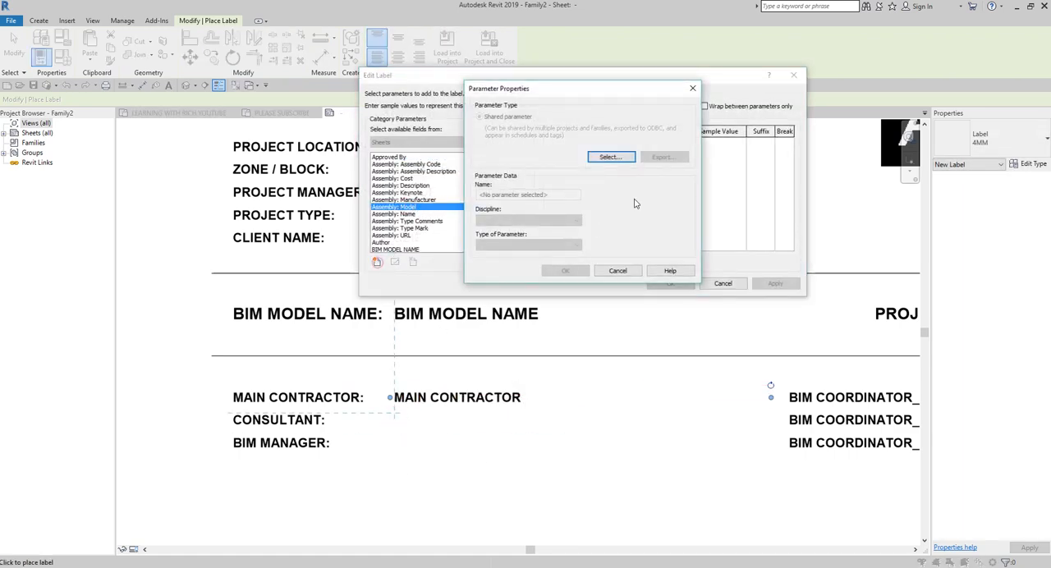
{"action": "left_click", "coordinate": [610, 157]}
{"action": "left_click", "coordinate": [690, 207]}
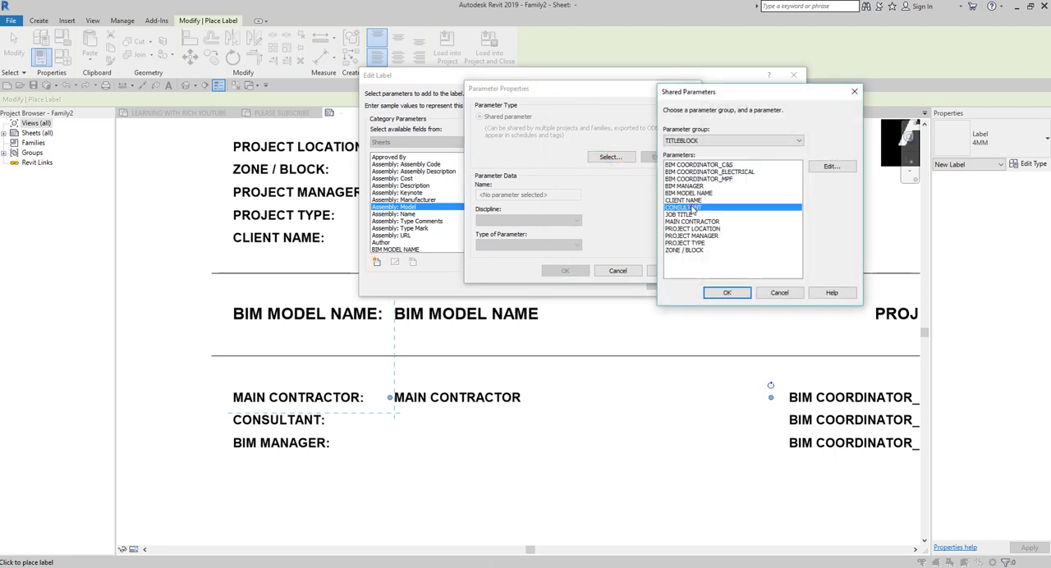
{"action": "left_click", "coordinate": [726, 293]}
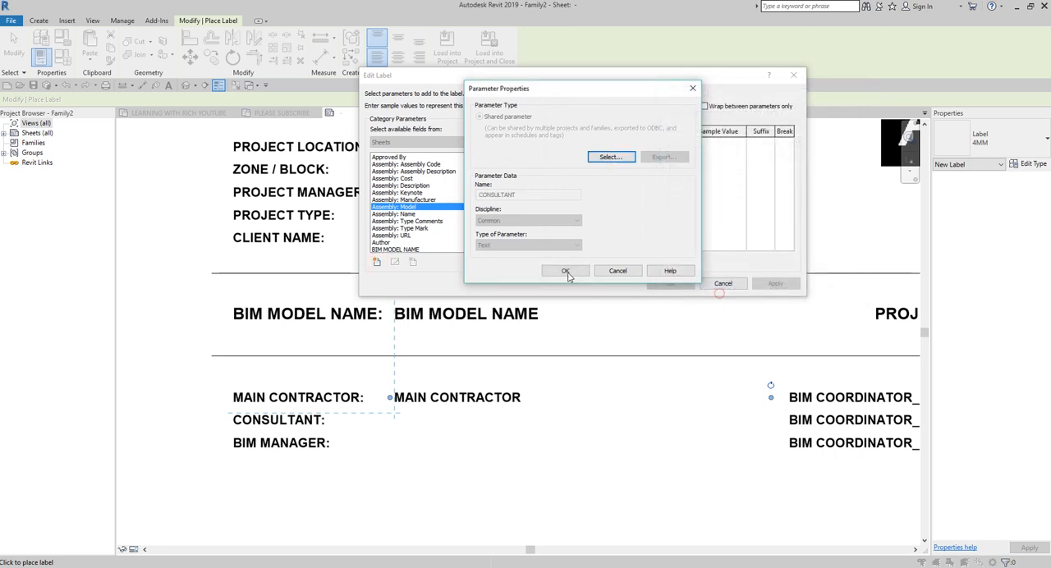
{"action": "left_click", "coordinate": [565, 270]}
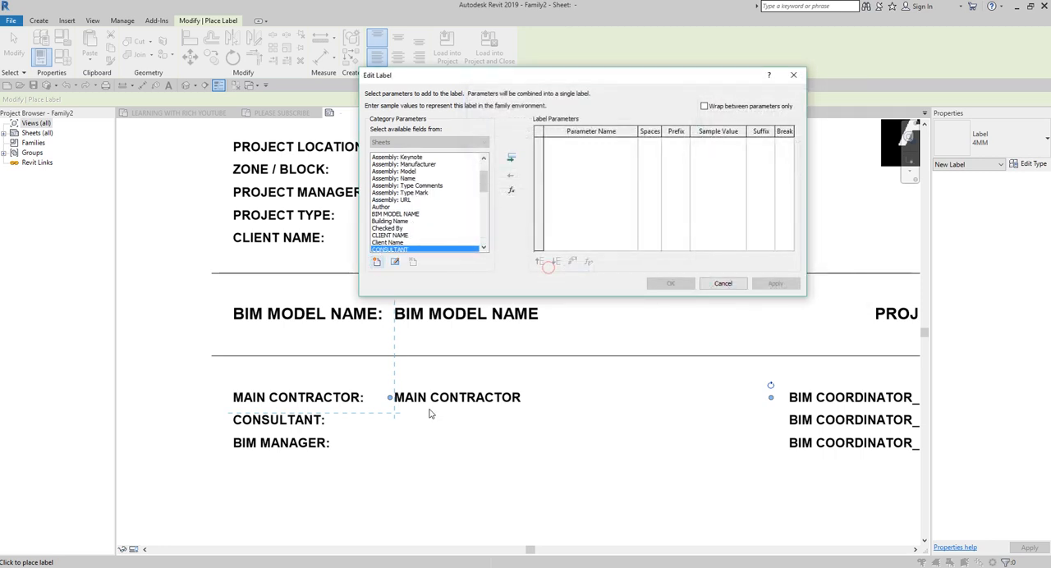
{"action": "double_click", "coordinate": [398, 251]}
{"action": "left_click", "coordinate": [671, 284]}
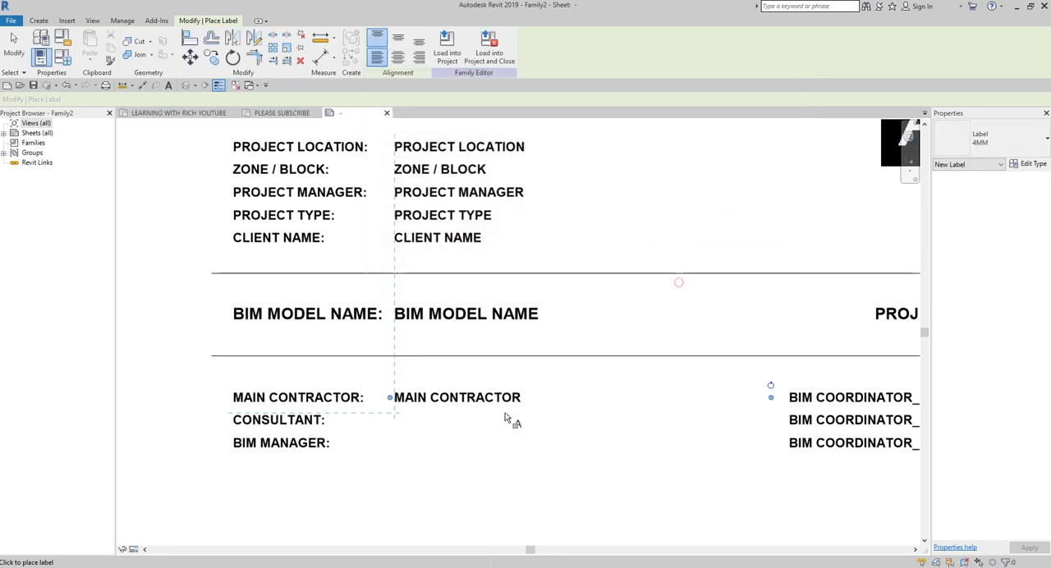
{"action": "left_click_drag", "start_coordinate": [515, 420], "coordinate": [760, 420]}
Step: Place a 4MM label beside the BIM MANAGER: caption using the shared parameter BIM MANAGER, and widen it like the labels above
{"action": "left_click", "coordinate": [396, 440]}
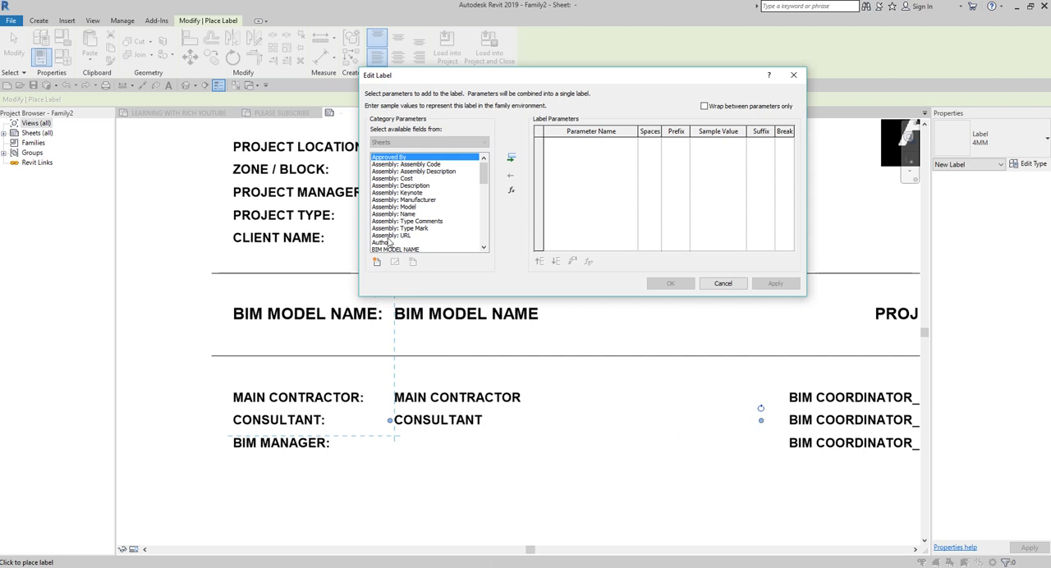
{"action": "left_click", "coordinate": [377, 262]}
{"action": "left_click", "coordinate": [609, 157]}
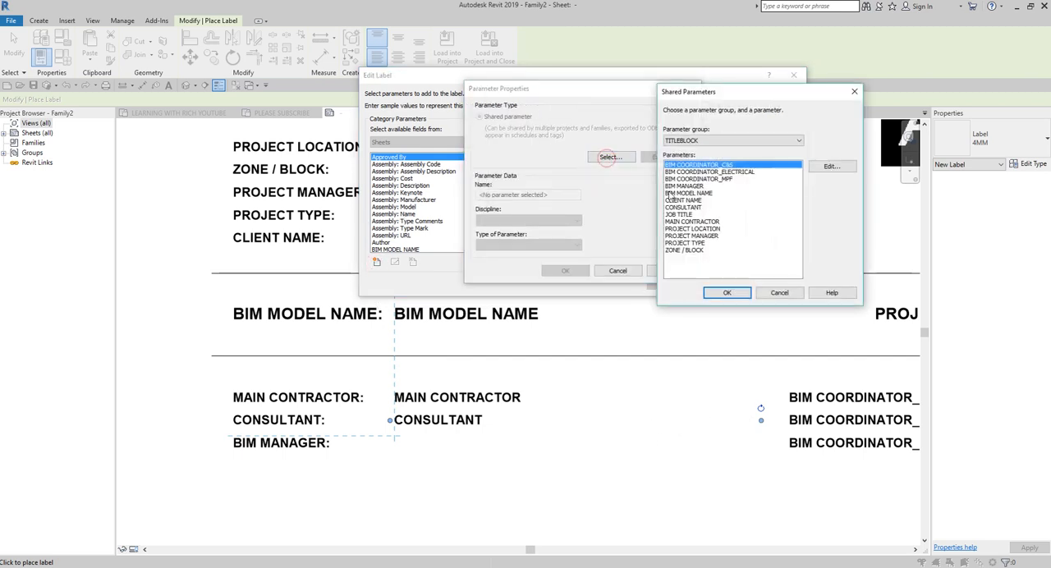
{"action": "left_click", "coordinate": [683, 186]}
{"action": "left_click", "coordinate": [727, 292]}
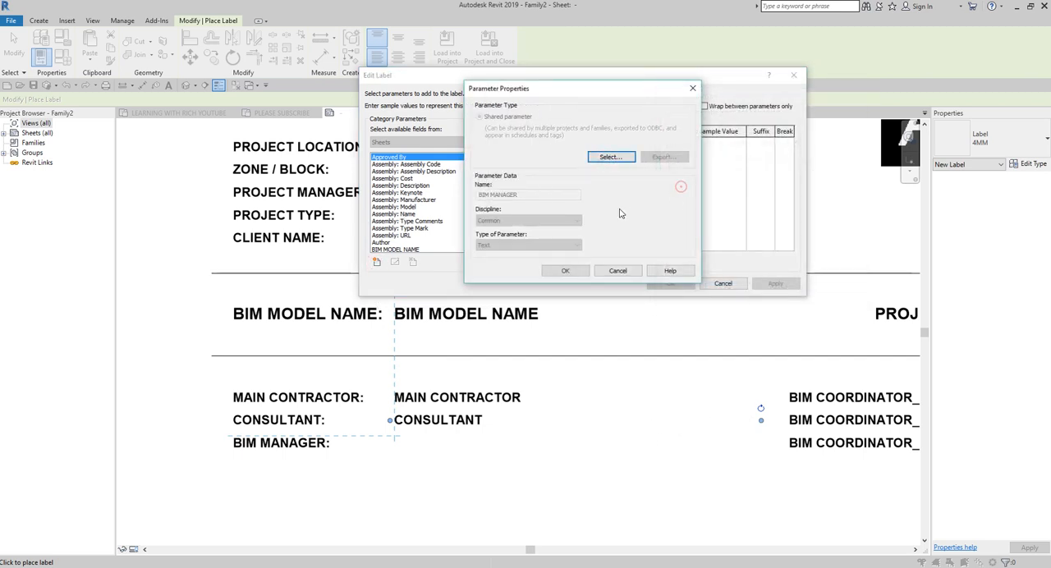
{"action": "left_click", "coordinate": [566, 270]}
{"action": "double_click", "coordinate": [437, 250]}
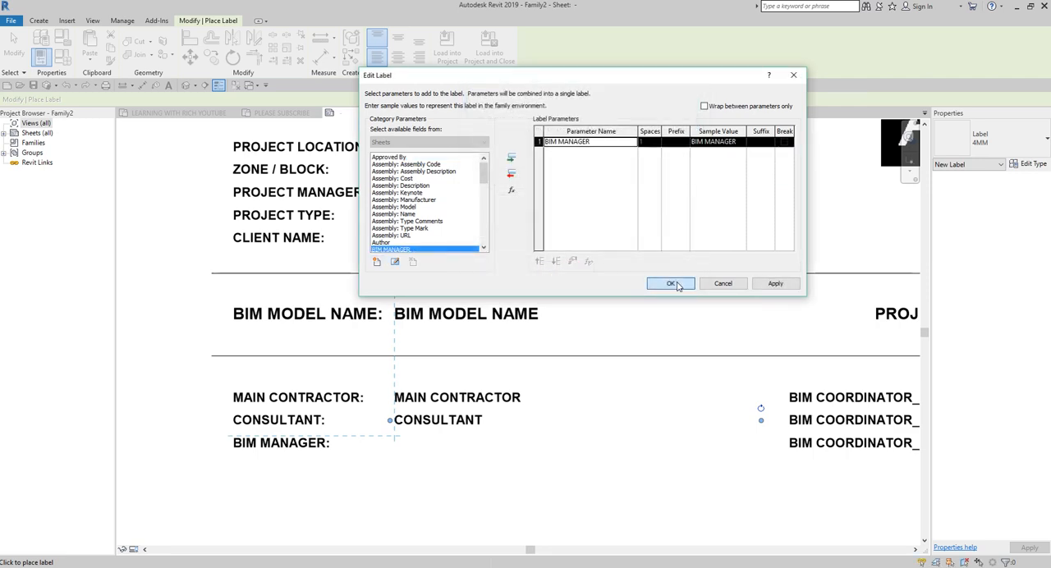
{"action": "left_click", "coordinate": [670, 284]}
{"action": "left_click_drag", "start_coordinate": [521, 445], "coordinate": [780, 458]}
Step: Place a 4MM label beside the BIM COORDINATOR_C&S: caption using the shared parameter BIM COORDINATOR_C&S, and widen it to one line
{"action": "middle_click_drag", "start_coordinate": [763, 488], "coordinate": [260, 441]}
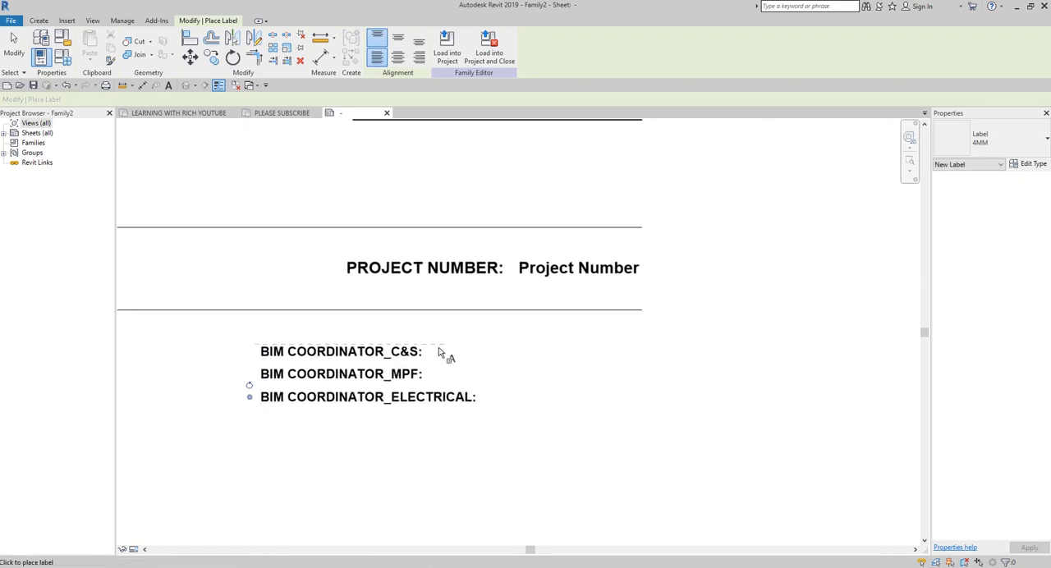
{"action": "left_click", "coordinate": [482, 353]}
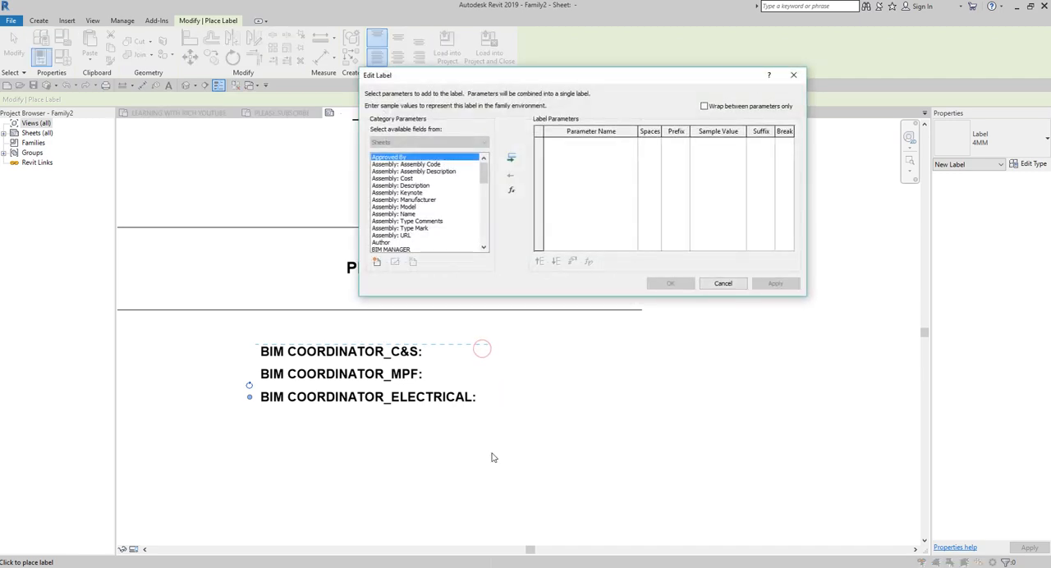
{"action": "left_click", "coordinate": [377, 262]}
{"action": "left_click", "coordinate": [610, 156]}
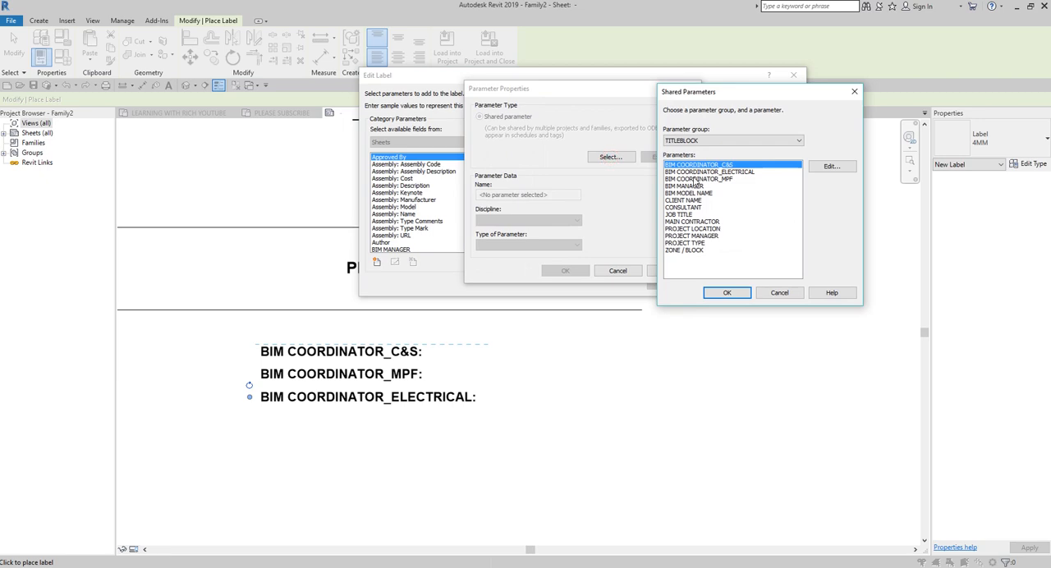
{"action": "double_click", "coordinate": [696, 168]}
{"action": "left_click", "coordinate": [565, 270]}
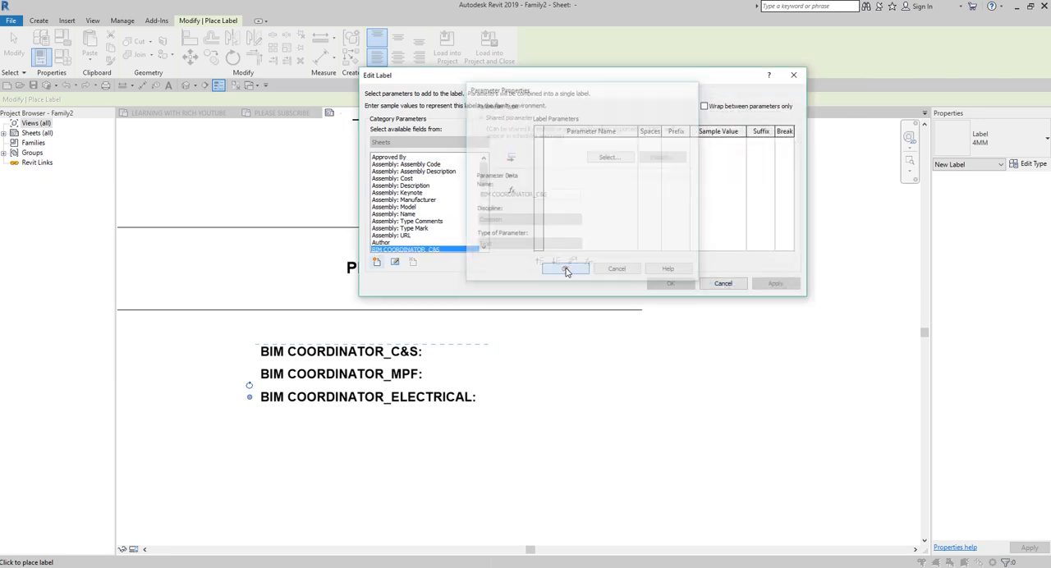
{"action": "double_click", "coordinate": [437, 249]}
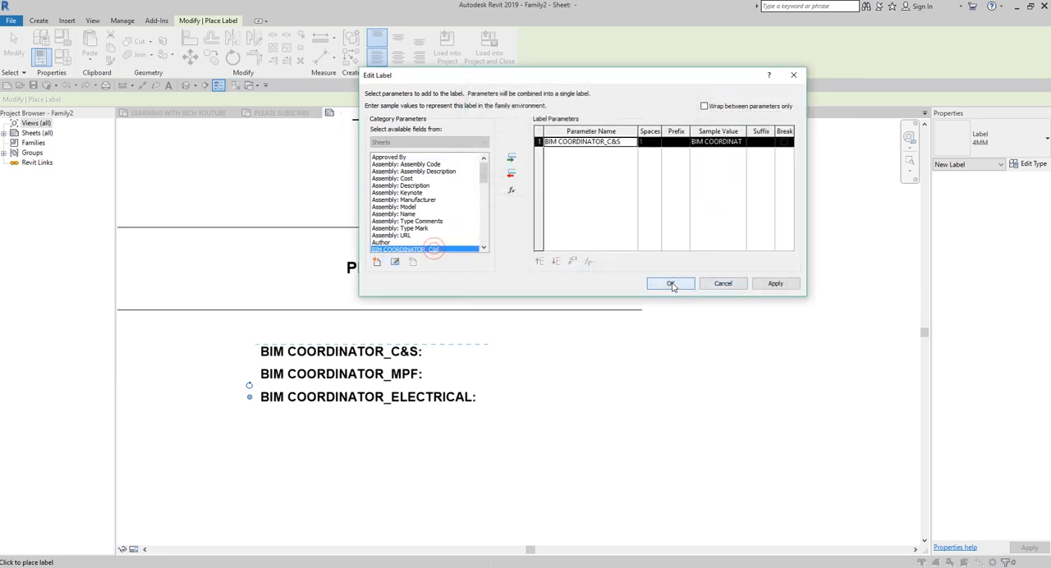
{"action": "left_click", "coordinate": [670, 283]}
{"action": "left_click_drag", "start_coordinate": [608, 361], "coordinate": [650, 353]}
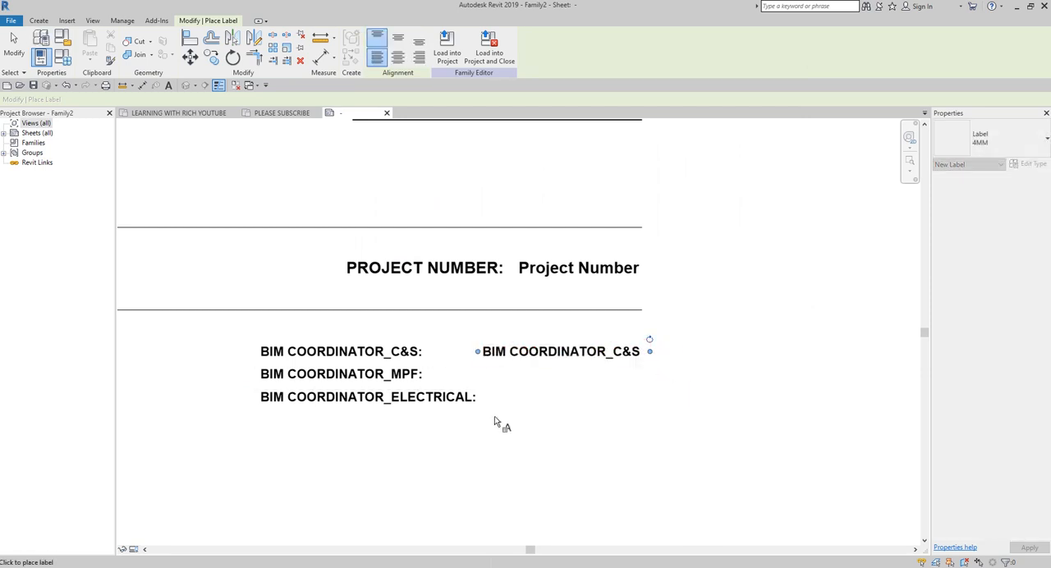
Step: Place a 4MM label beside the BIM COORDINATOR_MPF: caption using the shared parameter BIM COORDINATOR_MPF, and widen it to one line
{"action": "left_click", "coordinate": [485, 371]}
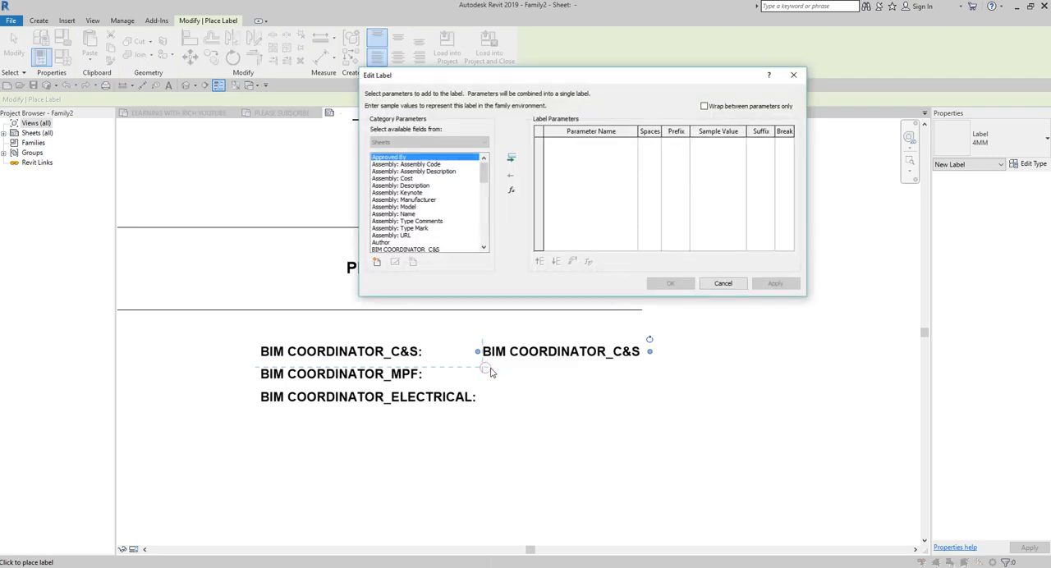
{"action": "left_click", "coordinate": [378, 263]}
{"action": "left_click", "coordinate": [608, 156]}
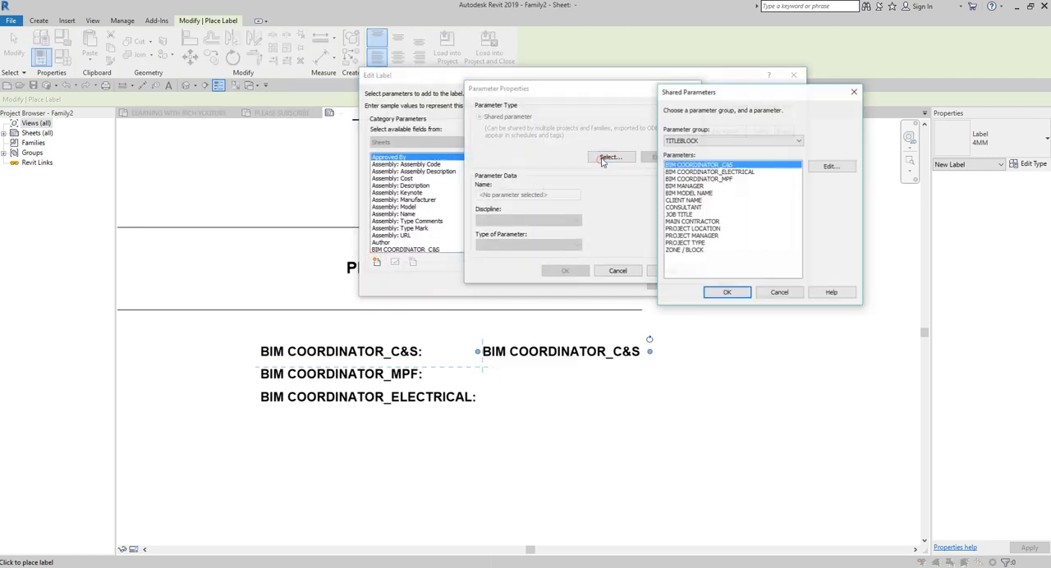
{"action": "double_click", "coordinate": [704, 179]}
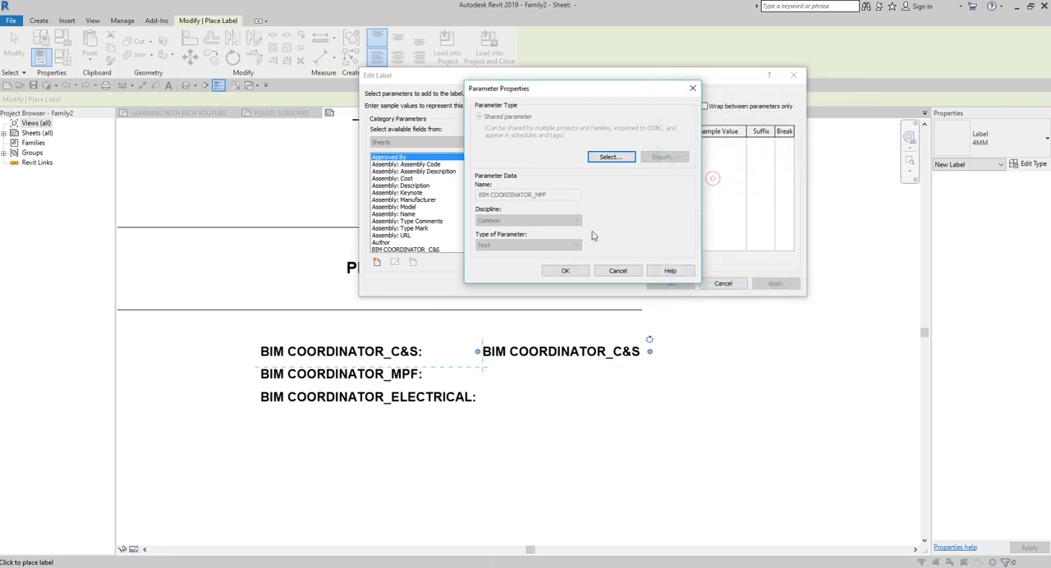
{"action": "left_click", "coordinate": [565, 271]}
{"action": "double_click", "coordinate": [436, 248]}
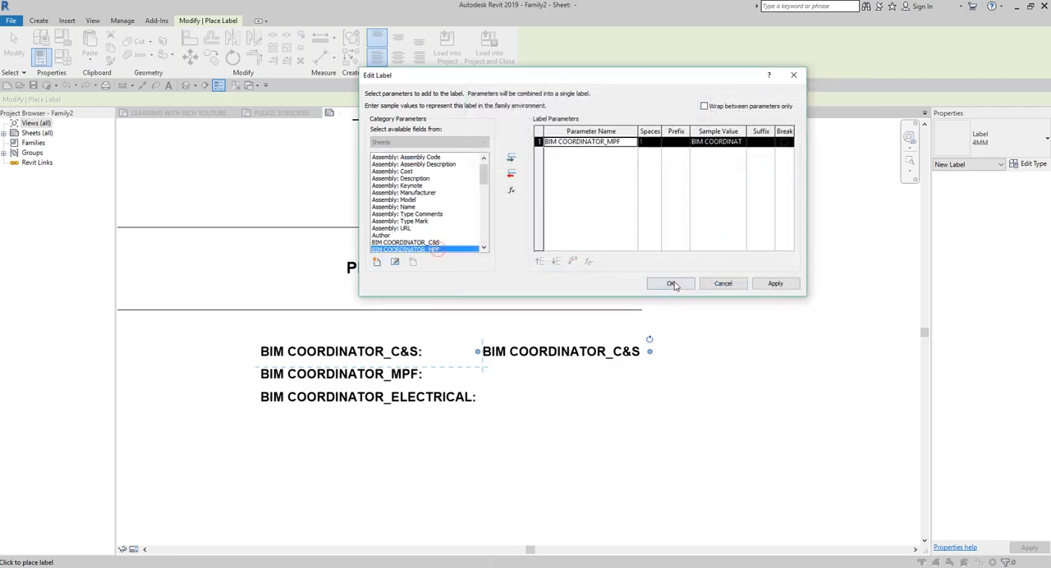
{"action": "left_click", "coordinate": [680, 284]}
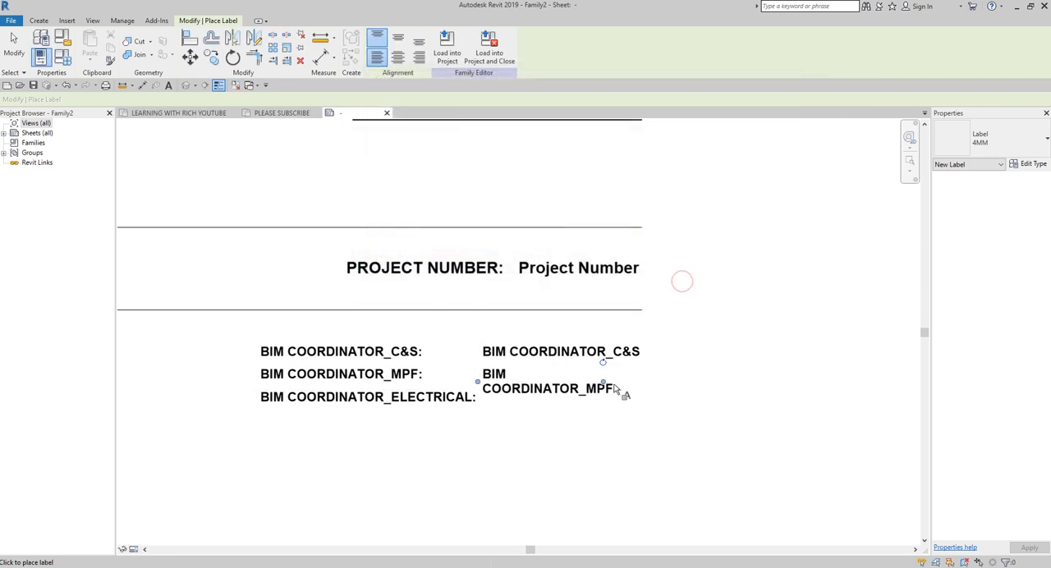
{"action": "left_click_drag", "start_coordinate": [646, 388], "coordinate": [649, 383]}
Step: Start a 4MM label beside the BIM COORDINATOR_ELECTRICAL: caption and add the shared parameter BIM COORDINATOR_ELECTRICAL to its available fields
{"action": "left_click", "coordinate": [485, 395]}
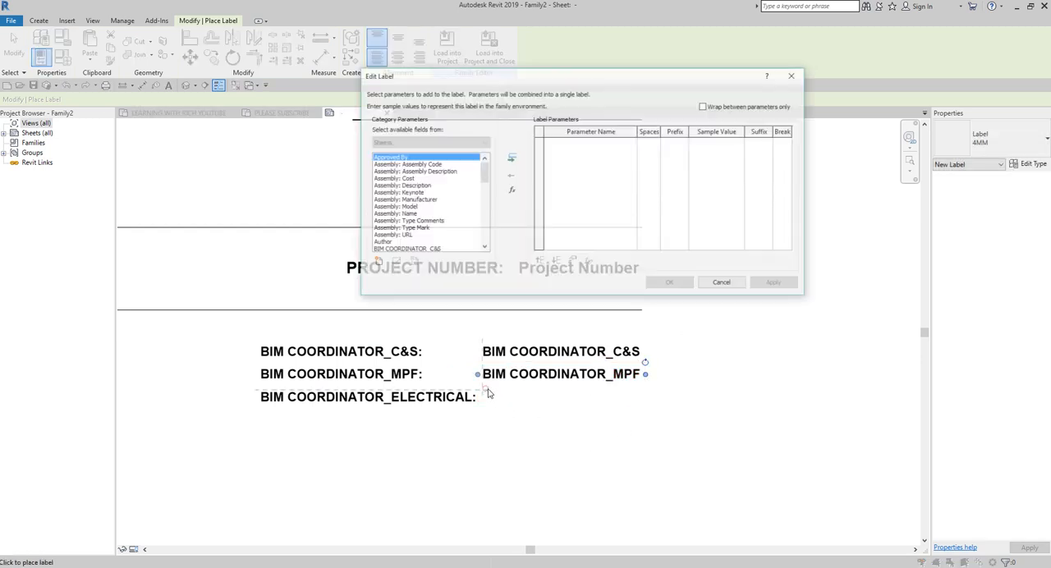
{"action": "left_click", "coordinate": [378, 262]}
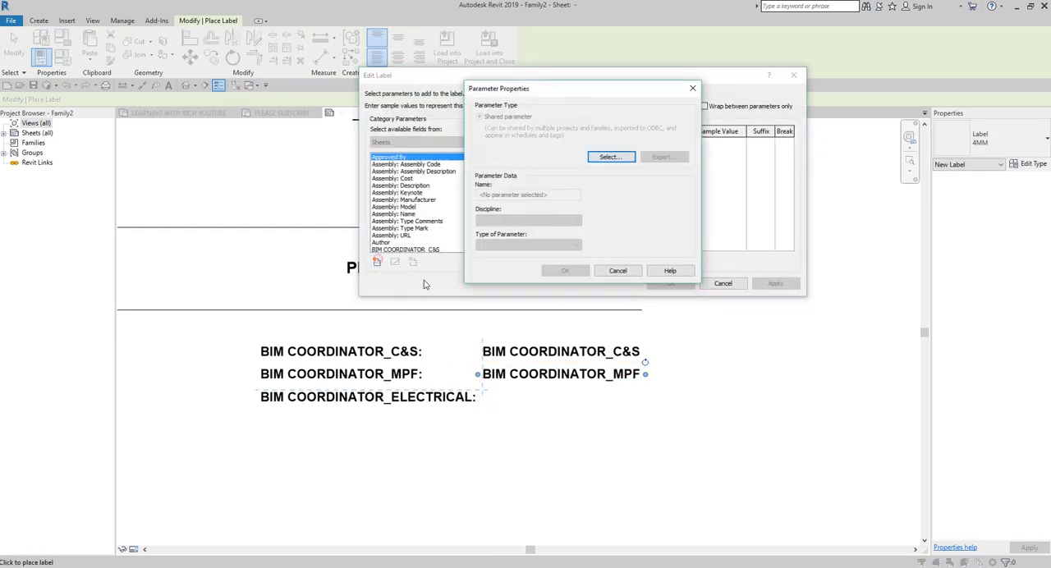
{"action": "left_click", "coordinate": [609, 156]}
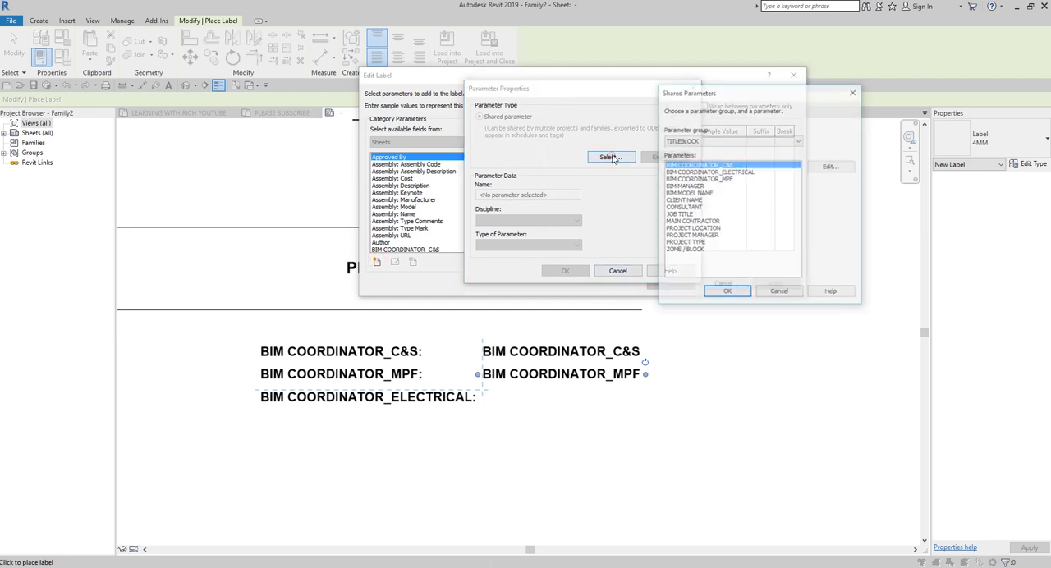
{"action": "left_click", "coordinate": [697, 172]}
{"action": "double_click", "coordinate": [696, 171]}
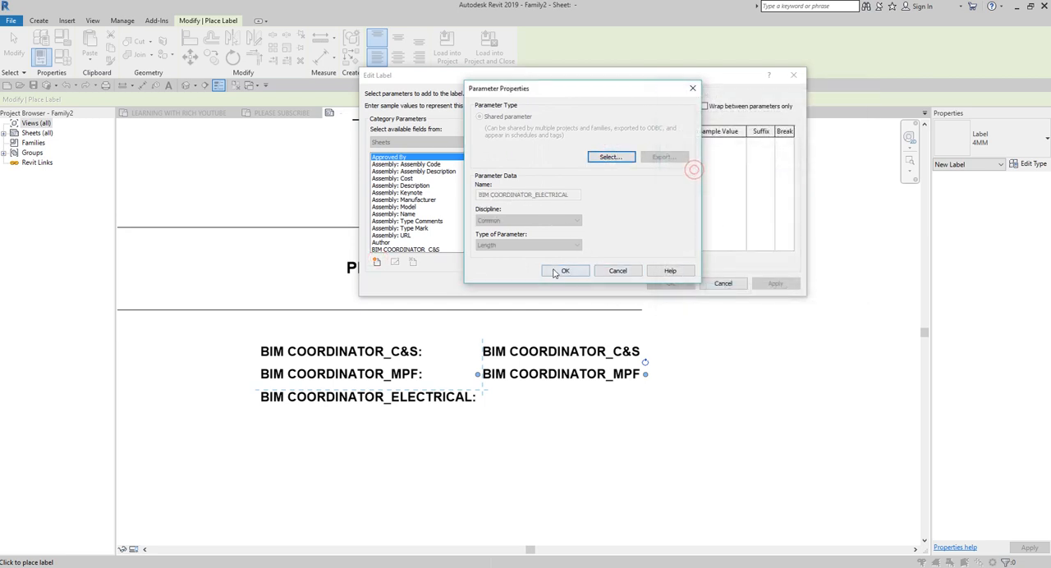
{"action": "left_click", "coordinate": [560, 271]}
Step: Fill the label with only BIM COORDINATOR_ELECTRICAL, removing the mistakenly added BIM COORDINATOR_C&S, and widen it to one line
{"action": "double_click", "coordinate": [444, 243]}
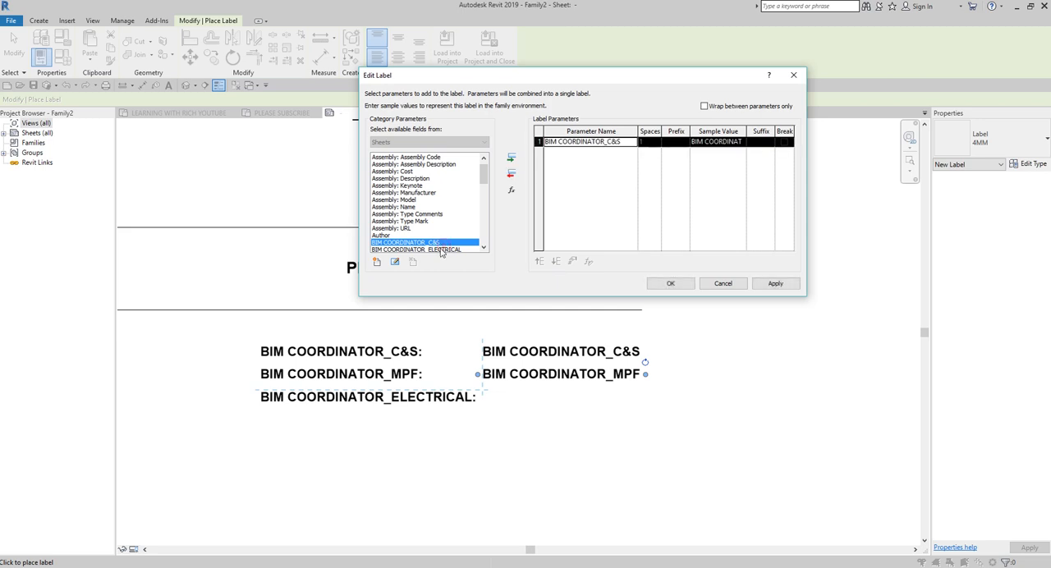
{"action": "double_click", "coordinate": [443, 250]}
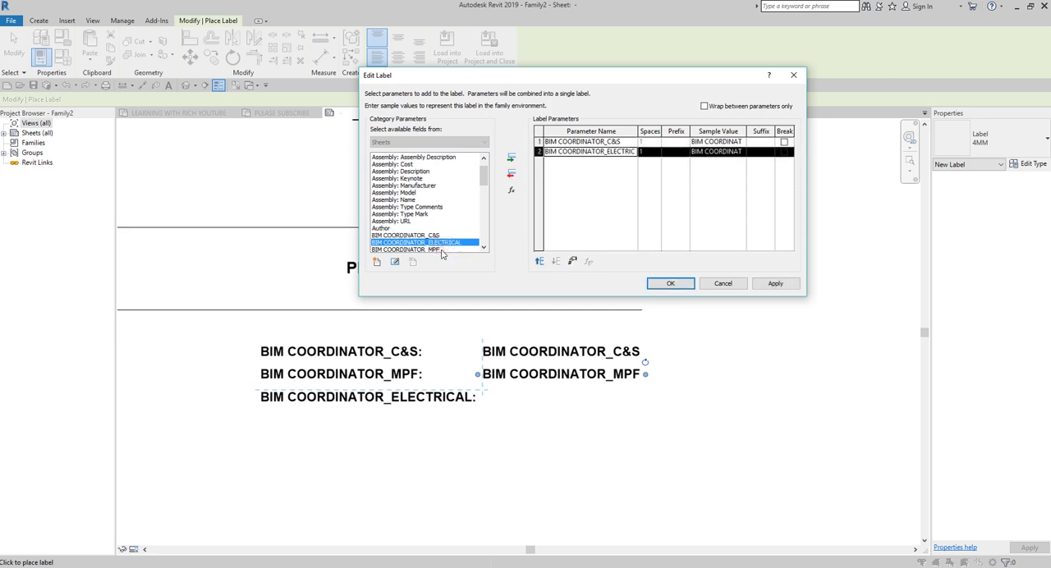
{"action": "left_click", "coordinate": [543, 141]}
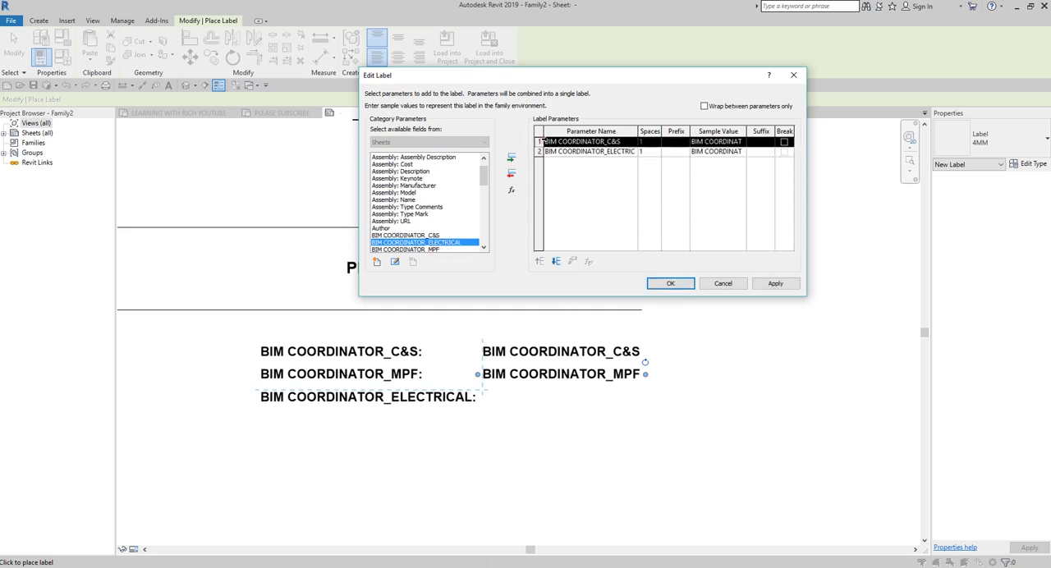
{"action": "left_click", "coordinate": [511, 175]}
{"action": "left_click", "coordinate": [670, 283]}
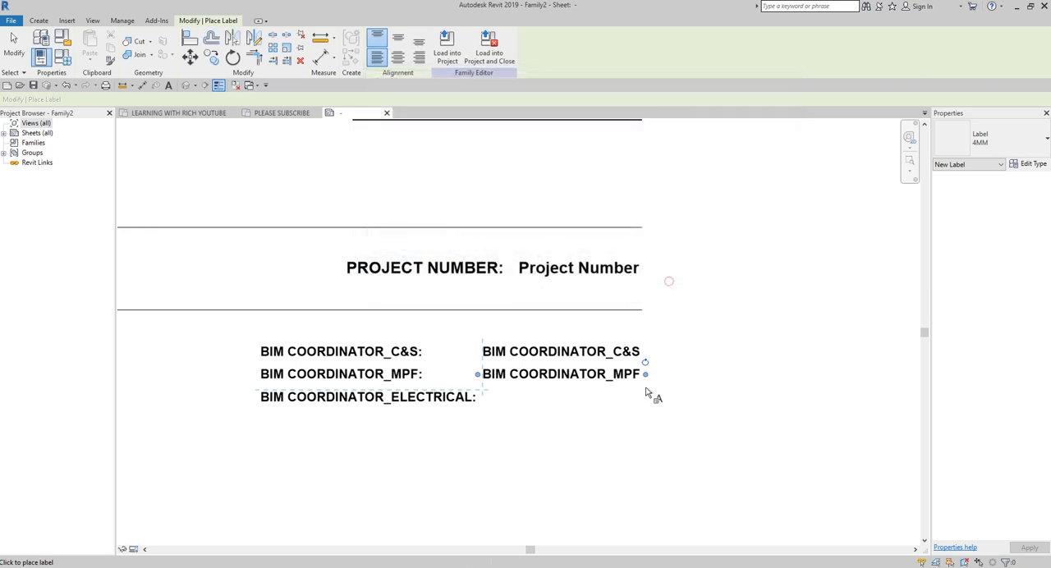
{"action": "left_click_drag", "start_coordinate": [605, 408], "coordinate": [711, 404]}
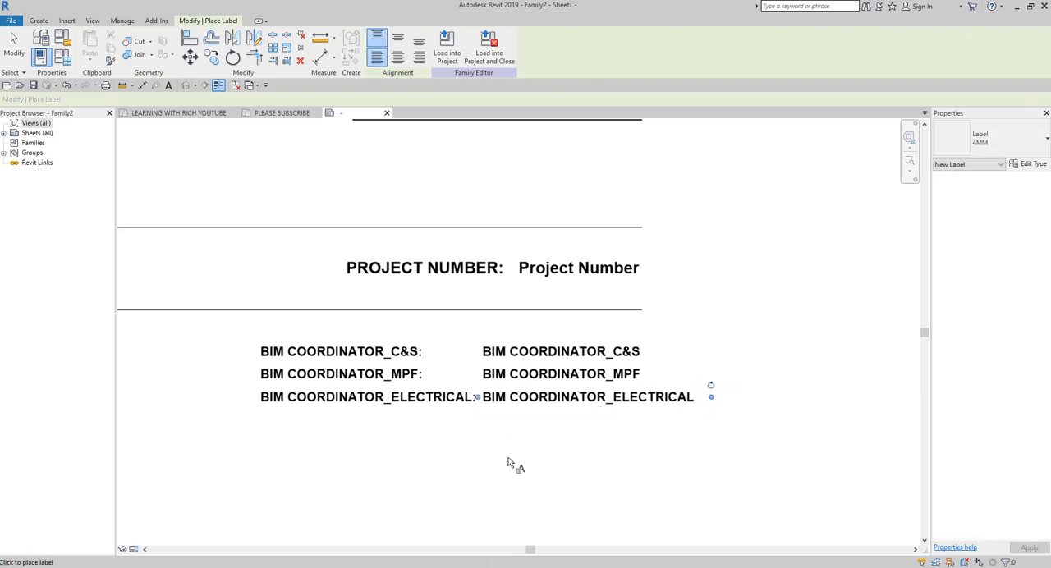
{"action": "key", "text": "Escape"}
{"action": "key", "text": "Escape"}
Step: Shift the three BIM COORDINATOR captions and their labels together to the left so they end within the divider line
{"action": "scroll", "coordinate": [509, 485], "scroll_direction": "down", "scroll_amount": 2}
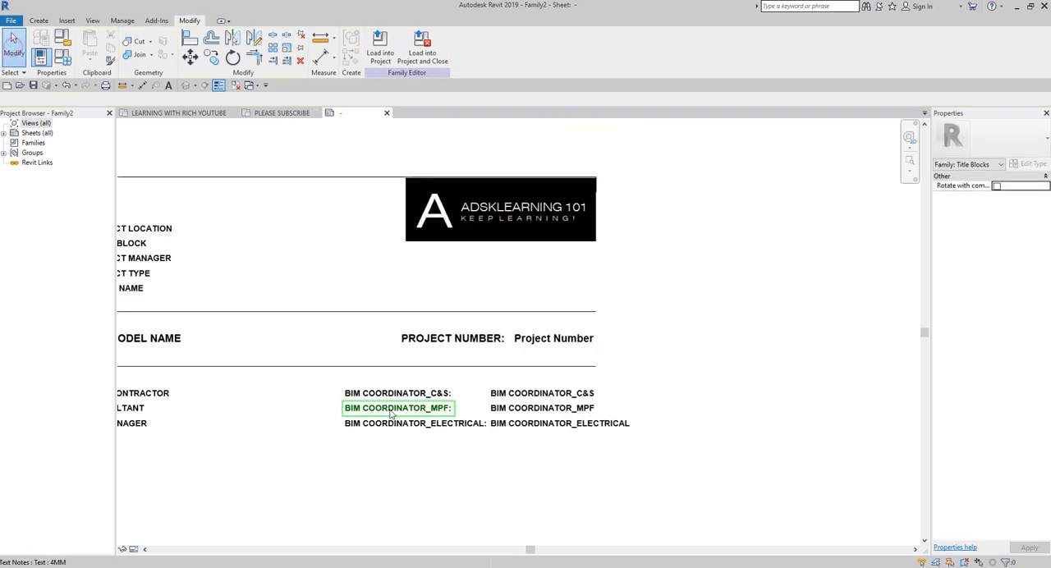
{"action": "left_click_drag", "start_coordinate": [579, 464], "coordinate": [355, 379]}
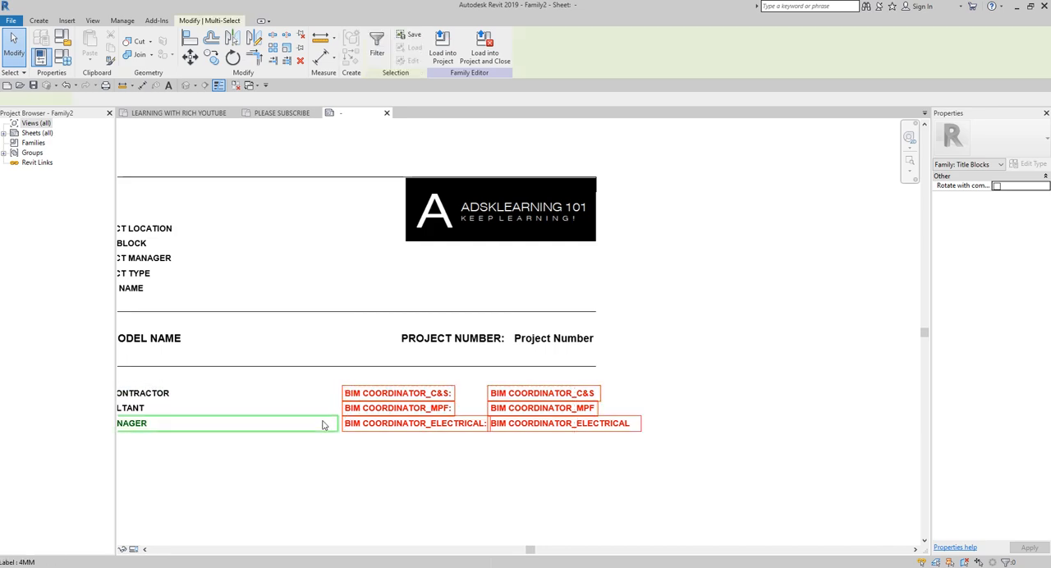
{"action": "scroll", "coordinate": [343, 448], "scroll_direction": "down", "scroll_amount": 1}
{"action": "middle_click_drag", "start_coordinate": [342, 447], "coordinate": [507, 442]}
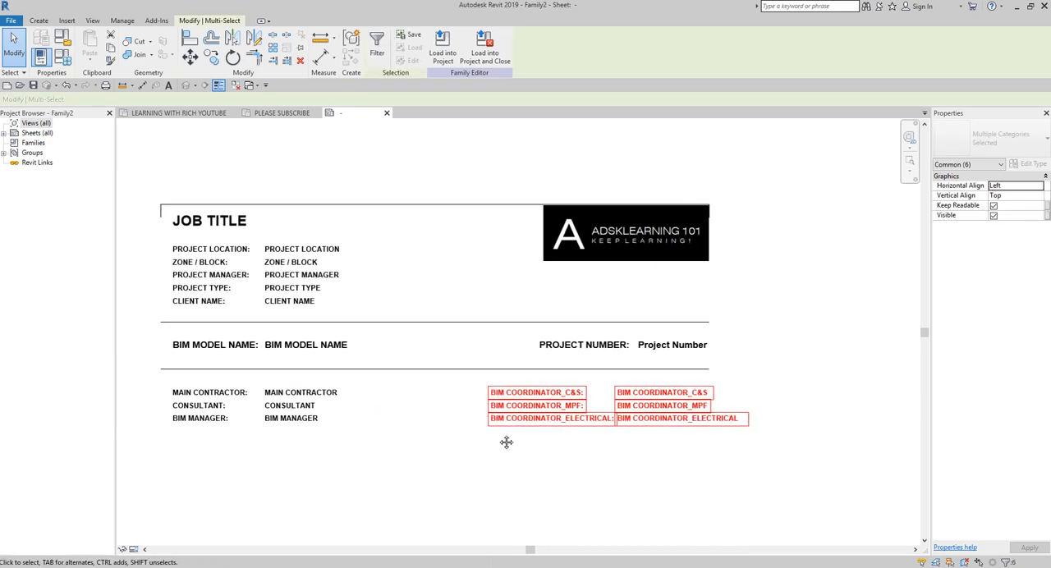
{"action": "key", "text": "Left"}
{"action": "key", "text": "Left"}
{"action": "key", "text": "Left"}
{"action": "key", "text": "Left"}
{"action": "key", "text": "Left"}
{"action": "key", "text": "Left"}
{"action": "key", "text": "Left"}
{"action": "key", "text": "Left"}
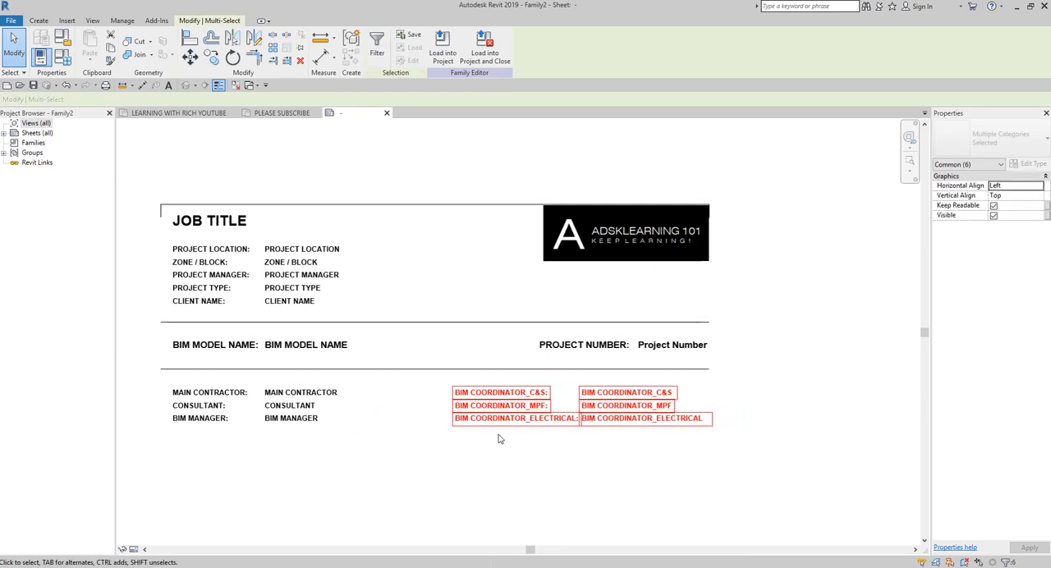
{"action": "key", "text": "Left"}
{"action": "key", "text": "Left"}
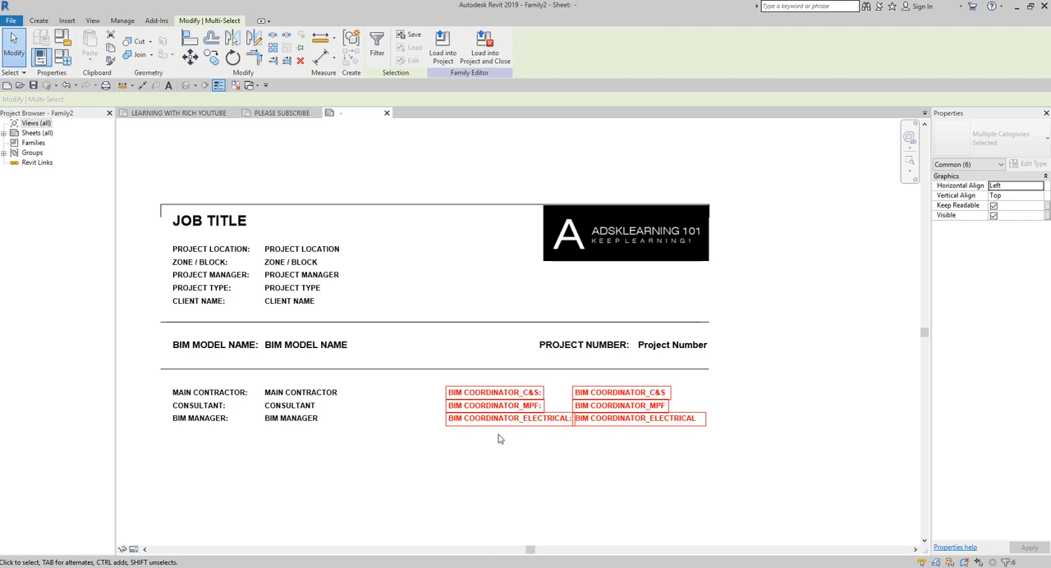
{"action": "left_click", "coordinate": [542, 472]}
Step: Nudge the three BIM COORDINATOR labels slightly right to leave a gap after their captions
{"action": "scroll", "coordinate": [596, 454], "scroll_direction": "up", "scroll_amount": 3}
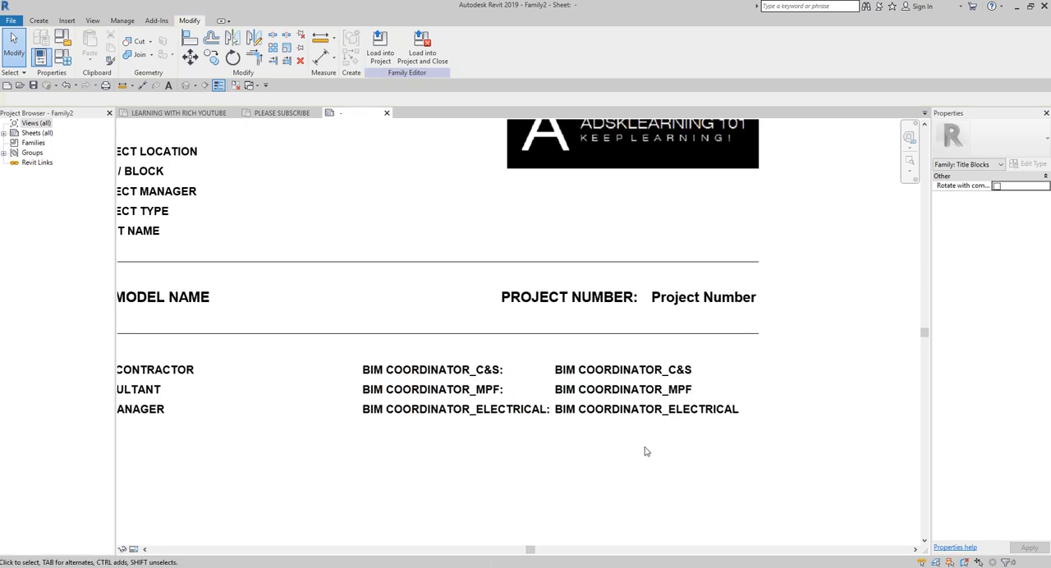
{"action": "left_click_drag", "start_coordinate": [681, 452], "coordinate": [635, 368]}
{"action": "key", "text": "Right"}
{"action": "key", "text": "Right"}
{"action": "key", "text": "Right"}
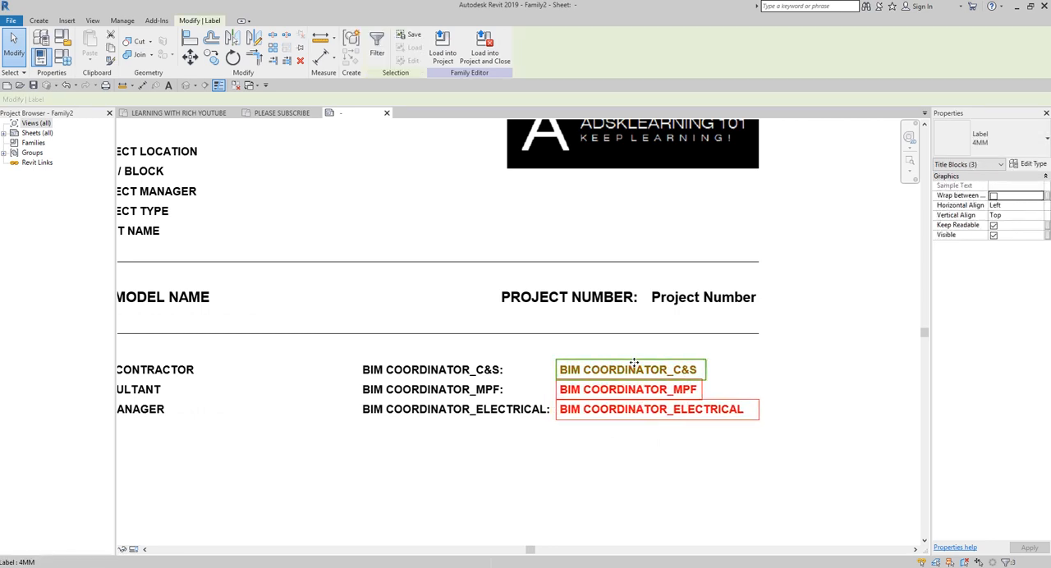
{"action": "key", "text": "Right"}
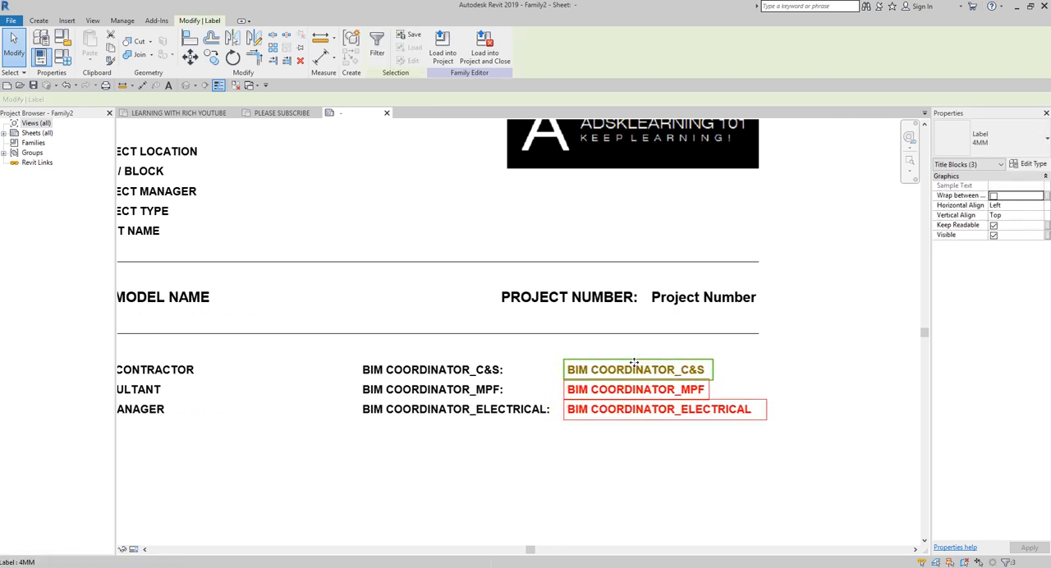
{"action": "left_click", "coordinate": [603, 477]}
{"action": "scroll", "coordinate": [602, 472], "scroll_direction": "down", "scroll_amount": 4}
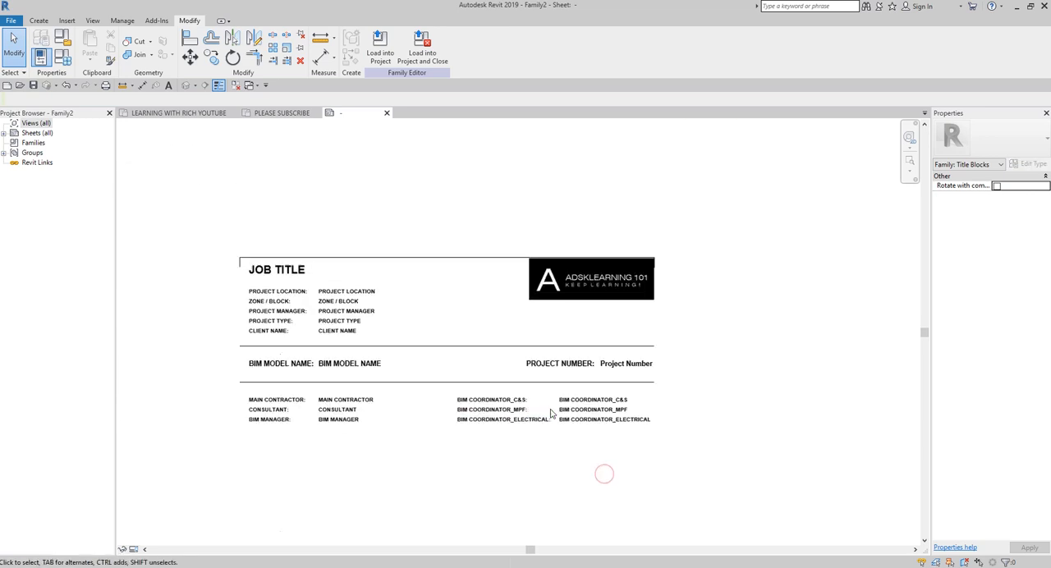
{"action": "scroll", "coordinate": [692, 298], "scroll_direction": "up", "scroll_amount": 2}
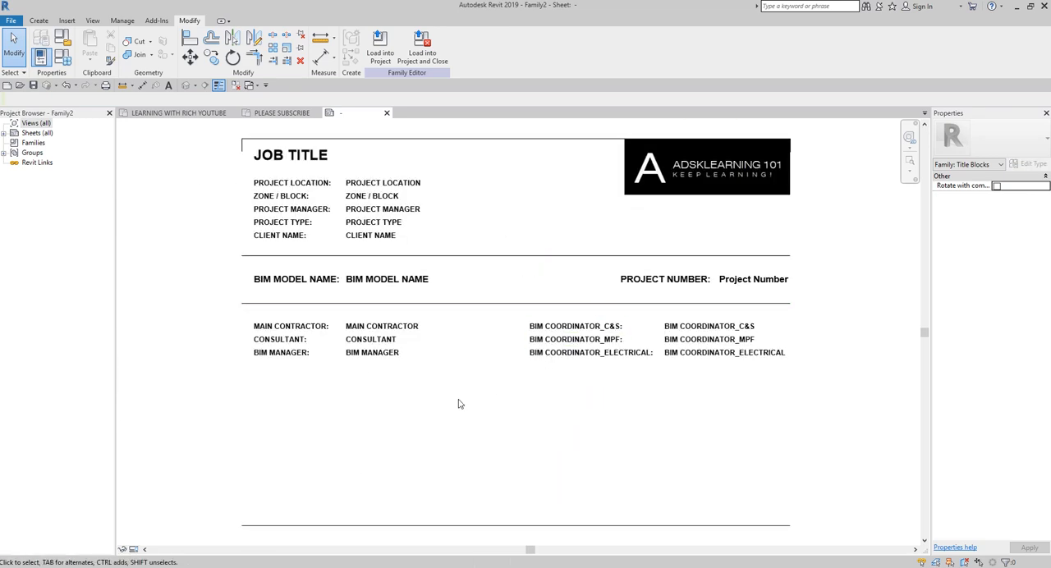
Step: Save the title block family as STARTING VIEW in the COMPANY X folder under Documents
{"action": "left_click", "coordinate": [33, 87]}
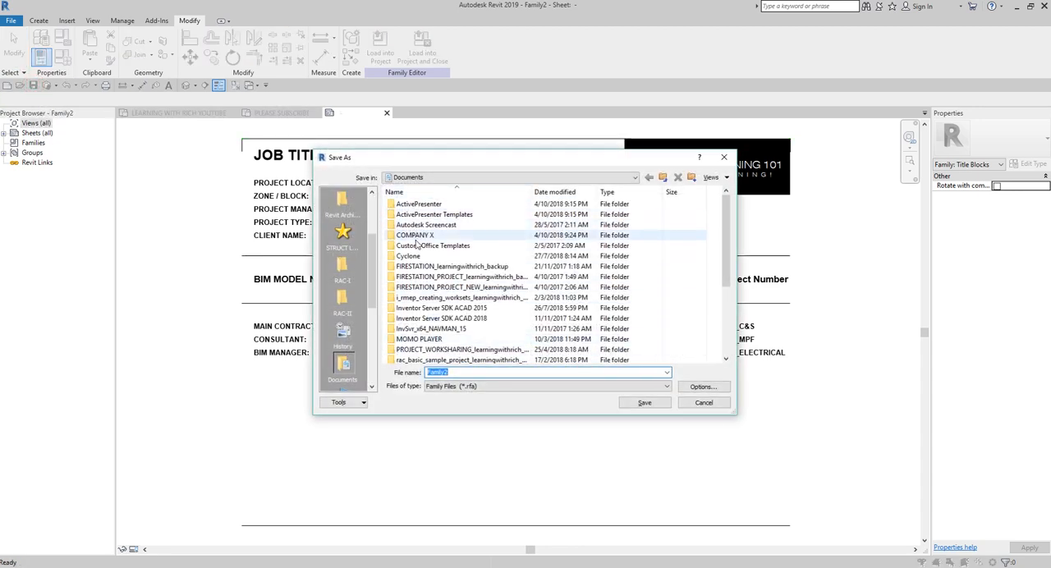
{"action": "double_click", "coordinate": [417, 235]}
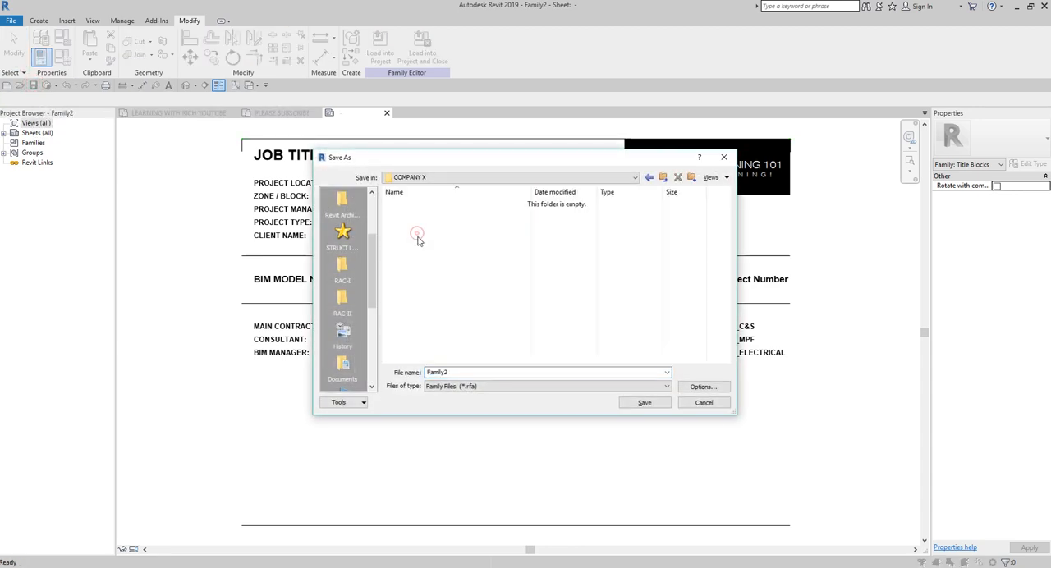
{"action": "double_click", "coordinate": [461, 372]}
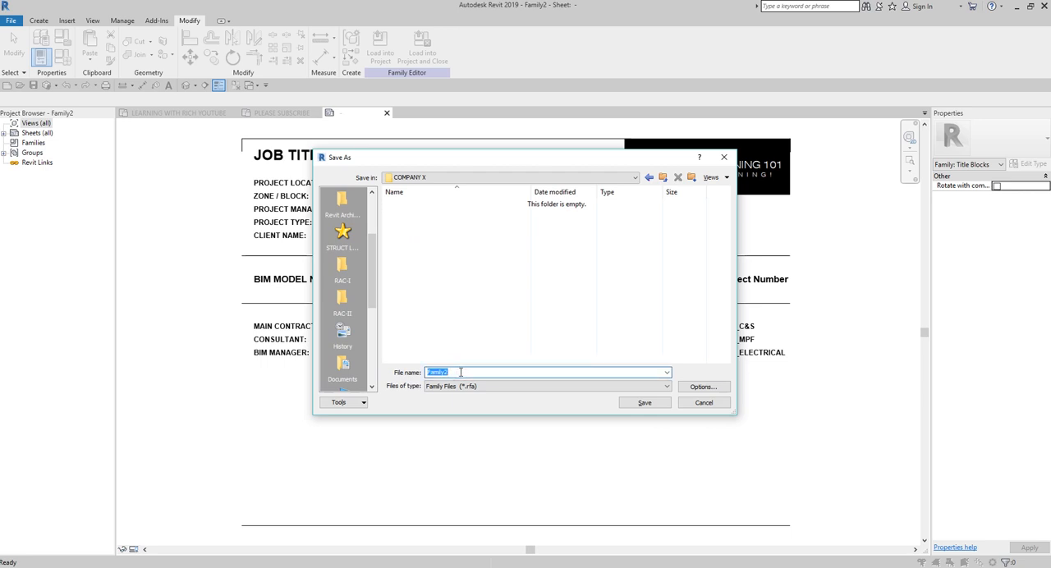
{"action": "type", "text": "sta"}
{"action": "left_click", "coordinate": [643, 402]}
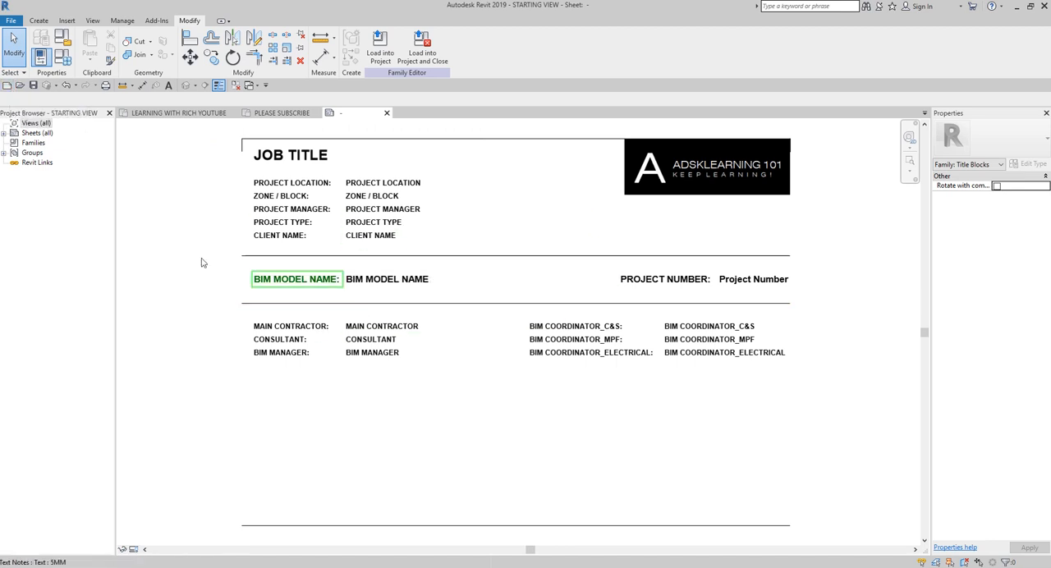
Step: Create a new project based on the Architectural Template
{"action": "left_click", "coordinate": [7, 86]}
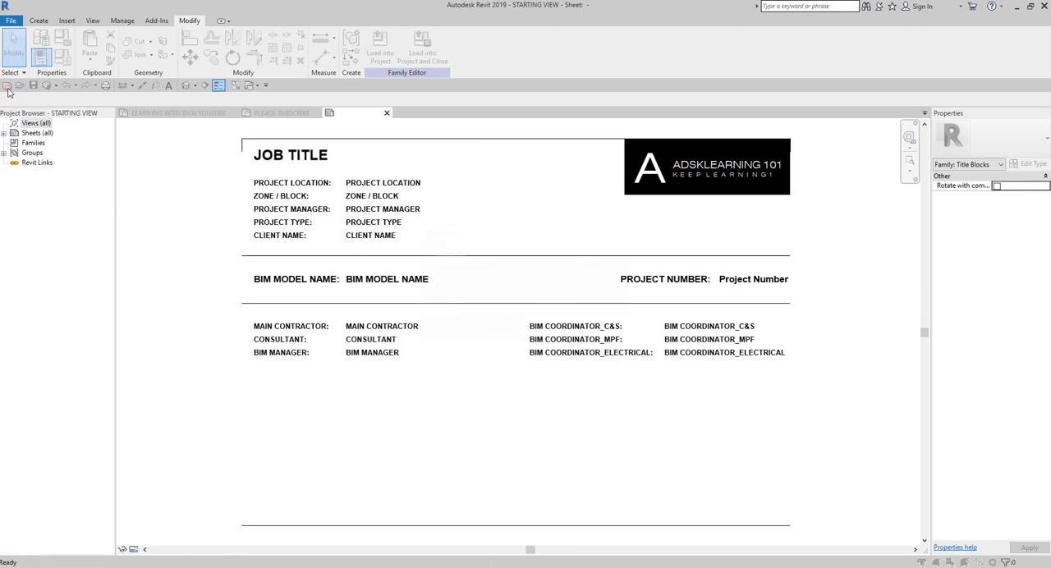
{"action": "left_click", "coordinate": [493, 266]}
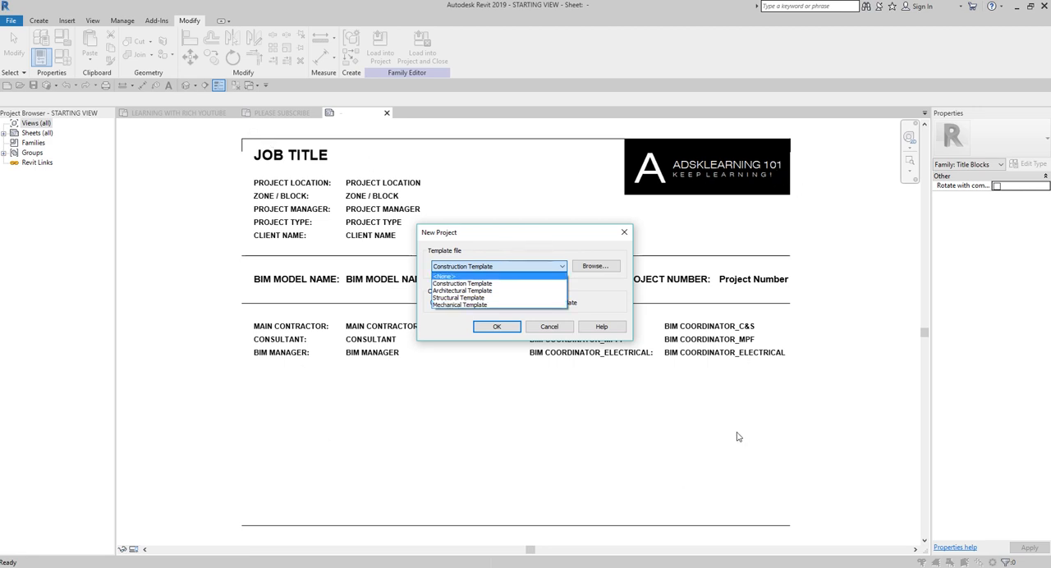
{"action": "left_click", "coordinate": [459, 291]}
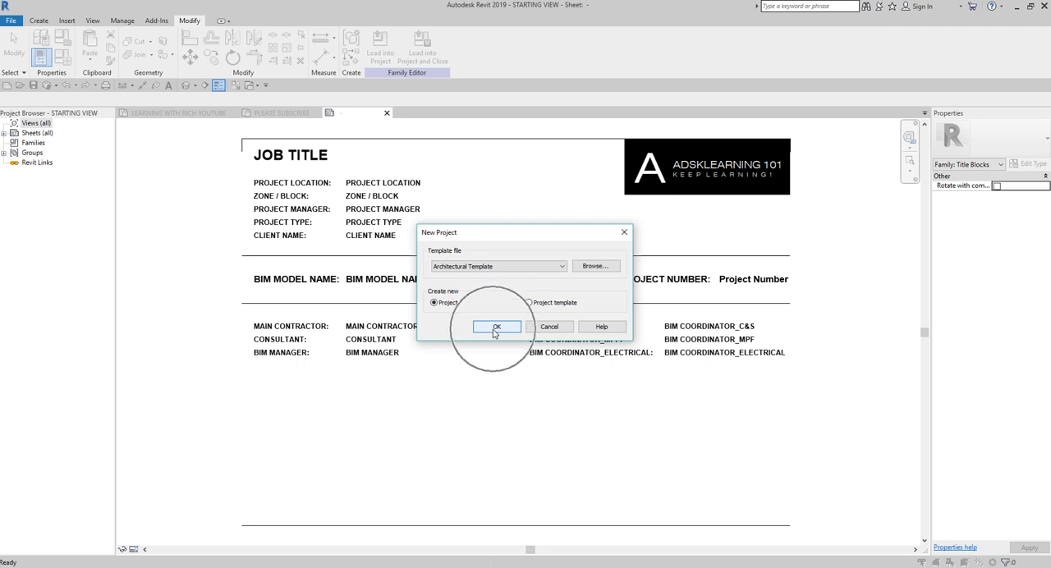
{"action": "left_click", "coordinate": [496, 327]}
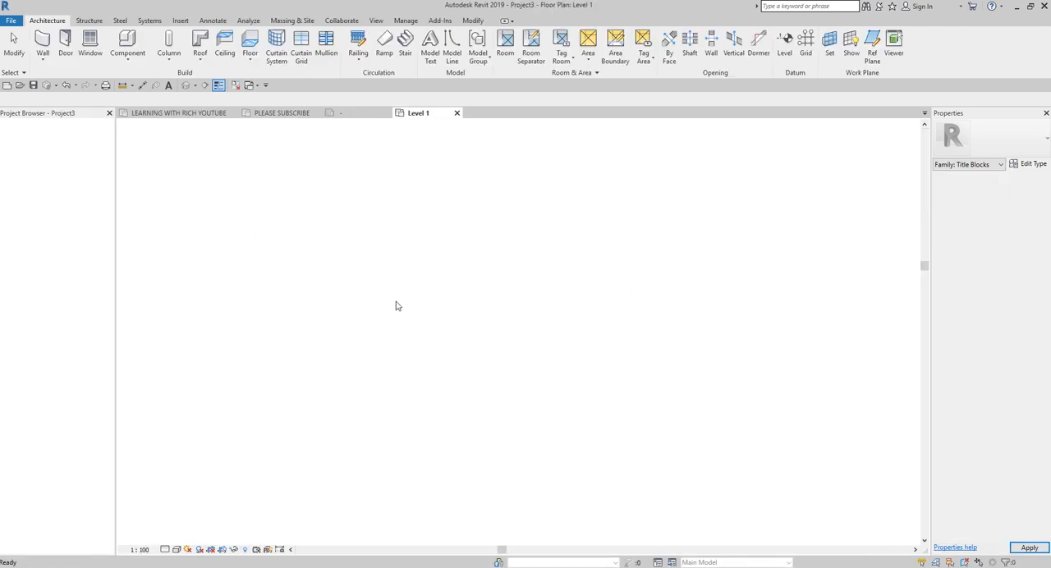
Step: Load the STARTING VIEW title block family into Project3 only and dismiss the warning
{"action": "left_click", "coordinate": [356, 116]}
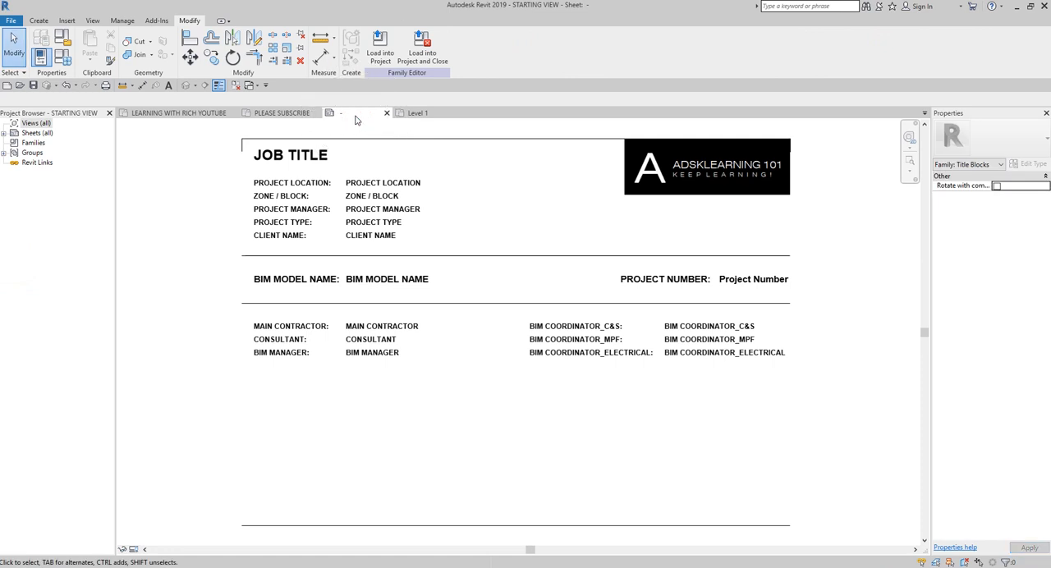
{"action": "left_click", "coordinate": [381, 45]}
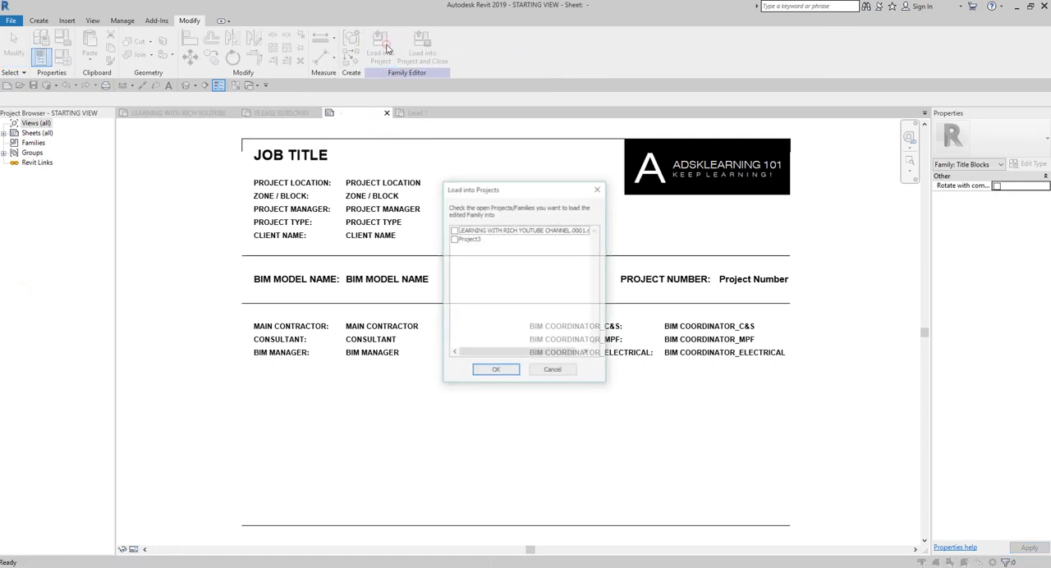
{"action": "left_click", "coordinate": [454, 240]}
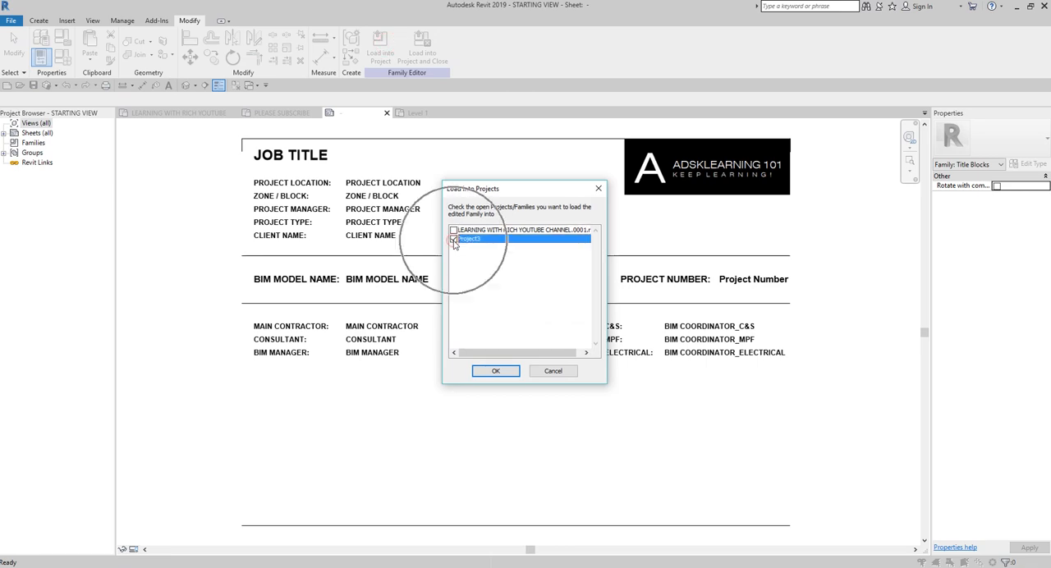
{"action": "left_click", "coordinate": [454, 241]}
{"action": "left_click", "coordinate": [493, 370]}
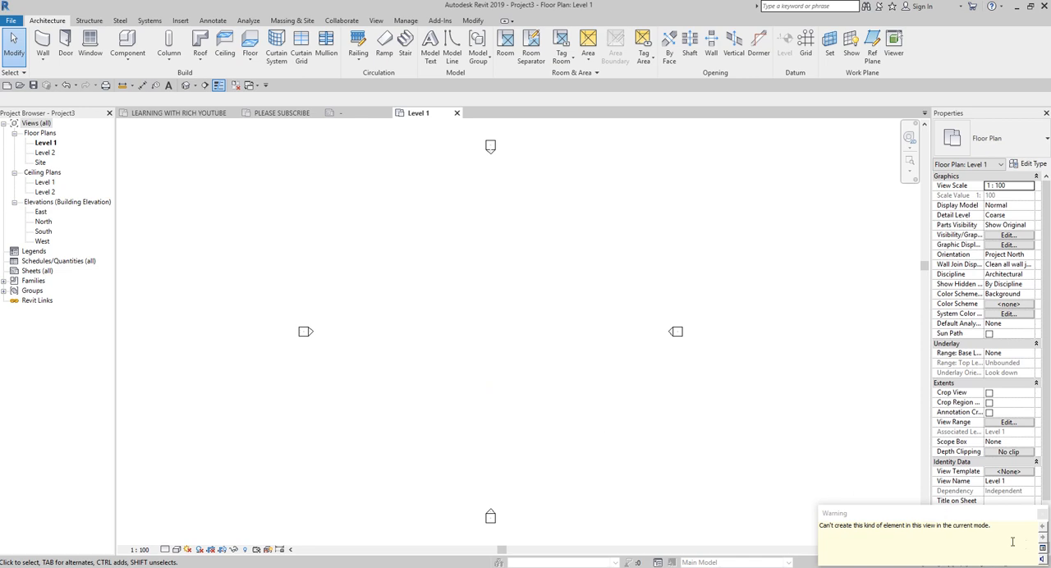
{"action": "left_click", "coordinate": [1040, 515]}
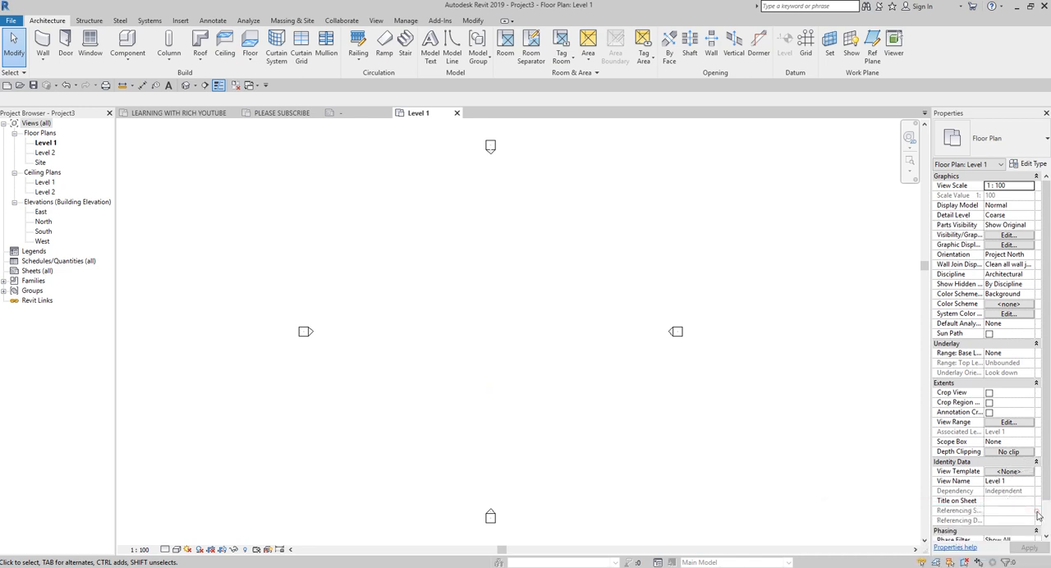
Step: Create a new sheet in Project3 using the STARTING VIEW title block
{"action": "right_click", "coordinate": [36, 274]}
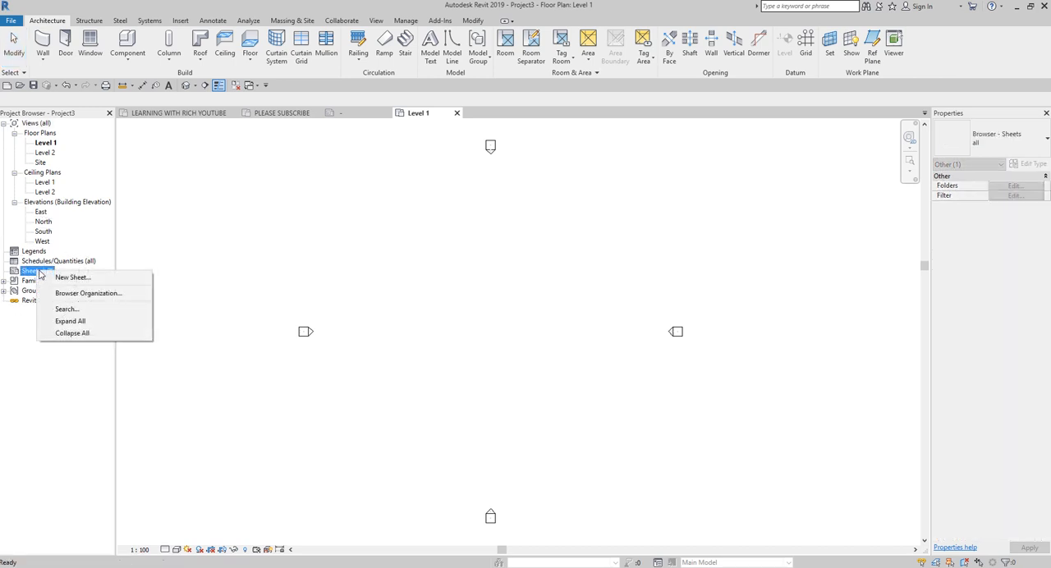
{"action": "left_click", "coordinate": [69, 277]}
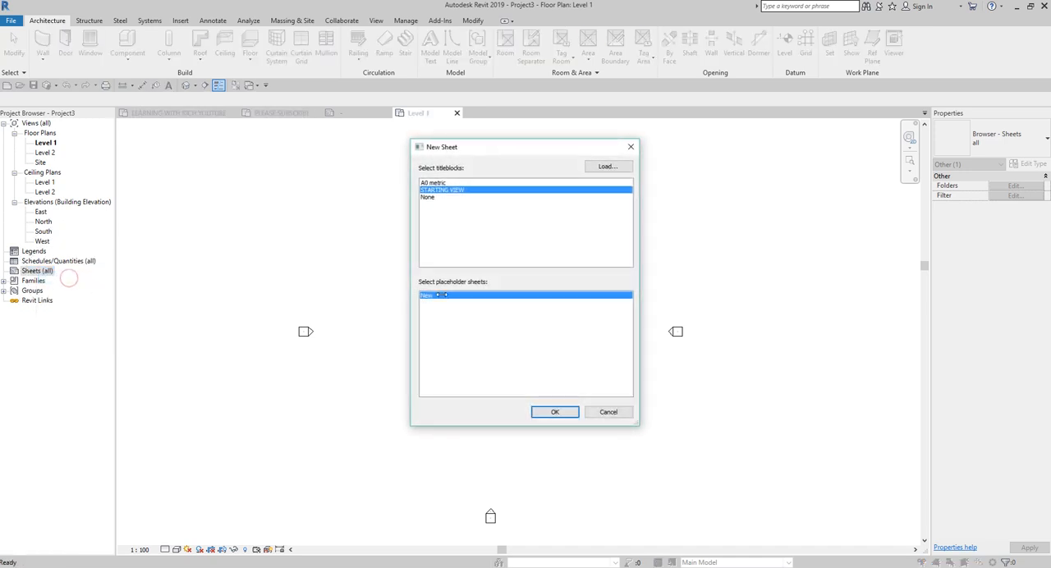
{"action": "left_click", "coordinate": [457, 193]}
{"action": "left_click", "coordinate": [457, 192]}
{"action": "left_click", "coordinate": [457, 193]}
{"action": "left_click", "coordinate": [457, 193]}
{"action": "left_click", "coordinate": [538, 411]}
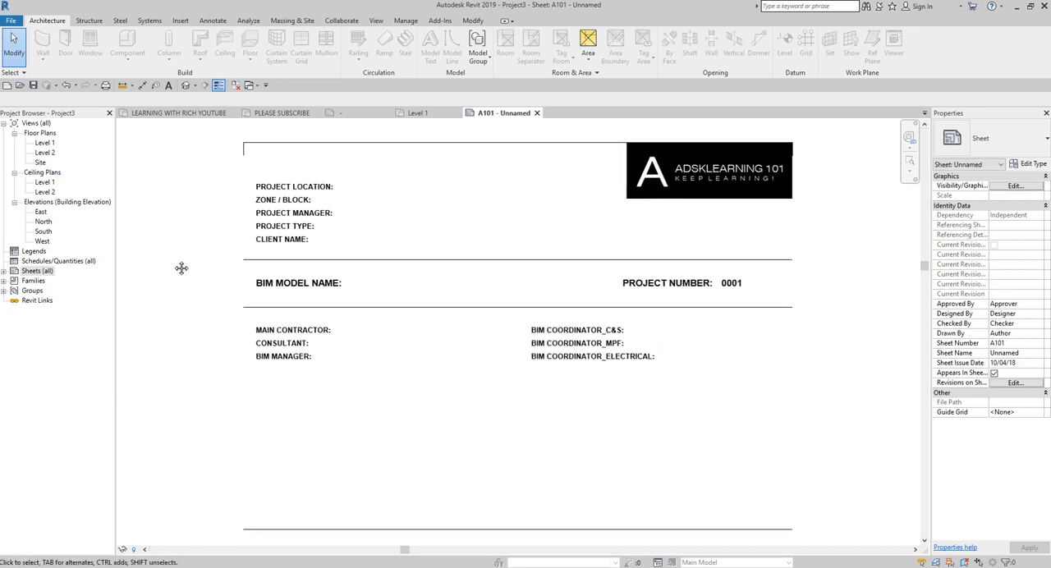
Step: Set the PROJECT NUMBER value in the new sheet's title block to XXXXX
{"action": "scroll", "coordinate": [181, 268], "scroll_direction": "down", "scroll_amount": 1}
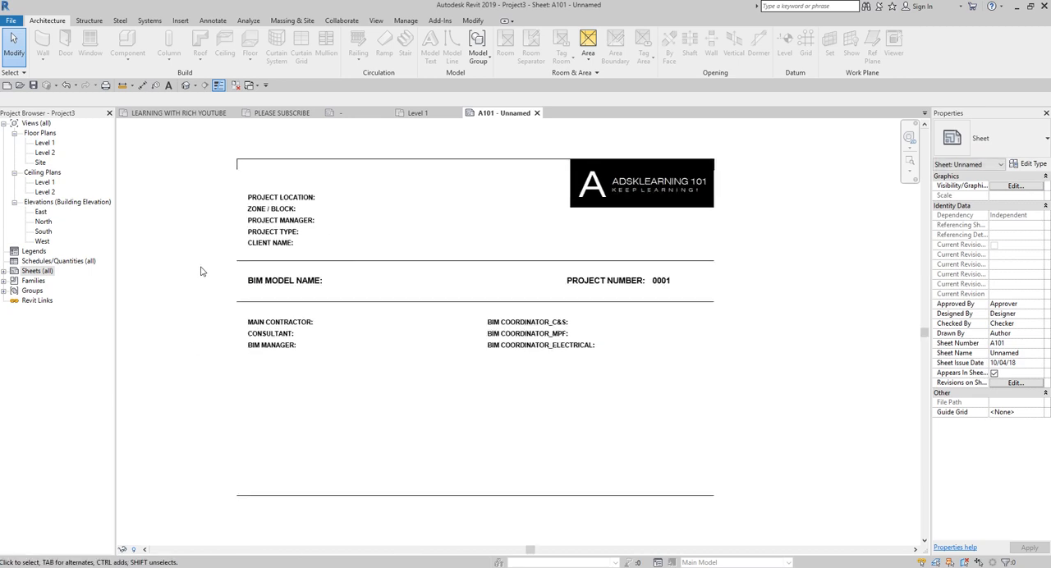
{"action": "left_click", "coordinate": [444, 260]}
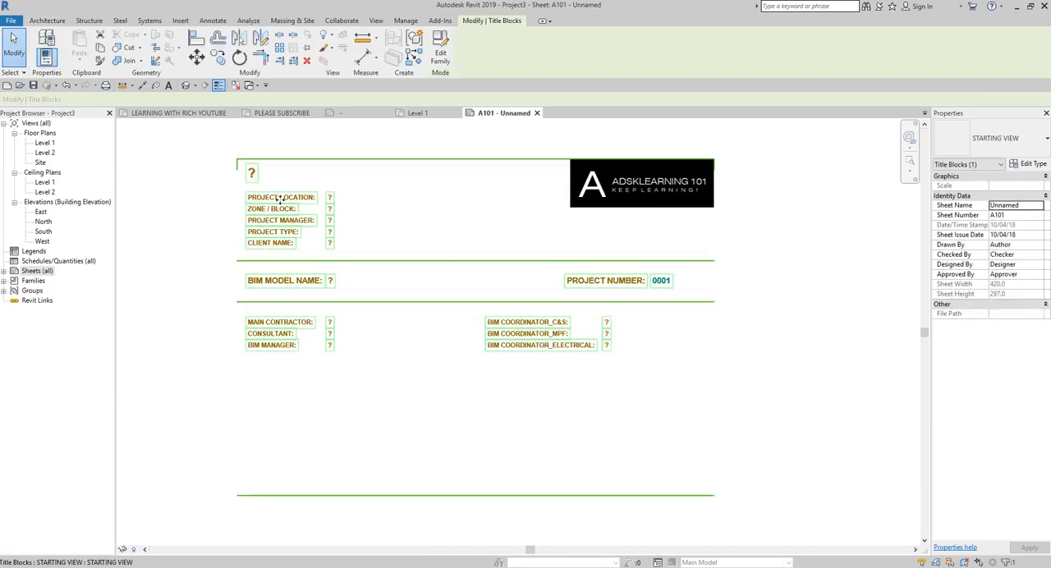
{"action": "scroll", "coordinate": [280, 198], "scroll_direction": "up", "scroll_amount": 4}
{"action": "left_click", "coordinate": [393, 219]}
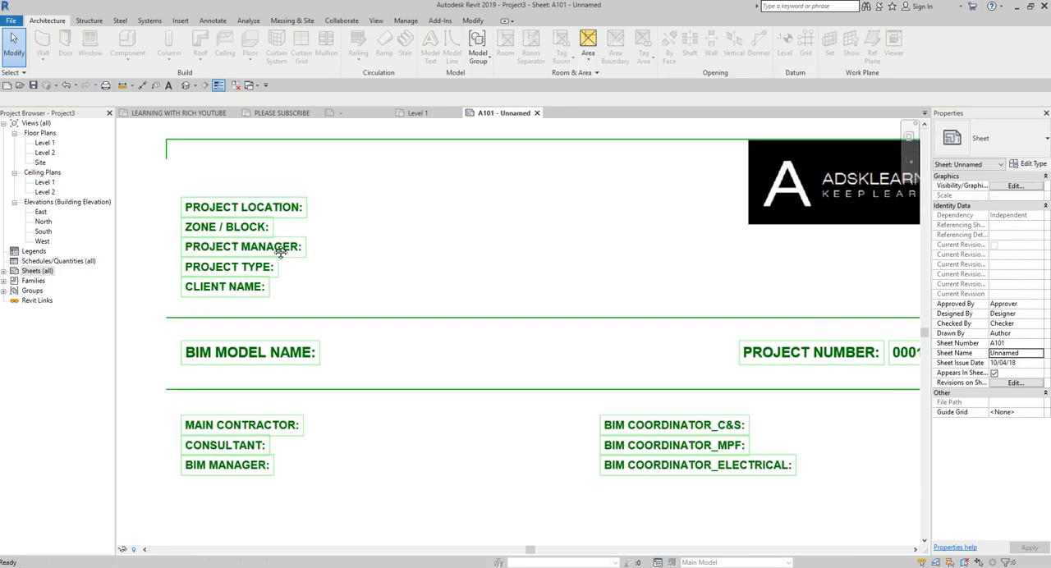
{"action": "left_click", "coordinate": [323, 207]}
{"action": "scroll", "coordinate": [567, 293], "scroll_direction": "down", "scroll_amount": 1}
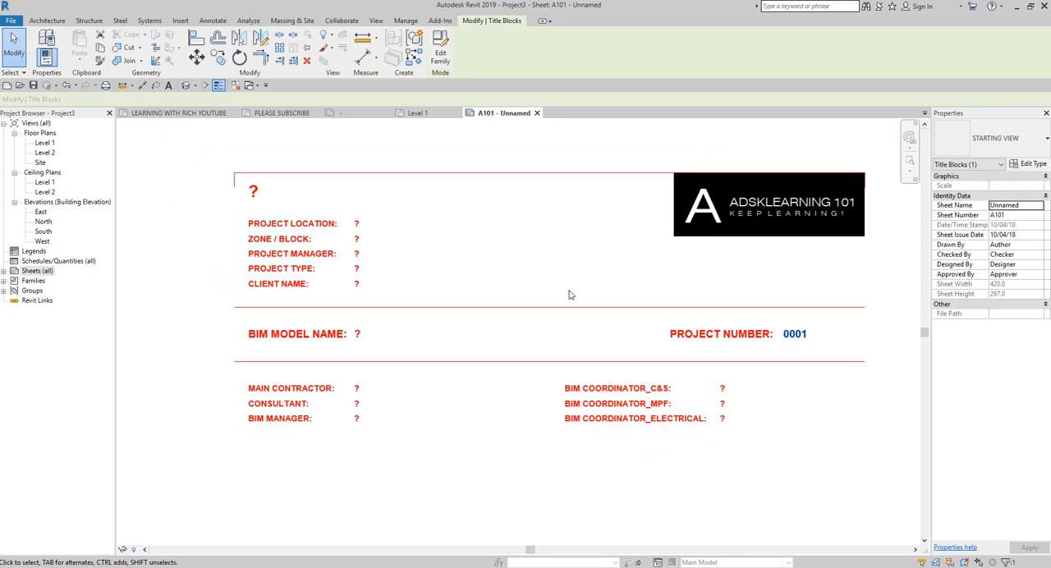
{"action": "scroll", "coordinate": [594, 340], "scroll_direction": "up", "scroll_amount": 4}
{"action": "left_click", "coordinate": [593, 326]}
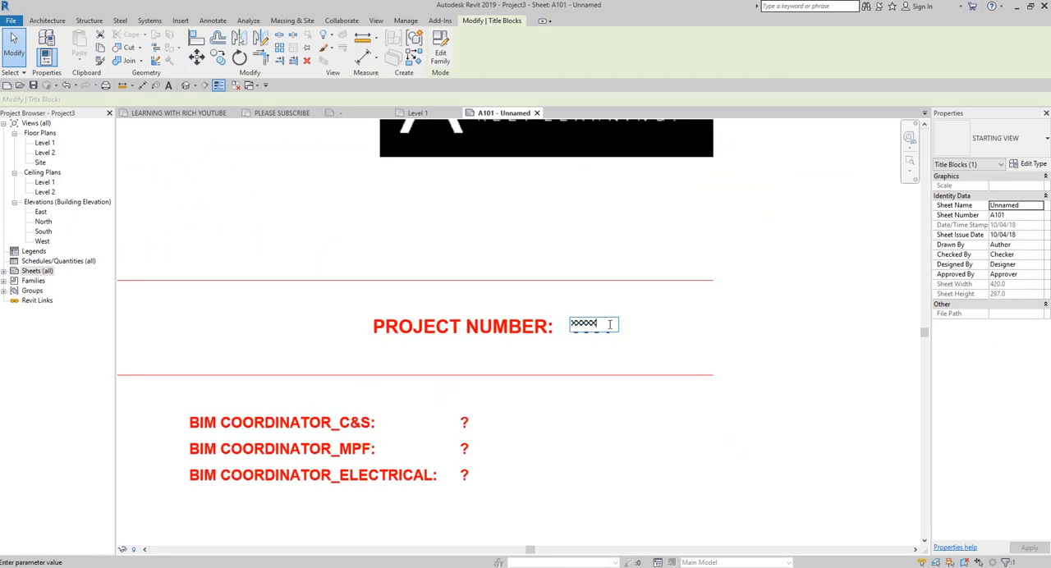
{"action": "left_click", "coordinate": [674, 413]}
{"action": "left_click", "coordinate": [652, 455]}
{"action": "scroll", "coordinate": [577, 454], "scroll_direction": "down", "scroll_amount": 2}
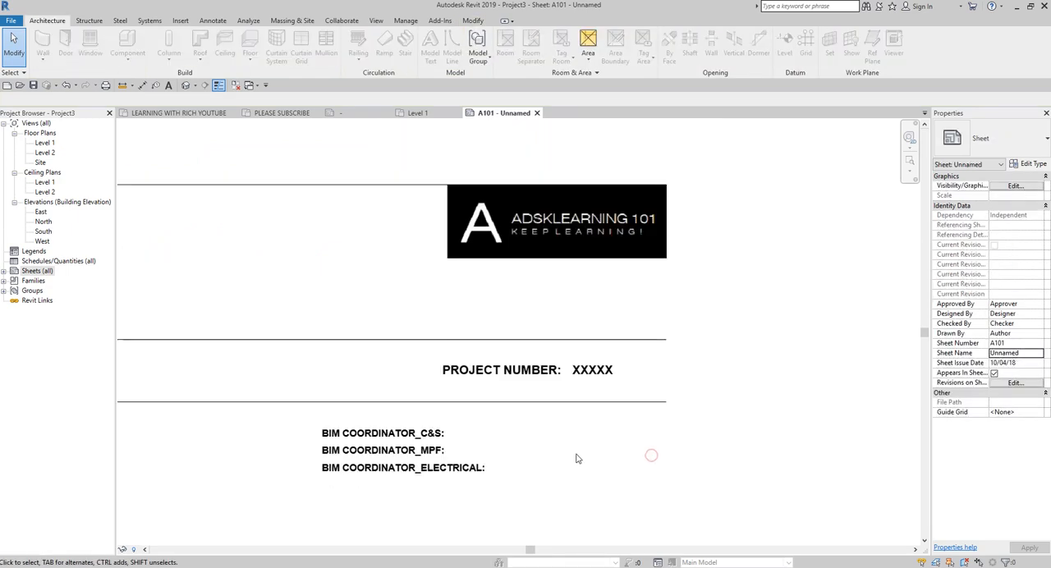
Step: Examine which labels of the sheet's title block hold an editable value, comparing the project number with the shared-parameter labels
{"action": "middle_click_drag", "start_coordinate": [577, 454], "coordinate": [710, 405]}
{"action": "scroll", "coordinate": [616, 398], "scroll_direction": "down", "scroll_amount": 1}
{"action": "left_click", "coordinate": [333, 199]}
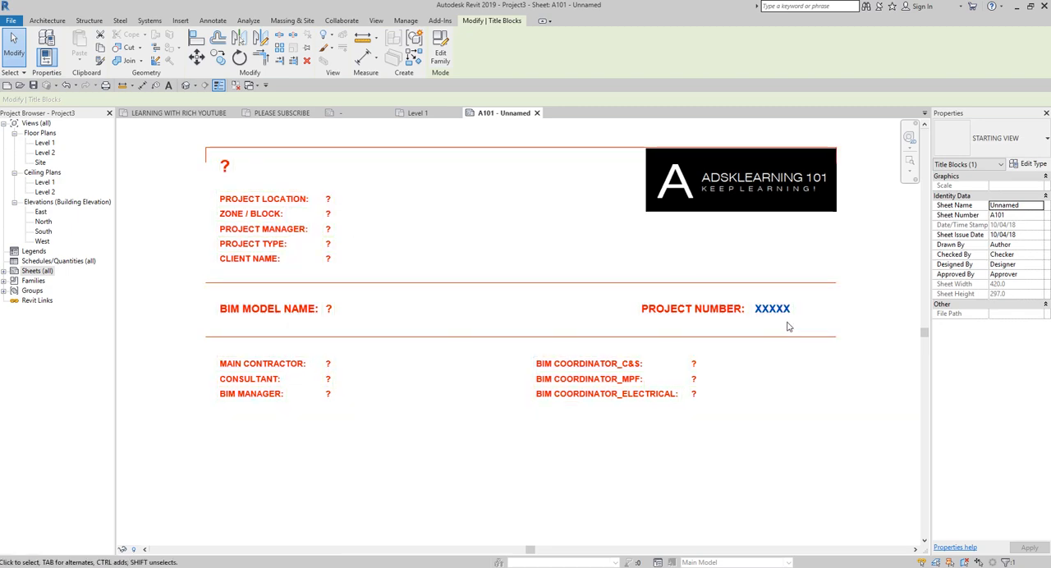
{"action": "left_click", "coordinate": [781, 385]}
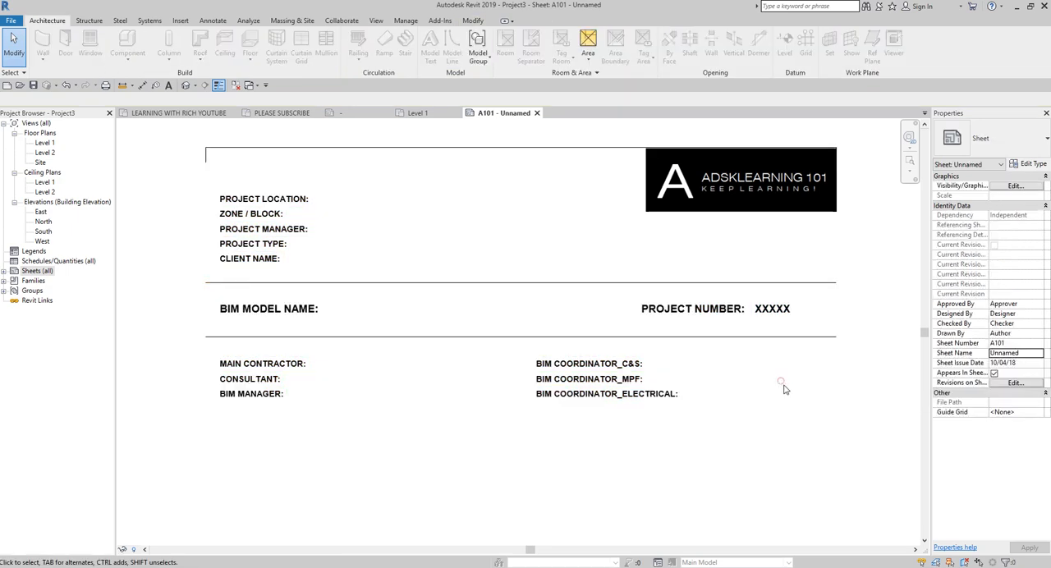
{"action": "left_click", "coordinate": [603, 342]}
{"action": "scroll", "coordinate": [602, 338], "scroll_direction": "down", "scroll_amount": 2}
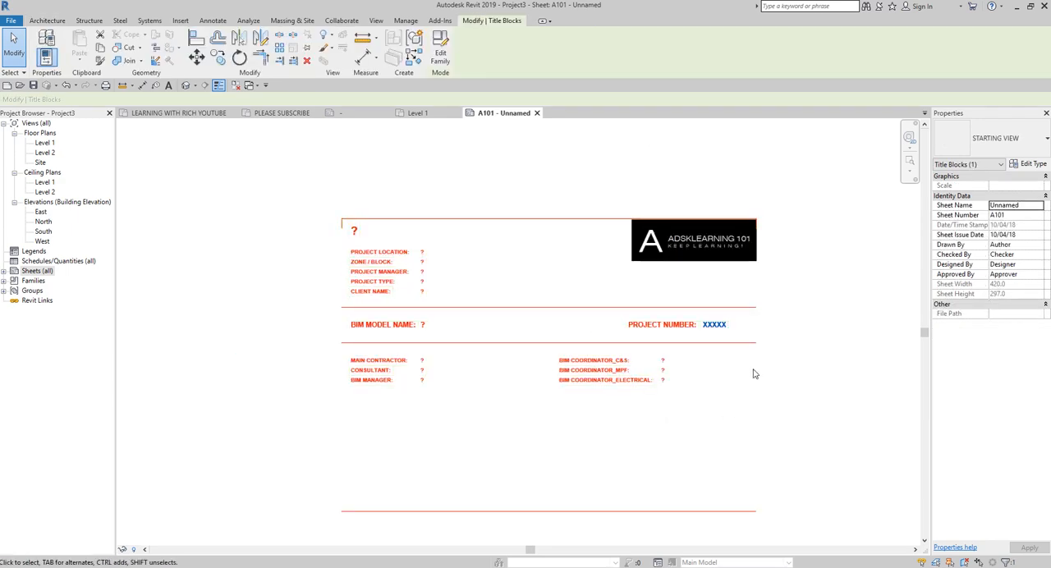
{"action": "scroll", "coordinate": [661, 383], "scroll_direction": "up", "scroll_amount": 1}
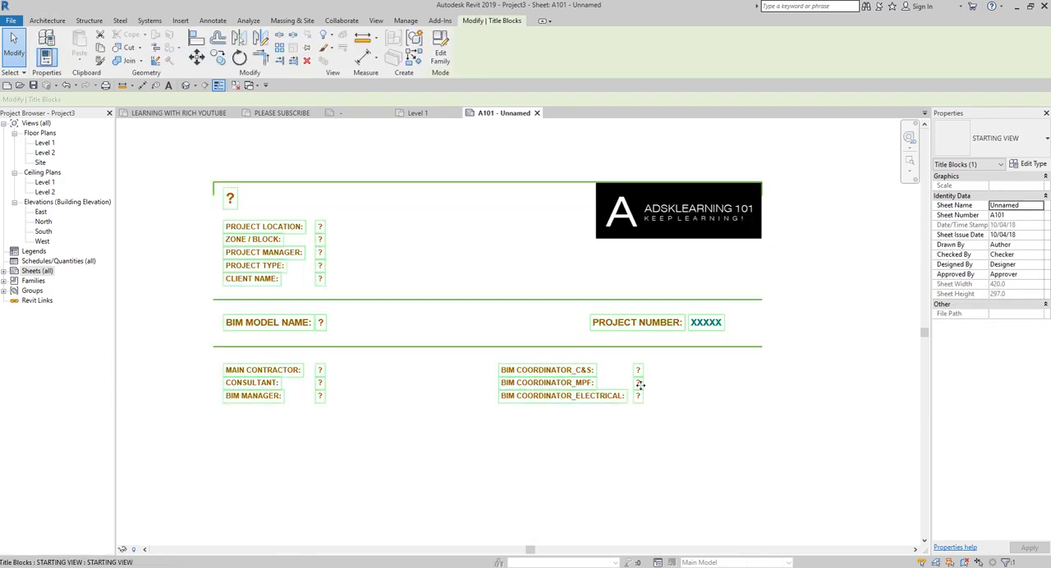
{"action": "left_click", "coordinate": [631, 449]}
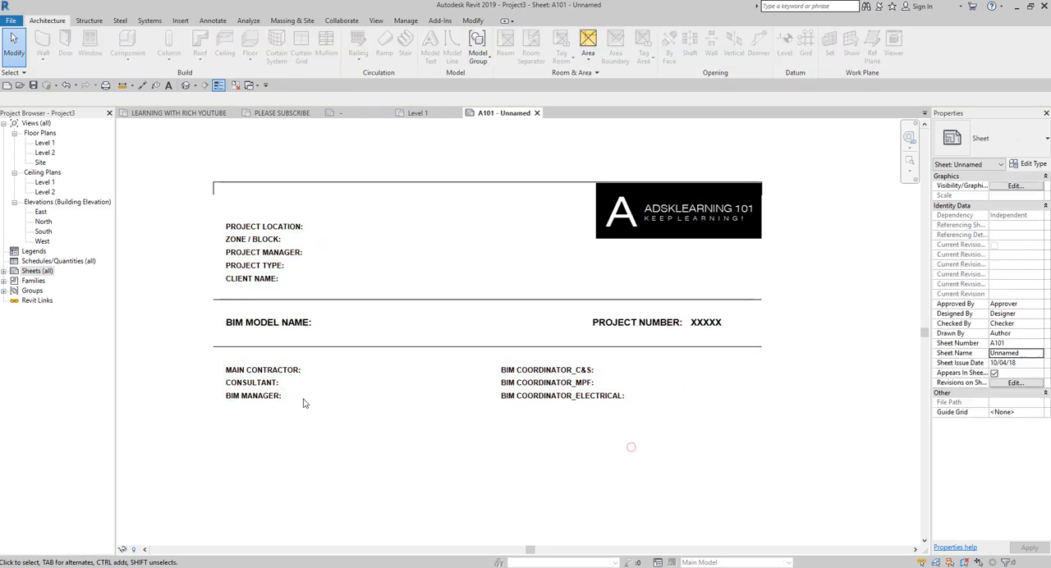
{"action": "scroll", "coordinate": [303, 402], "scroll_direction": "up", "scroll_amount": 3}
{"action": "scroll", "coordinate": [739, 333], "scroll_direction": "down", "scroll_amount": 2}
{"action": "left_click", "coordinate": [836, 318]}
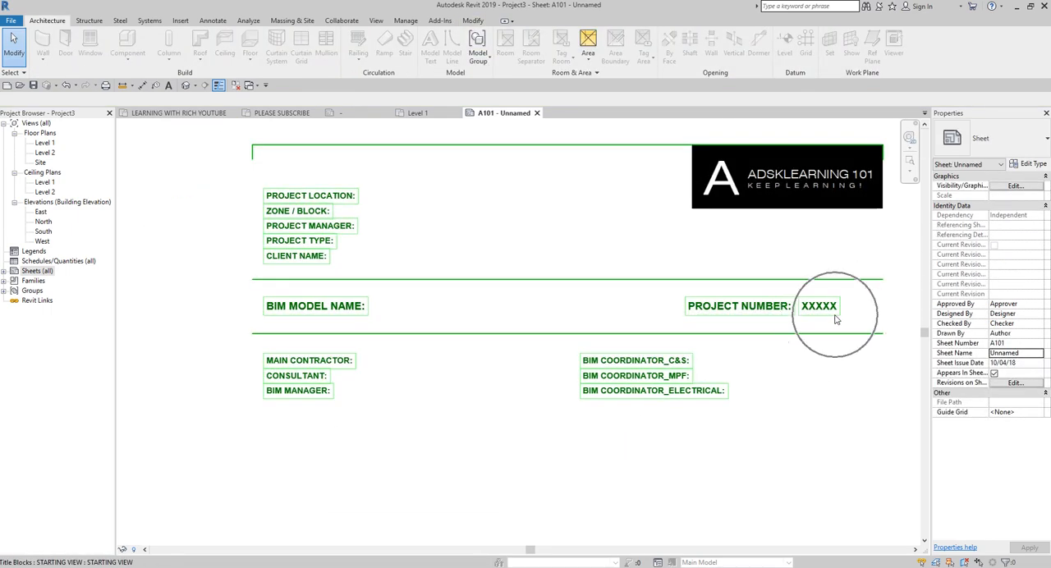
{"action": "scroll", "coordinate": [514, 387], "scroll_direction": "down", "scroll_amount": 3}
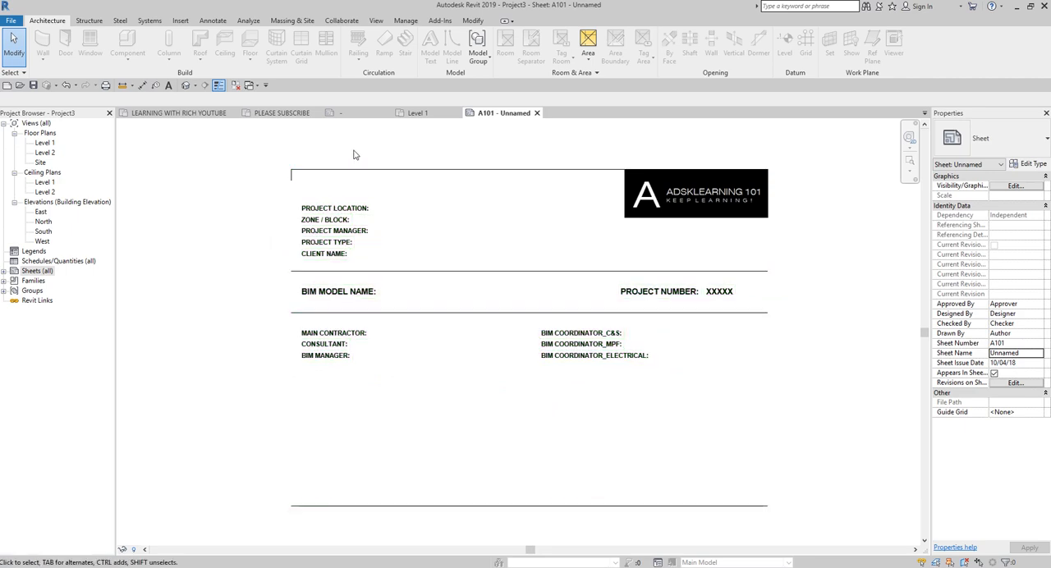
{"action": "scroll", "coordinate": [356, 155], "scroll_direction": "up", "scroll_amount": 1}
{"action": "middle_click_drag", "start_coordinate": [420, 169], "coordinate": [375, 150]}
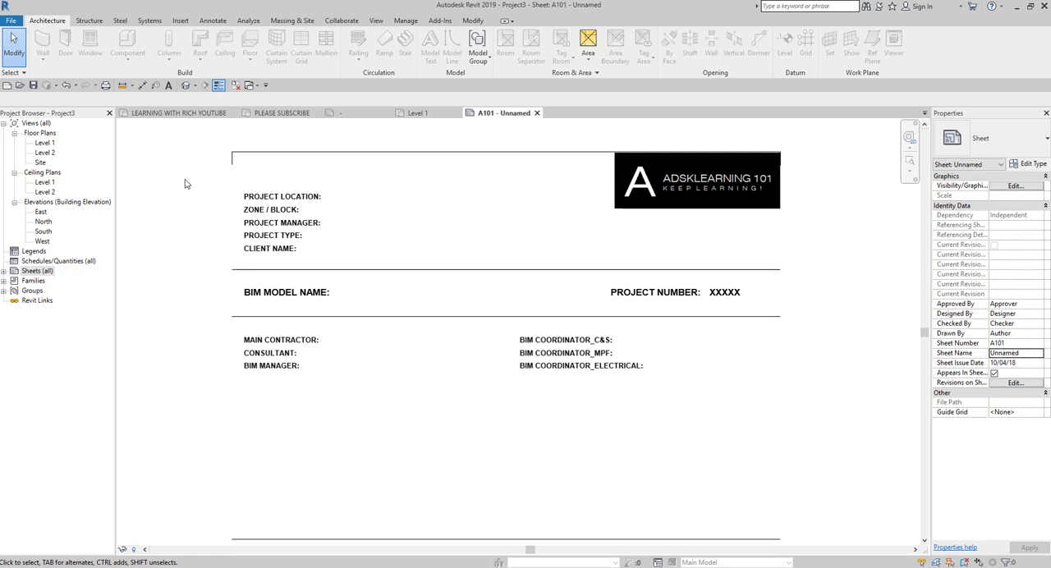
Step: Open the project parameters list of Project3
{"action": "left_click", "coordinate": [404, 21]}
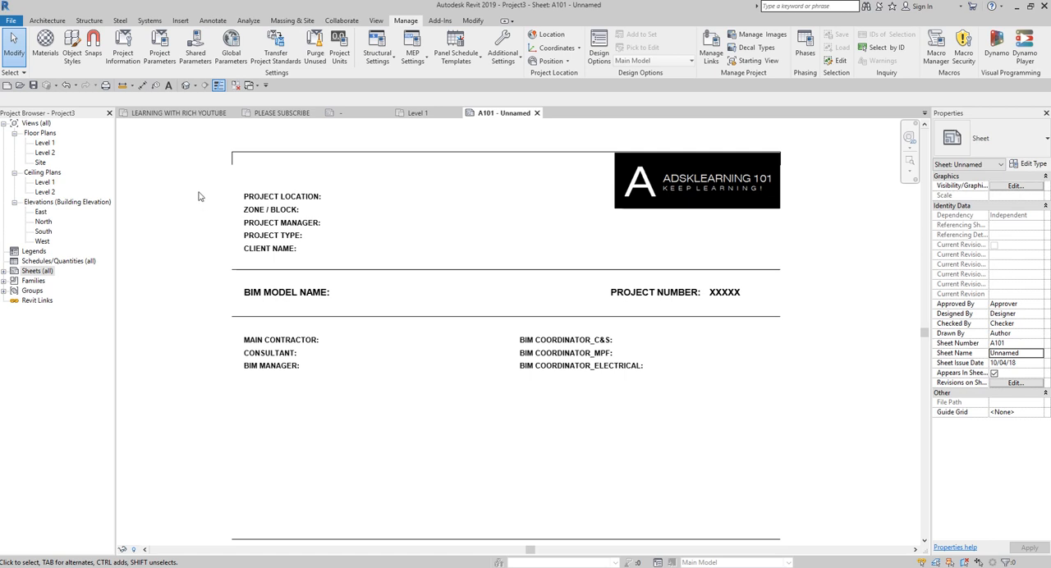
{"action": "left_click", "coordinate": [161, 48]}
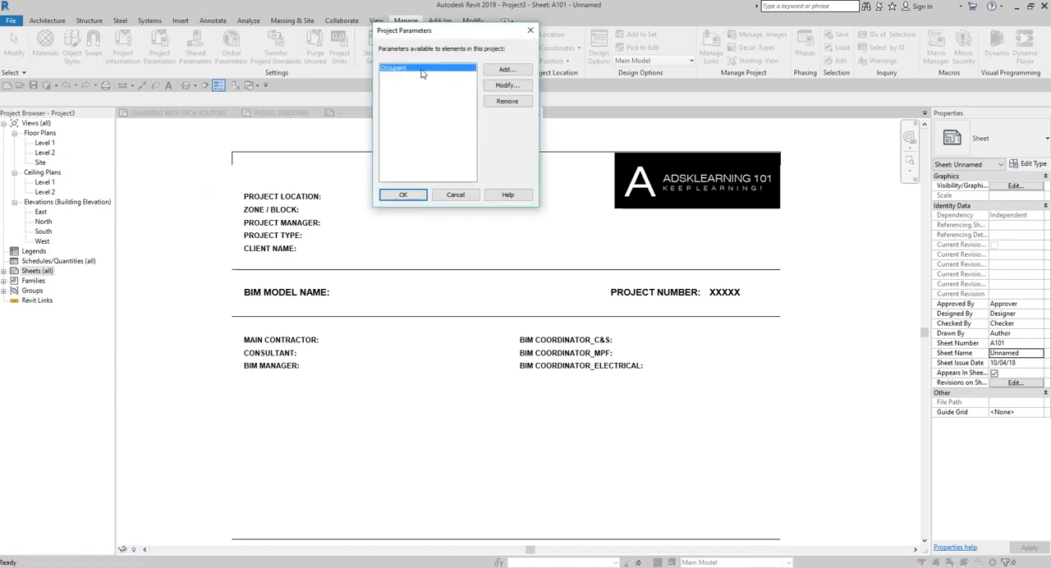
{"action": "left_click", "coordinate": [497, 71]}
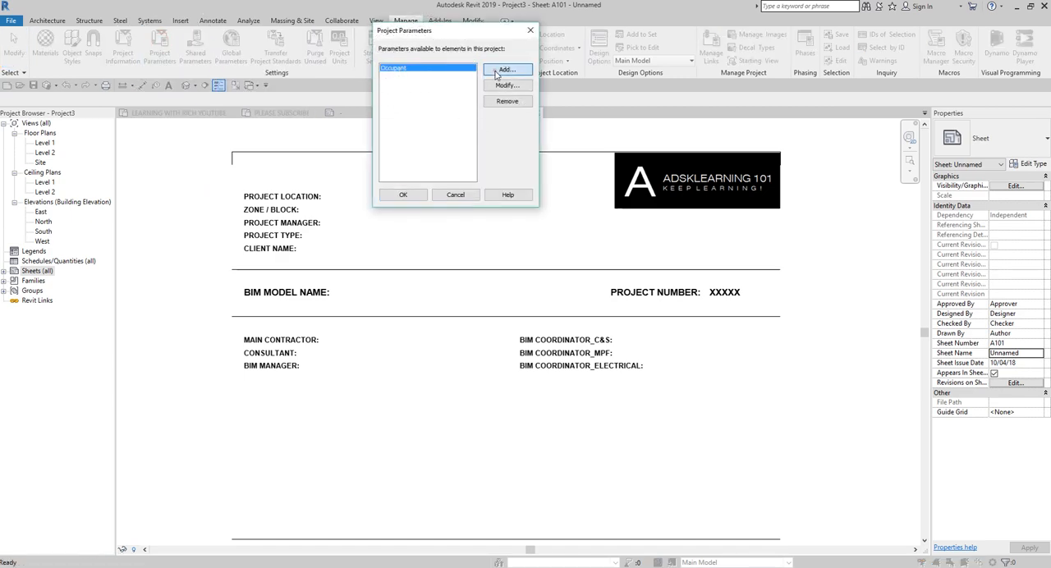
{"action": "left_click_drag", "start_coordinate": [505, 281], "coordinate": [439, 60]}
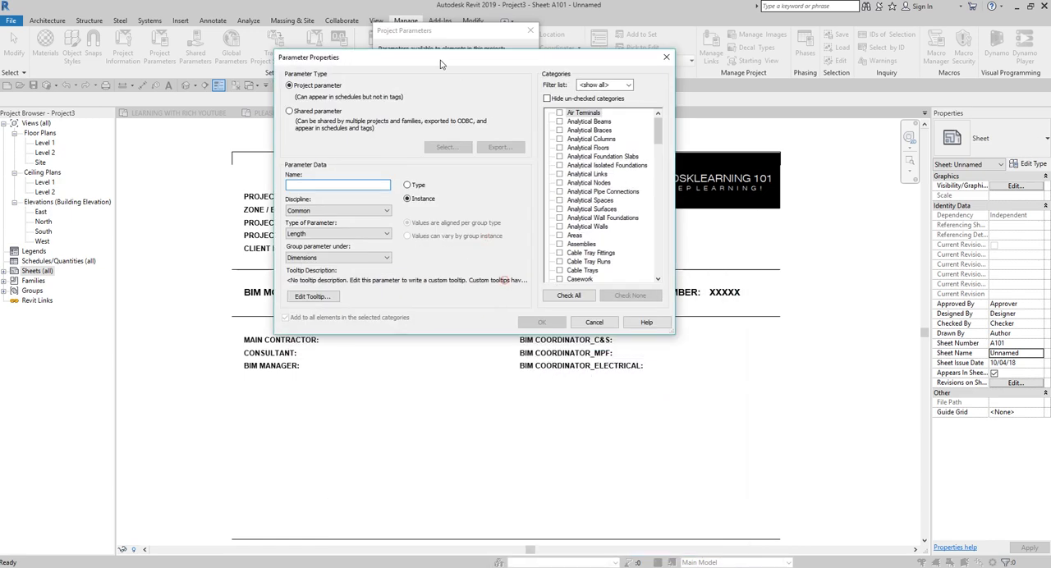
{"action": "left_click", "coordinate": [290, 113]}
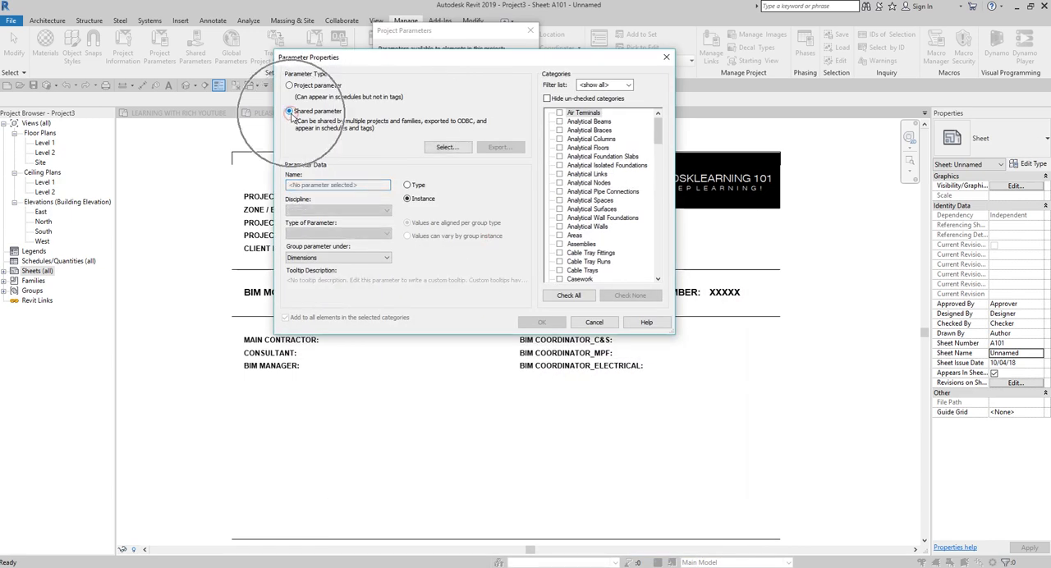
{"action": "left_click", "coordinate": [446, 147]}
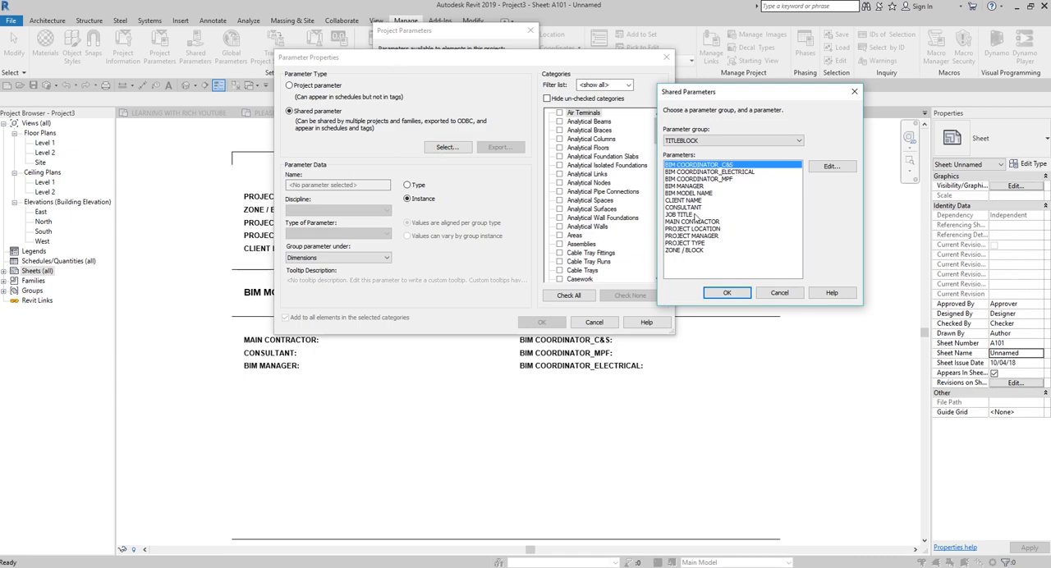
{"action": "left_click", "coordinate": [854, 91]}
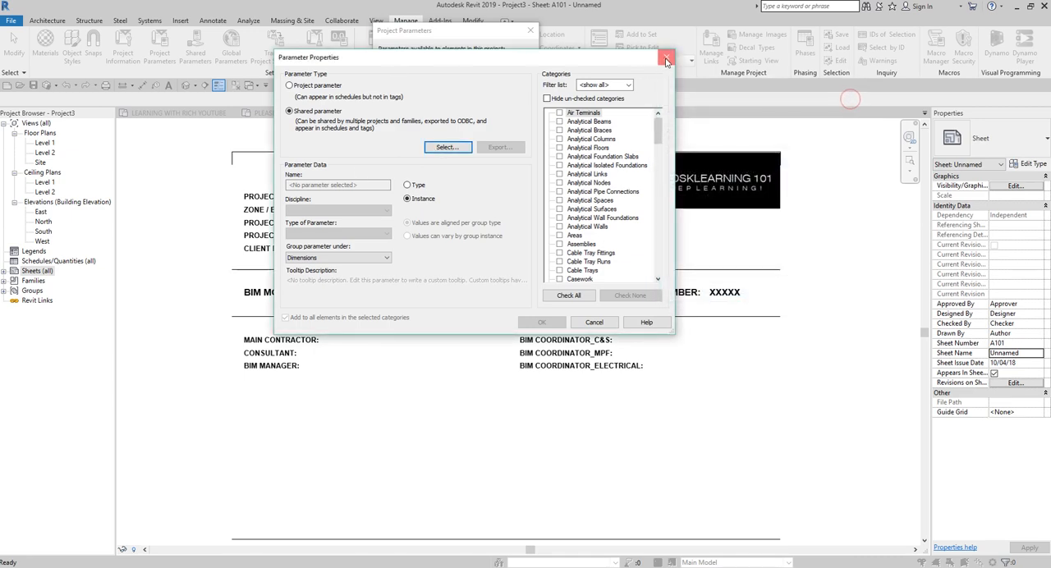
{"action": "left_click", "coordinate": [666, 57]}
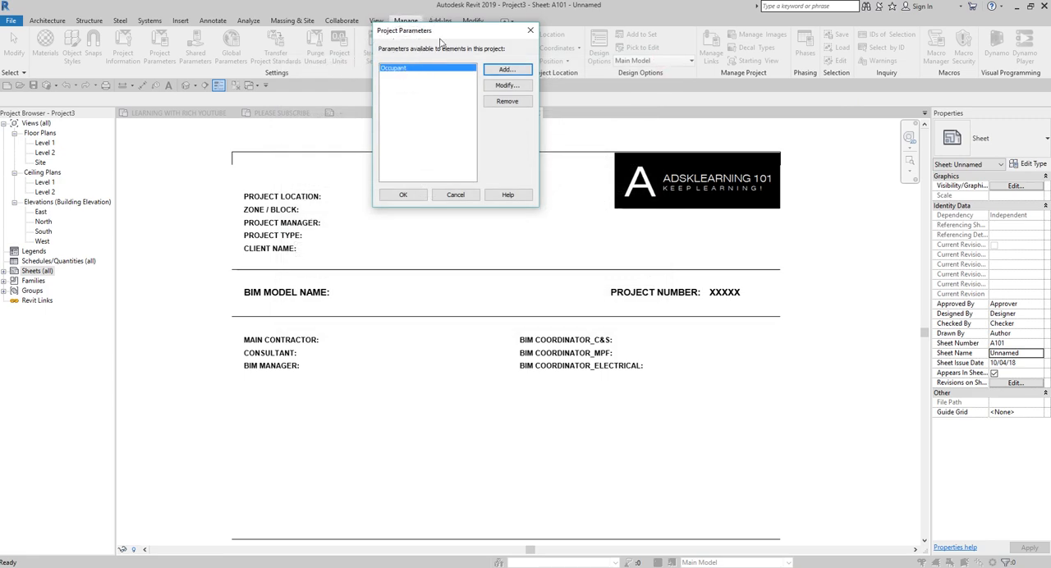
Step: Start a new project parameter based on the shared parameter BIM COORDINATOR_C&S from the TITLEBLOCK group
{"action": "left_click_drag", "start_coordinate": [443, 31], "coordinate": [246, 62]}
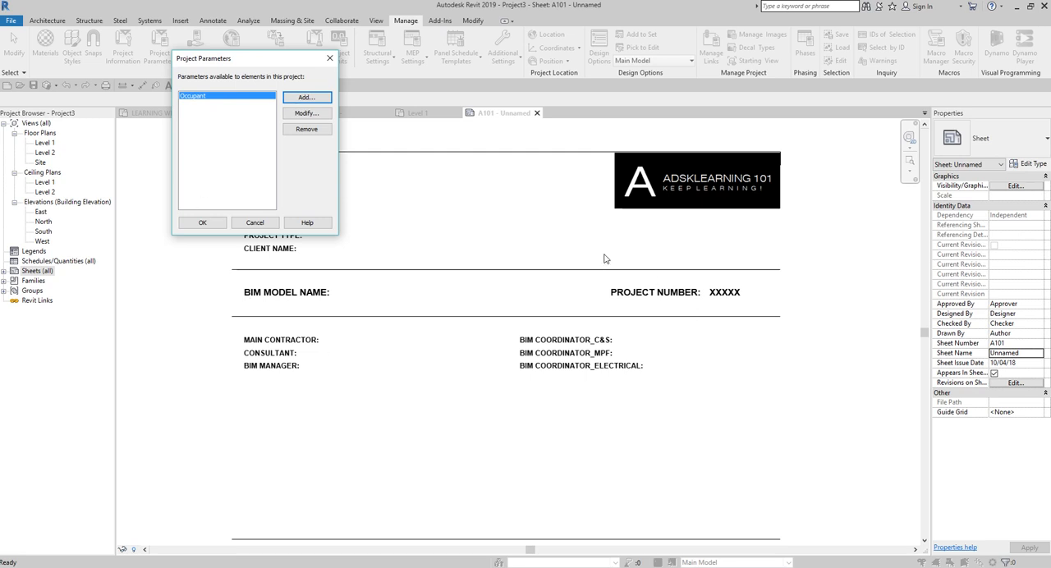
{"action": "left_click", "coordinate": [301, 99]}
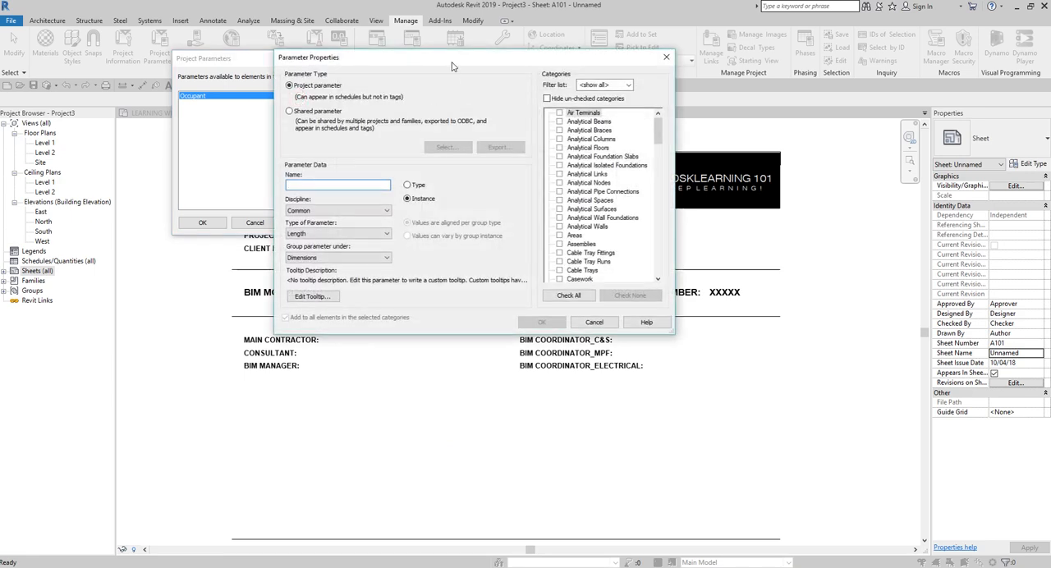
{"action": "left_click_drag", "start_coordinate": [452, 59], "coordinate": [474, 185]}
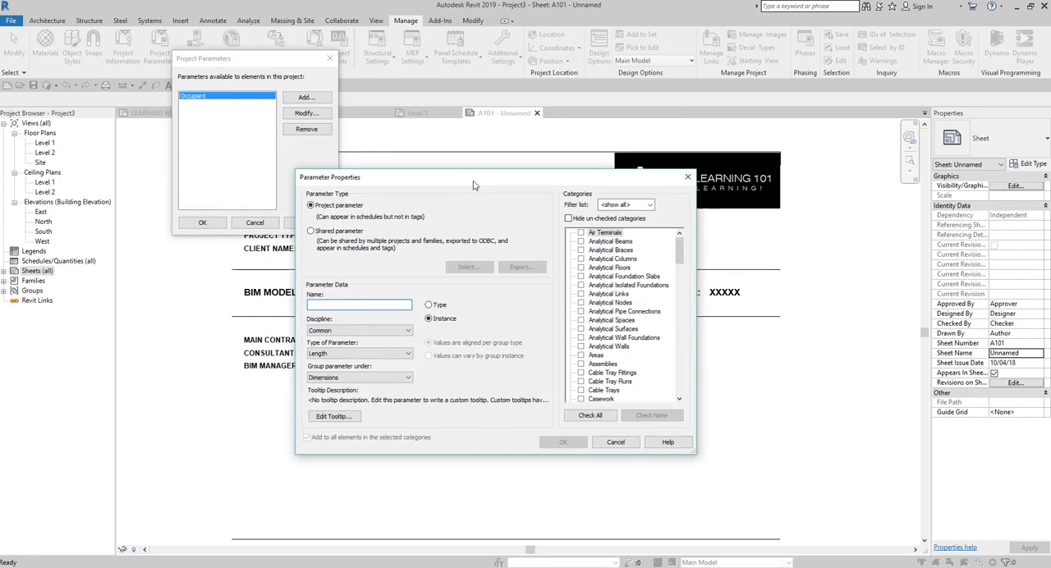
{"action": "left_click", "coordinate": [311, 230]}
{"action": "left_click", "coordinate": [467, 266]}
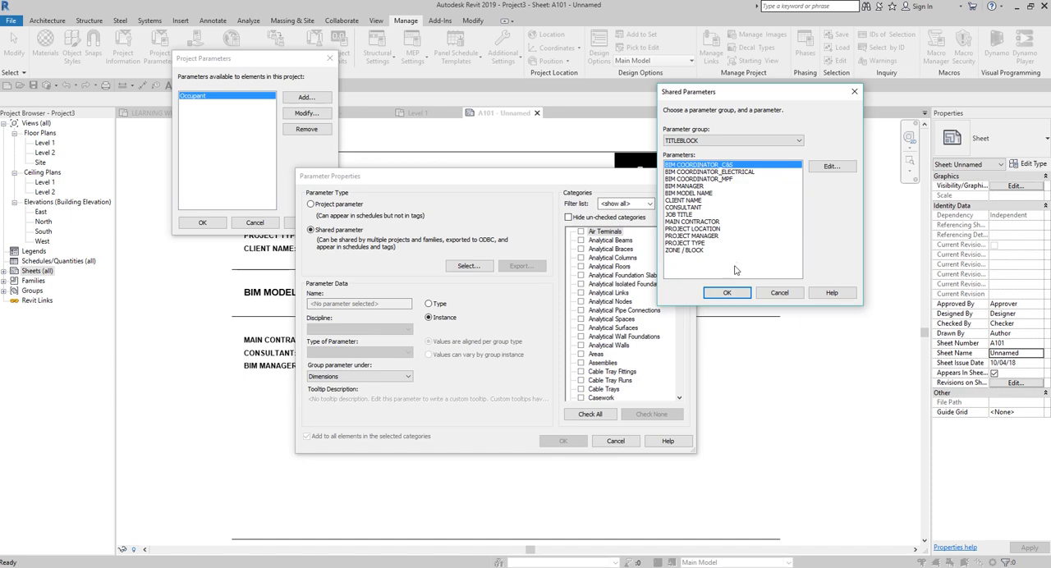
{"action": "left_click", "coordinate": [727, 292]}
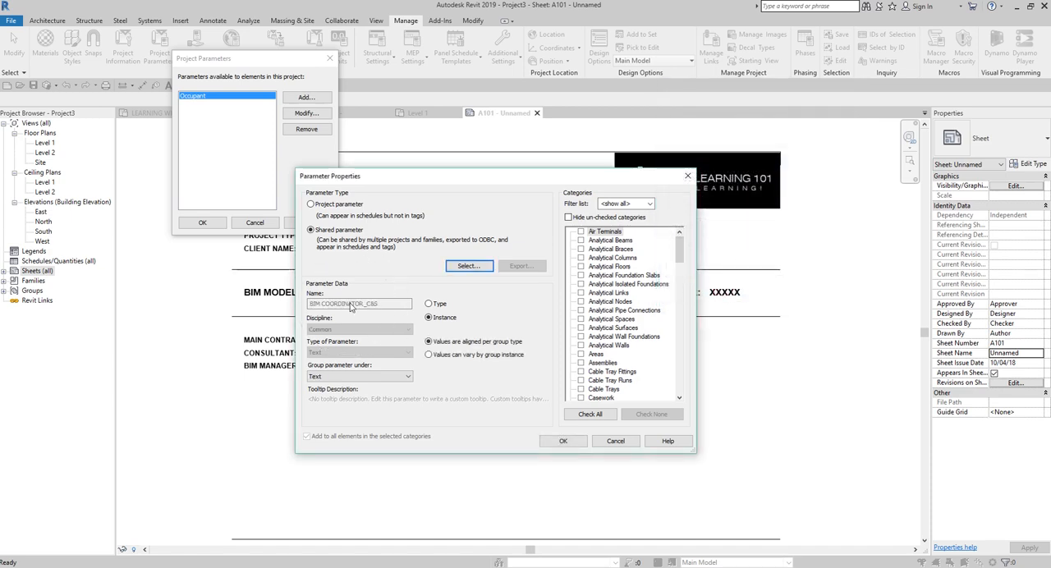
Step: Group the BIM COORDINATOR_C&S parameter under General
{"action": "left_click", "coordinate": [329, 377]}
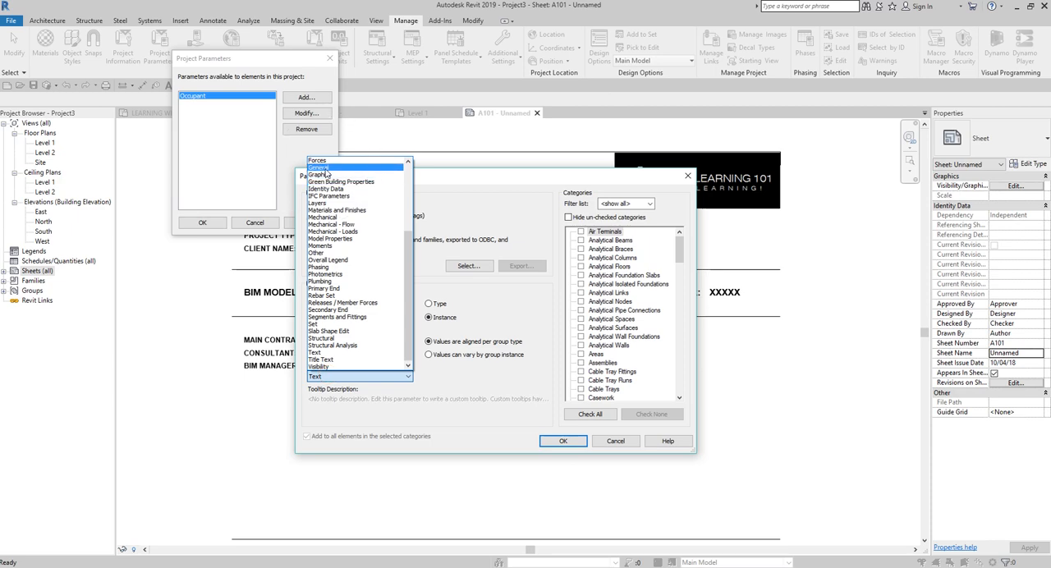
{"action": "left_click", "coordinate": [326, 168]}
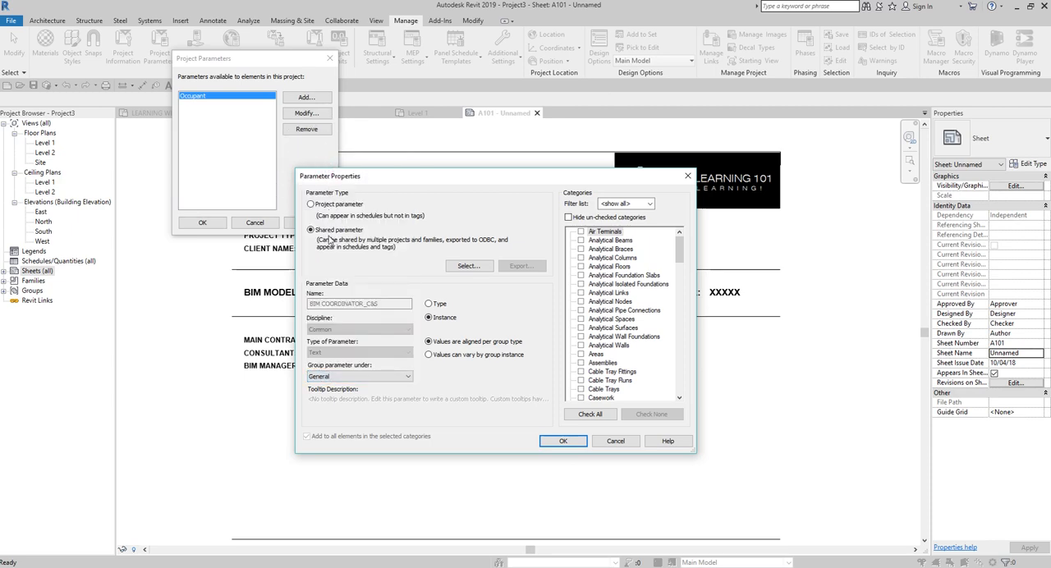
{"action": "key", "text": "ctrl"}
{"action": "key", "text": "ctrl"}
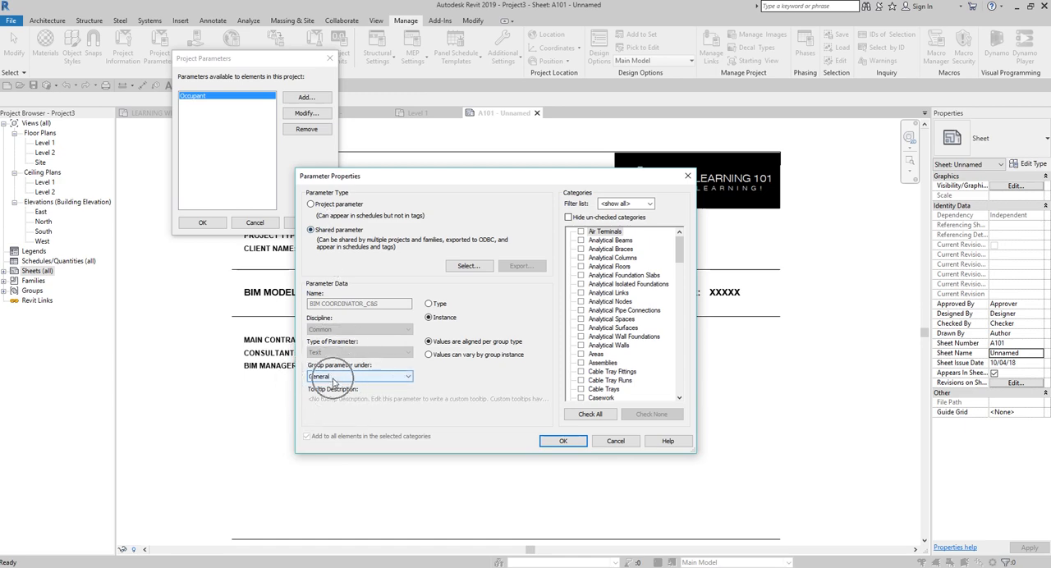
{"action": "key", "text": "ctrl"}
{"action": "key", "text": "ctrl"}
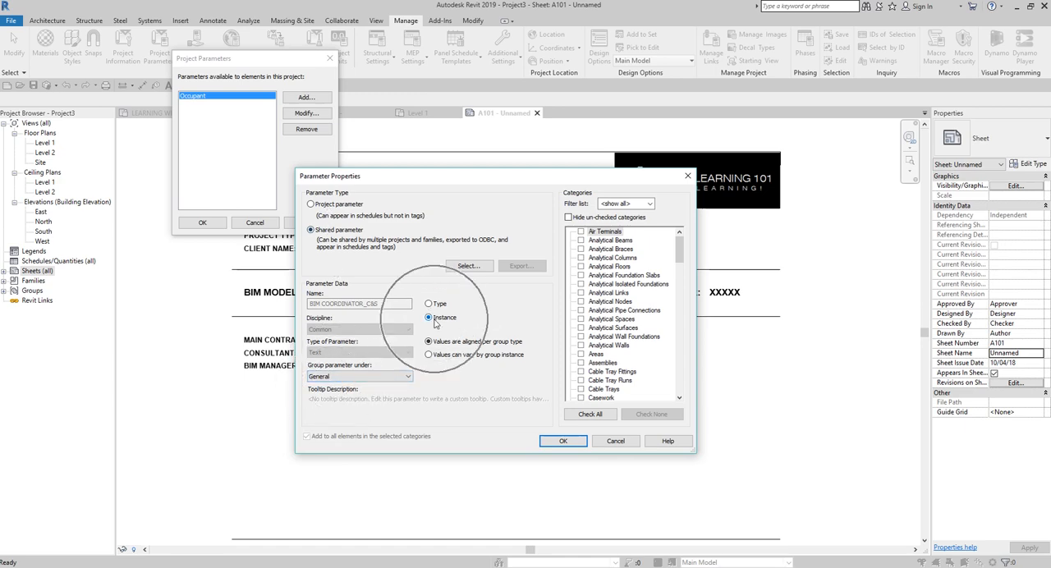
Step: Assign the BIM COORDINATOR_C&S parameter to the Sheets category and add it to the project
{"action": "left_click_drag", "start_coordinate": [680, 246], "coordinate": [679, 349]}
{"action": "left_click", "coordinate": [585, 329]}
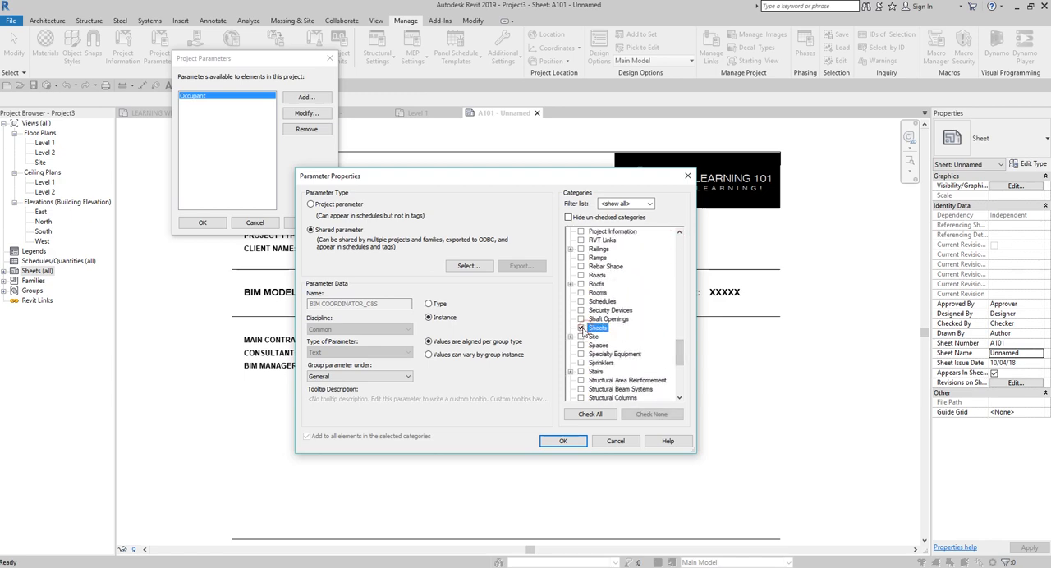
{"action": "key", "text": "ctrl"}
{"action": "key", "text": "ctrl"}
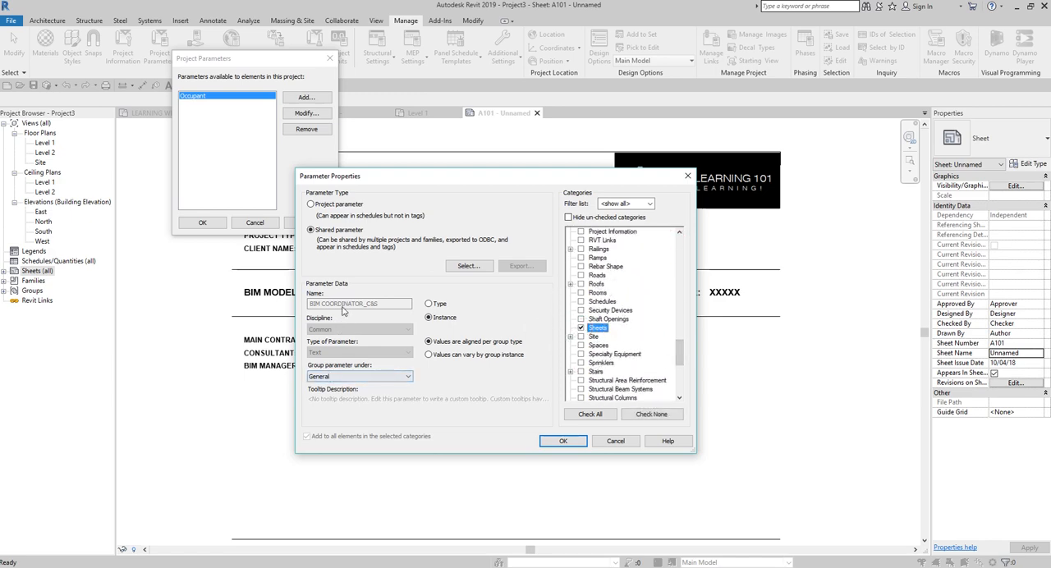
{"action": "key", "text": "ctrl"}
{"action": "key", "text": "ctrl"}
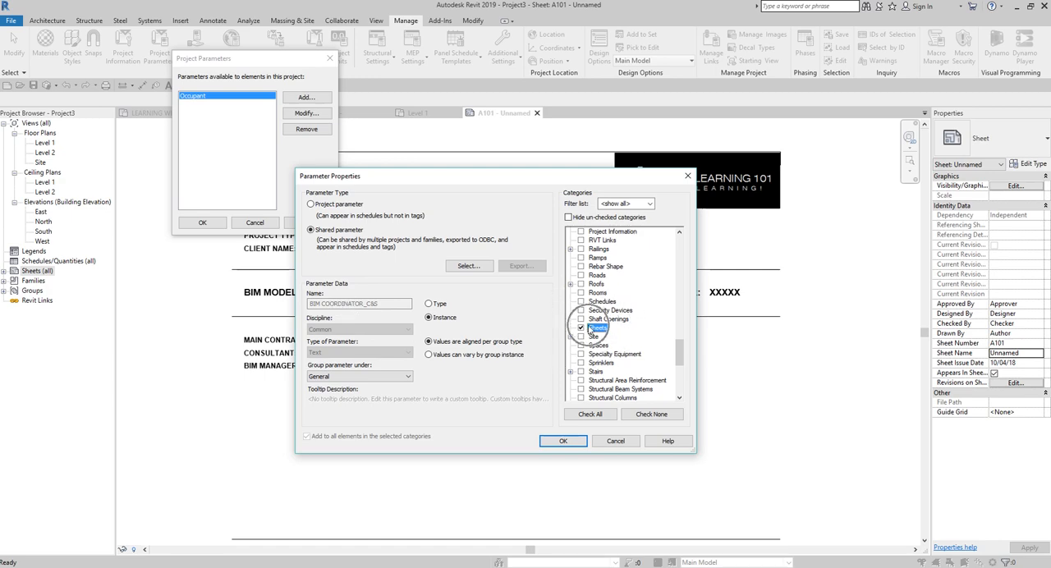
{"action": "left_click", "coordinate": [563, 441]}
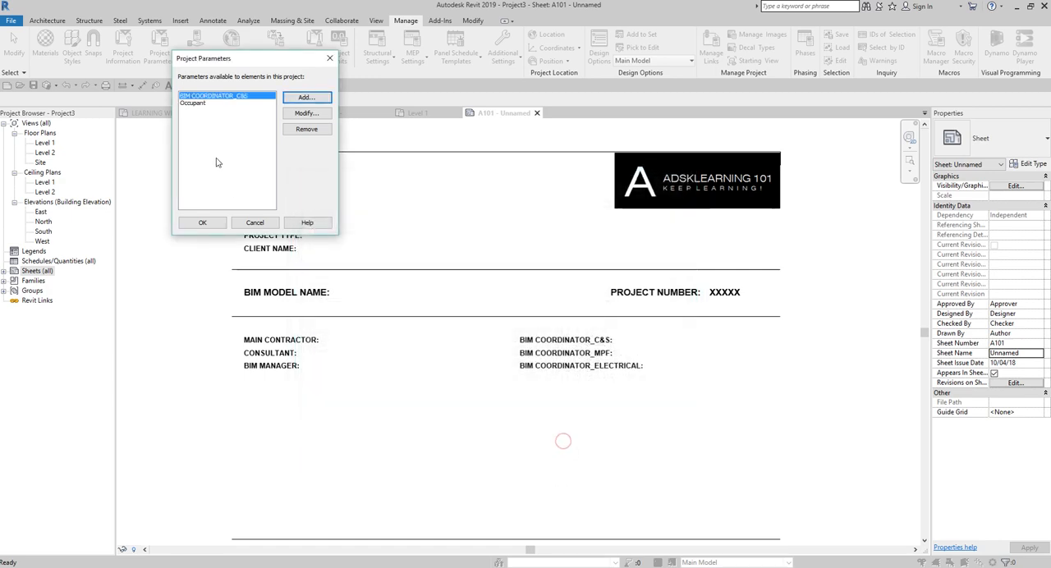
{"action": "key", "text": "ctrl"}
Step: Add the shared parameter BIM COORDINATOR_ELECTRICAL to the project, grouped under General and assigned to the Sheets category
{"action": "left_click", "coordinate": [306, 98]}
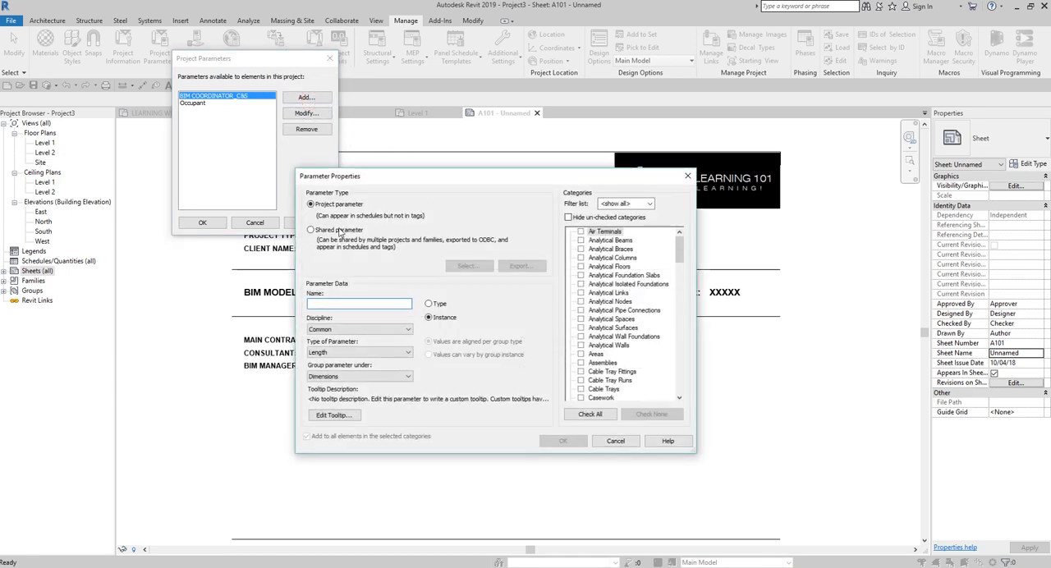
{"action": "left_click", "coordinate": [339, 231]}
{"action": "left_click", "coordinate": [466, 266]}
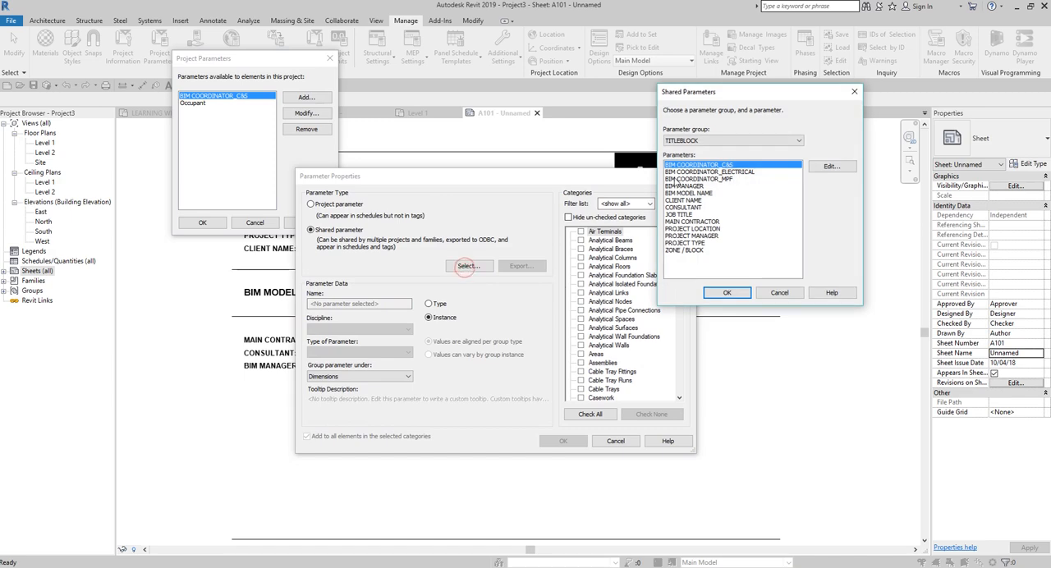
{"action": "double_click", "coordinate": [681, 165]}
{"action": "left_click", "coordinate": [380, 377]}
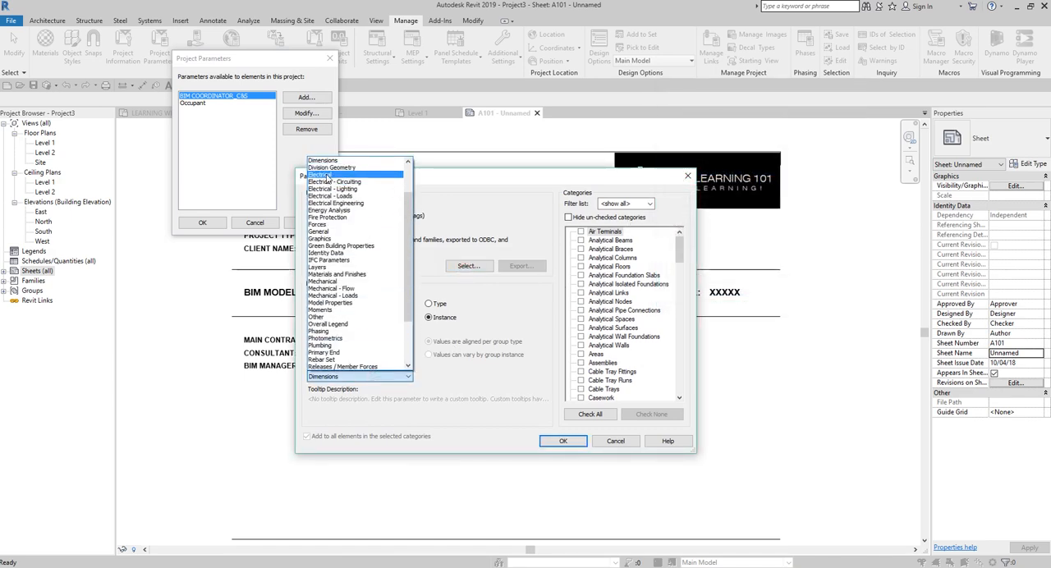
{"action": "scroll", "coordinate": [327, 189], "scroll_direction": "up", "scroll_amount": 2}
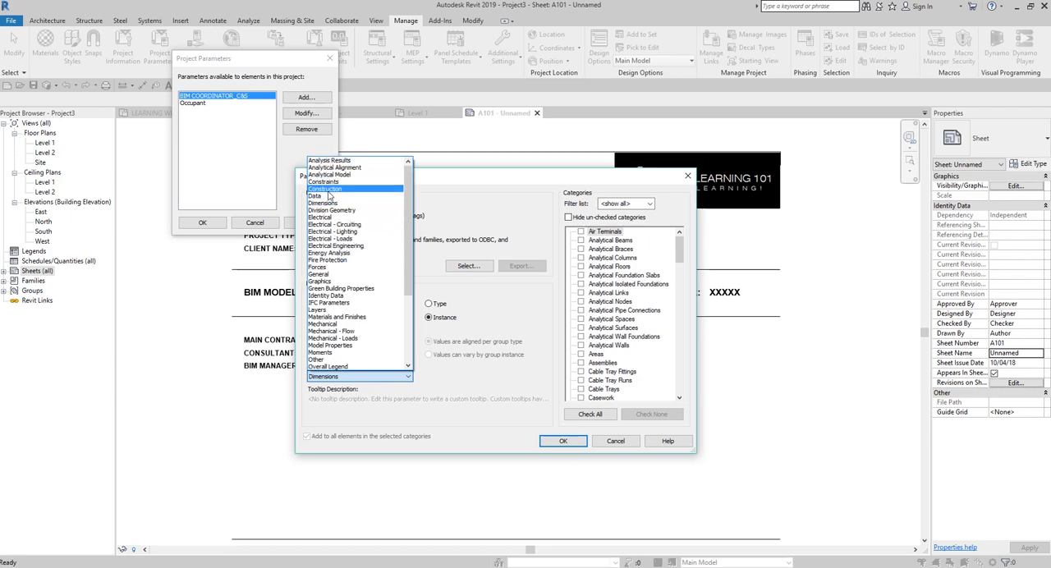
{"action": "left_click", "coordinate": [322, 273]}
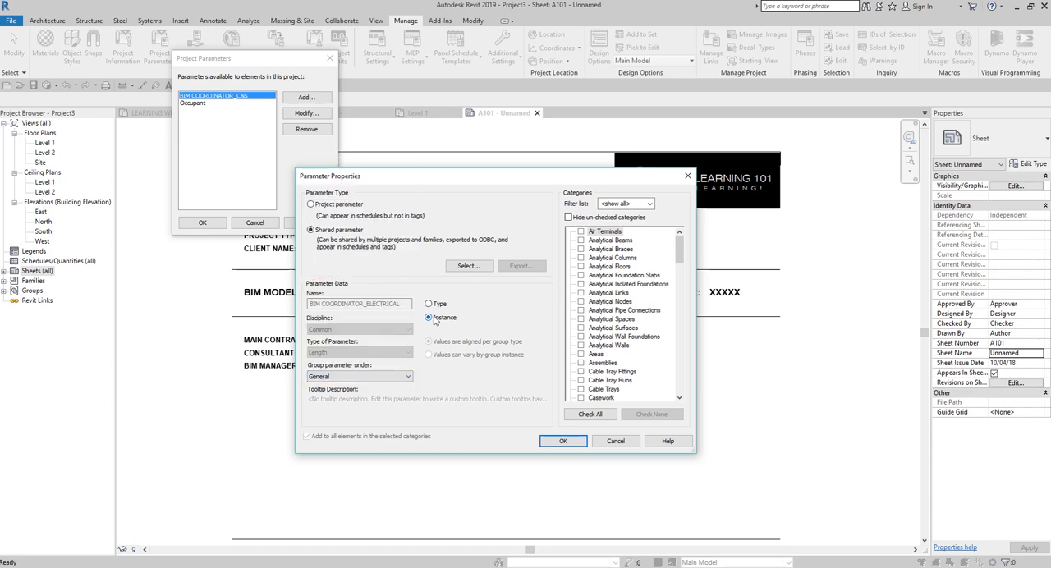
{"action": "scroll", "coordinate": [602, 369], "scroll_direction": "down", "scroll_amount": 20}
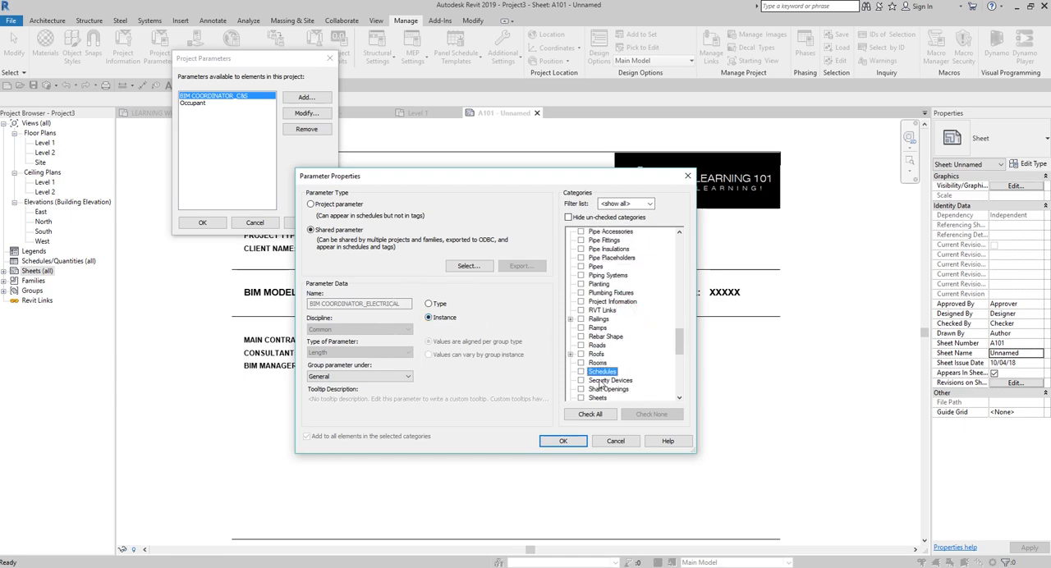
{"action": "scroll", "coordinate": [602, 384], "scroll_direction": "down", "scroll_amount": 2}
{"action": "left_click", "coordinate": [580, 380]}
{"action": "left_click", "coordinate": [563, 441]}
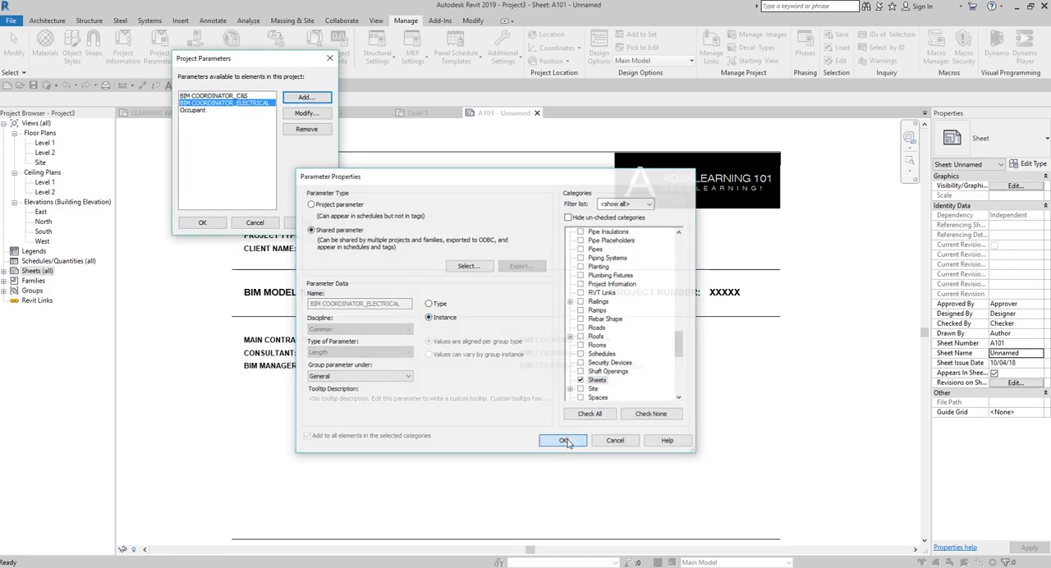
Step: Add the shared parameter BIM COORDINATOR_MPF to the project, grouped under General and assigned to the Sheets category
{"action": "left_click", "coordinate": [305, 97]}
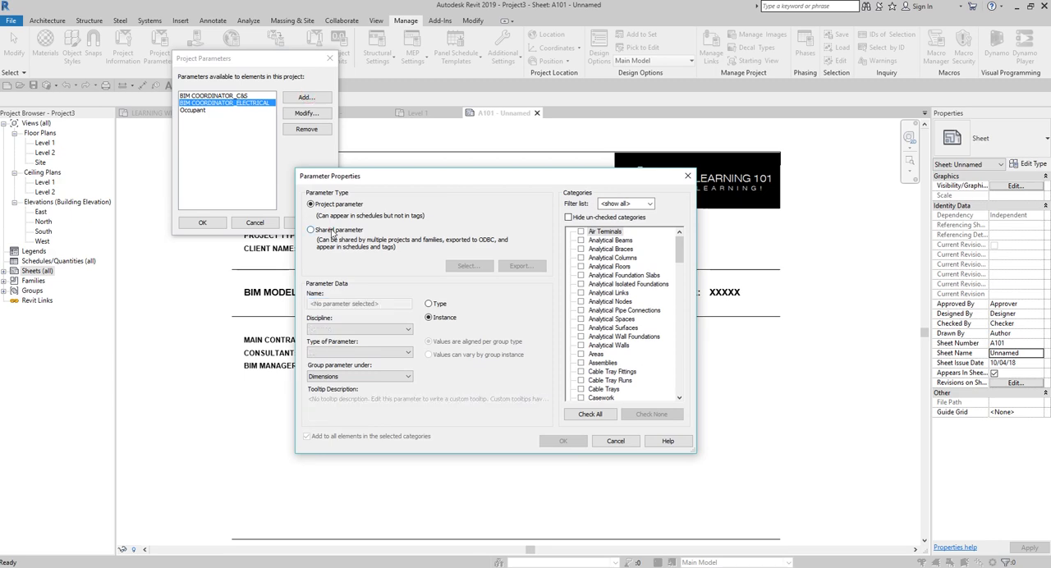
{"action": "left_click", "coordinate": [333, 232]}
{"action": "left_click", "coordinate": [468, 265]}
{"action": "left_click", "coordinate": [722, 179]}
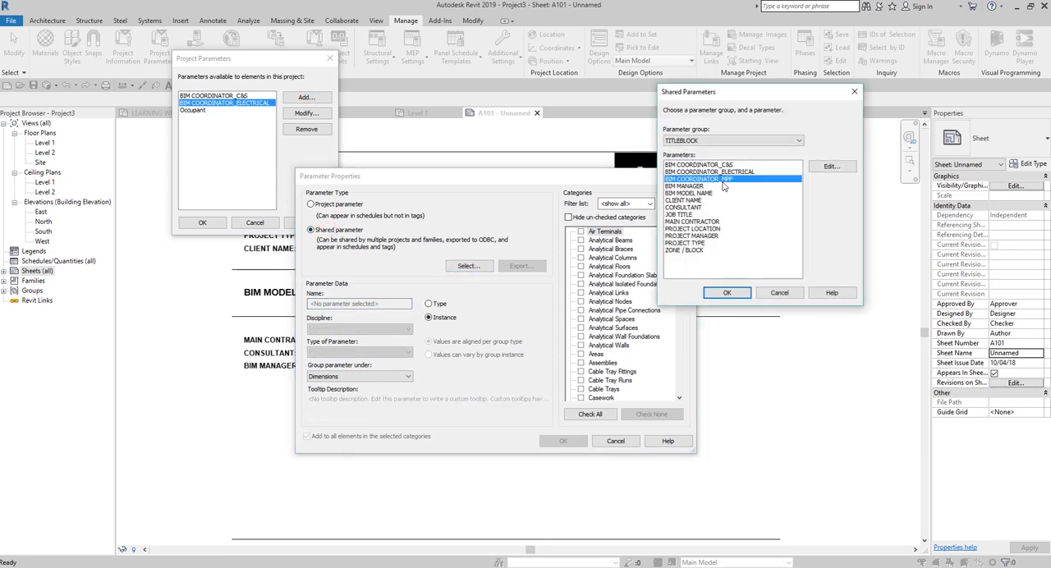
{"action": "left_click", "coordinate": [726, 292]}
{"action": "left_click", "coordinate": [359, 376]}
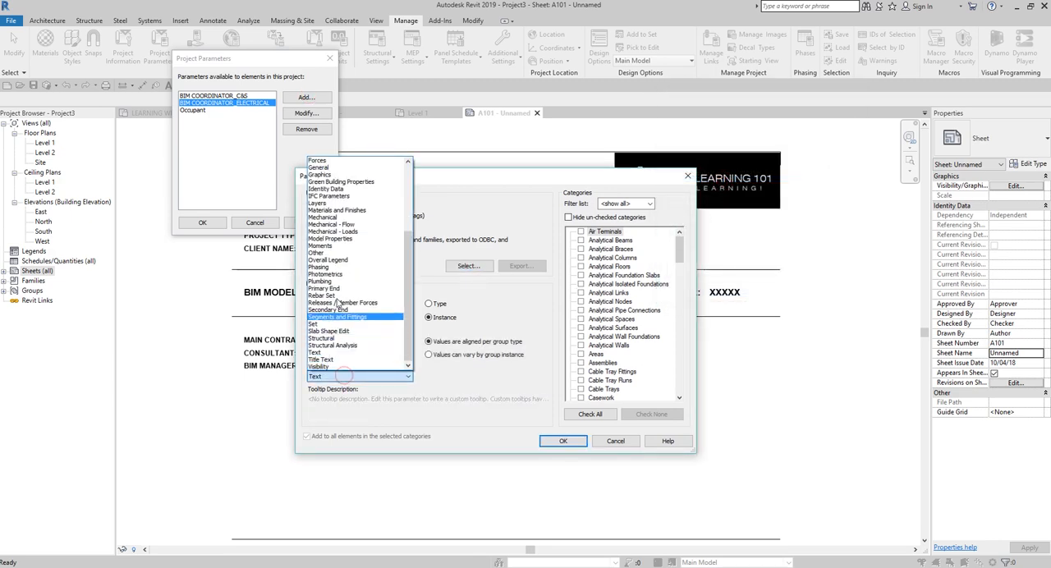
{"action": "left_click", "coordinate": [322, 168]}
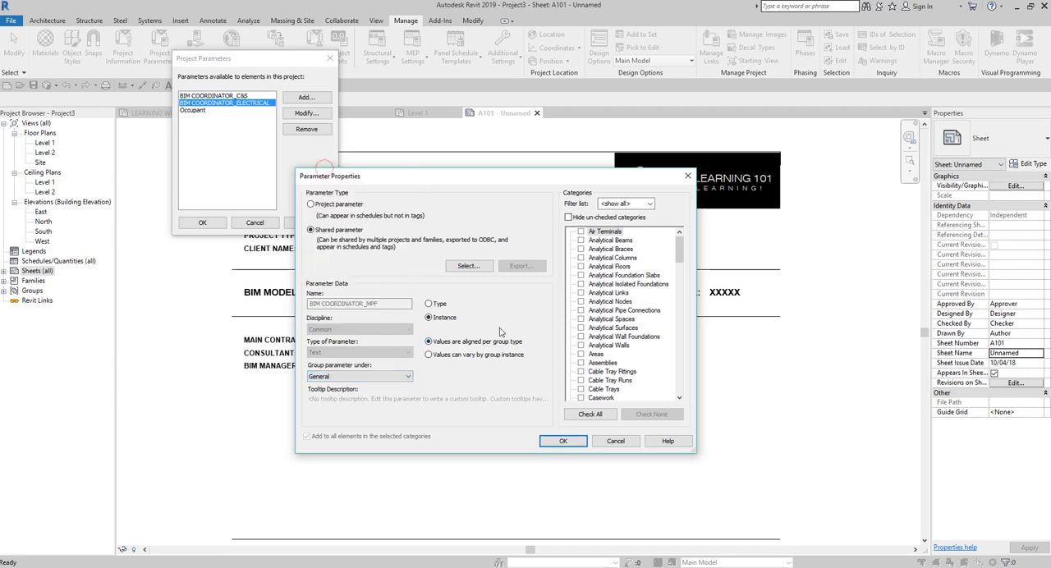
{"action": "scroll", "coordinate": [618, 291], "scroll_direction": "down", "scroll_amount": 15}
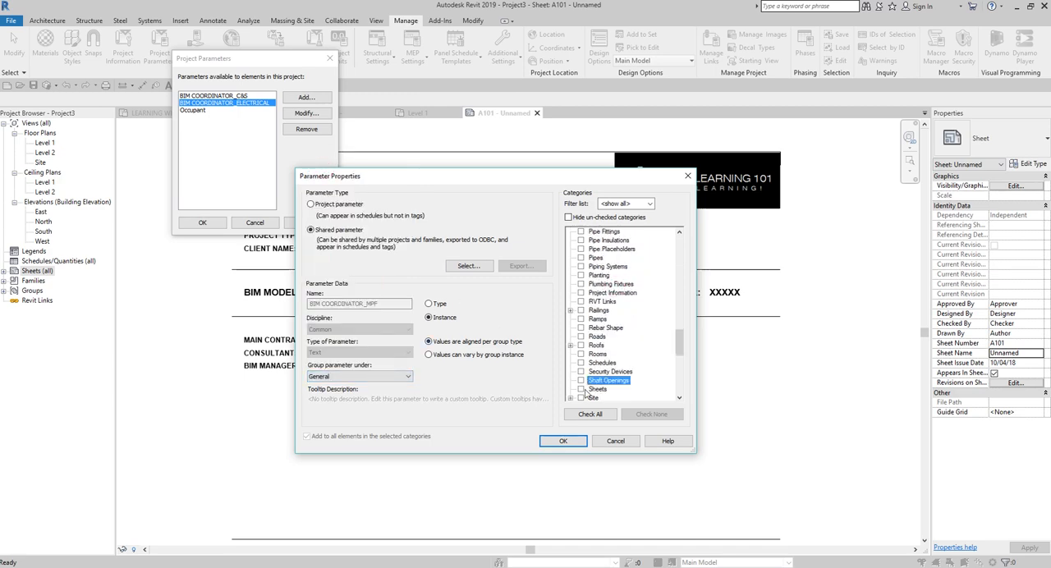
{"action": "left_click", "coordinate": [582, 389]}
{"action": "left_click", "coordinate": [563, 441]}
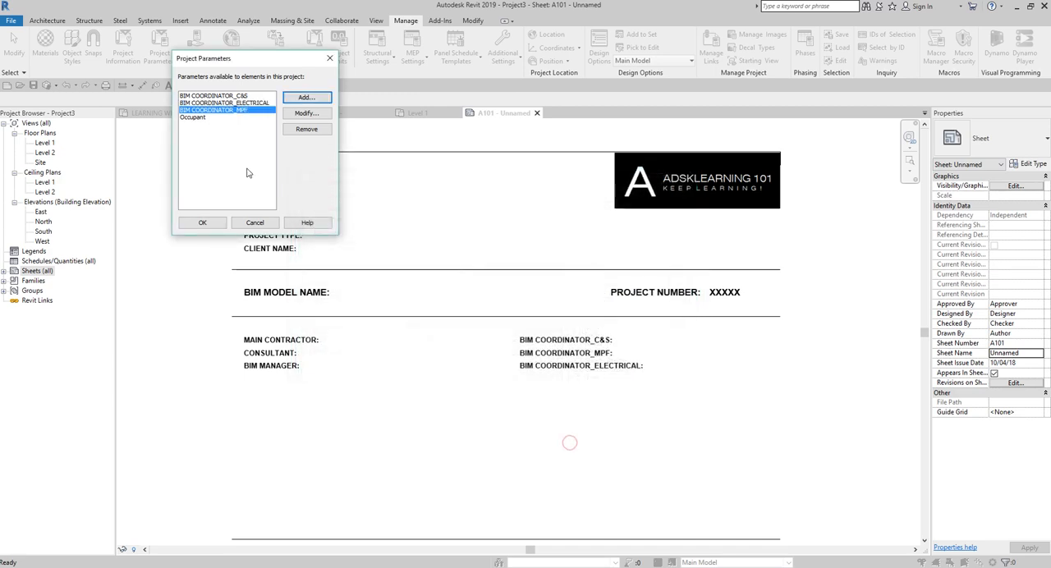
Step: Add the shared parameter BIM MANAGER to the project, grouped under General and assigned to the Sheets category
{"action": "left_click", "coordinate": [306, 97]}
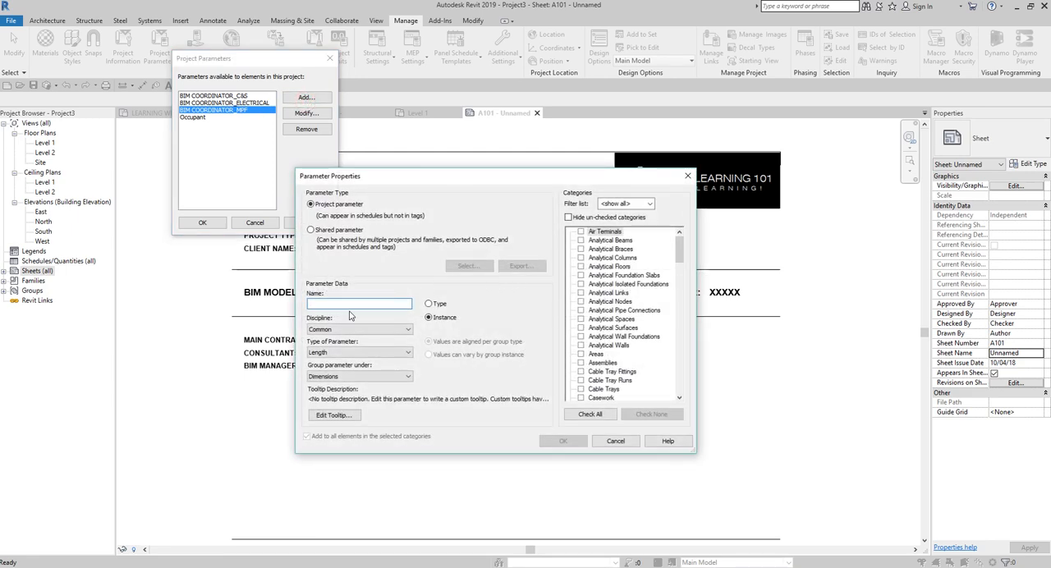
{"action": "left_click", "coordinate": [317, 232]}
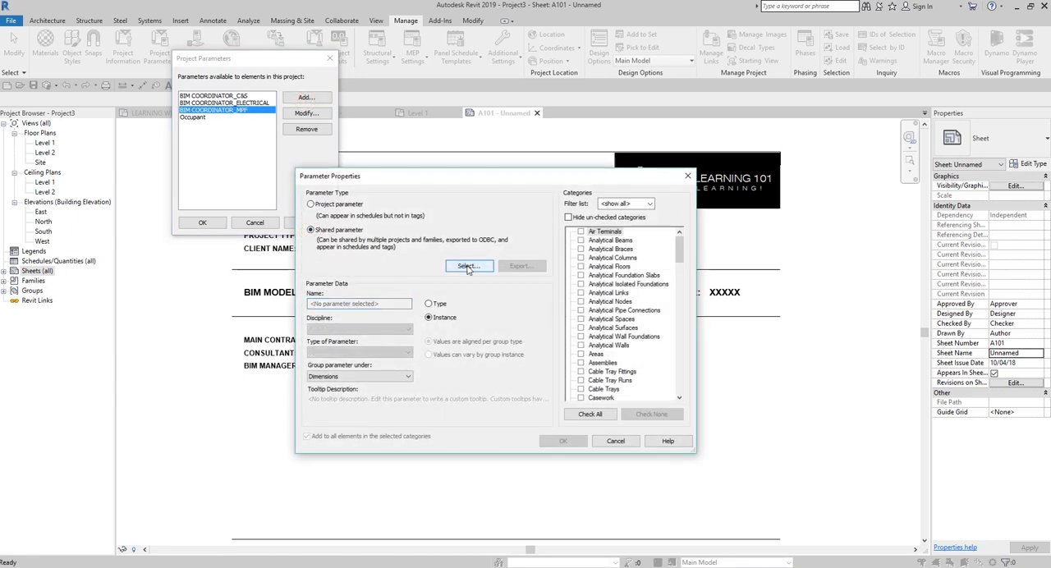
{"action": "left_click", "coordinate": [467, 267]}
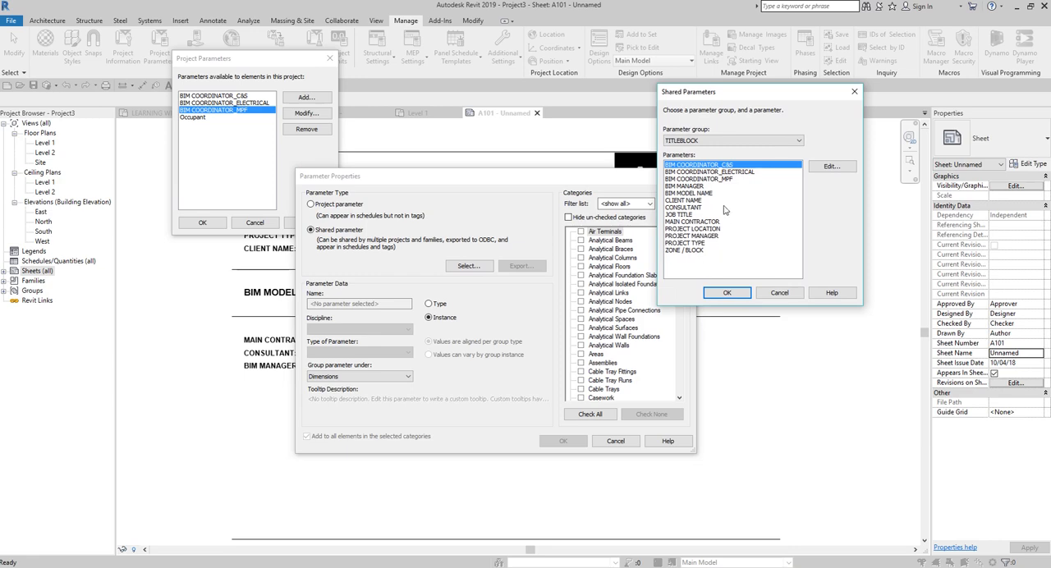
{"action": "left_click", "coordinate": [695, 186]}
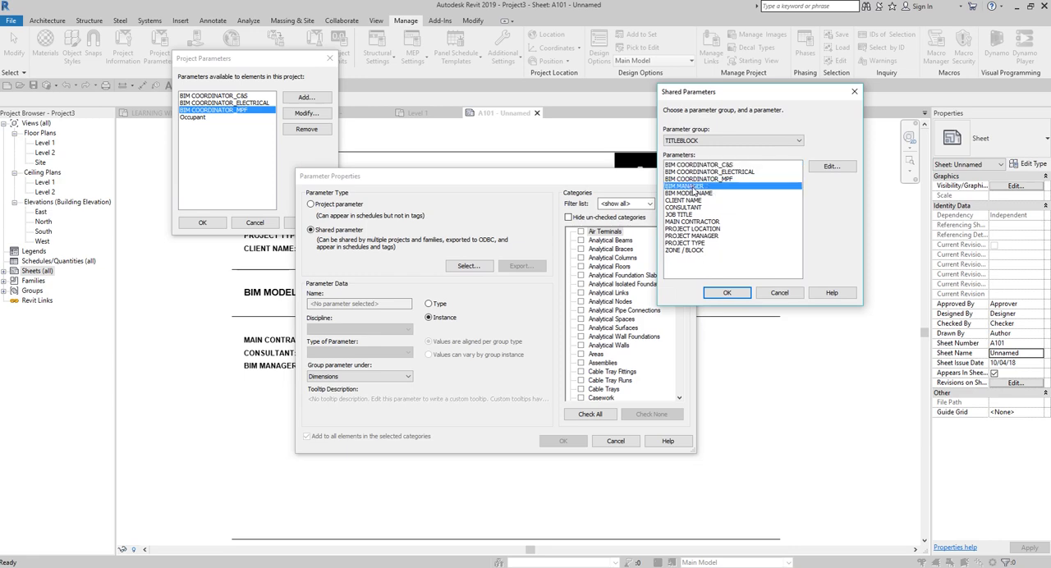
{"action": "left_click", "coordinate": [729, 293]}
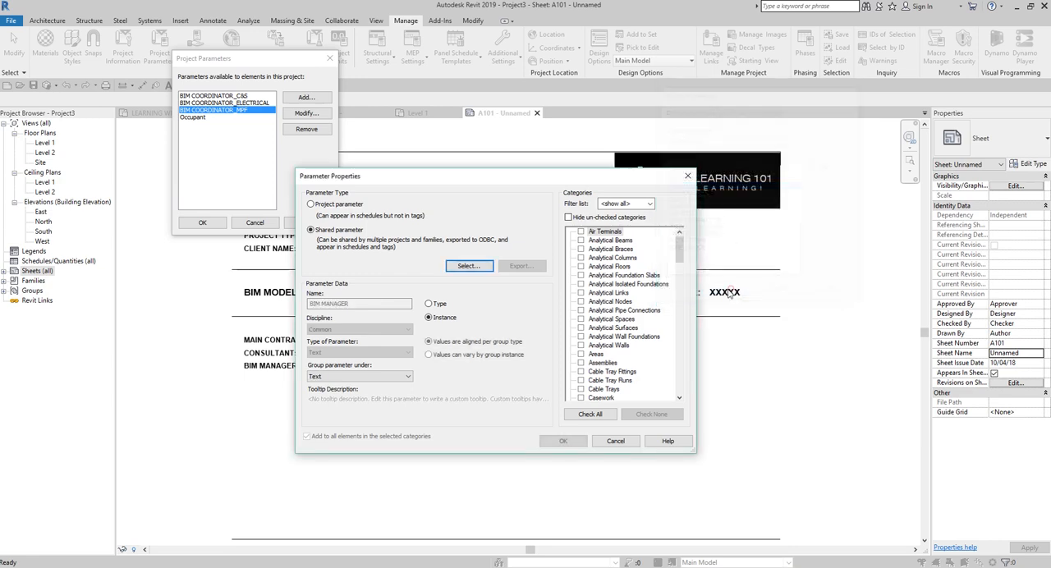
{"action": "left_click", "coordinate": [338, 376]}
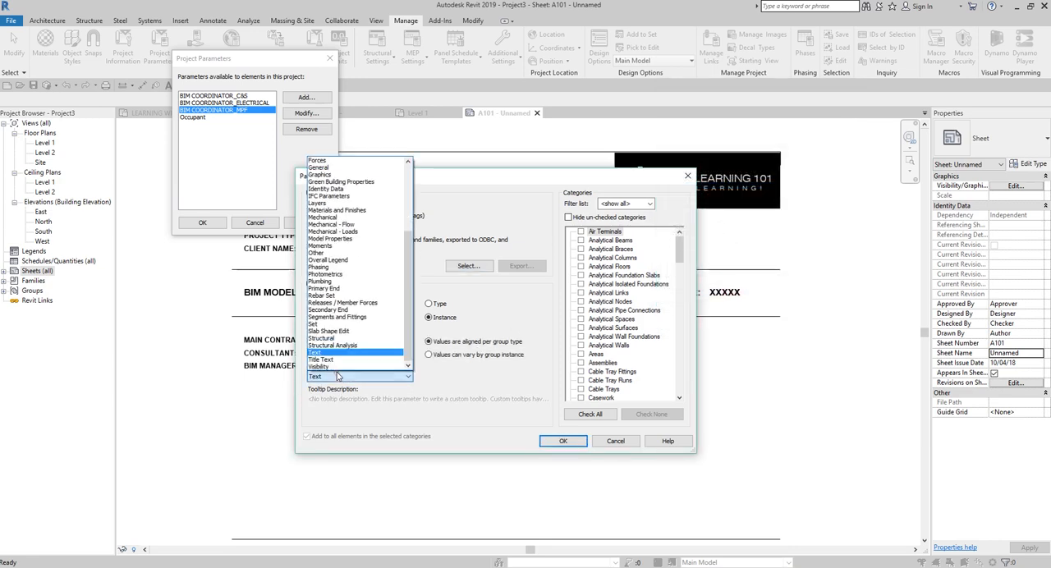
{"action": "left_click", "coordinate": [330, 168]}
{"action": "scroll", "coordinate": [590, 314], "scroll_direction": "down", "scroll_amount": 20}
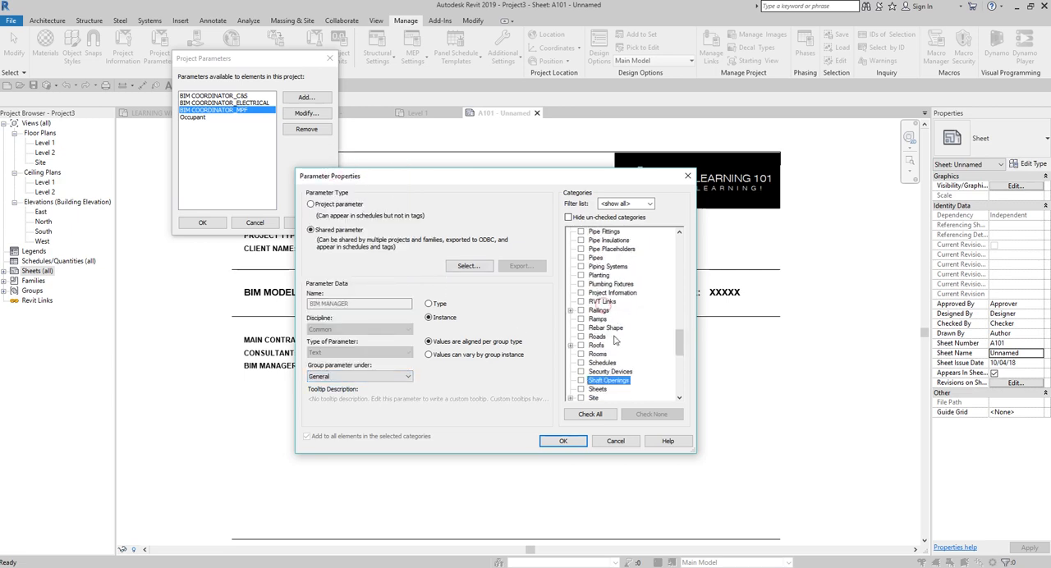
{"action": "left_click", "coordinate": [582, 372]}
{"action": "left_click", "coordinate": [563, 441]}
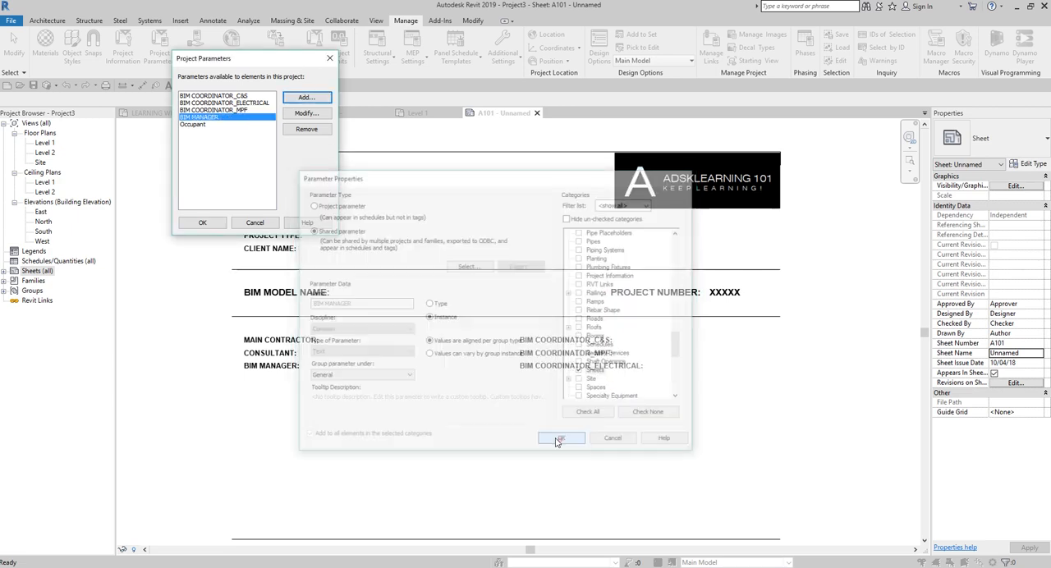
Step: Add the shared parameter BIM MODEL NAME to the project, grouped under General and assigned to the Sheets category
{"action": "left_click", "coordinate": [306, 98]}
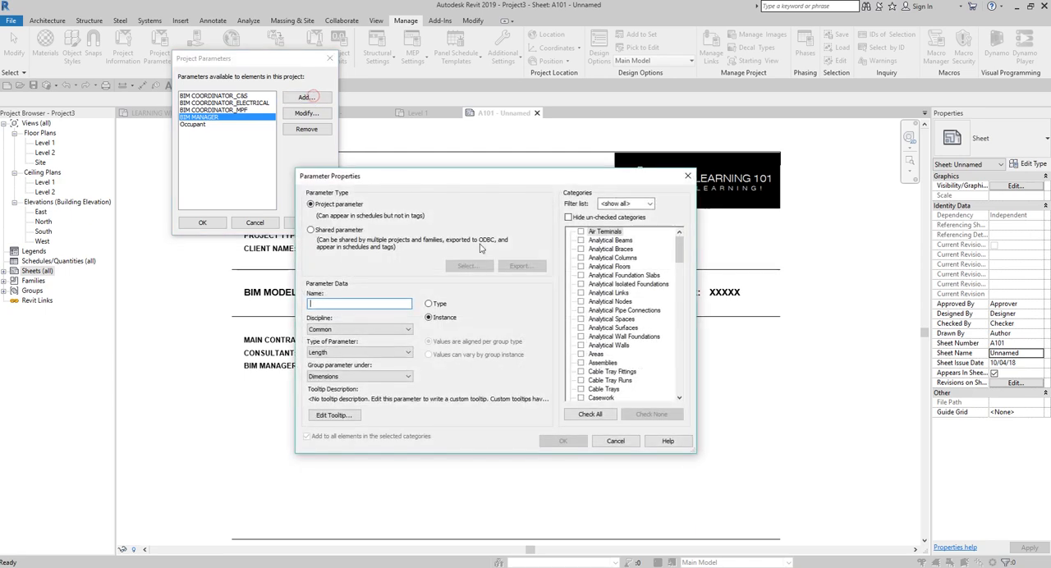
{"action": "left_click", "coordinate": [310, 230]}
{"action": "left_click", "coordinate": [468, 265]}
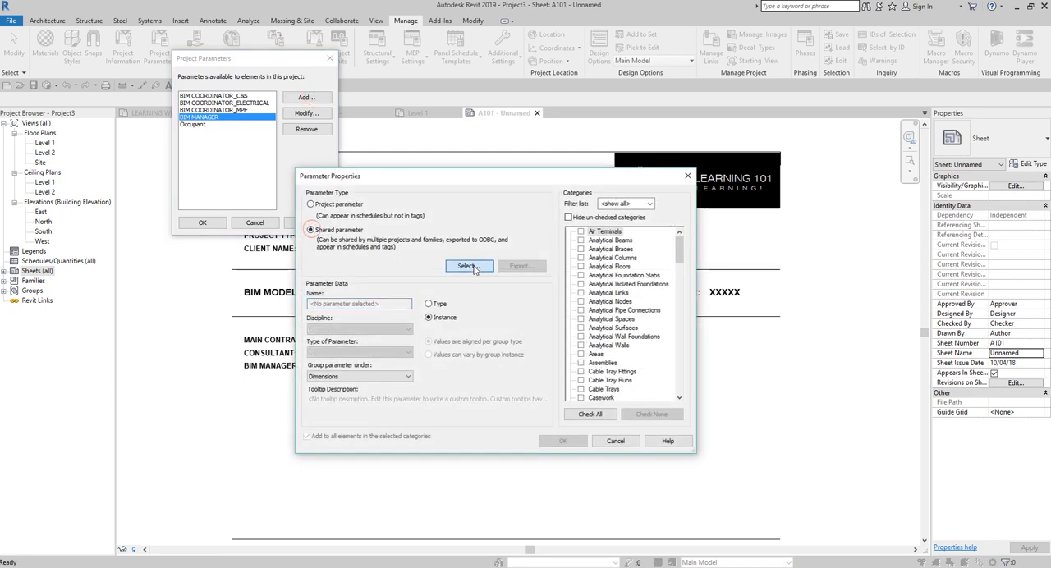
{"action": "double_click", "coordinate": [683, 194]}
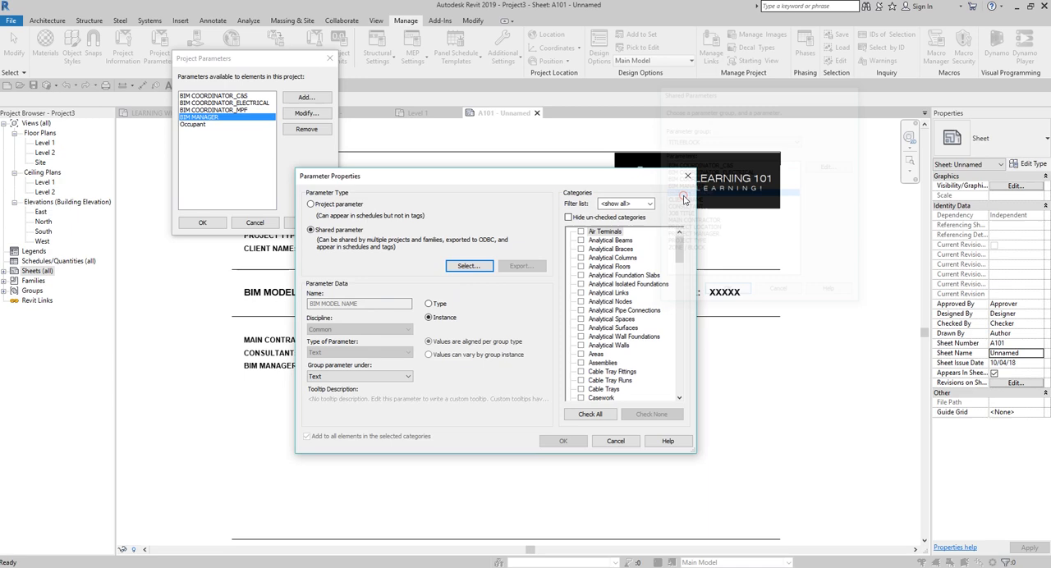
{"action": "left_click", "coordinate": [359, 376]}
{"action": "left_click", "coordinate": [325, 166]}
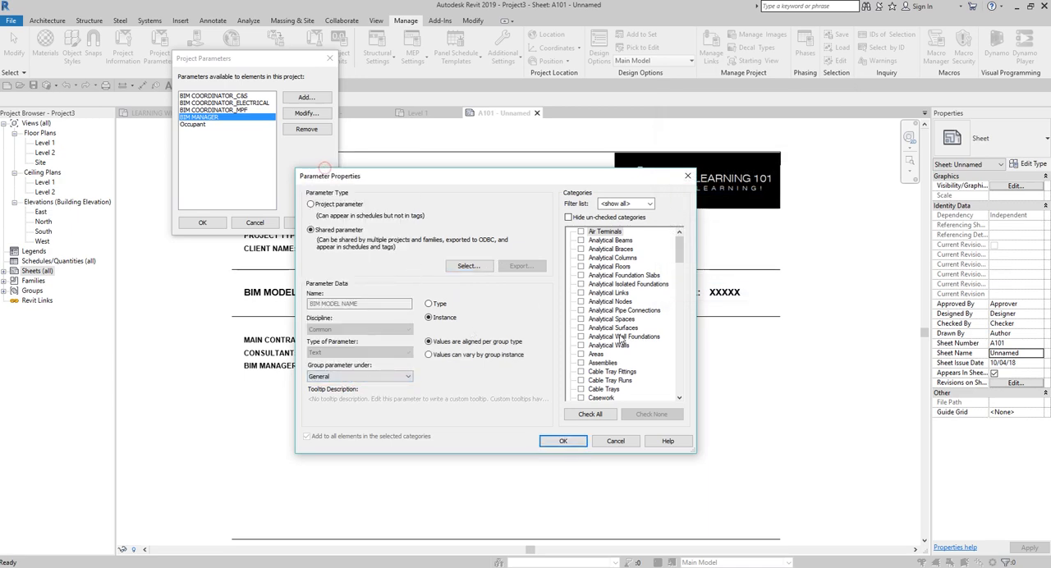
{"action": "scroll", "coordinate": [607, 361], "scroll_direction": "down", "scroll_amount": 15}
{"action": "scroll", "coordinate": [607, 363], "scroll_direction": "down", "scroll_amount": 1}
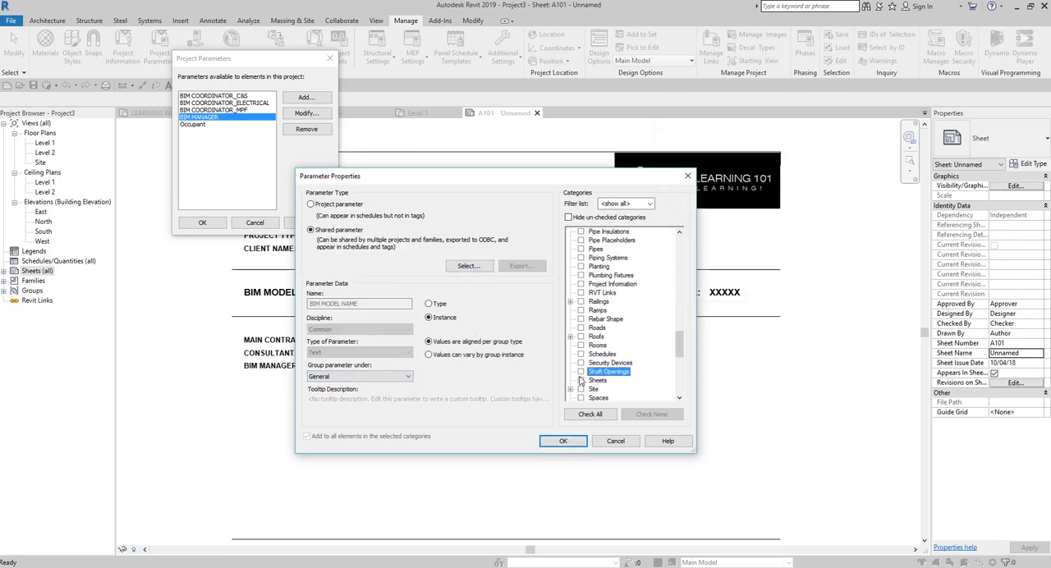
{"action": "left_click", "coordinate": [581, 380]}
{"action": "left_click", "coordinate": [562, 441]}
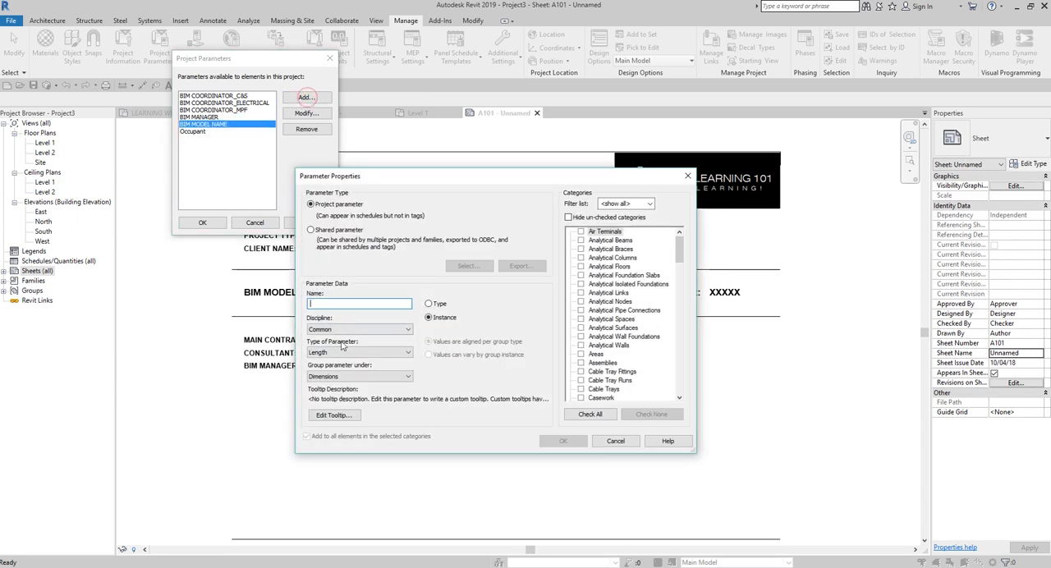
Step: Add the shared parameter CLIENT NAME to the project, grouped under General and assigned to the Sheets category
{"action": "left_click", "coordinate": [317, 232]}
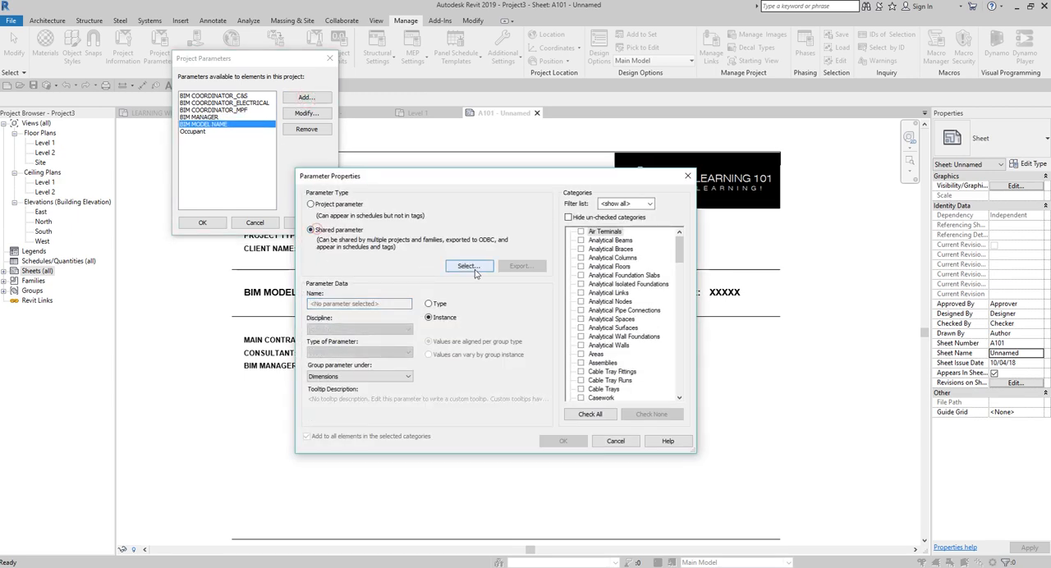
{"action": "left_click", "coordinate": [468, 266]}
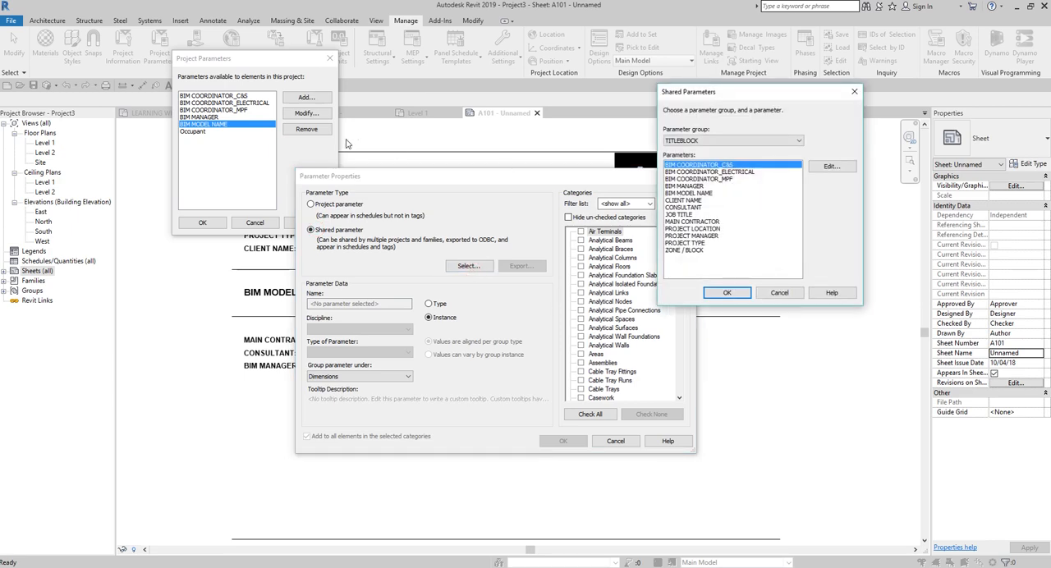
{"action": "double_click", "coordinate": [688, 201]}
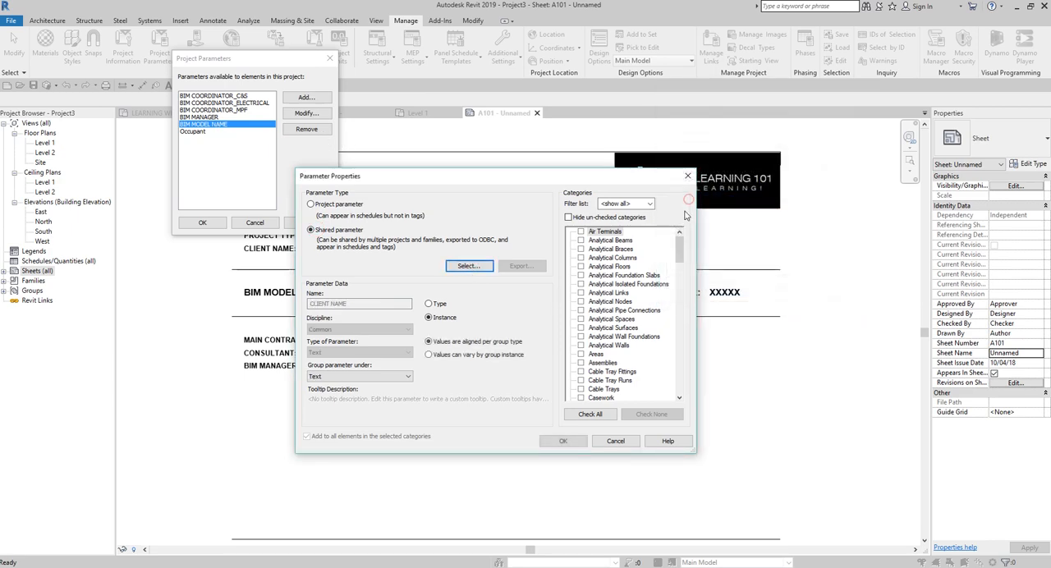
{"action": "left_click", "coordinate": [353, 376]}
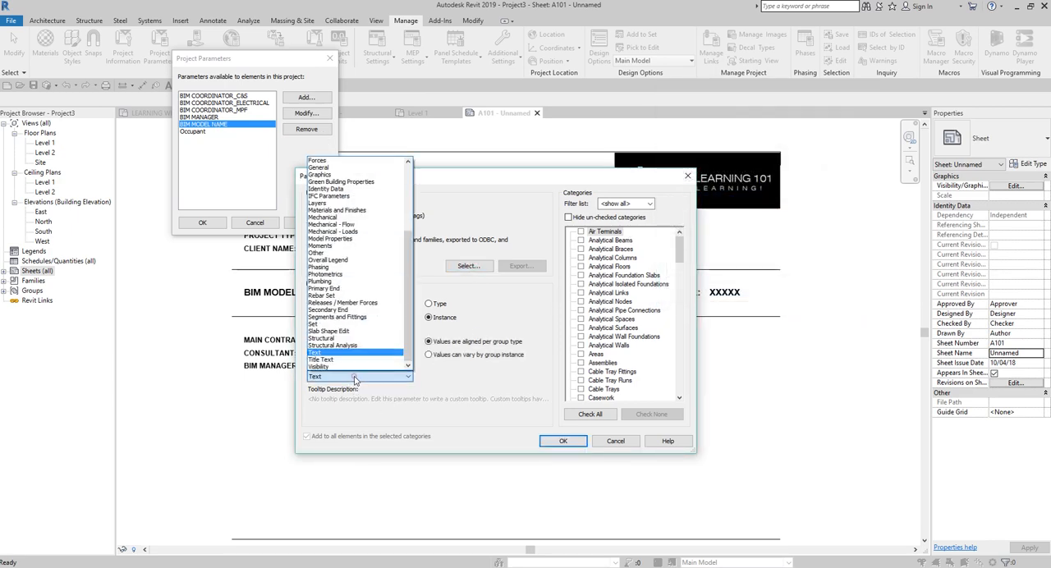
{"action": "left_click", "coordinate": [319, 168]}
{"action": "scroll", "coordinate": [612, 320], "scroll_direction": "down", "scroll_amount": 15}
{"action": "key", "text": "s"}
{"action": "key", "text": "s"}
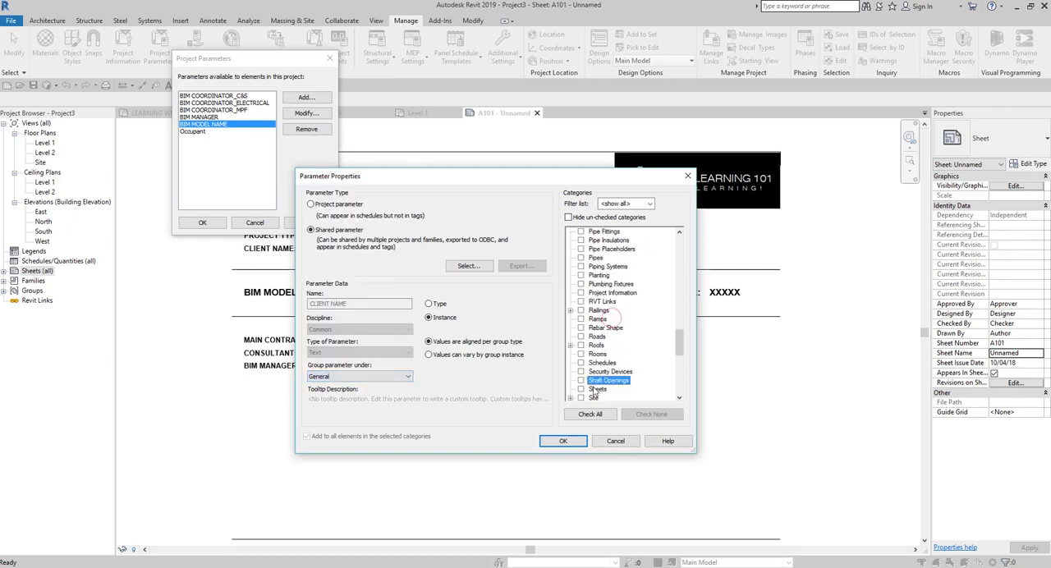
{"action": "left_click", "coordinate": [582, 380]}
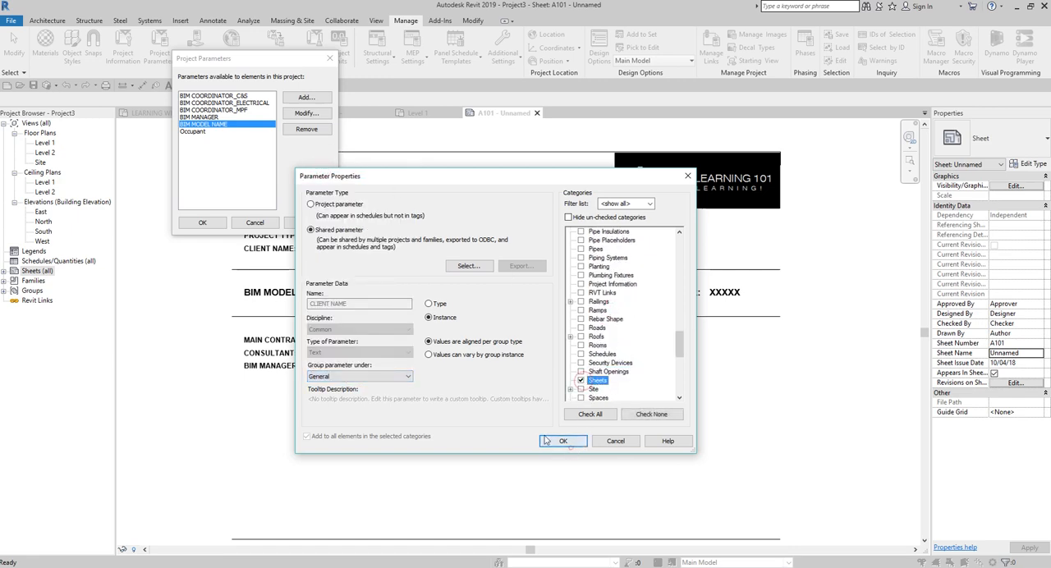
{"action": "left_click", "coordinate": [556, 444]}
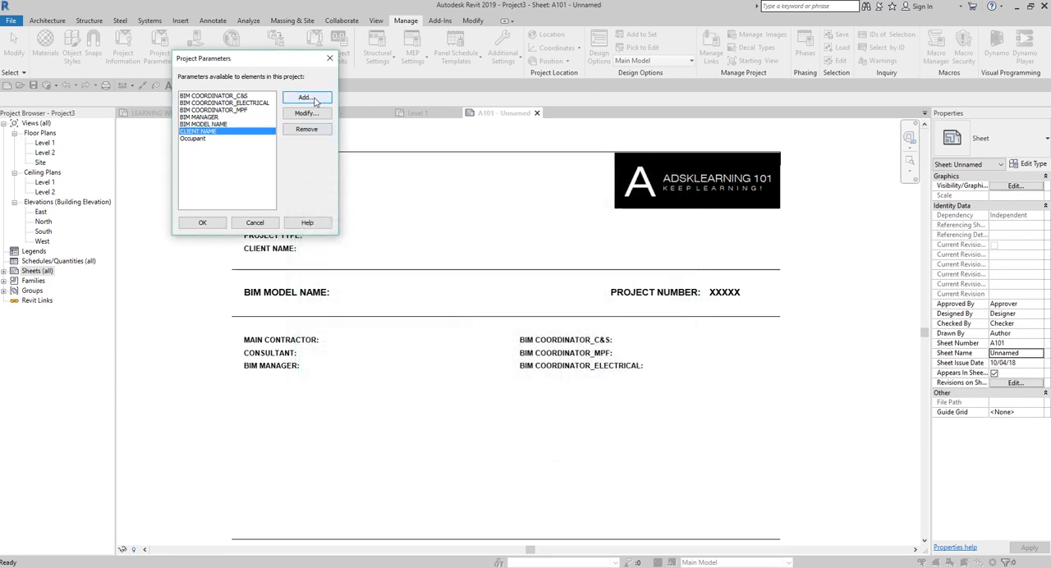
Step: Add the shared parameter CONSULTANT to the project, grouped under General and assigned to the Sheets category
{"action": "left_click", "coordinate": [306, 96]}
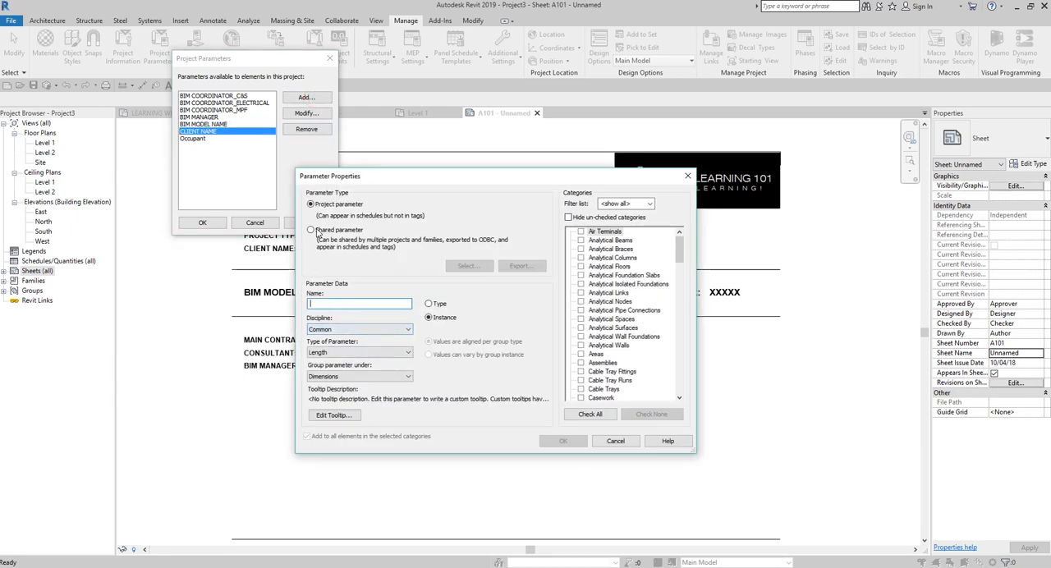
{"action": "left_click", "coordinate": [317, 231]}
{"action": "left_click", "coordinate": [468, 265]}
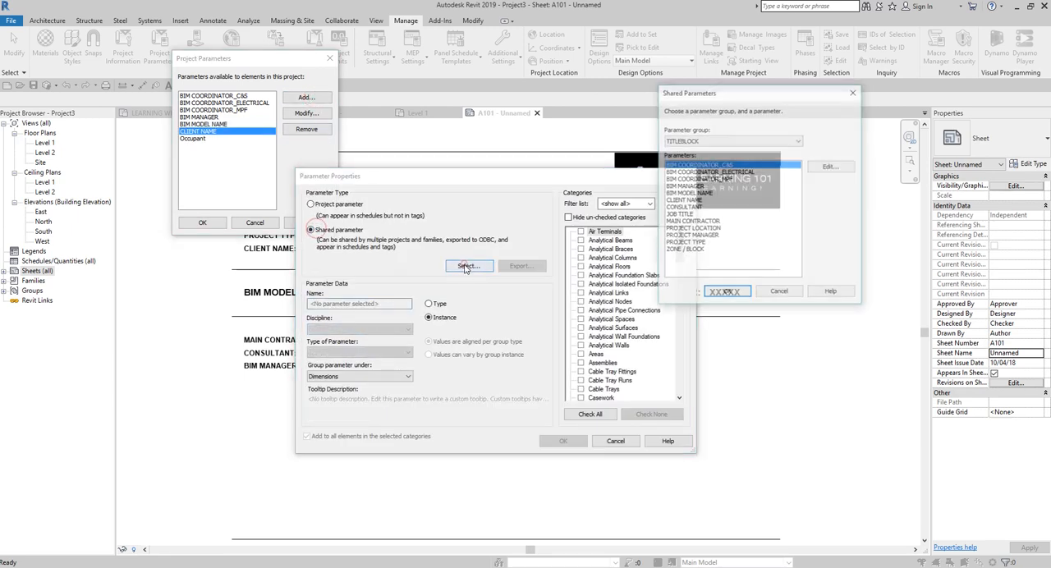
{"action": "double_click", "coordinate": [688, 212]}
{"action": "left_click", "coordinate": [362, 376]}
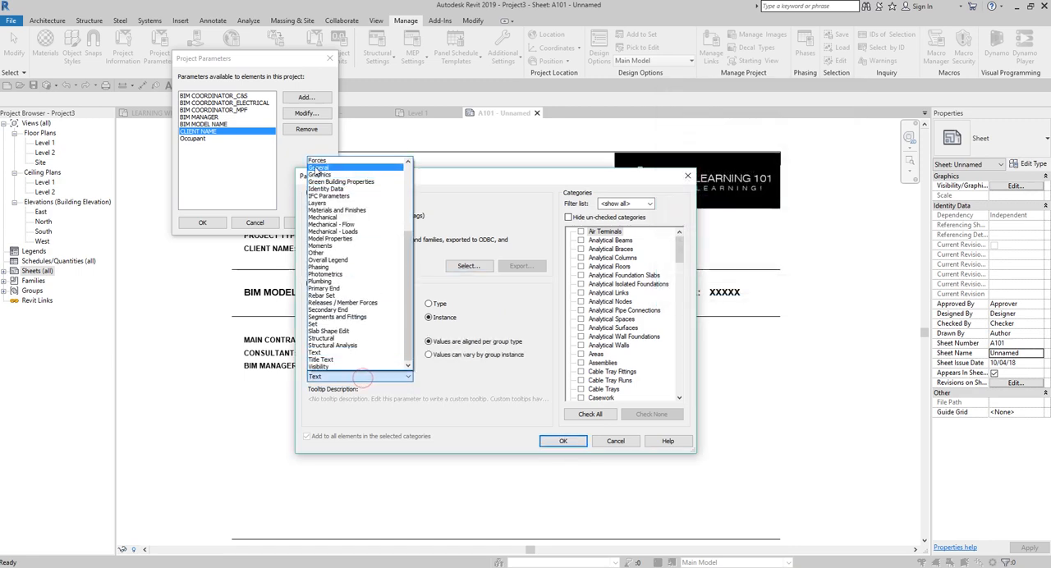
{"action": "left_click", "coordinate": [317, 169]}
{"action": "scroll", "coordinate": [624, 345], "scroll_direction": "down", "scroll_amount": 15}
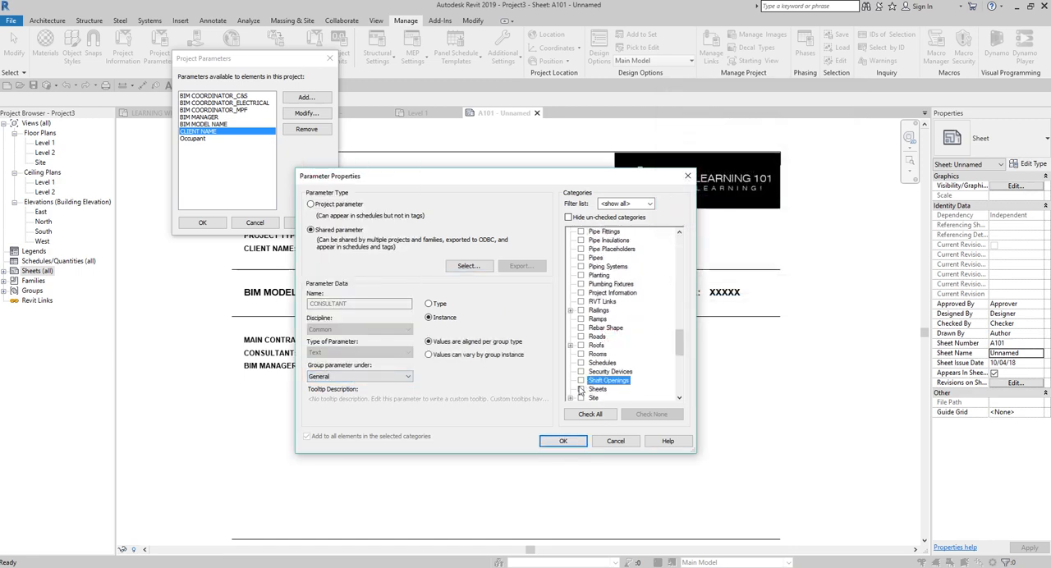
{"action": "left_click", "coordinate": [581, 389]}
{"action": "left_click", "coordinate": [563, 441]}
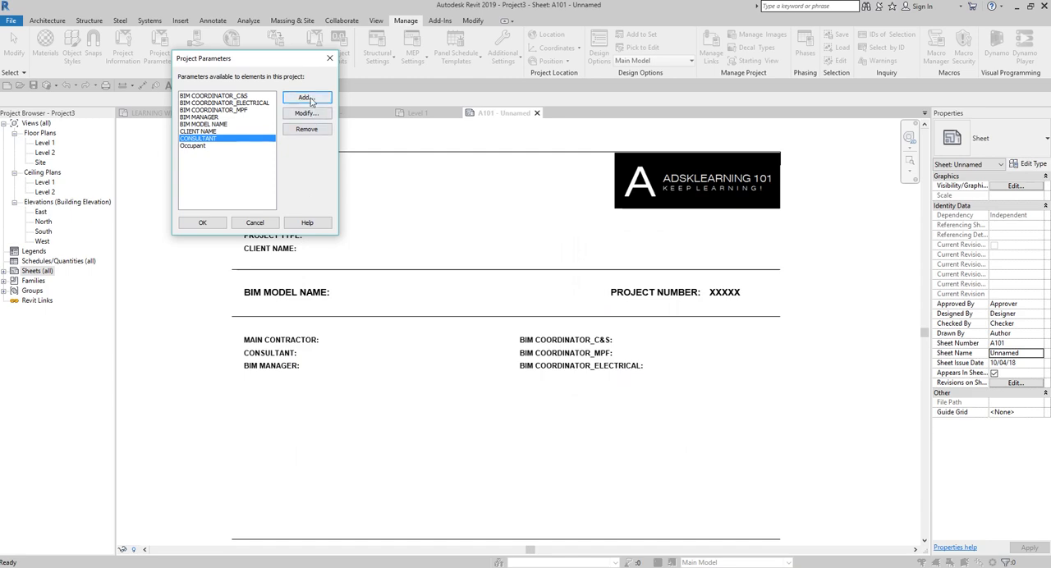
Step: Add the shared parameter JOB TITLE to the project as an instance parameter, grouped under General and assigned to the Sheets category
{"action": "left_click", "coordinate": [306, 98]}
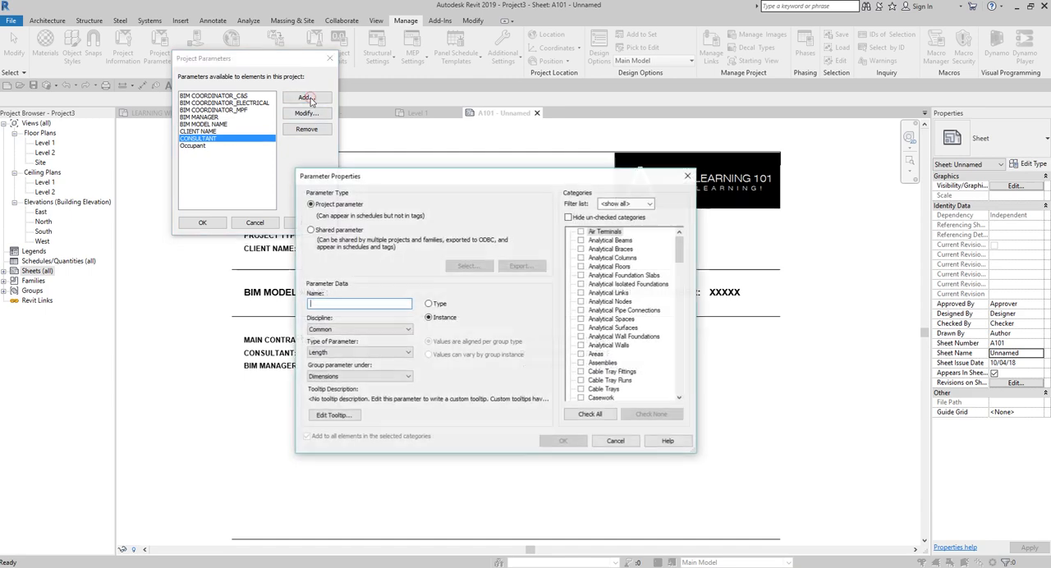
{"action": "left_click", "coordinate": [311, 230]}
{"action": "left_click", "coordinate": [467, 266]}
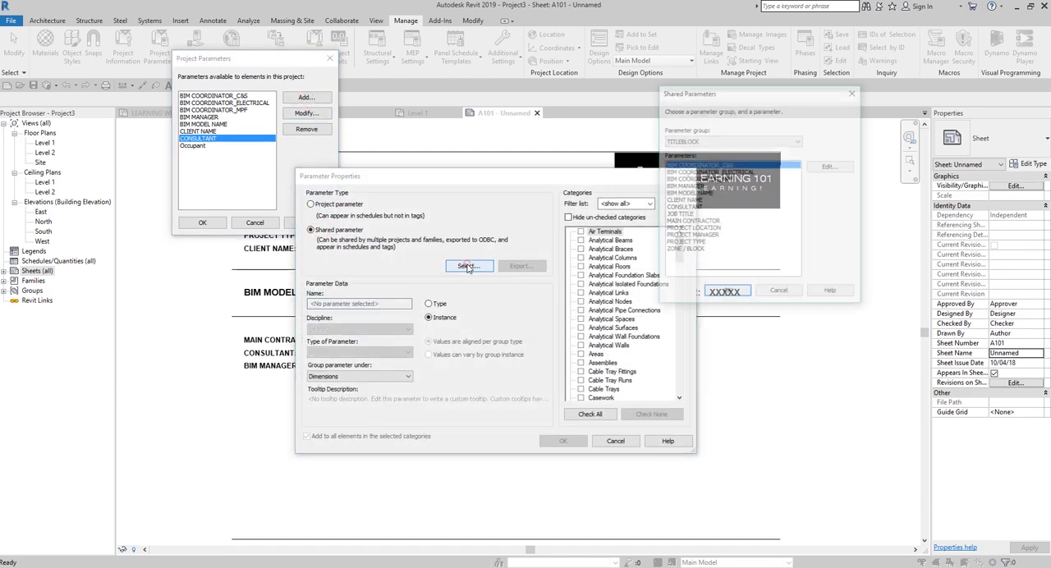
{"action": "double_click", "coordinate": [682, 222]}
{"action": "left_click", "coordinate": [355, 376]}
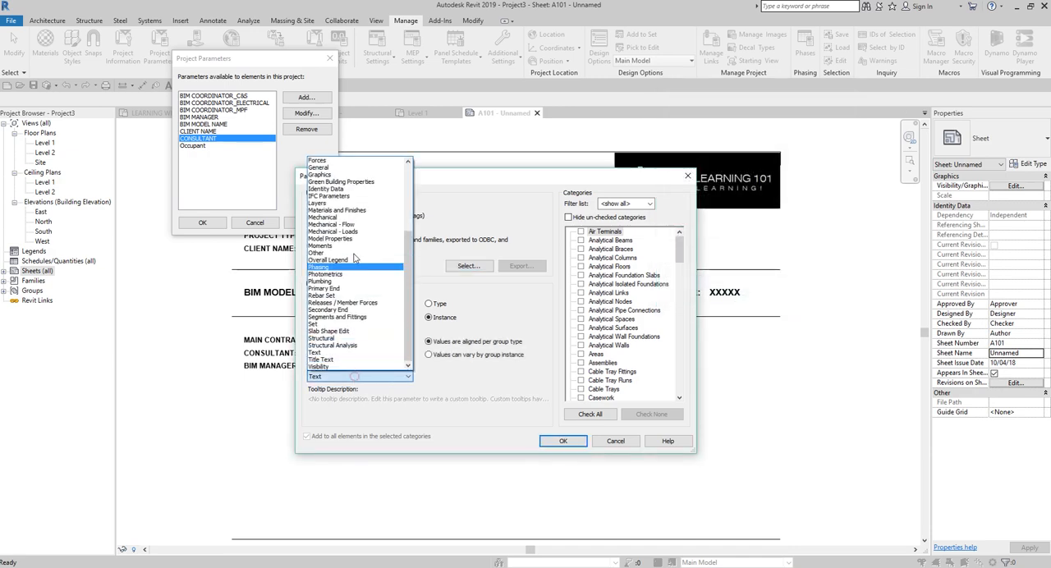
{"action": "left_click", "coordinate": [323, 168]}
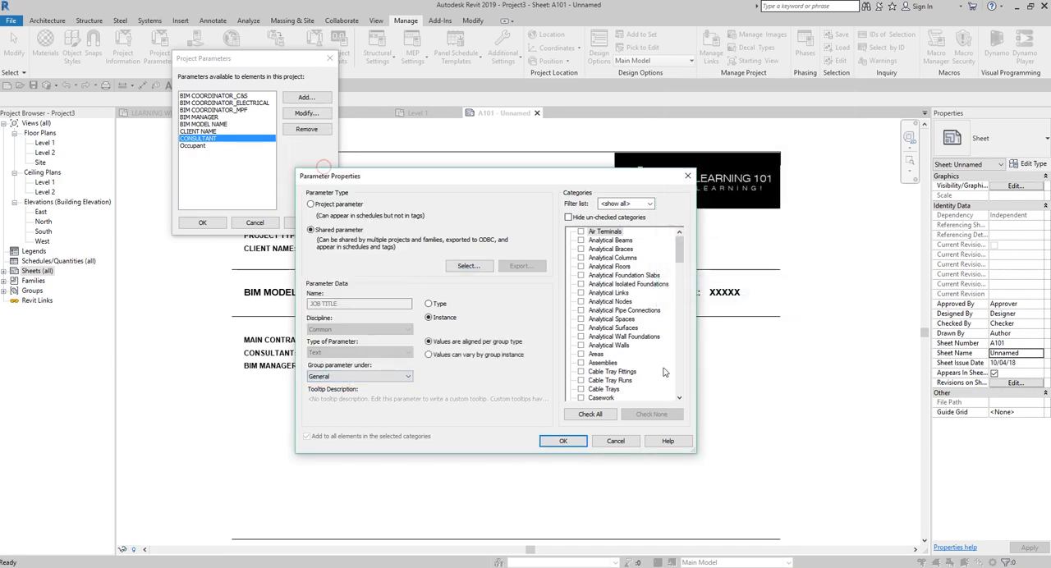
{"action": "left_click", "coordinate": [619, 311]}
{"action": "type", "text": "sh"}
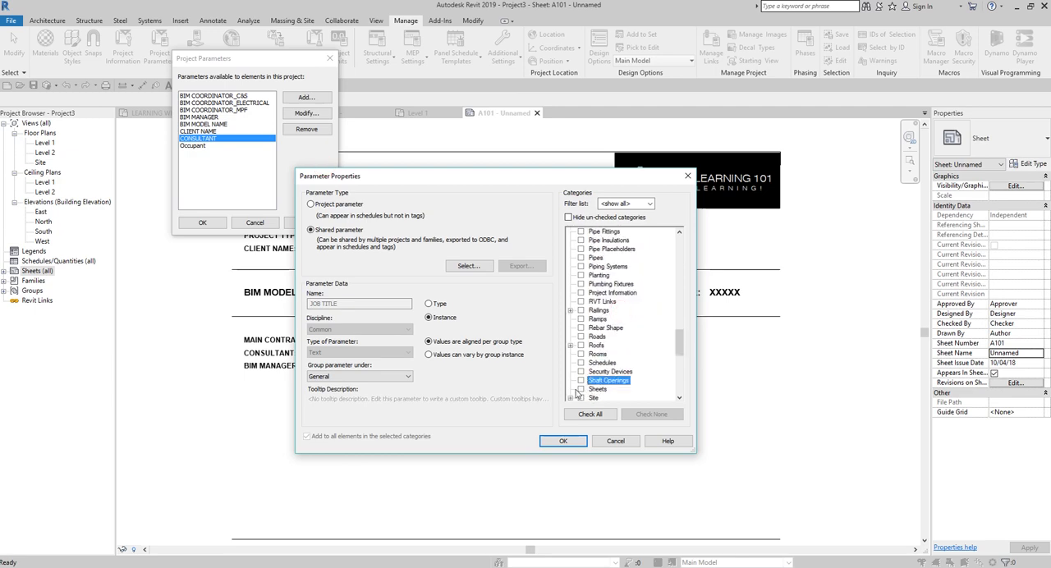
{"action": "left_click", "coordinate": [580, 390]}
{"action": "left_click", "coordinate": [441, 321]}
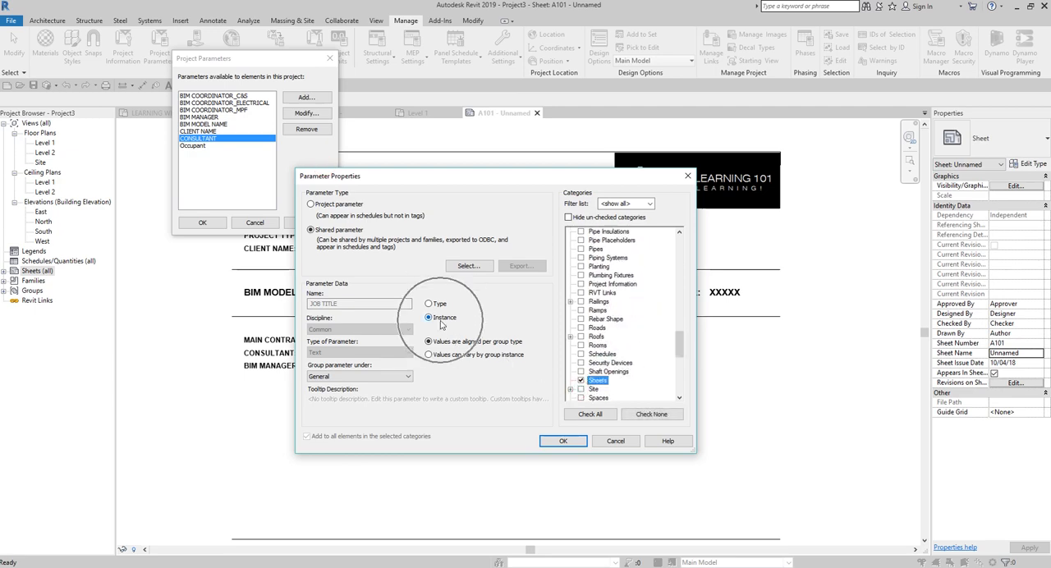
{"action": "left_click", "coordinate": [563, 441]}
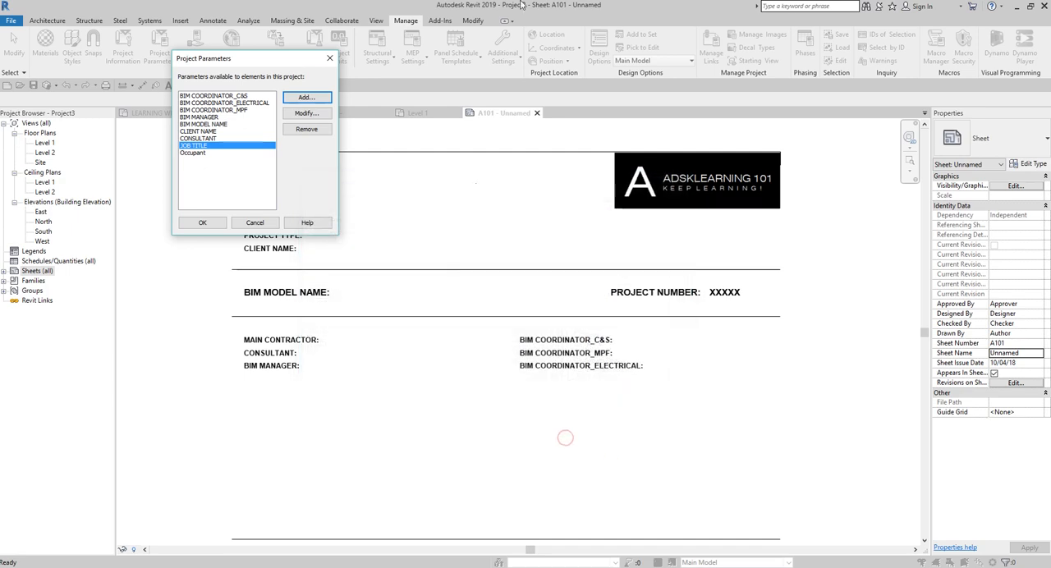
Step: Add the shared parameter MAIN CONTRACTOR to the project, grouped under General and assigned to the Sheets category
{"action": "left_click", "coordinate": [319, 98]}
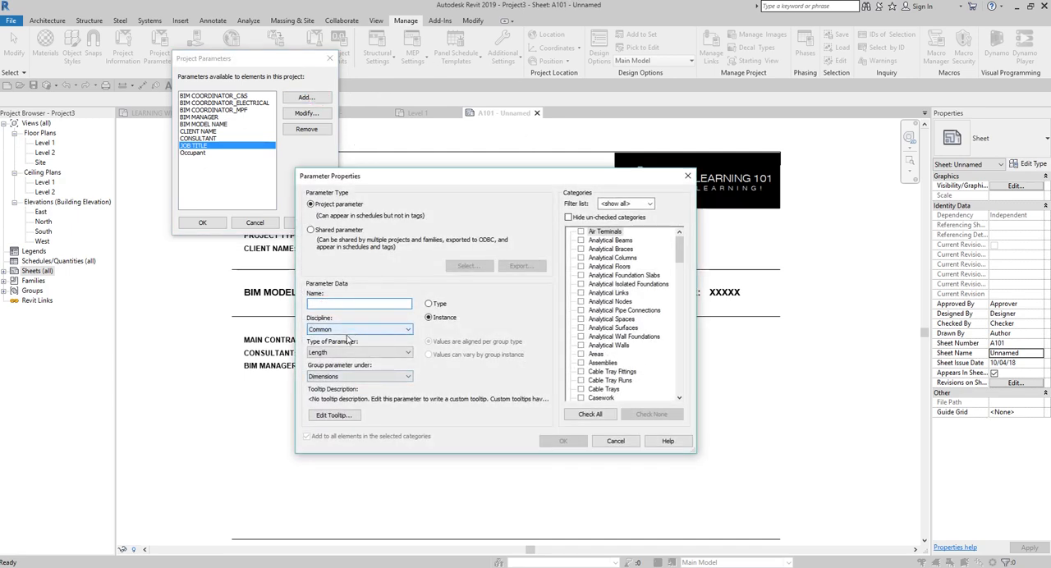
{"action": "left_click", "coordinate": [329, 231]}
{"action": "left_click", "coordinate": [465, 265]}
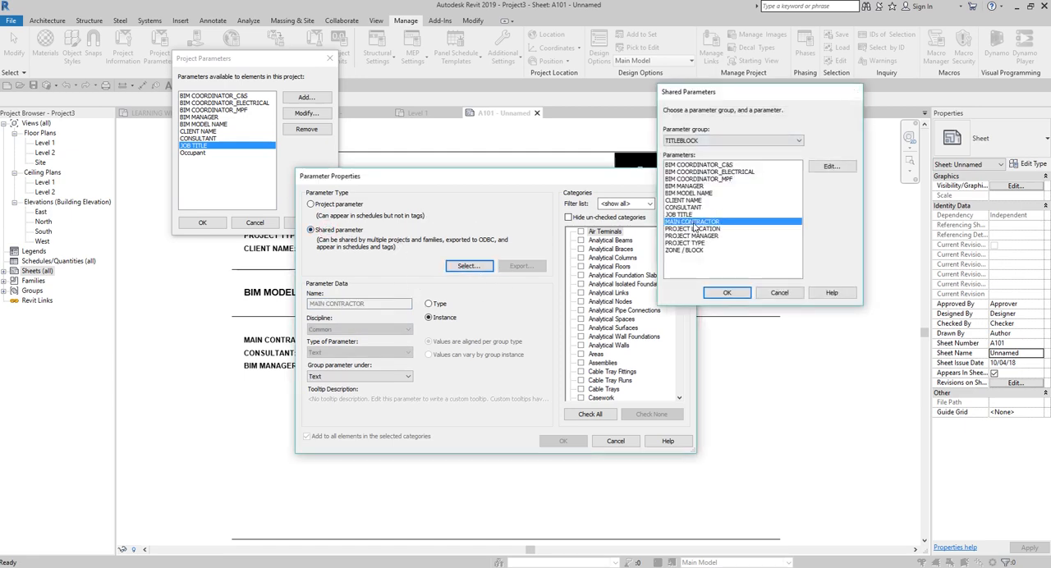
{"action": "double_click", "coordinate": [695, 222]}
{"action": "left_click", "coordinate": [361, 376]}
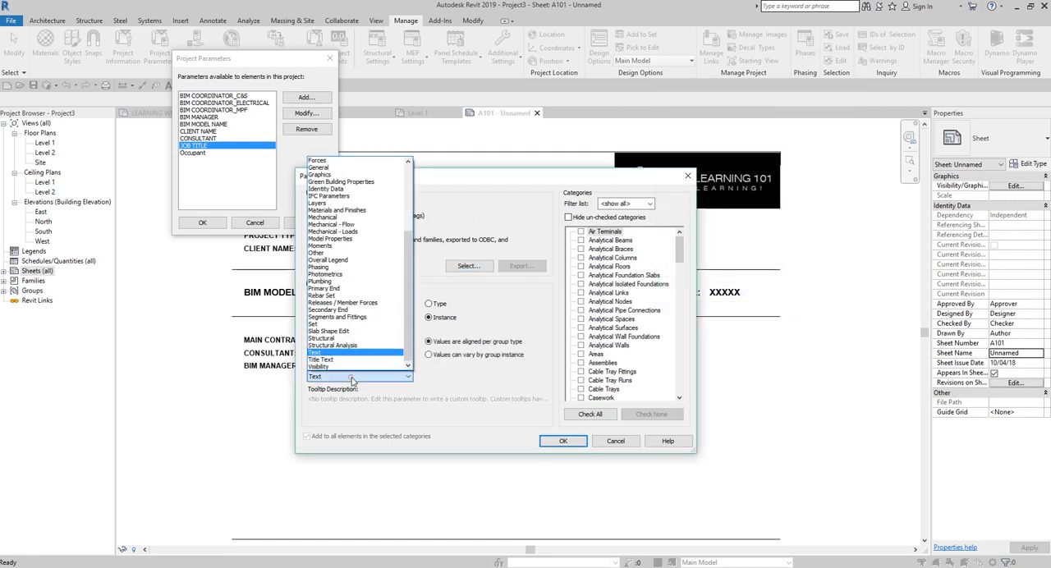
{"action": "left_click", "coordinate": [320, 168]}
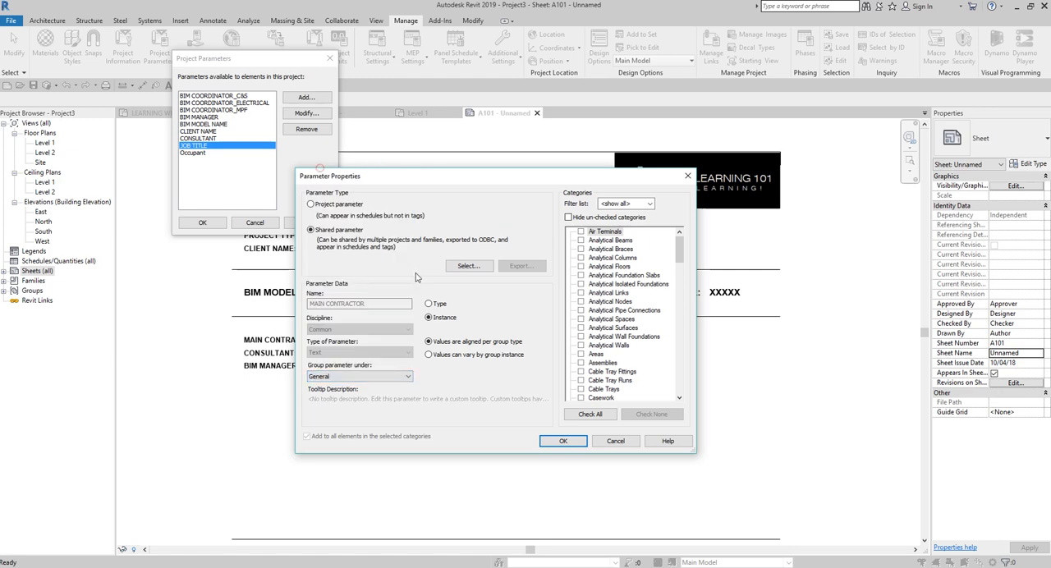
{"action": "left_click", "coordinate": [655, 307]}
{"action": "key", "text": "s"}
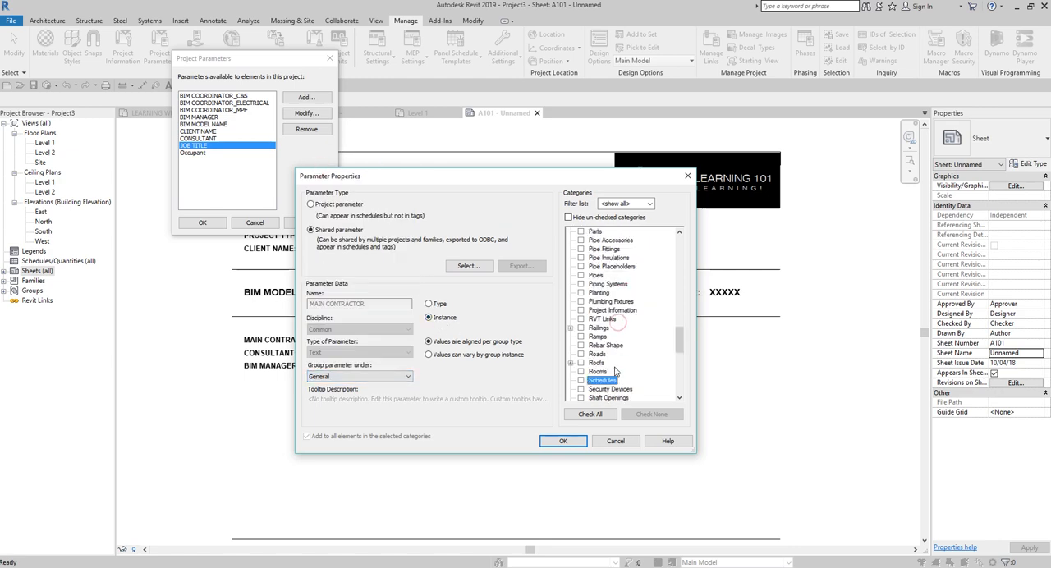
{"action": "scroll", "coordinate": [616, 372], "scroll_direction": "down", "scroll_amount": 1}
{"action": "left_click", "coordinate": [582, 380]}
{"action": "left_click", "coordinate": [552, 438]}
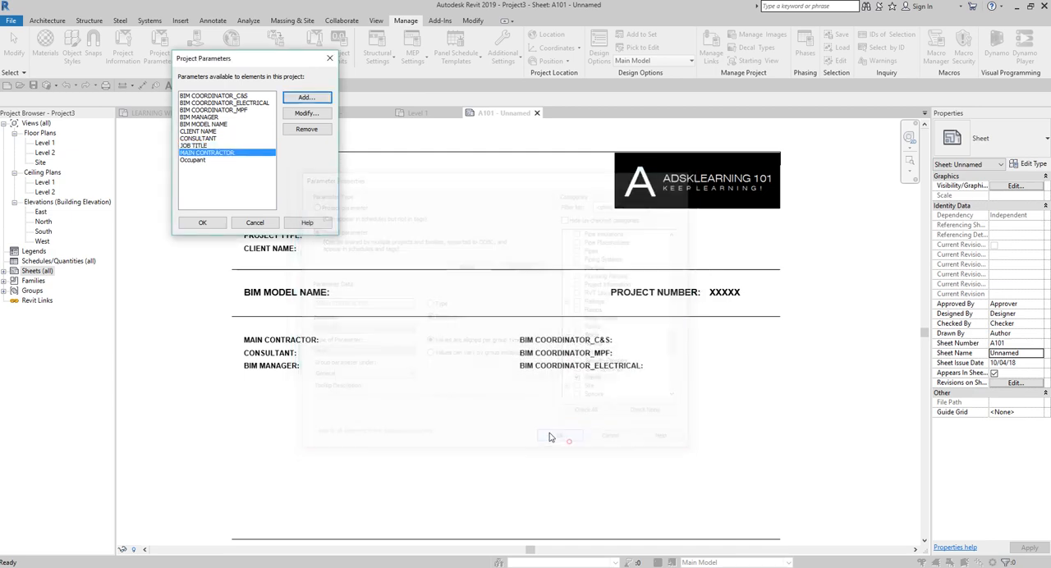
Step: Add the shared parameter PROJECT LOCATION to the project as an instance parameter, grouped under General and assigned to the Sheets category
{"action": "left_click", "coordinate": [305, 97]}
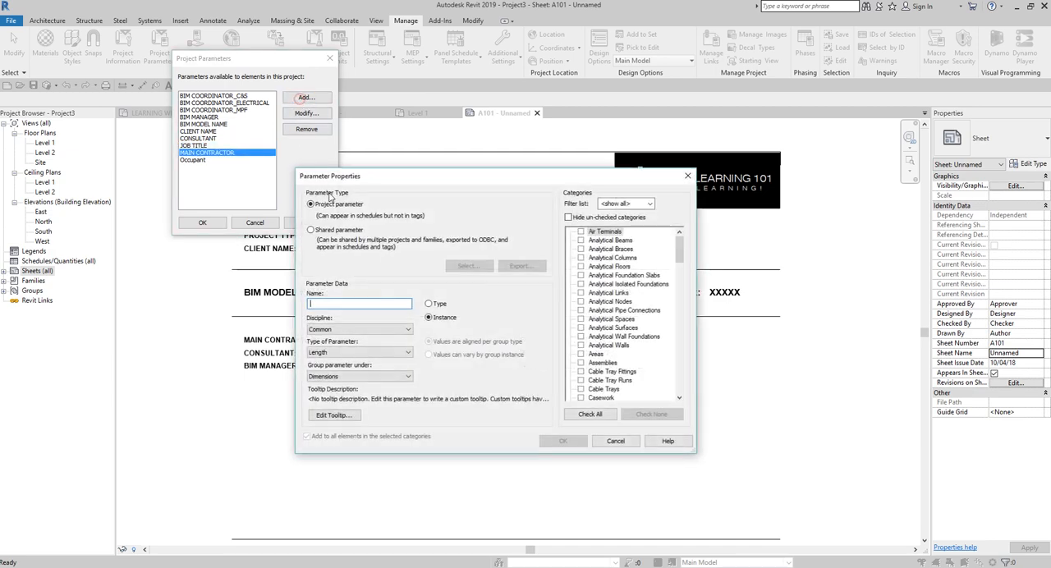
{"action": "left_click", "coordinate": [310, 230]}
{"action": "left_click", "coordinate": [469, 265]}
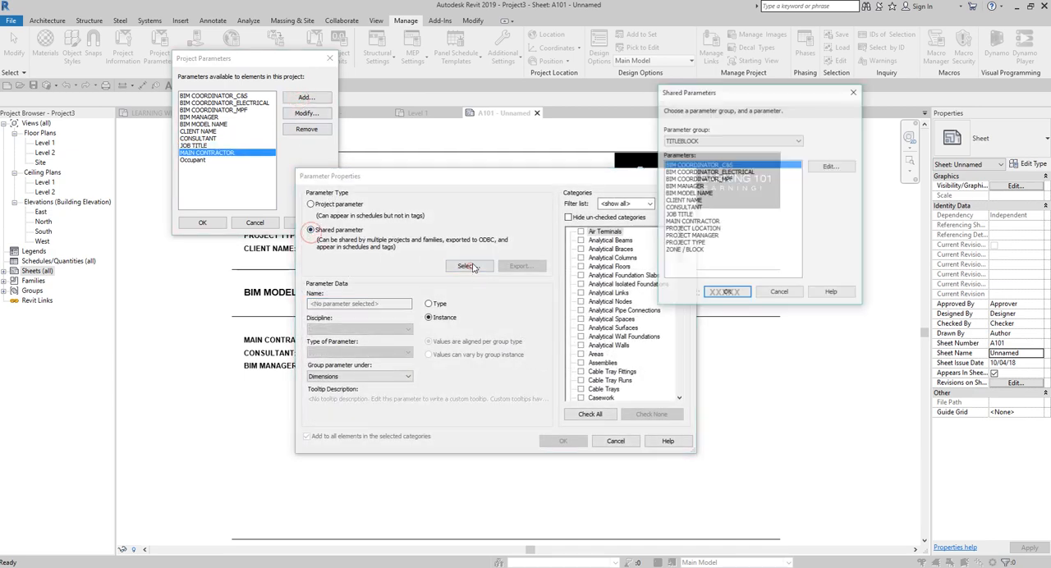
{"action": "left_click", "coordinate": [695, 237]}
{"action": "double_click", "coordinate": [695, 236]}
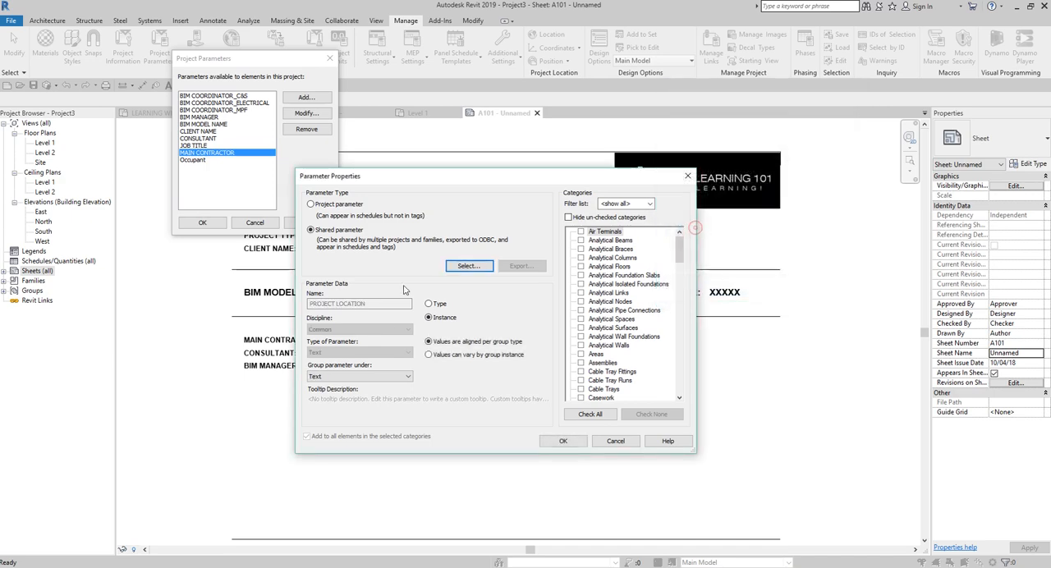
{"action": "left_click", "coordinate": [358, 376]}
{"action": "left_click", "coordinate": [328, 174]}
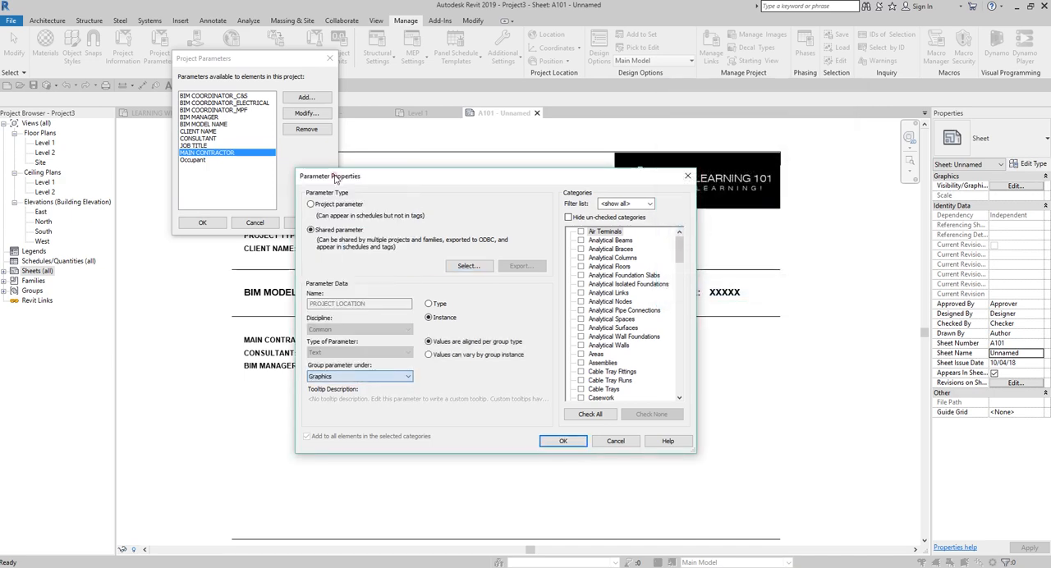
{"action": "left_click", "coordinate": [358, 376]}
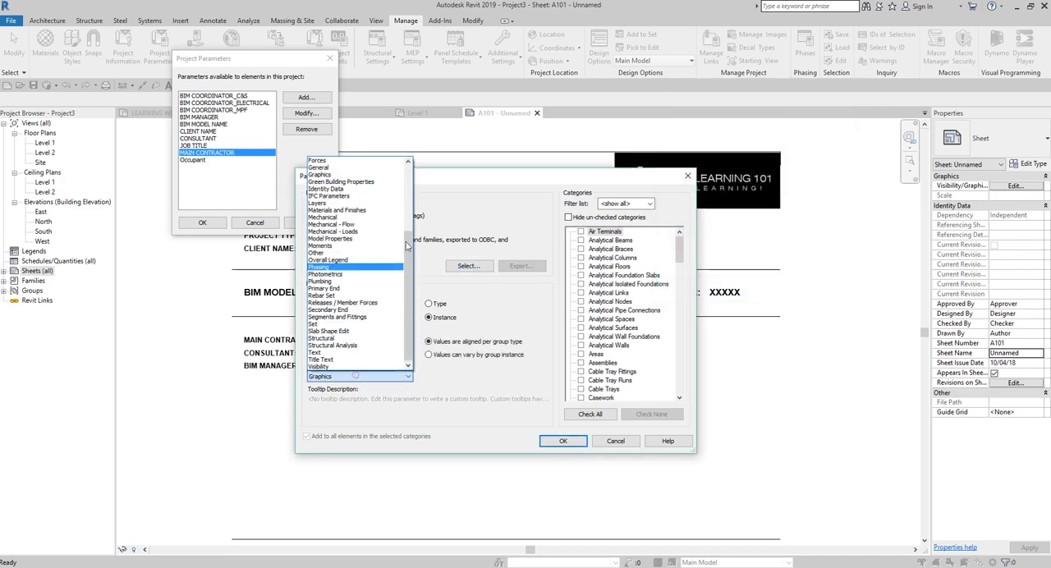
{"action": "left_click", "coordinate": [332, 167]}
{"action": "left_click", "coordinate": [429, 318]}
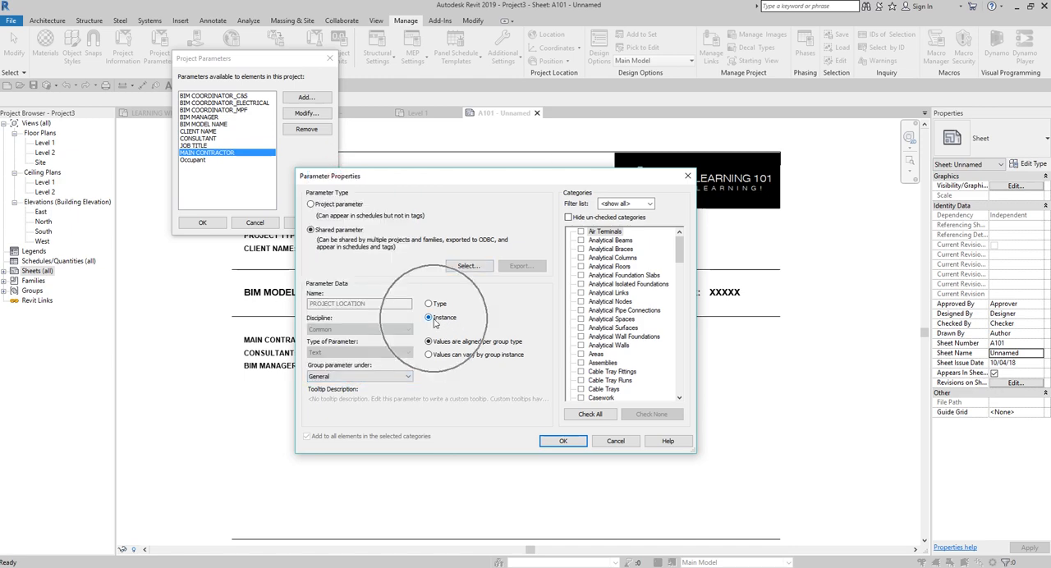
{"action": "left_click", "coordinate": [611, 295]}
{"action": "key", "text": "s"}
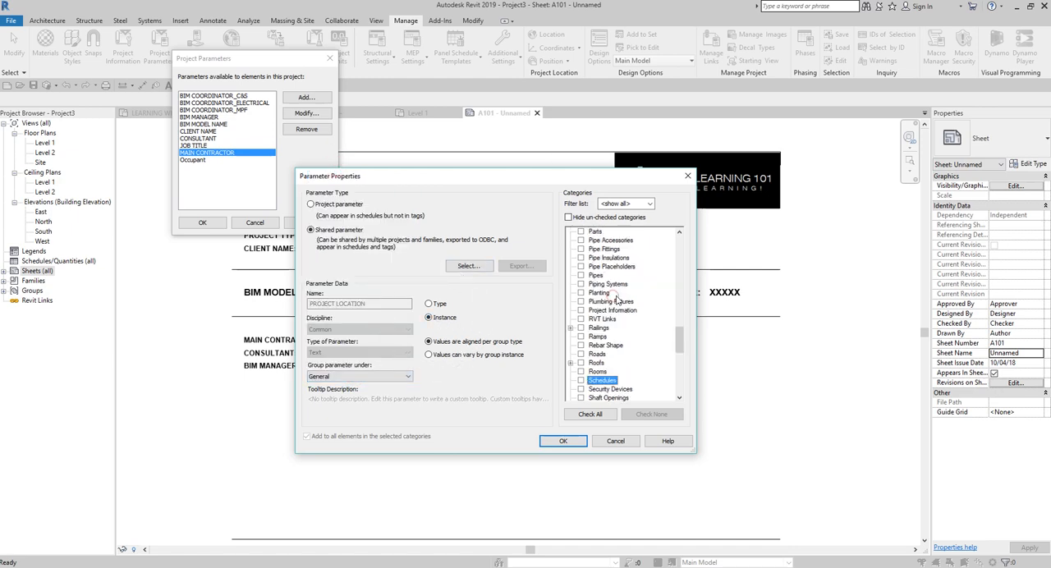
{"action": "key", "text": "h"}
{"action": "scroll", "coordinate": [624, 362], "scroll_direction": "down", "scroll_amount": 1}
{"action": "left_click", "coordinate": [580, 371]}
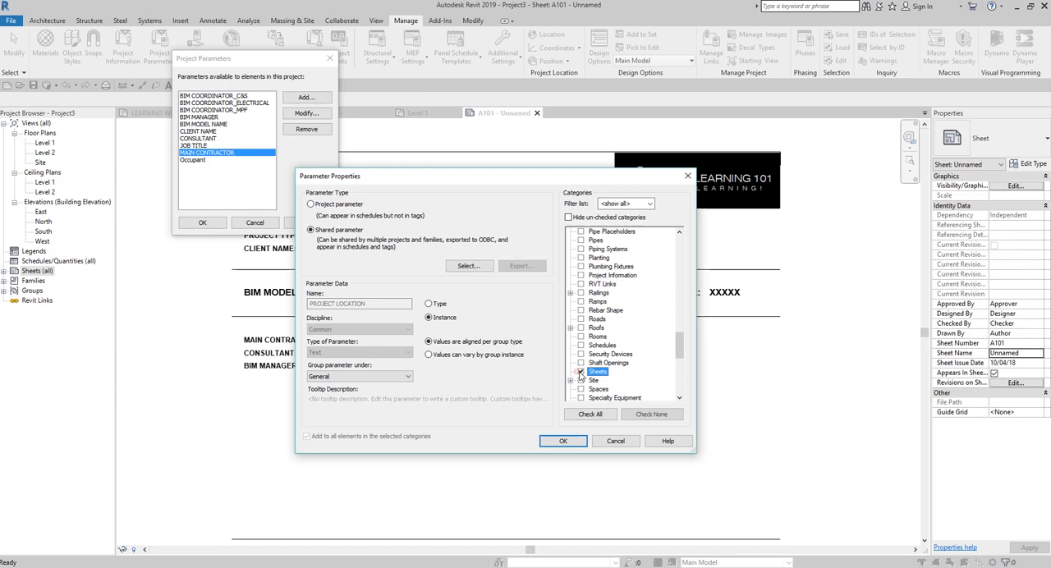
{"action": "left_click", "coordinate": [564, 441]}
Step: Add the shared parameter PROJECT MANAGER to the project, grouped under General and assigned to the Sheets category
{"action": "left_click", "coordinate": [307, 97]}
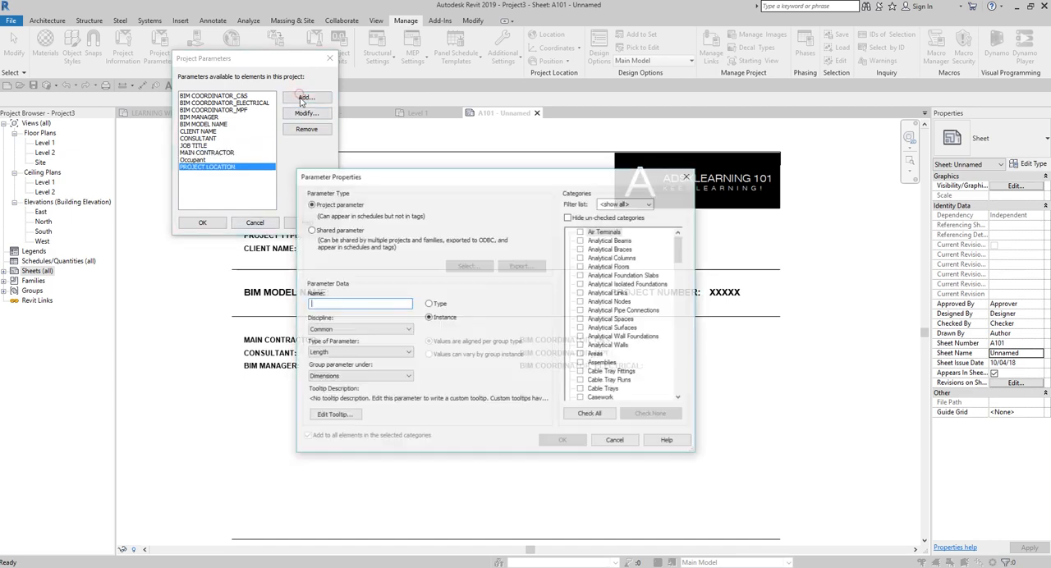
{"action": "left_click", "coordinate": [332, 231]}
{"action": "left_click", "coordinate": [460, 265]}
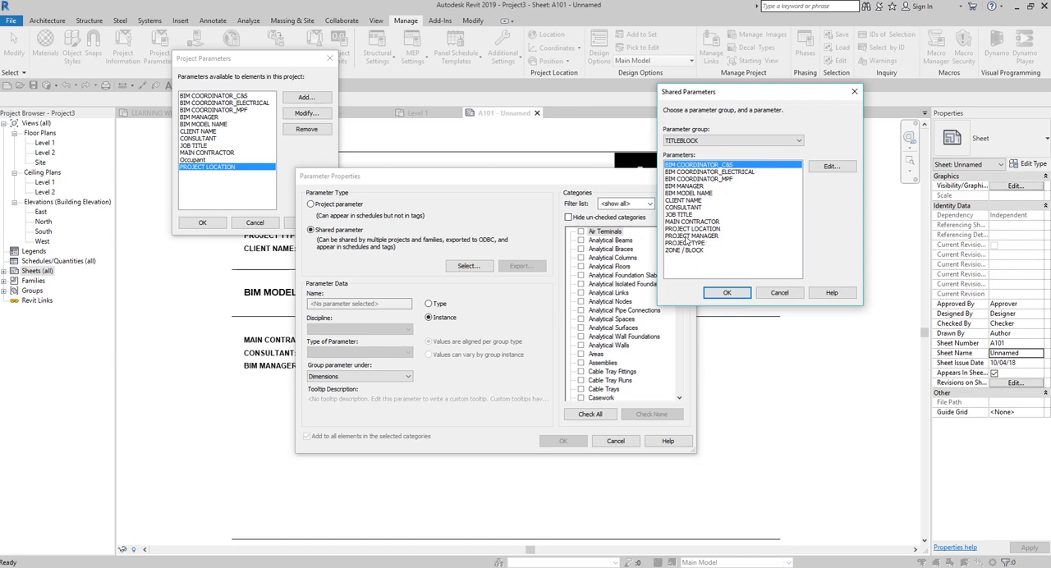
{"action": "double_click", "coordinate": [692, 237]}
{"action": "left_click", "coordinate": [386, 376]}
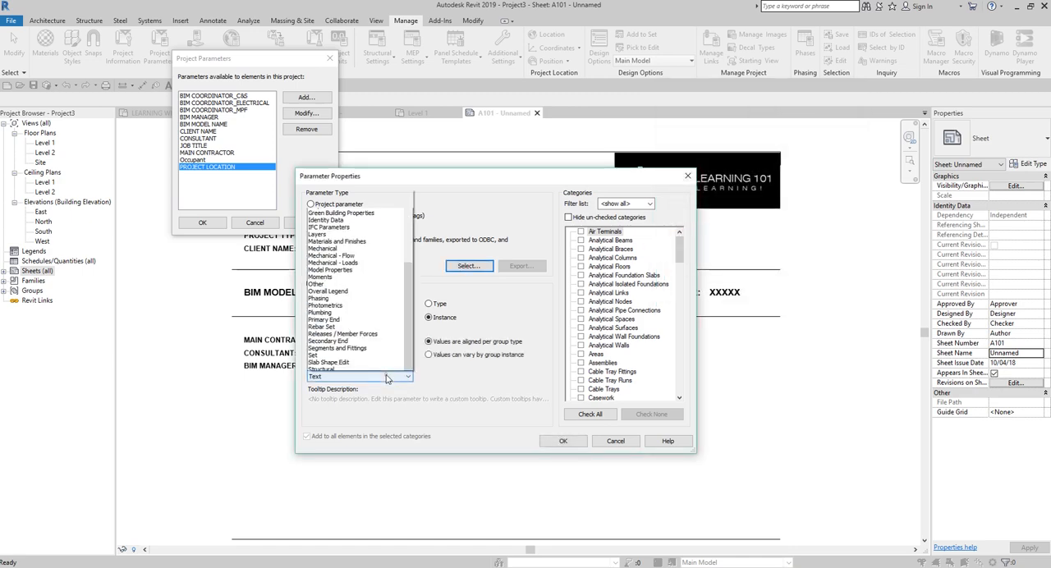
{"action": "left_click", "coordinate": [319, 167]}
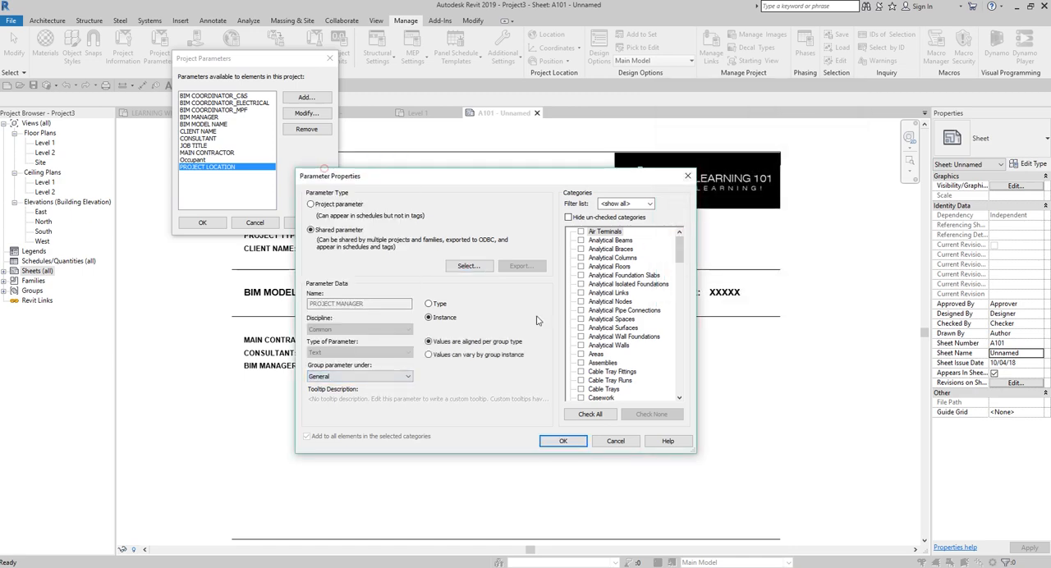
{"action": "left_click", "coordinate": [604, 313]}
{"action": "type", "text": "sh"}
{"action": "scroll", "coordinate": [598, 353], "scroll_direction": "down", "scroll_amount": 1}
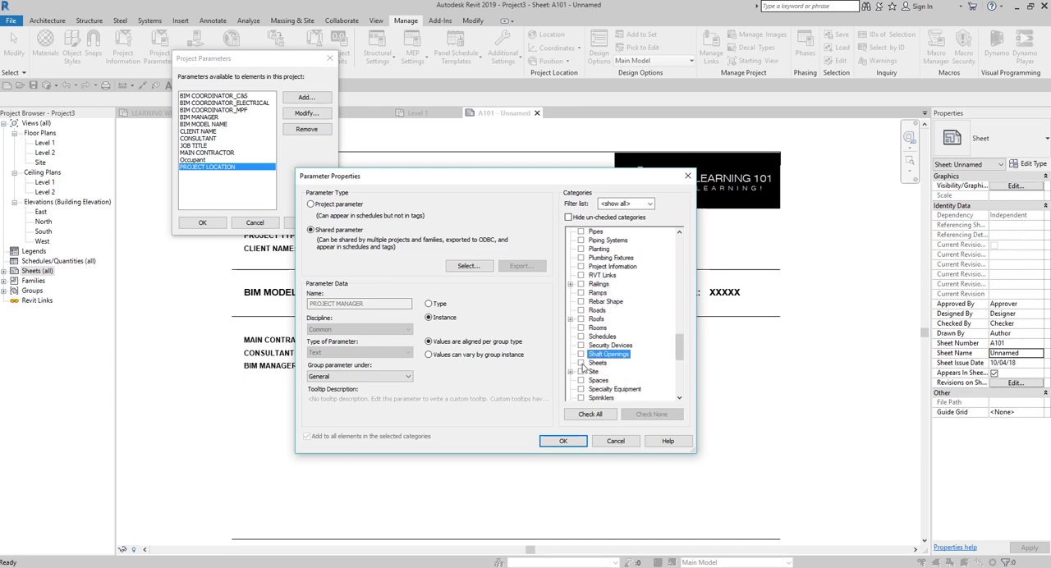
{"action": "left_click", "coordinate": [581, 363]}
{"action": "left_click", "coordinate": [564, 441]}
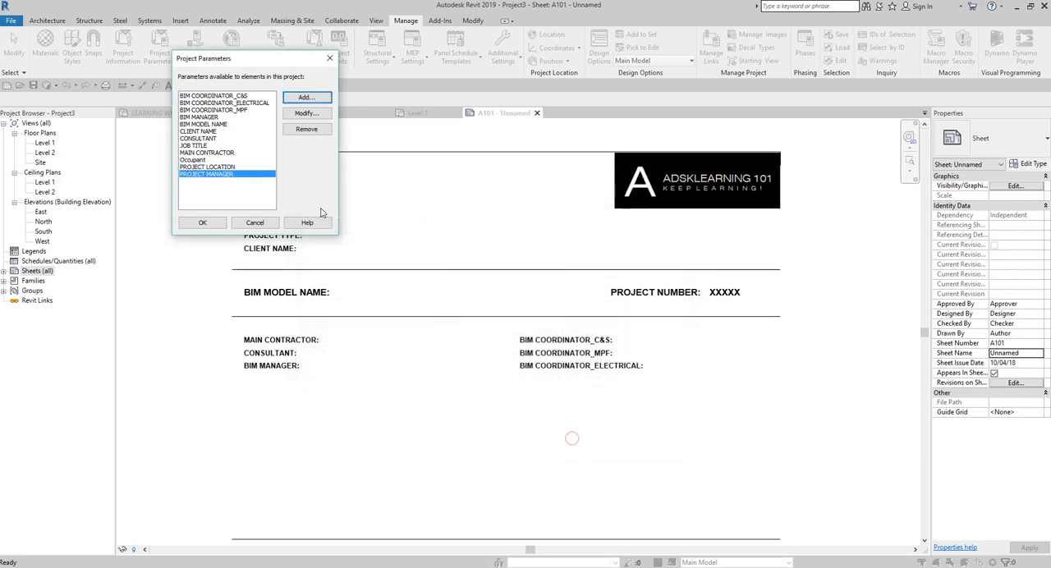
Step: Add the shared parameter ZONE / BLOCK to the project, grouped under General and assigned to the Sheets category
{"action": "left_click", "coordinate": [306, 97]}
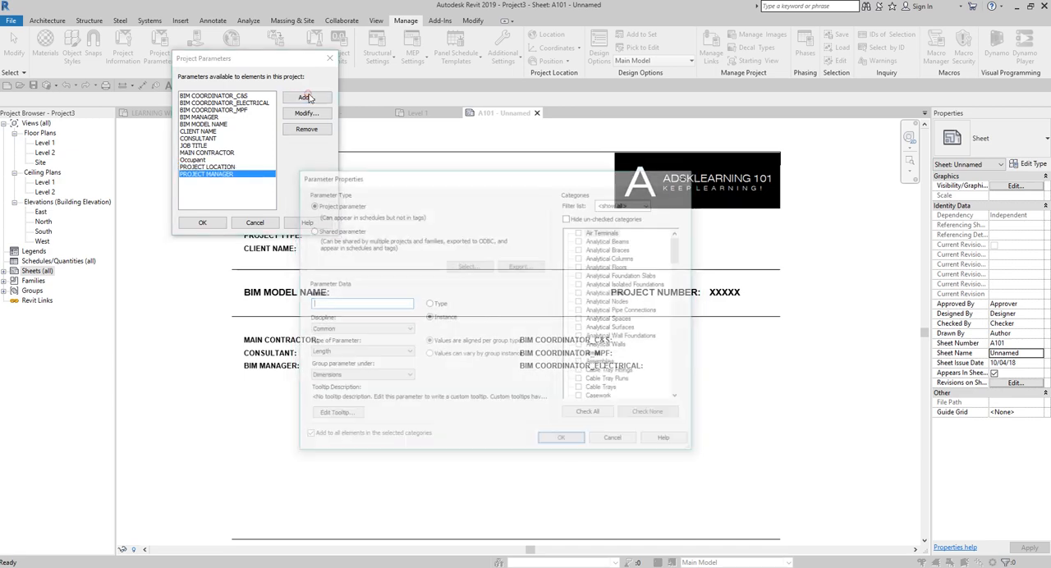
{"action": "left_click", "coordinate": [312, 230]}
{"action": "left_click", "coordinate": [467, 267]}
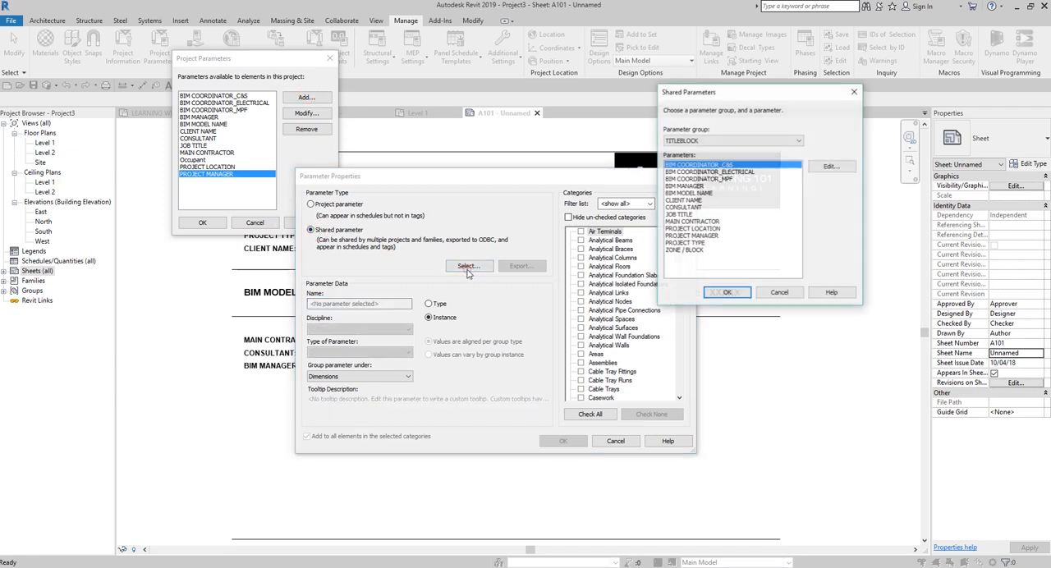
{"action": "double_click", "coordinate": [686, 250]}
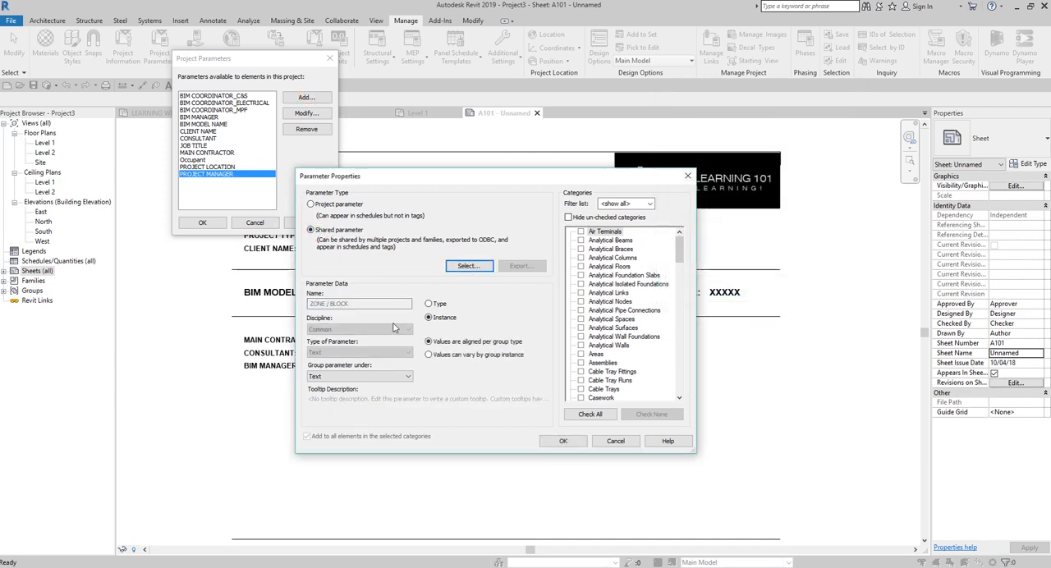
{"action": "left_click", "coordinate": [348, 376]}
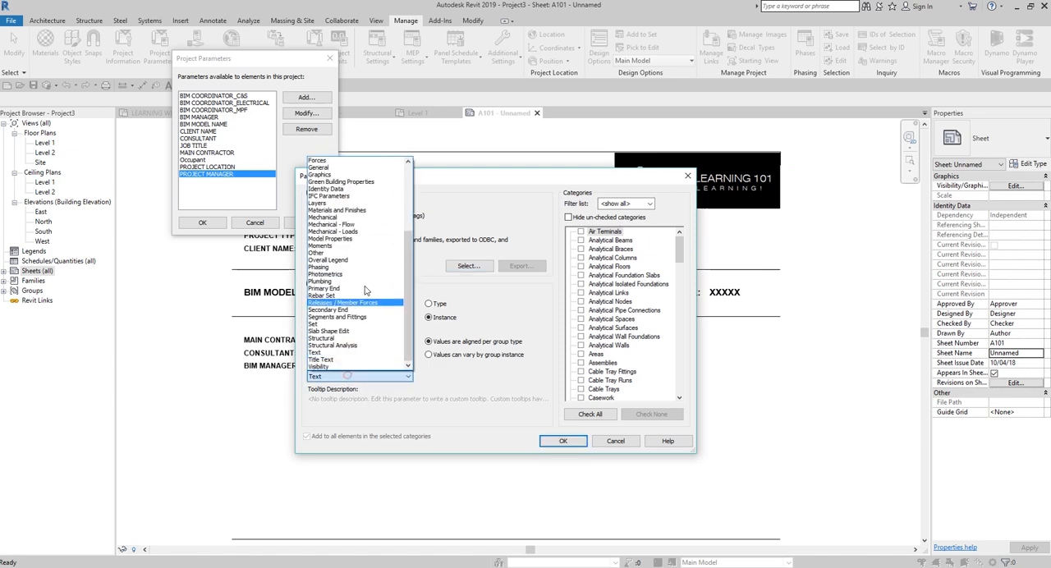
{"action": "scroll", "coordinate": [347, 375], "scroll_direction": "up", "scroll_amount": 3}
{"action": "left_click", "coordinate": [321, 167]}
{"action": "left_click", "coordinate": [621, 311]}
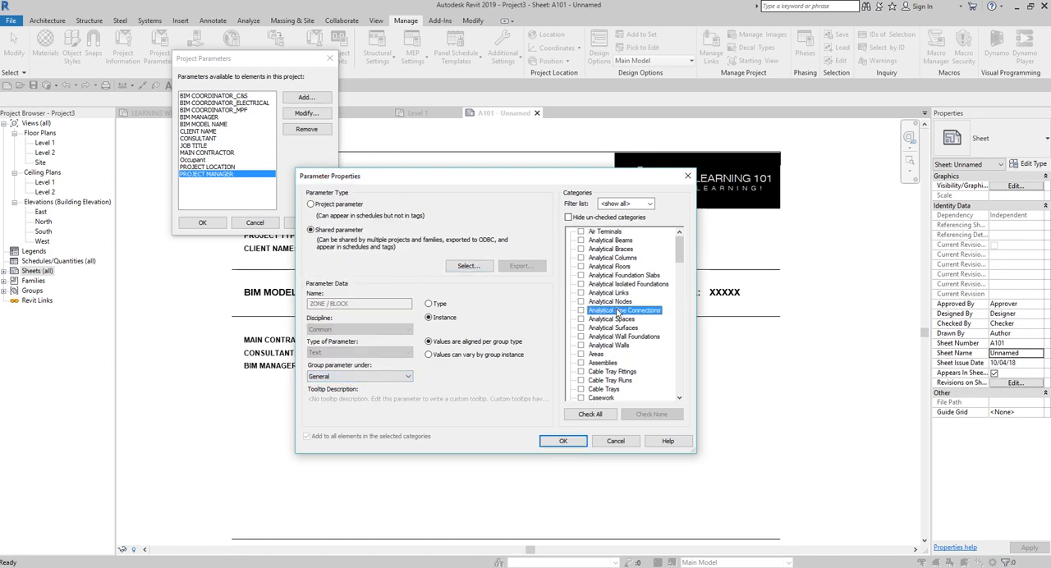
{"action": "key", "text": "s"}
{"action": "key", "text": "s"}
{"action": "key", "text": "s"}
{"action": "left_click", "coordinate": [581, 380]}
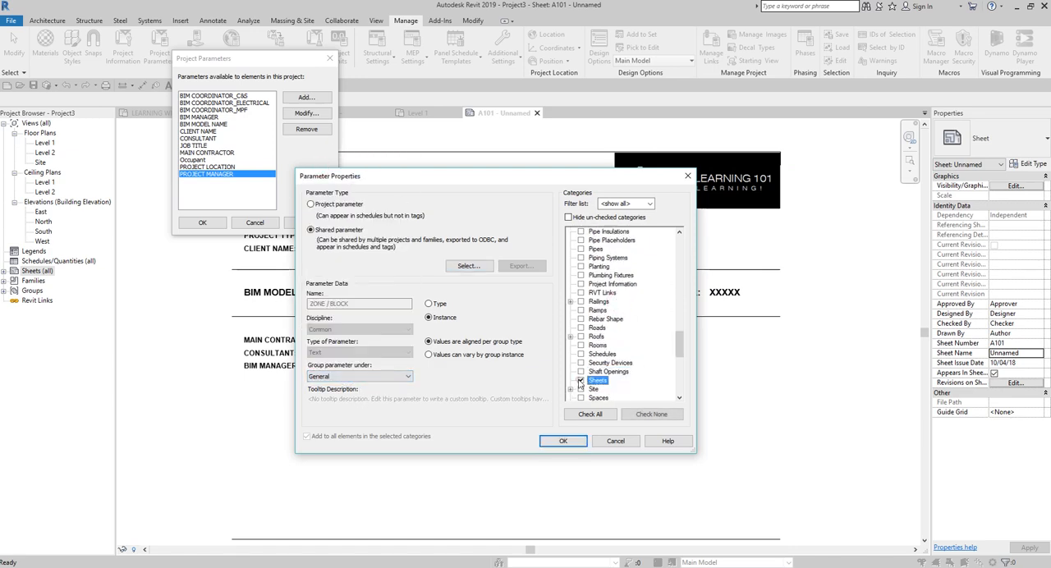
{"action": "left_click", "coordinate": [333, 375]}
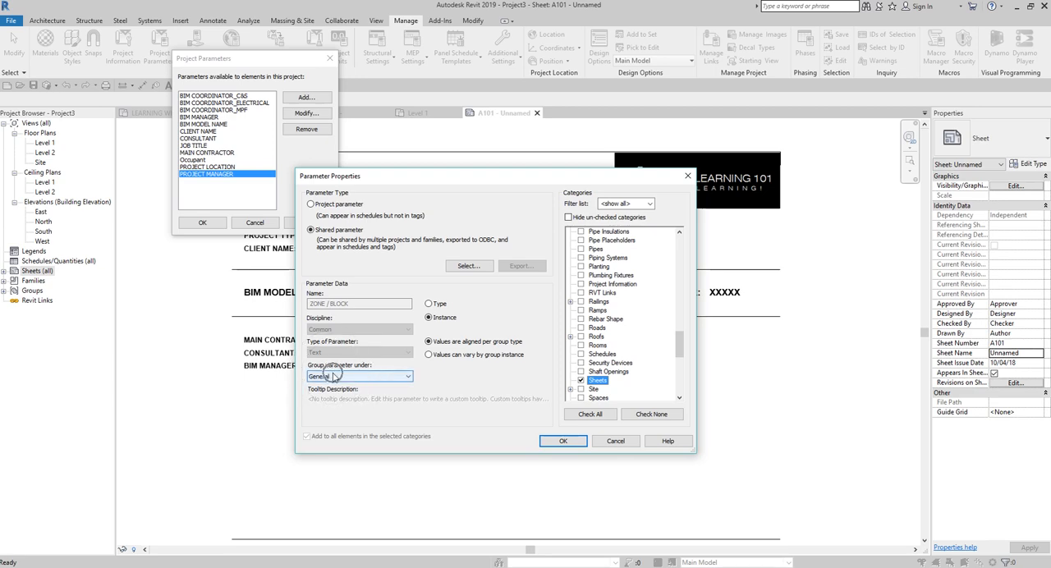
{"action": "left_click", "coordinate": [562, 441]}
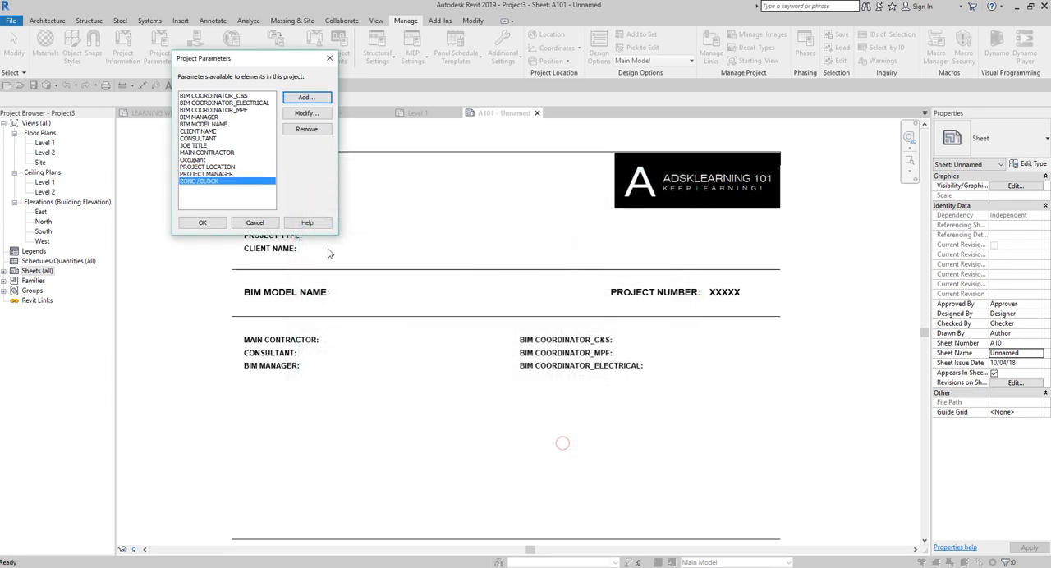
Step: Add the shared parameter PROJECT TYPE as an instance parameter under General for the Sheets category, and accept the project parameters
{"action": "left_click", "coordinate": [305, 97]}
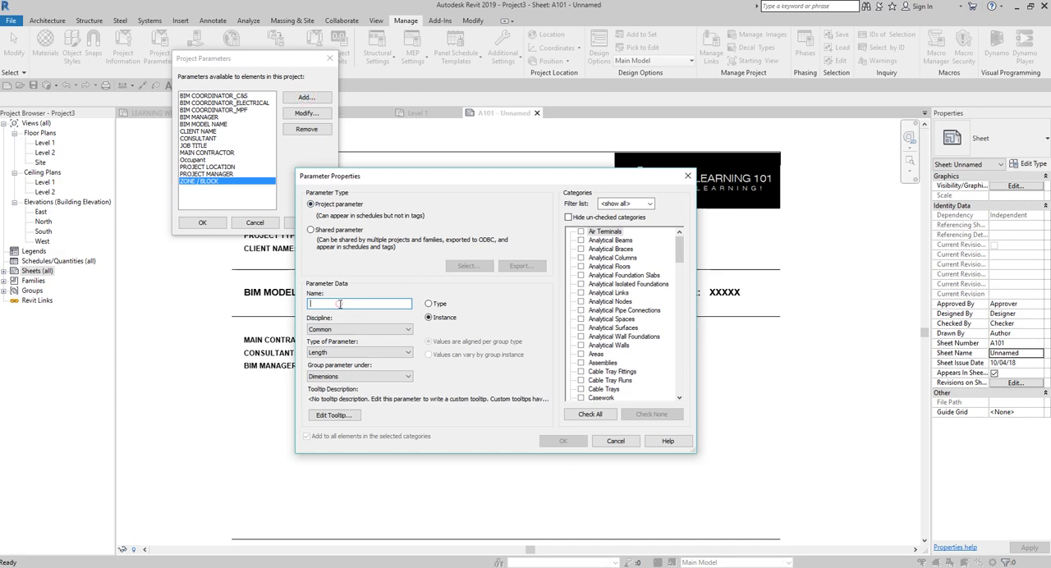
{"action": "left_click", "coordinate": [310, 230]}
{"action": "left_click", "coordinate": [465, 265]}
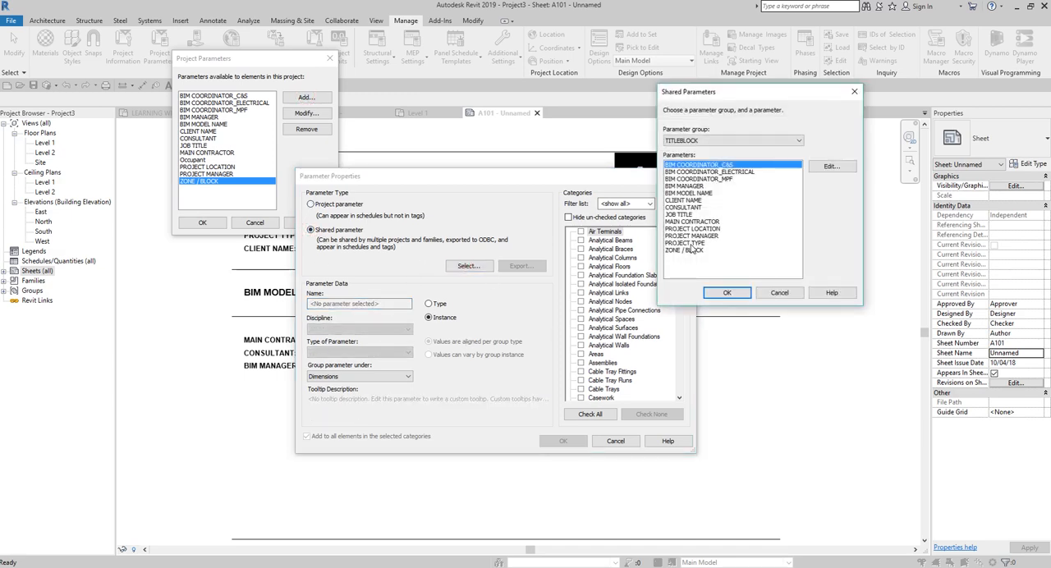
{"action": "double_click", "coordinate": [691, 245]}
{"action": "left_click", "coordinate": [359, 376]}
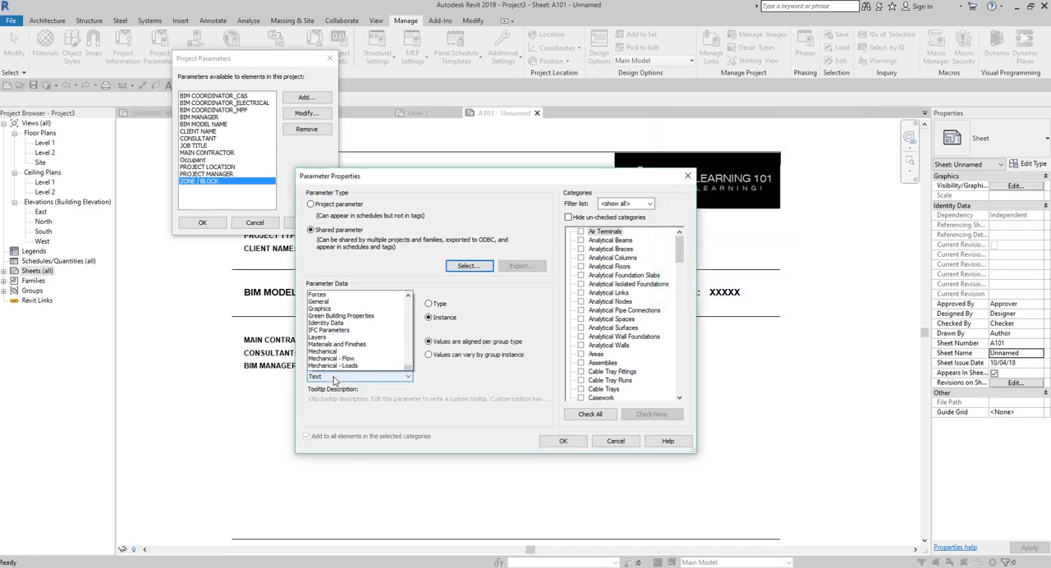
{"action": "left_click", "coordinate": [324, 168]}
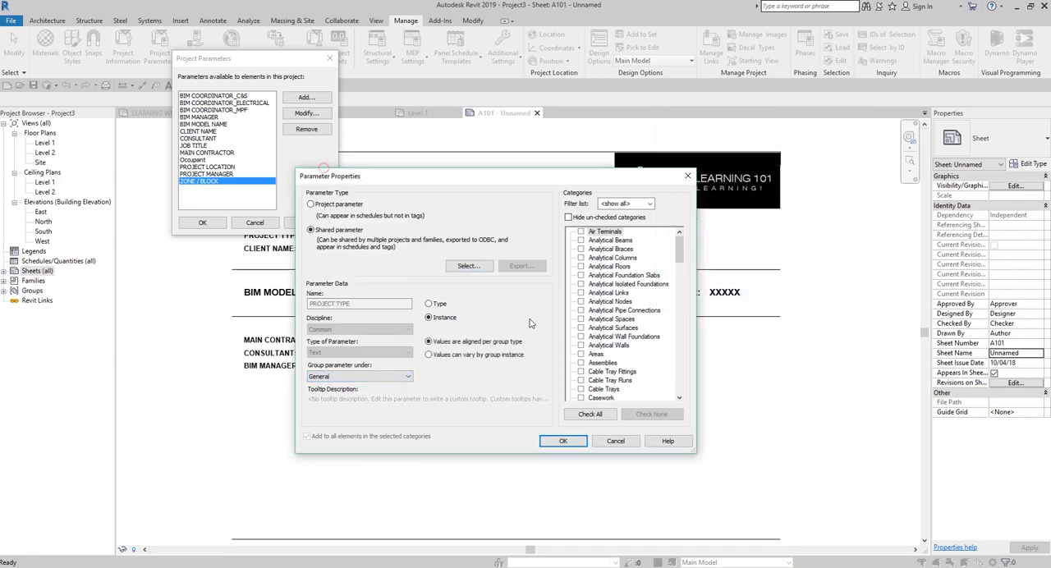
{"action": "left_click", "coordinate": [439, 319]}
{"action": "scroll", "coordinate": [613, 320], "scroll_direction": "down", "scroll_amount": 10}
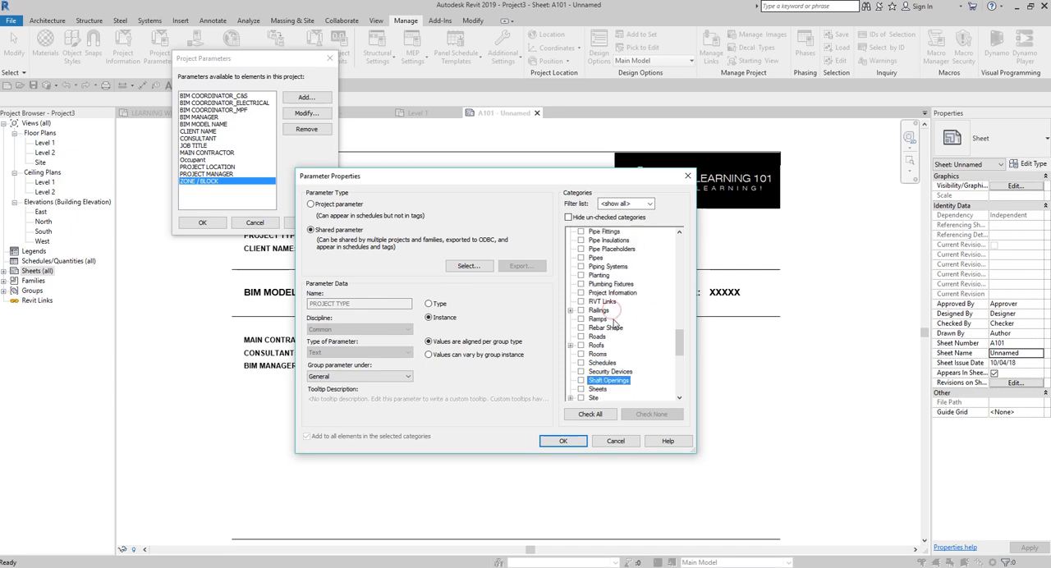
{"action": "left_click", "coordinate": [581, 389]}
{"action": "left_click", "coordinate": [564, 442]}
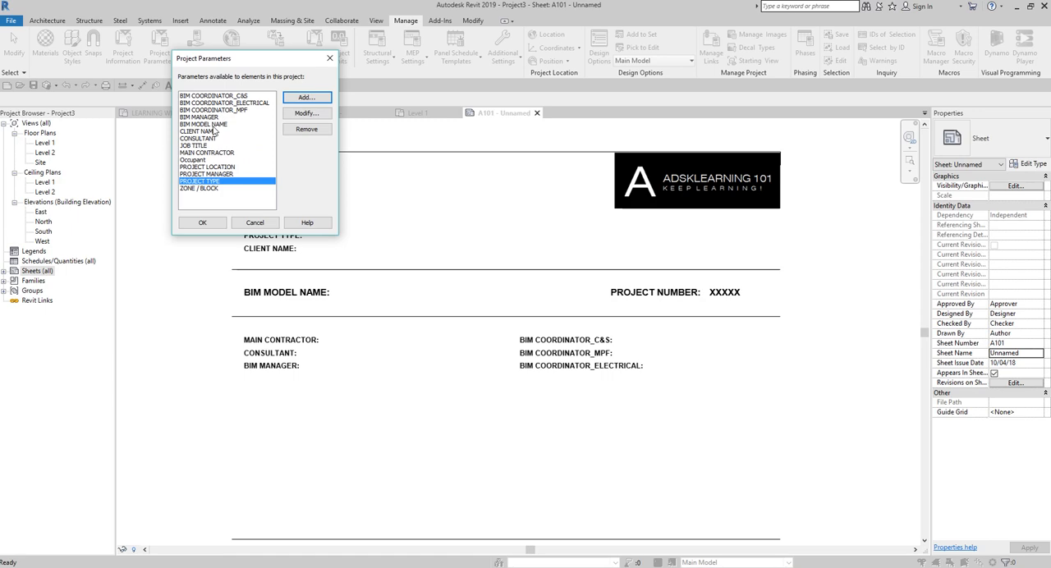
{"action": "left_click", "coordinate": [202, 223]}
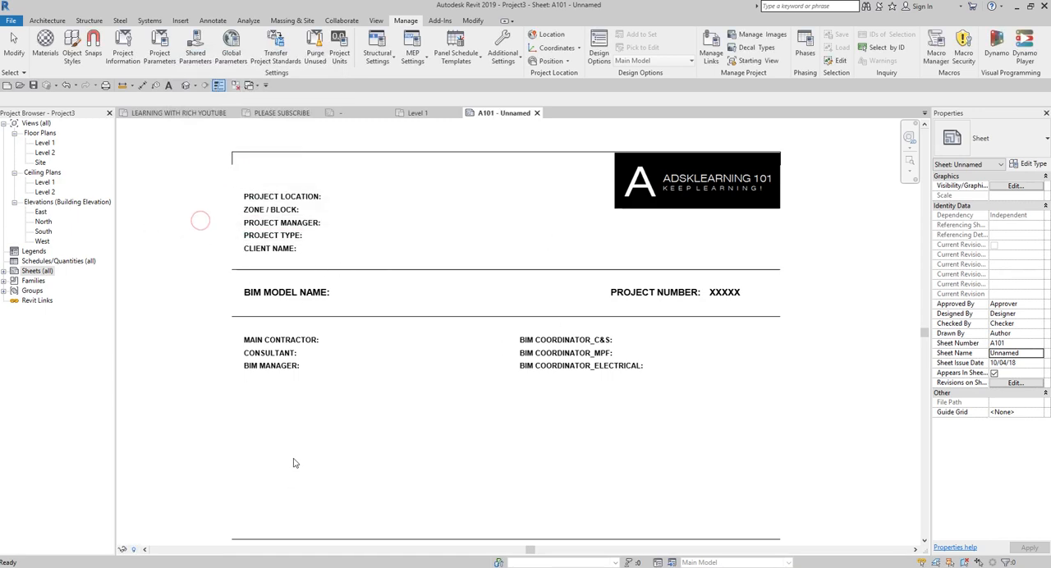
Step: Fill in the job title label of the sheet's title block with "KEY IN JOB TITLE HERE"
{"action": "left_click", "coordinate": [411, 319]}
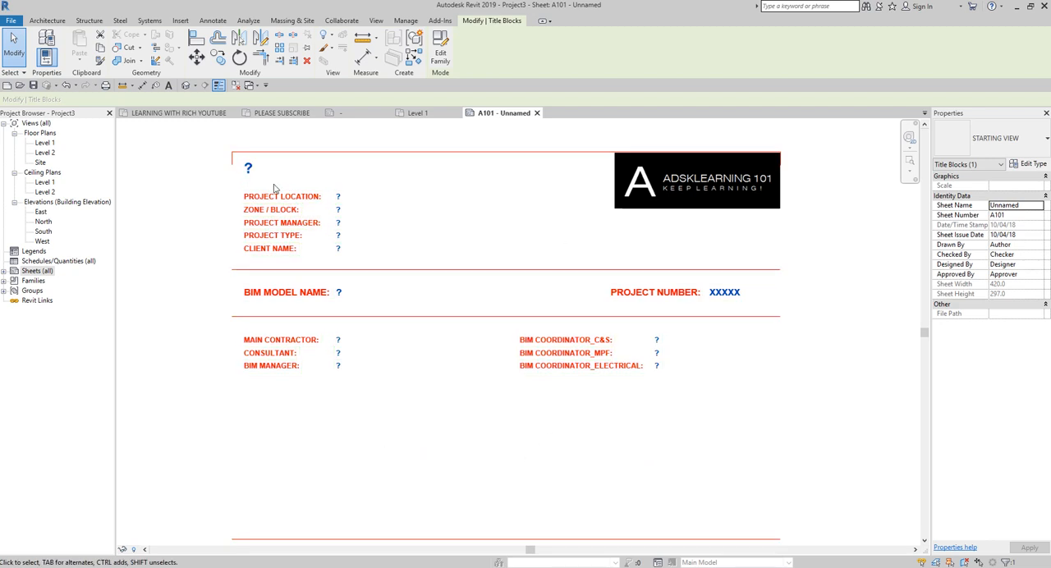
{"action": "left_click", "coordinate": [249, 169]}
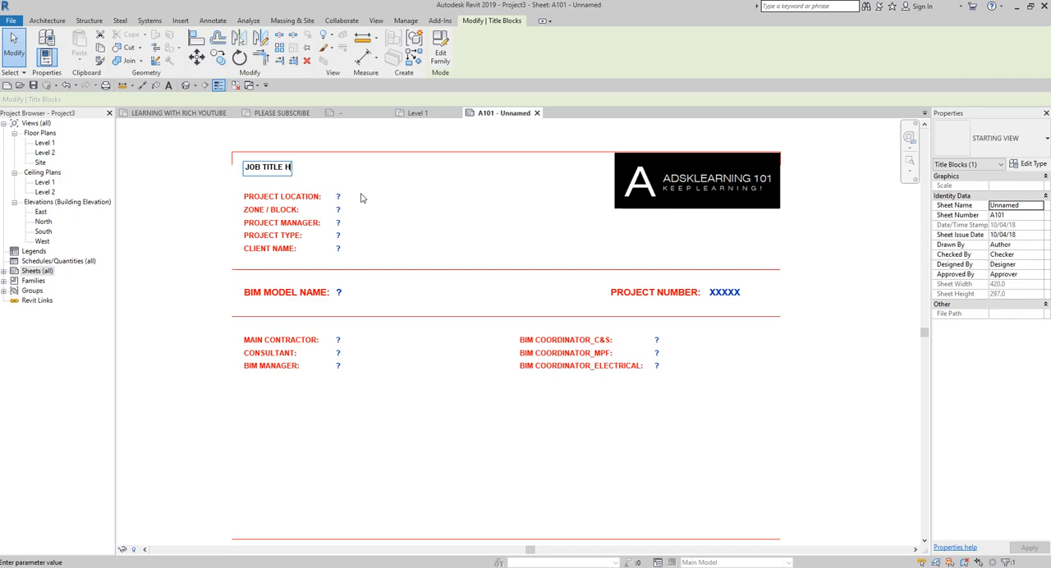
{"action": "left_click", "coordinate": [433, 511]}
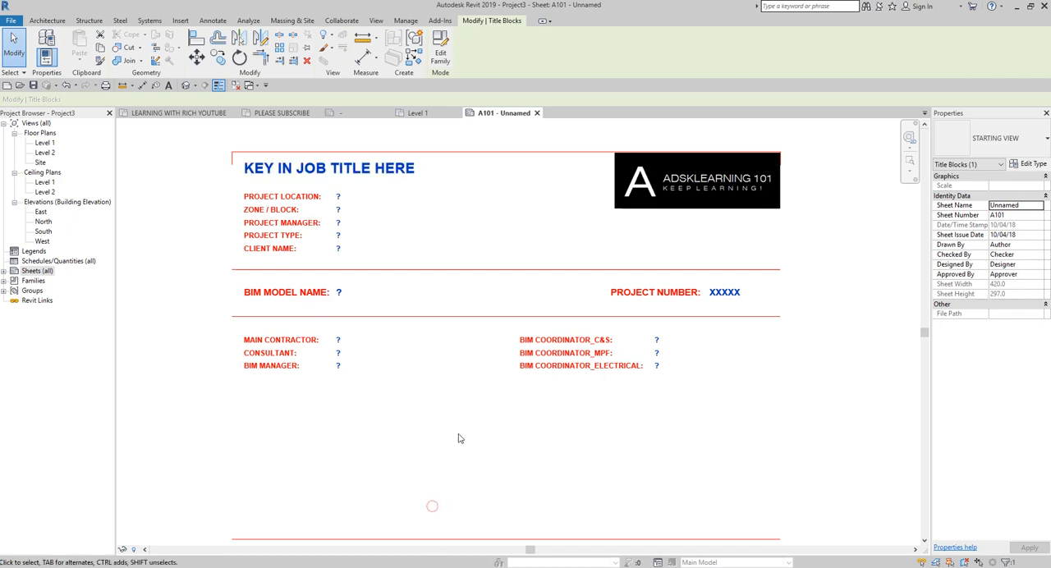
{"action": "left_click", "coordinate": [425, 446]}
Step: Set the PROJECT LOCATION and ZONE / BLOCK values in the title block to XXXXX
{"action": "left_click", "coordinate": [315, 204]}
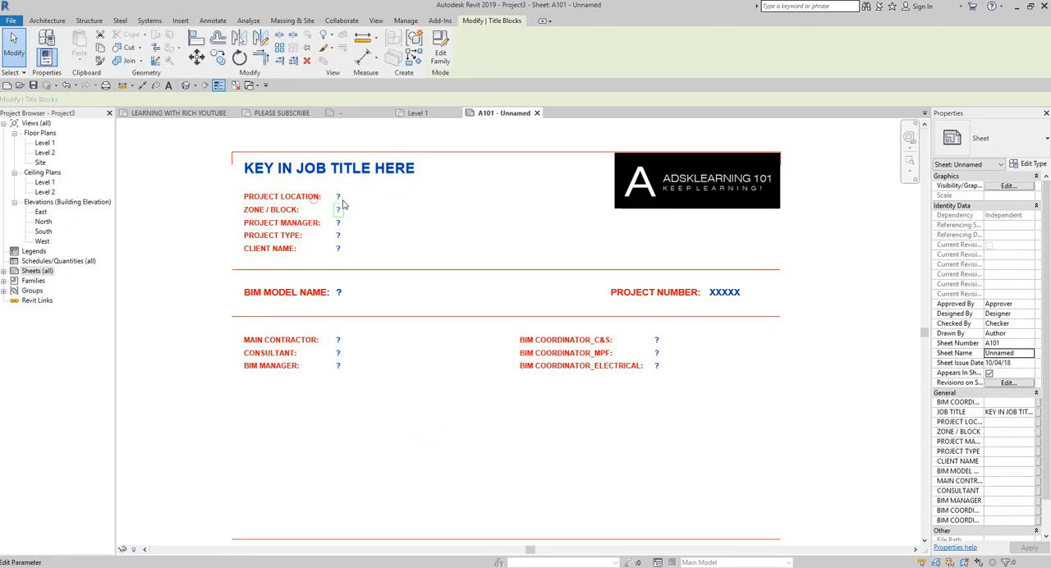
{"action": "left_click", "coordinate": [339, 198]}
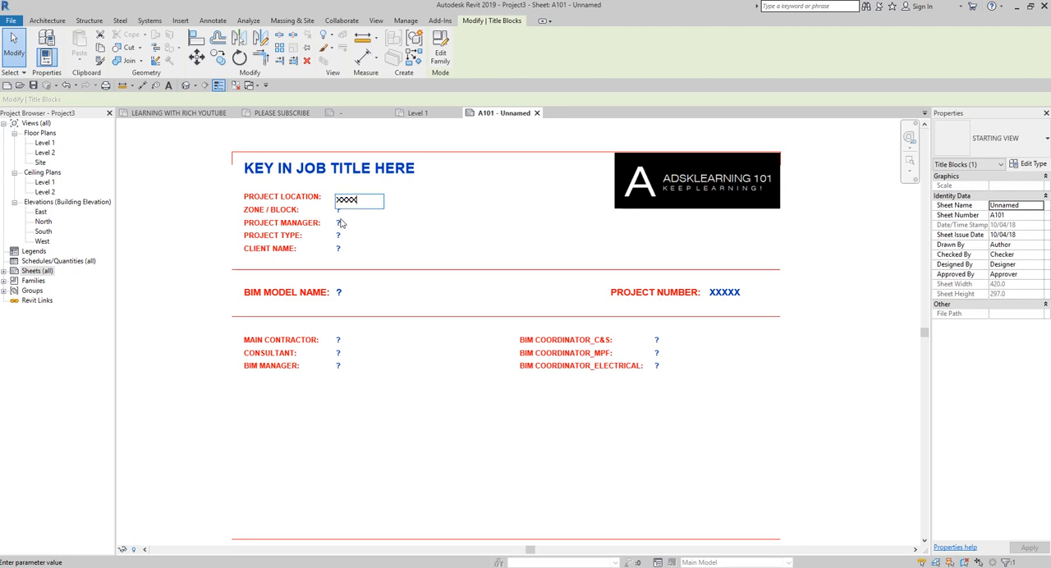
{"action": "left_click", "coordinate": [339, 211]}
{"action": "left_click", "coordinate": [340, 211]}
{"action": "type", "text": "XX"}
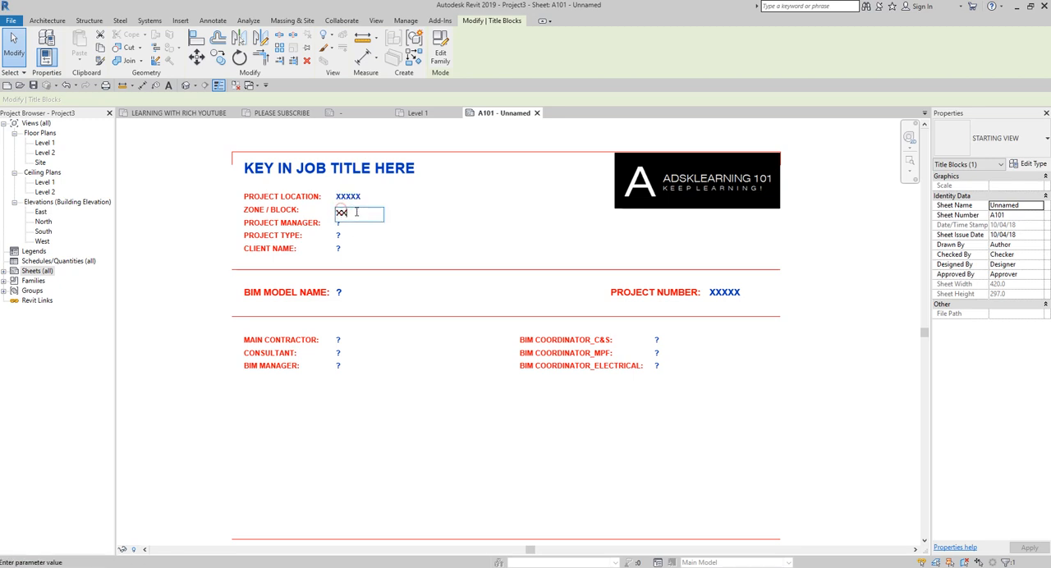
{"action": "type", "text": "XXX"}
Step: Enter XXXXX as the PROJECT MANAGER, PROJECT TYPE and CLIENT NAME values in the title block
{"action": "left_click", "coordinate": [338, 224]}
{"action": "left_click", "coordinate": [338, 223]}
{"action": "type", "text": "XX"}
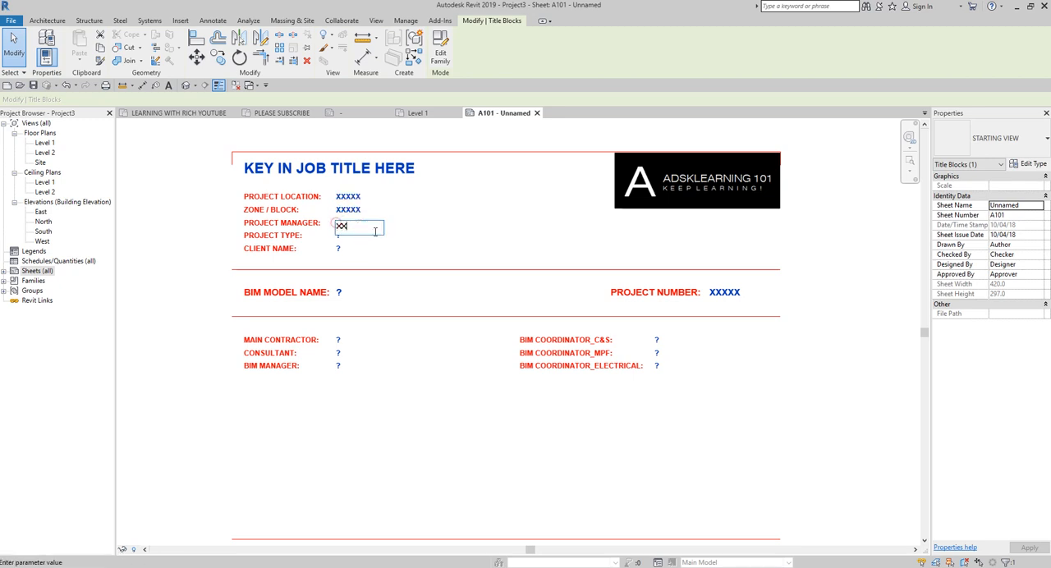
{"action": "left_click", "coordinate": [343, 238]}
{"action": "left_click", "coordinate": [355, 238]}
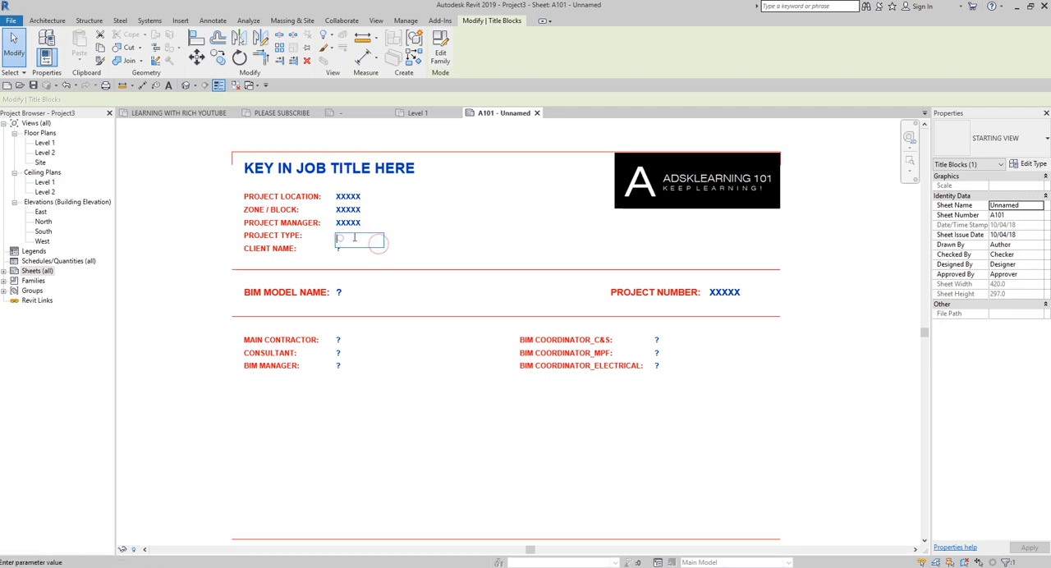
{"action": "left_click", "coordinate": [359, 255]}
{"action": "left_click", "coordinate": [360, 254]}
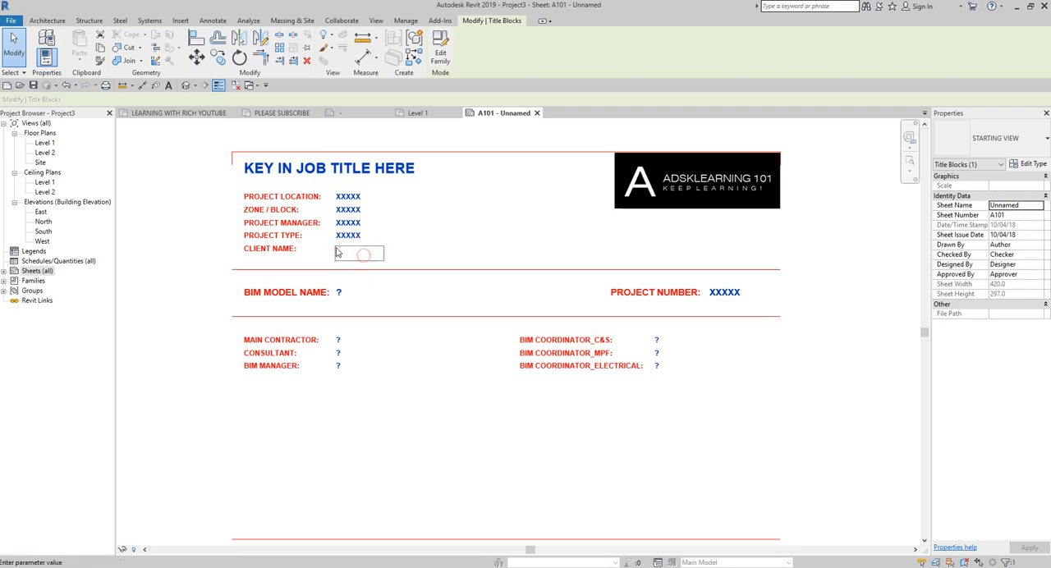
{"action": "type", "text": "XXXXX"}
Step: Set the BIM MODEL NAME value in the title block to XXXXX
{"action": "left_click", "coordinate": [375, 294]}
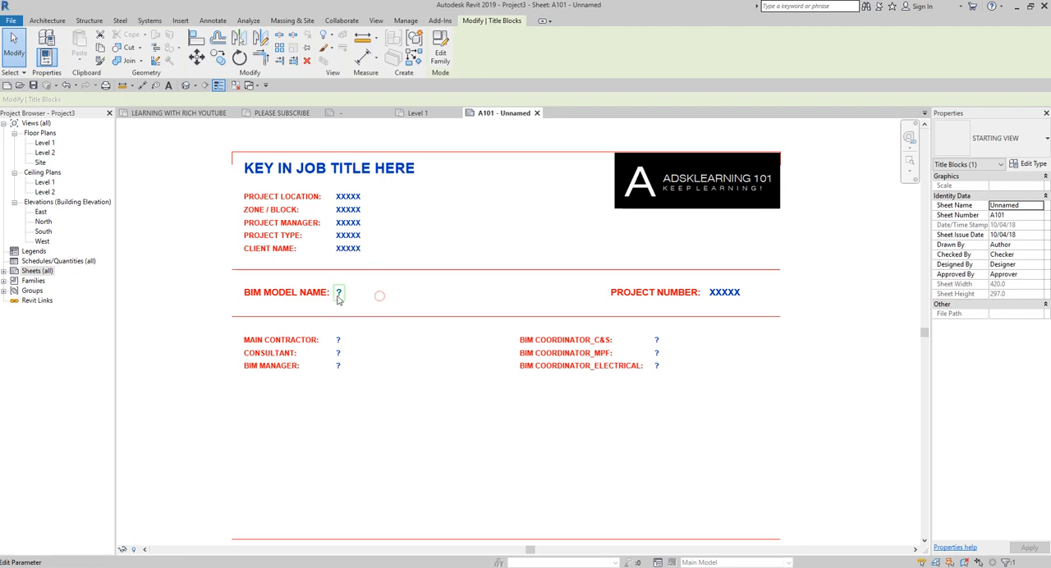
{"action": "left_click", "coordinate": [366, 296]}
{"action": "type", "text": "XXXXX"}
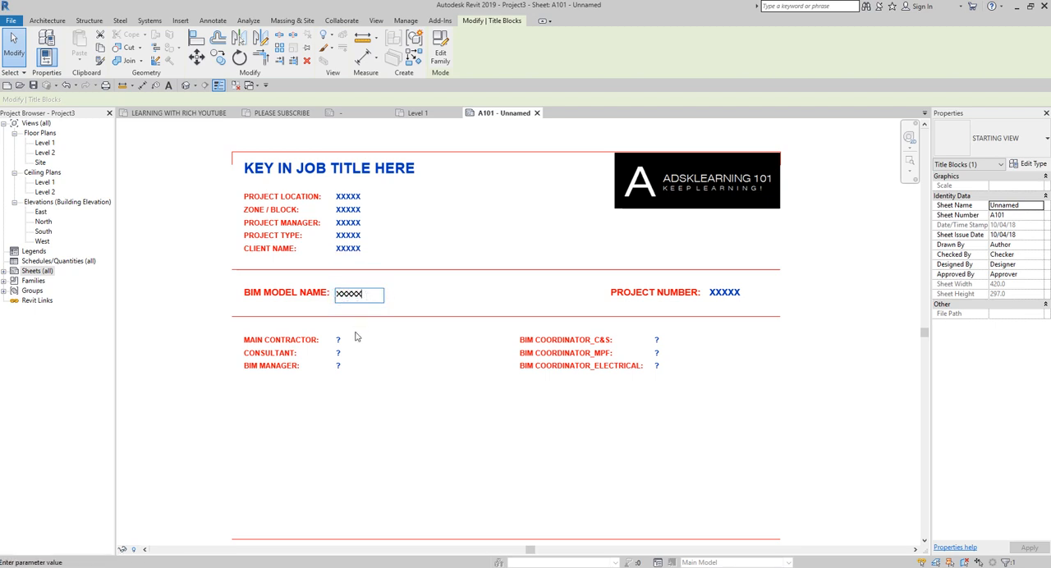
Step: Enter XXXXX as the MAIN CONTRACTOR, CONSULTANT and BIM MANAGER values in the title block
{"action": "left_click", "coordinate": [341, 338]}
{"action": "left_click", "coordinate": [341, 339]}
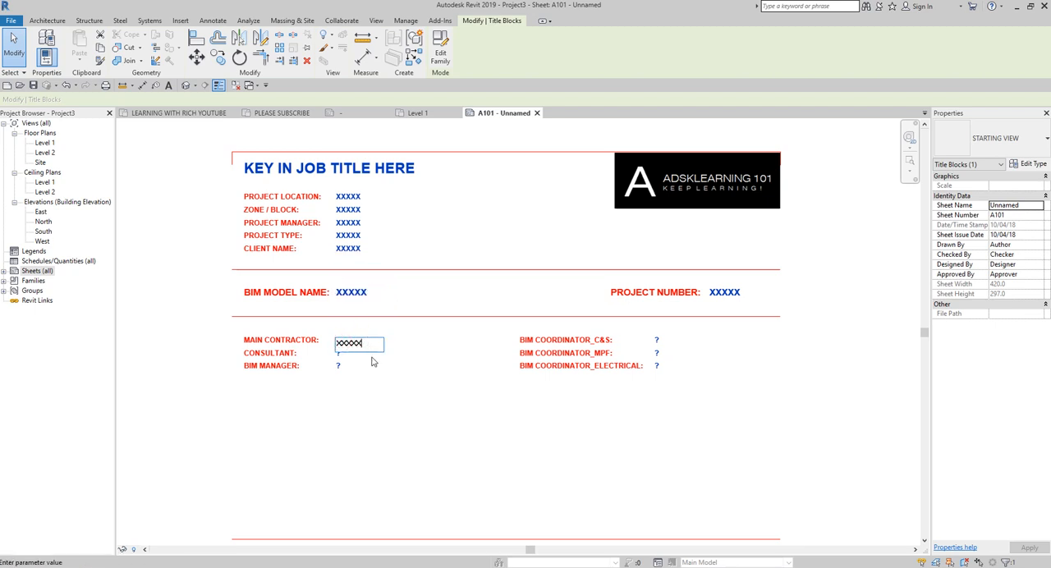
{"action": "left_click", "coordinate": [339, 354]}
{"action": "left_click", "coordinate": [339, 354]}
{"action": "type", "text": "XXXXX"}
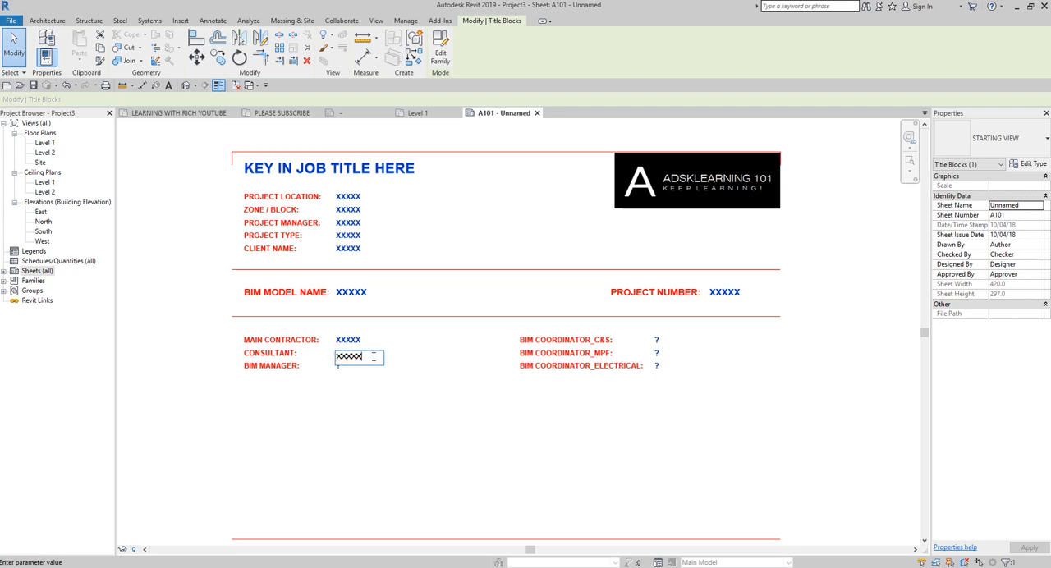
{"action": "left_click", "coordinate": [338, 366]}
{"action": "left_click", "coordinate": [338, 367]}
{"action": "type", "text": "XXXXX"}
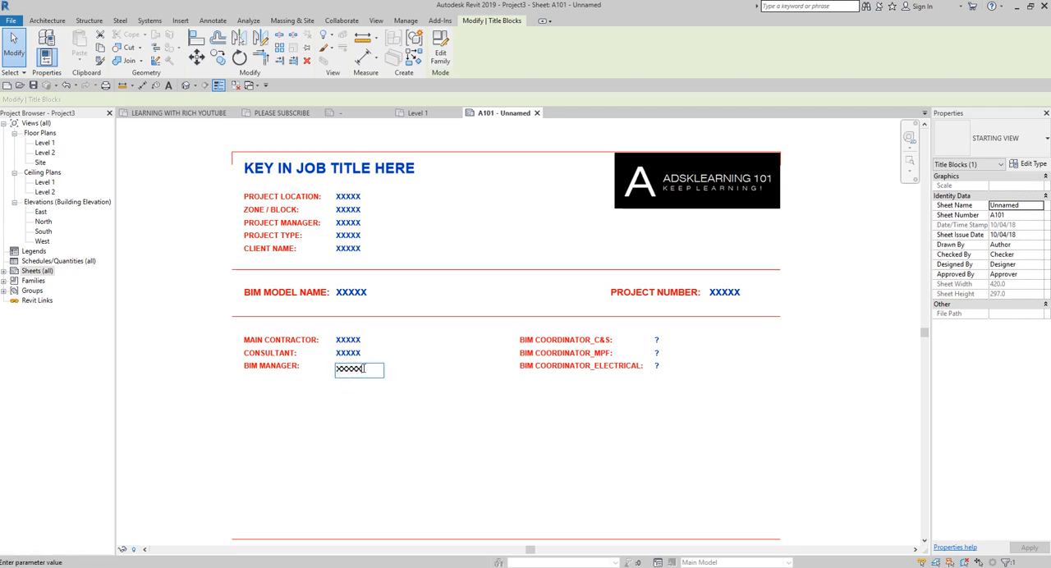
{"action": "left_click", "coordinate": [518, 403]}
Step: Set the BIM COORDINATOR_C&S and BIM COORDINATOR_MPF values in the title block to XXXXX
{"action": "left_click", "coordinate": [656, 339]}
{"action": "type", "text": "X"}
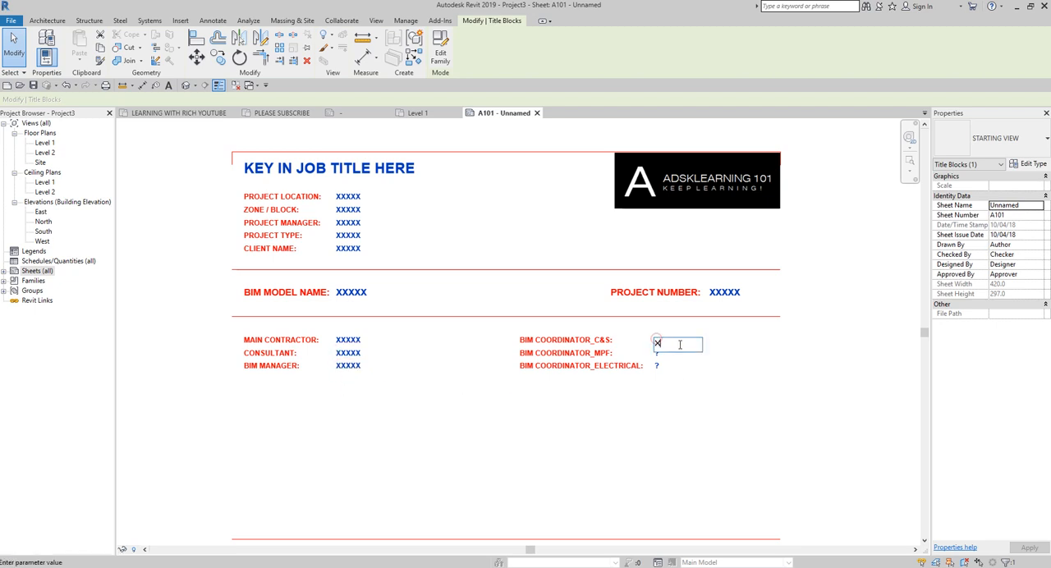
{"action": "type", "text": "XXXX"}
{"action": "left_click", "coordinate": [656, 353]}
{"action": "left_click", "coordinate": [656, 354]}
Step: Try to set the BIM COORDINATOR_ELECTRICAL value in the title block to XXXXX
{"action": "type", "text": "XXXXX"}
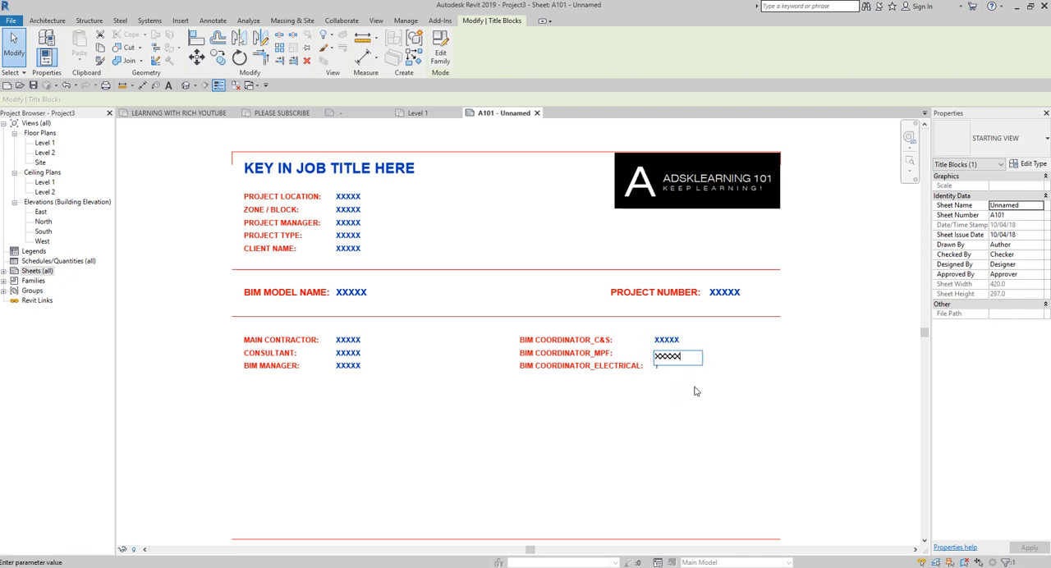
{"action": "left_click", "coordinate": [656, 366]}
{"action": "left_click", "coordinate": [656, 367]}
{"action": "type", "text": "XXXX"}
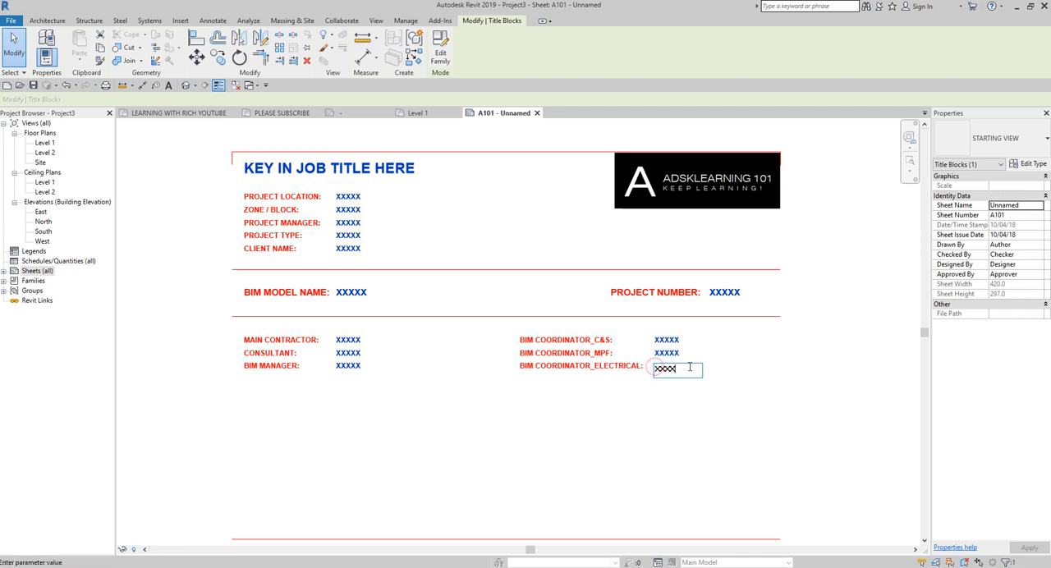
{"action": "type", "text": "X"}
{"action": "left_click", "coordinate": [687, 419]}
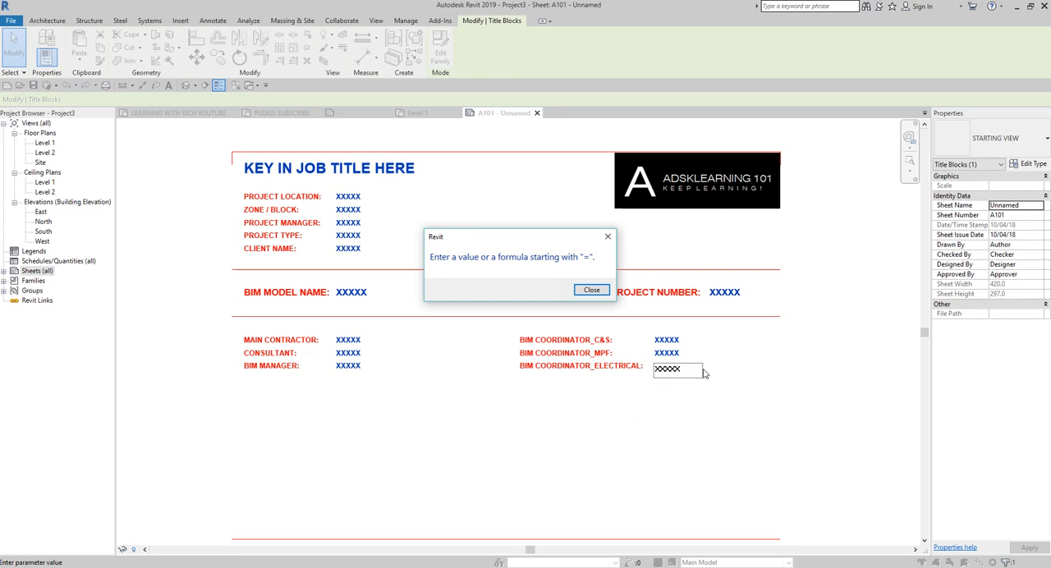
{"action": "left_click", "coordinate": [591, 289]}
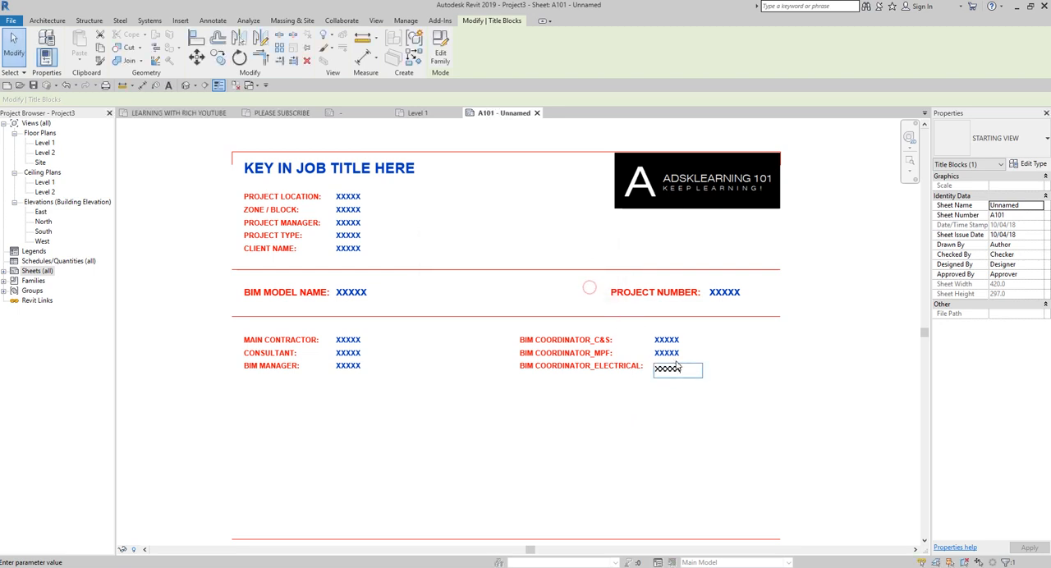
{"action": "left_click", "coordinate": [657, 417]}
{"action": "left_click", "coordinate": [591, 291]}
{"action": "key", "text": "Escape"}
Step: Retry entering XXXXX for BIM COORDINATOR_ELECTRICAL, dismiss the alerts and clear the entry
{"action": "left_click", "coordinate": [657, 366]}
{"action": "type", "text": "XXXXX"}
{"action": "left_click", "coordinate": [679, 406]}
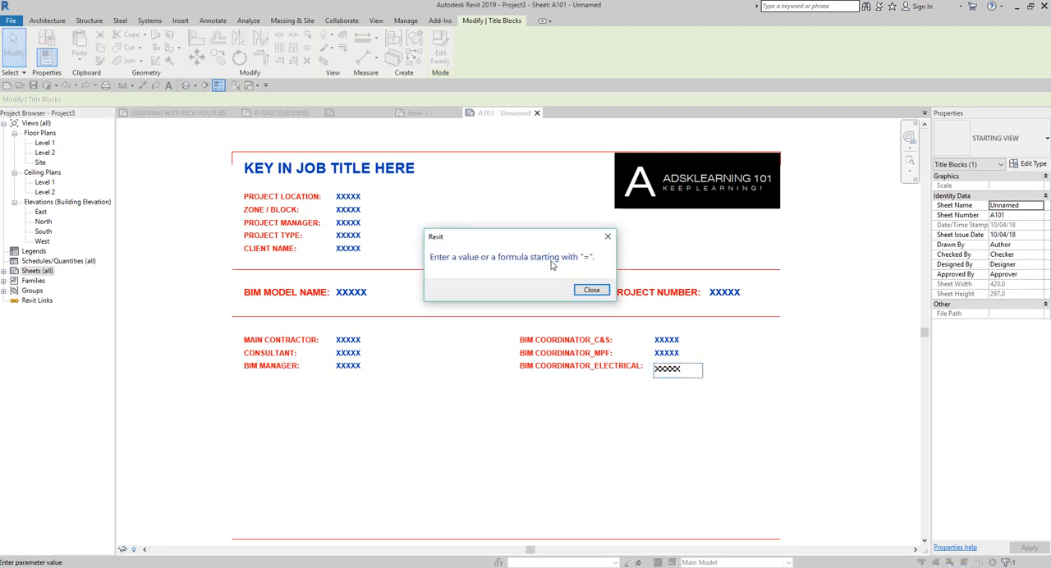
{"action": "left_click", "coordinate": [615, 367]}
{"action": "left_click", "coordinate": [604, 294]}
{"action": "left_click", "coordinate": [587, 419]}
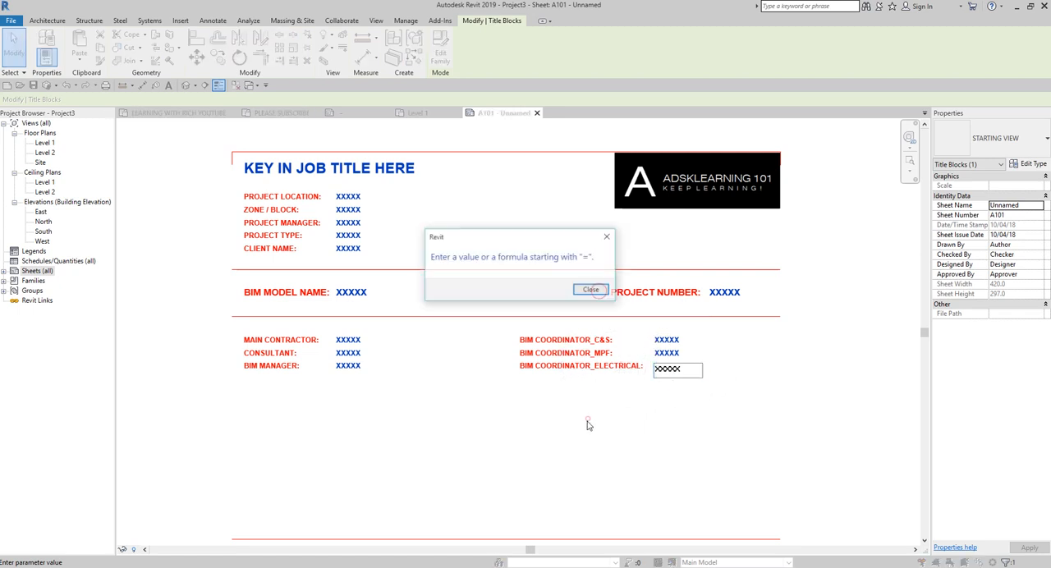
{"action": "left_click", "coordinate": [609, 238]}
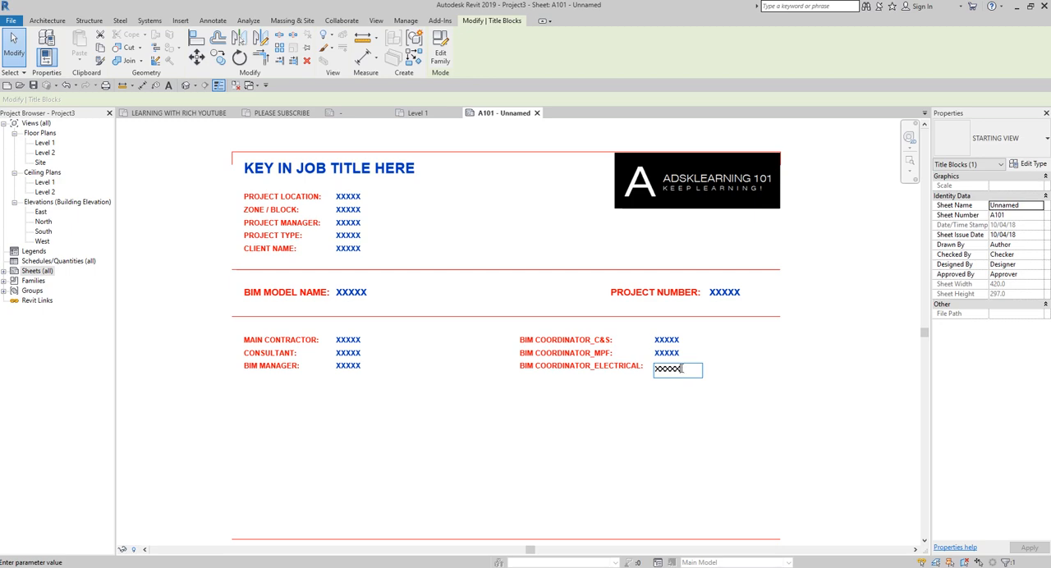
{"action": "key", "text": "BackSpace"}
{"action": "key", "text": "BackSpace"}
{"action": "key", "text": "BackSpace"}
{"action": "key", "text": "BackSpace"}
{"action": "key", "text": "BackSpace"}
{"action": "key", "text": "Return"}
{"action": "left_click", "coordinate": [650, 400]}
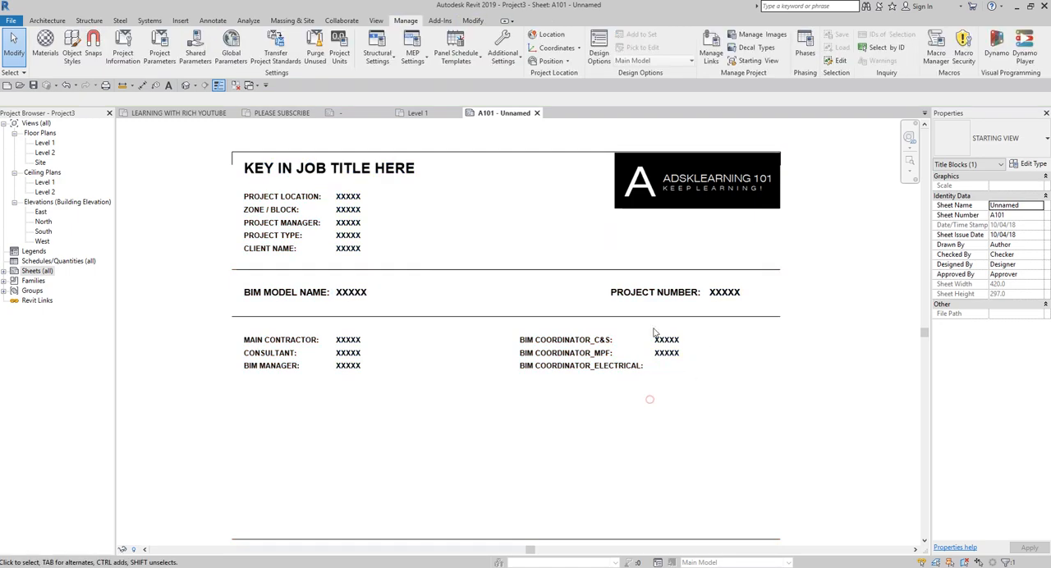
Step: Reselect the title block and try once more to enter XXXXX for BIM COORDINATOR_ELECTRICAL, cancelling the edit at the end
{"action": "left_click", "coordinate": [558, 339]}
{"action": "left_click", "coordinate": [560, 349]}
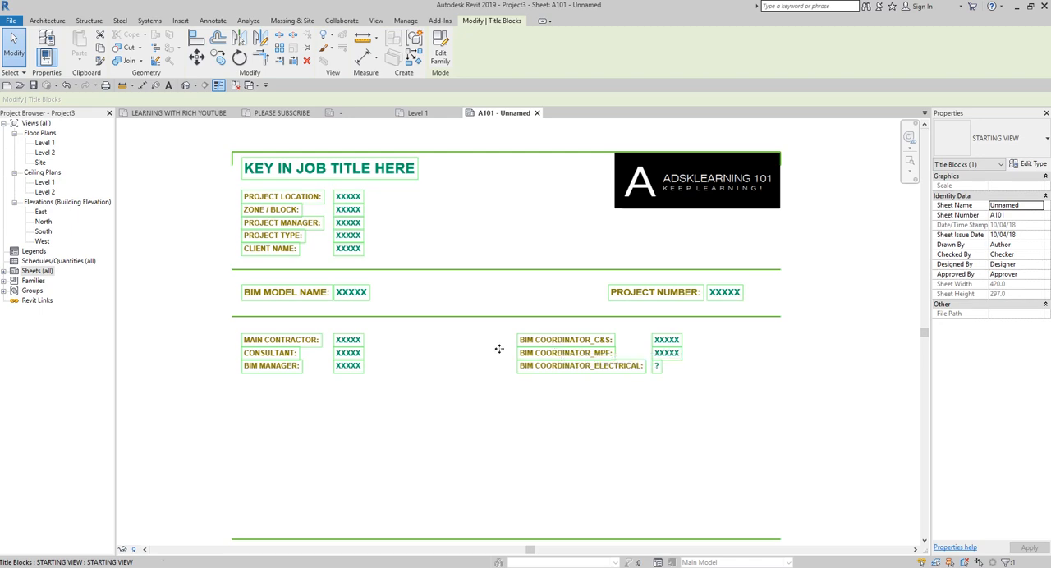
{"action": "left_click", "coordinate": [466, 222]}
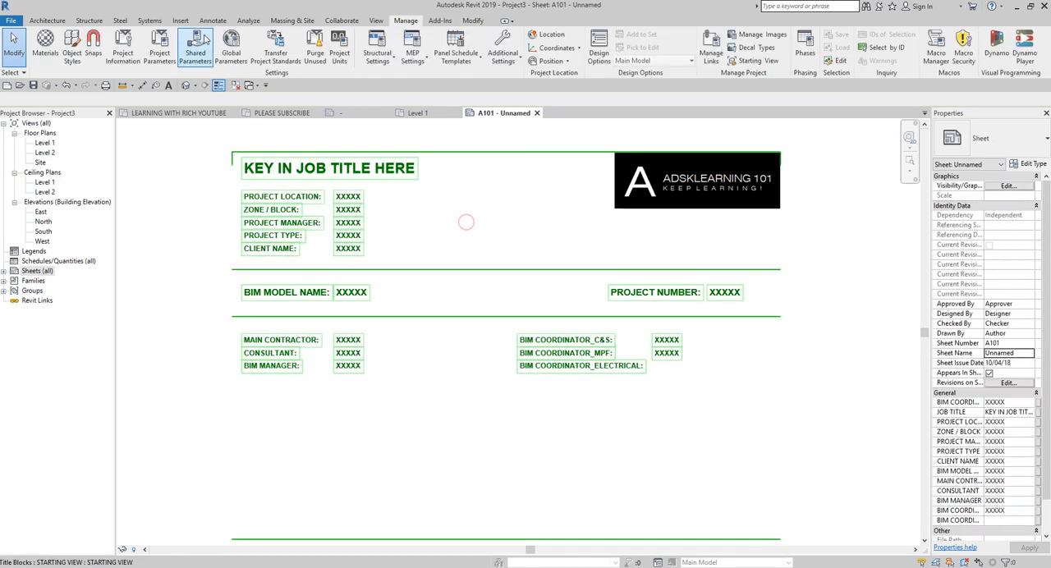
{"action": "left_click", "coordinate": [636, 369]}
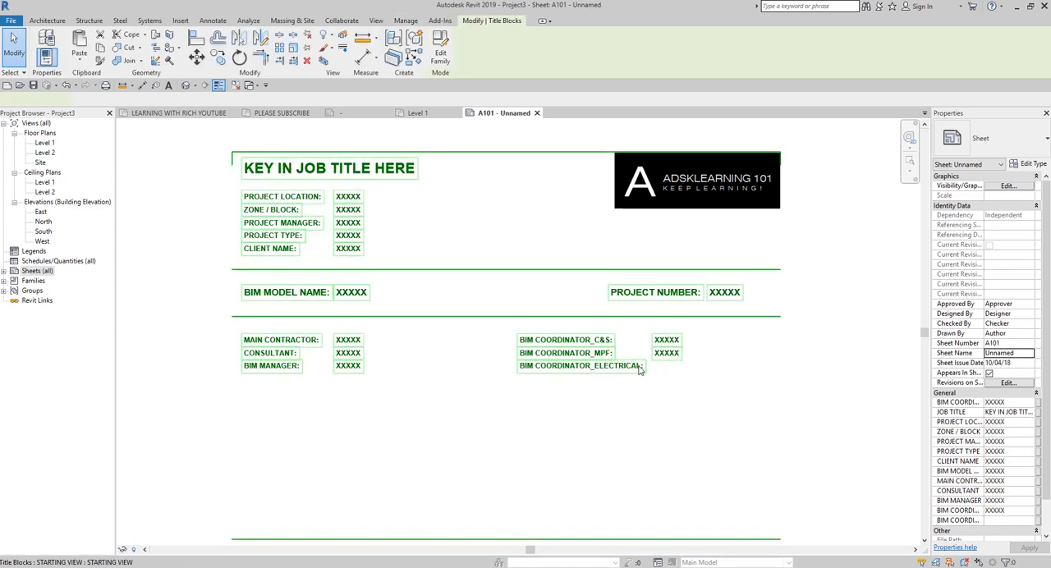
{"action": "left_click", "coordinate": [657, 371]}
{"action": "left_click", "coordinate": [661, 369]}
{"action": "type", "text": "XXXXX"}
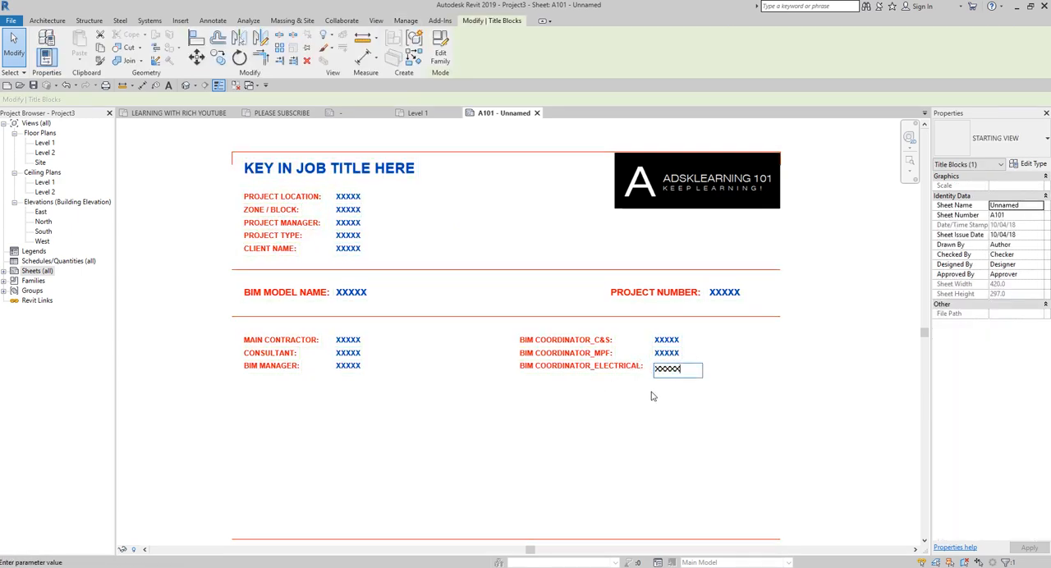
{"action": "left_click", "coordinate": [652, 396]}
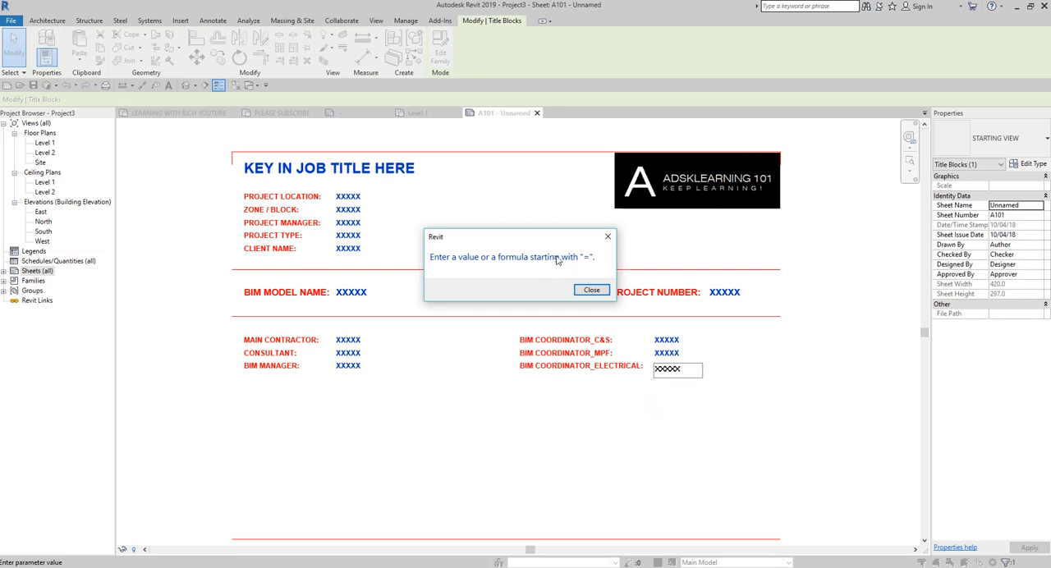
{"action": "left_click", "coordinate": [591, 290]}
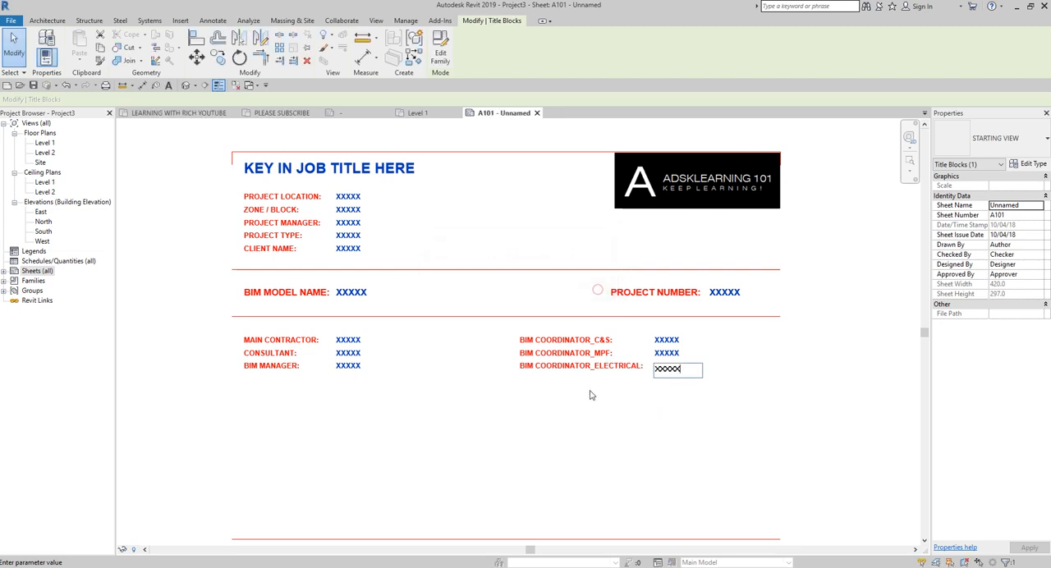
{"action": "left_click", "coordinate": [589, 400]}
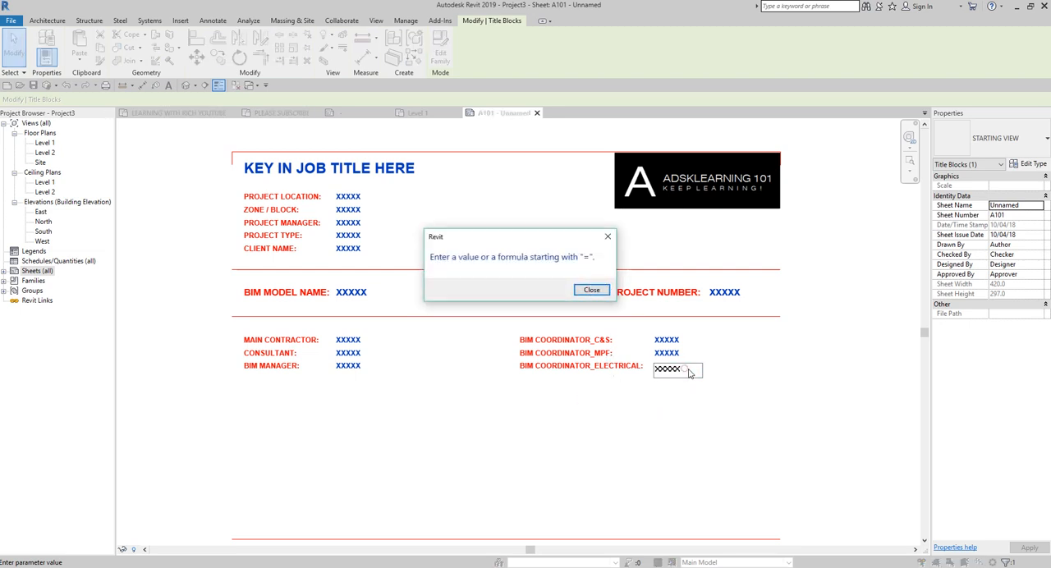
{"action": "key", "text": "Return"}
{"action": "key", "text": "Escape"}
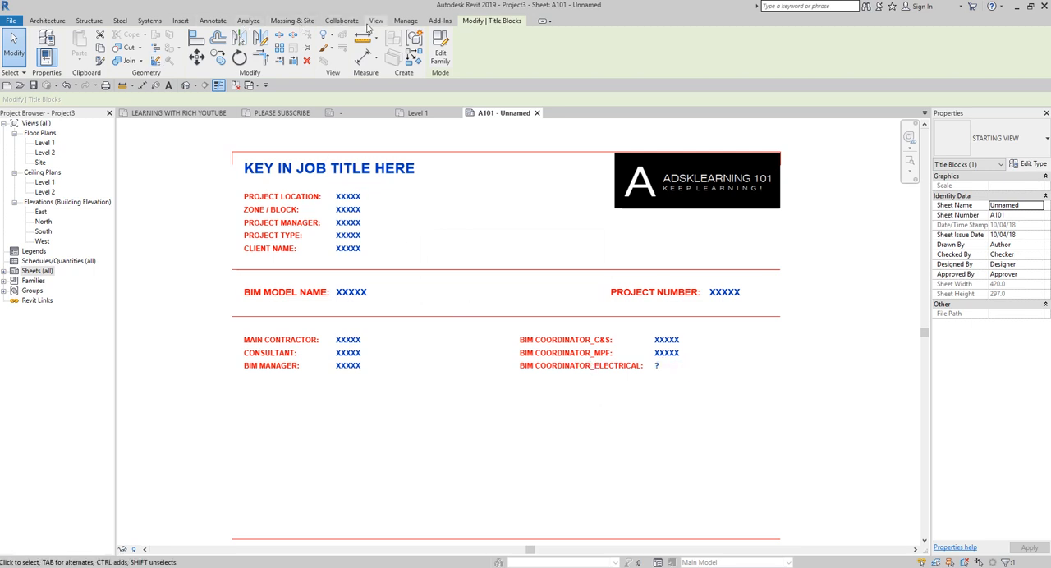
Step: Check the properties of the BIM COORDINATOR_ELECTRICAL project parameter, including its parameter type, without changing them
{"action": "left_click", "coordinate": [405, 21]}
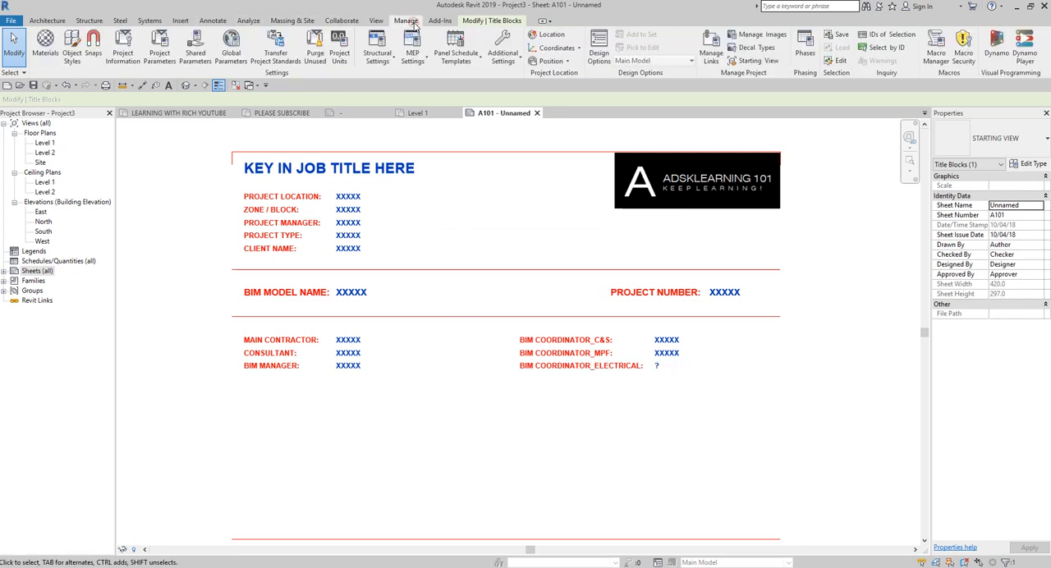
{"action": "left_click", "coordinate": [160, 51]}
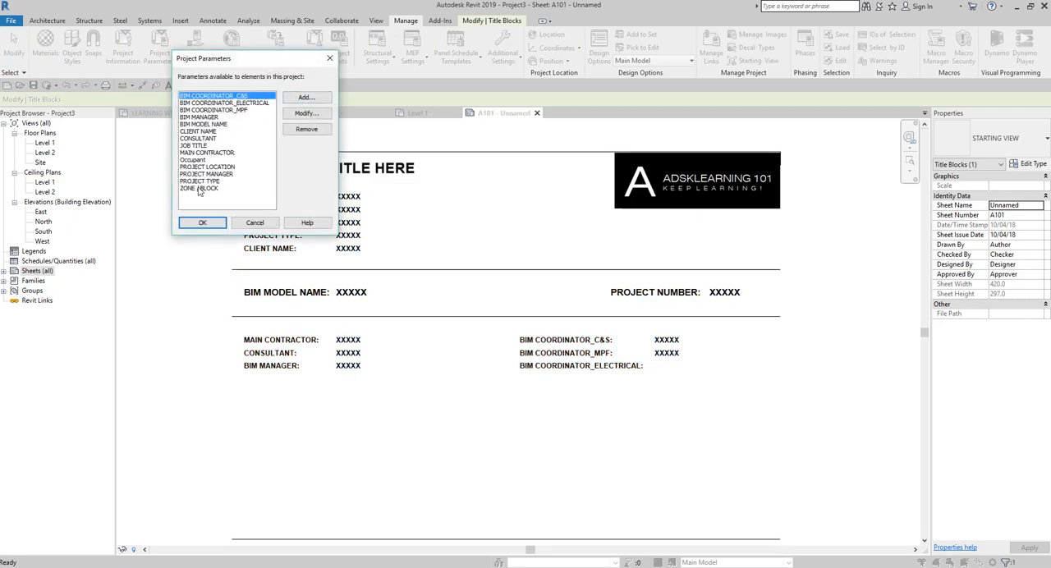
{"action": "left_click", "coordinate": [247, 102]}
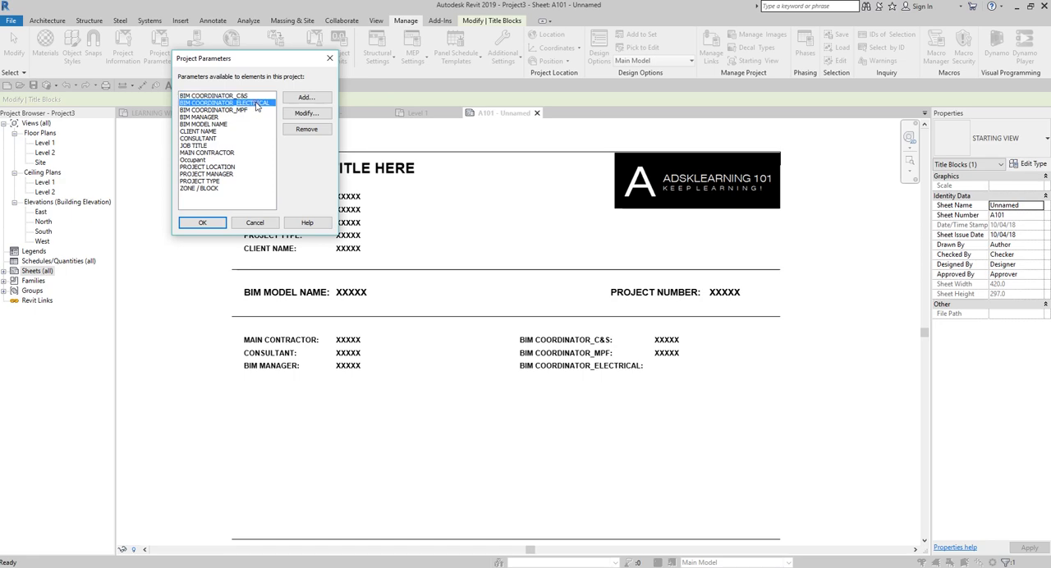
{"action": "left_click", "coordinate": [300, 115]}
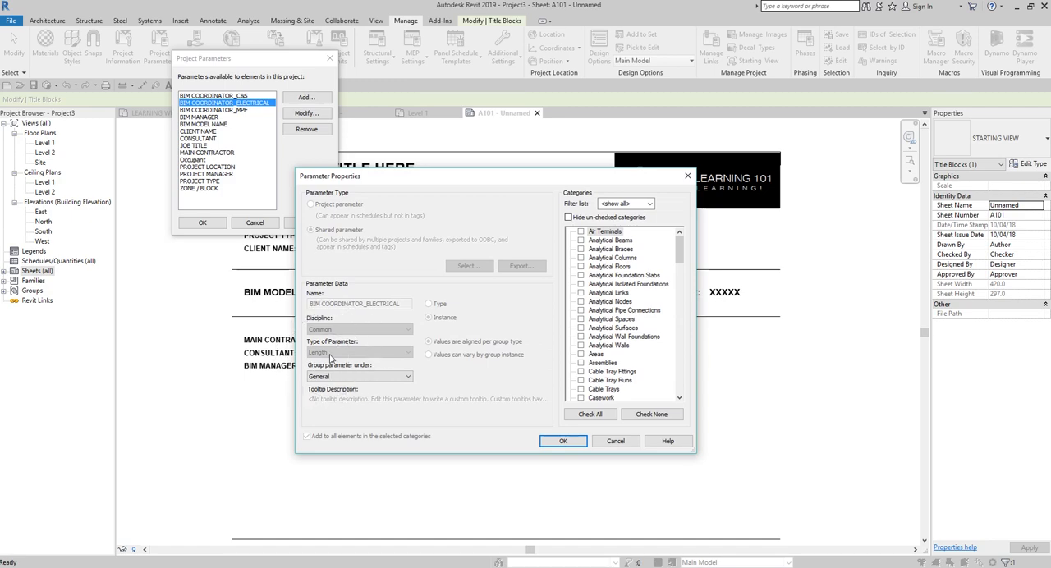
{"action": "left_click", "coordinate": [614, 442]}
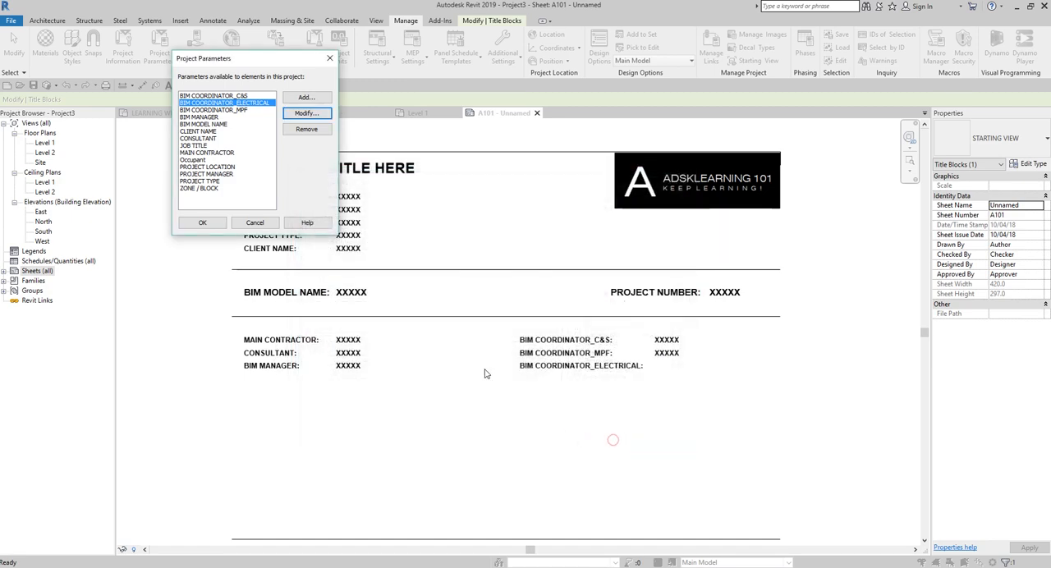
Step: Try to remove BIM COORDINATOR_ELECTRICAL from the project parameters and re-add it as a shared parameter, cancelling both dialogs at the end
{"action": "left_click", "coordinate": [295, 130]}
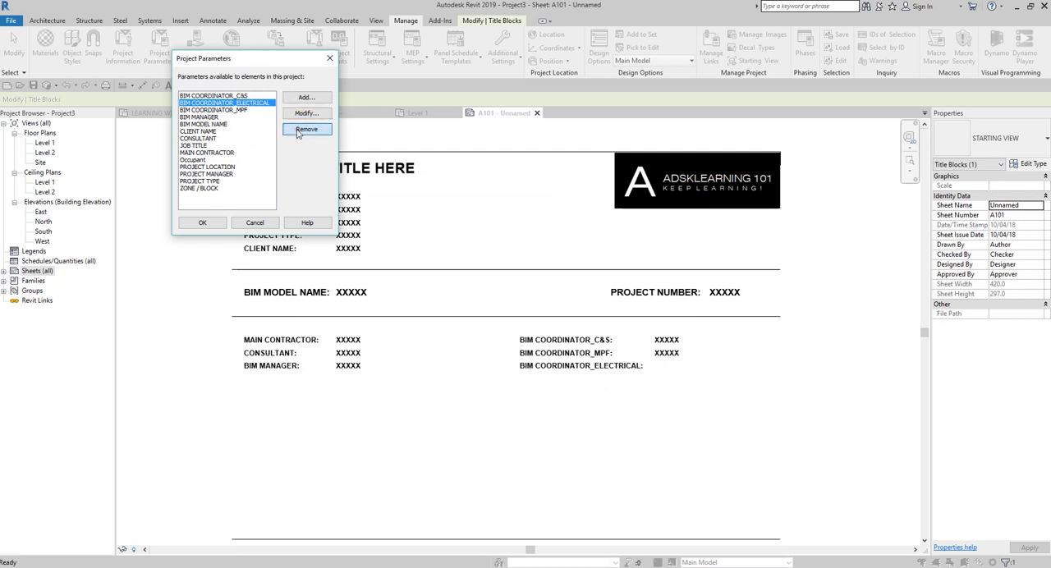
{"action": "left_click", "coordinate": [548, 310]}
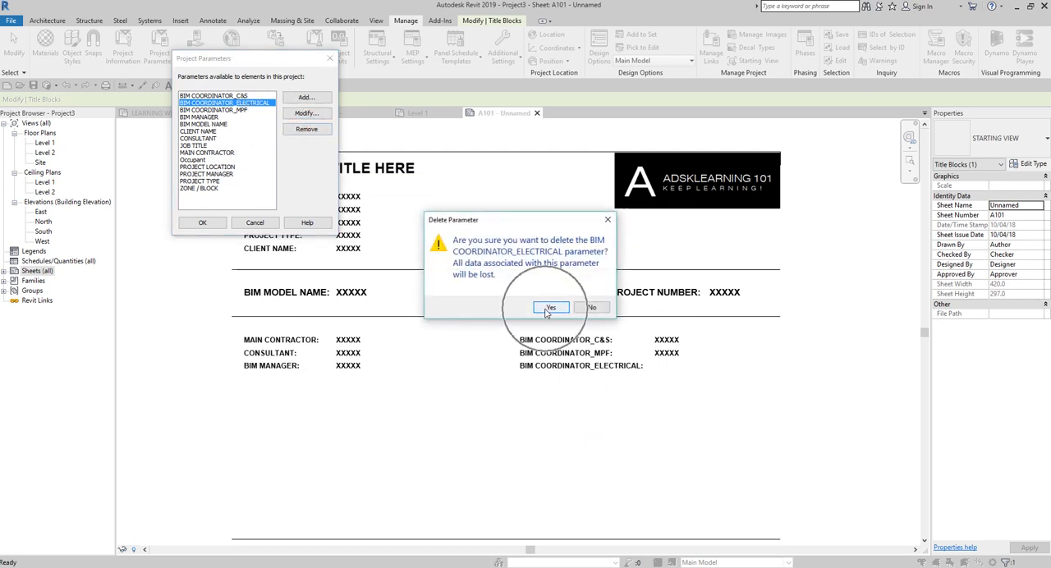
{"action": "left_click", "coordinate": [306, 97]}
{"action": "left_click", "coordinate": [311, 229]}
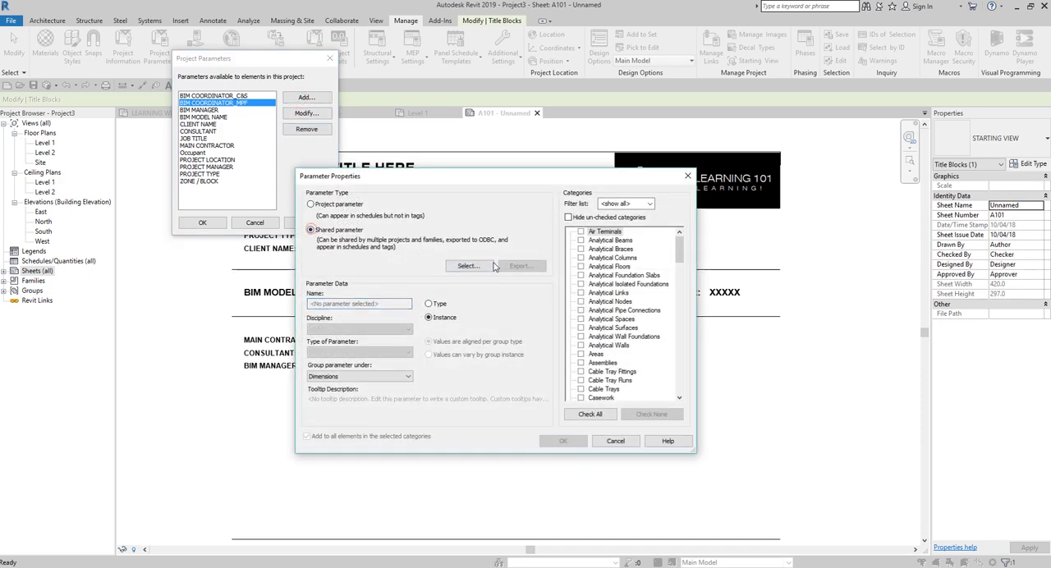
{"action": "left_click", "coordinate": [467, 265]}
{"action": "double_click", "coordinate": [698, 171]}
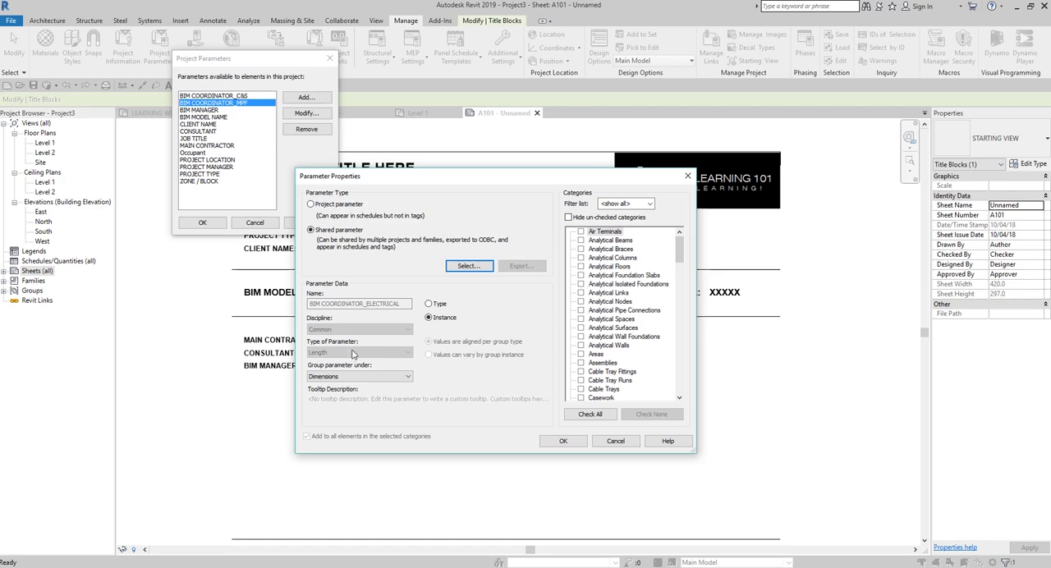
{"action": "key", "text": "ctrl"}
{"action": "key", "text": "ctrl"}
{"action": "left_click", "coordinate": [612, 442]}
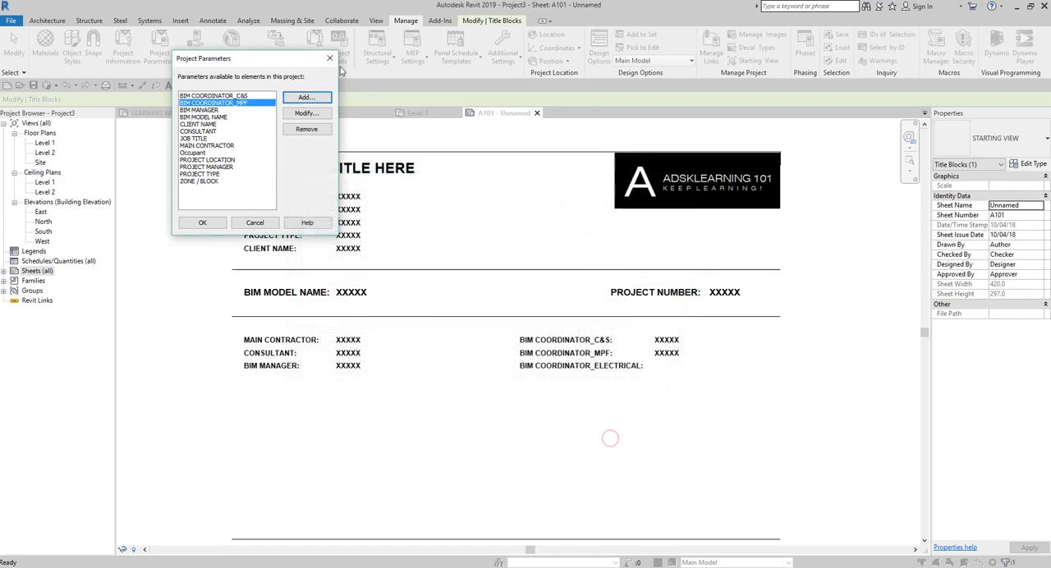
{"action": "left_click", "coordinate": [329, 58]}
{"action": "left_click", "coordinate": [437, 442]}
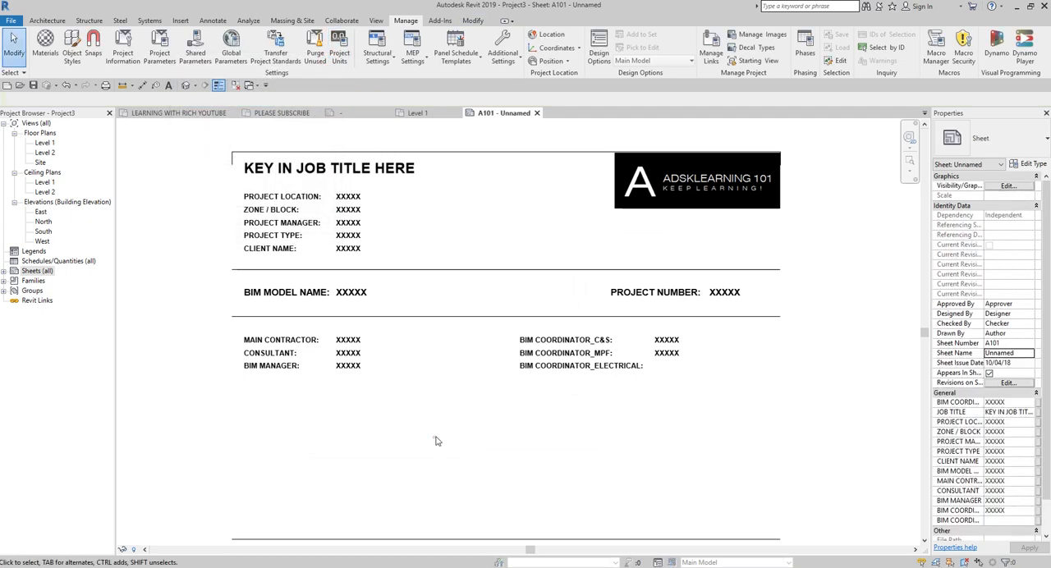
Step: Open the title block family for editing and remove the assigned parameter from the BIM COORDINATOR_ELECTRICAL label
{"action": "double_click", "coordinate": [437, 274]}
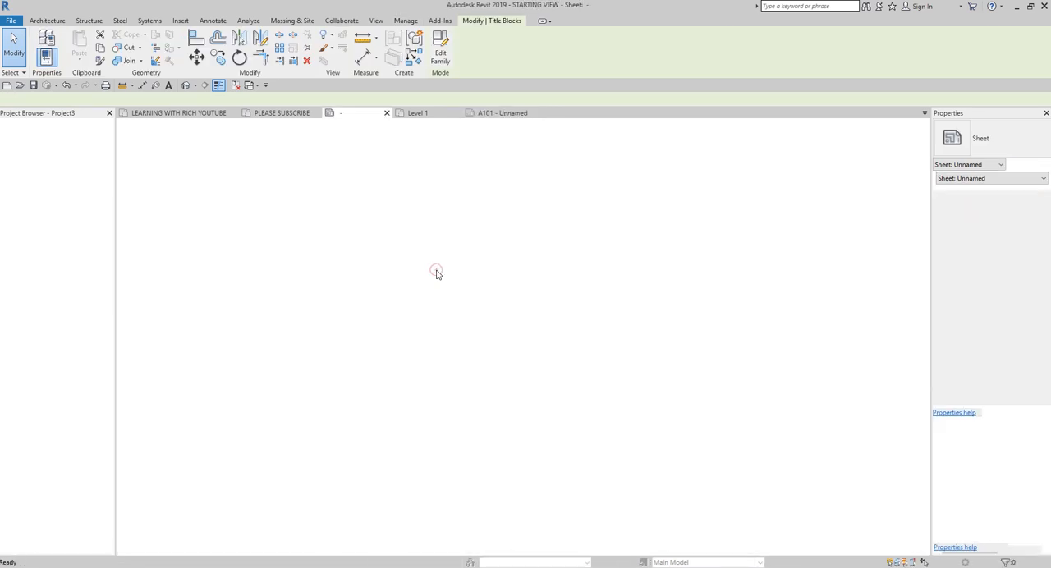
{"action": "scroll", "coordinate": [352, 275], "scroll_direction": "down", "scroll_amount": 3}
{"action": "left_click", "coordinate": [498, 404]}
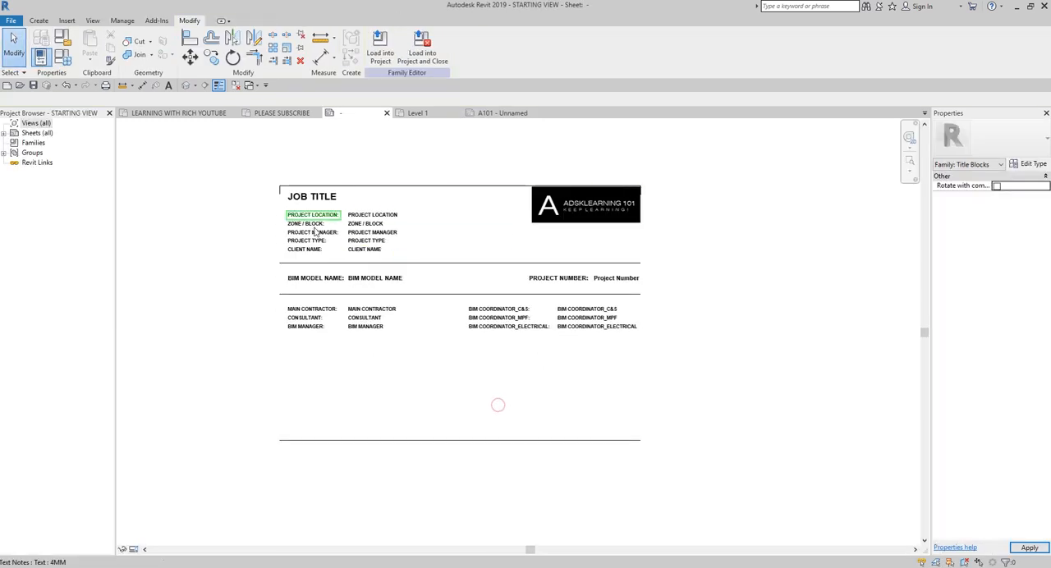
{"action": "scroll", "coordinate": [578, 258], "scroll_direction": "up", "scroll_amount": 2}
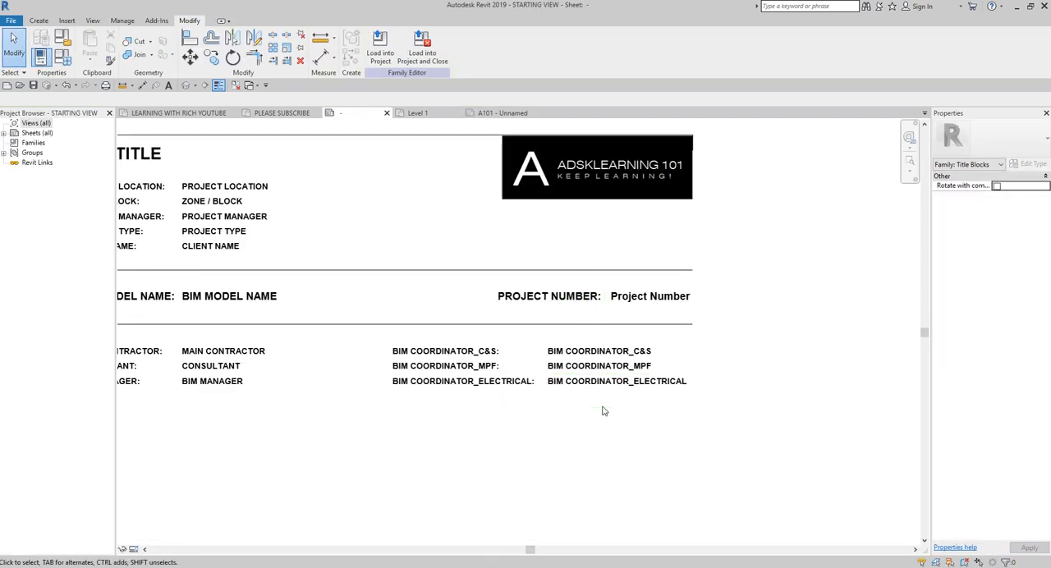
{"action": "scroll", "coordinate": [612, 411], "scroll_direction": "up", "scroll_amount": 1}
{"action": "left_click", "coordinate": [593, 374]}
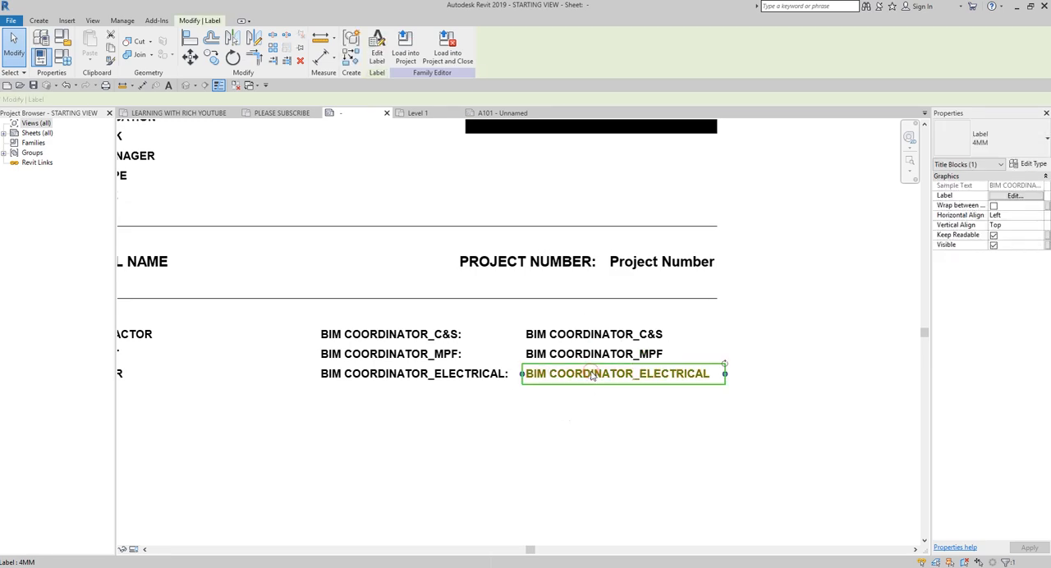
{"action": "left_click", "coordinate": [377, 53]}
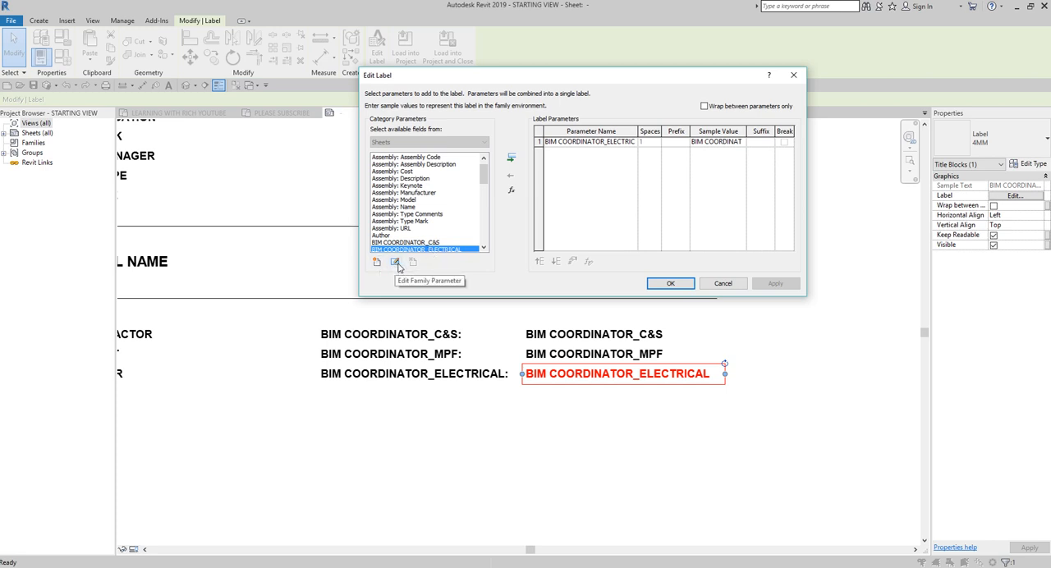
{"action": "left_click", "coordinate": [558, 143]}
{"action": "left_click", "coordinate": [511, 174]}
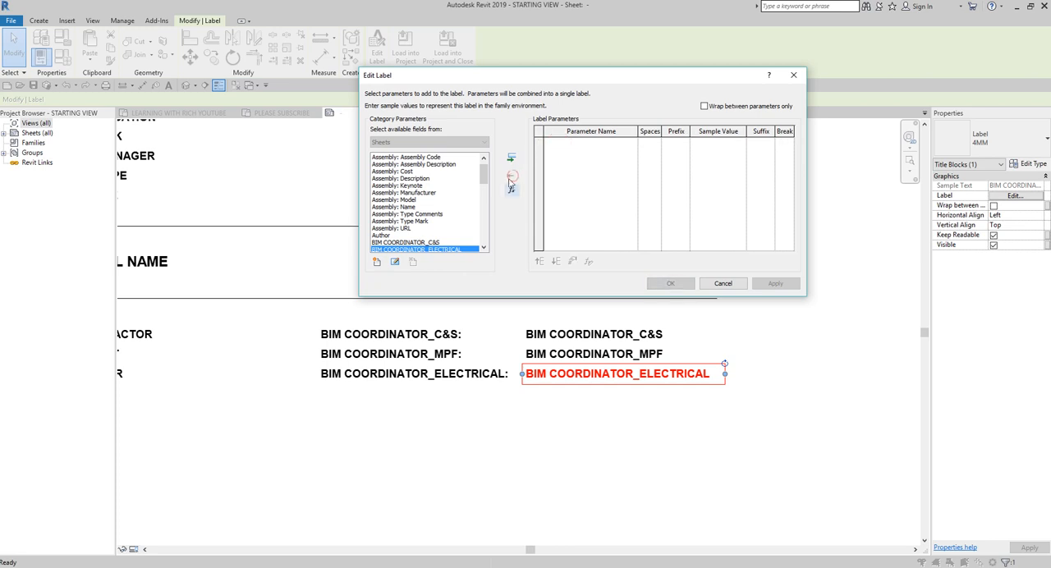
Step: Check the properties of BIM COORDINATOR_ELECTRICAL in the TITLEBLOCK shared parameter group and delete that parameter
{"action": "left_click", "coordinate": [377, 262]}
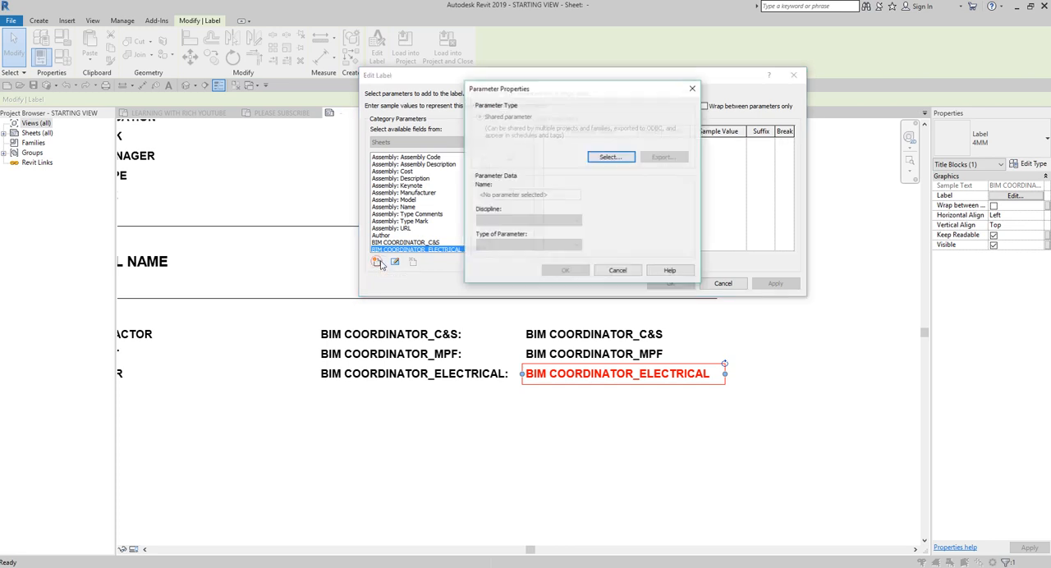
{"action": "left_click", "coordinate": [605, 158]}
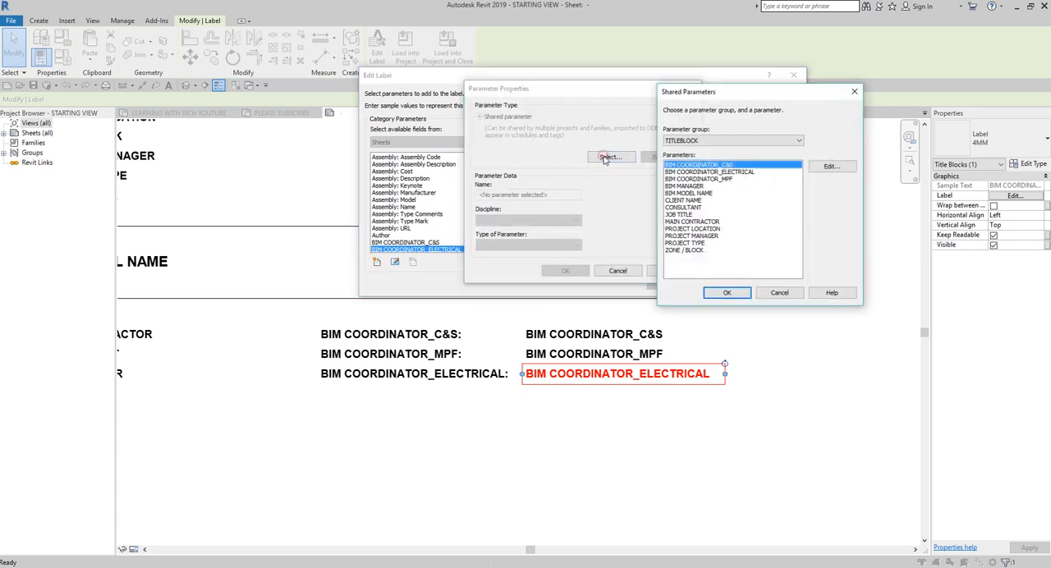
{"action": "left_click", "coordinate": [734, 172]}
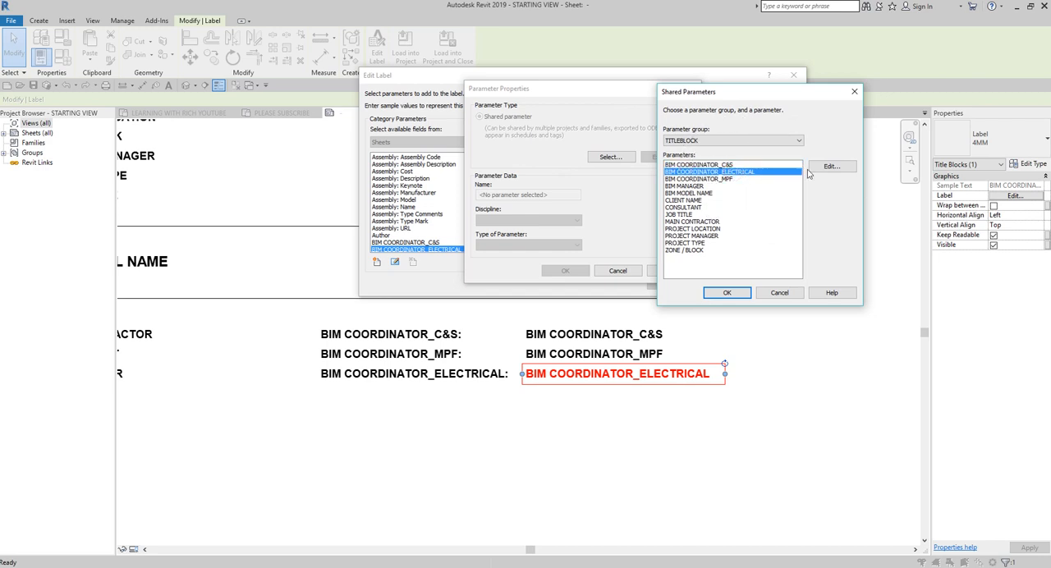
{"action": "left_click", "coordinate": [832, 166]}
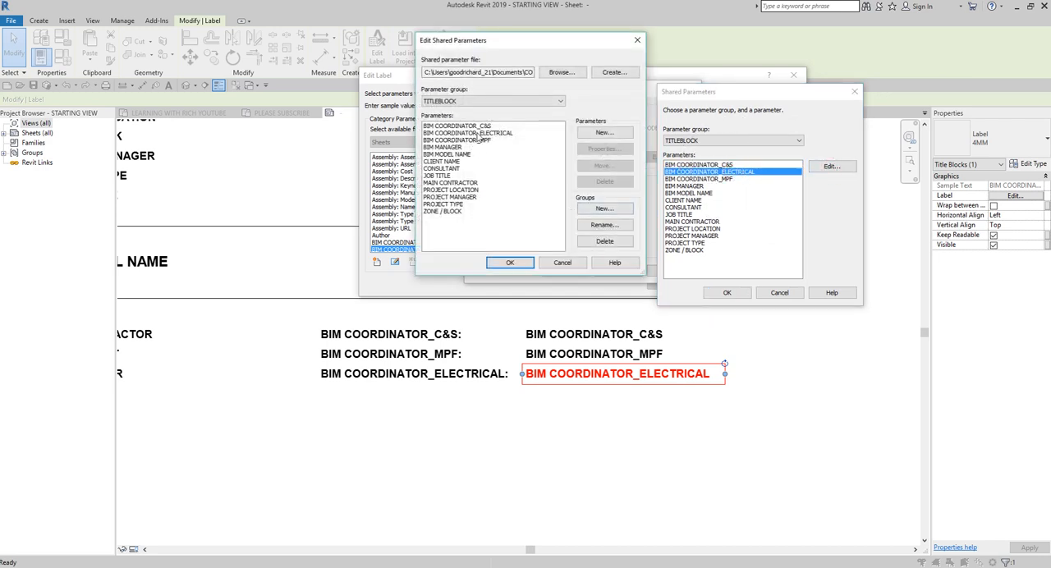
{"action": "left_click", "coordinate": [476, 133]}
{"action": "left_click", "coordinate": [604, 149]}
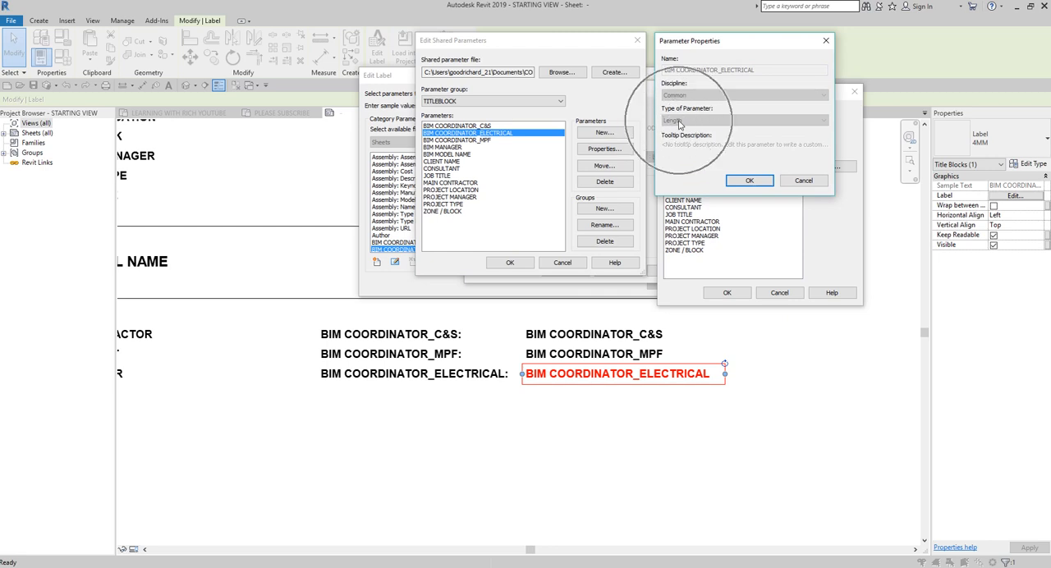
{"action": "left_click", "coordinate": [748, 180]}
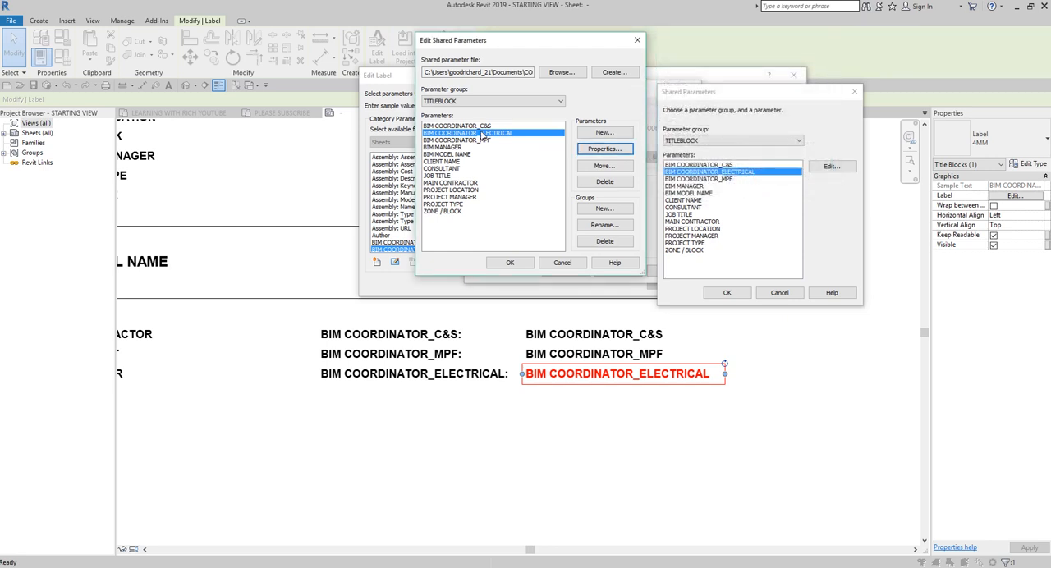
{"action": "left_click", "coordinate": [605, 182]}
{"action": "left_click", "coordinate": [550, 335]}
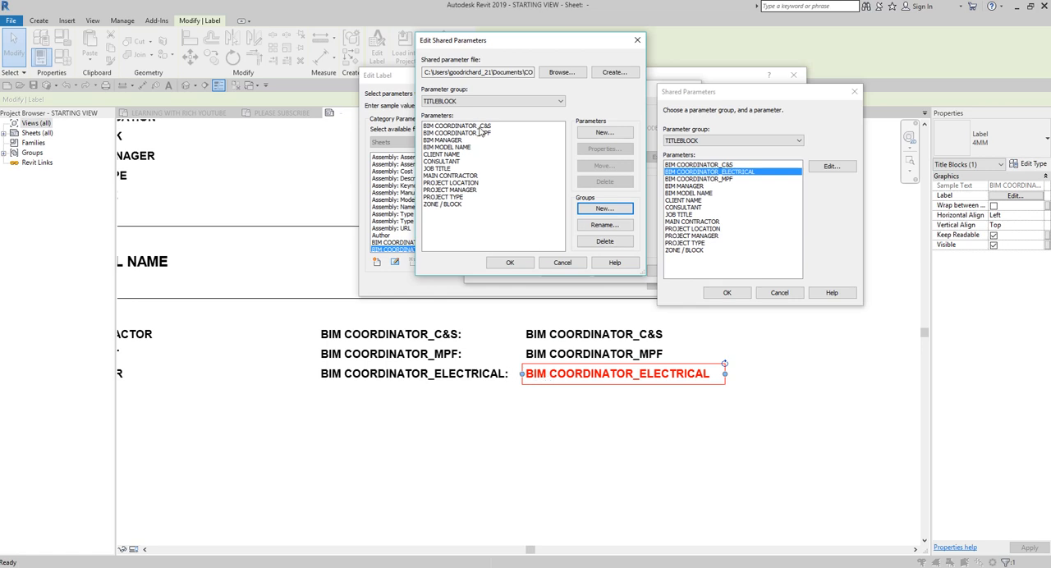
Step: Create a new shared parameter named BIM COORDINATOR_ELECTRICAL in the TITLEBLOCK group with the Common discipline and Text type
{"action": "left_click", "coordinate": [481, 132]}
{"action": "left_click", "coordinate": [604, 133]}
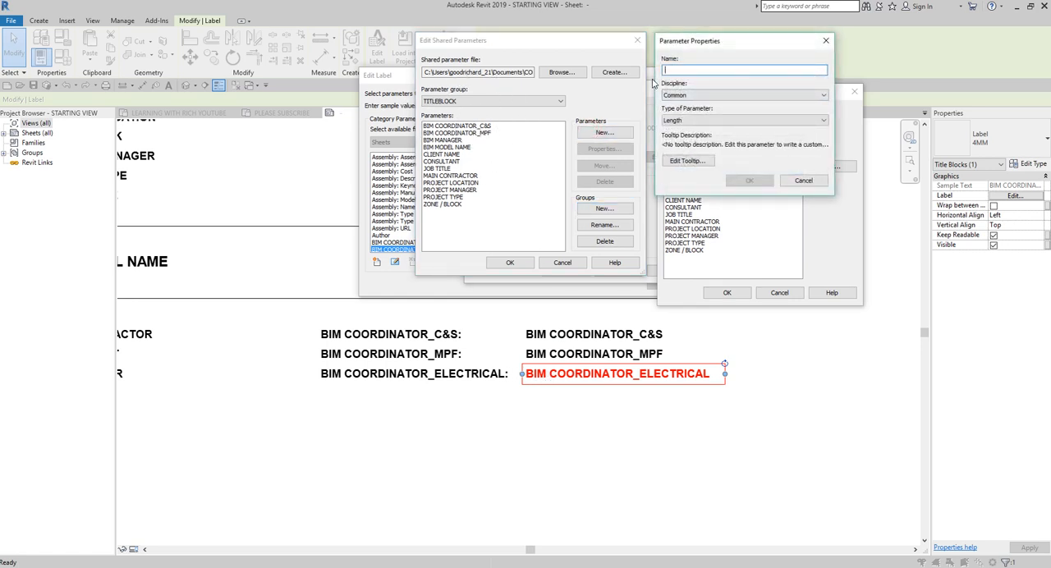
{"action": "key", "text": "BackSpace"}
{"action": "type", "text": "BIM COORDINATOR_ELECTRICAL"}
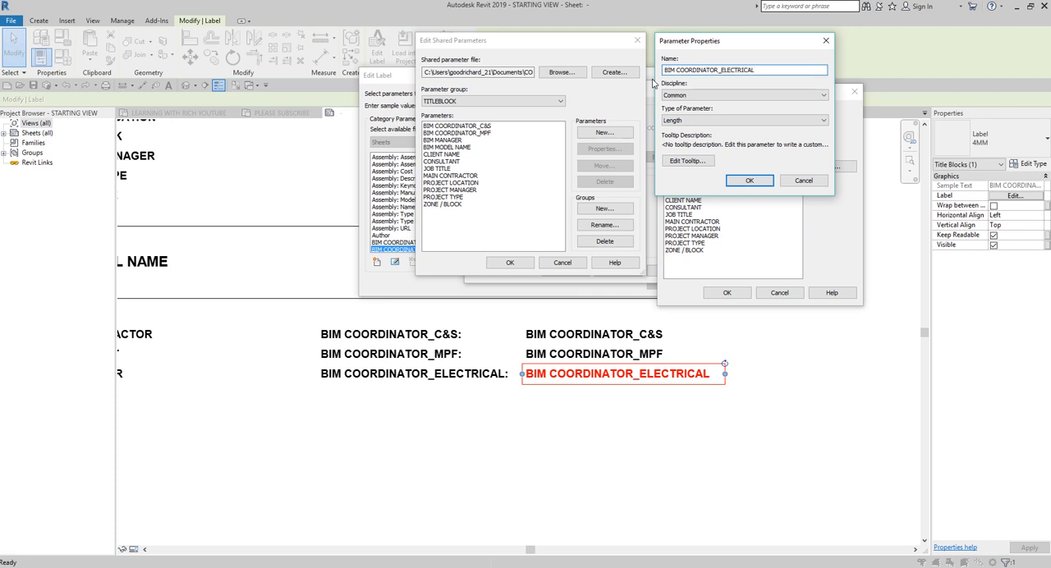
{"action": "left_click", "coordinate": [715, 121]}
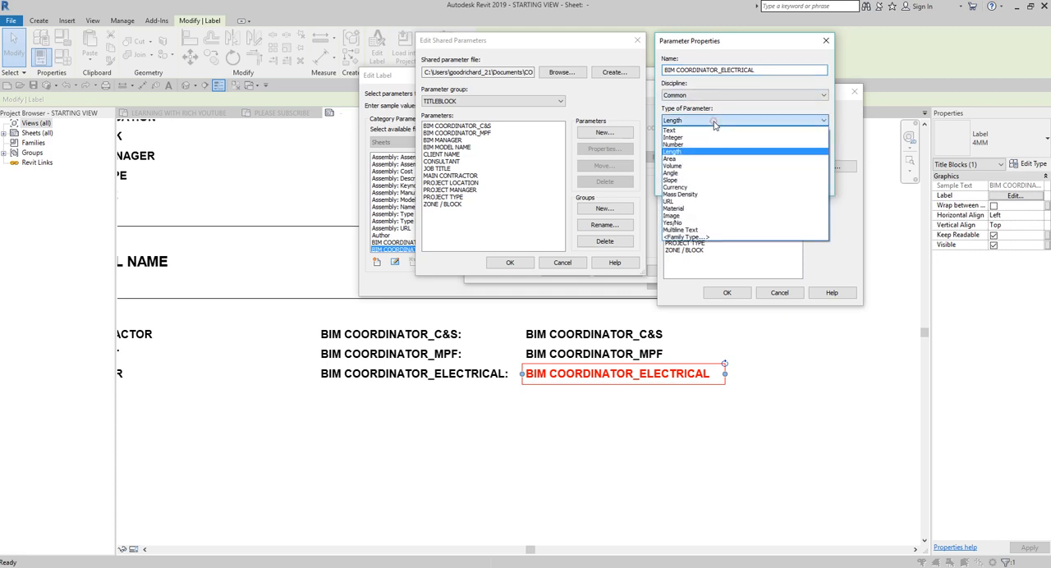
{"action": "left_click", "coordinate": [671, 130]}
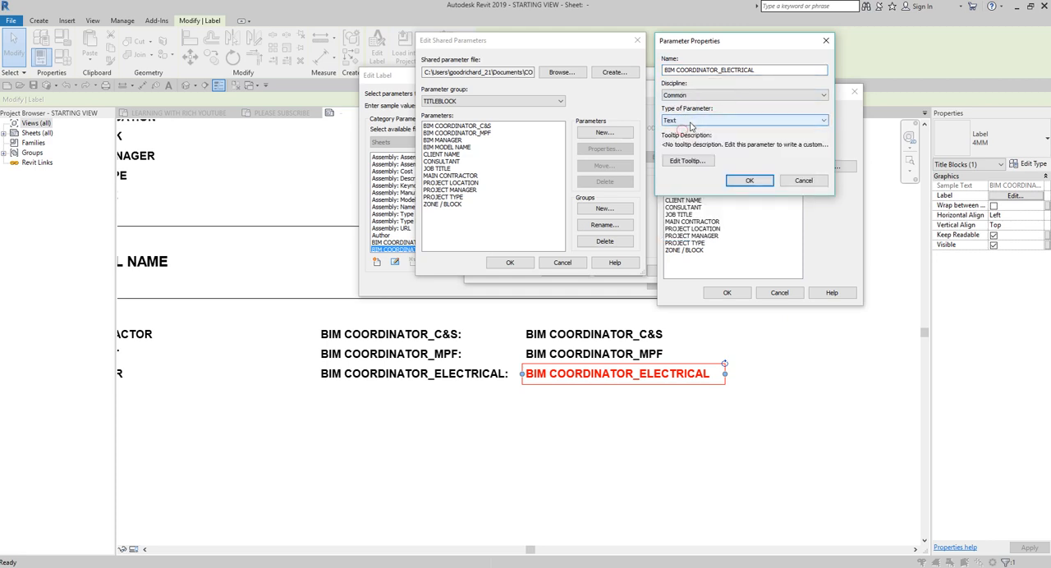
{"action": "left_click", "coordinate": [749, 182]}
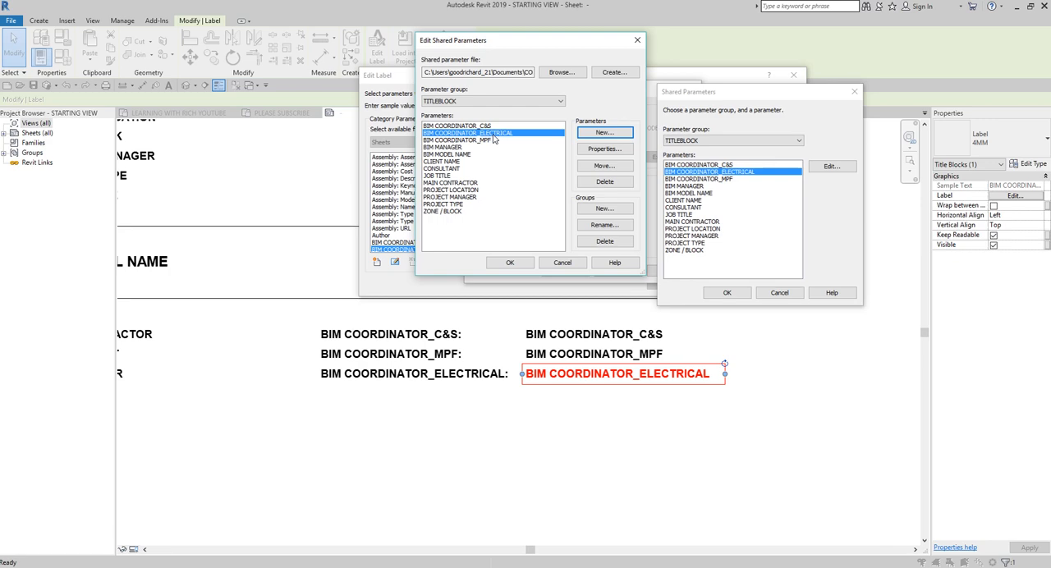
{"action": "left_click", "coordinate": [511, 262]}
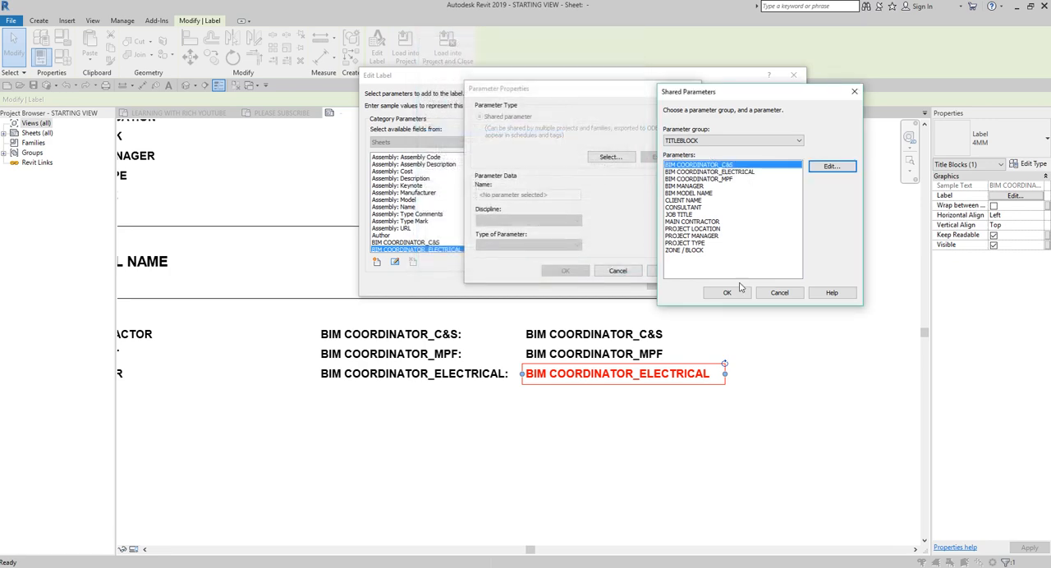
Step: Load the new BIM COORDINATOR_ELECTRICAL shared parameter into the label's available fields and assign it to the label
{"action": "left_click", "coordinate": [737, 172]}
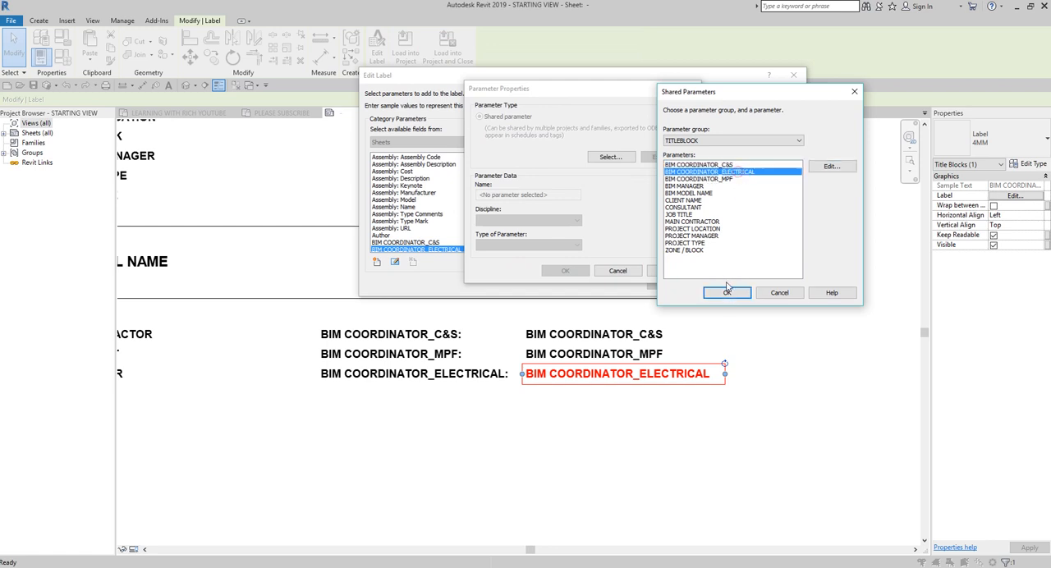
{"action": "left_click", "coordinate": [727, 293]}
{"action": "left_click", "coordinate": [493, 248]}
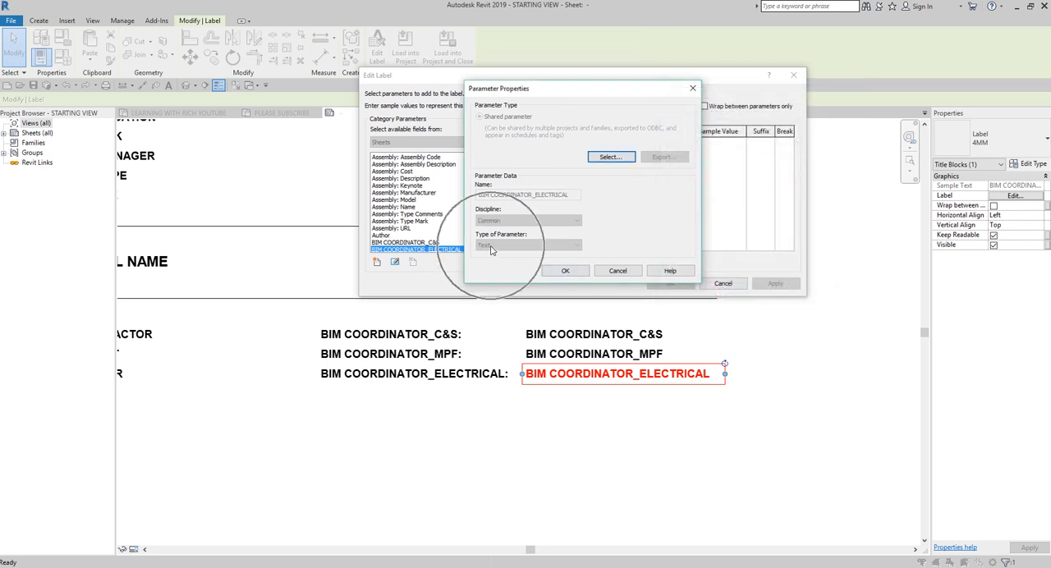
{"action": "left_click", "coordinate": [566, 272]}
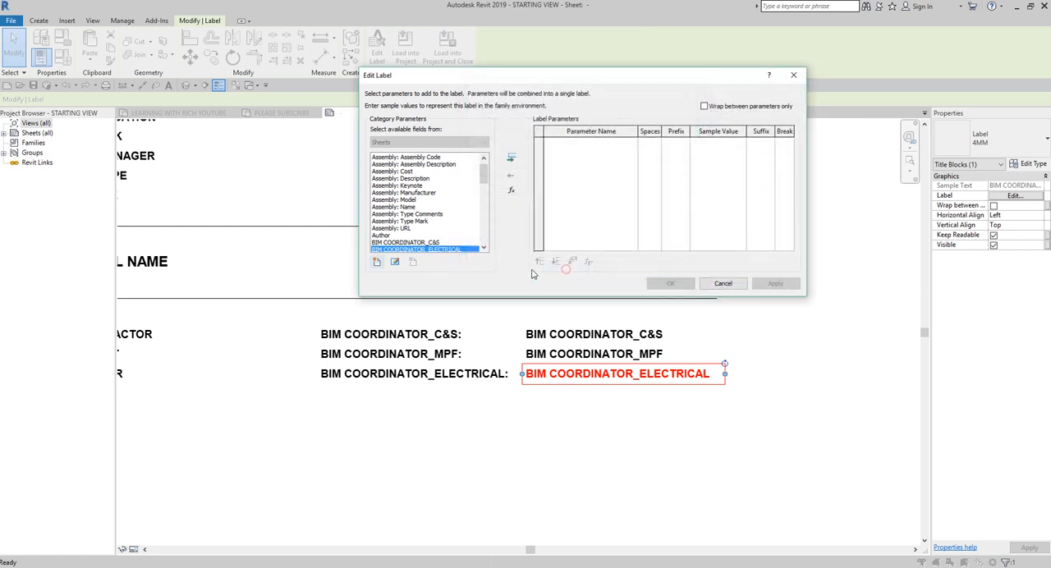
{"action": "double_click", "coordinate": [441, 250]}
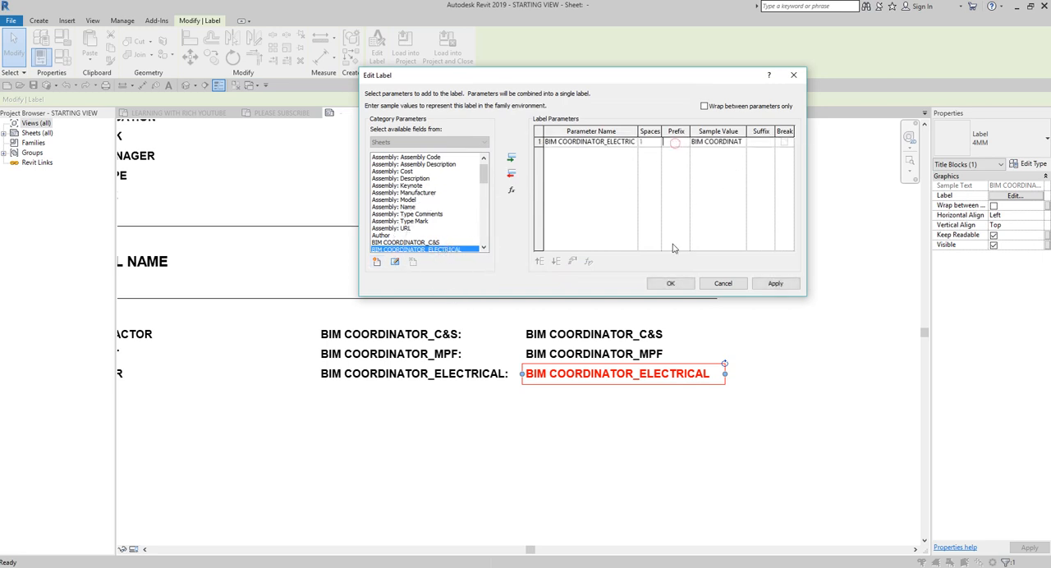
{"action": "left_click", "coordinate": [671, 283]}
{"action": "left_click", "coordinate": [665, 428]}
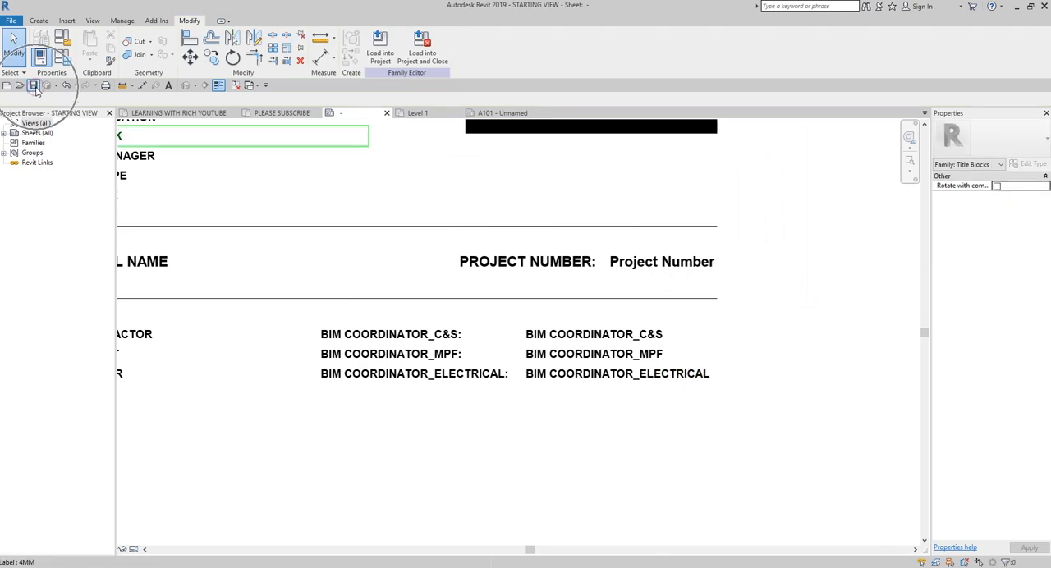
Step: Load the updated STARTING VIEW title block into Project3, overwriting the existing version and its parameter values
{"action": "scroll", "coordinate": [419, 259], "scroll_direction": "down", "scroll_amount": 3}
{"action": "scroll", "coordinate": [420, 259], "scroll_direction": "down", "scroll_amount": 1}
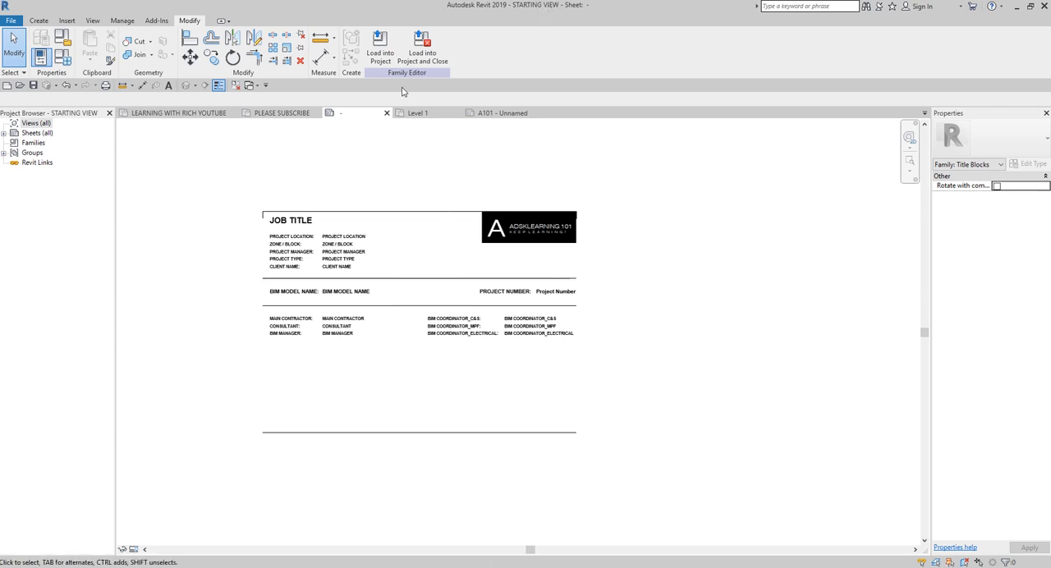
{"action": "left_click", "coordinate": [379, 48]}
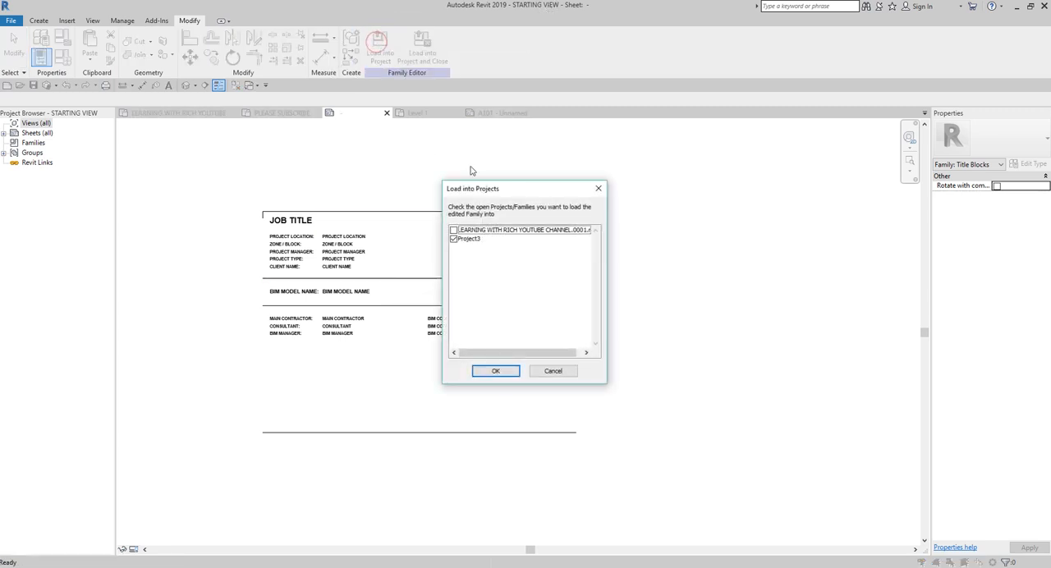
{"action": "left_click", "coordinate": [471, 243]}
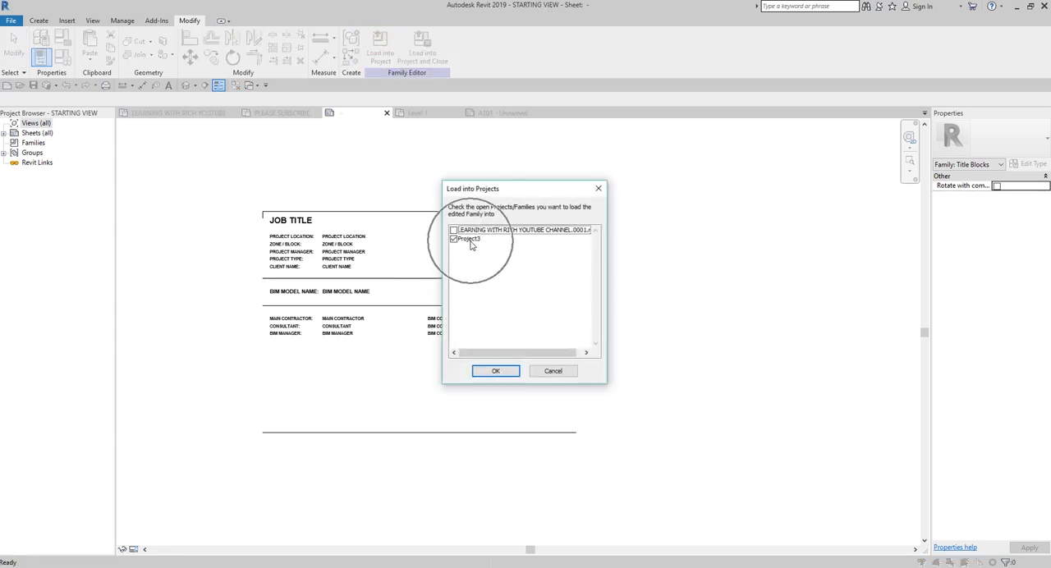
{"action": "left_click", "coordinate": [494, 371]}
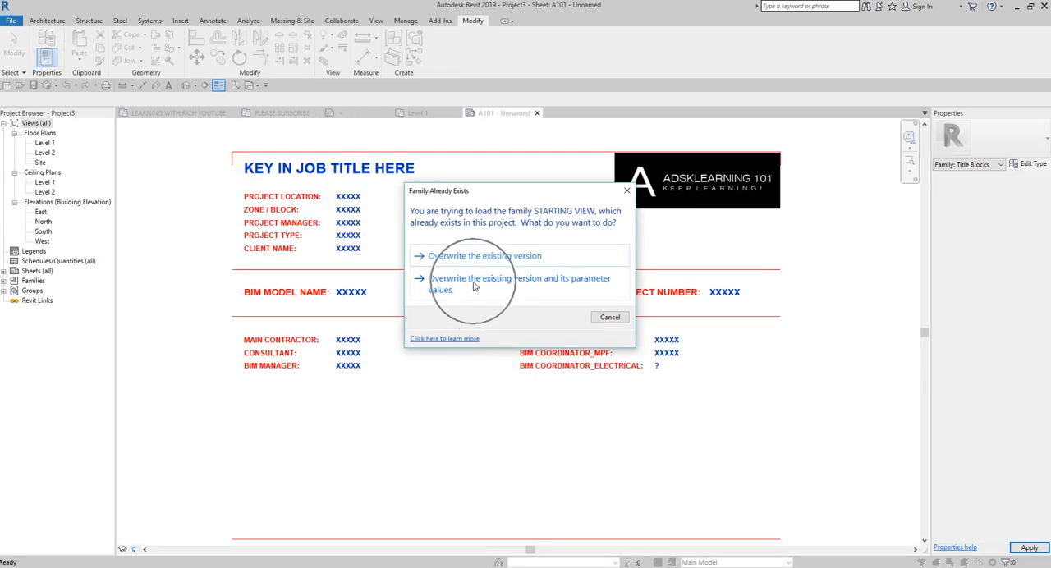
{"action": "left_click", "coordinate": [474, 285]}
{"action": "left_click", "coordinate": [615, 367]}
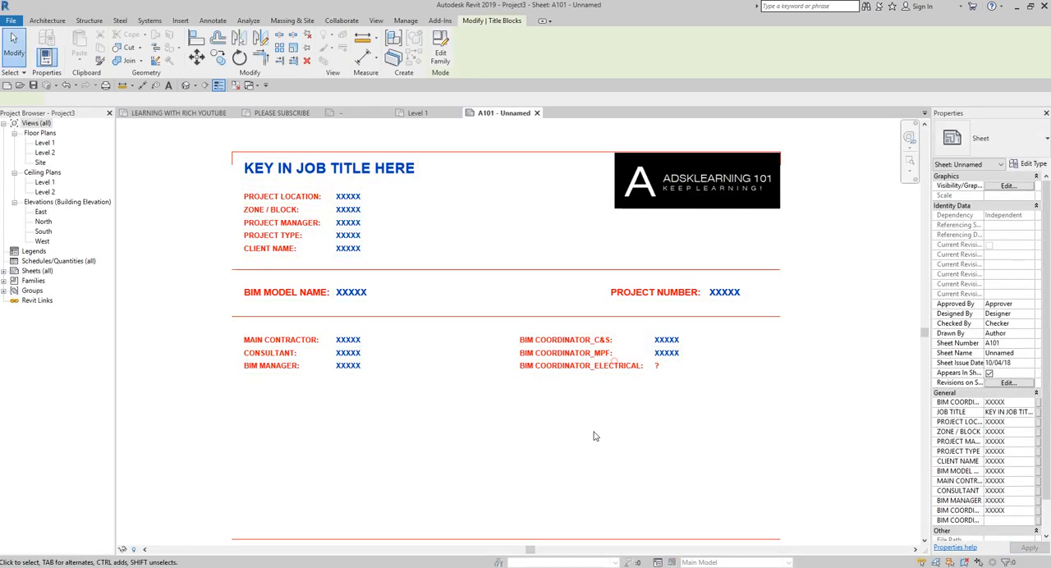
{"action": "scroll", "coordinate": [647, 386], "scroll_direction": "up", "scroll_amount": 2}
{"action": "scroll", "coordinate": [648, 350], "scroll_direction": "down", "scroll_amount": 4}
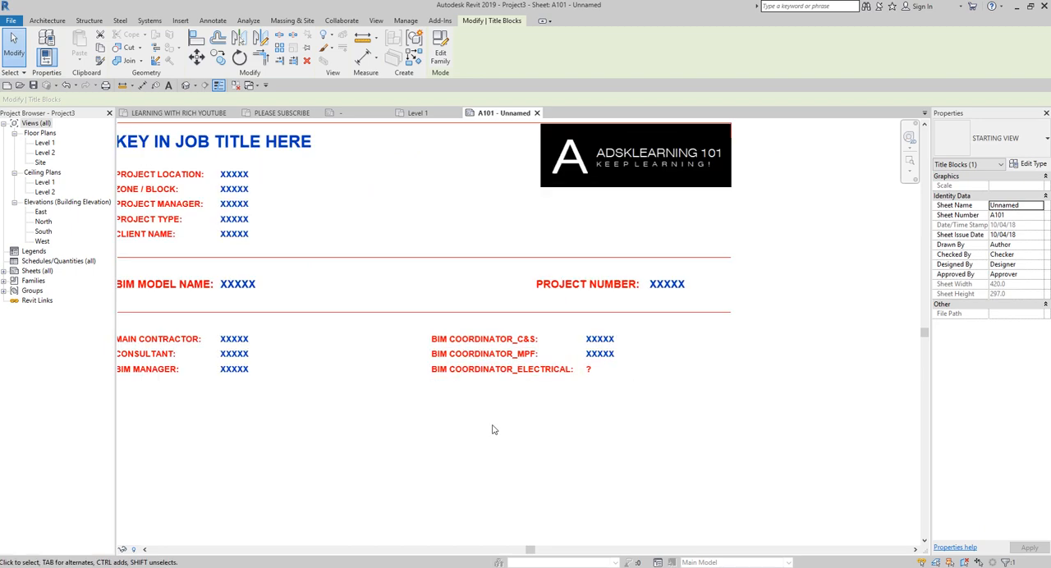
Step: Start adding a project parameter based on the shared parameter BIM COORDINATOR_ELECTRICAL from the TITLEBLOCK group
{"action": "left_click", "coordinate": [410, 431]}
{"action": "left_click", "coordinate": [406, 21]}
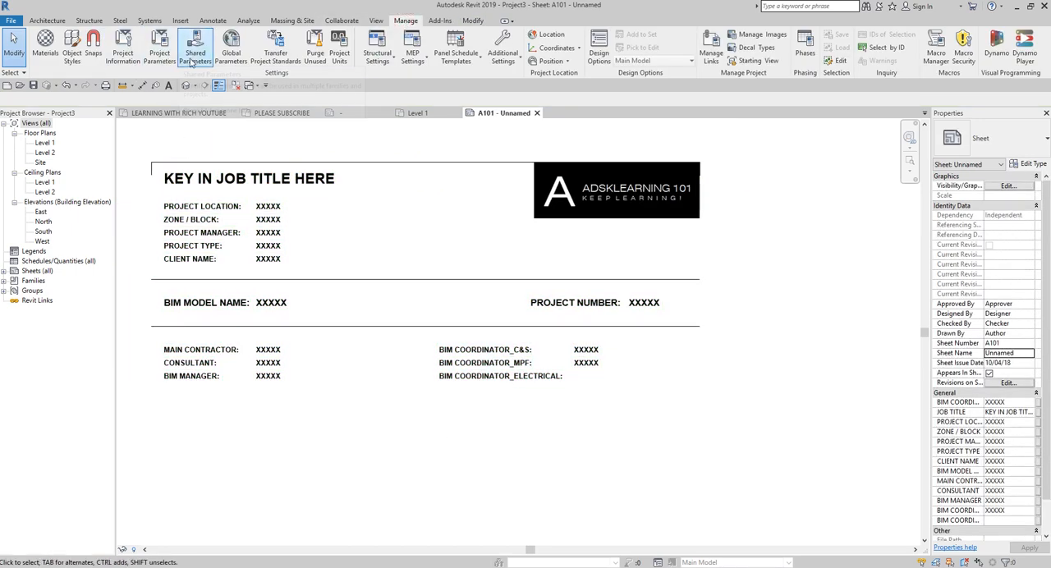
{"action": "left_click", "coordinate": [159, 42]}
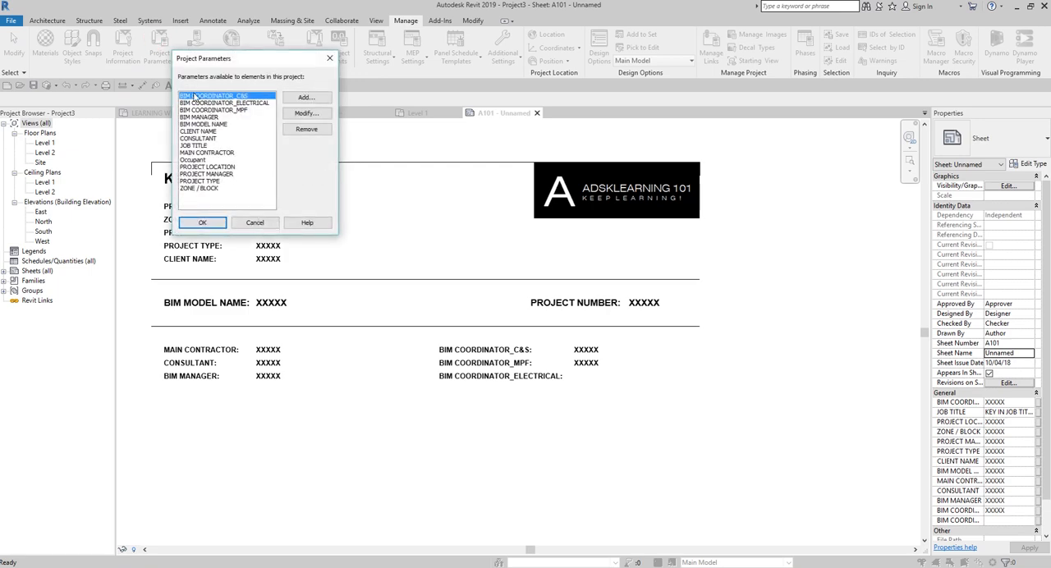
{"action": "left_click", "coordinate": [305, 97]}
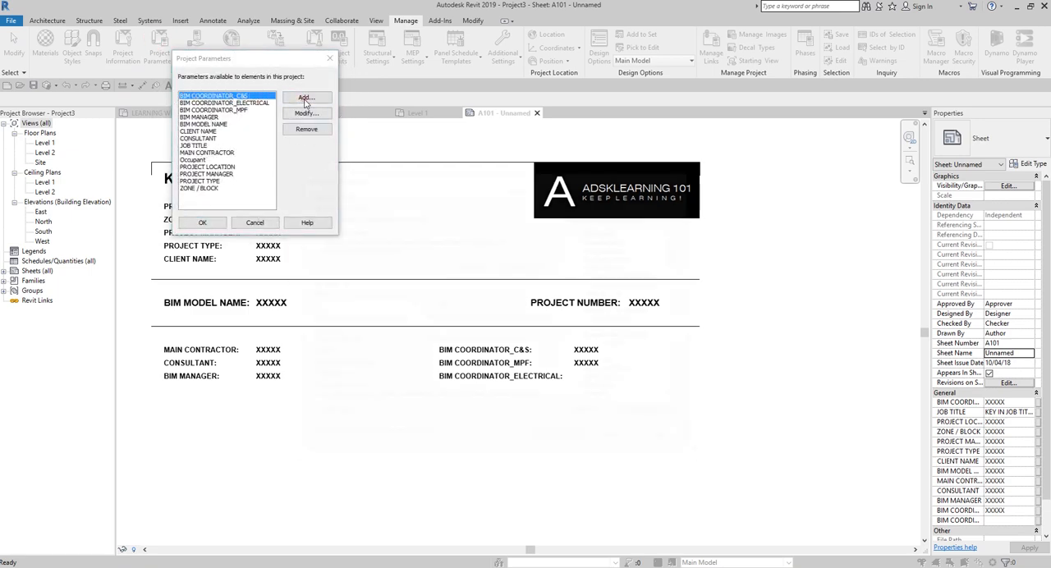
{"action": "left_click", "coordinate": [311, 230]}
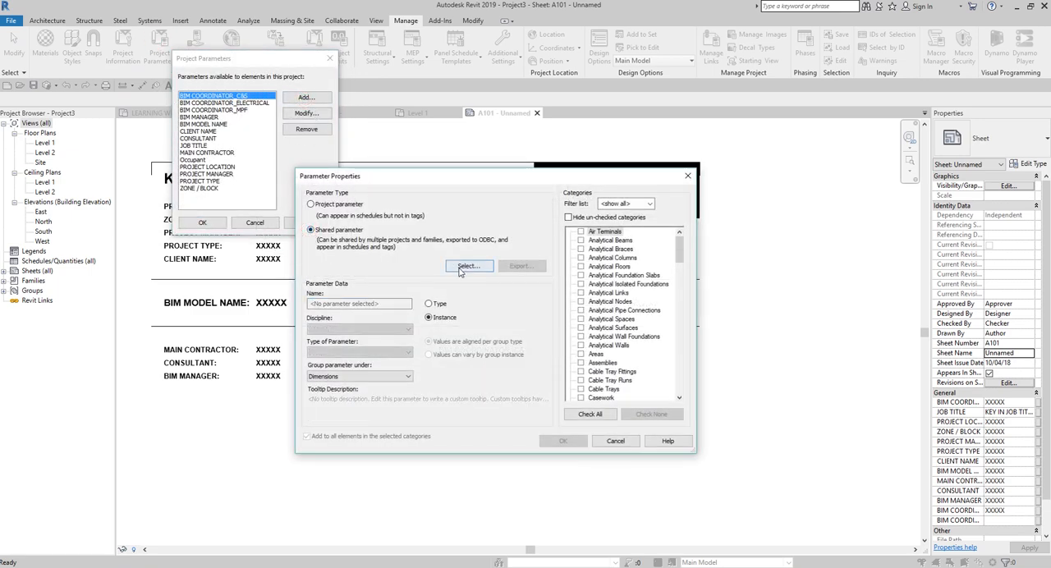
{"action": "left_click", "coordinate": [465, 266]}
{"action": "left_click", "coordinate": [738, 173]}
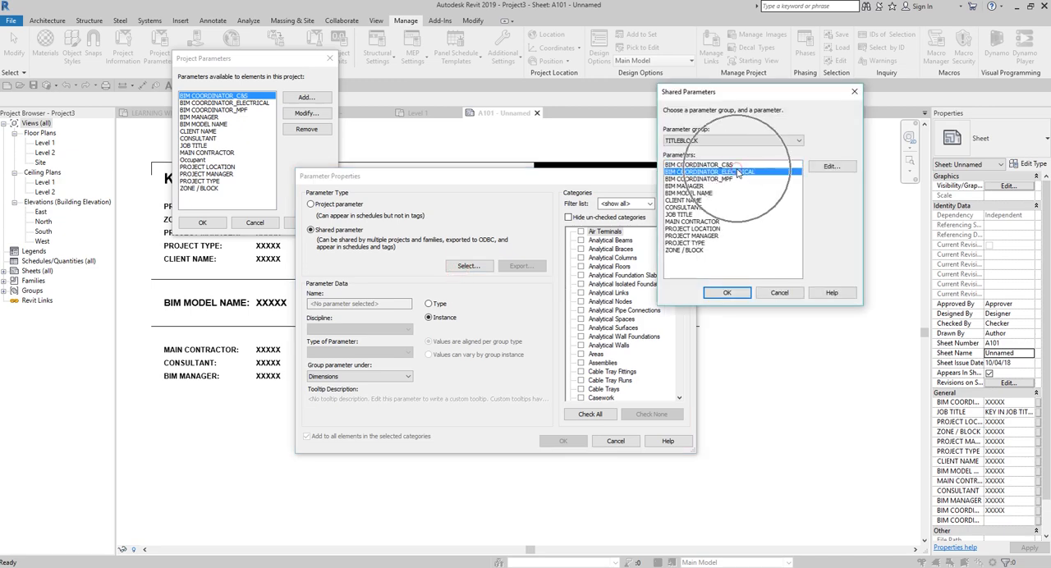
{"action": "left_click", "coordinate": [727, 294]}
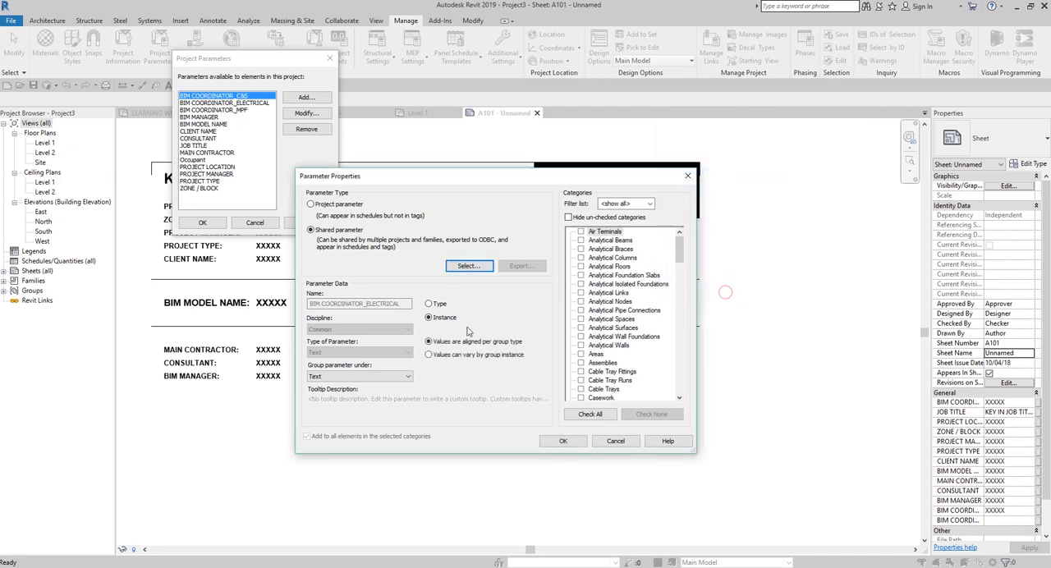
Step: Group the new parameter under General, assign it to the Sheets category, and accept the project parameters
{"action": "left_click", "coordinate": [340, 377]}
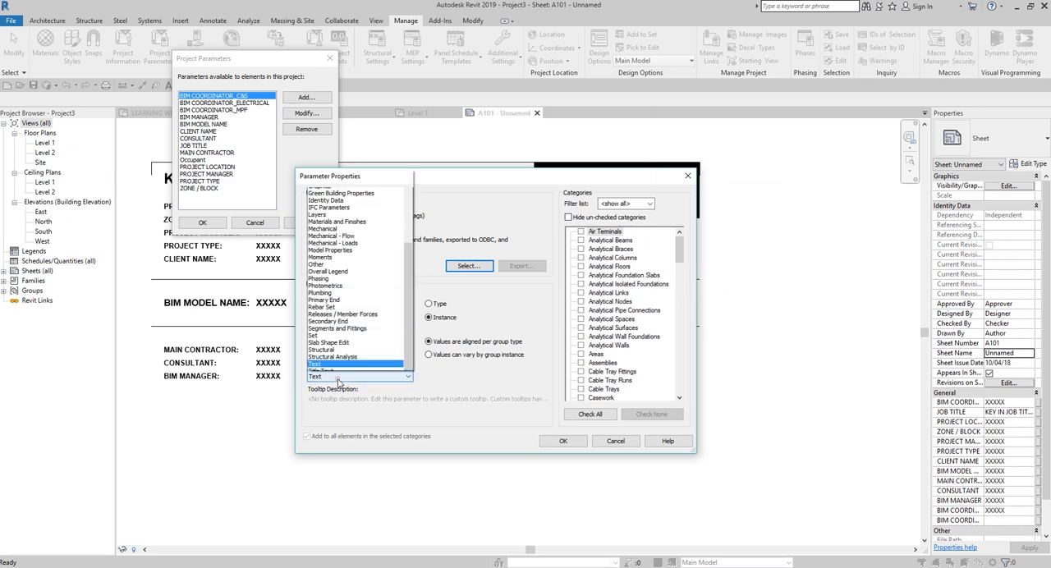
{"action": "left_click", "coordinate": [331, 168]}
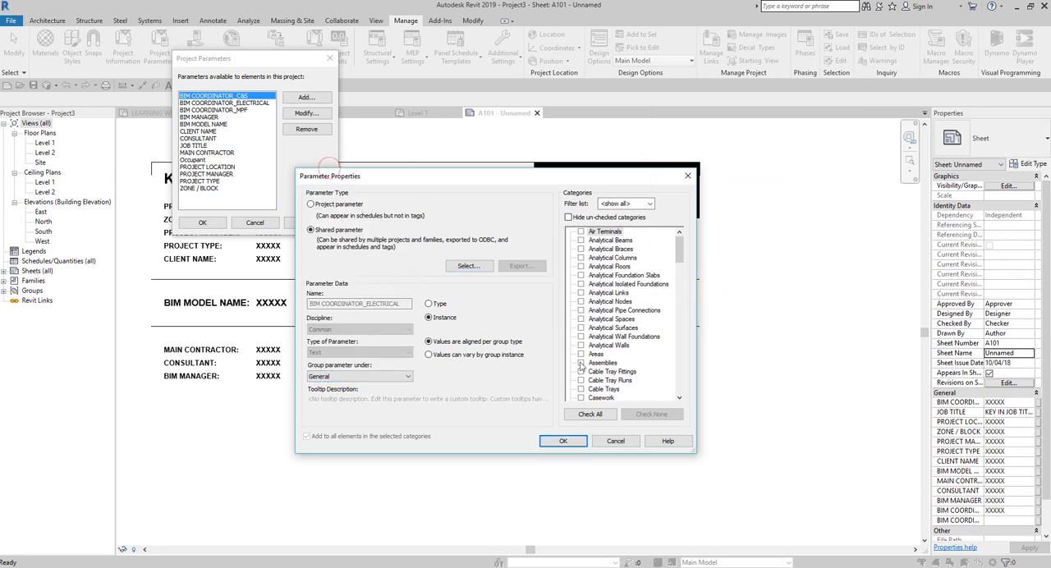
{"action": "left_click", "coordinate": [626, 264]}
{"action": "key", "text": "s"}
{"action": "key", "text": "h"}
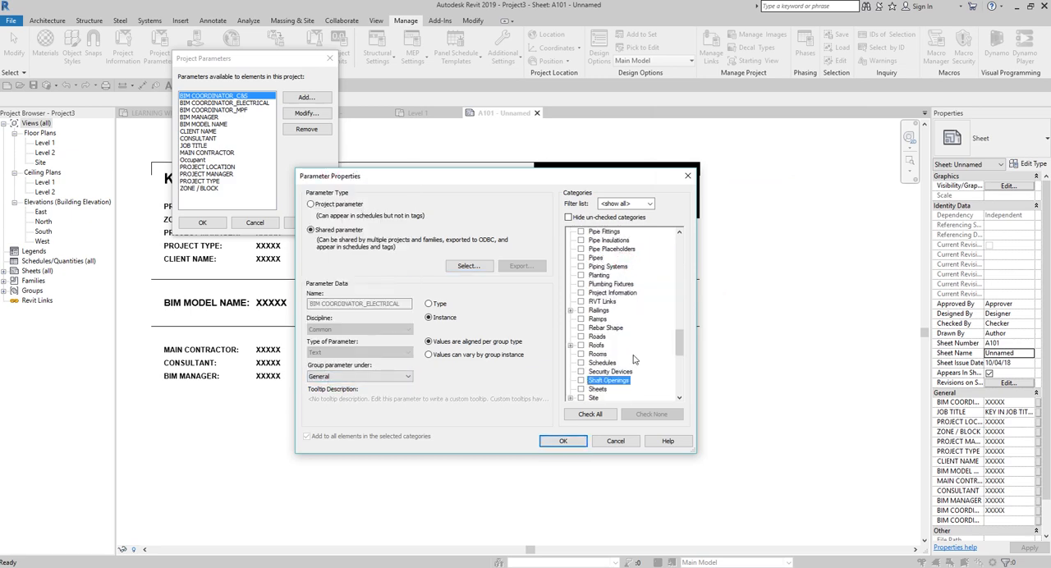
{"action": "left_click", "coordinate": [581, 389]}
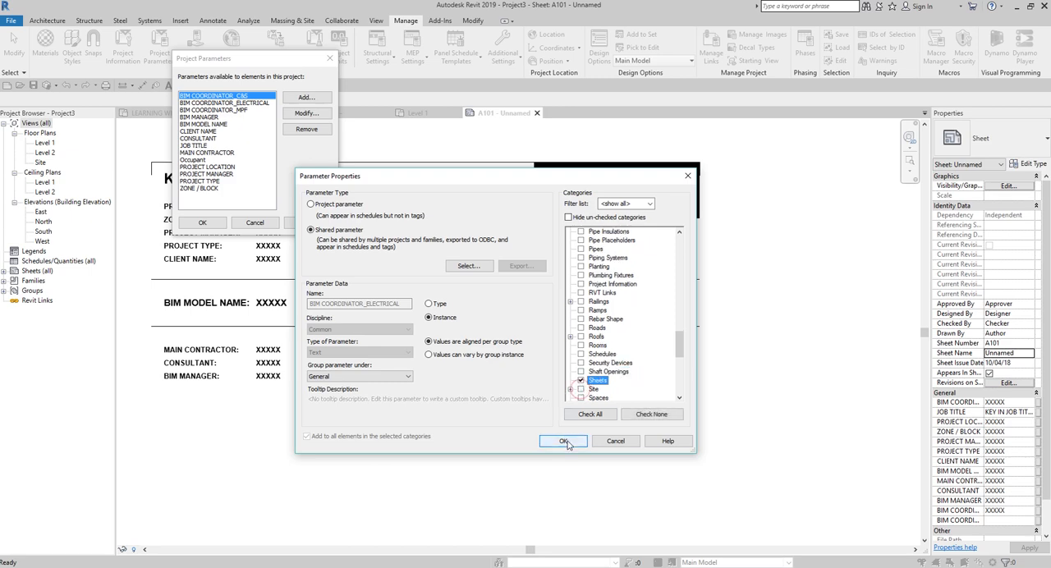
{"action": "left_click", "coordinate": [563, 441]}
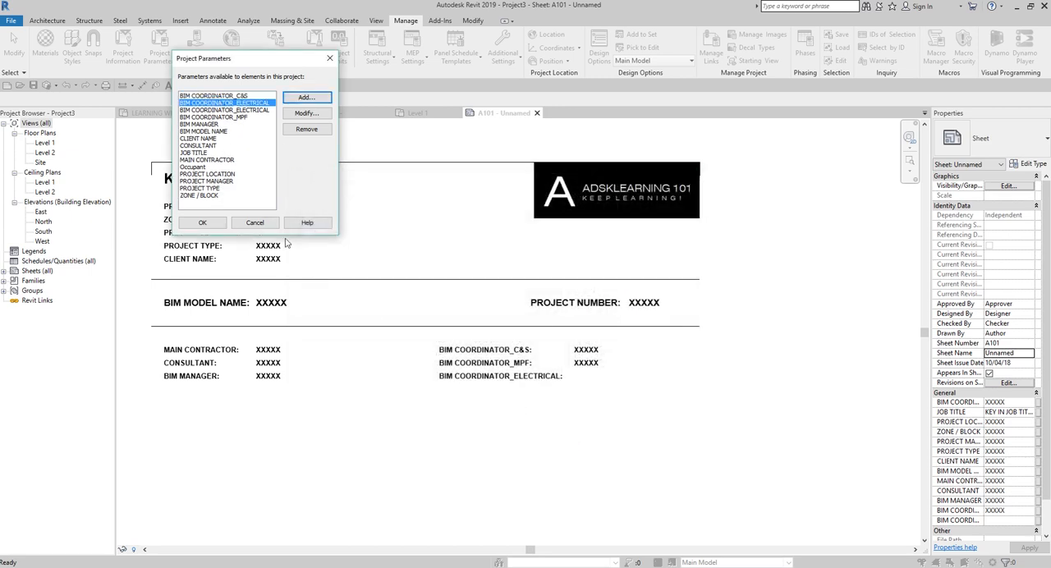
{"action": "left_click", "coordinate": [202, 222]}
Step: Fill in the BIM COORDINATOR_ELECTRICAL value on sheet A101's title block with XXXXX
{"action": "scroll", "coordinate": [585, 370], "scroll_direction": "up", "scroll_amount": 2}
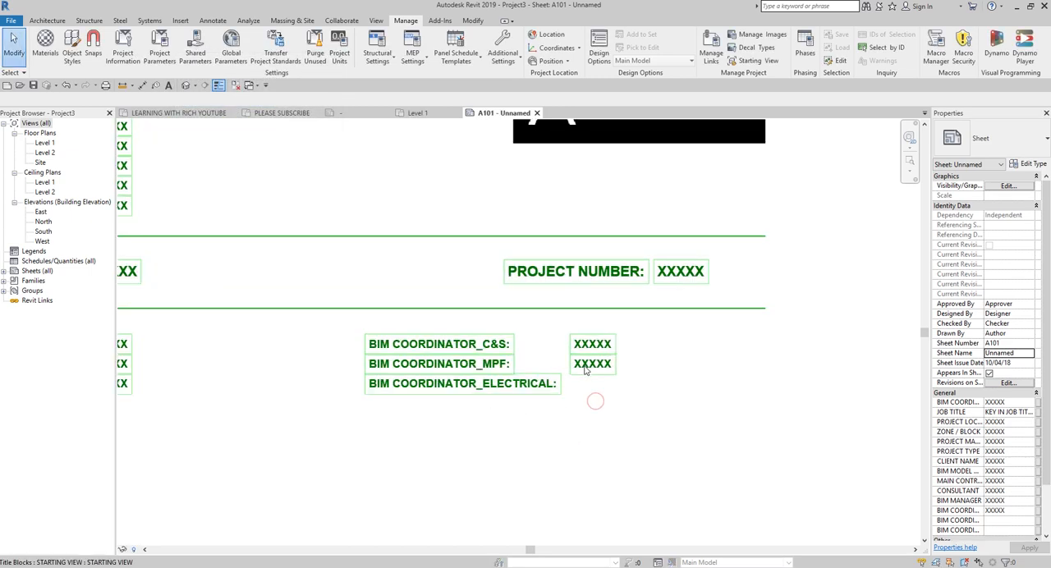
{"action": "left_click", "coordinate": [584, 369]}
{"action": "left_click", "coordinate": [598, 385]}
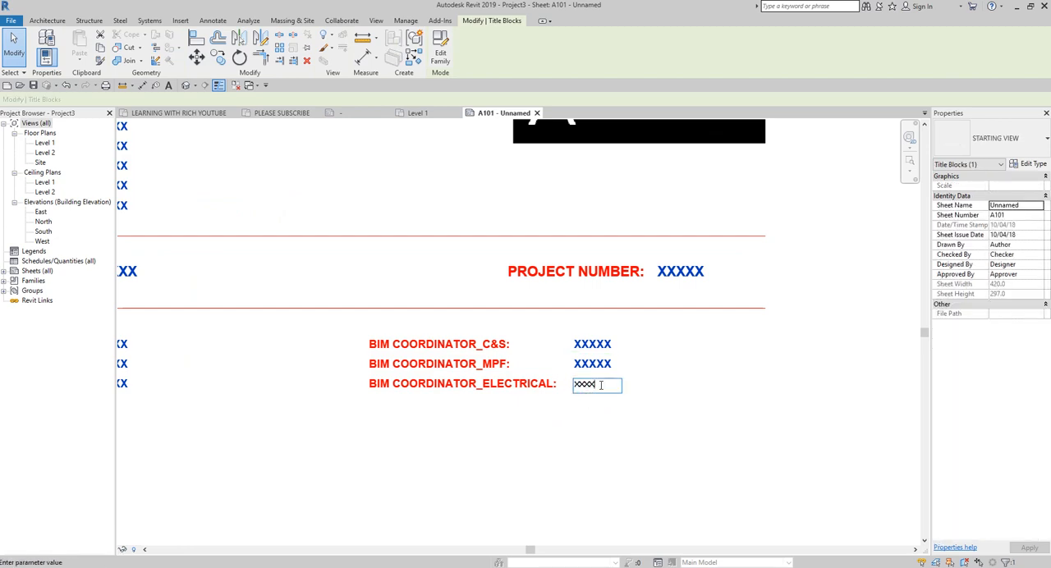
{"action": "left_click", "coordinate": [585, 454]}
{"action": "scroll", "coordinate": [581, 452], "scroll_direction": "down", "scroll_amount": 3}
{"action": "left_click", "coordinate": [737, 454]}
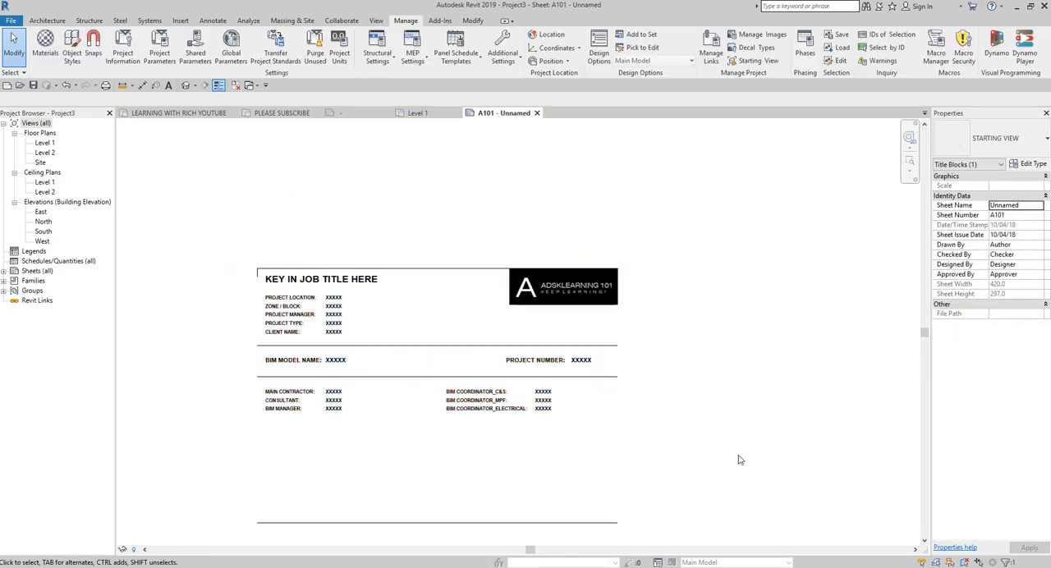
Step: Widen the Properties palette so the sheet's General parameter names can be read in full
{"action": "scroll", "coordinate": [730, 267], "scroll_direction": "down", "scroll_amount": 2}
{"action": "middle_click", "coordinate": [704, 348]}
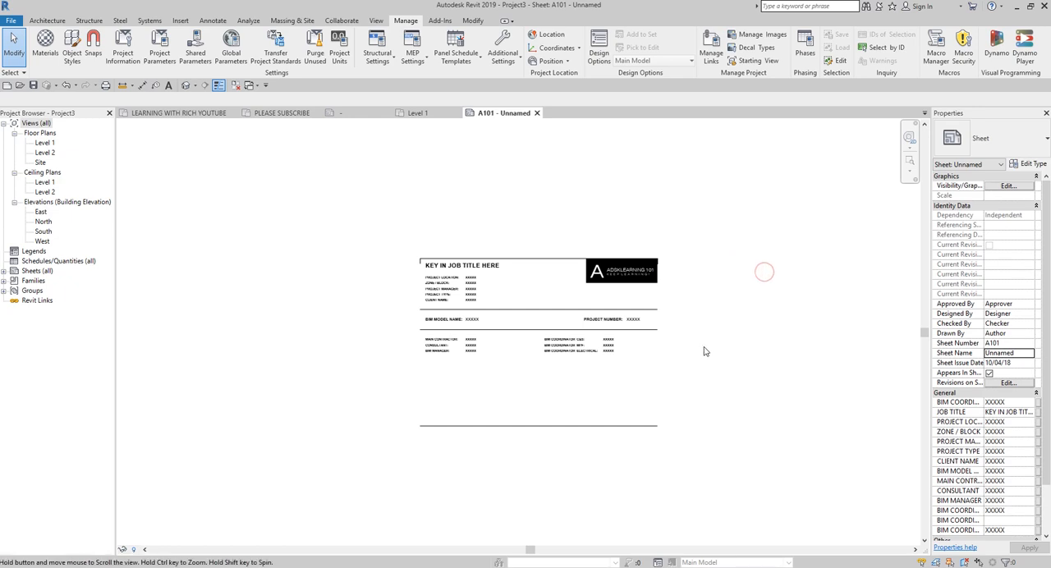
{"action": "middle_click", "coordinate": [704, 348]}
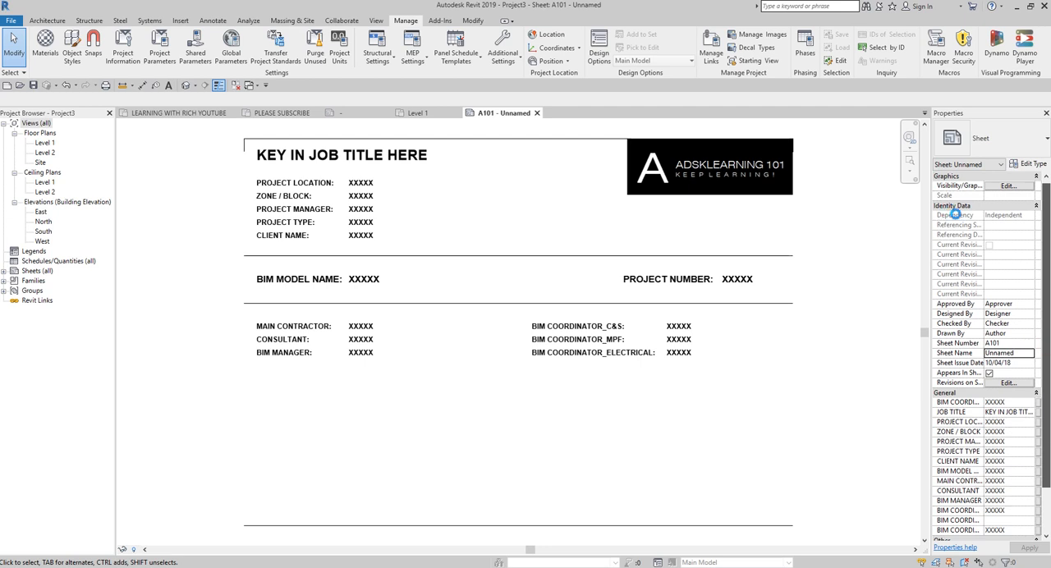
{"action": "scroll", "coordinate": [959, 210], "scroll_direction": "down", "scroll_amount": 2}
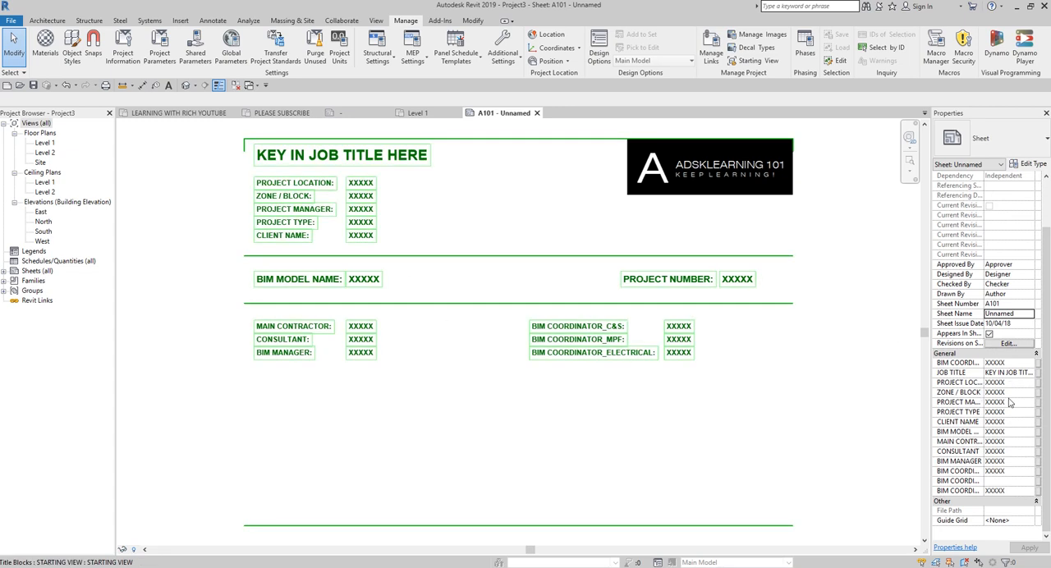
{"action": "left_click_drag", "start_coordinate": [931, 372], "coordinate": [824, 372]}
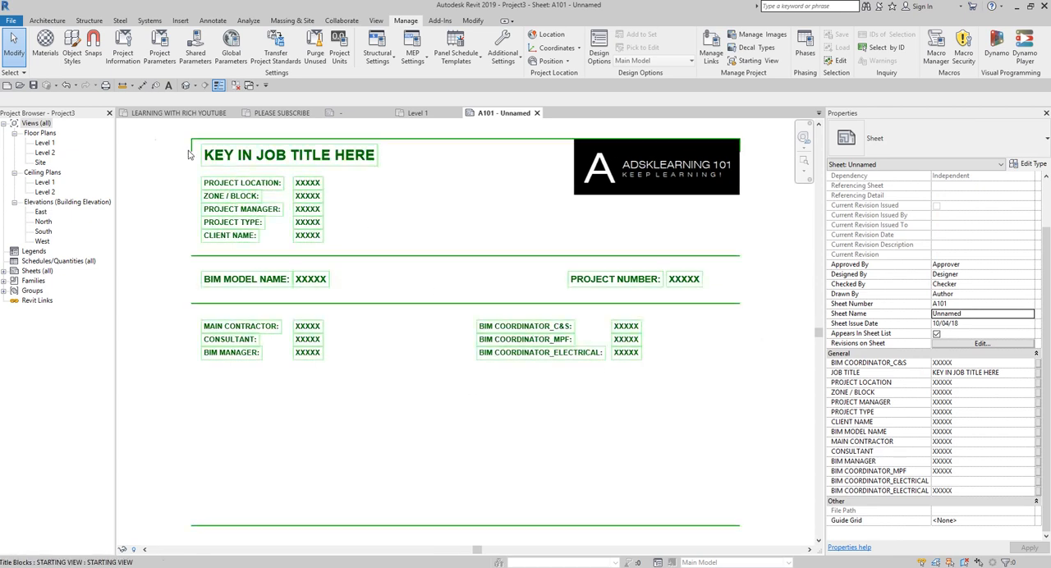
Step: Save the project as PROJECT X in the COMPANY X folder
{"action": "left_click", "coordinate": [33, 86]}
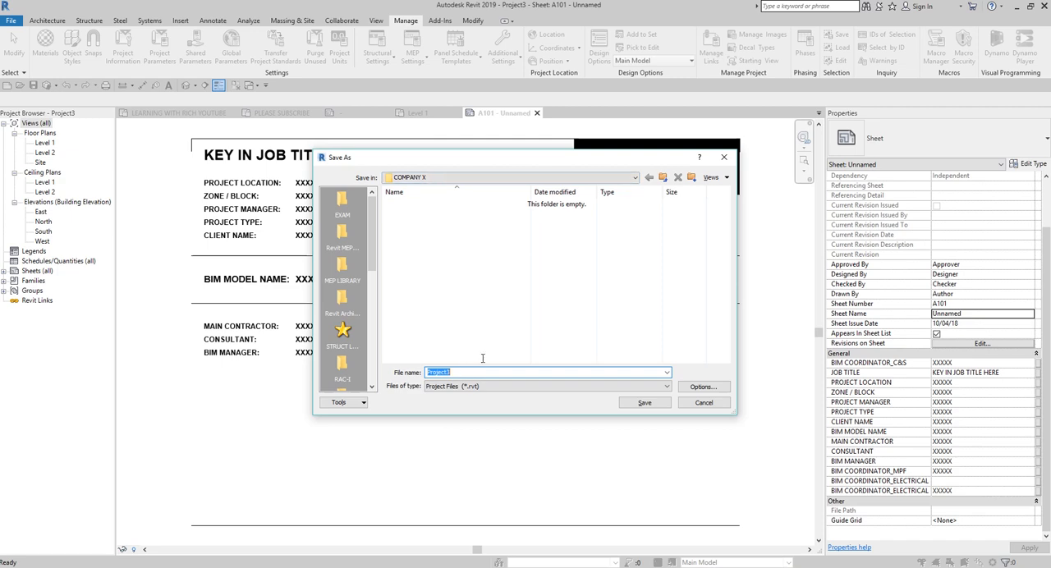
{"action": "type", "text": "PROJECT X"}
{"action": "left_click", "coordinate": [642, 402]}
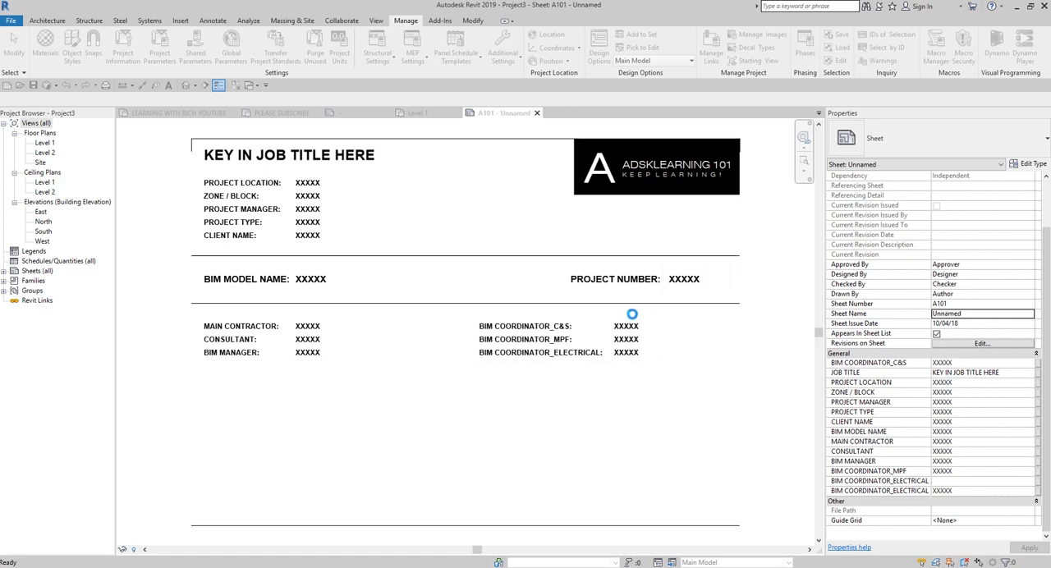
Step: Switch to the Level 1 floor plan and close the project
{"action": "double_click", "coordinate": [45, 143]}
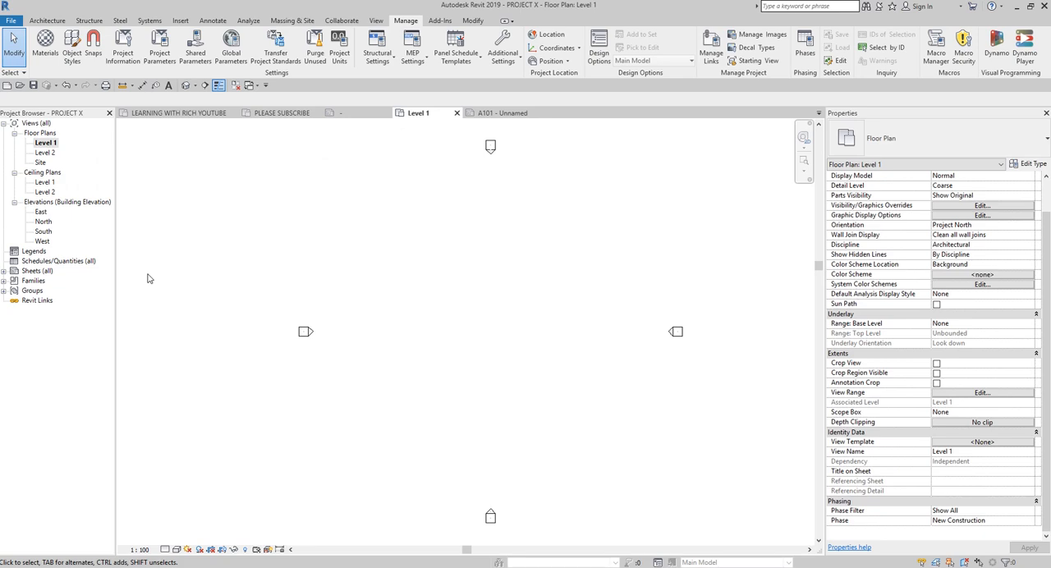
{"action": "left_click", "coordinate": [11, 20]}
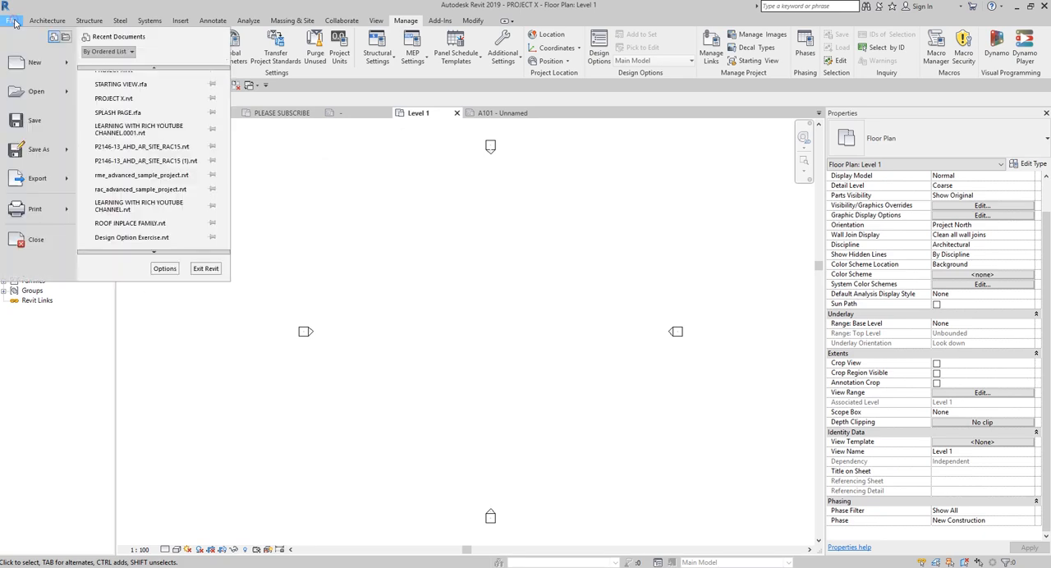
{"action": "left_click", "coordinate": [36, 240]}
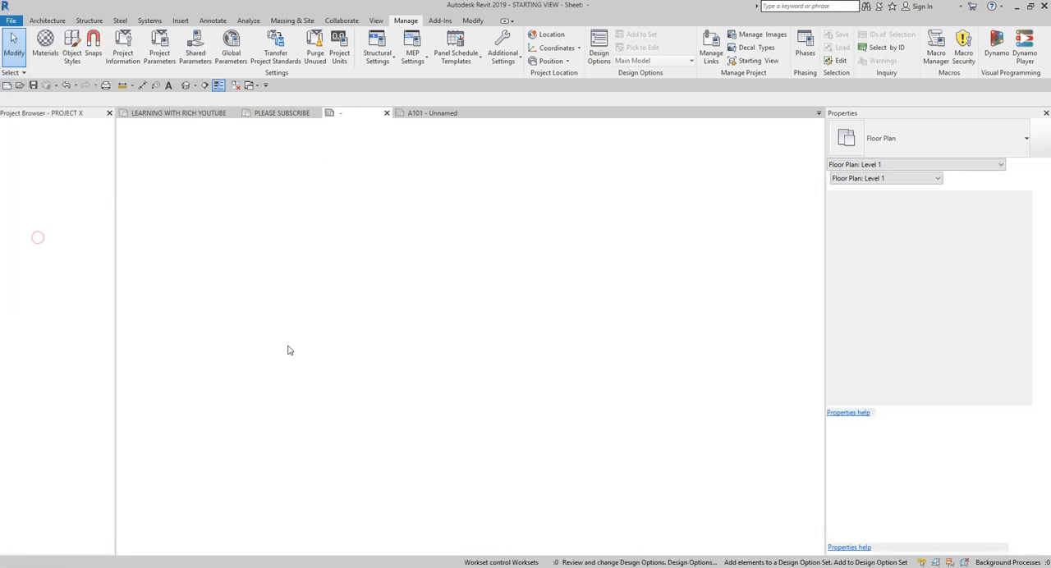
Step: Reopen PROJECT X from the COMPANY X folder and check which view it starts on
{"action": "left_click", "coordinate": [20, 85]}
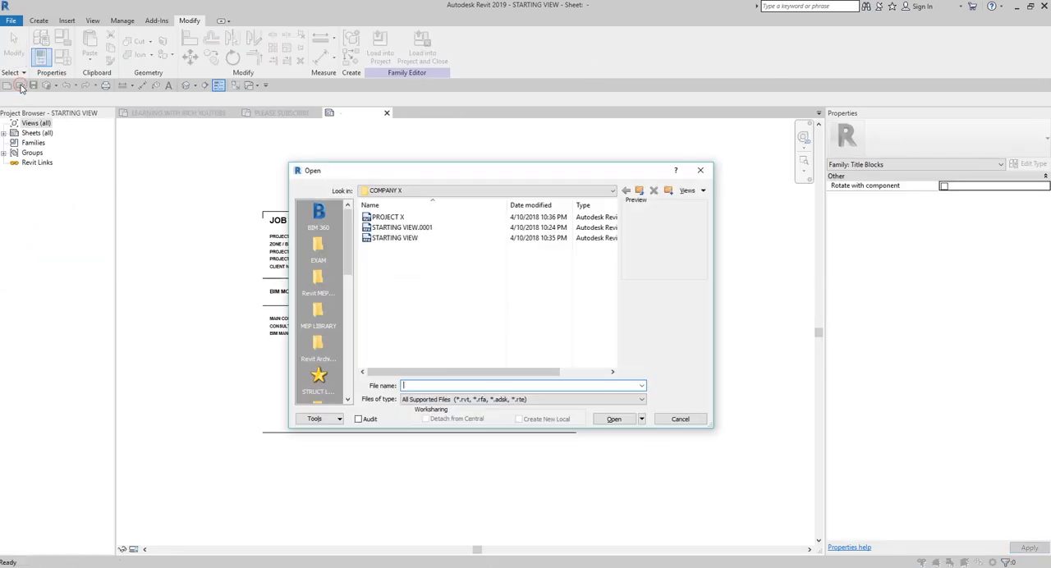
{"action": "left_click", "coordinate": [395, 218]}
{"action": "left_click", "coordinate": [617, 420]}
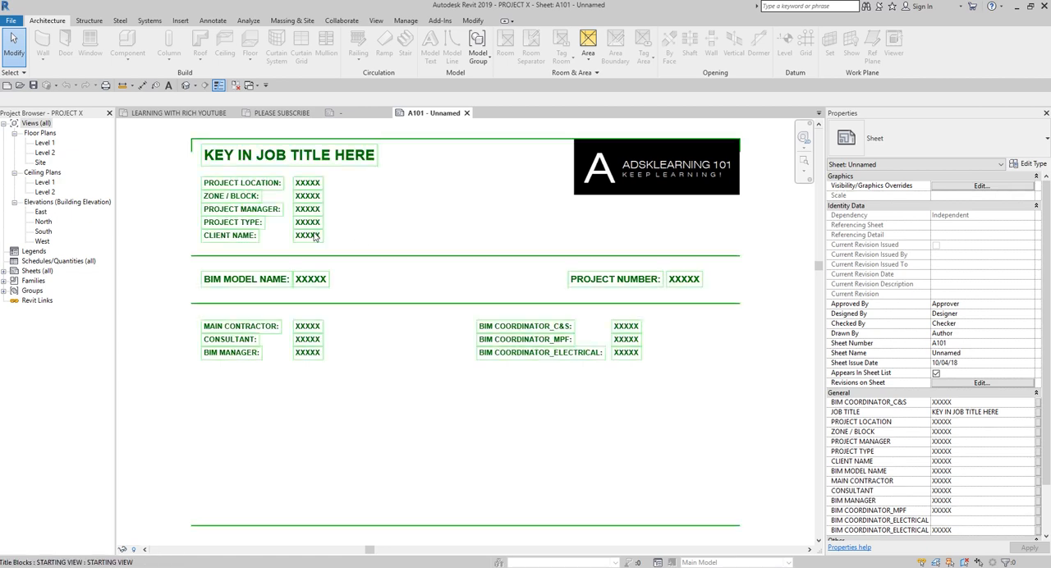
{"action": "left_click", "coordinate": [409, 257]}
{"action": "scroll", "coordinate": [388, 304], "scroll_direction": "down", "scroll_amount": 1}
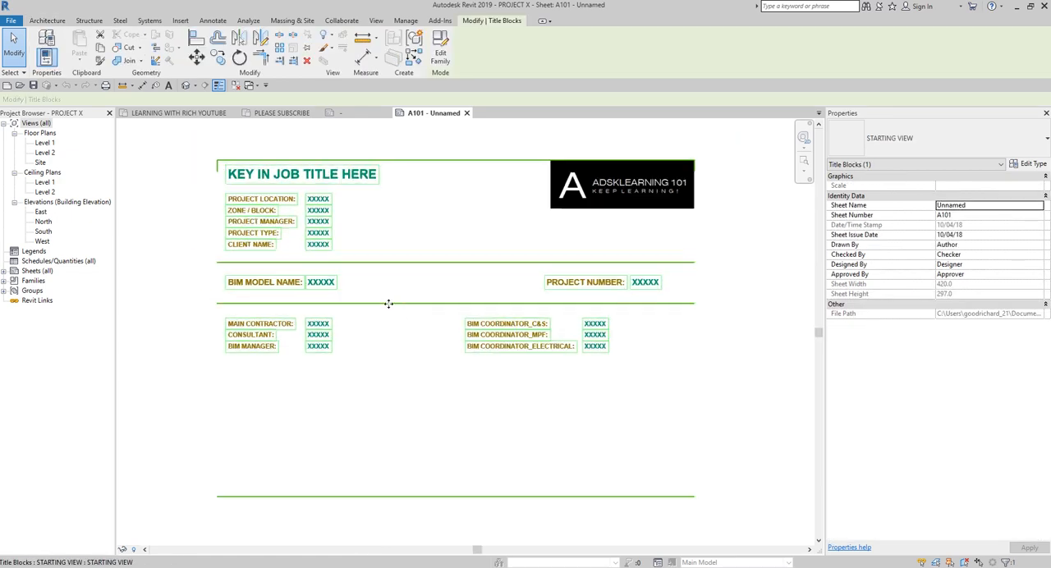
{"action": "middle_click_drag", "start_coordinate": [411, 311], "coordinate": [399, 330]}
{"action": "left_click", "coordinate": [387, 155]}
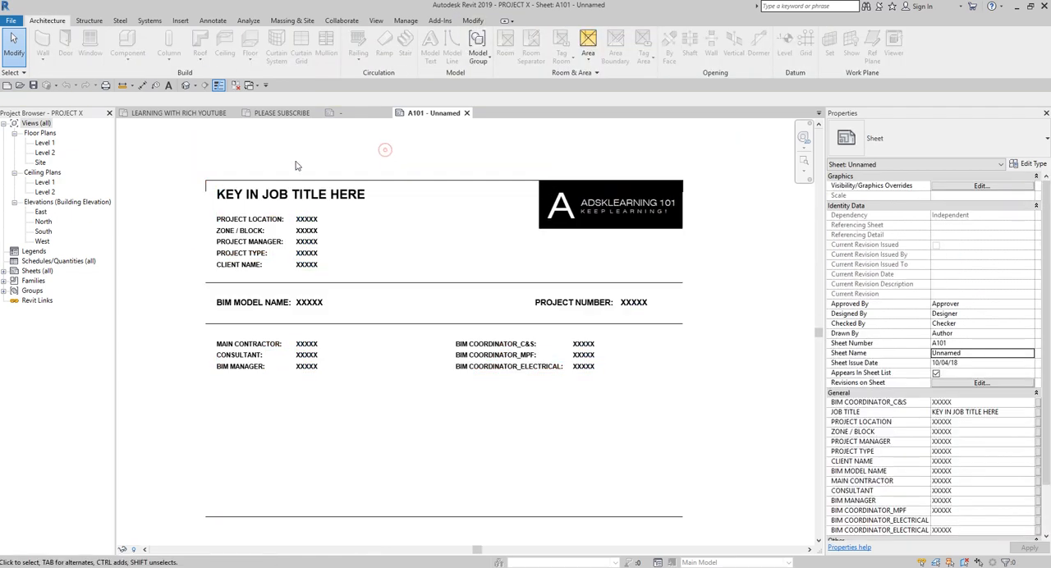
Step: Open the Level 1 floor plan and close all inactive views
{"action": "double_click", "coordinate": [45, 142]}
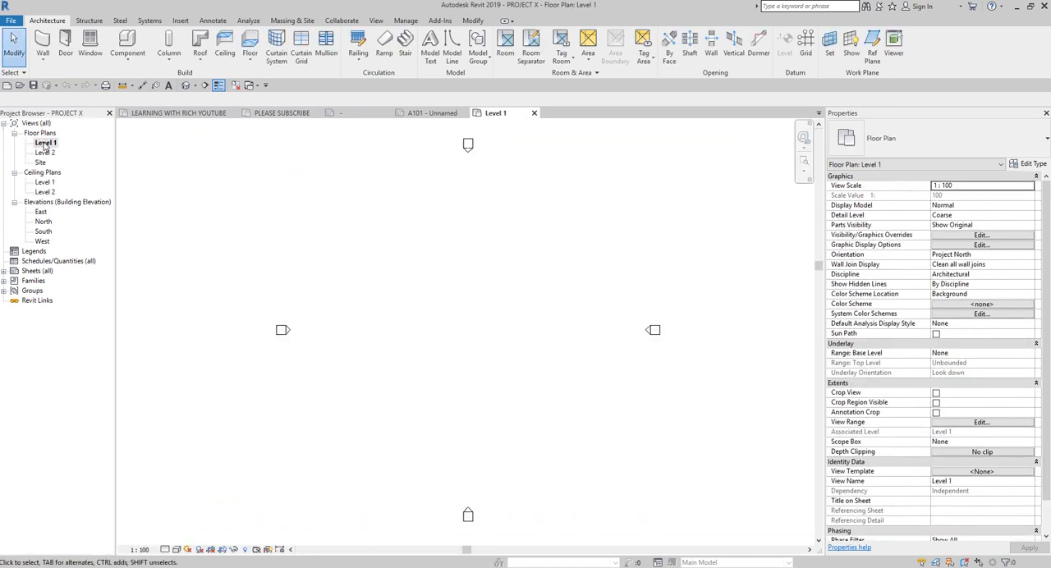
{"action": "left_click", "coordinate": [236, 86]}
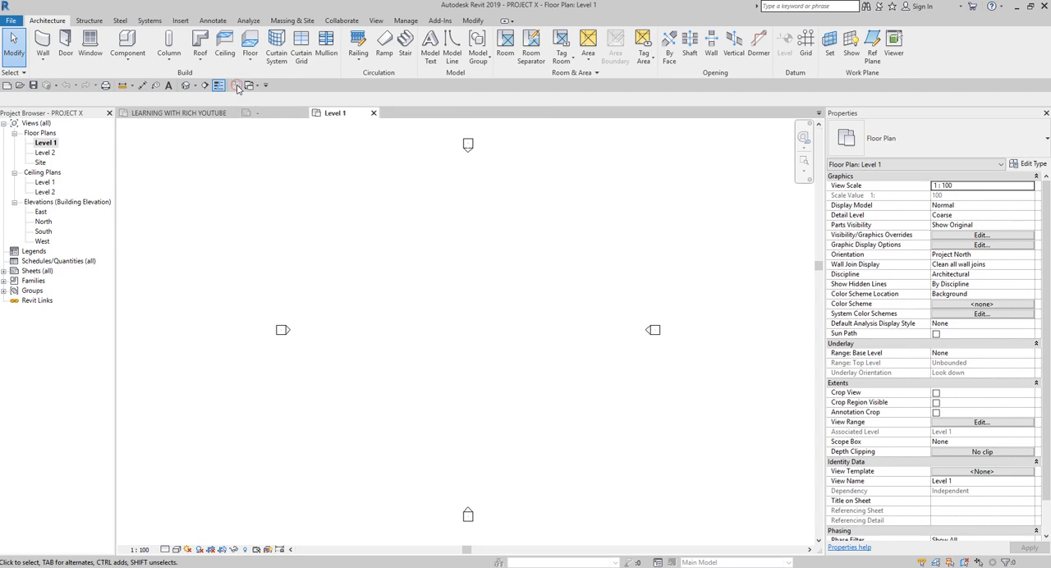
Step: Save PROJECT X with only the Level 1 floor plan open and close the project
{"action": "left_click", "coordinate": [348, 113]}
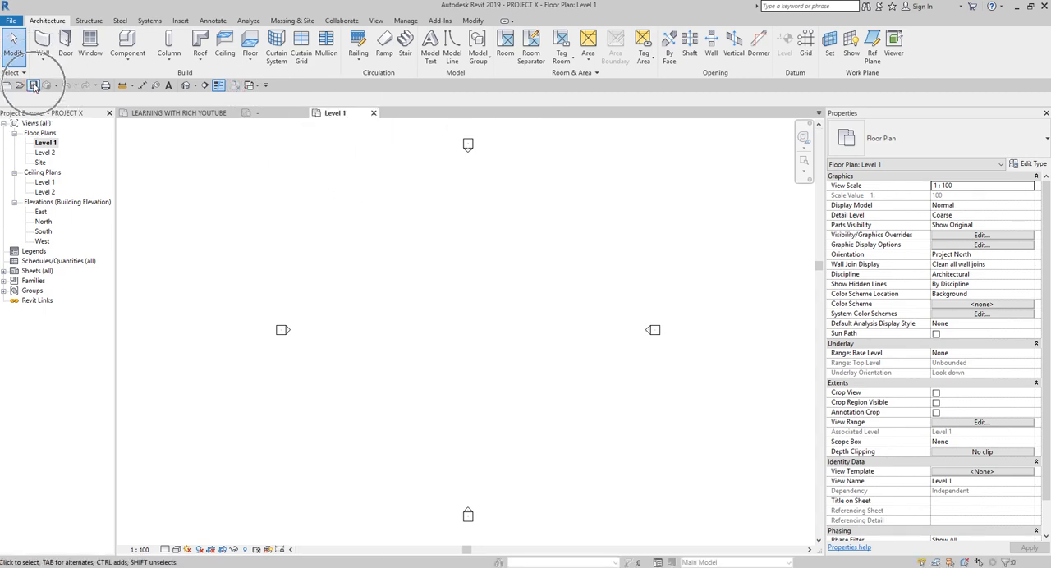
{"action": "left_click", "coordinate": [12, 19]}
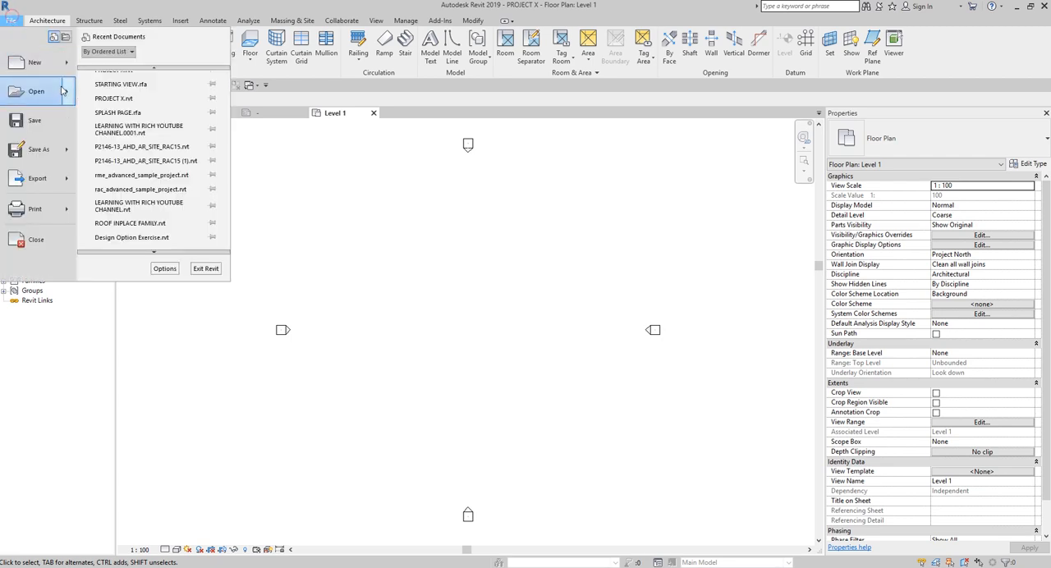
{"action": "left_click", "coordinate": [35, 238]}
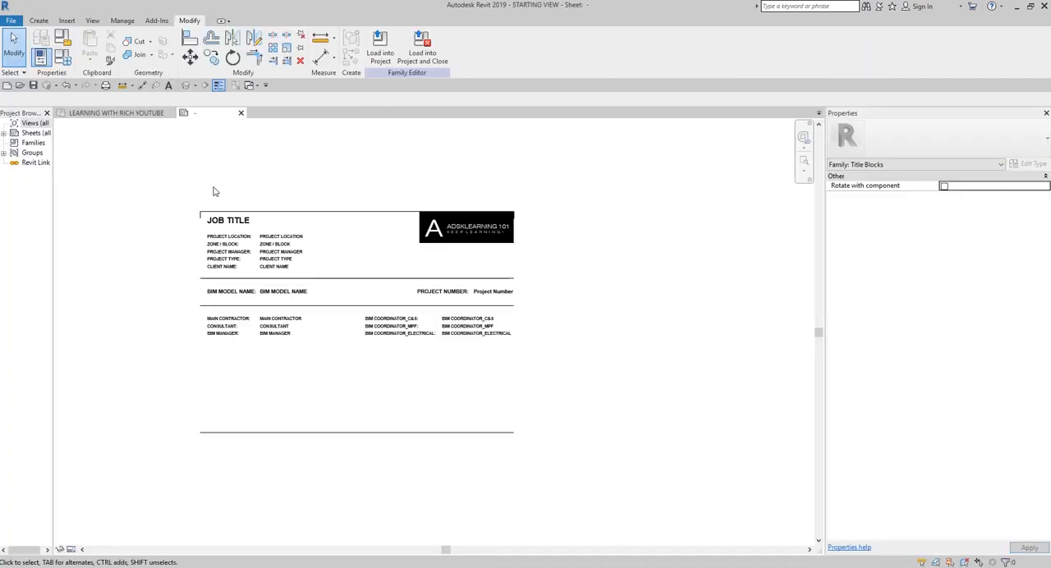
Step: Reopen PROJECT X from the COMPANY X folder and widen the project browser to check the view it starts on
{"action": "left_click", "coordinate": [20, 86]}
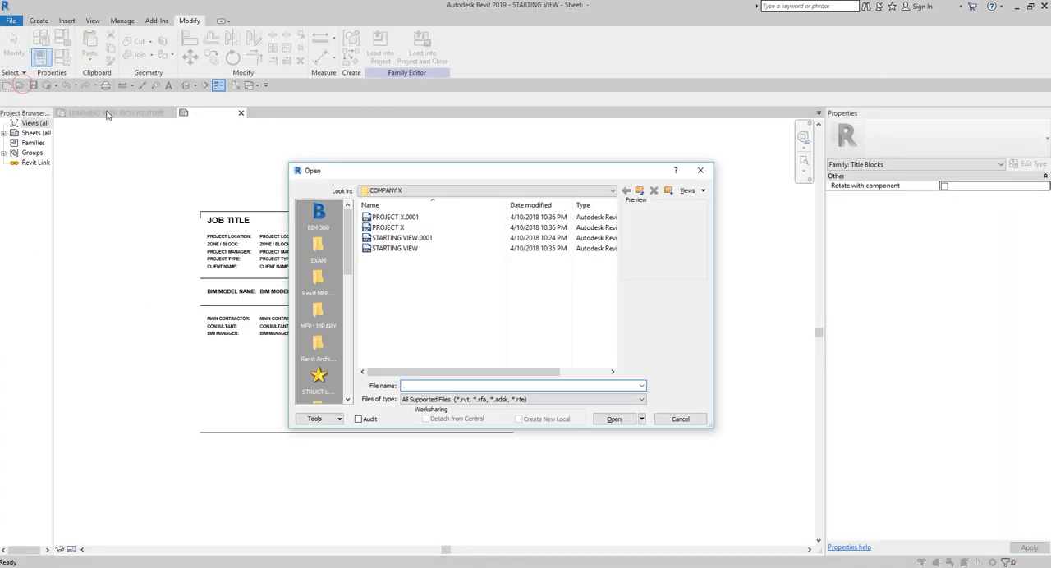
{"action": "double_click", "coordinate": [397, 229]}
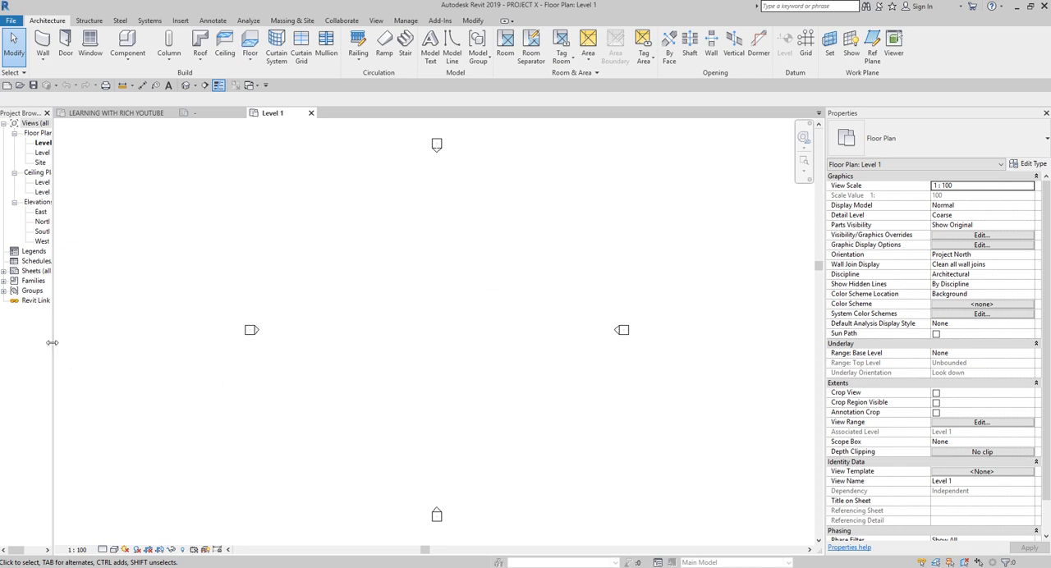
{"action": "left_click_drag", "start_coordinate": [53, 342], "coordinate": [156, 342]}
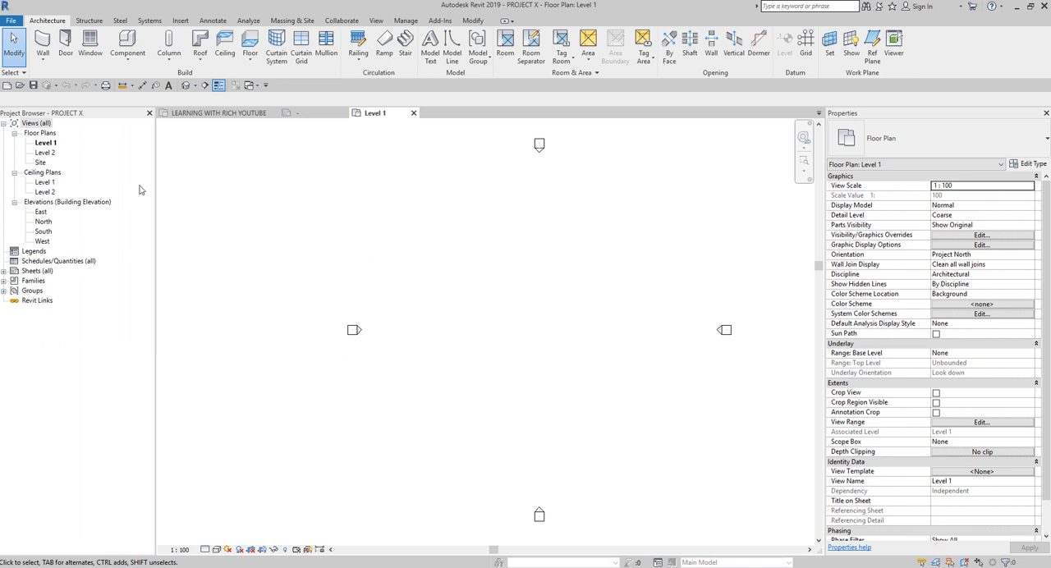
Step: Make the Level 2 floor plan the only open view of the project, then save and close it
{"action": "double_click", "coordinate": [46, 153]}
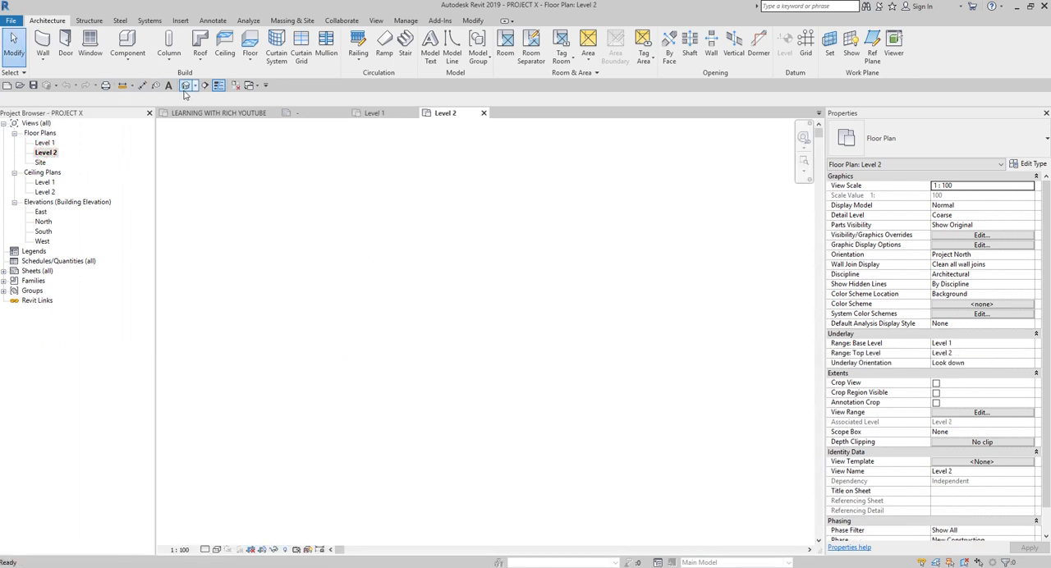
{"action": "left_click", "coordinate": [234, 86]}
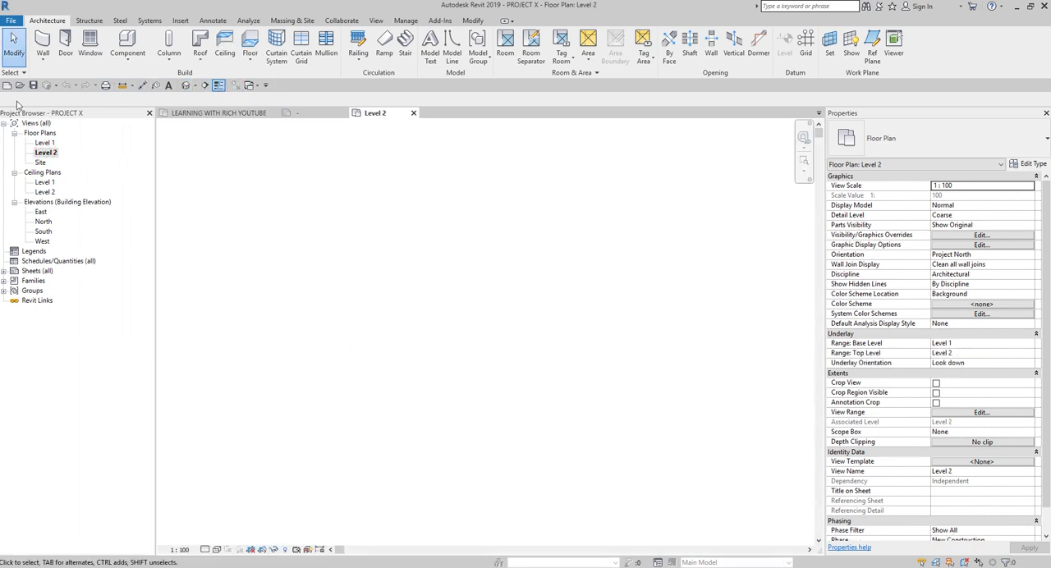
{"action": "left_click", "coordinate": [11, 20]}
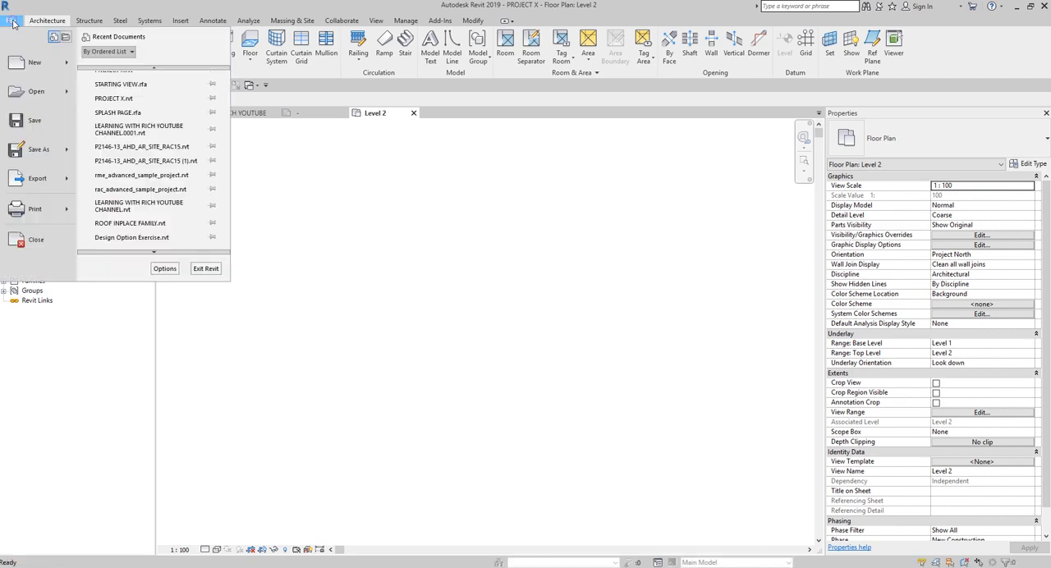
{"action": "left_click", "coordinate": [36, 239]}
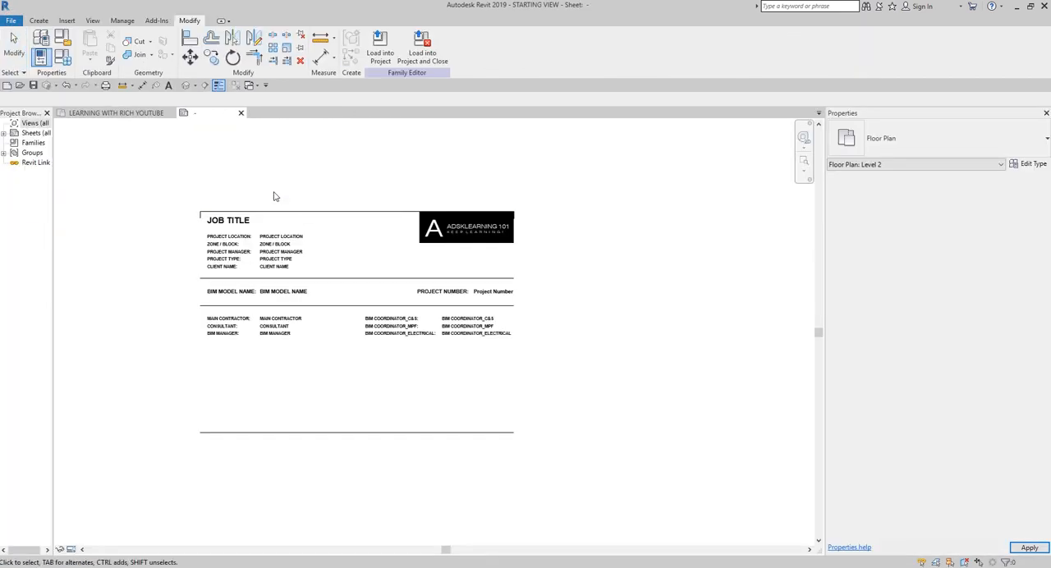
Step: Open PROJECT X again from the COMPANY X folder and check its opening view in the widened project browser
{"action": "left_click", "coordinate": [19, 85]}
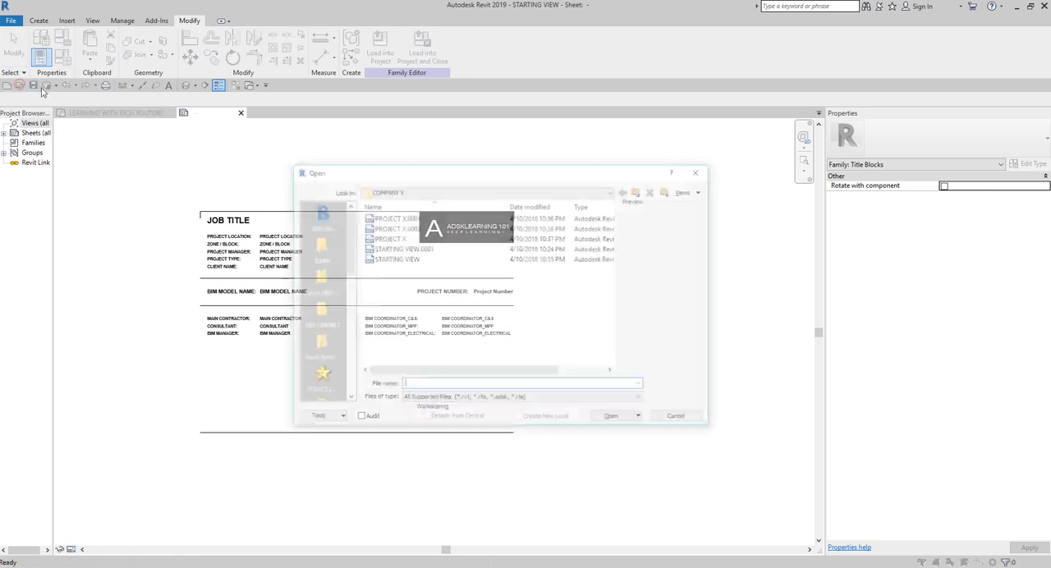
{"action": "double_click", "coordinate": [374, 238]}
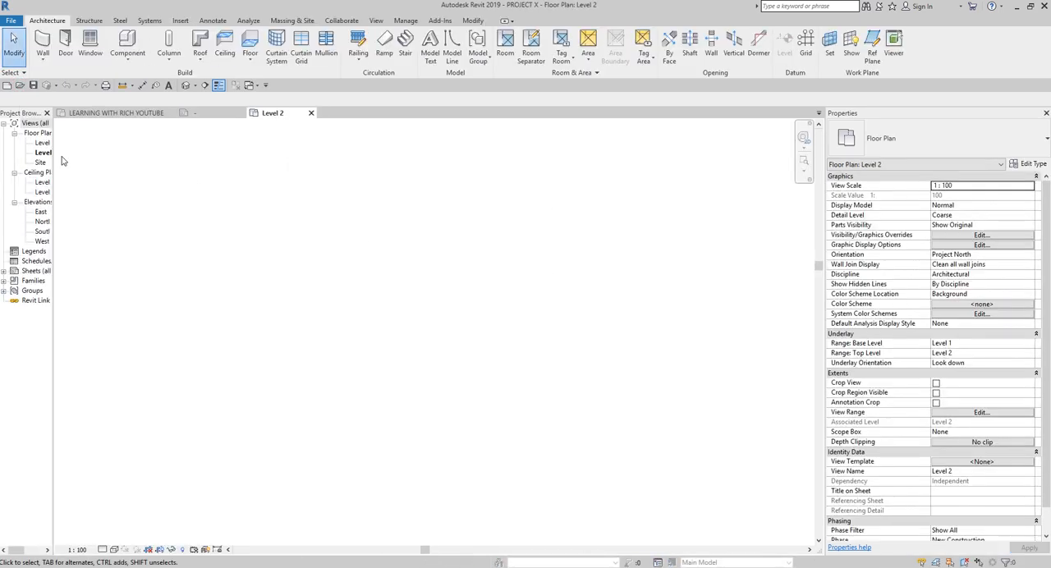
{"action": "left_click", "coordinate": [47, 154]}
{"action": "left_click_drag", "start_coordinate": [52, 323], "coordinate": [161, 329]}
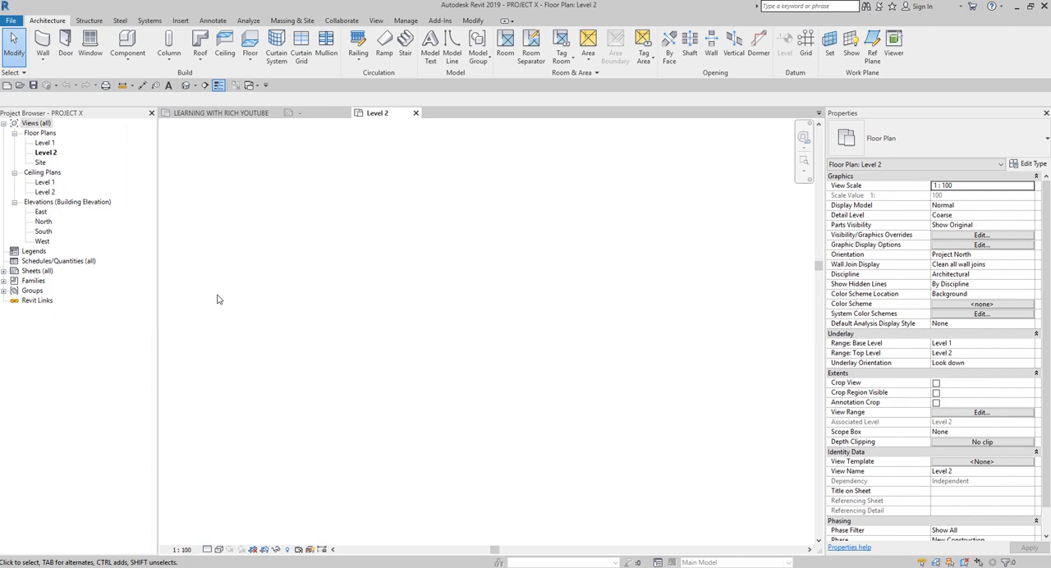
Step: Expand the project's sheets and open sheet A101 - Unnamed
{"action": "double_click", "coordinate": [33, 272]}
{"action": "left_click", "coordinate": [56, 282]}
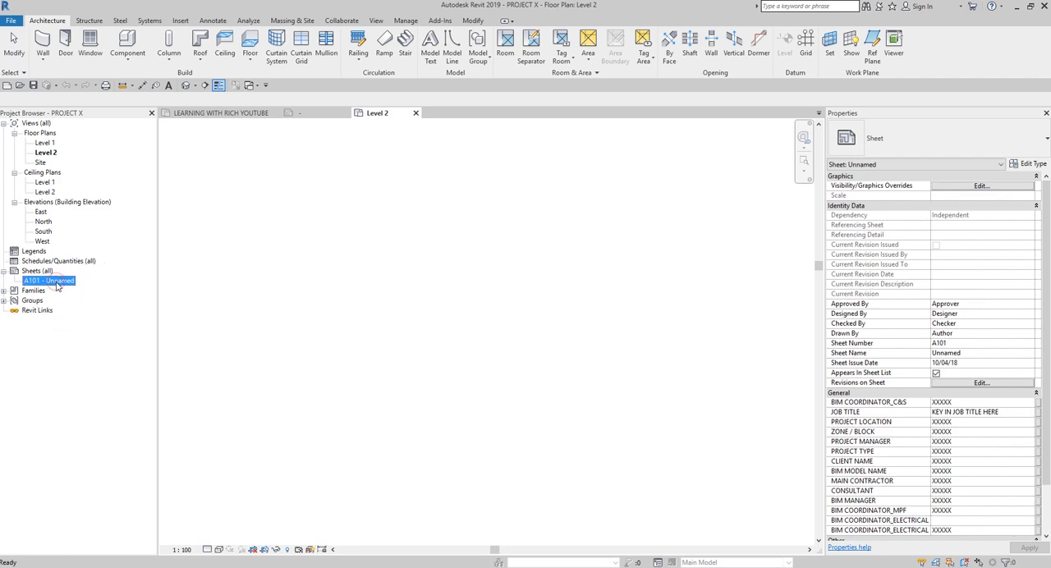
{"action": "double_click", "coordinate": [51, 281]}
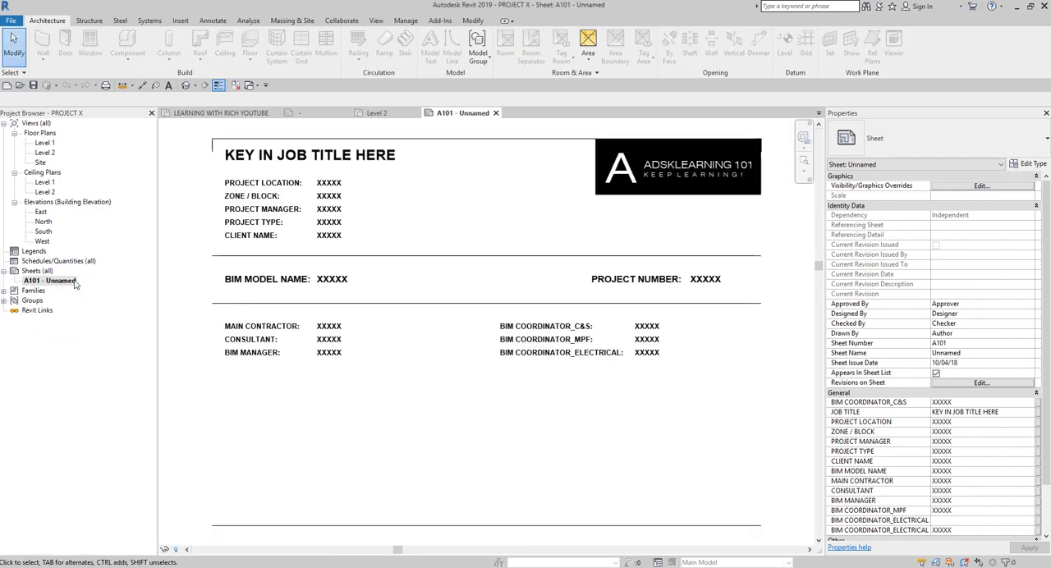
Step: Renumber sheet A101 as 000 and rename it SPLASH PAGE
{"action": "right_click", "coordinate": [74, 281]}
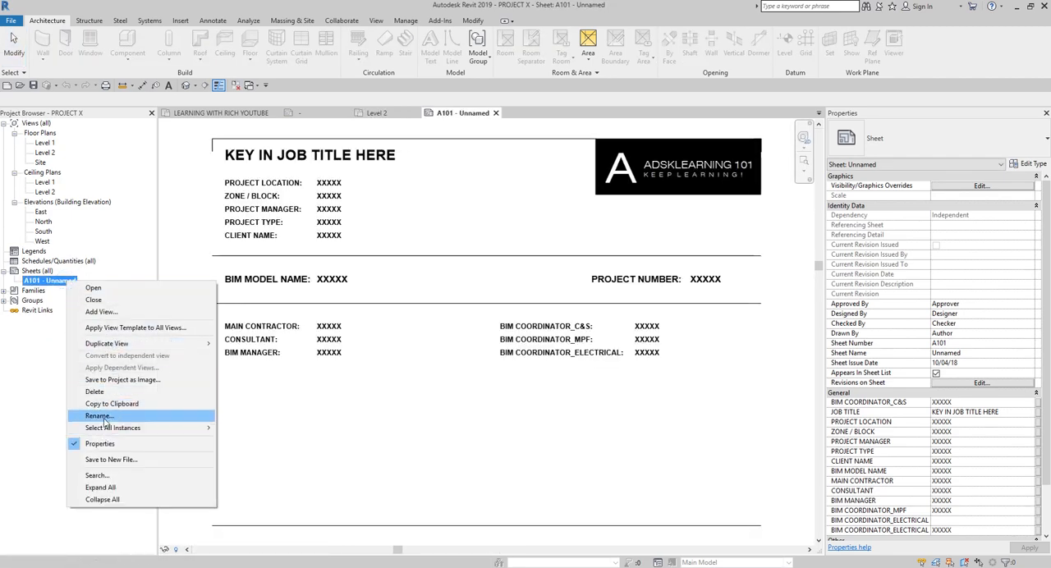
{"action": "left_click", "coordinate": [98, 416]}
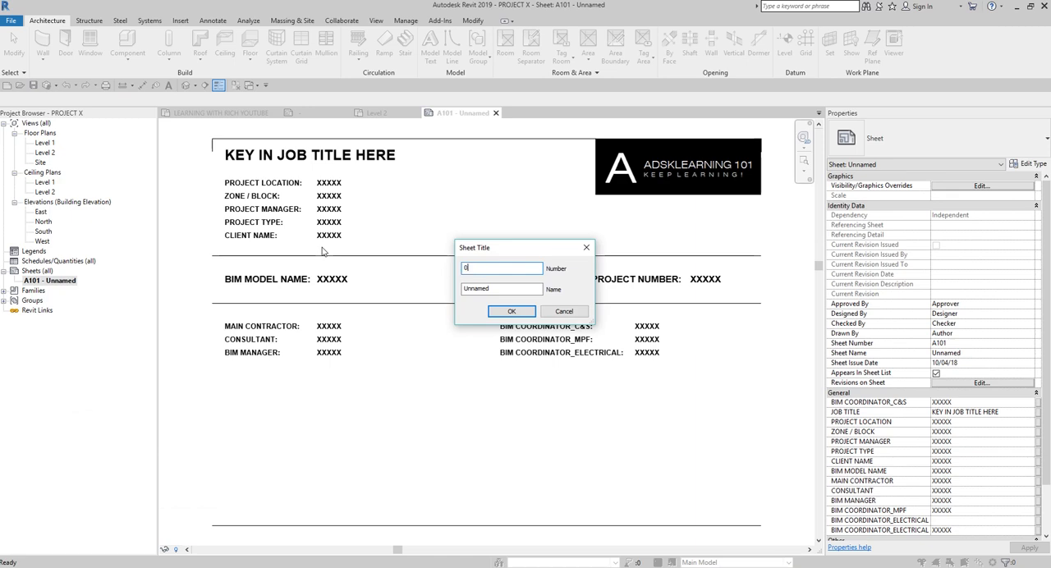
{"action": "double_click", "coordinate": [499, 288]}
{"action": "type", "text": "SPLASH PAGE"}
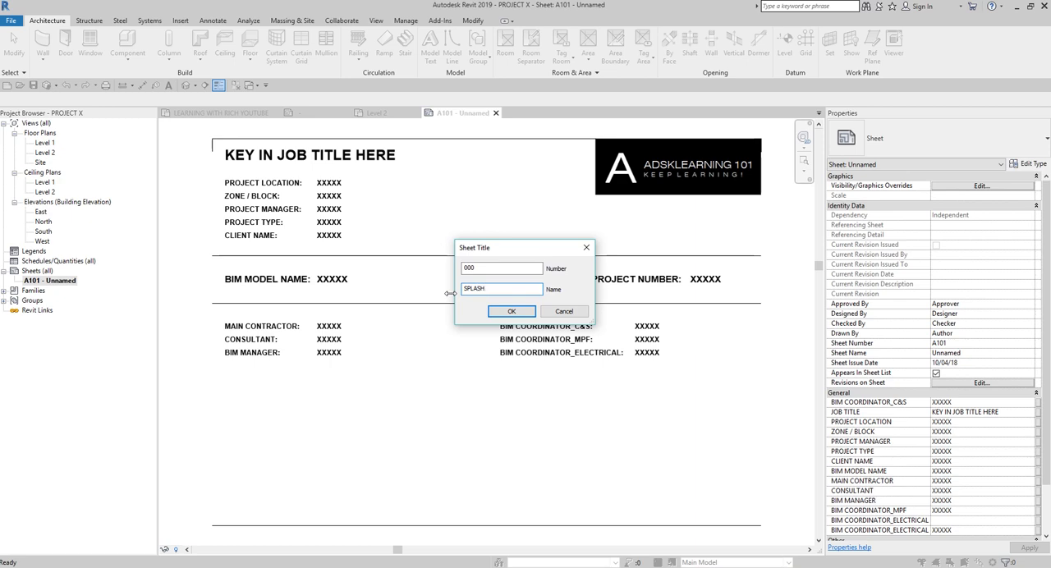
{"action": "left_click", "coordinate": [512, 311]}
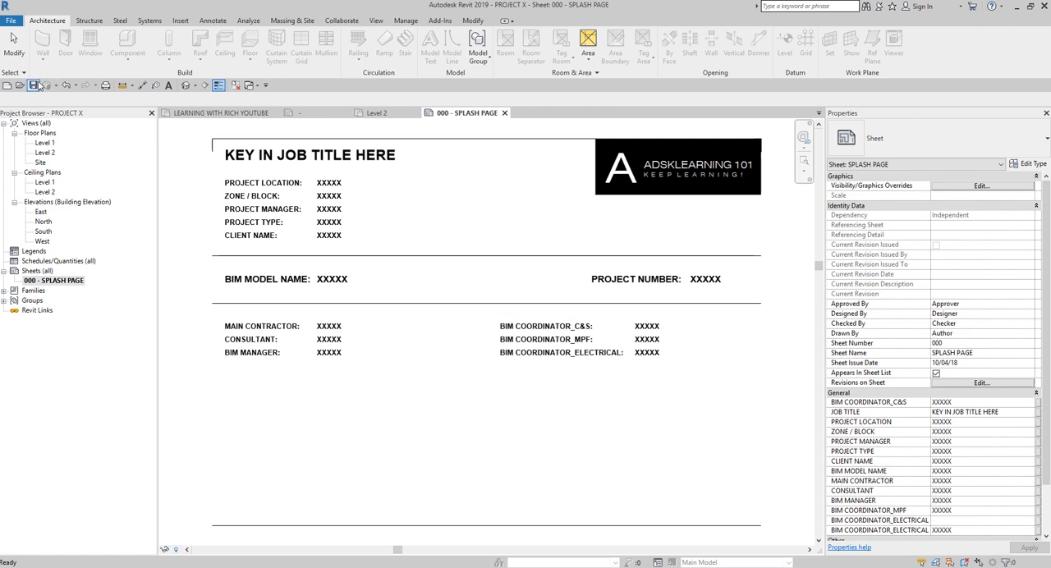
{"action": "left_click", "coordinate": [181, 208]}
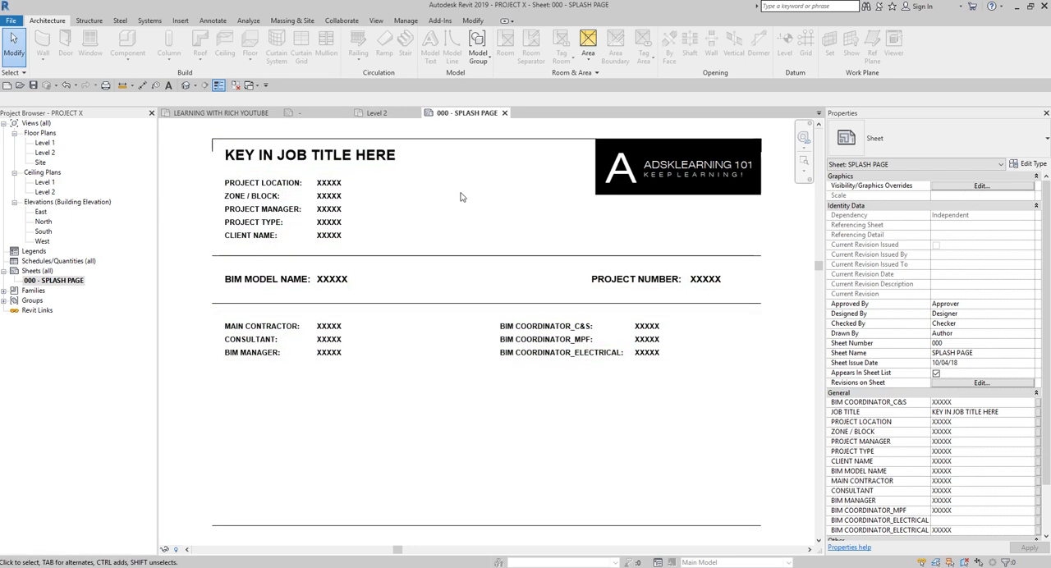
{"action": "scroll", "coordinate": [377, 379], "scroll_direction": "down", "scroll_amount": 2}
{"action": "scroll", "coordinate": [381, 376], "scroll_direction": "up", "scroll_amount": 2}
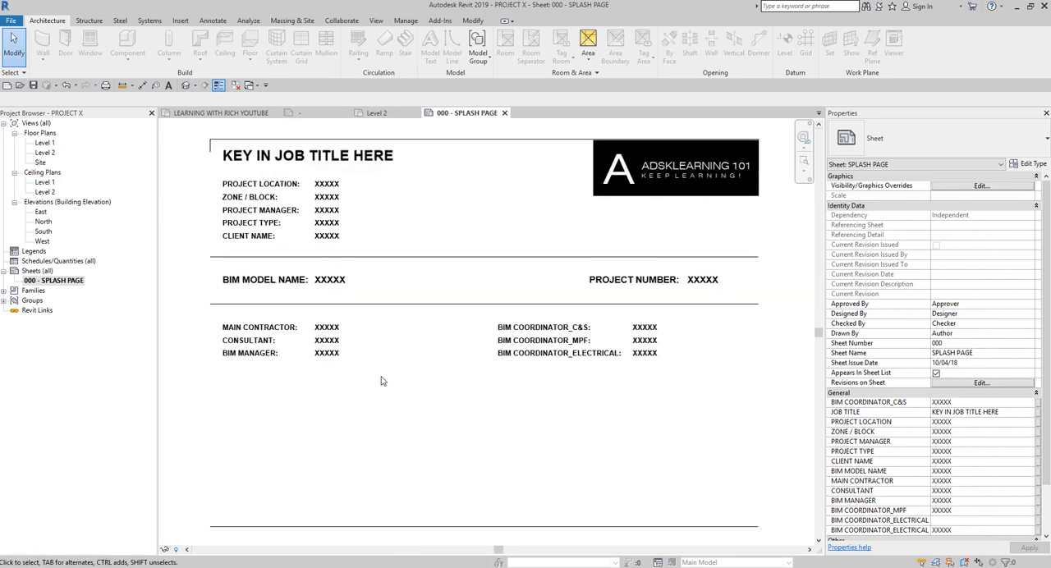
{"action": "middle_click", "coordinate": [381, 376]}
{"action": "middle_click", "coordinate": [381, 376]}
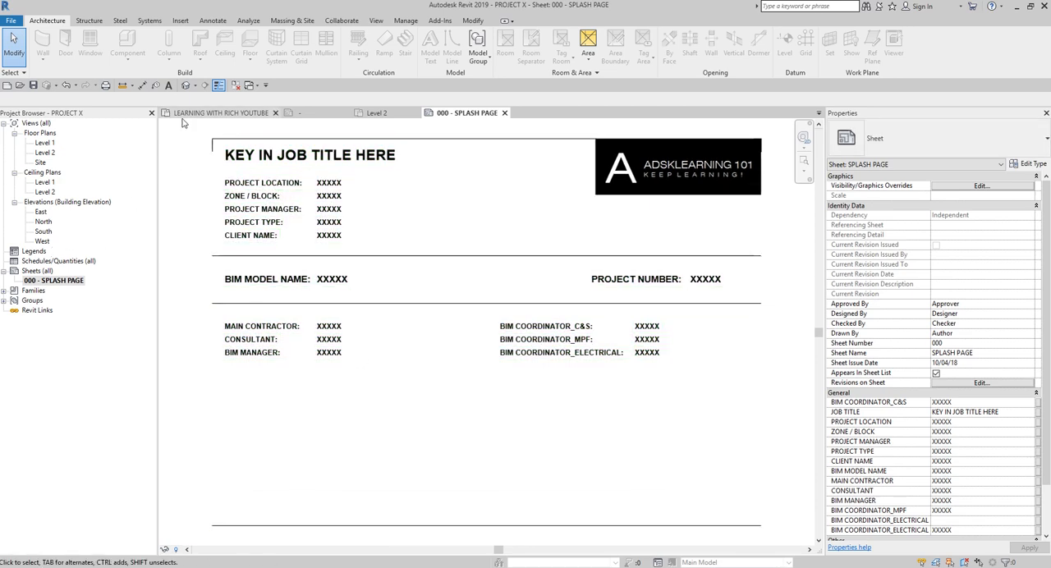
Step: Return to the Level 2 floor plan as the only open view, then save and close PROJECT X
{"action": "double_click", "coordinate": [48, 154]}
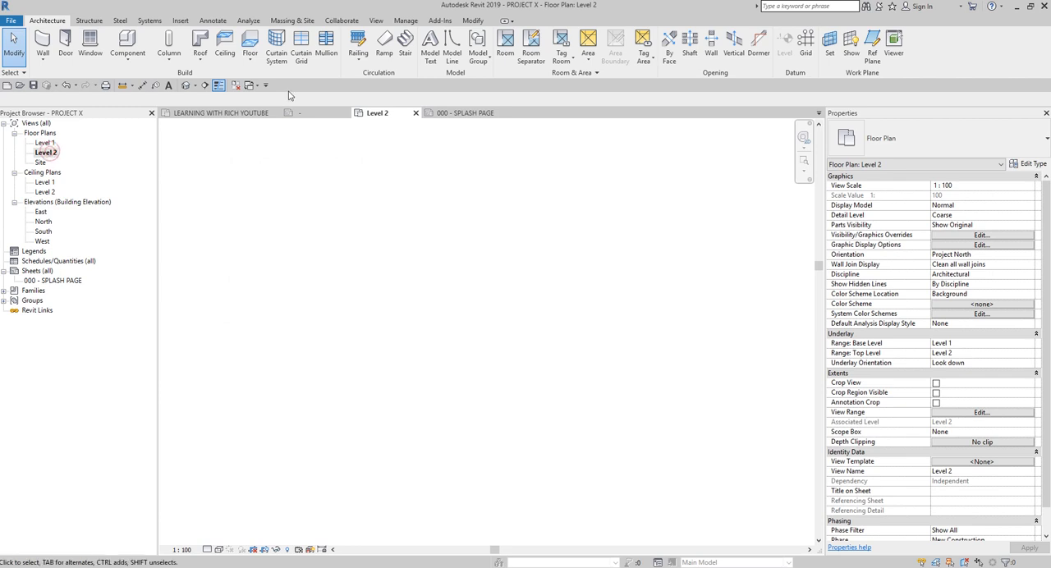
{"action": "left_click", "coordinate": [237, 86]}
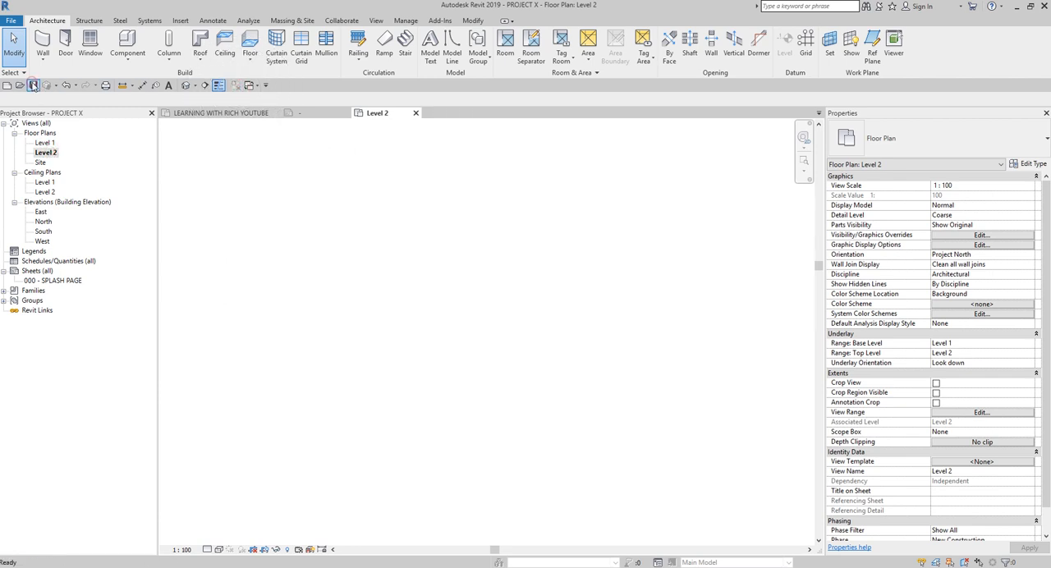
{"action": "left_click", "coordinate": [10, 20]}
{"action": "left_click", "coordinate": [37, 238]}
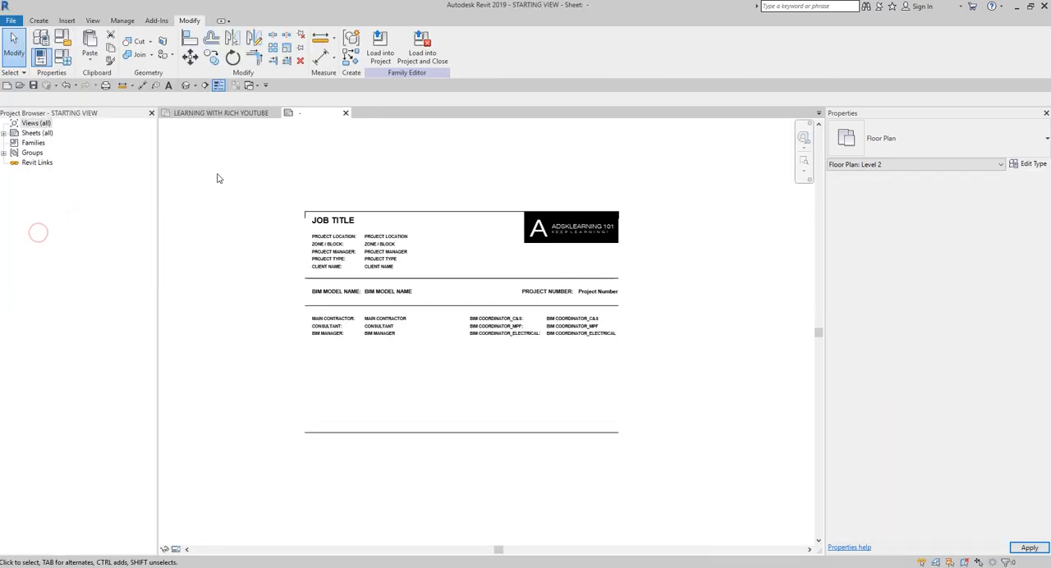
Step: Reopen PROJECT X from the COMPANY X folder and open the 000 - SPLASH PAGE sheet
{"action": "left_click", "coordinate": [20, 86]}
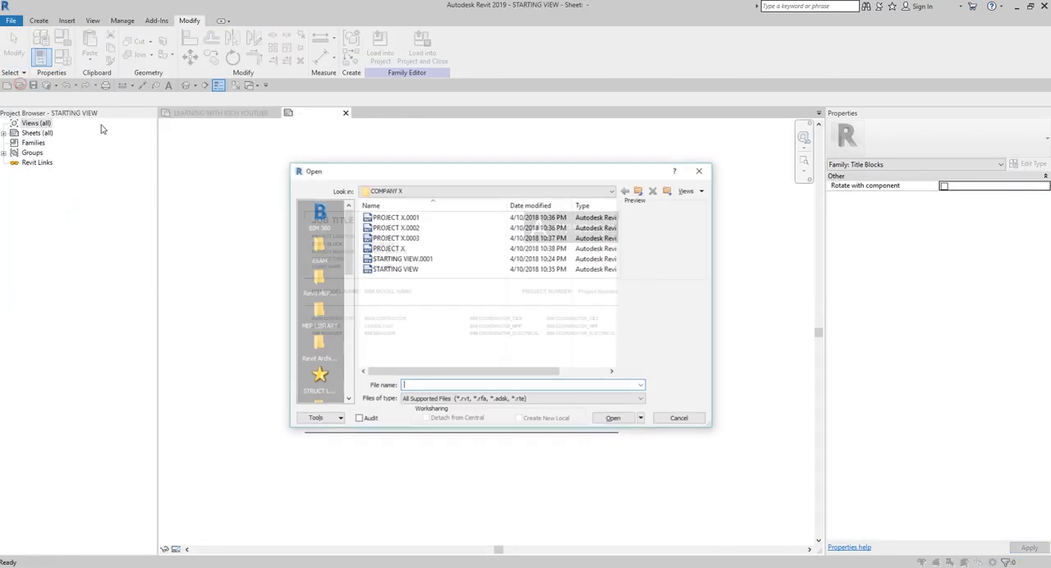
{"action": "double_click", "coordinate": [387, 248]}
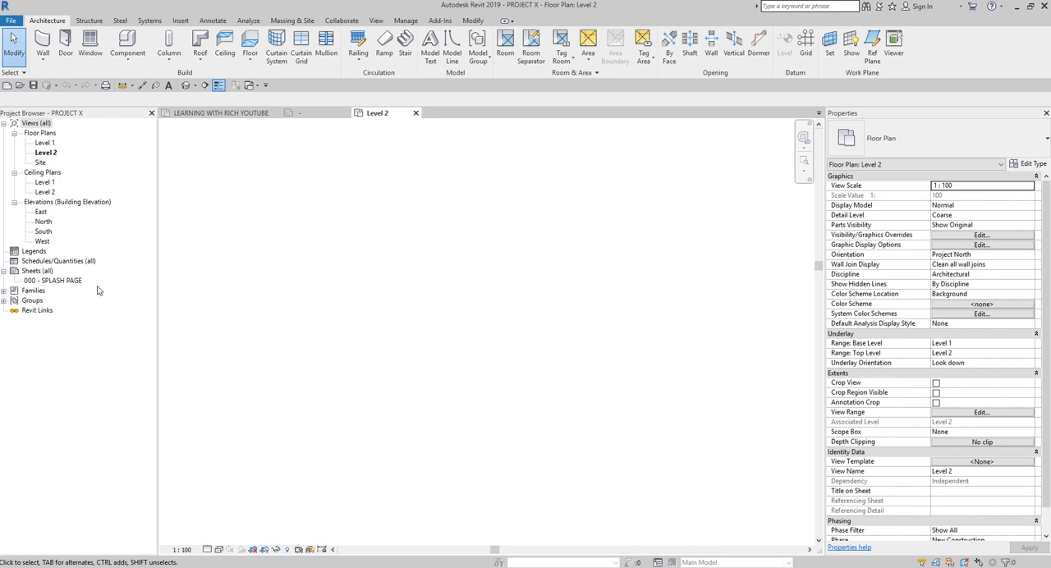
{"action": "double_click", "coordinate": [58, 282]}
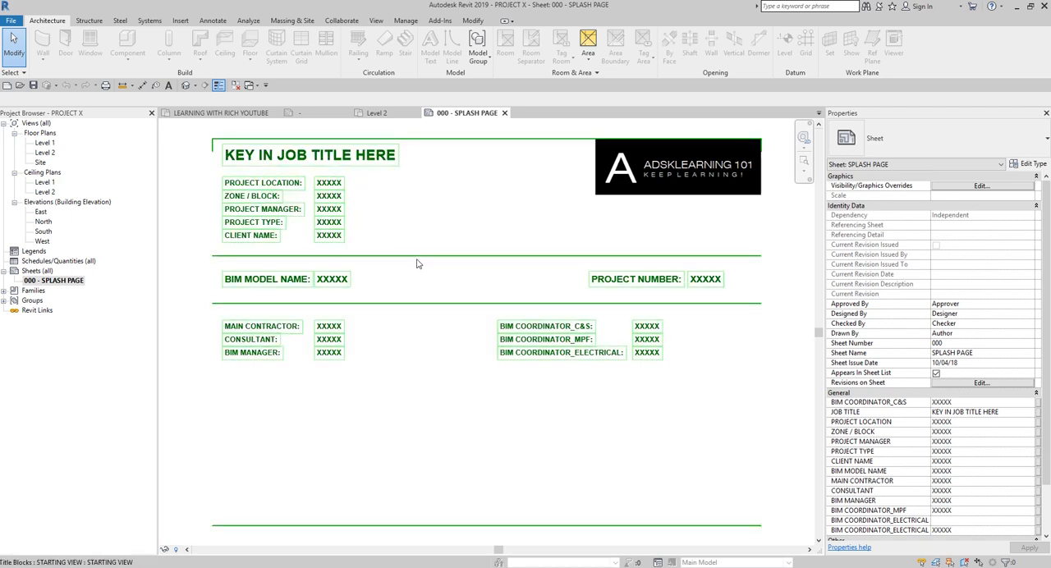
Step: Set the project's Starting View to Sheet: 000 - SPLASH PAGE
{"action": "left_click", "coordinate": [405, 21]}
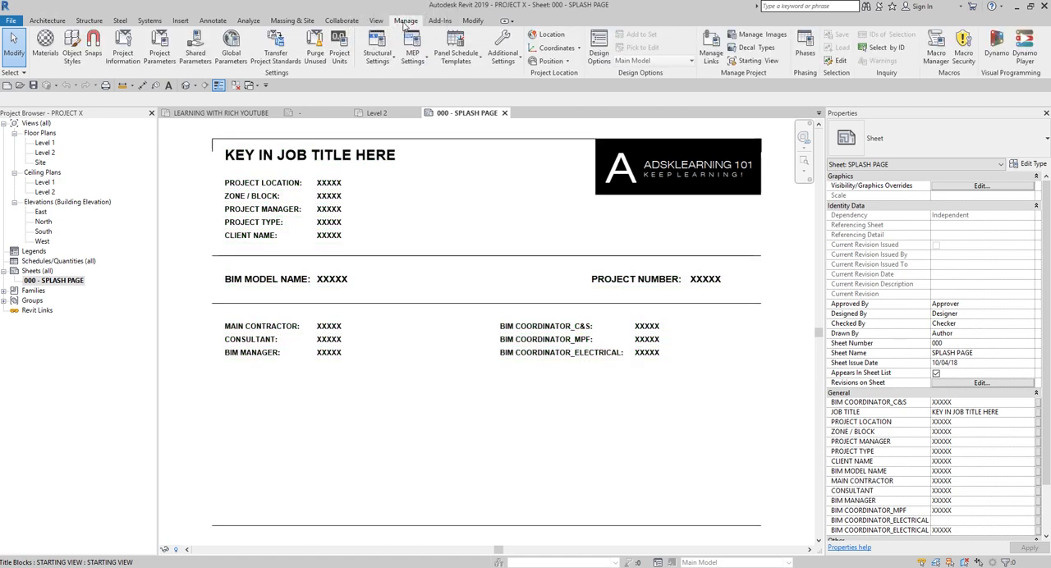
{"action": "left_click", "coordinate": [754, 64]}
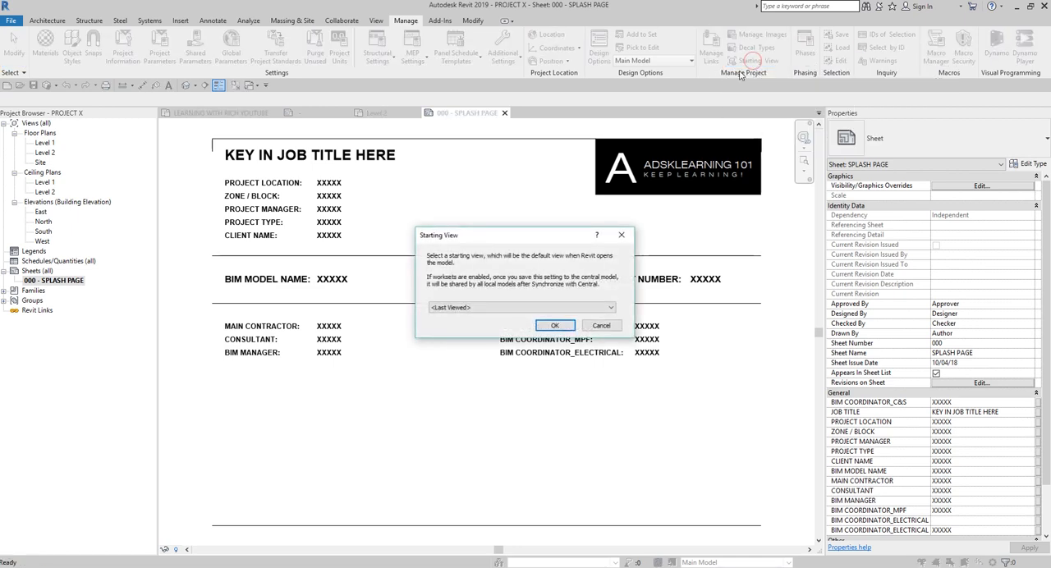
{"action": "left_click", "coordinate": [476, 308]}
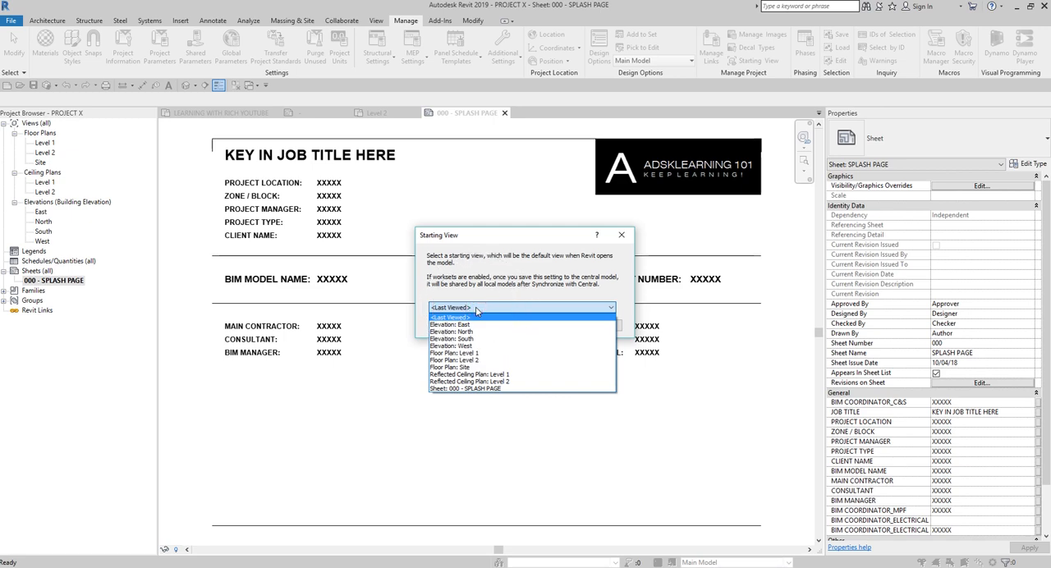
{"action": "key", "text": "ctrl"}
{"action": "key", "text": "ctrl"}
{"action": "key", "text": "ctrl"}
{"action": "key", "text": "ctrl"}
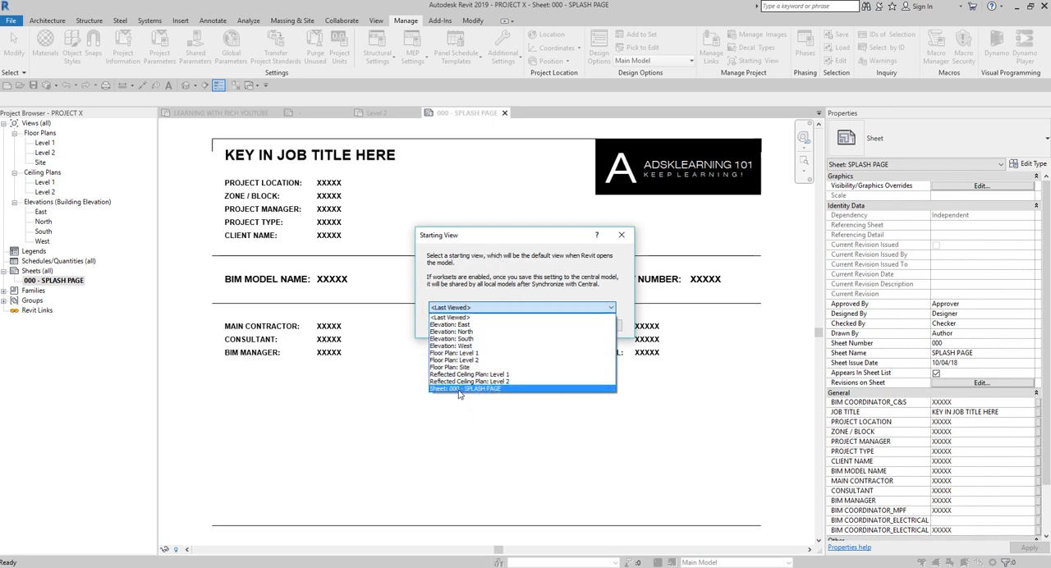
{"action": "left_click", "coordinate": [461, 389]}
{"action": "key", "text": "ctrl"}
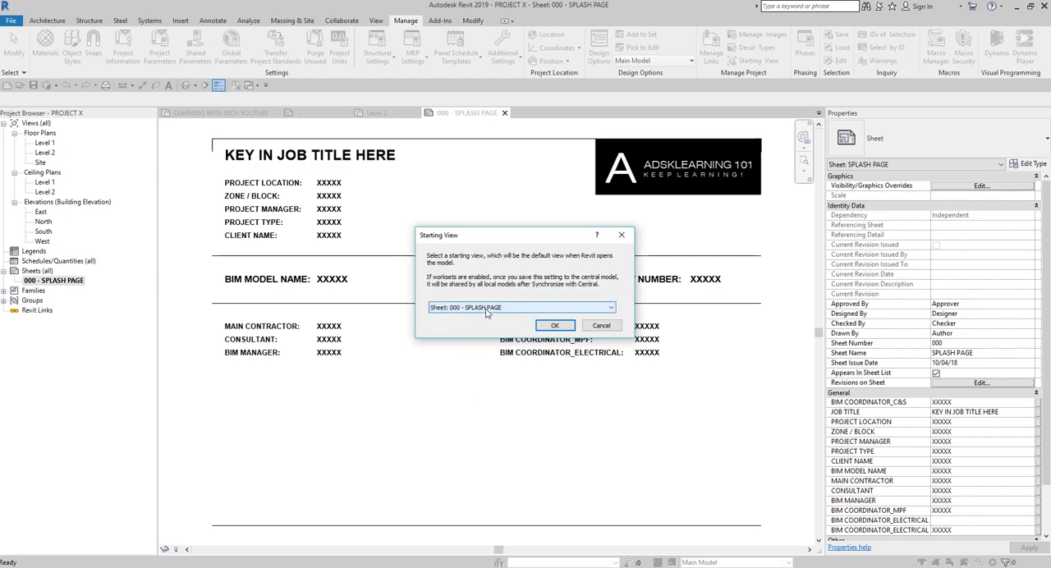
{"action": "key", "text": "ctrl"}
{"action": "left_click", "coordinate": [565, 325]}
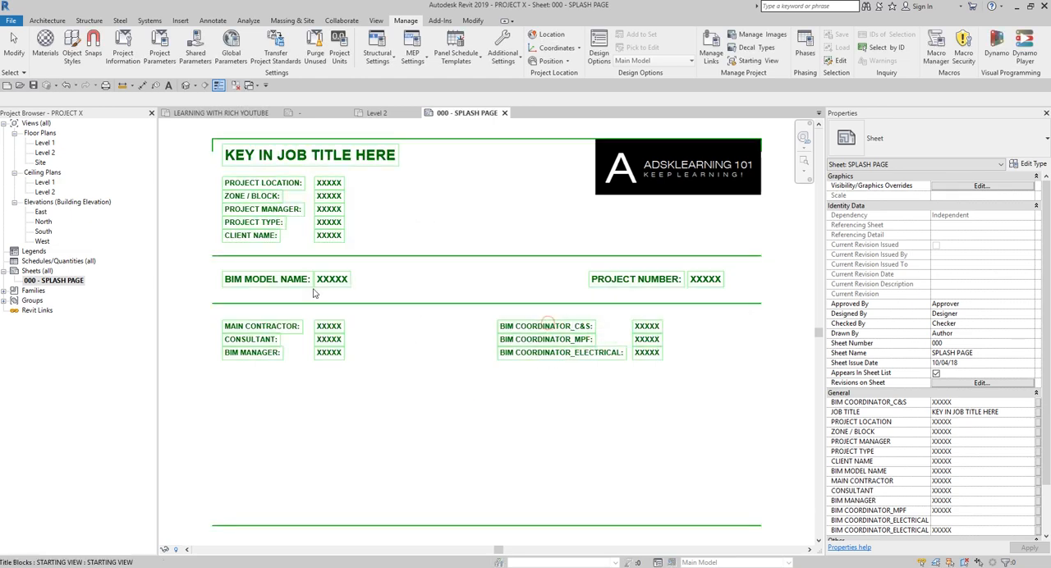
{"action": "key", "text": "ctrl"}
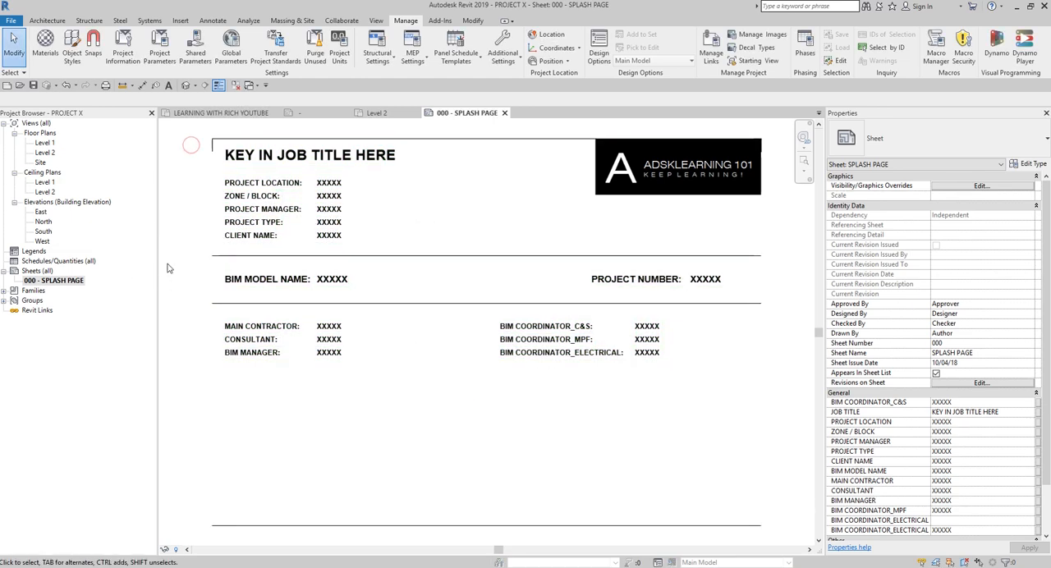
Step: Open the Level 1 floor plan, close the project's other views, and save and close PROJECT X
{"action": "left_click", "coordinate": [45, 143]}
{"action": "double_click", "coordinate": [45, 143]}
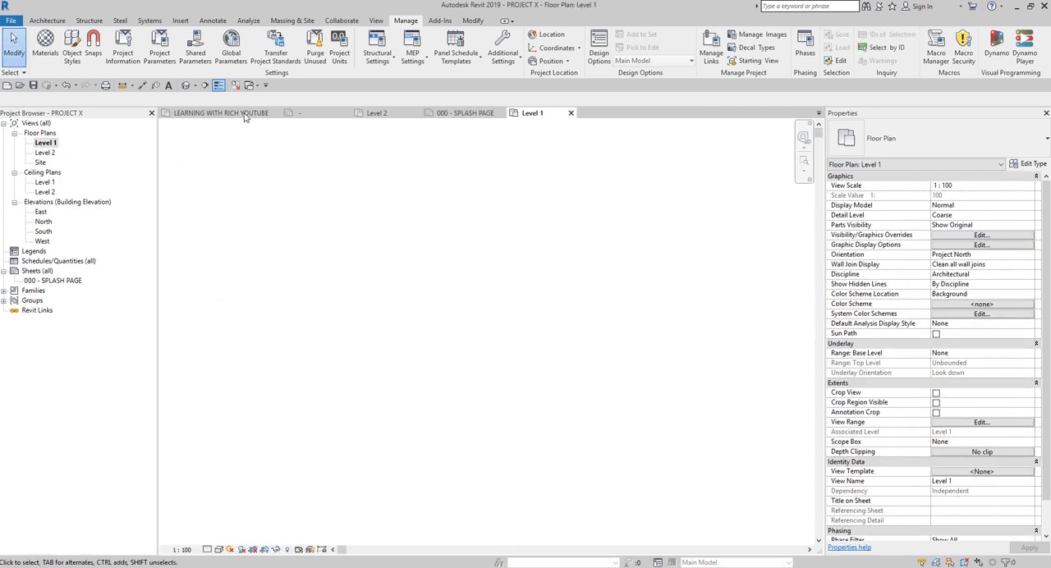
{"action": "left_click", "coordinate": [235, 86]}
{"action": "key", "text": "ctrl"}
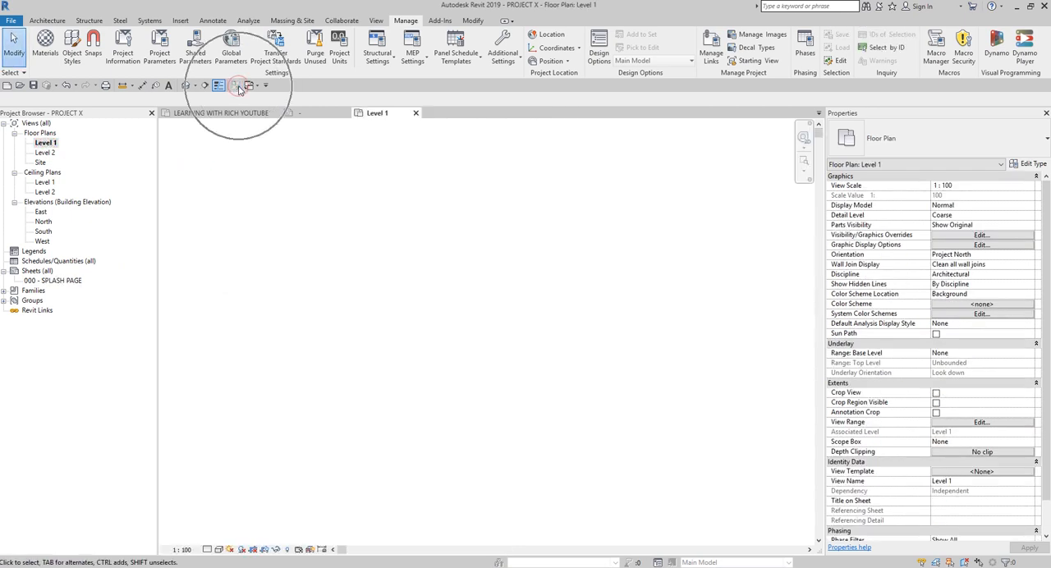
{"action": "left_click", "coordinate": [10, 19]}
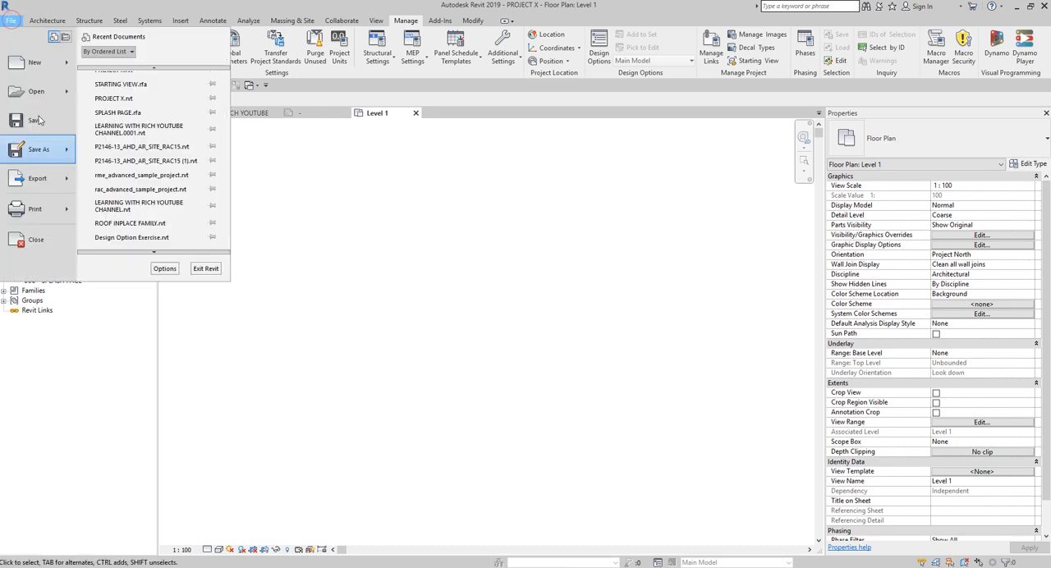
{"action": "left_click", "coordinate": [37, 239]}
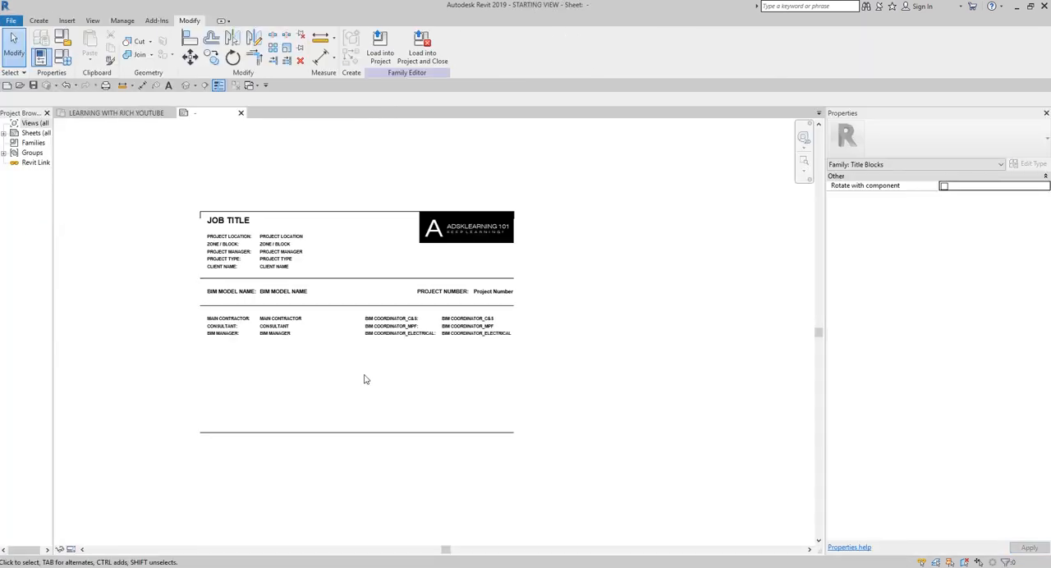
Step: Reopen the PROJECT X project file from the COMPANY X folder to check its starting view
{"action": "left_click", "coordinate": [20, 85]}
{"action": "left_click", "coordinate": [387, 259]}
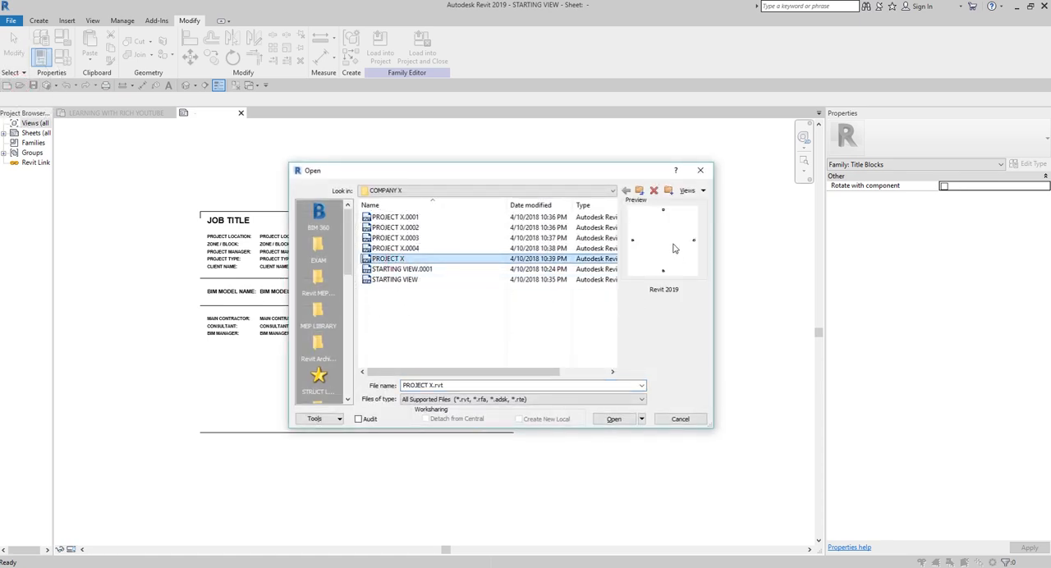
{"action": "left_click", "coordinate": [614, 420]}
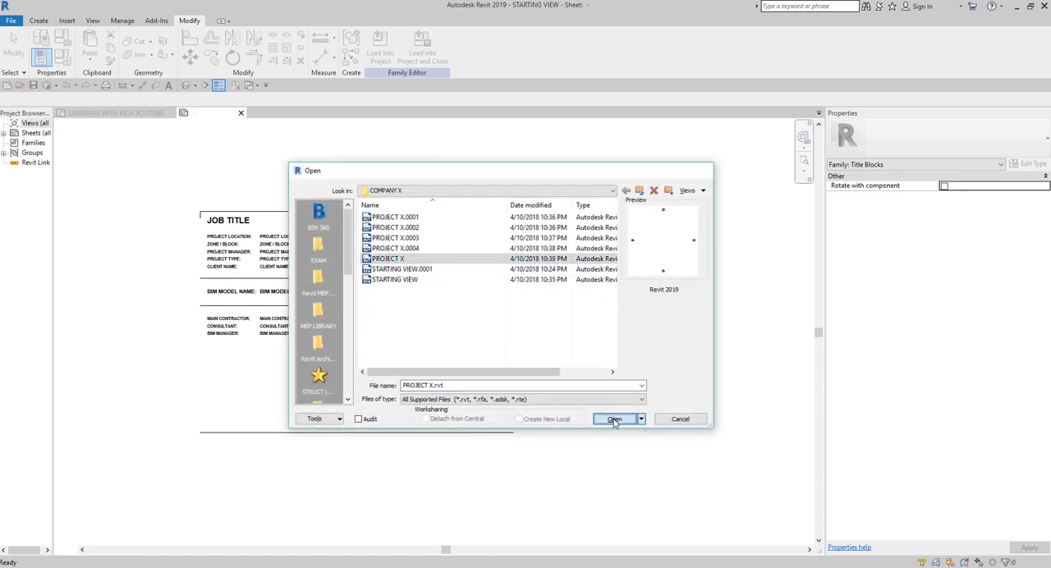